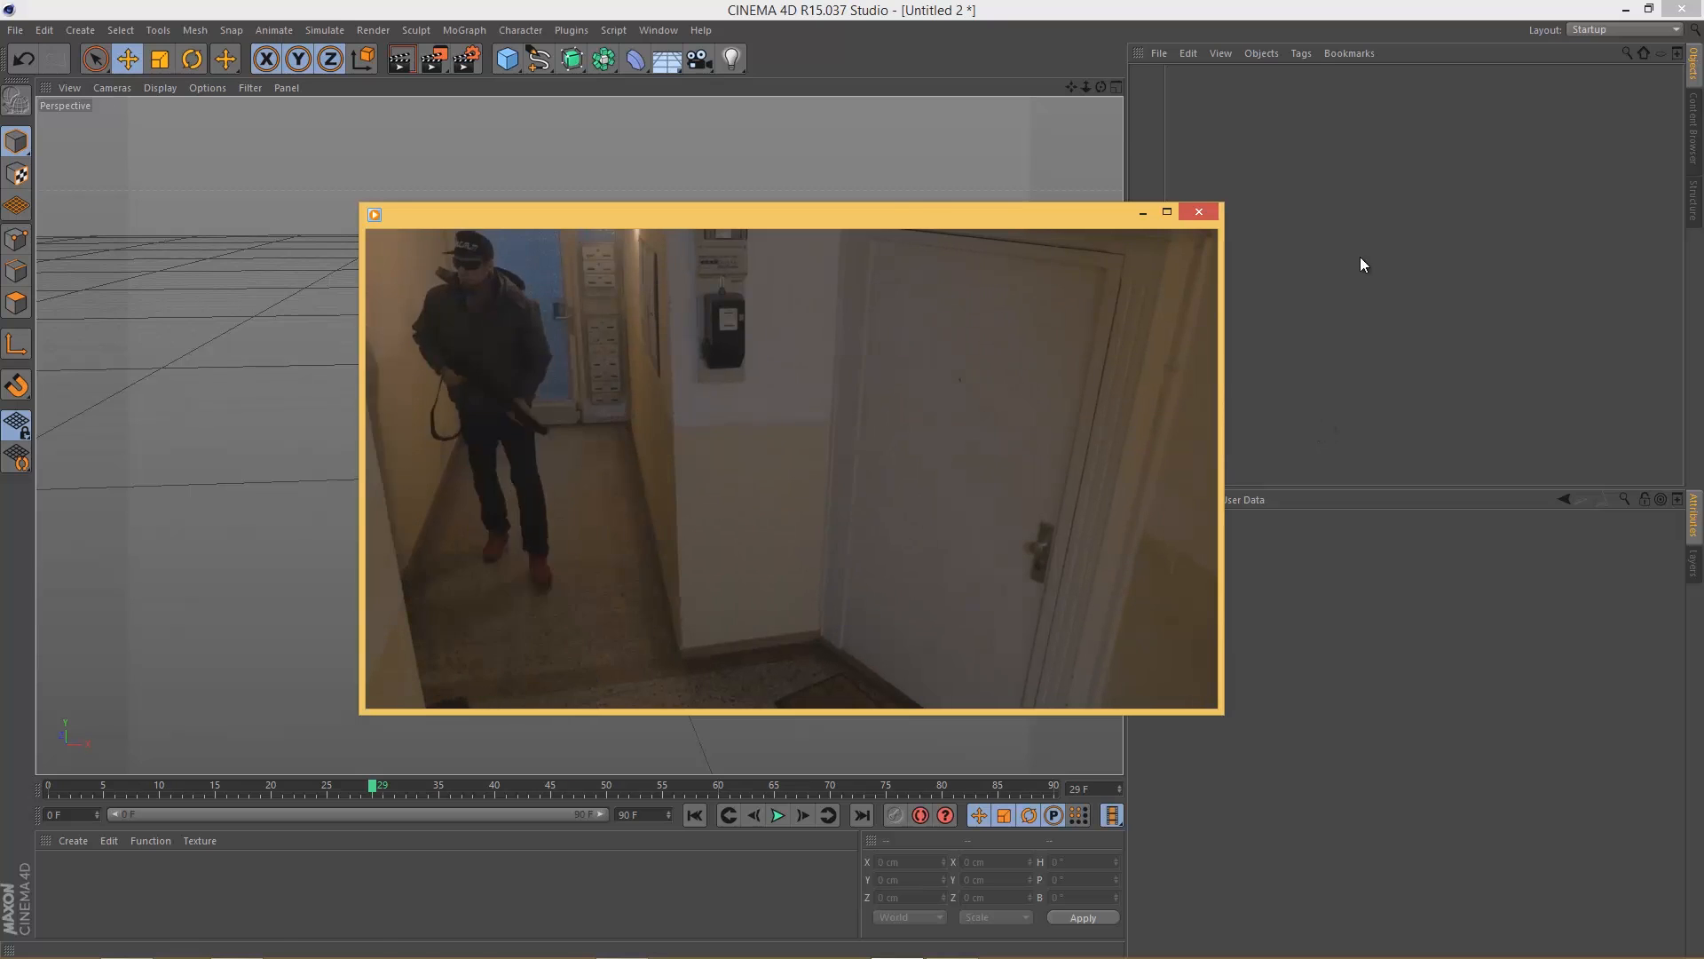
# Step: Review the Zombie1_tut footage, pausing its playback and minimizing the player window
pyautogui.moveTo(898, 221); pyautogui.dragTo(882, 227)
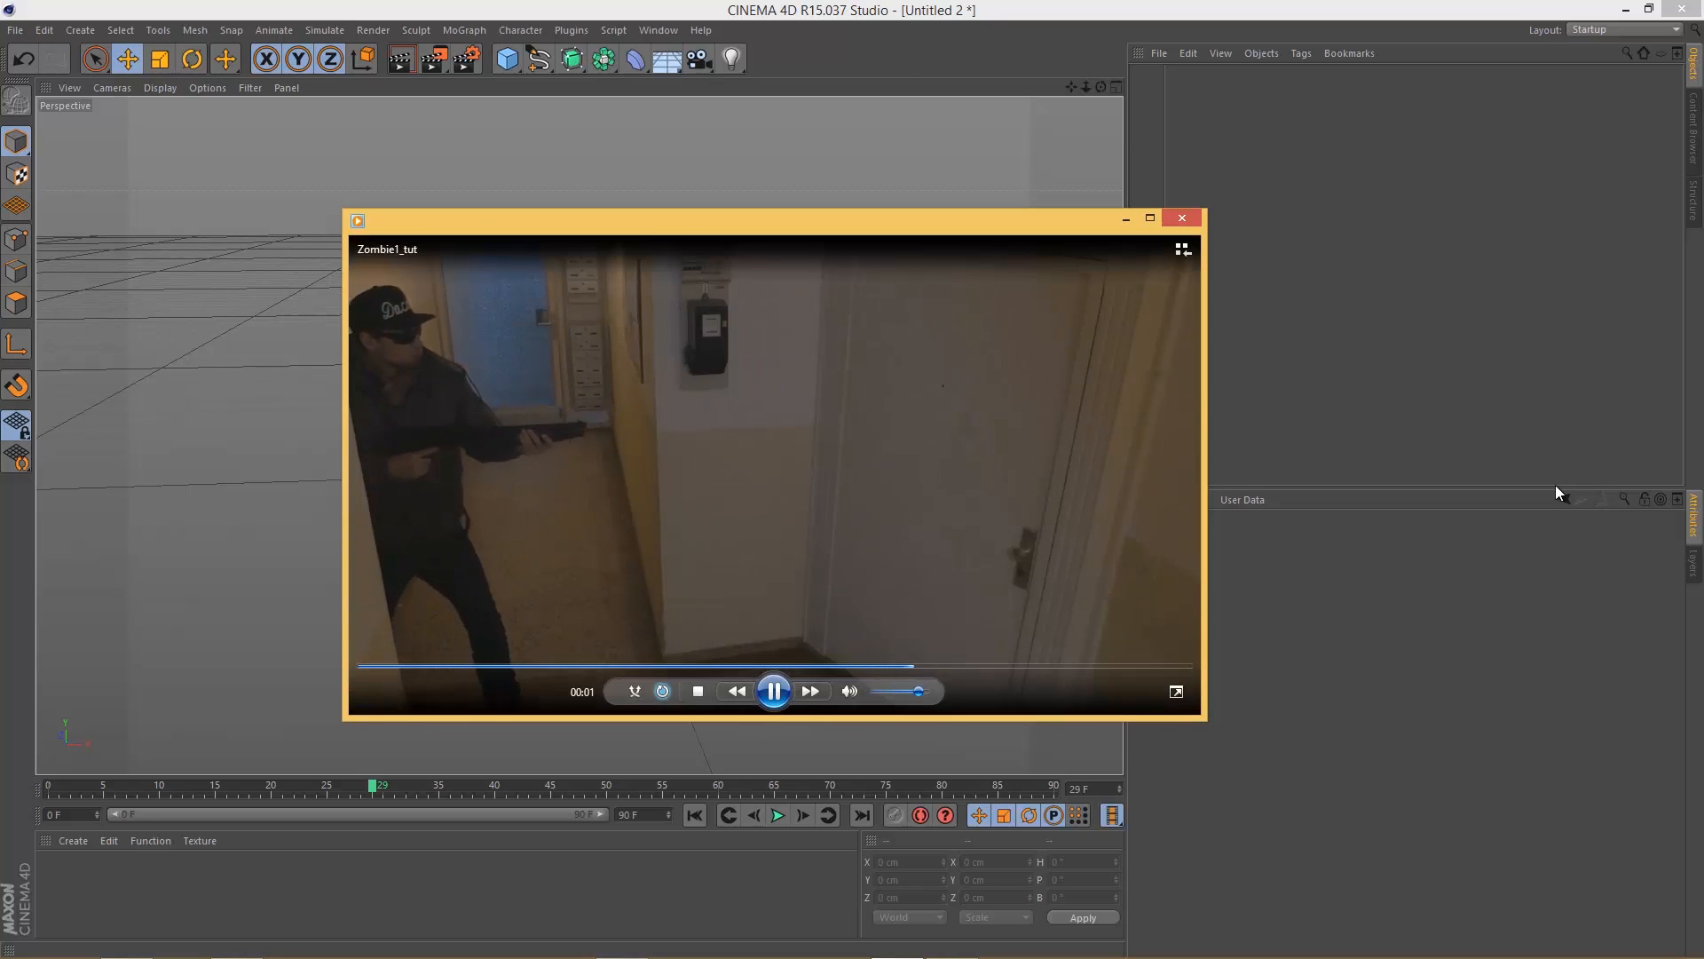
pyautogui.click(774, 692)
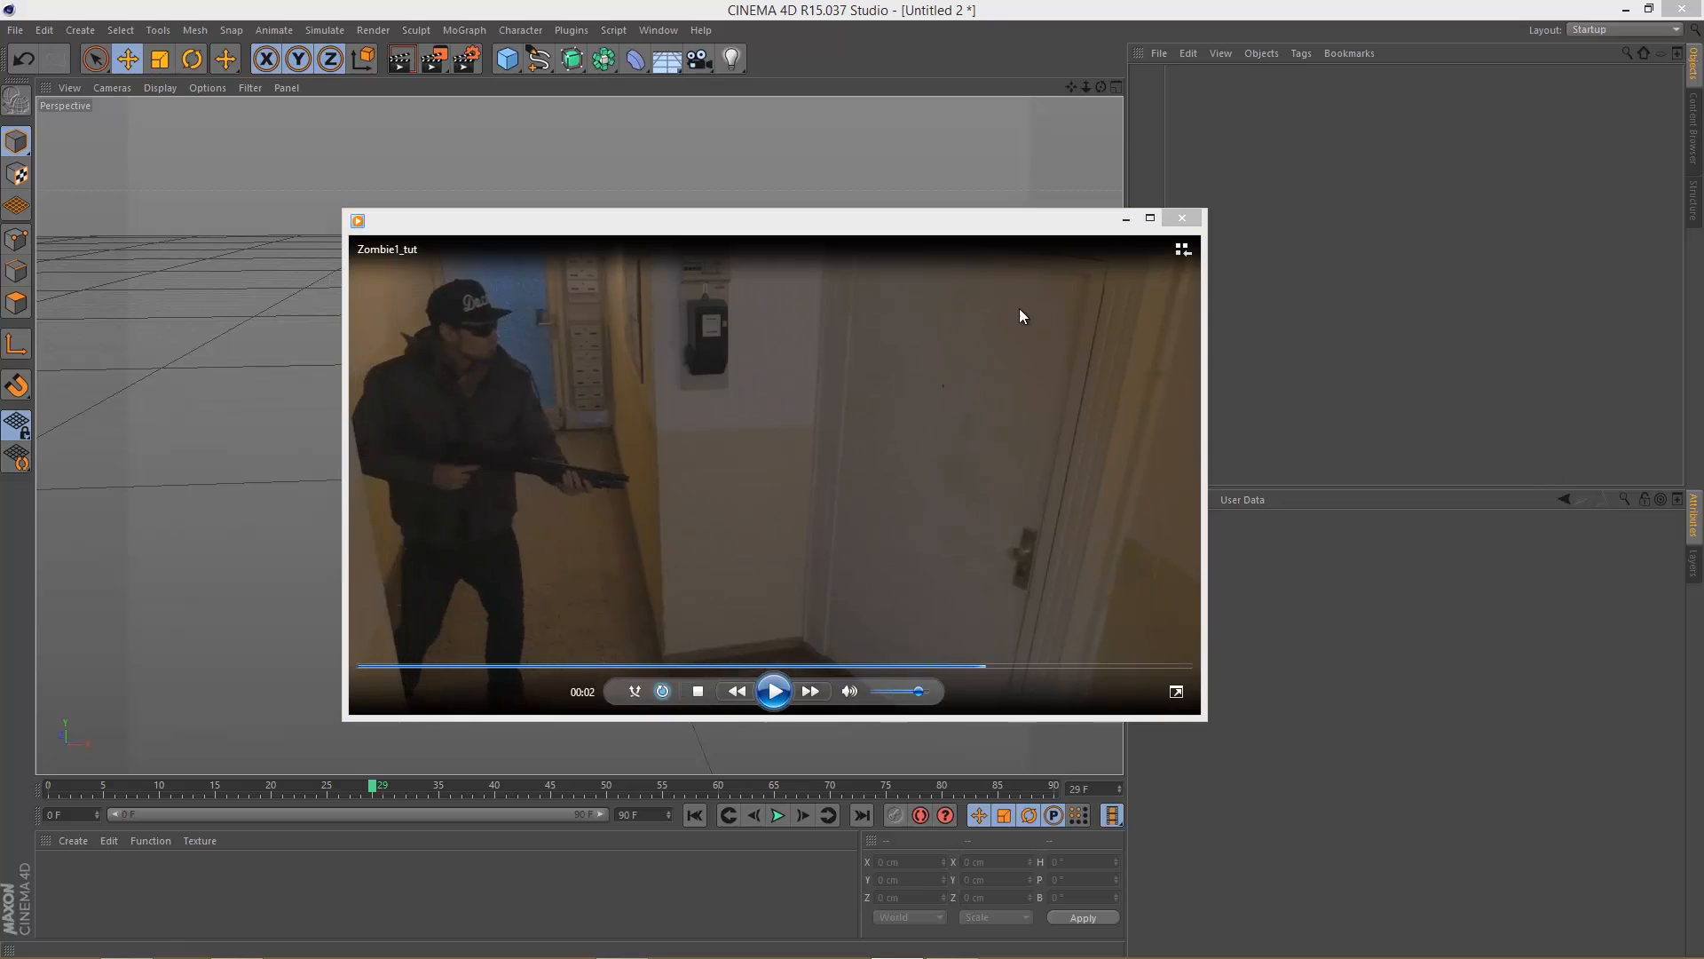
pyautogui.click(1127, 219)
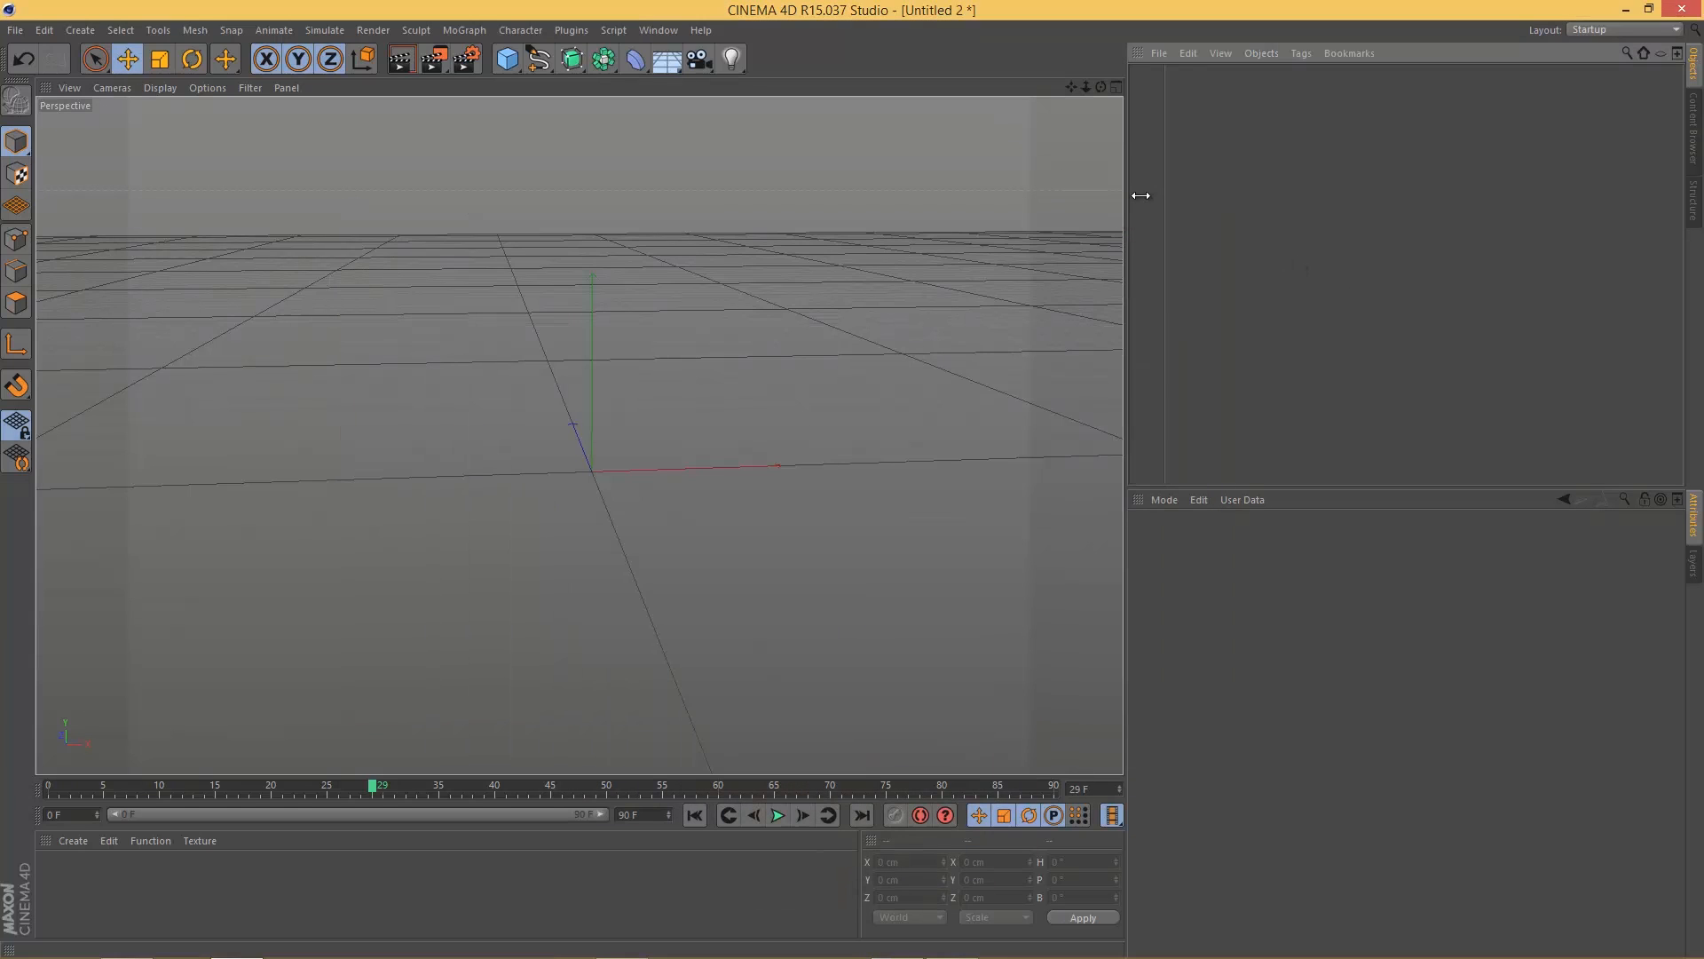
# Step: Add a camera to the scene and attach a Camera Calibrator tag to it
pyautogui.click(701, 64)
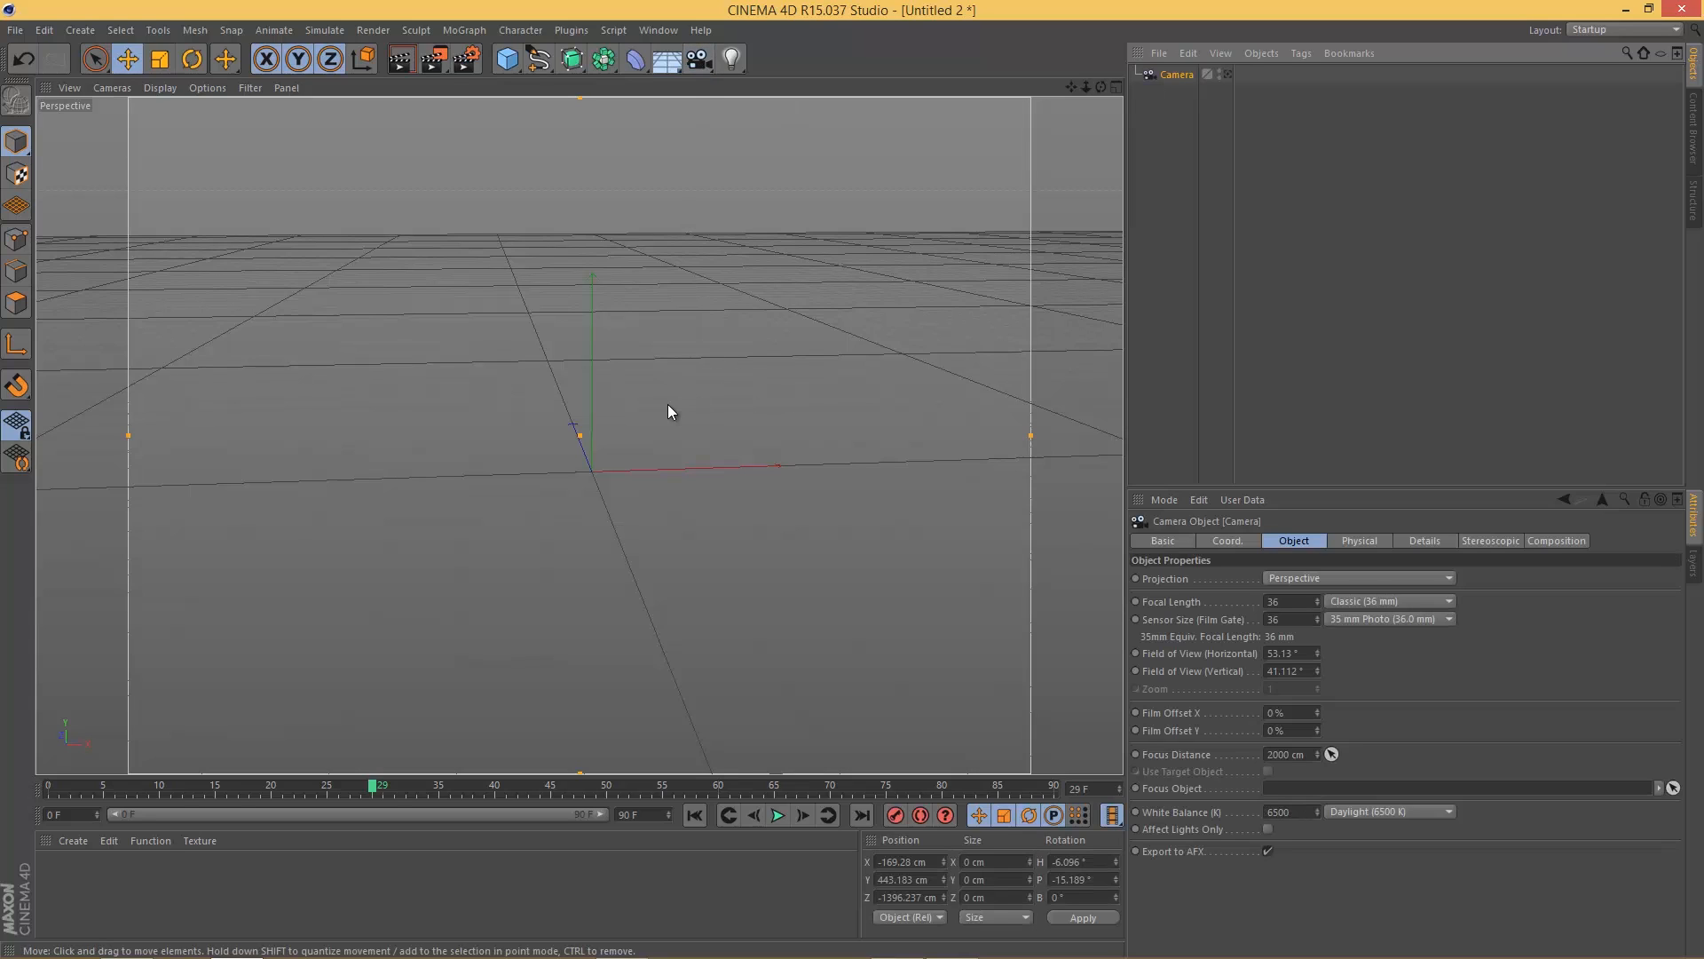
pyautogui.rightClick(1186, 76)
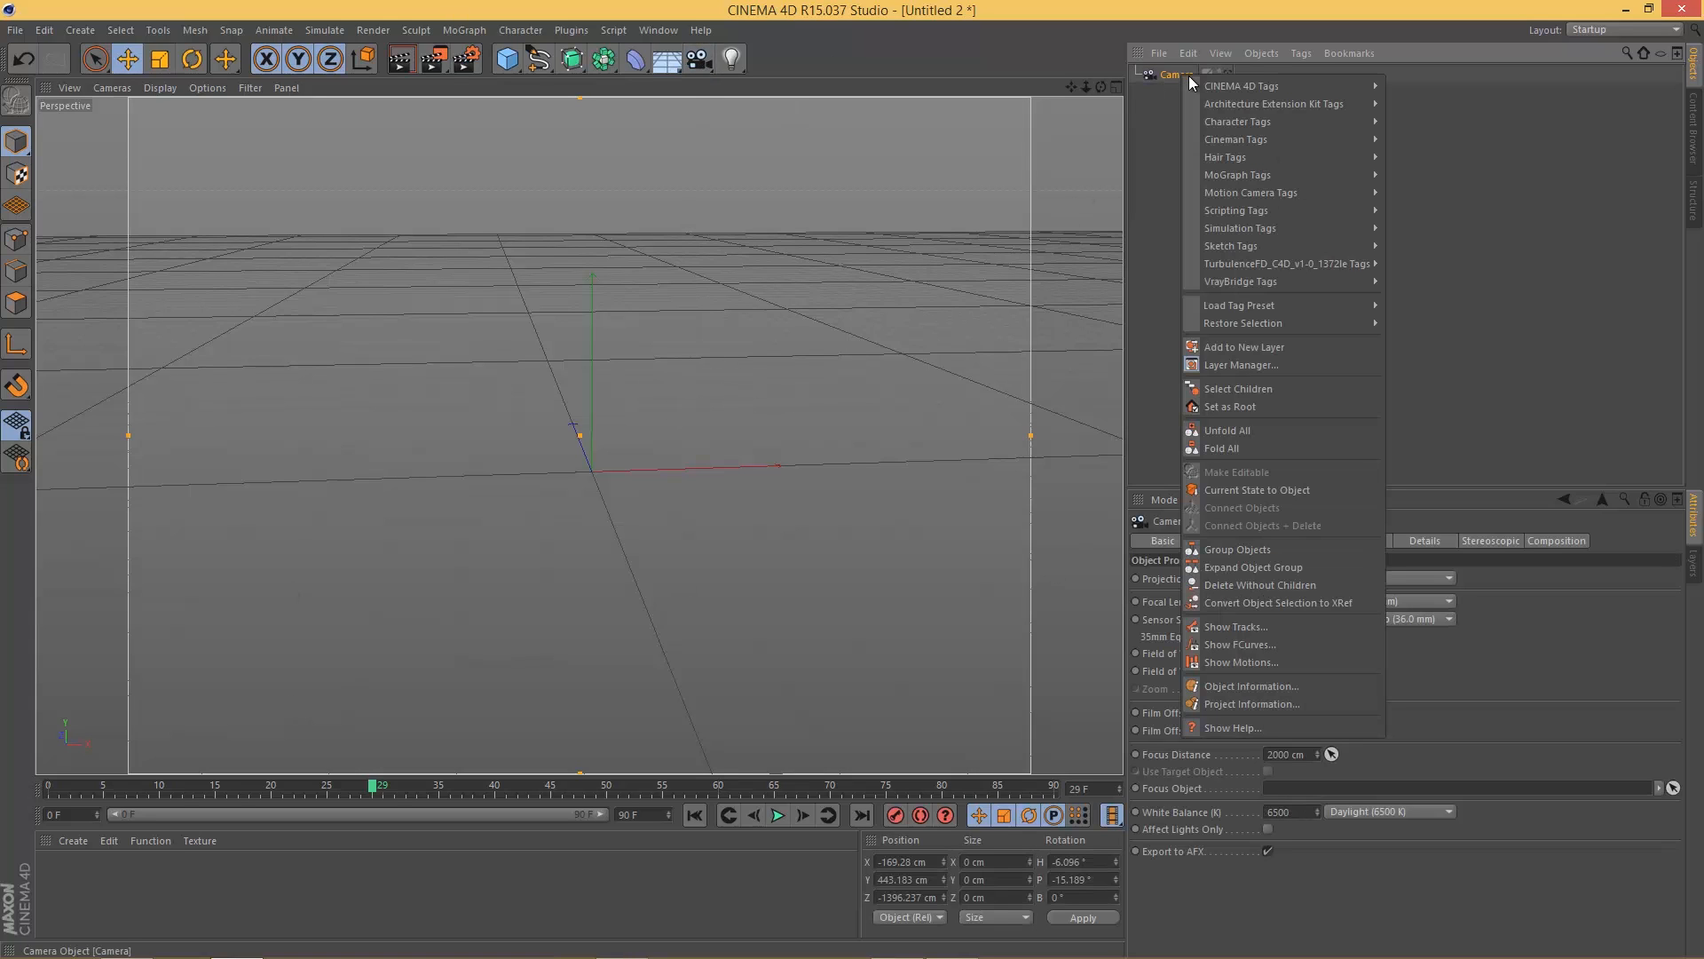
pyautogui.moveTo(1244, 87)
pyautogui.click(1469, 141)
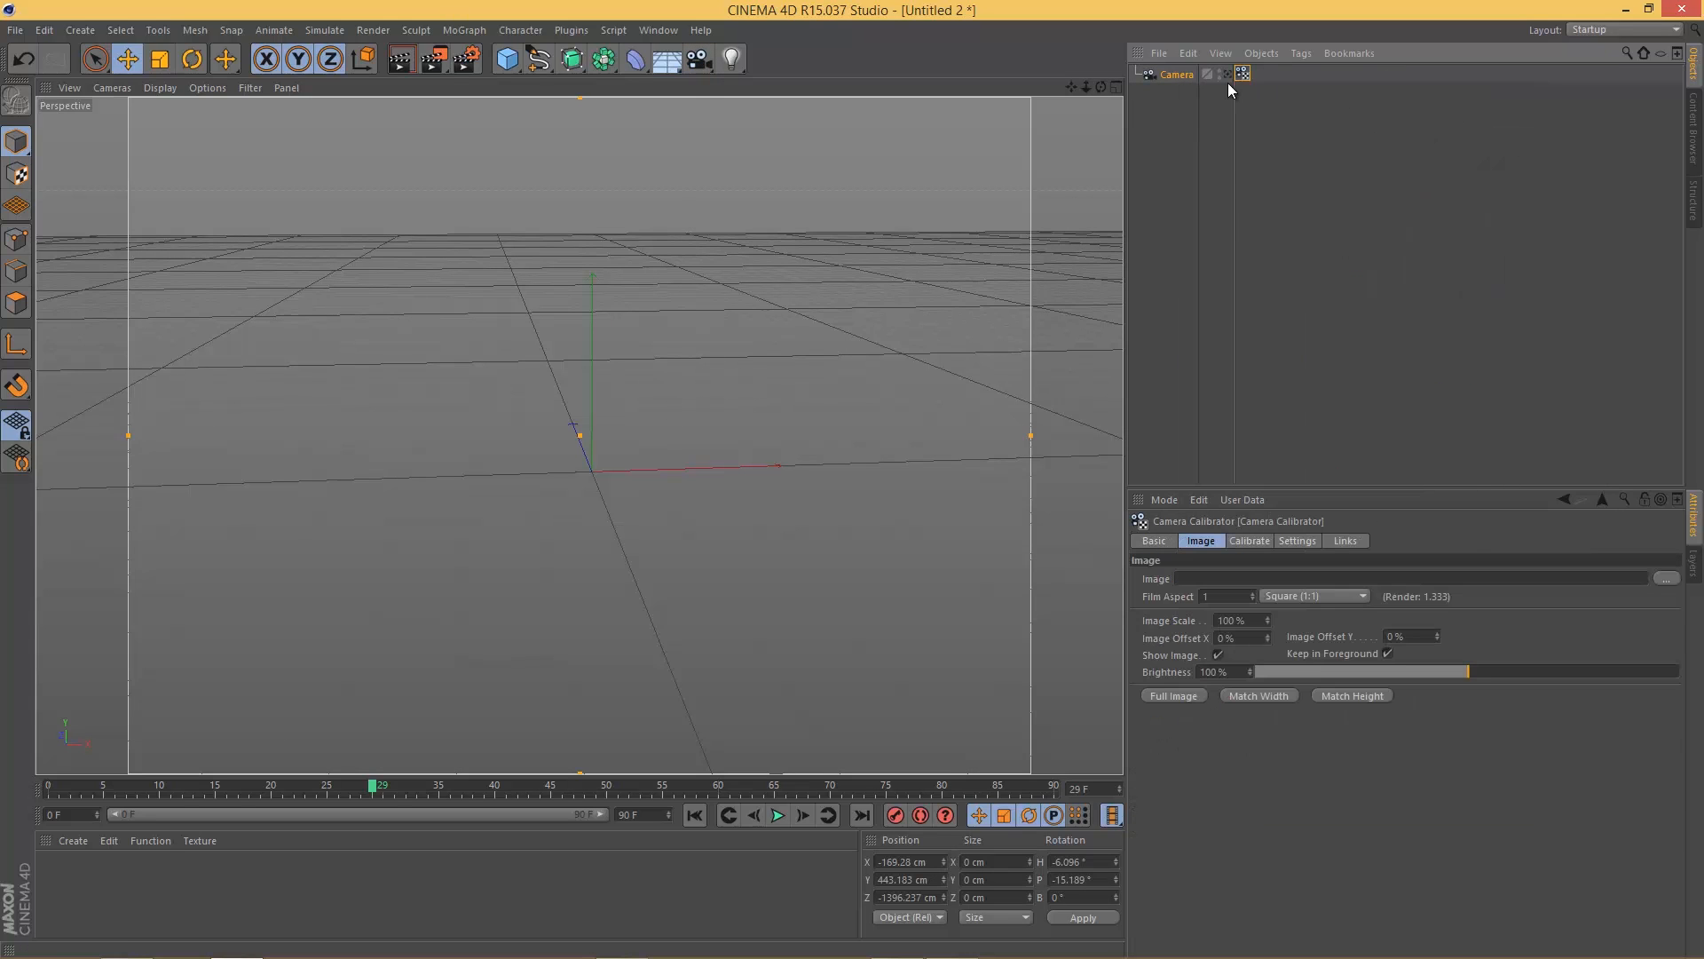
# Step: Load the Zombie1_tut video as the Camera Calibrator's image
pyautogui.click(1163, 541)
pyautogui.click(1201, 542)
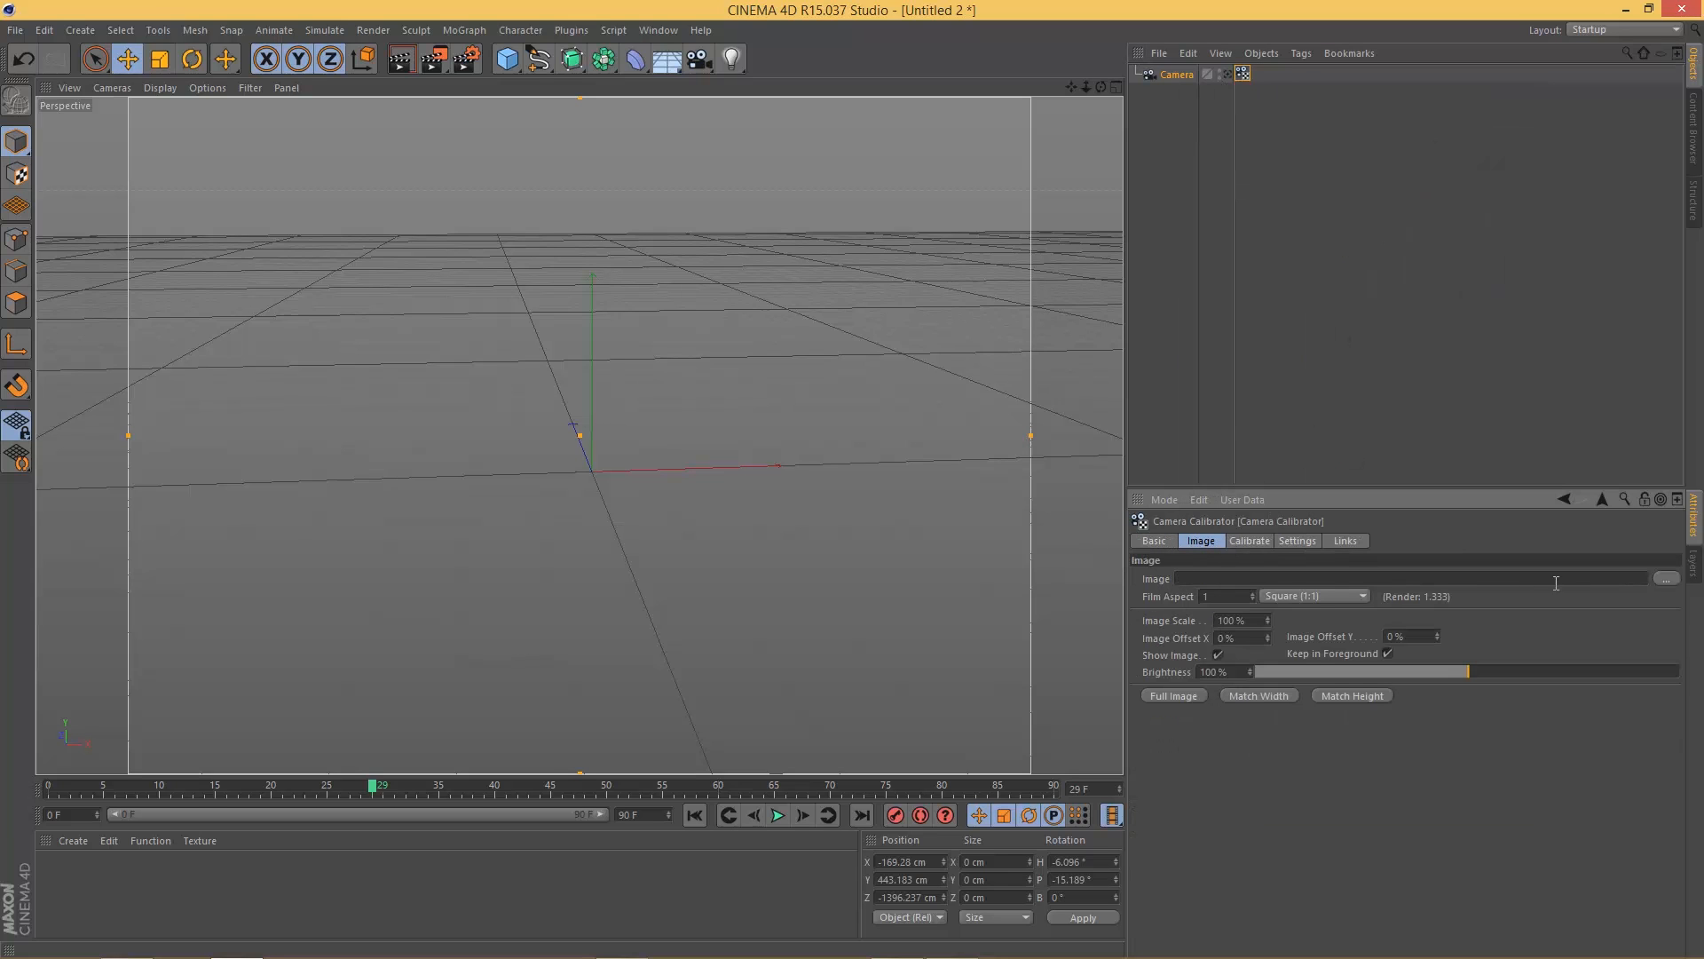
pyautogui.click(1666, 578)
pyautogui.click(340, 630)
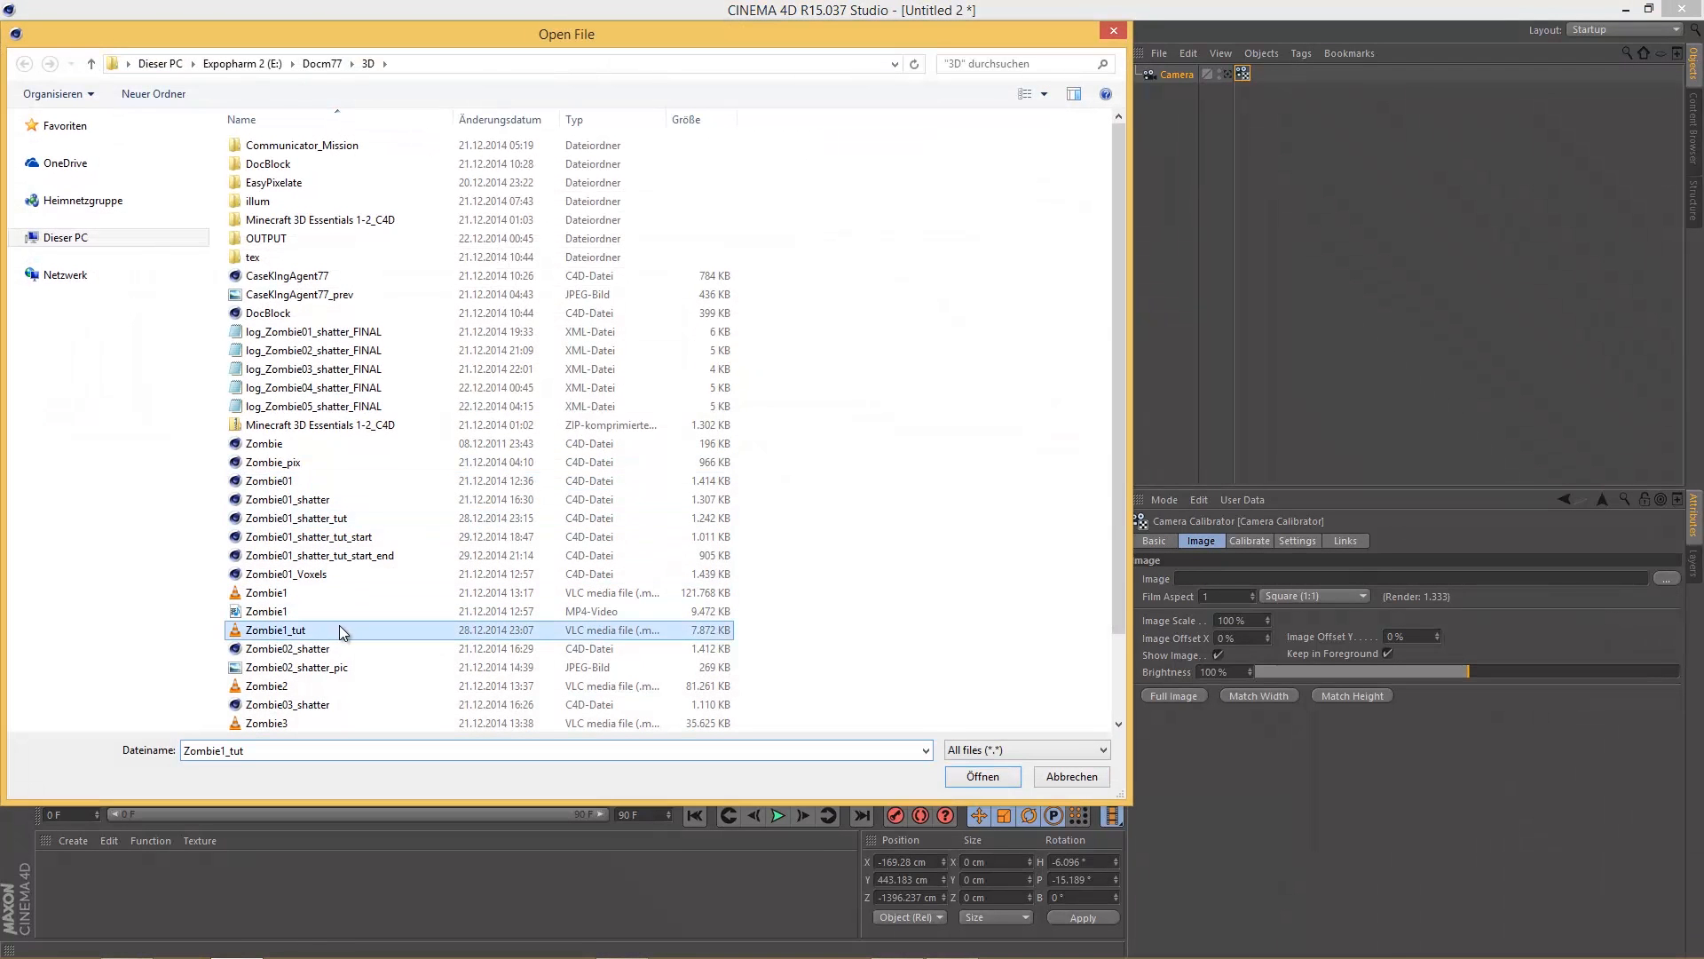
pyautogui.click(972, 776)
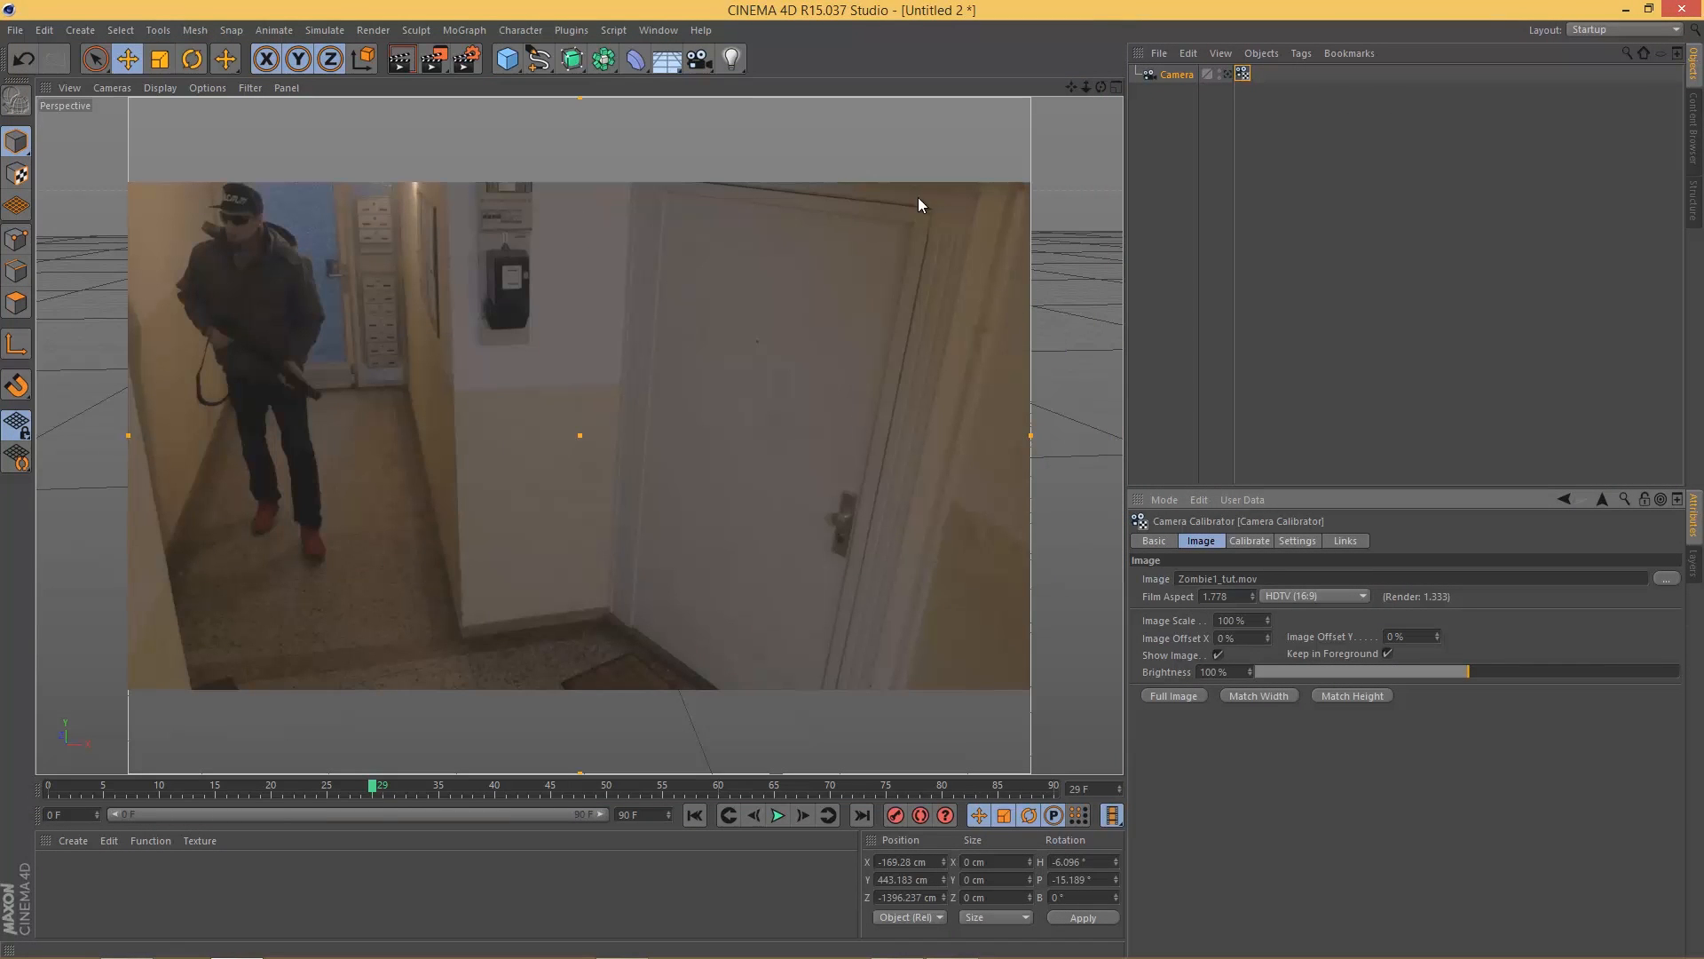
# Step: Set the render output to the HDTV 1080 24 film/video preset and close the render settings
pyautogui.click(467, 59)
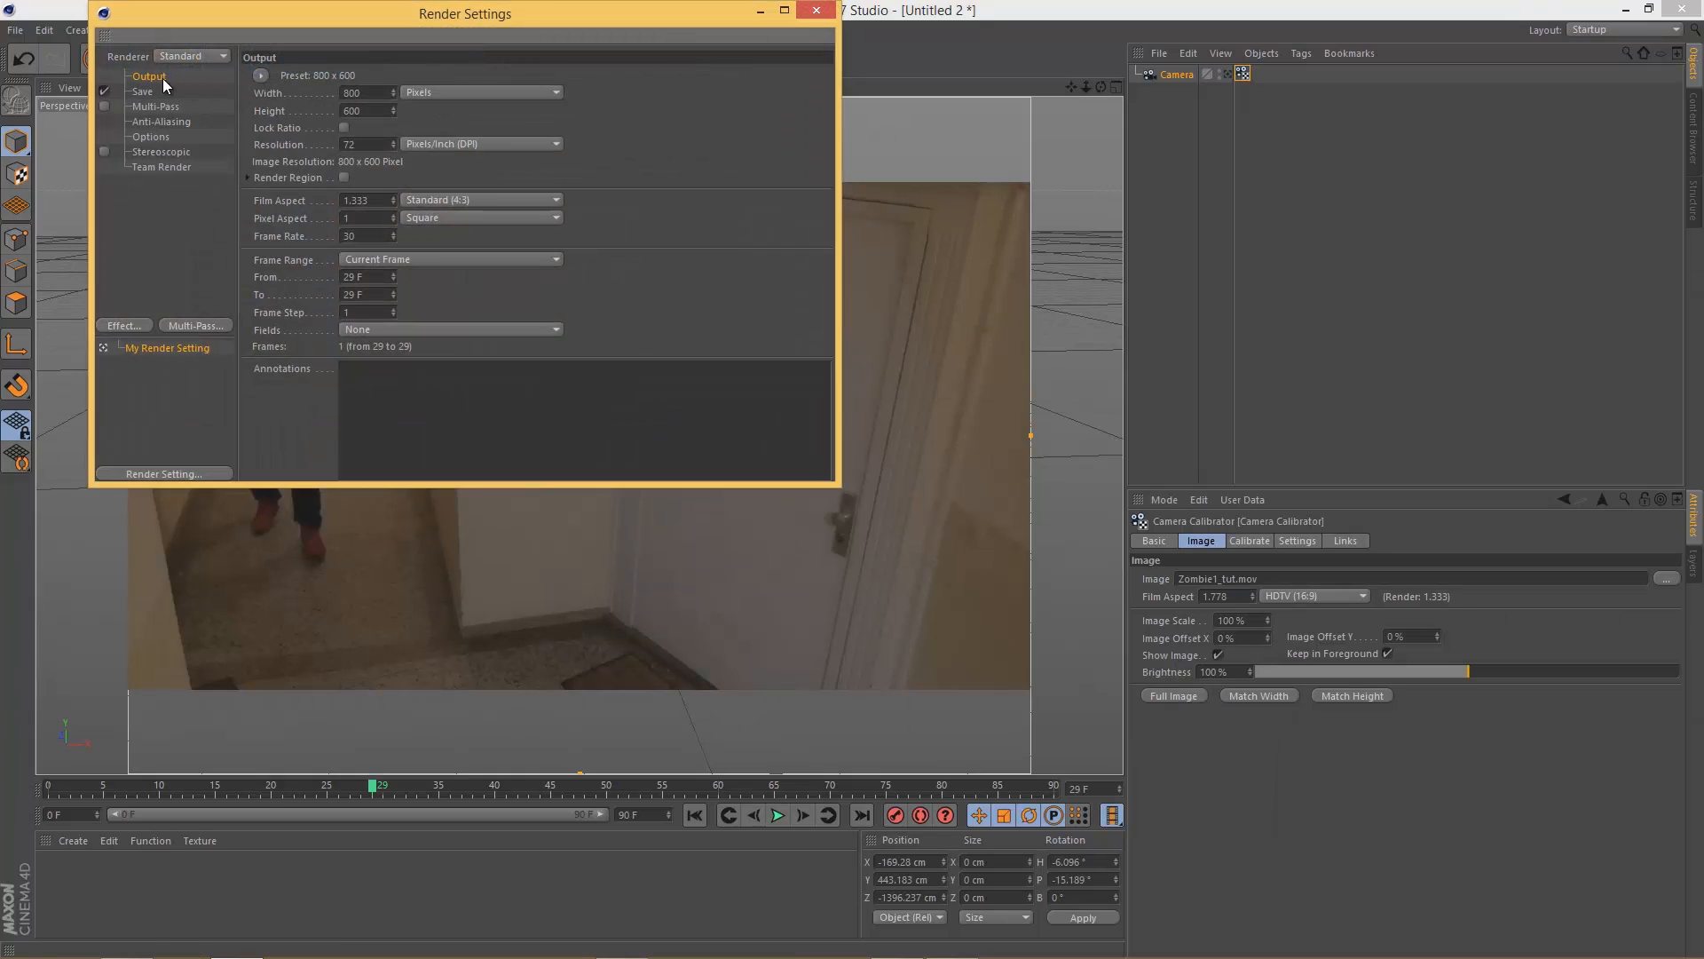
pyautogui.click(264, 76)
pyautogui.moveTo(325, 131)
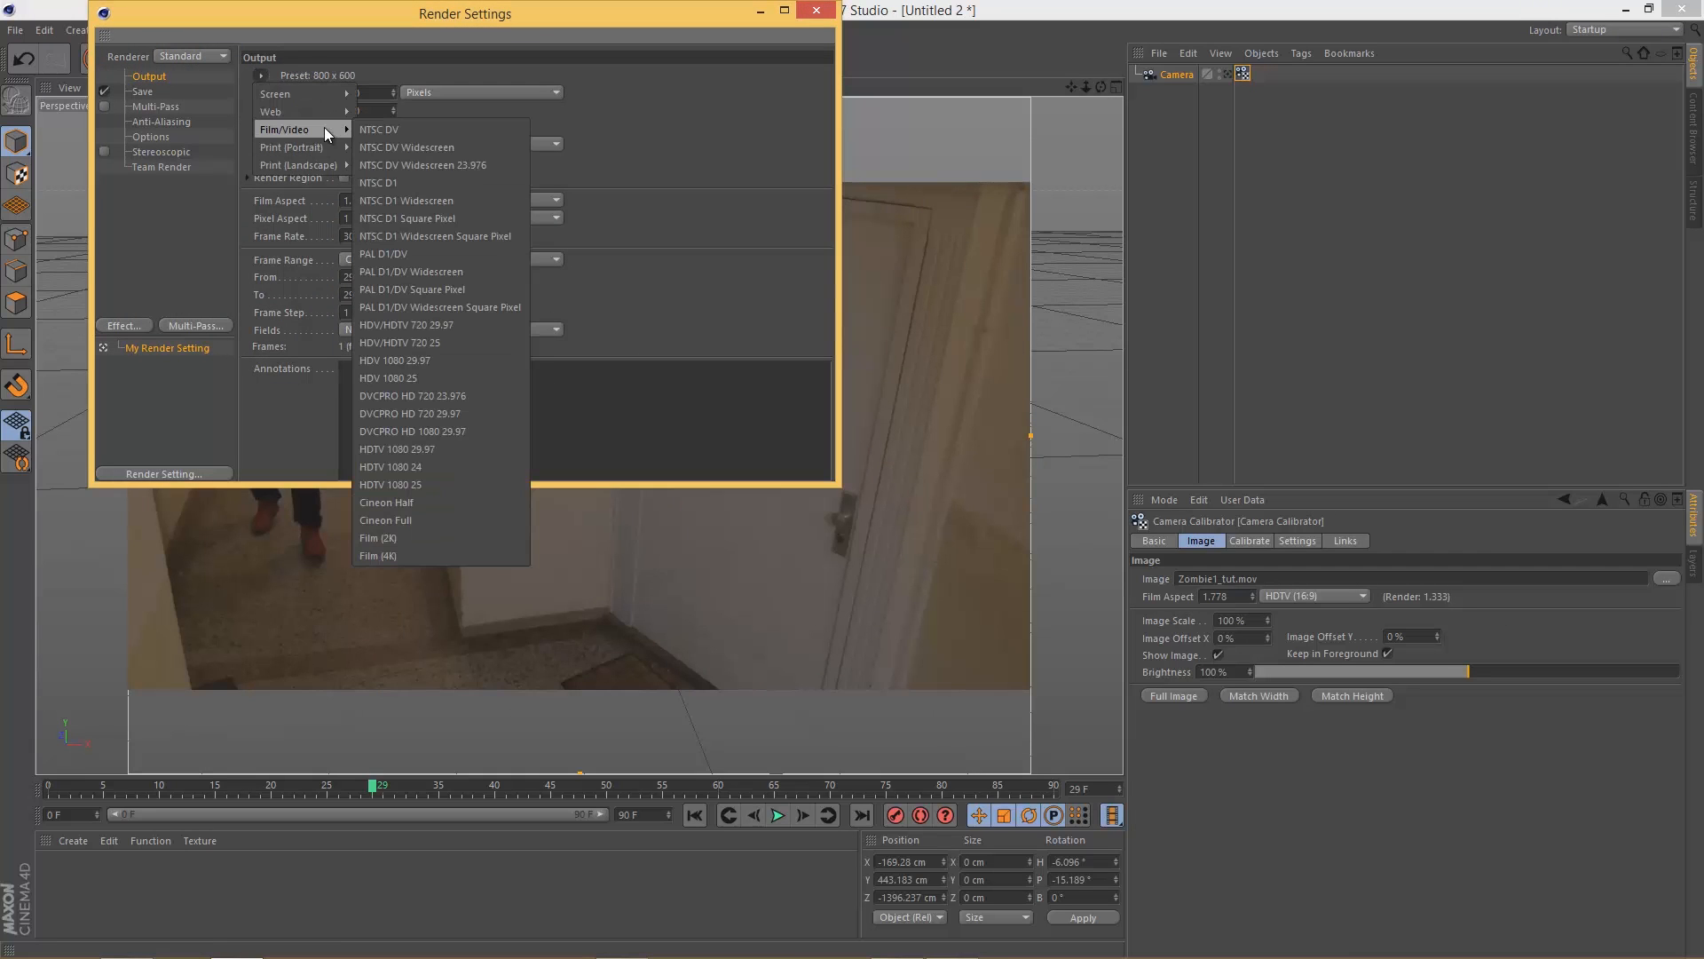
pyautogui.click(439, 465)
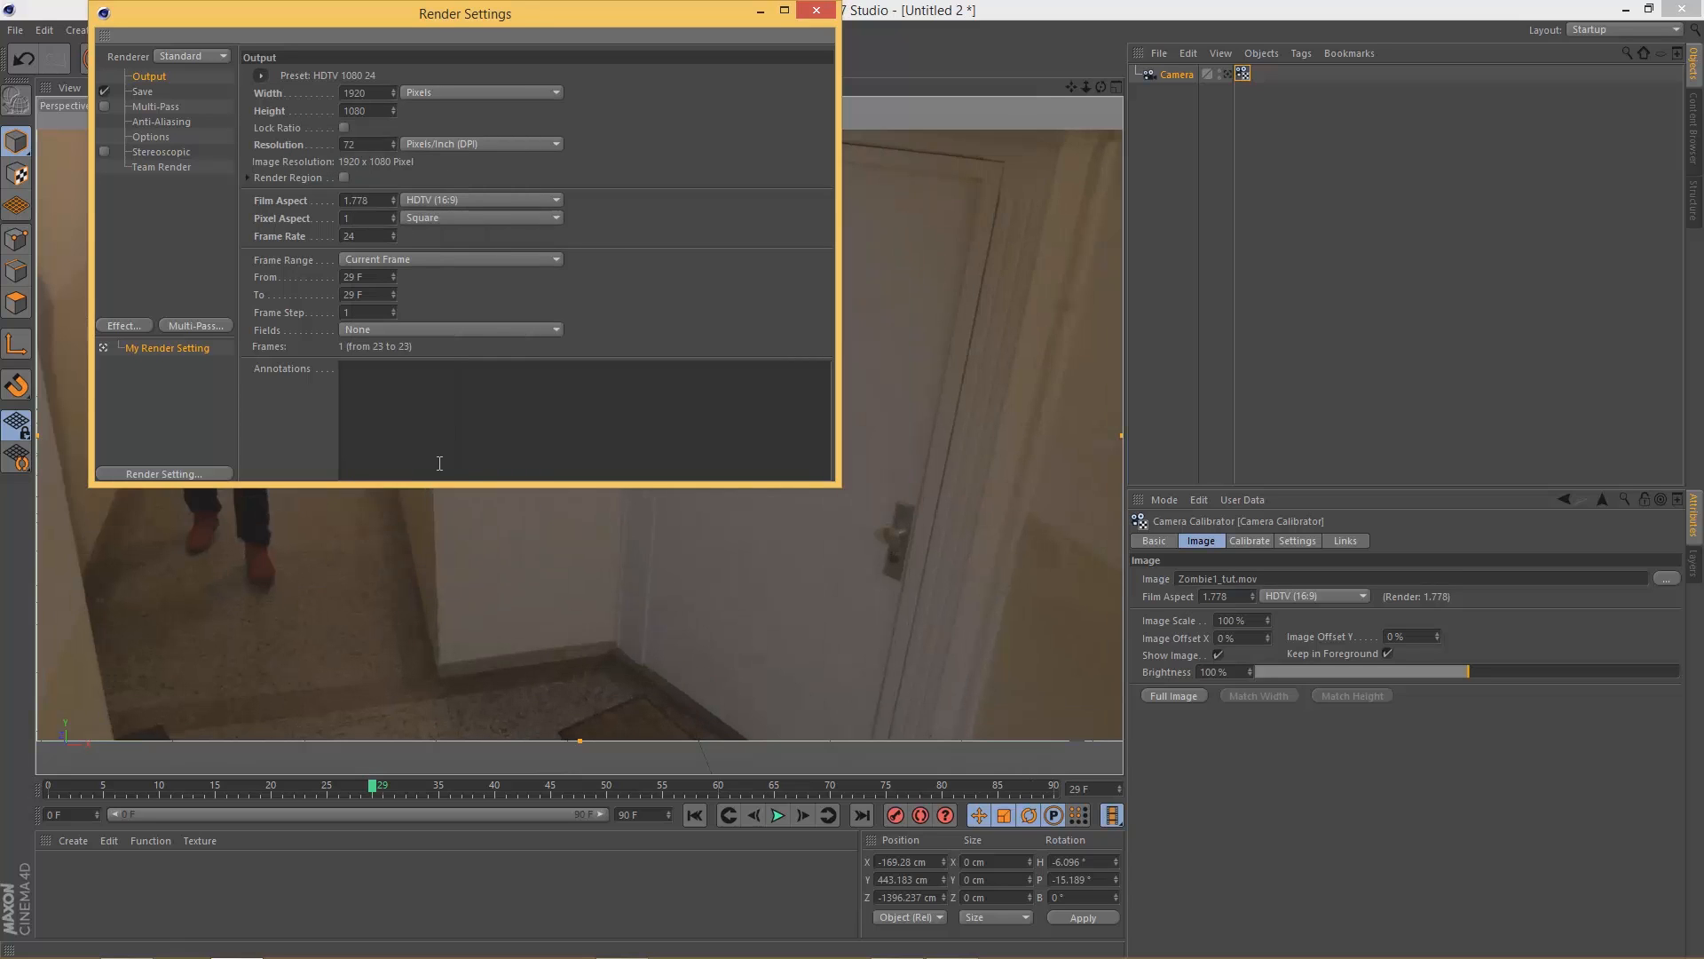
pyautogui.click(816, 10)
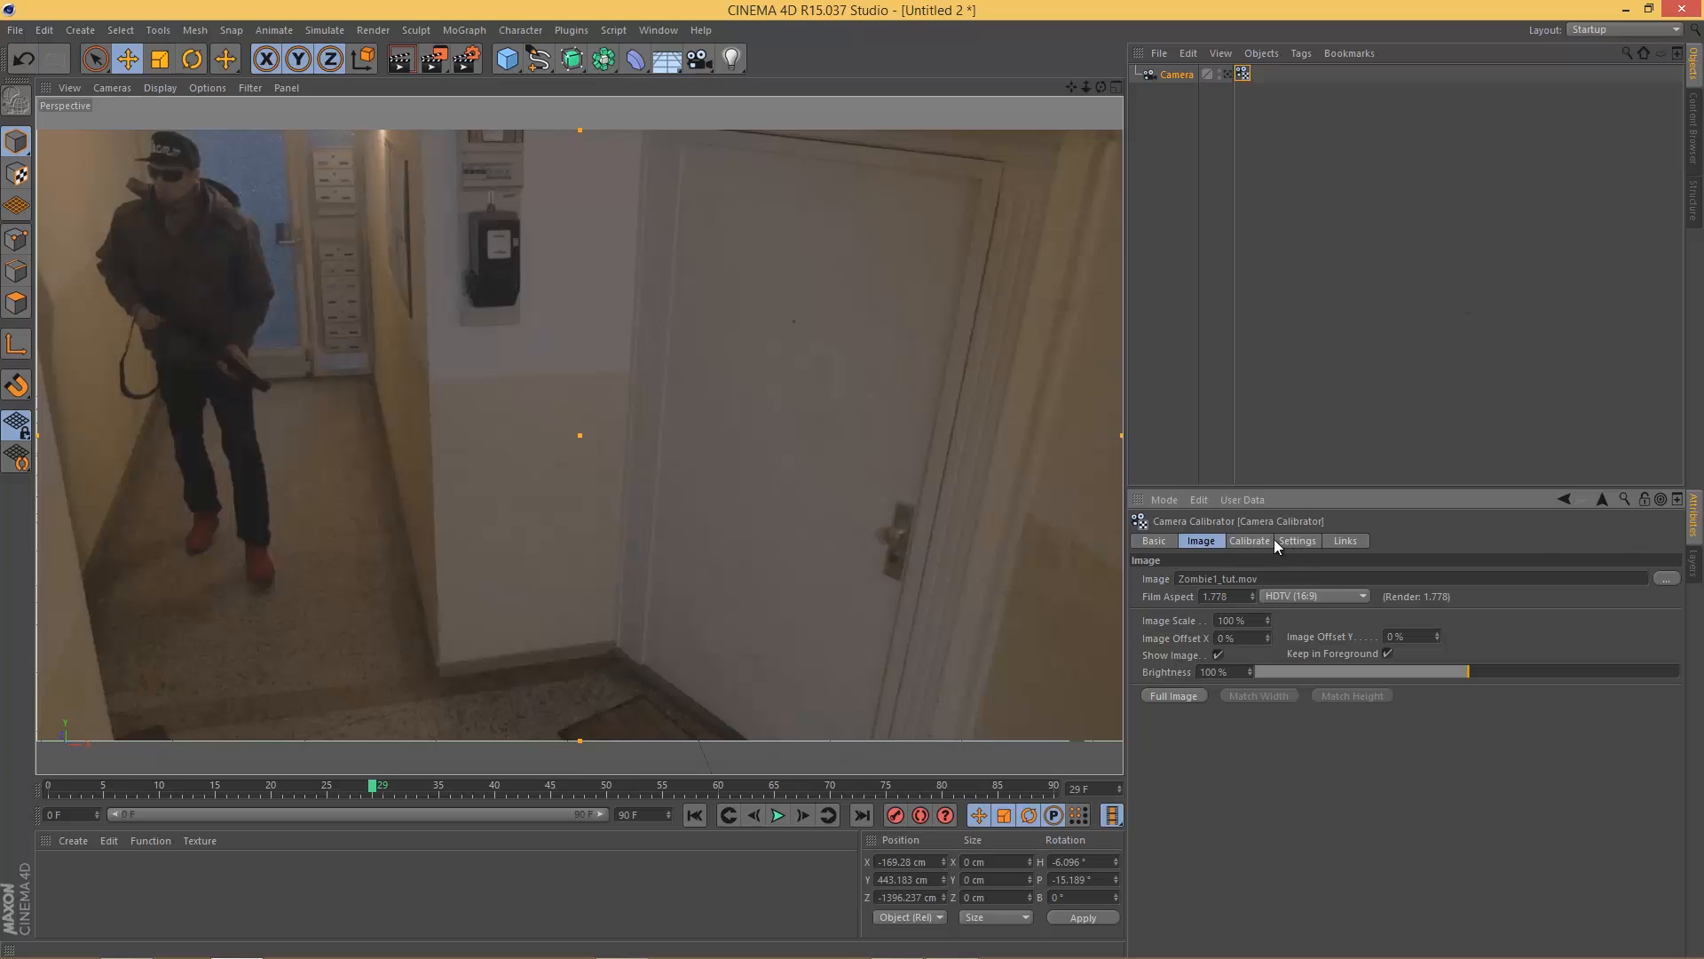
# Step: Add a calibration line along the vertical wall edge between corridor and meter wall, and assign it to the Y axis
pyautogui.click(1247, 541)
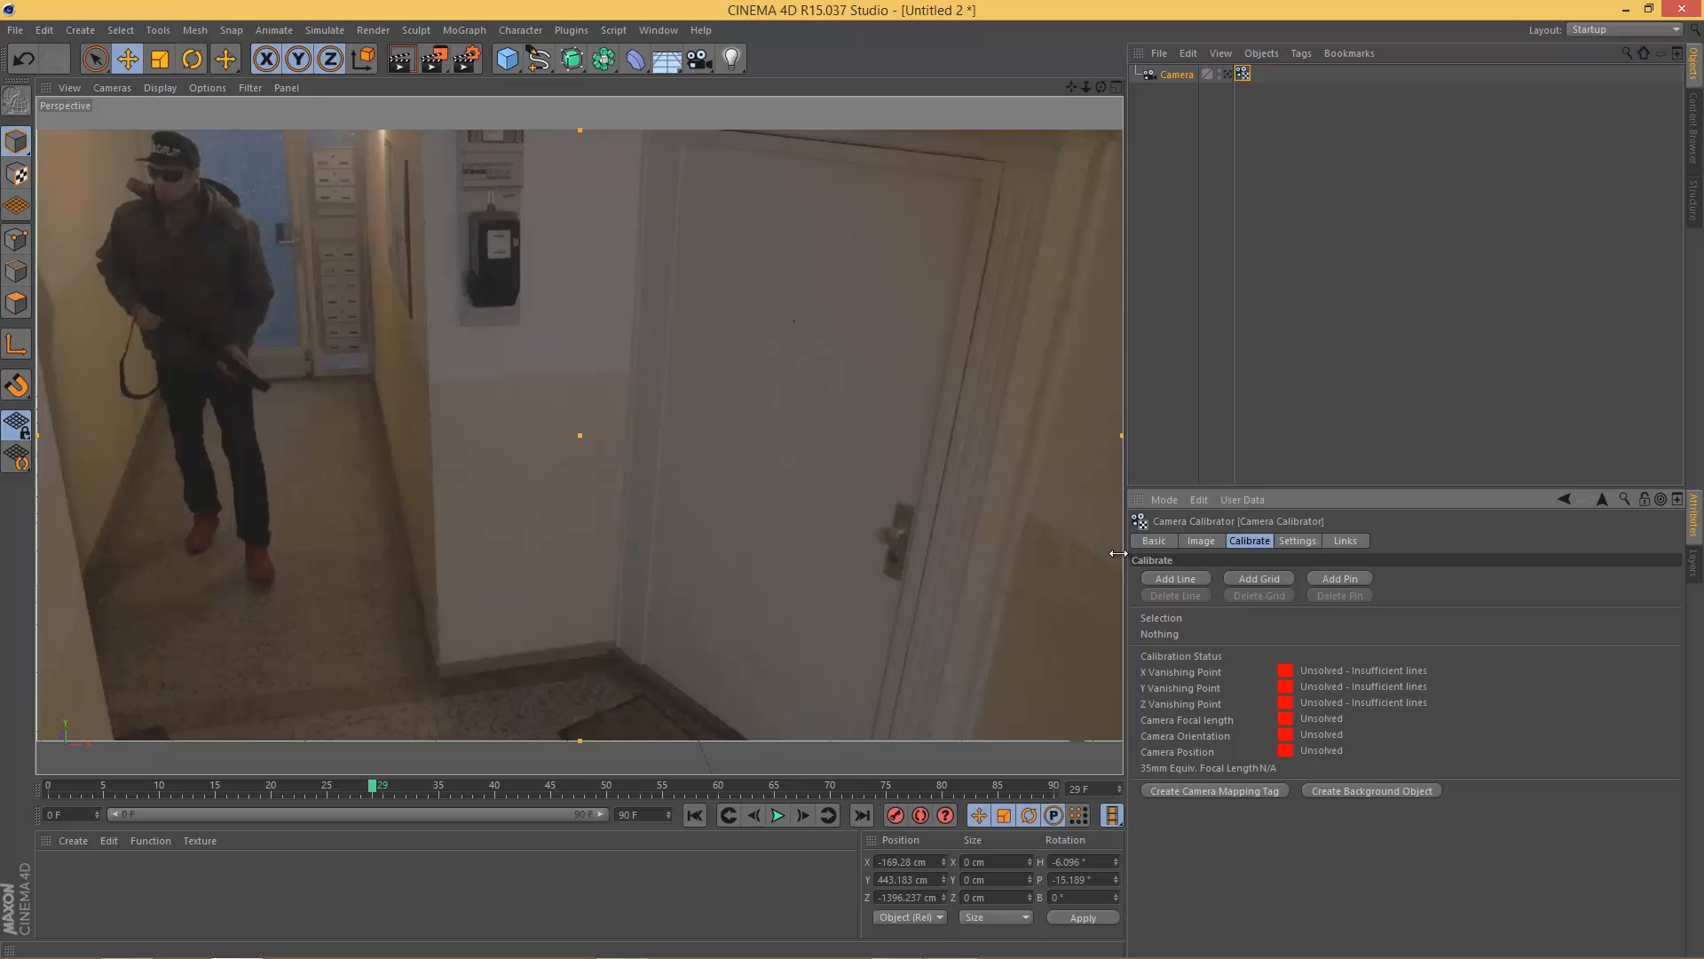
pyautogui.click(1179, 578)
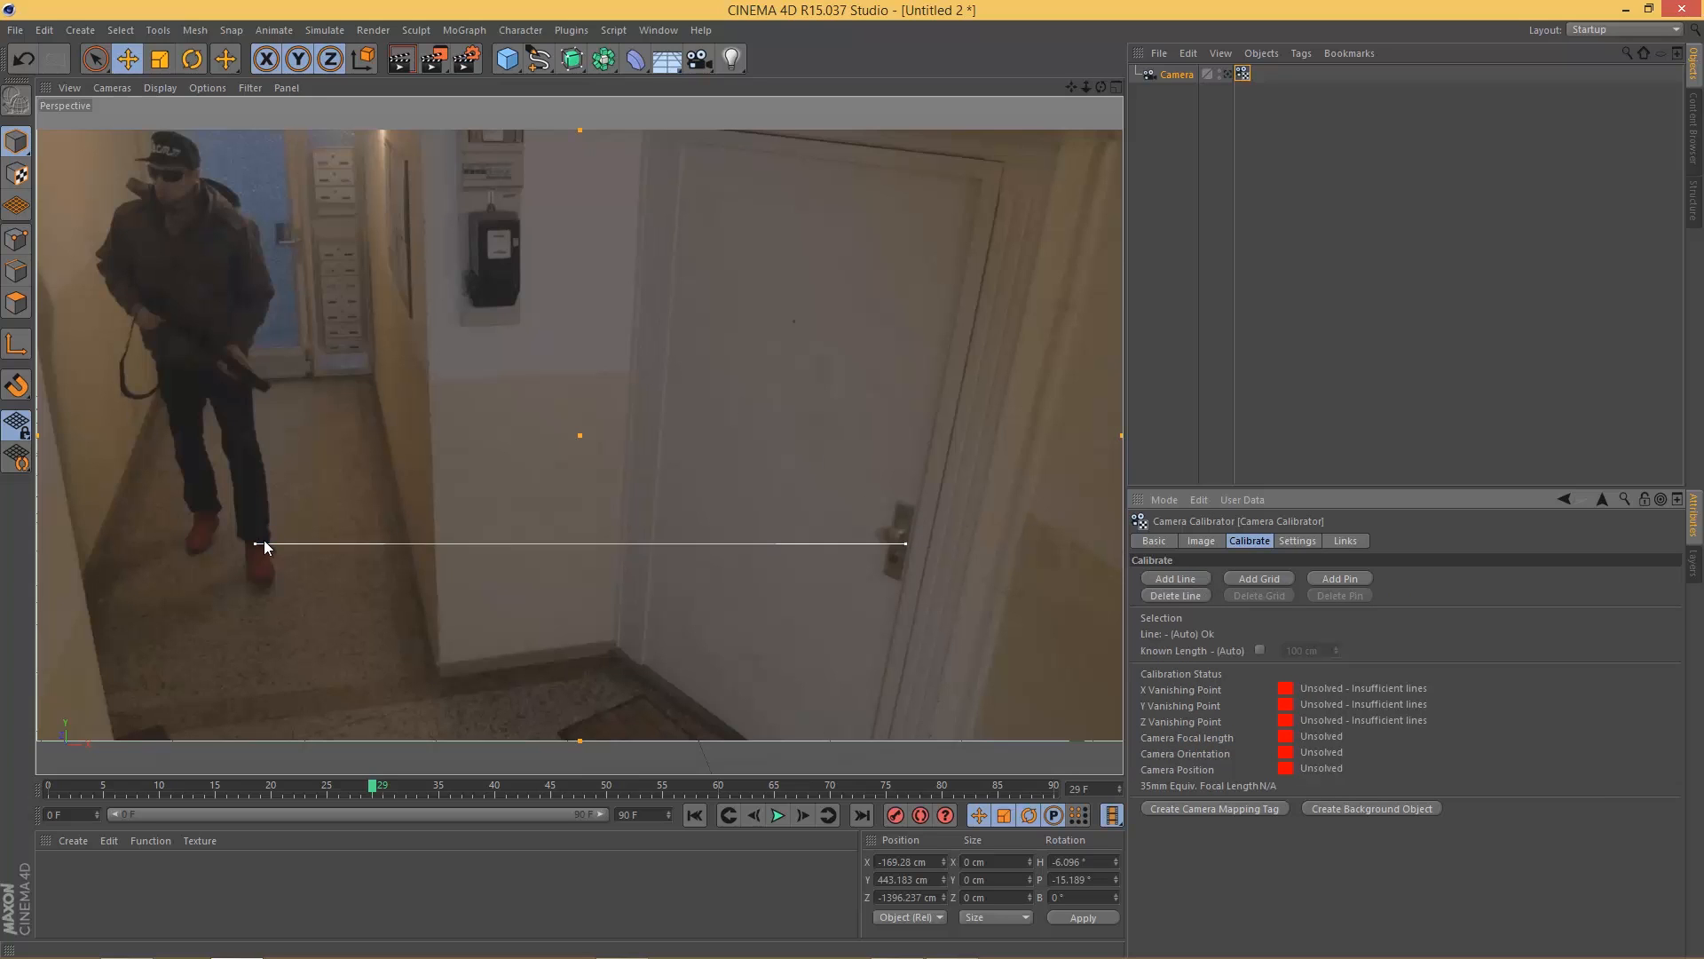
pyautogui.moveTo(257, 543); pyautogui.dragTo(422, 154)
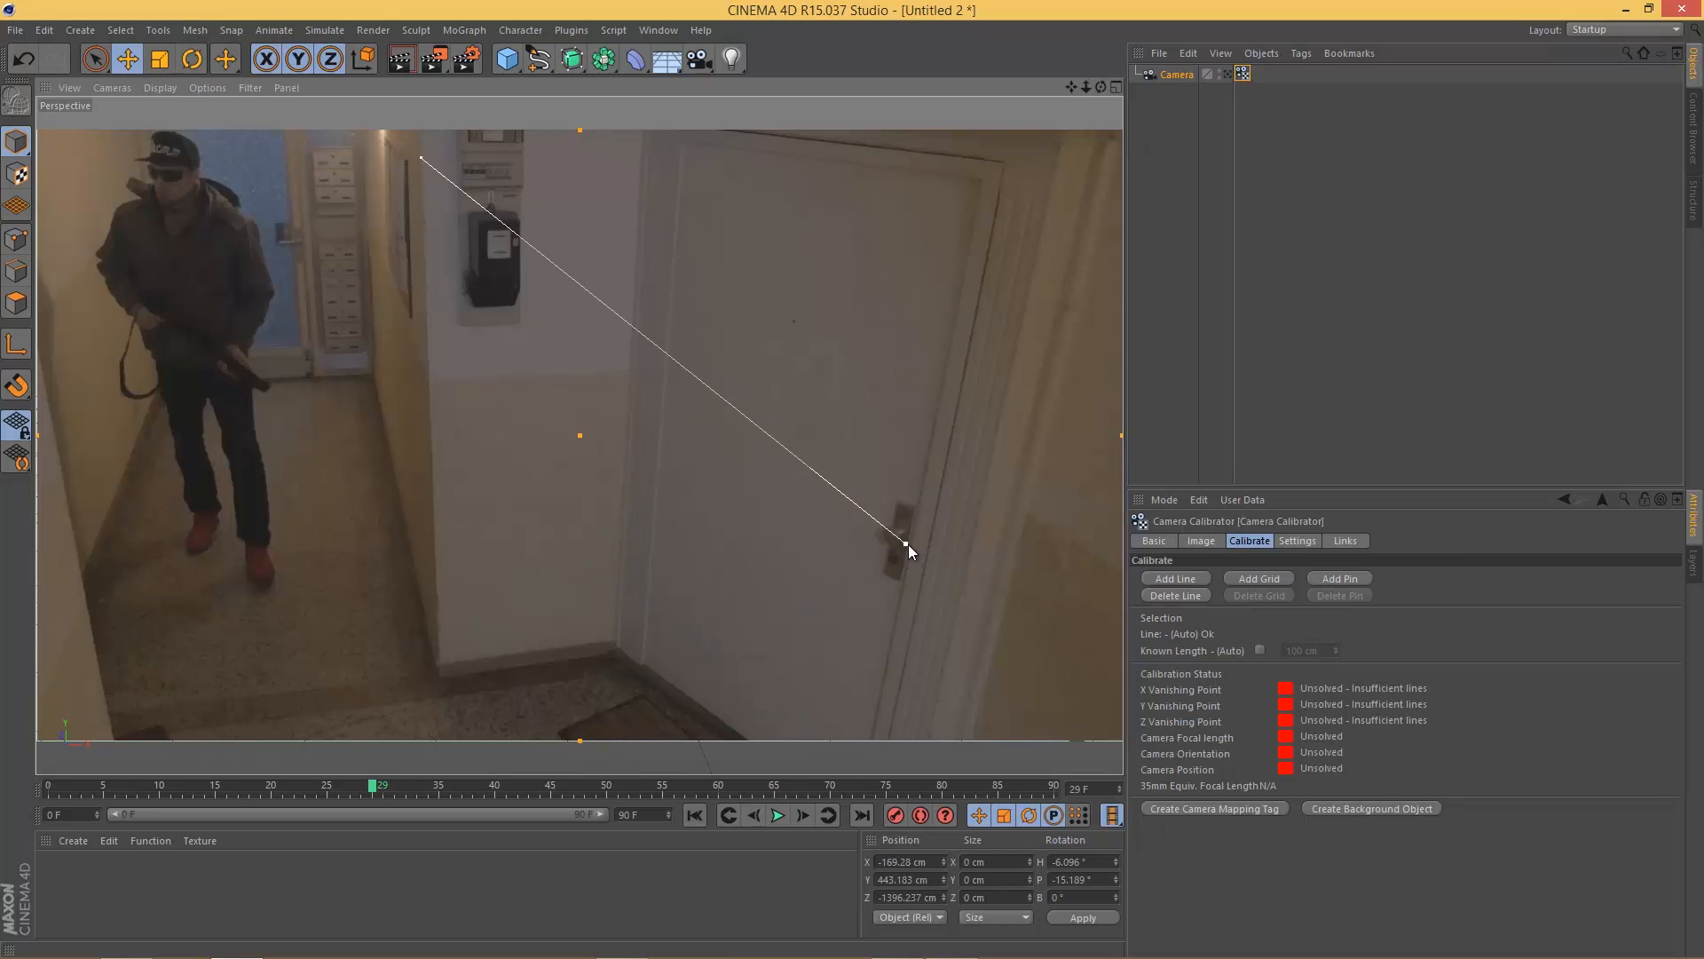
pyautogui.moveTo(904, 542); pyautogui.dragTo(441, 663)
pyautogui.click(428, 405)
pyautogui.click(427, 412)
# Step: Add a second Y-axis calibration line along the vertical corner between the meter wall and the door frame
pyautogui.click(1183, 579)
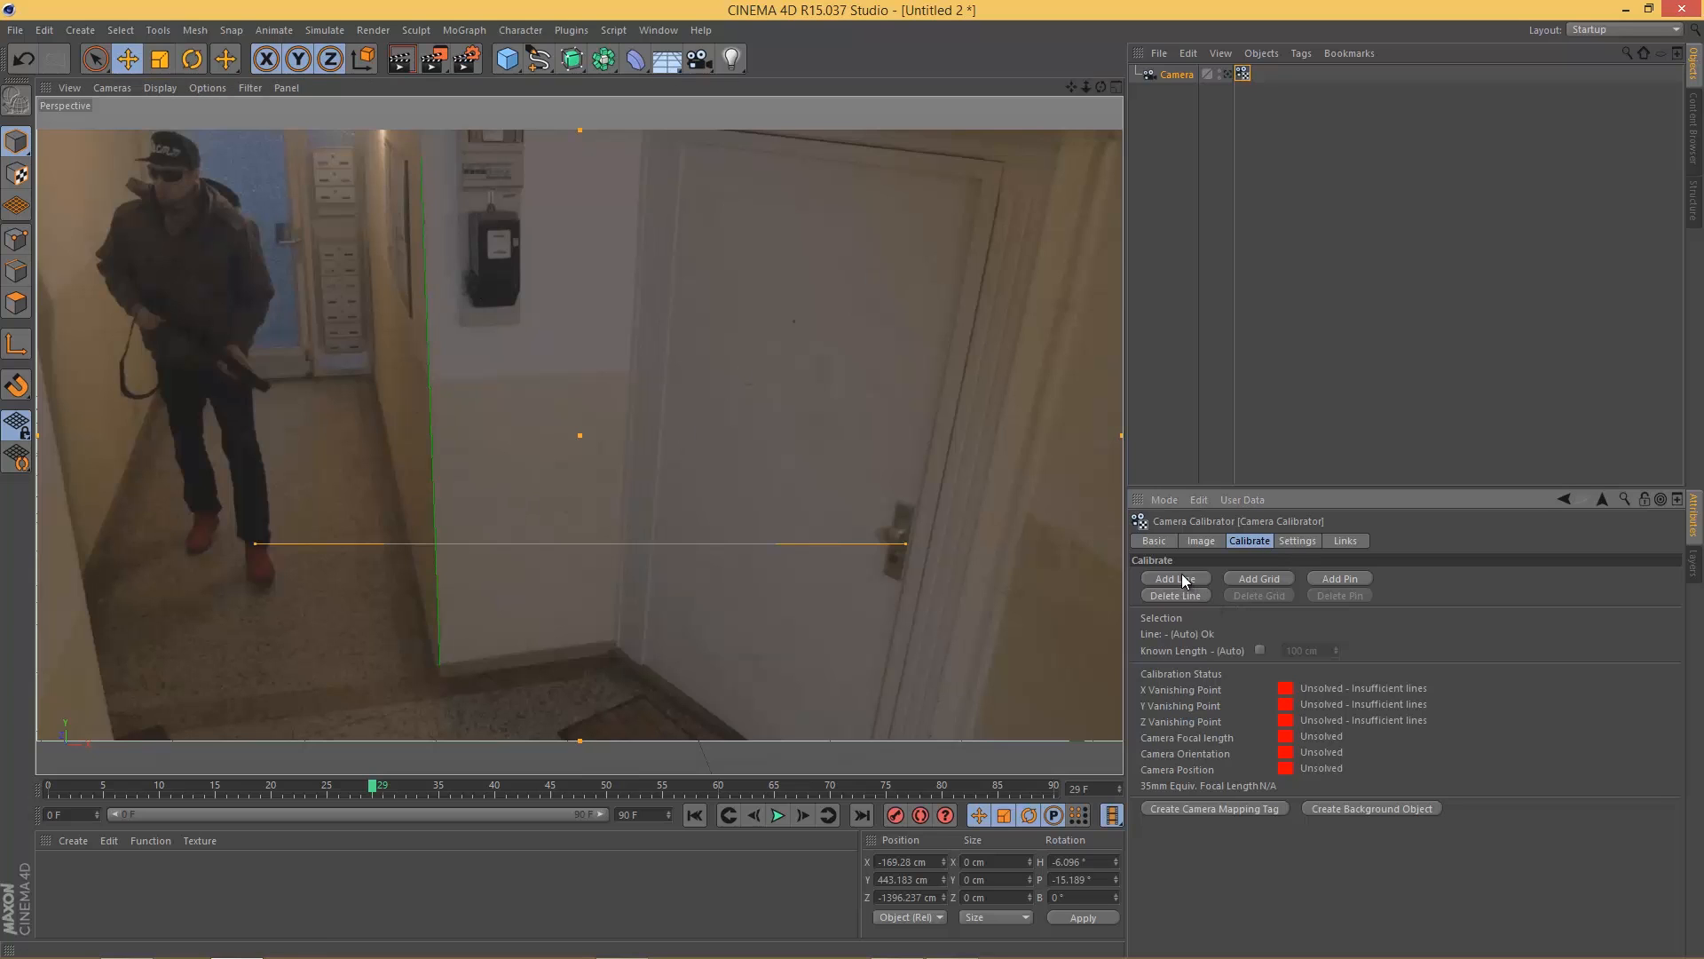
pyautogui.moveTo(257, 543); pyautogui.dragTo(642, 171)
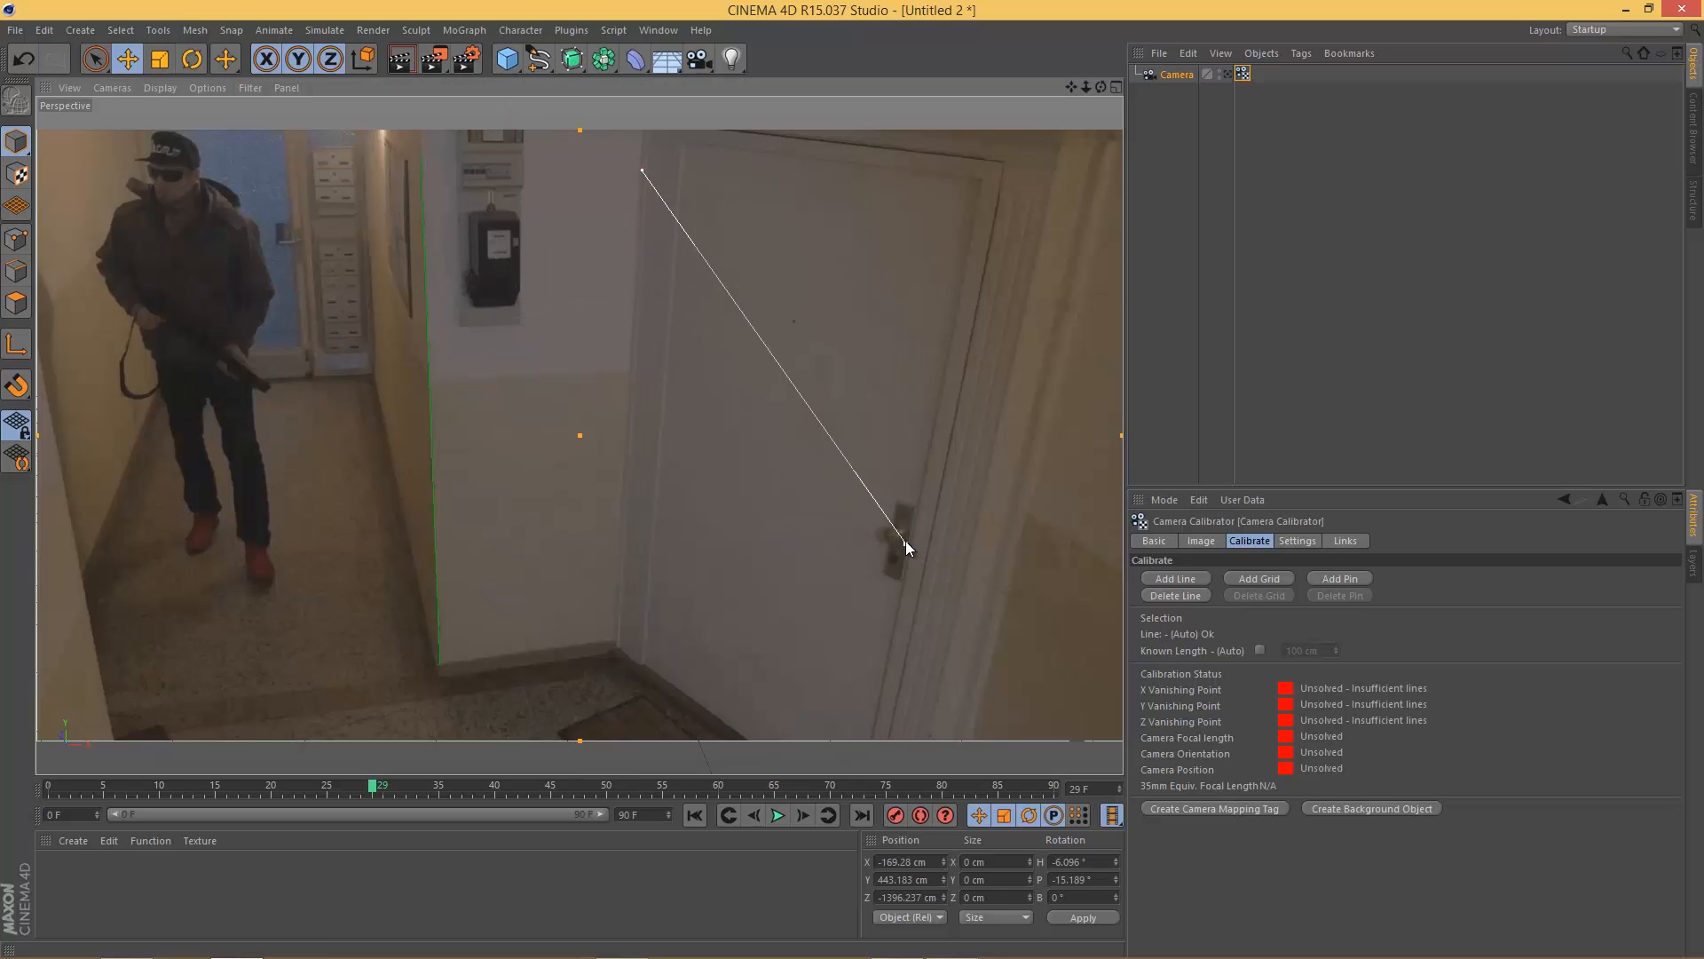
pyautogui.moveTo(905, 542); pyautogui.dragTo(616, 634)
pyautogui.click(631, 368)
# Step: Add a calibration line along the floor edge of the corridor's right-hand wall and assign it to the Z axis
pyautogui.click(1180, 579)
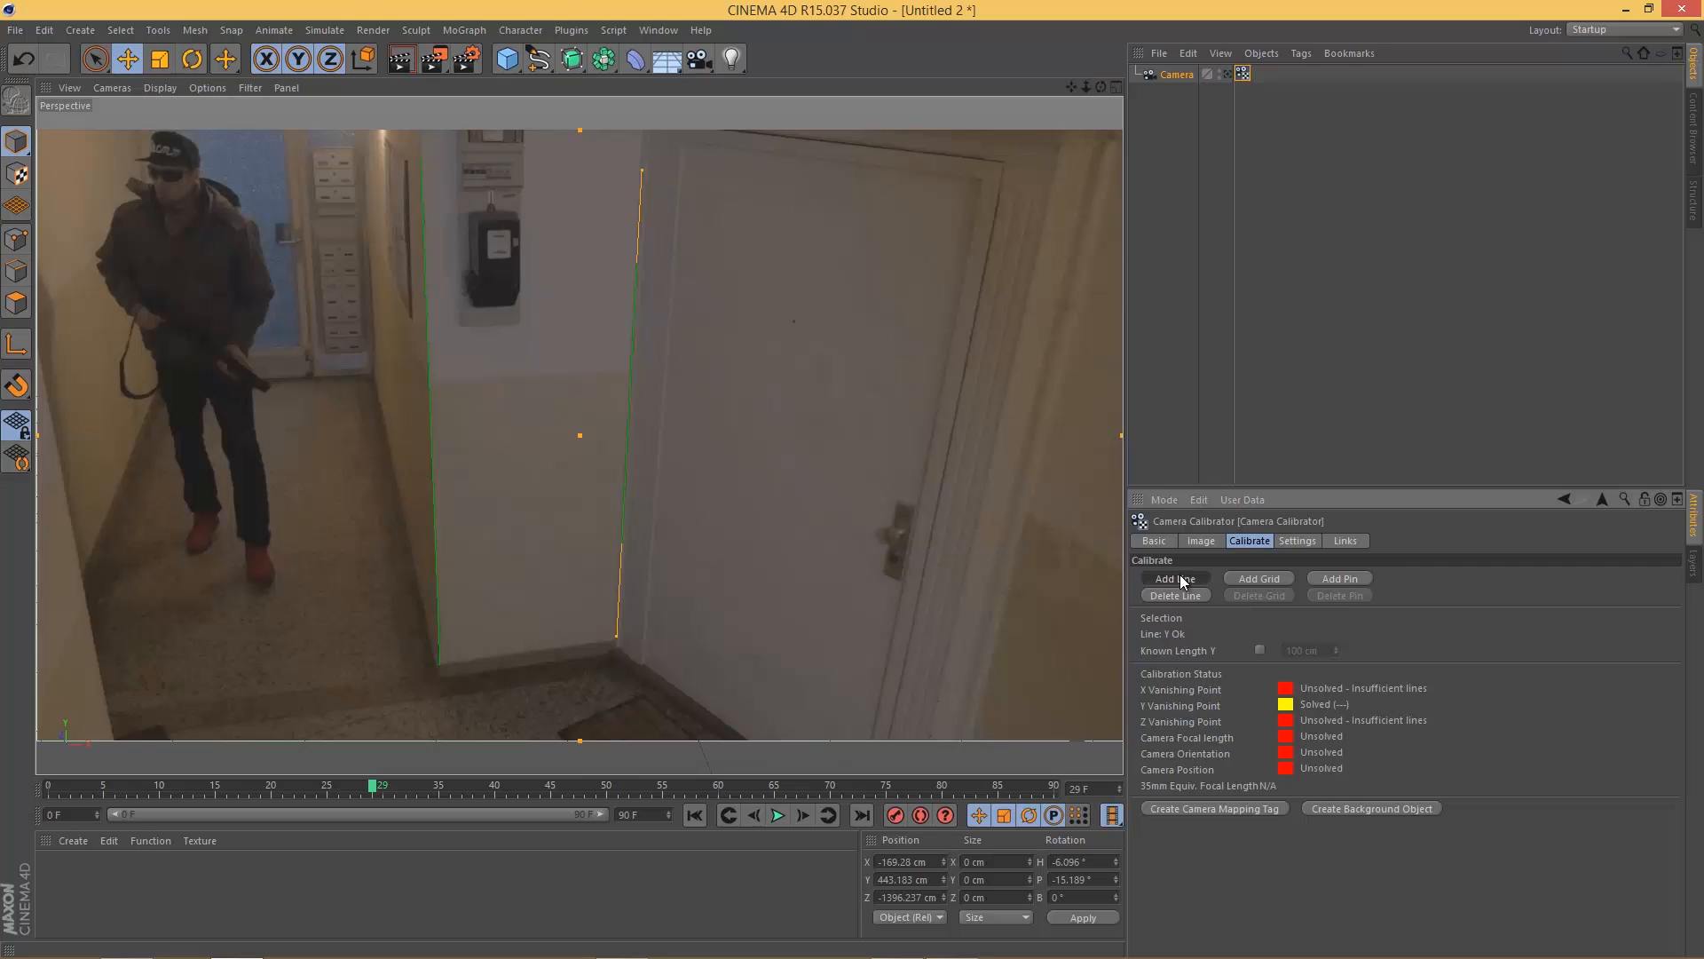
pyautogui.moveTo(254, 541); pyautogui.dragTo(375, 376)
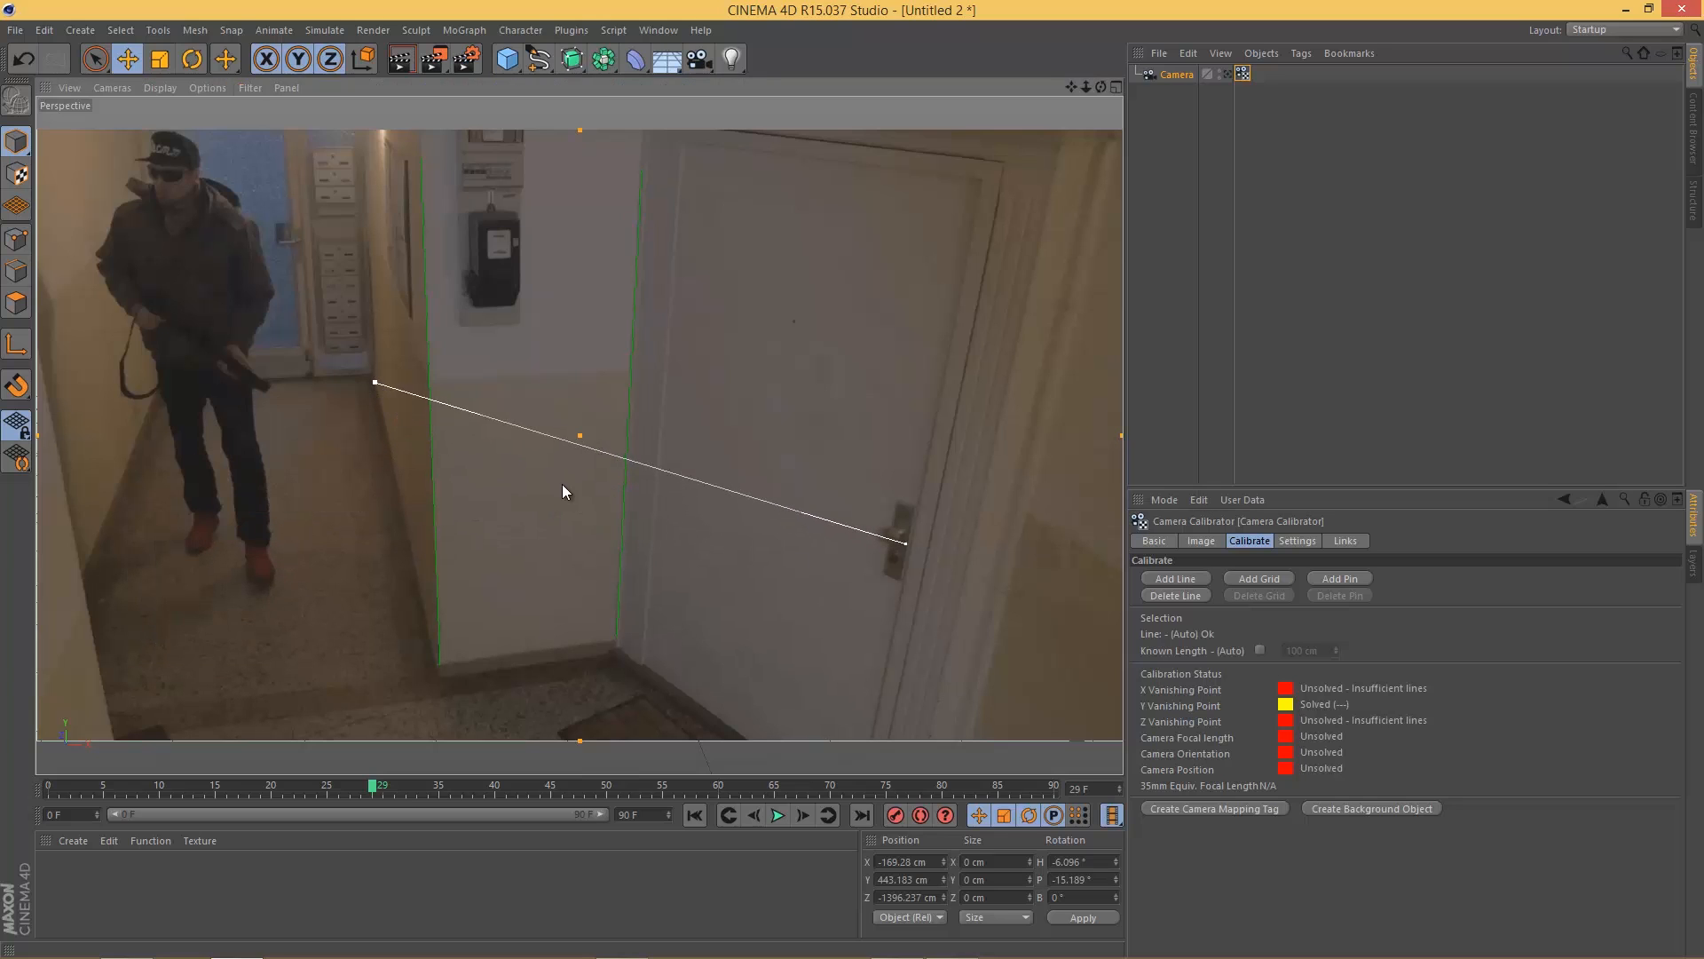
pyautogui.moveTo(905, 542); pyautogui.dragTo(434, 655)
pyautogui.moveTo(375, 382); pyautogui.dragTo(376, 386)
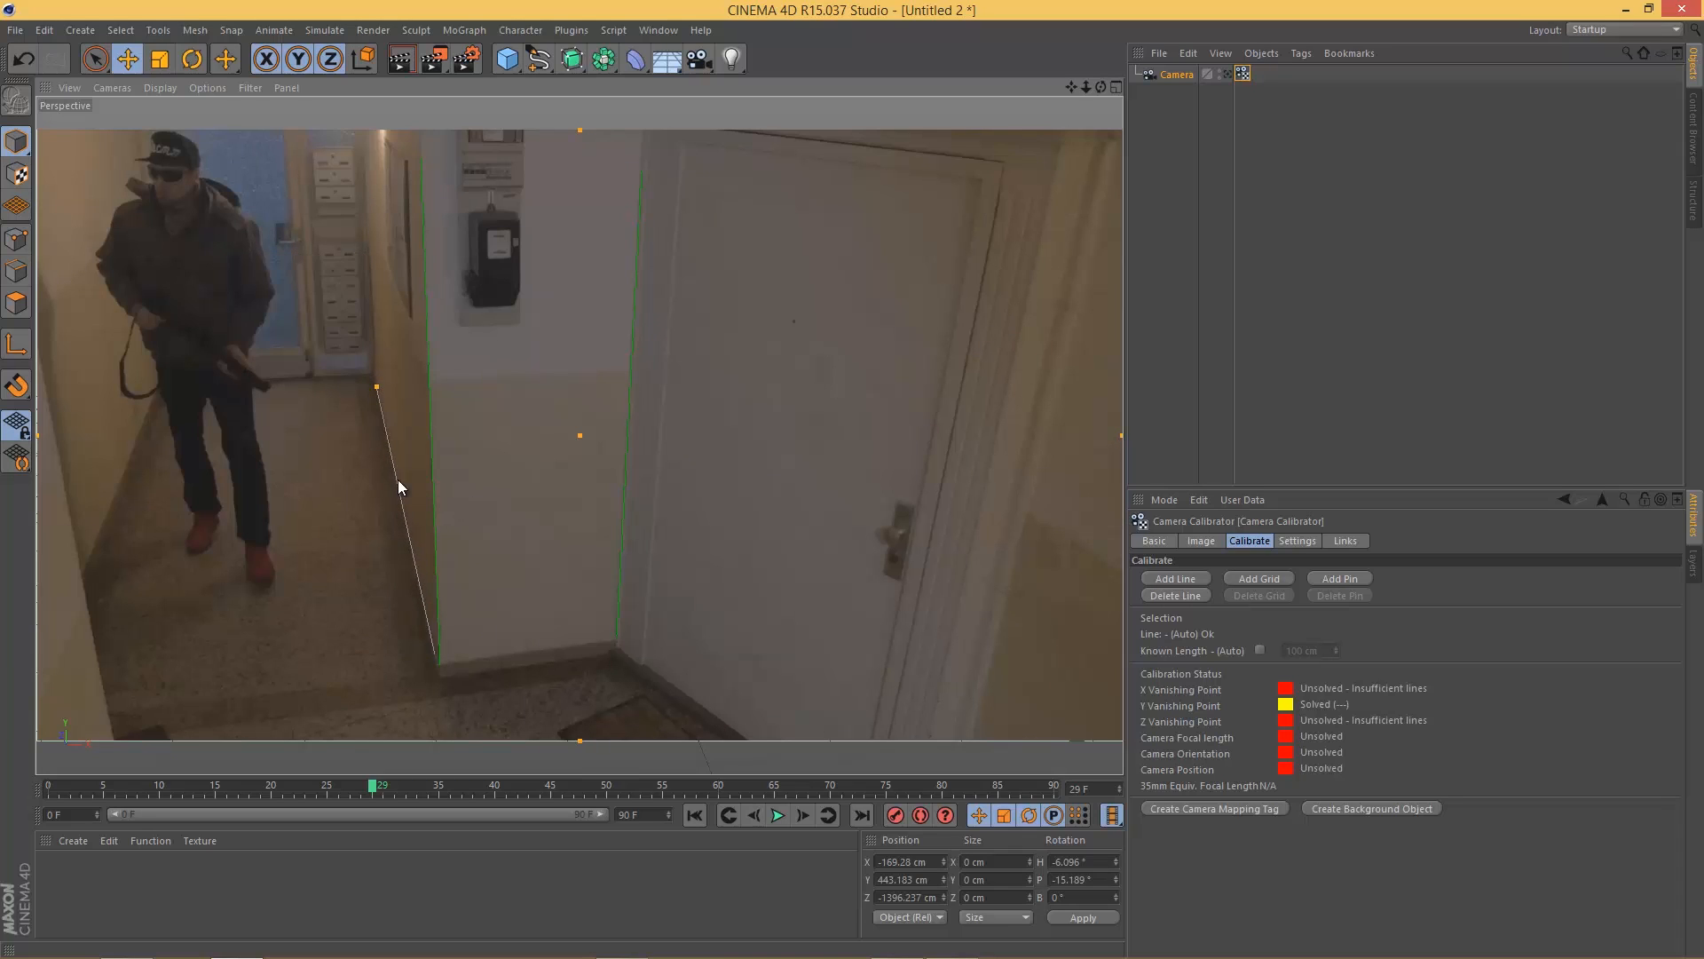
pyautogui.click(395, 478)
pyautogui.click(400, 484)
pyautogui.click(401, 490)
# Step: Add a second Z-axis calibration line along the floor edge of the corridor's left-hand wall
pyautogui.click(1176, 577)
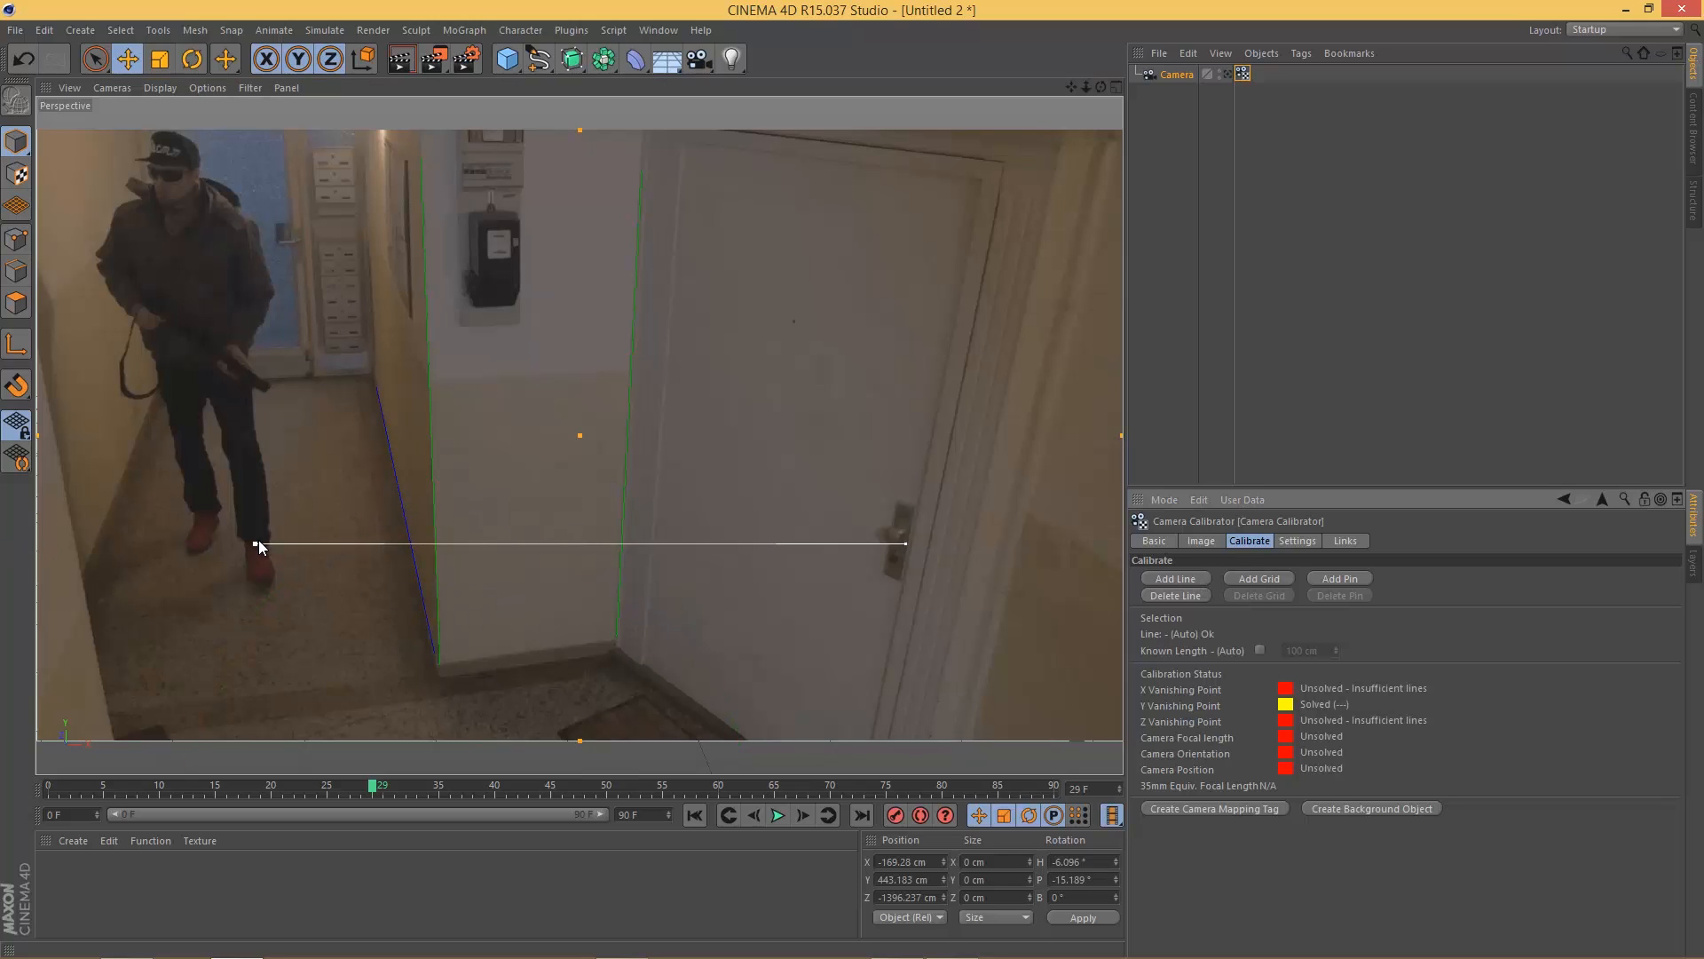
pyautogui.moveTo(255, 544); pyautogui.dragTo(147, 411)
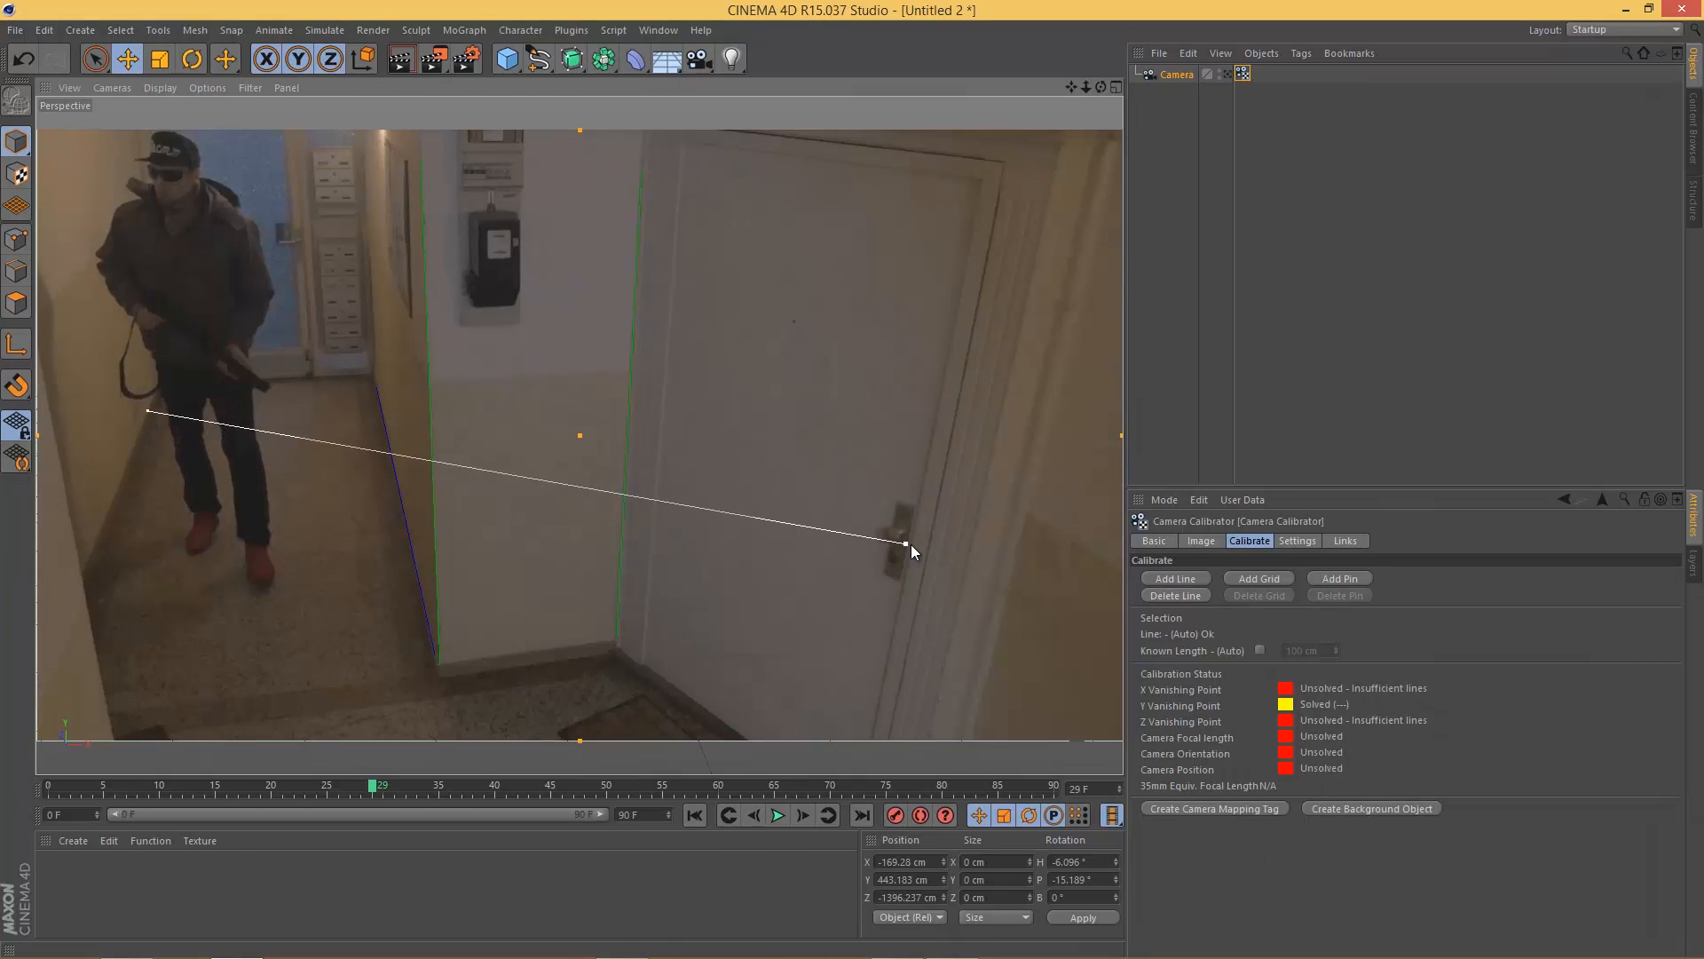
pyautogui.moveTo(905, 543); pyautogui.dragTo(87, 561)
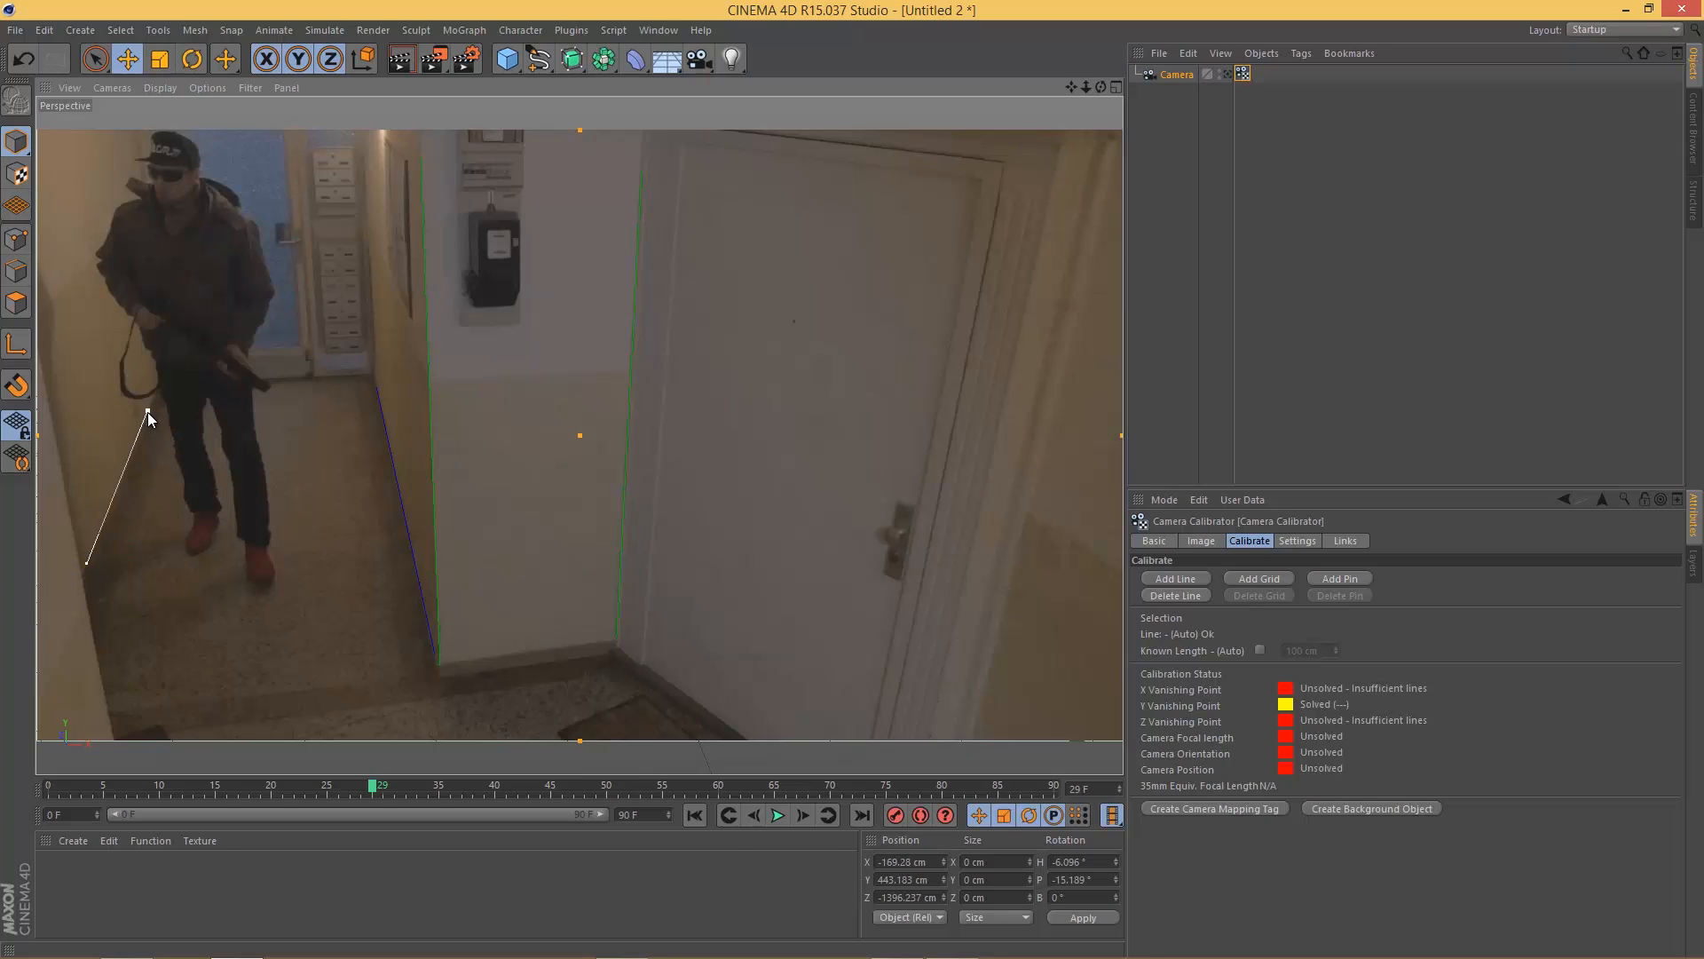
pyautogui.moveTo(147, 411); pyautogui.dragTo(149, 412)
pyautogui.click(131, 461)
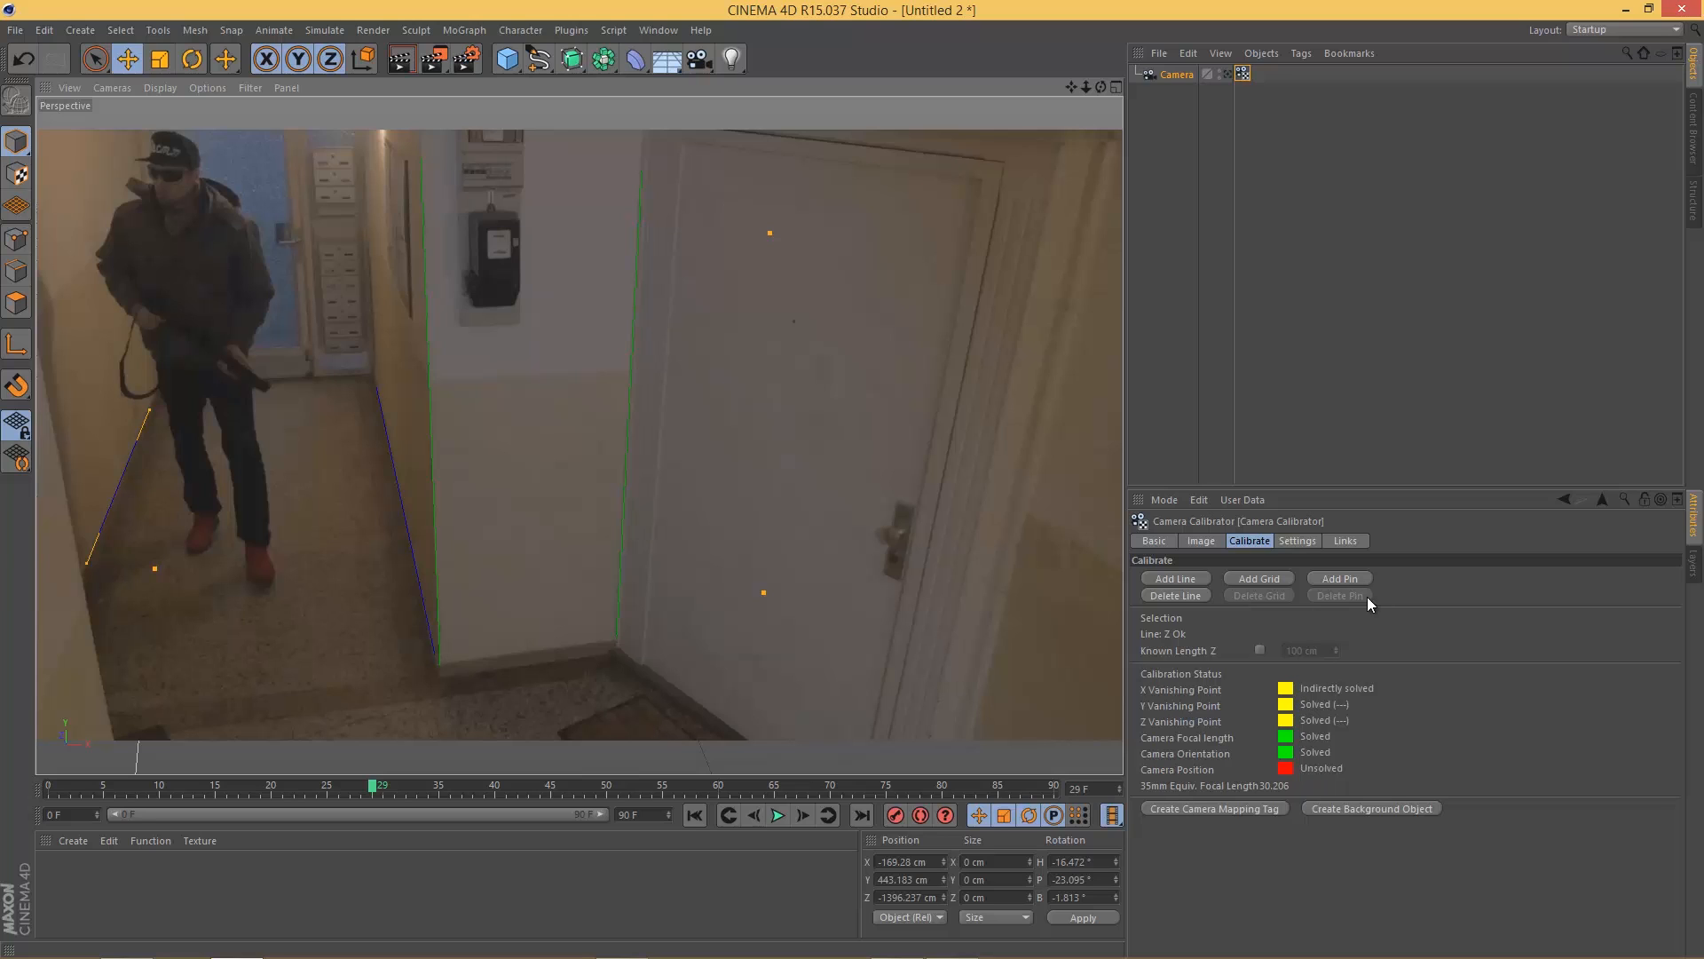
# Step: Add a calibration pin and place it at the lower end of the vertical line beside the door frame
pyautogui.click(1332, 578)
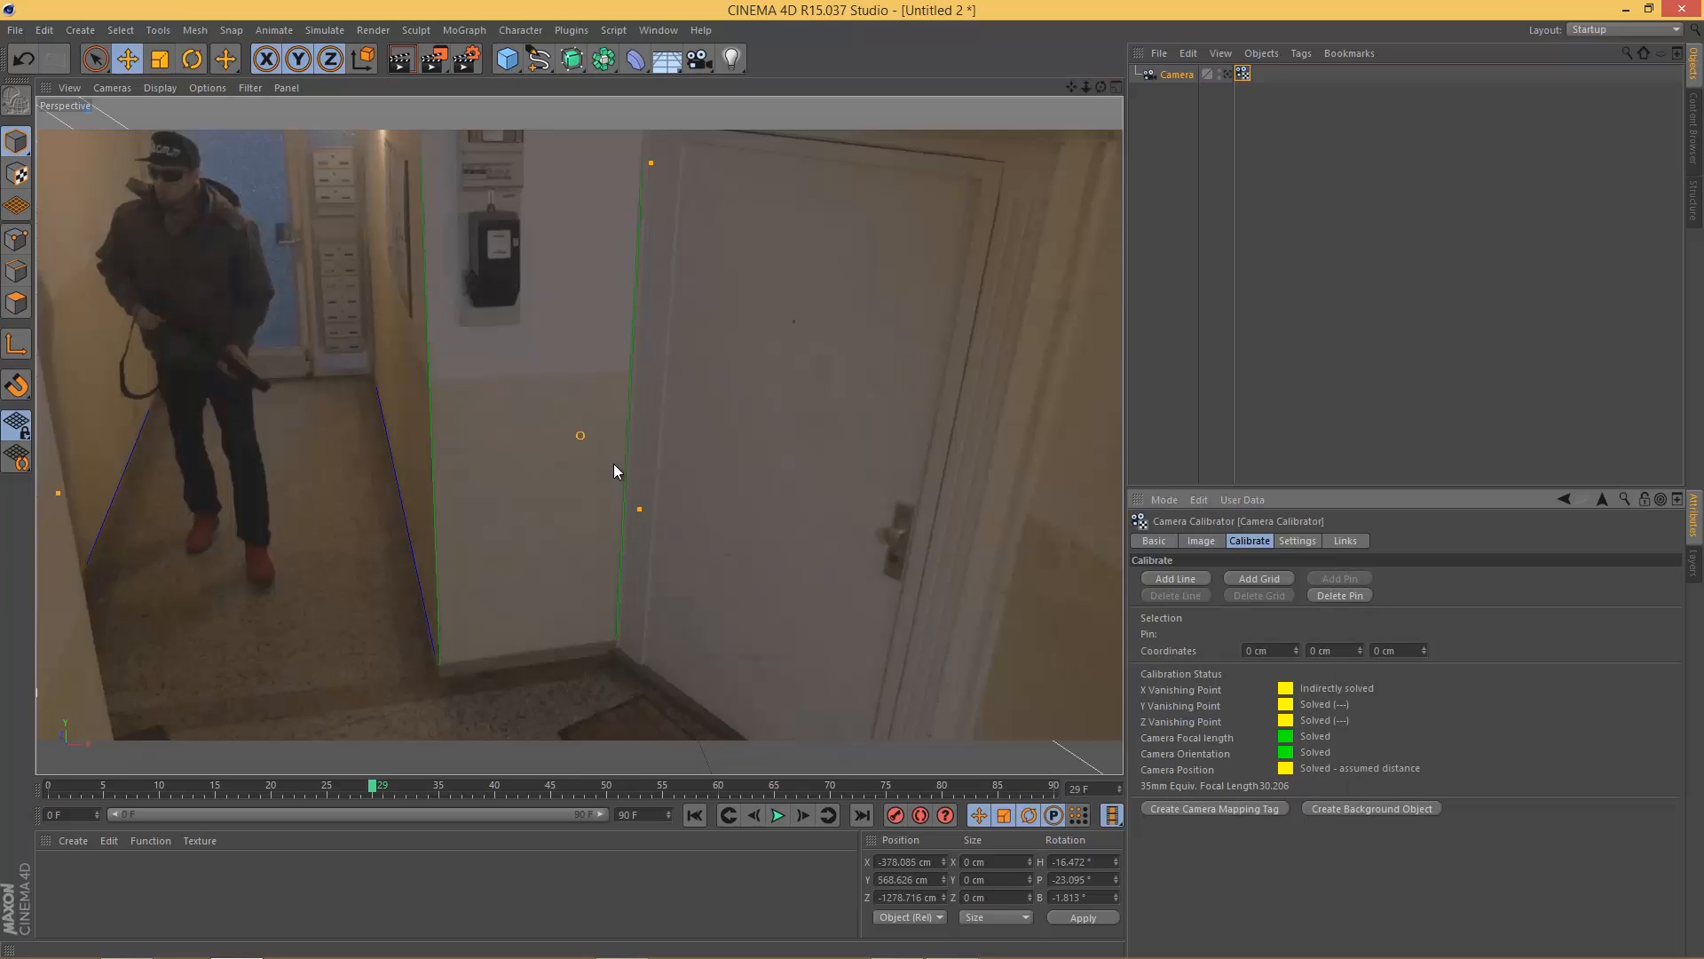
pyautogui.moveTo(583, 438); pyautogui.dragTo(618, 637)
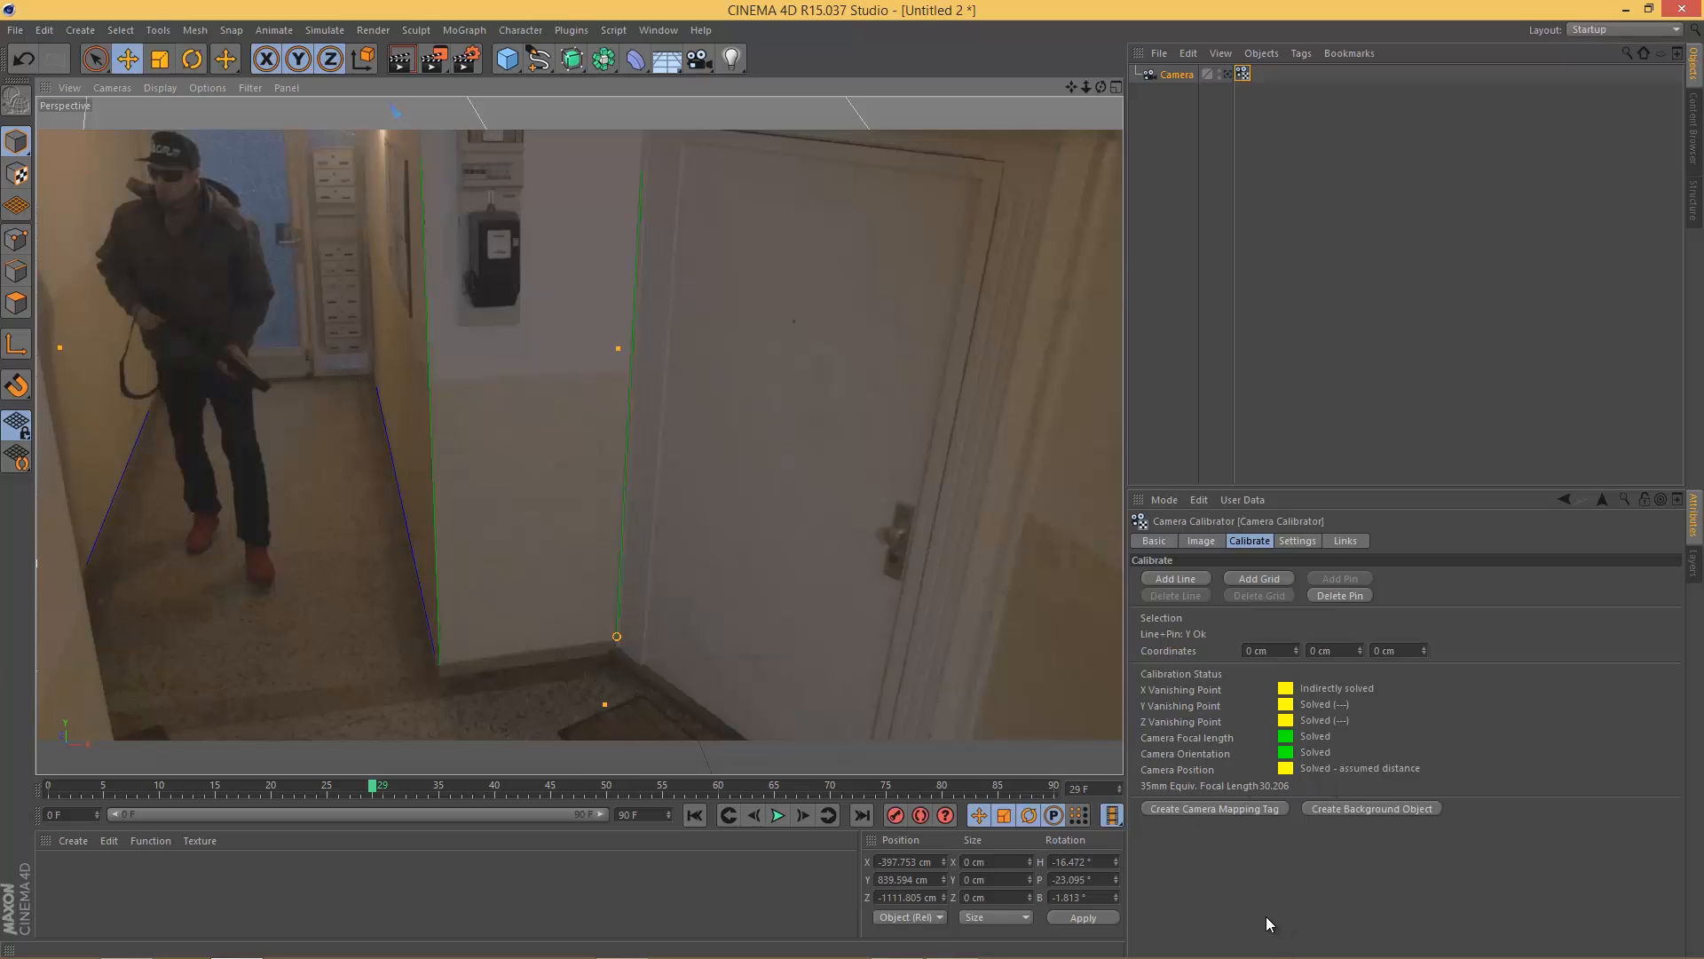
# Step: Create a camera mapping tag and a background object from the calibrated footage
pyautogui.click(1222, 808)
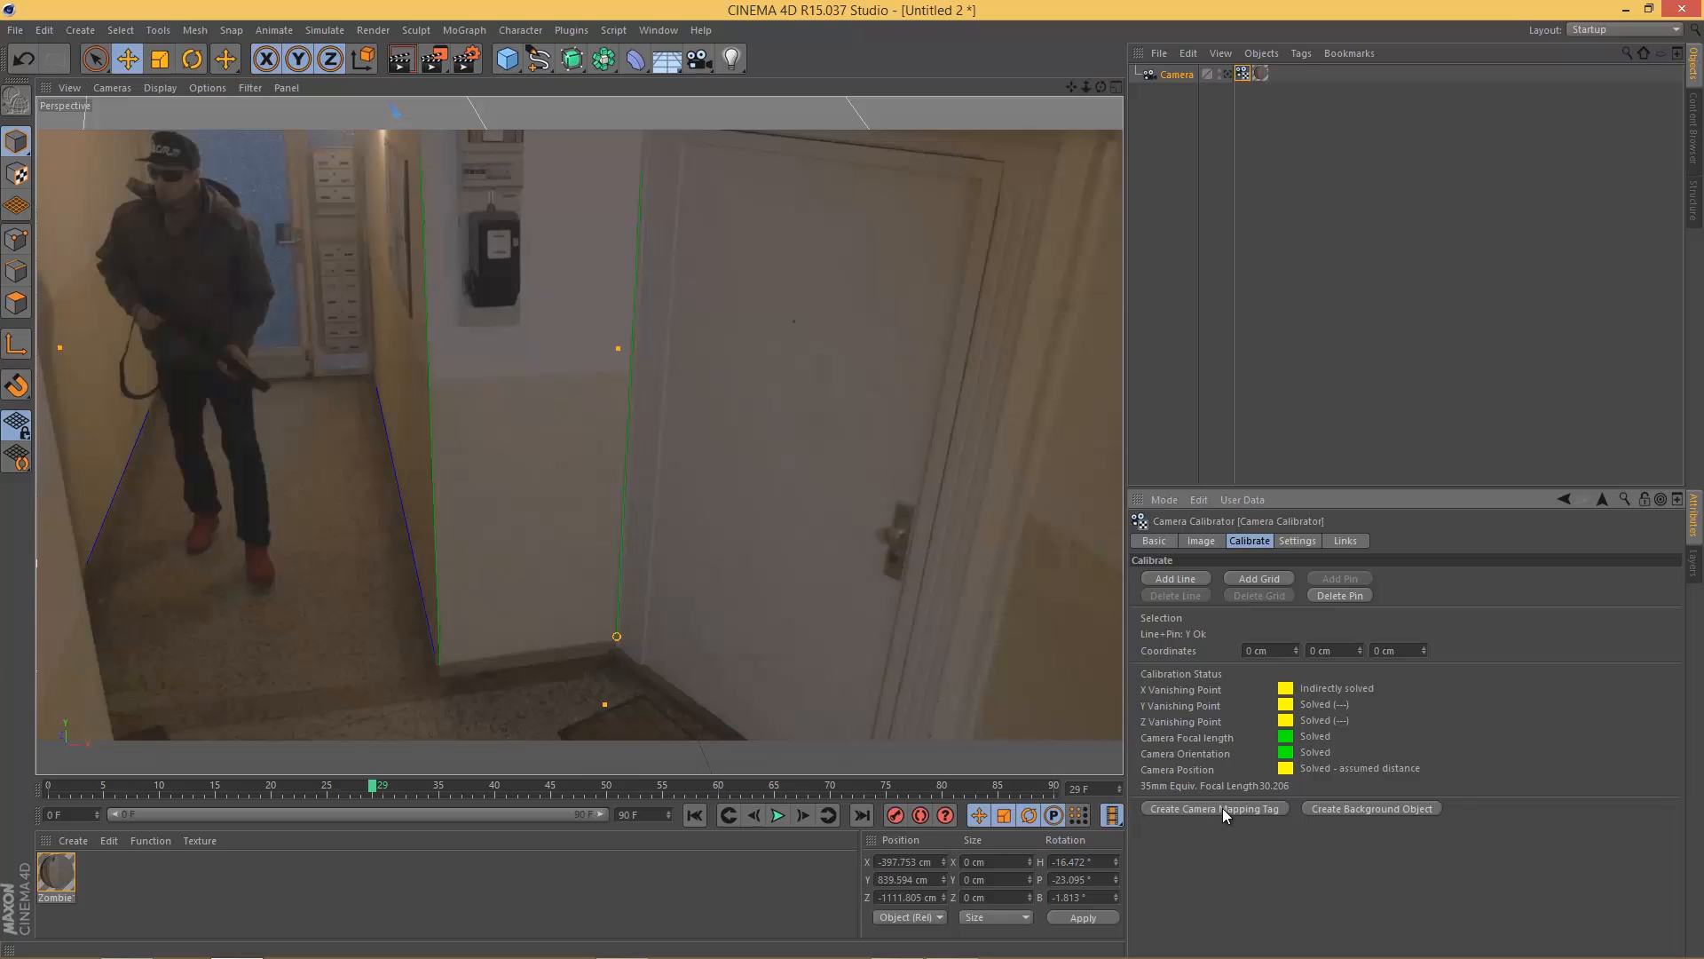
pyautogui.click(1409, 807)
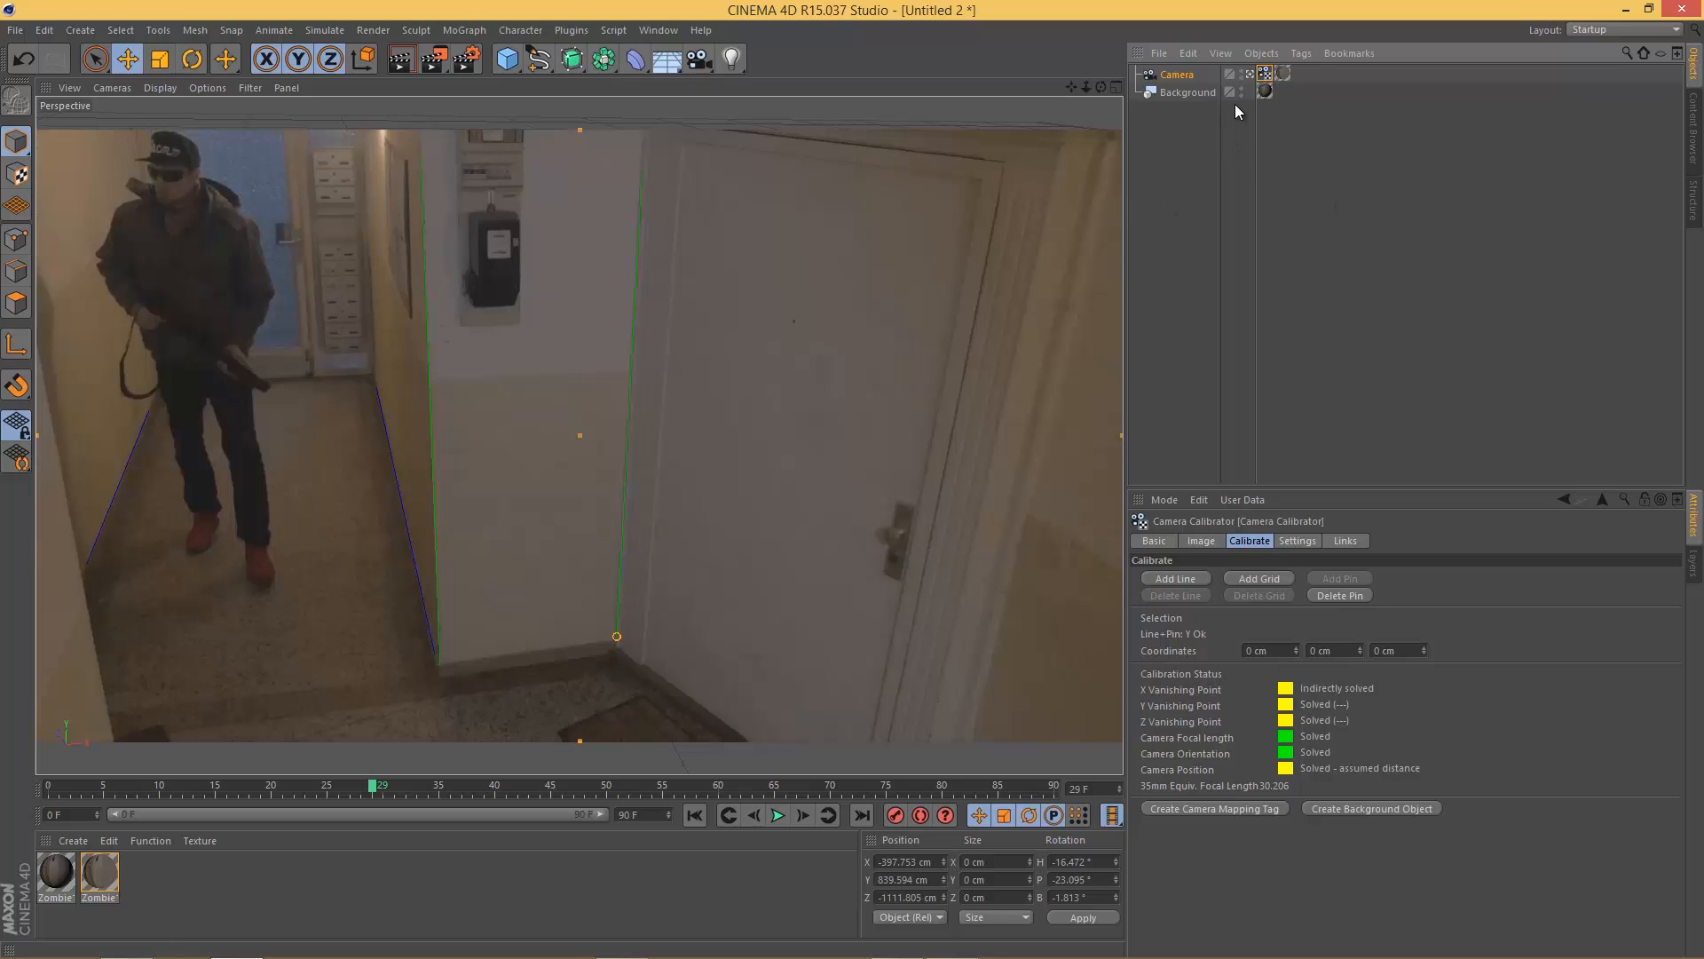
# Step: Merge the Zombie C4D file into the current scene
pyautogui.click(16, 30)
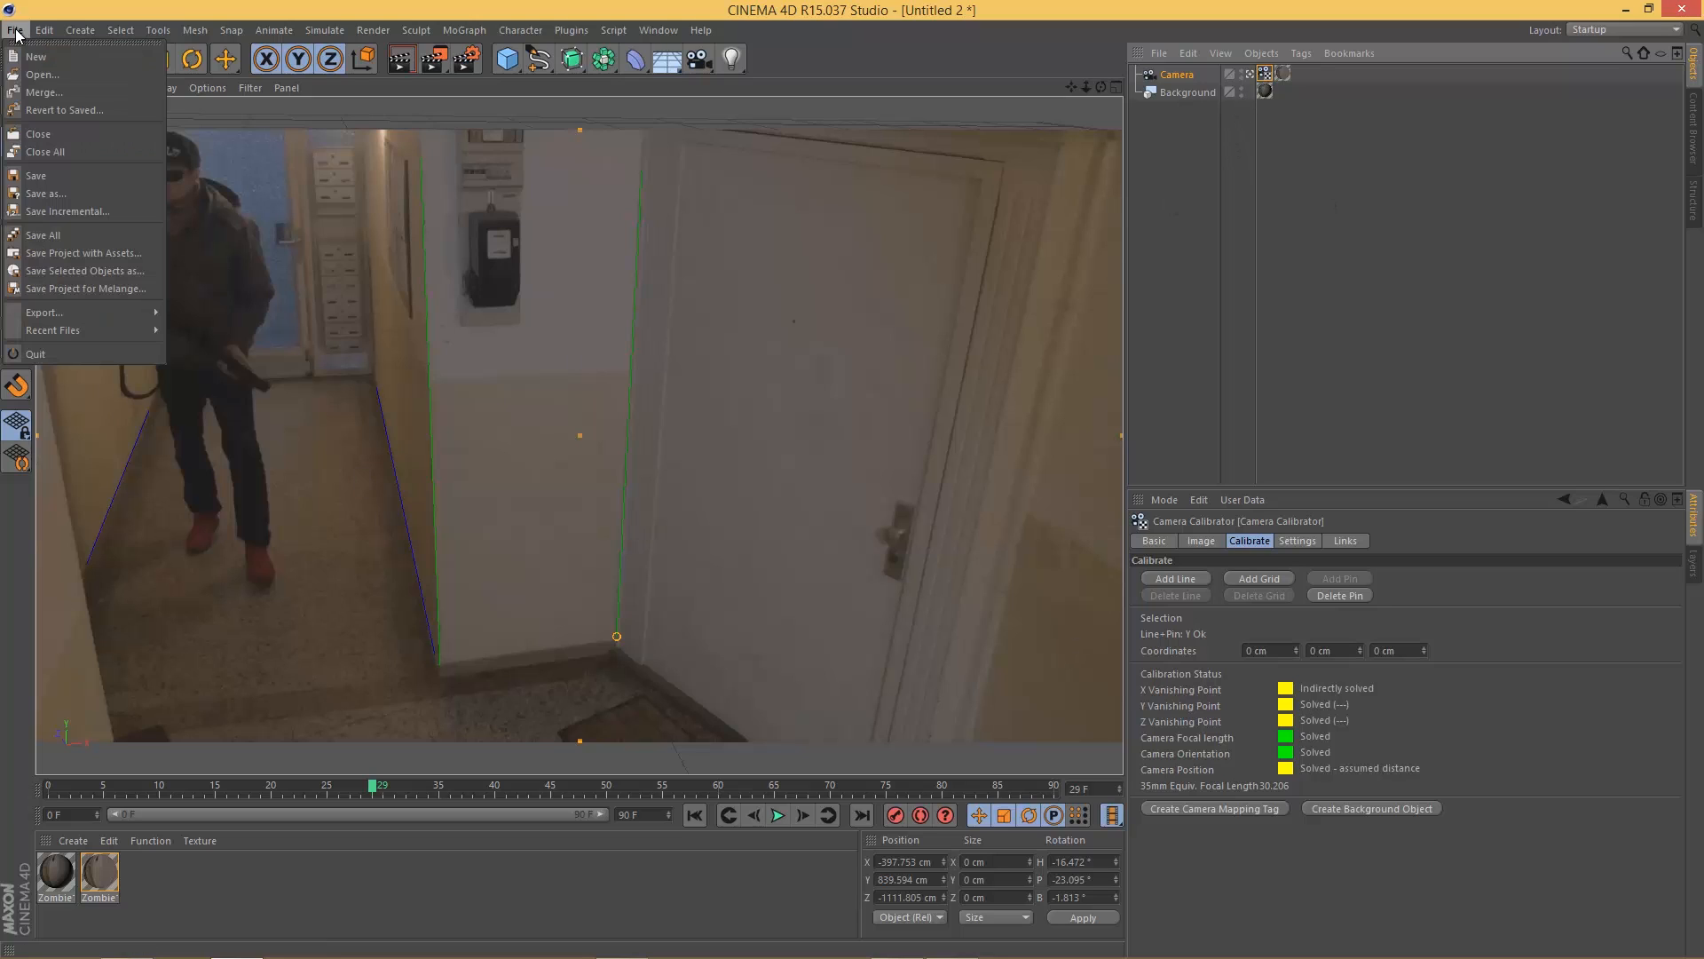
pyautogui.click(96, 91)
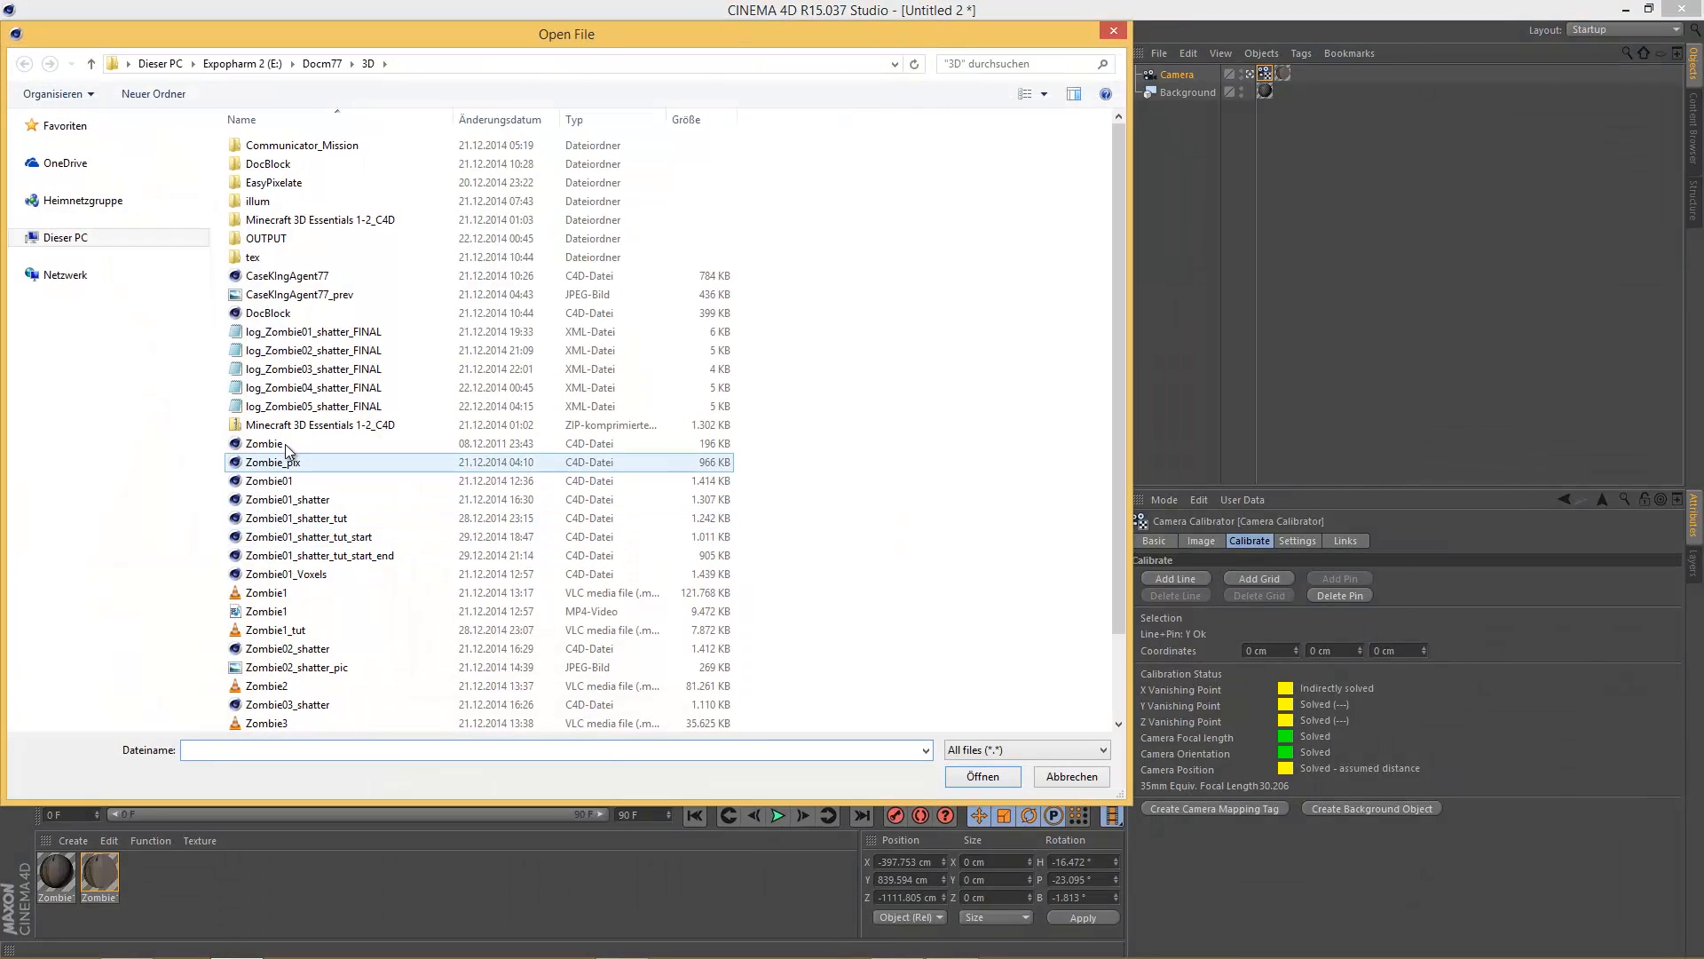
pyautogui.click(287, 444)
pyautogui.click(992, 781)
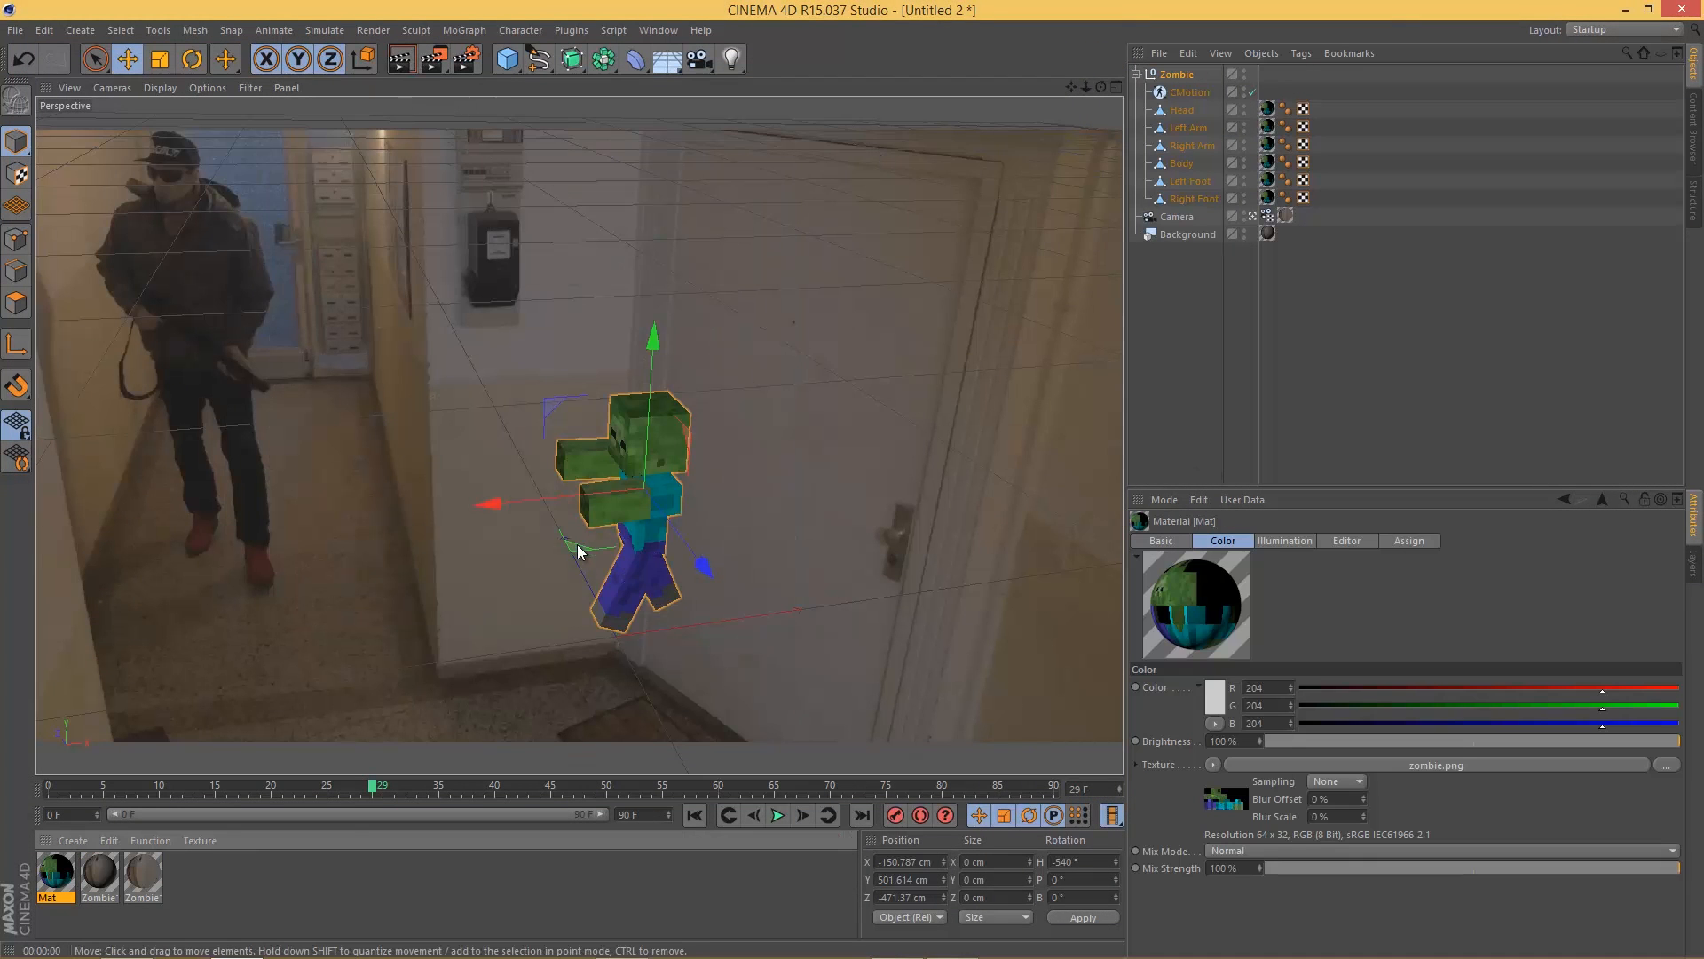
# Step: Move the zombie toward the camera beside the hallway door, to about X -271, Y 630, Z -739 cm
pyautogui.moveTo(578, 551); pyautogui.dragTo(542, 678)
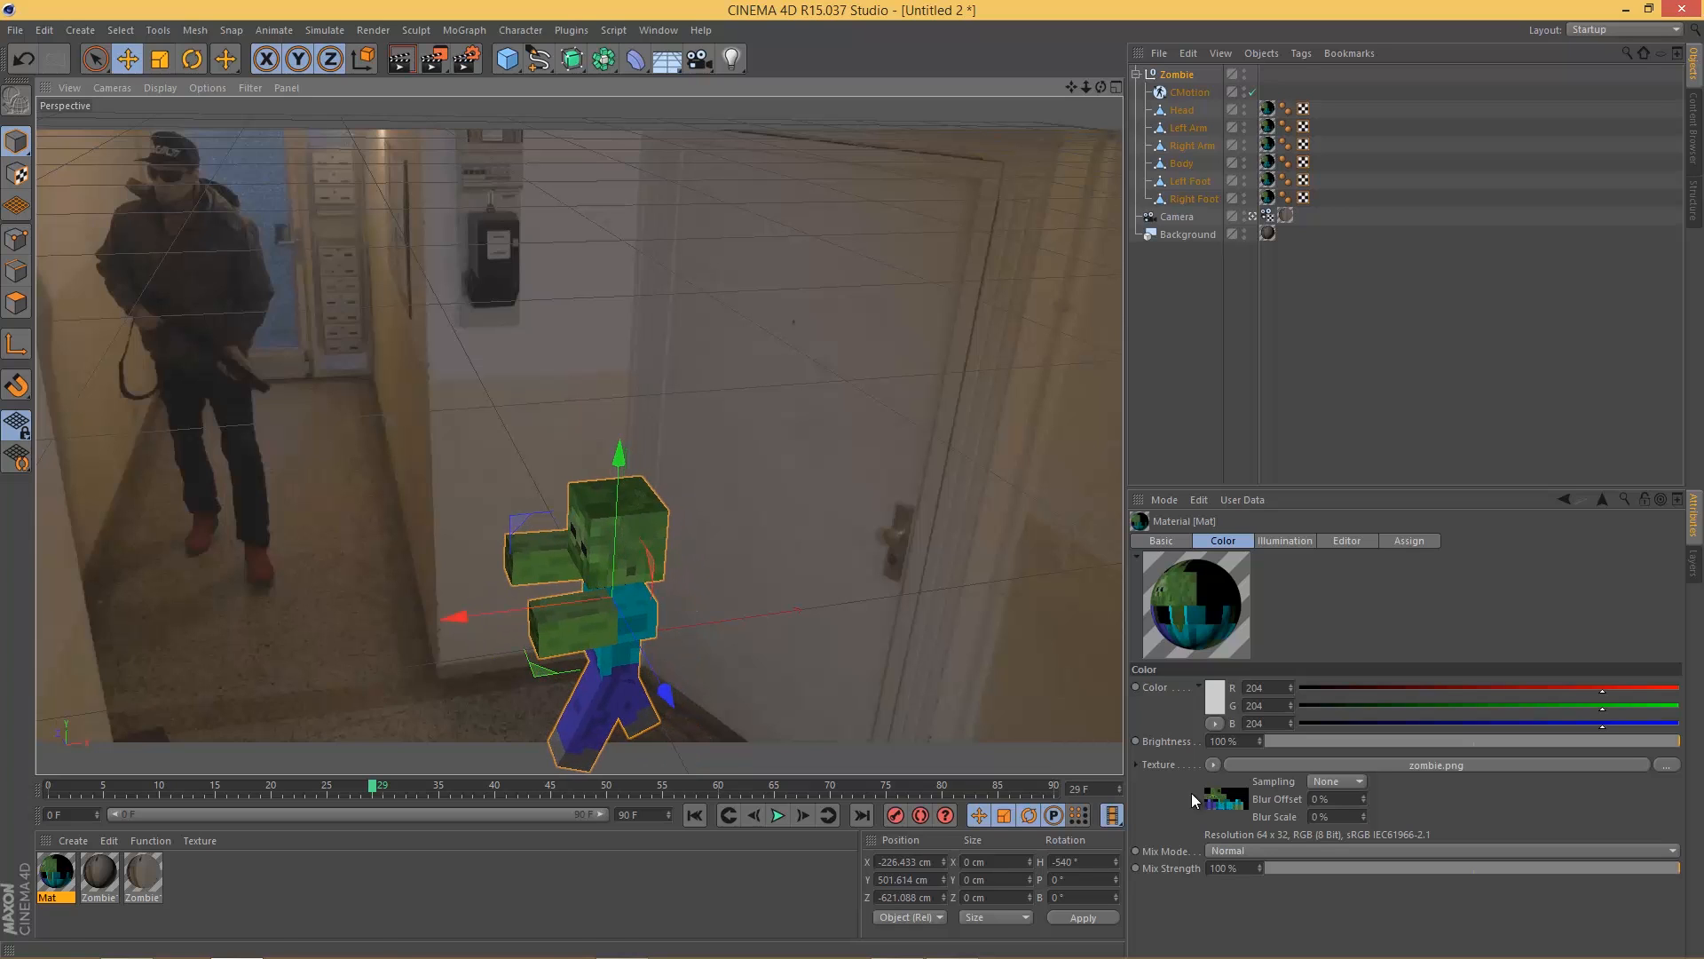
pyautogui.moveTo(624, 462); pyautogui.dragTo(629, 271)
pyautogui.moveTo(711, 536); pyautogui.dragTo(804, 646)
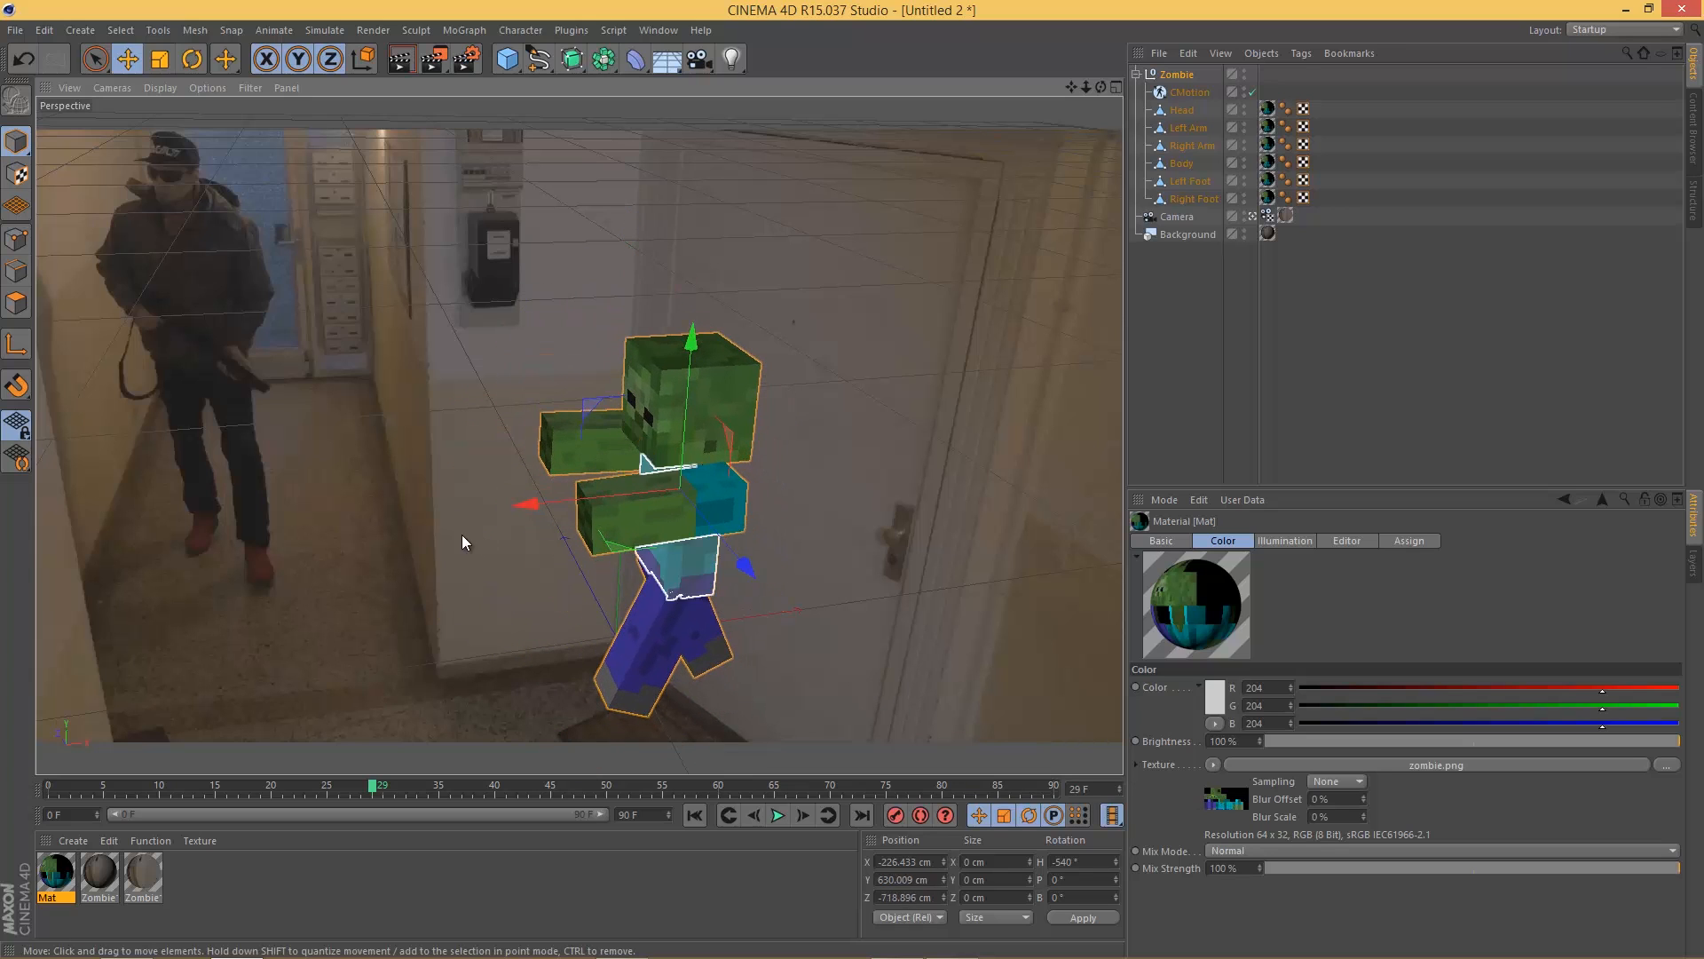
pyautogui.moveTo(504, 508); pyautogui.dragTo(450, 524)
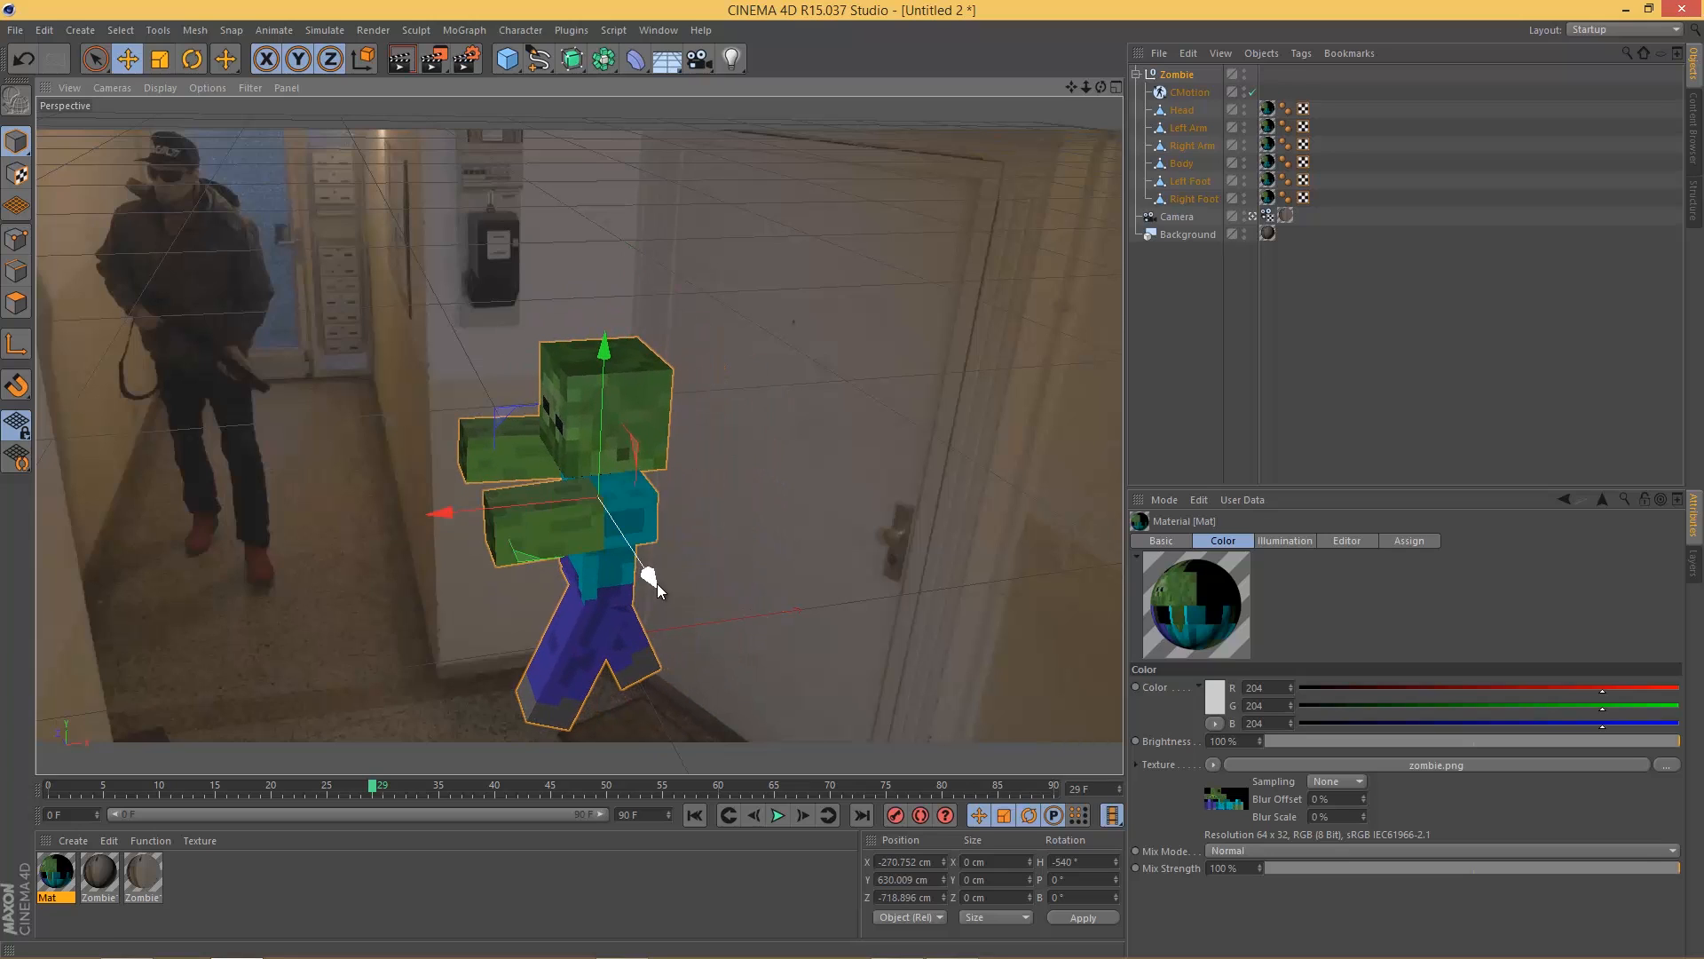
pyautogui.moveTo(657, 583); pyautogui.dragTo(669, 599)
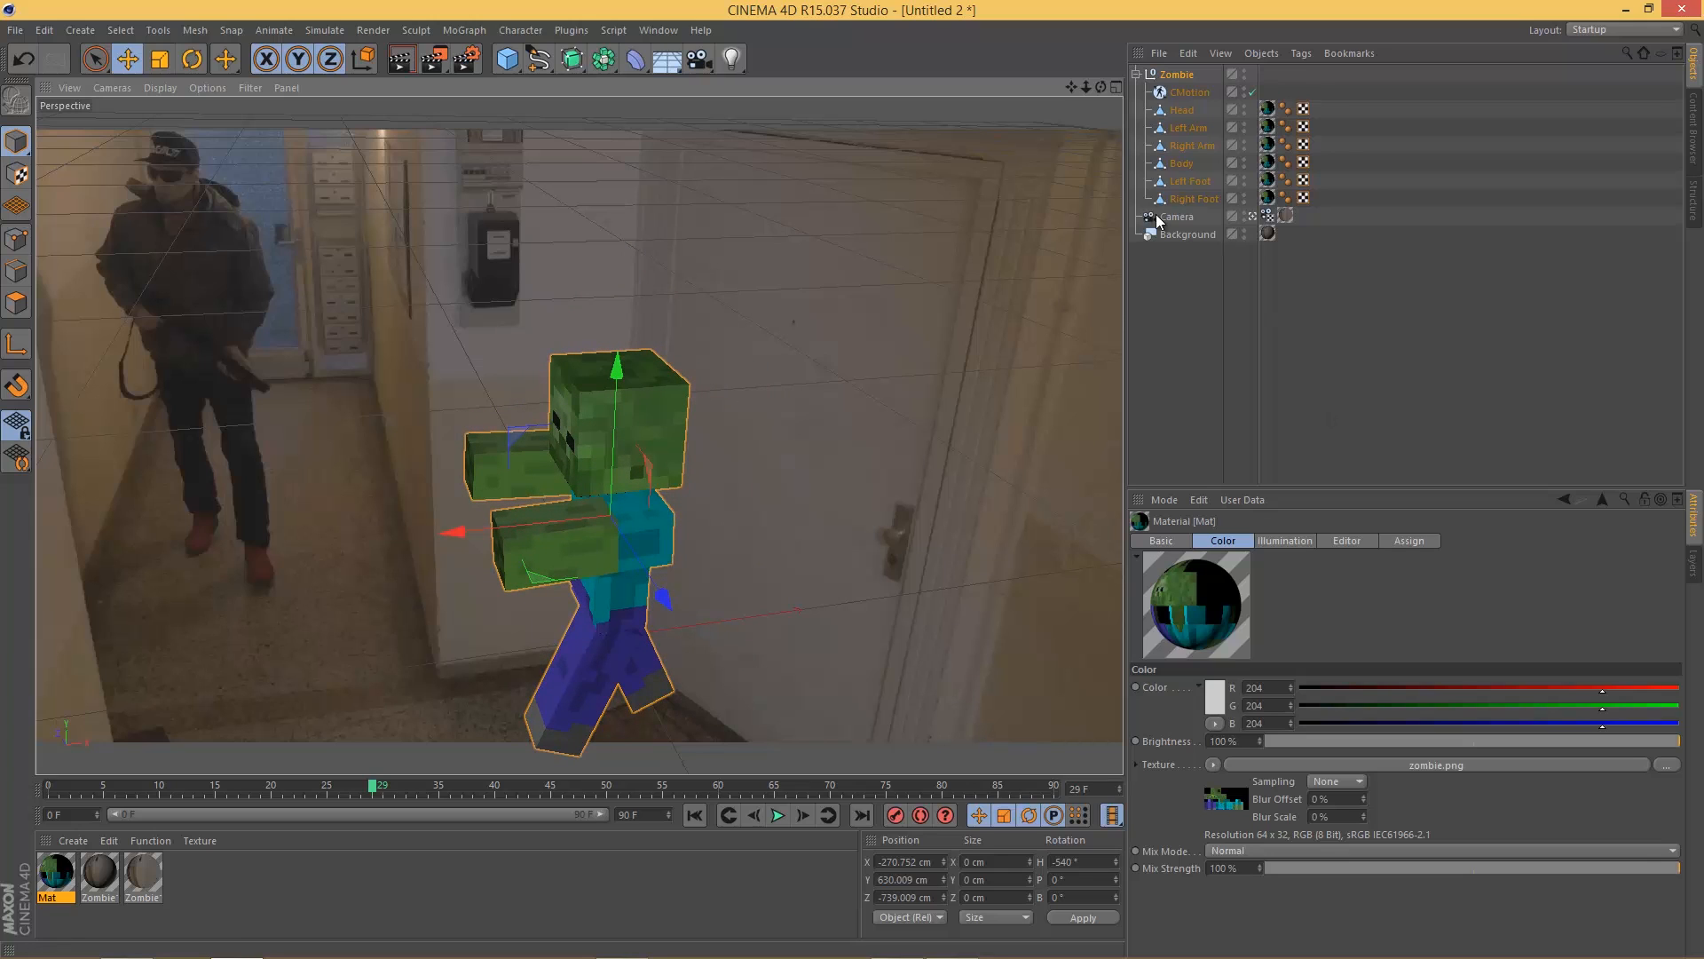
# Step: Delete the CMotion object from the Zombie hierarchy and reselect the Zombie null
pyautogui.click(1184, 93)
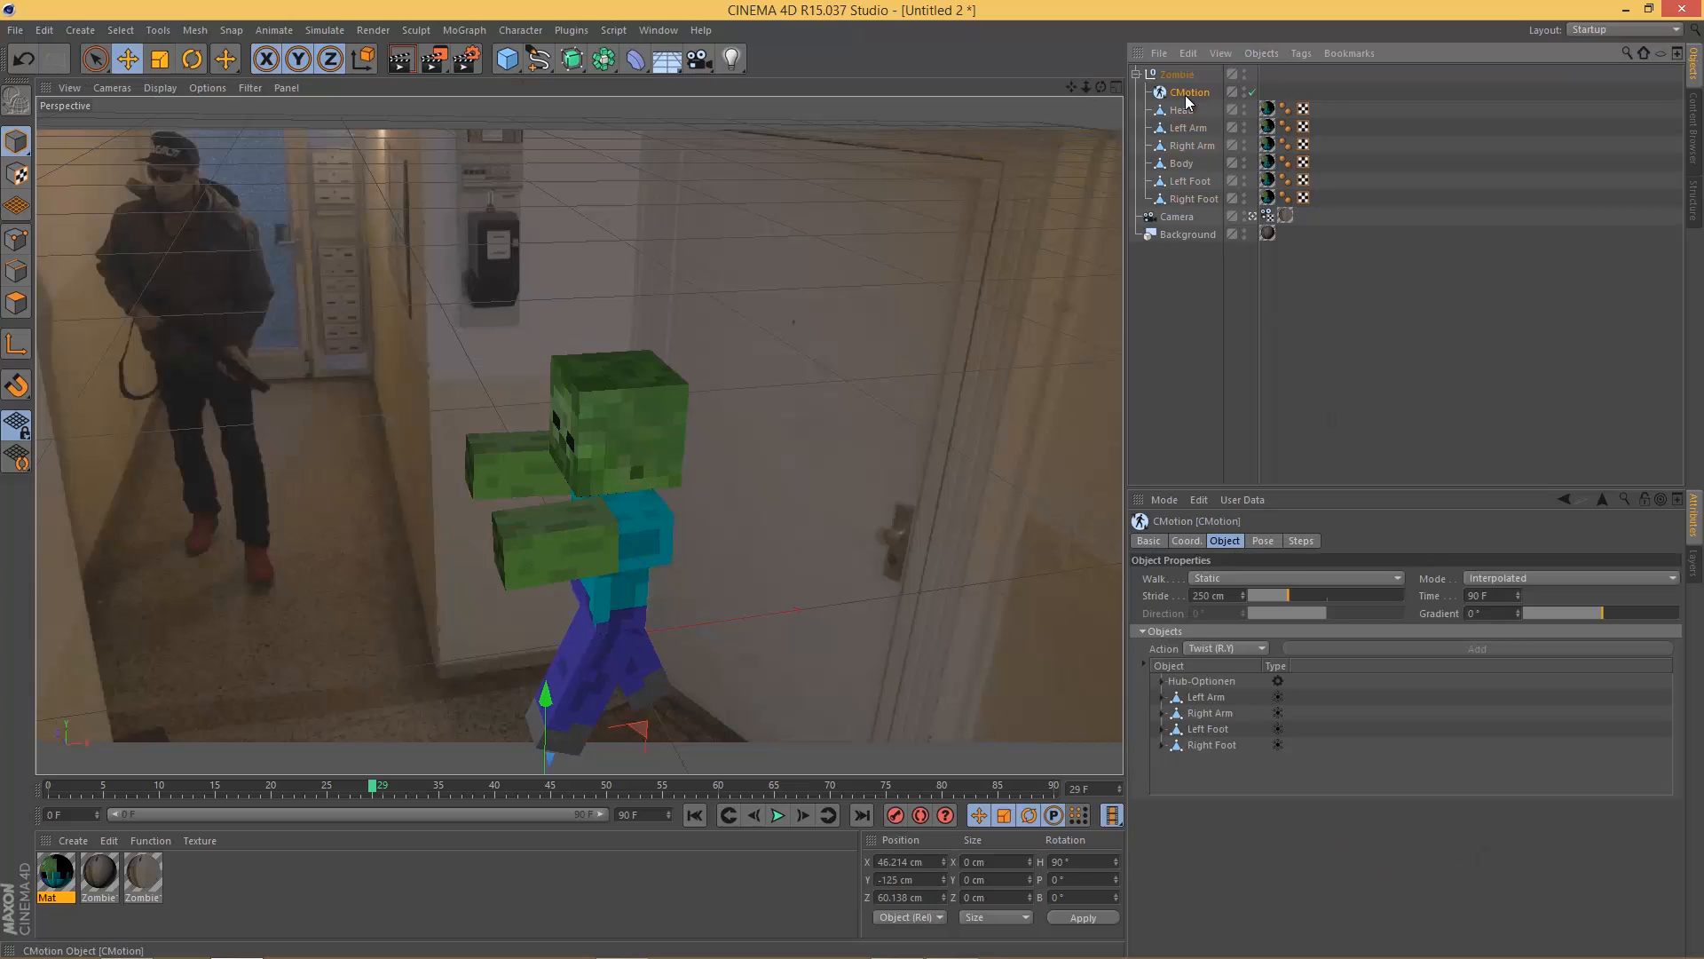
pyautogui.press('Delete')
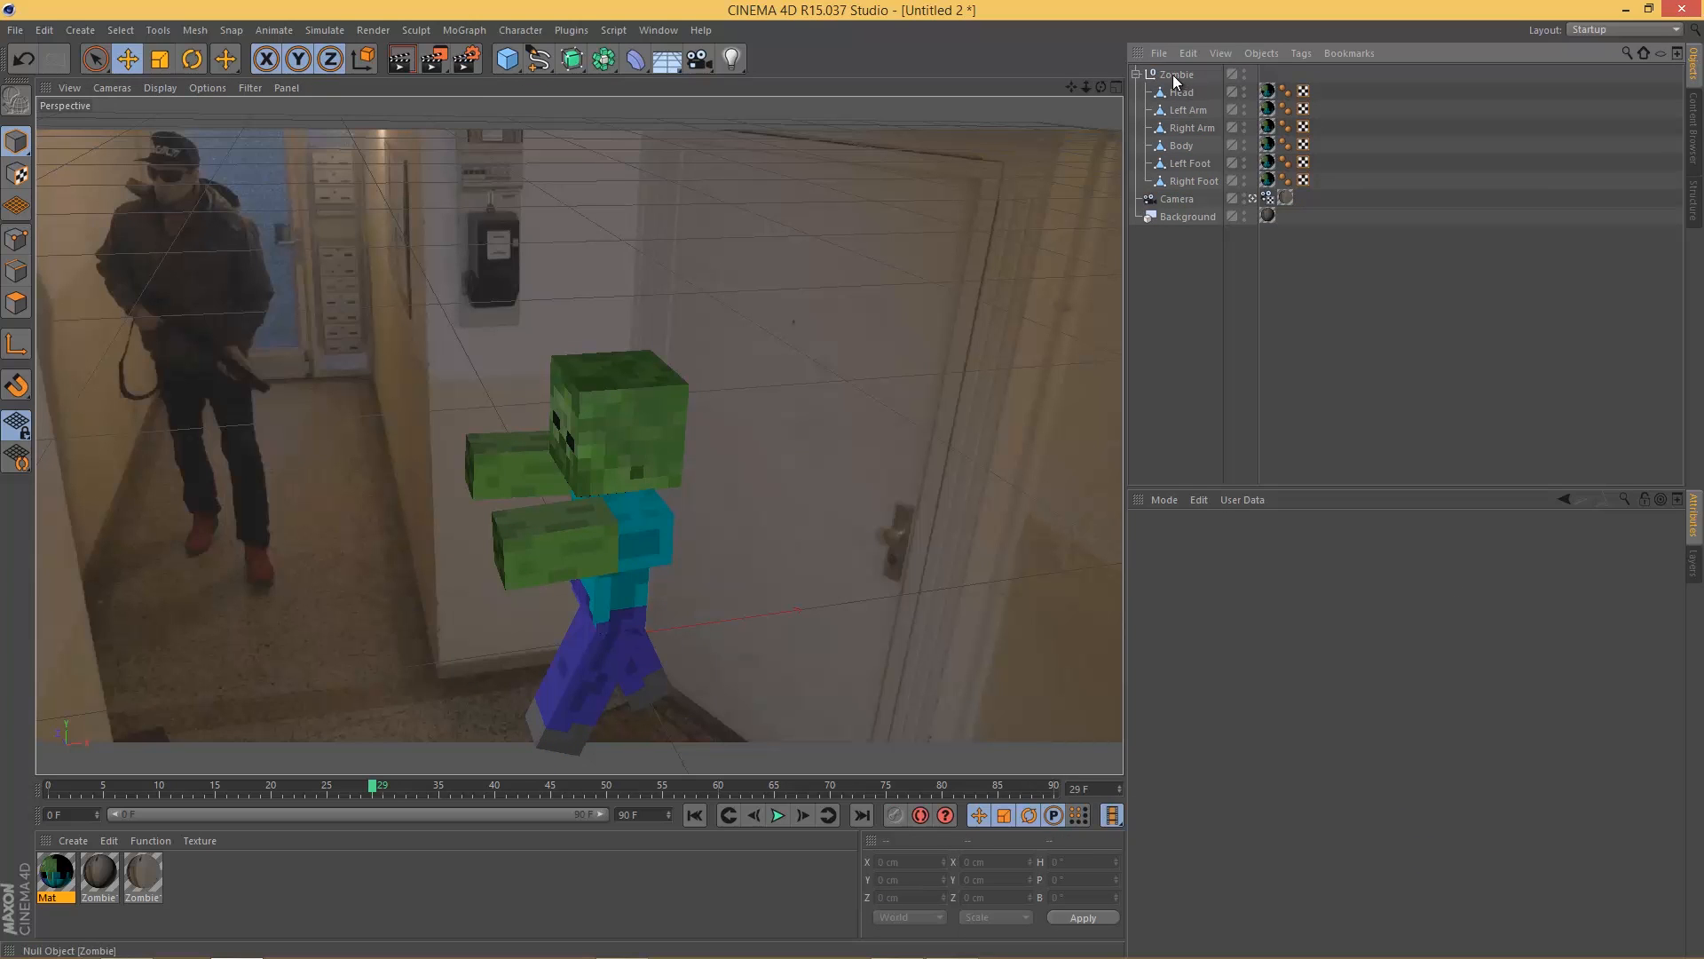
pyautogui.click(1176, 74)
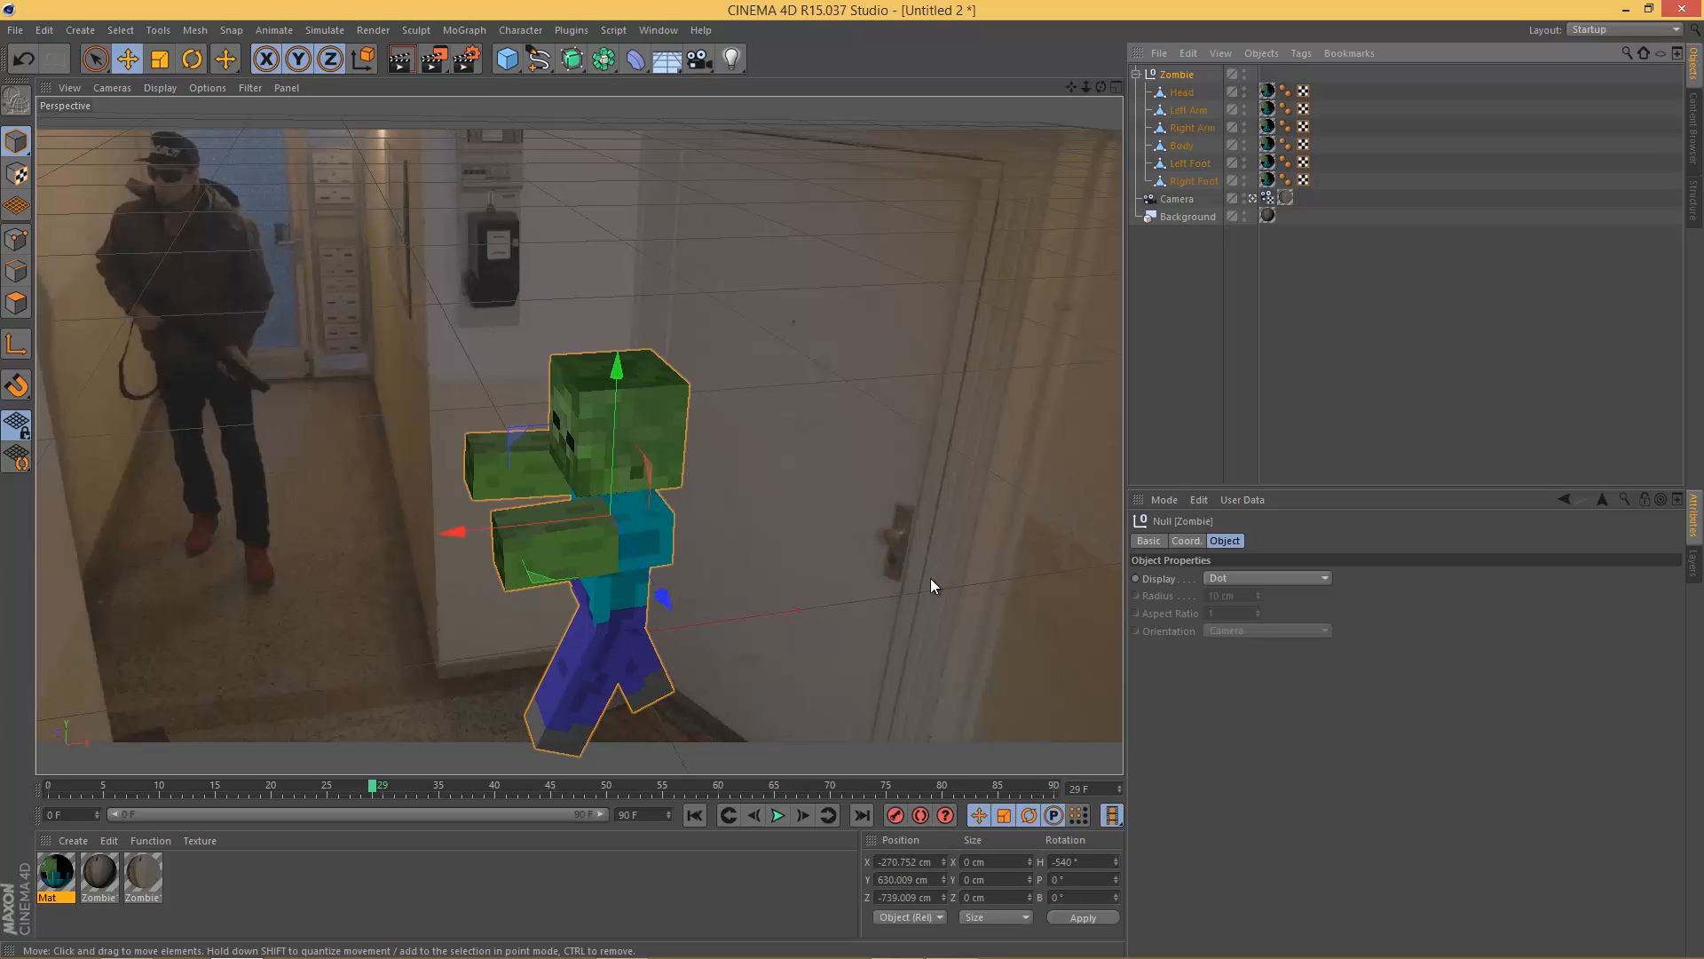
# Step: Fine-tune the Zombie's placement in front of the door to about X -296, Y 661, Z -810 cm
pyautogui.moveTo(678, 618); pyautogui.dragTo(694, 647)
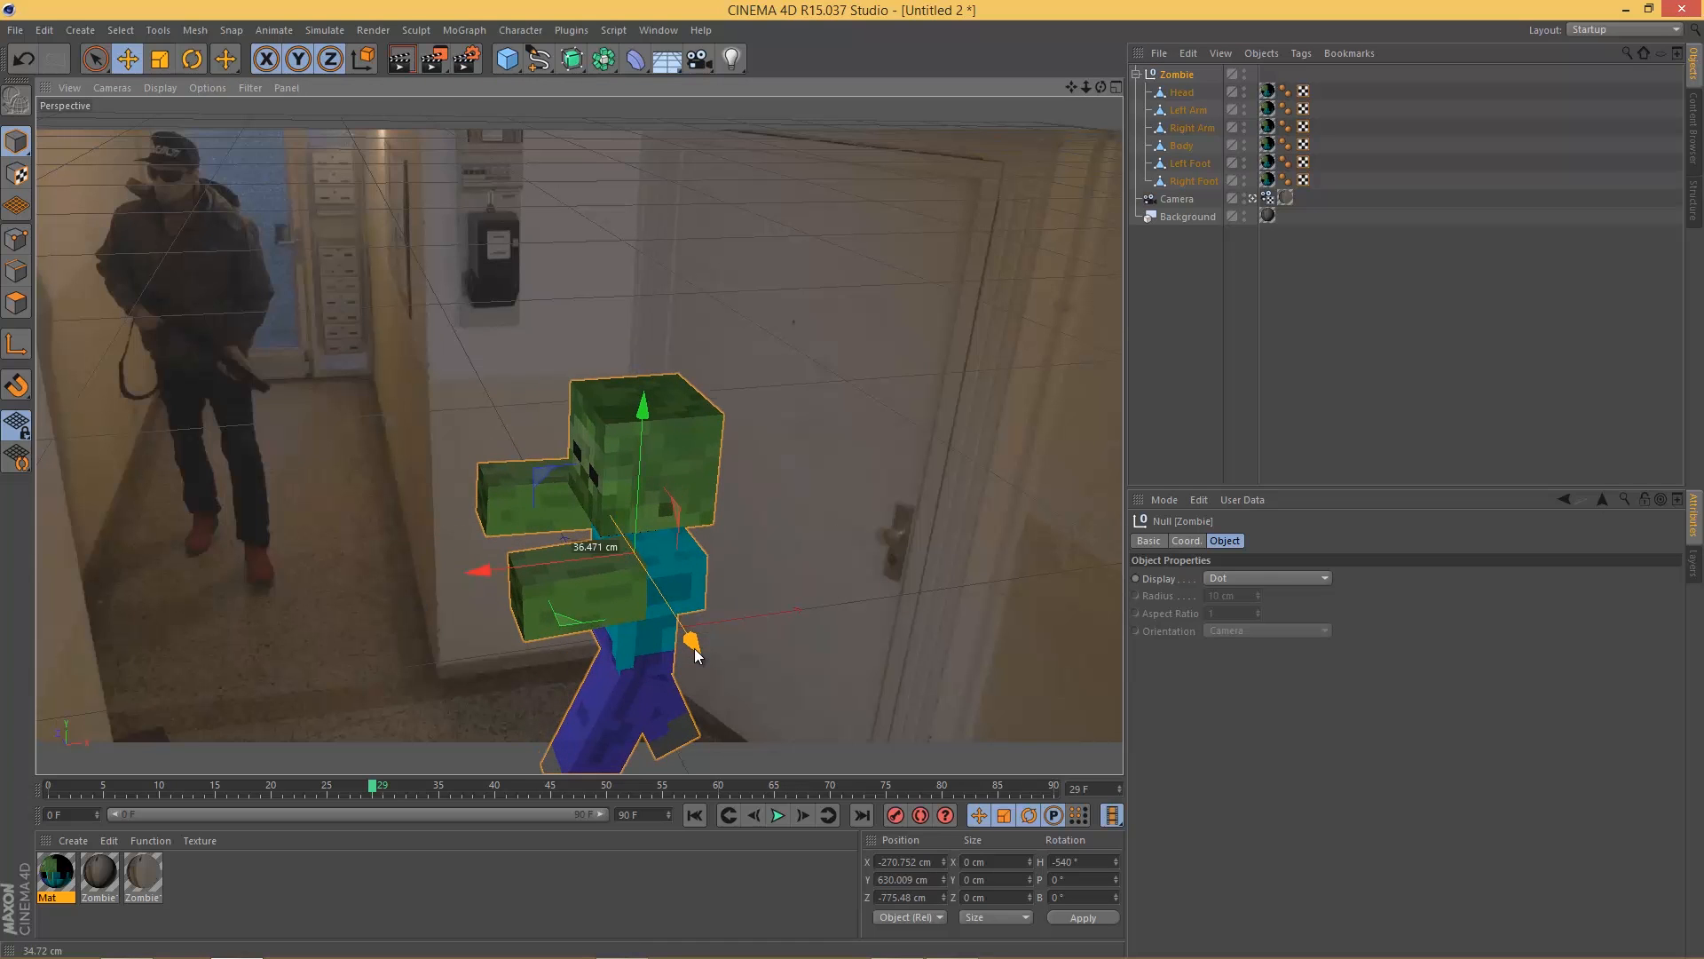
pyautogui.moveTo(488, 587); pyautogui.dragTo(443, 585)
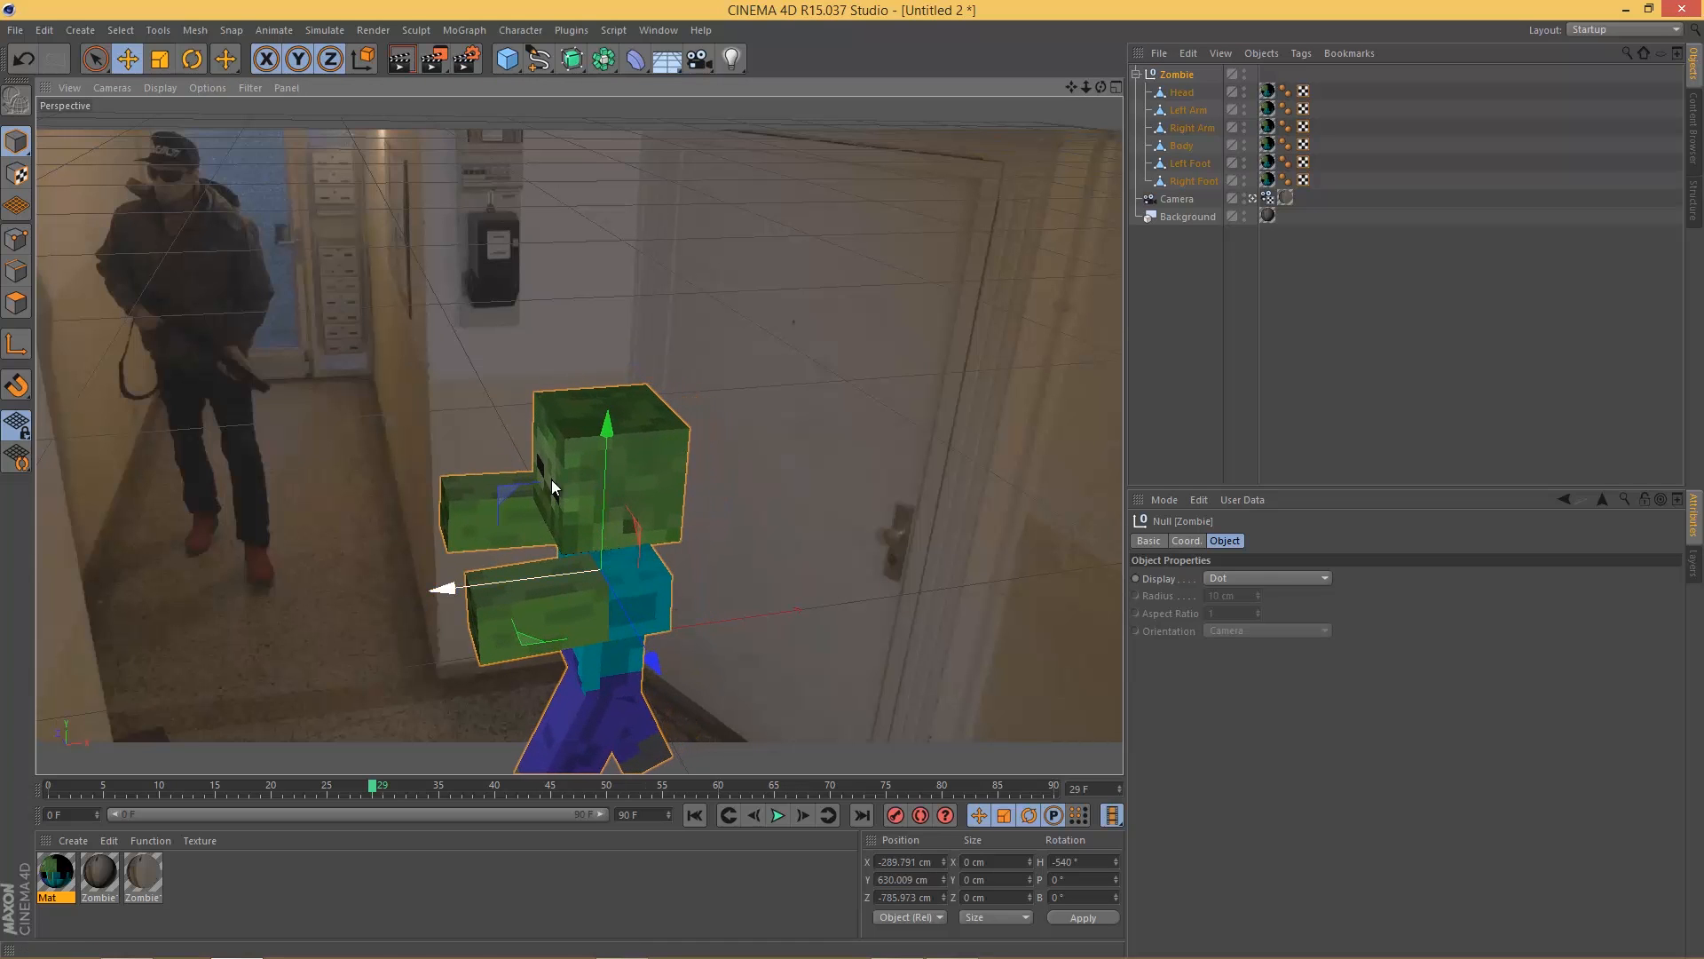
pyautogui.moveTo(609, 427); pyautogui.dragTo(610, 383)
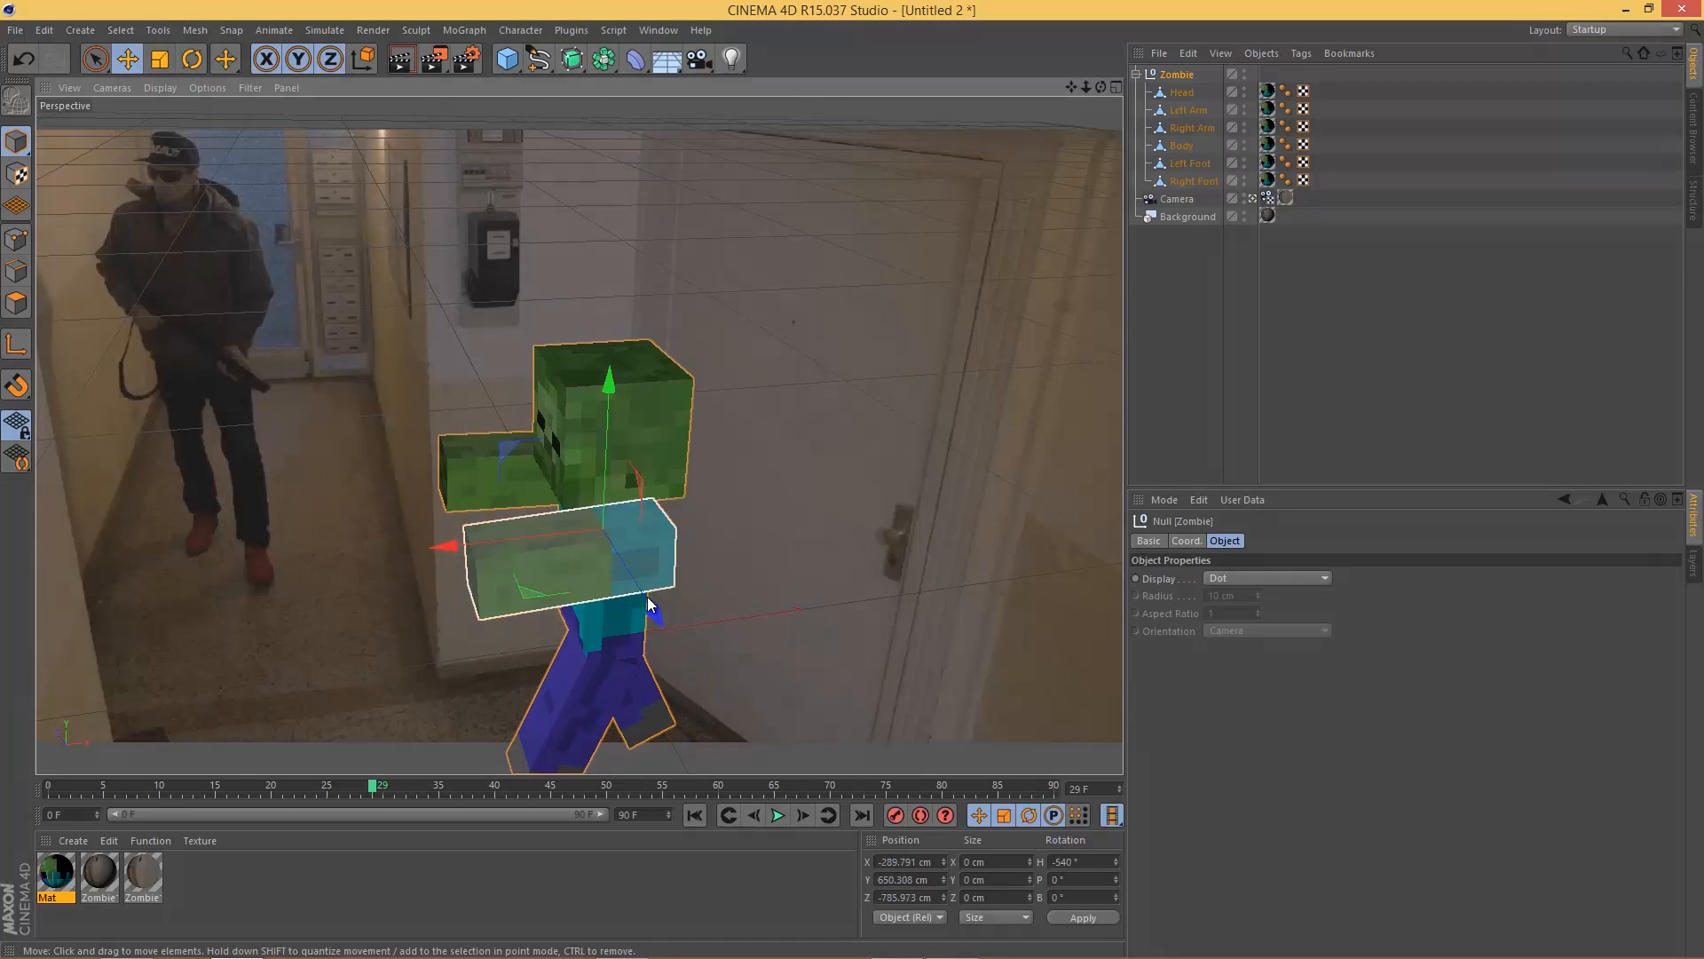
pyautogui.moveTo(655, 615); pyautogui.dragTo(671, 634)
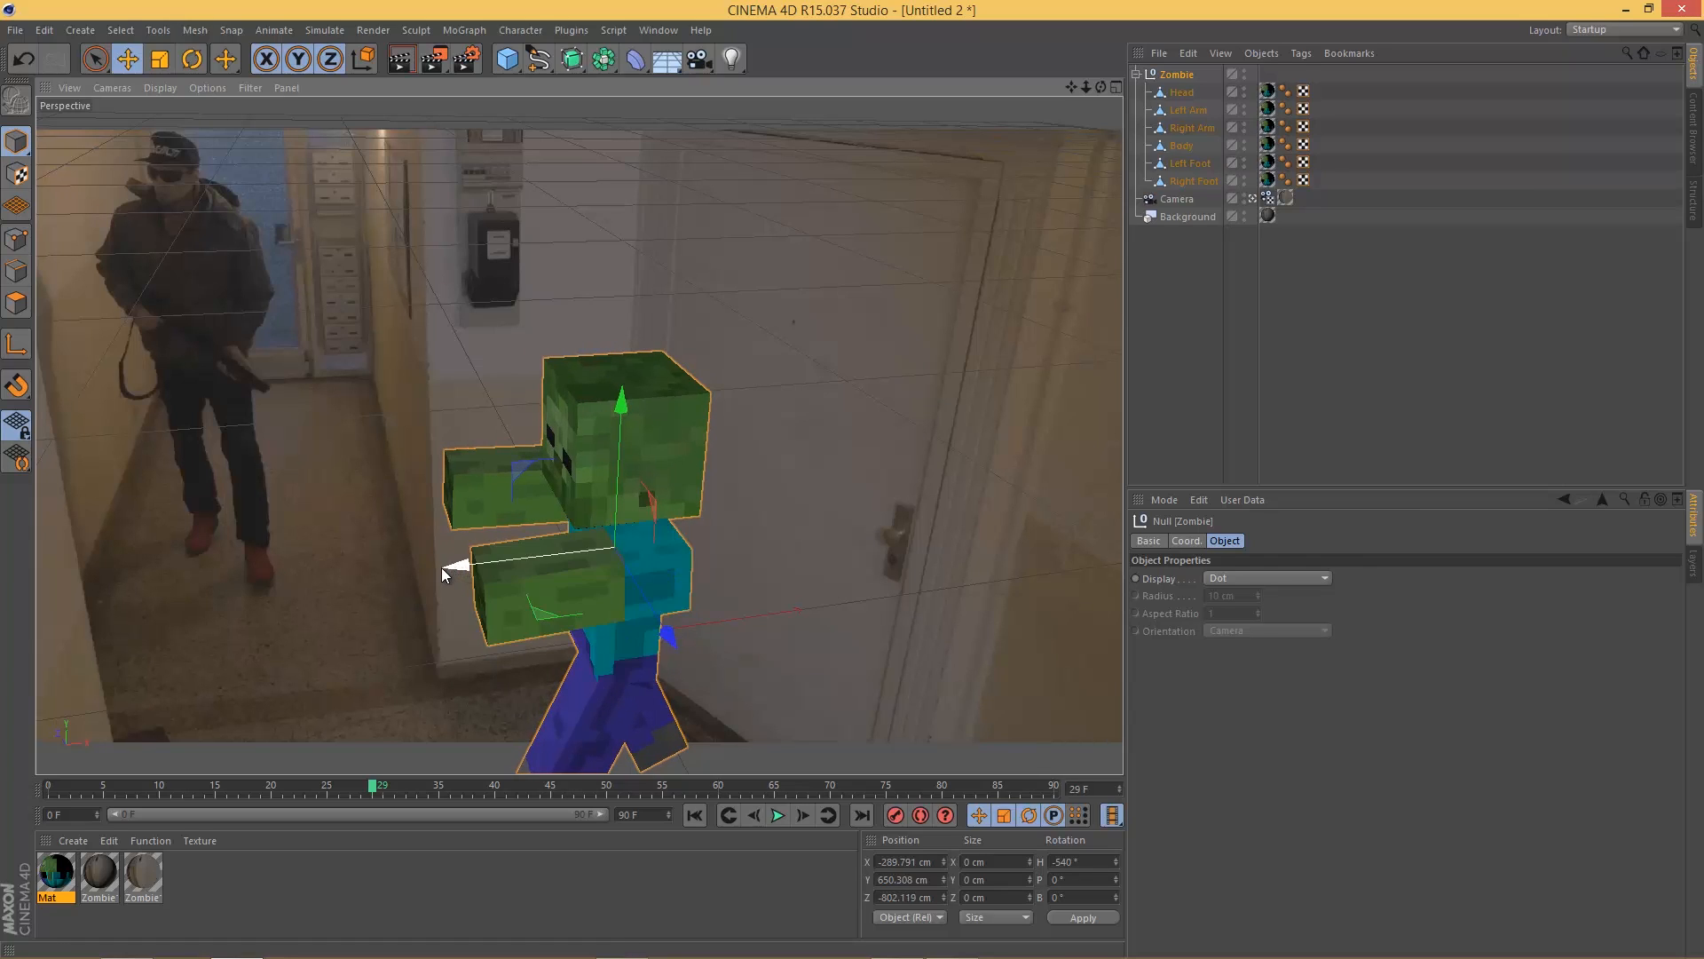
pyautogui.moveTo(442, 567); pyautogui.dragTo(436, 579)
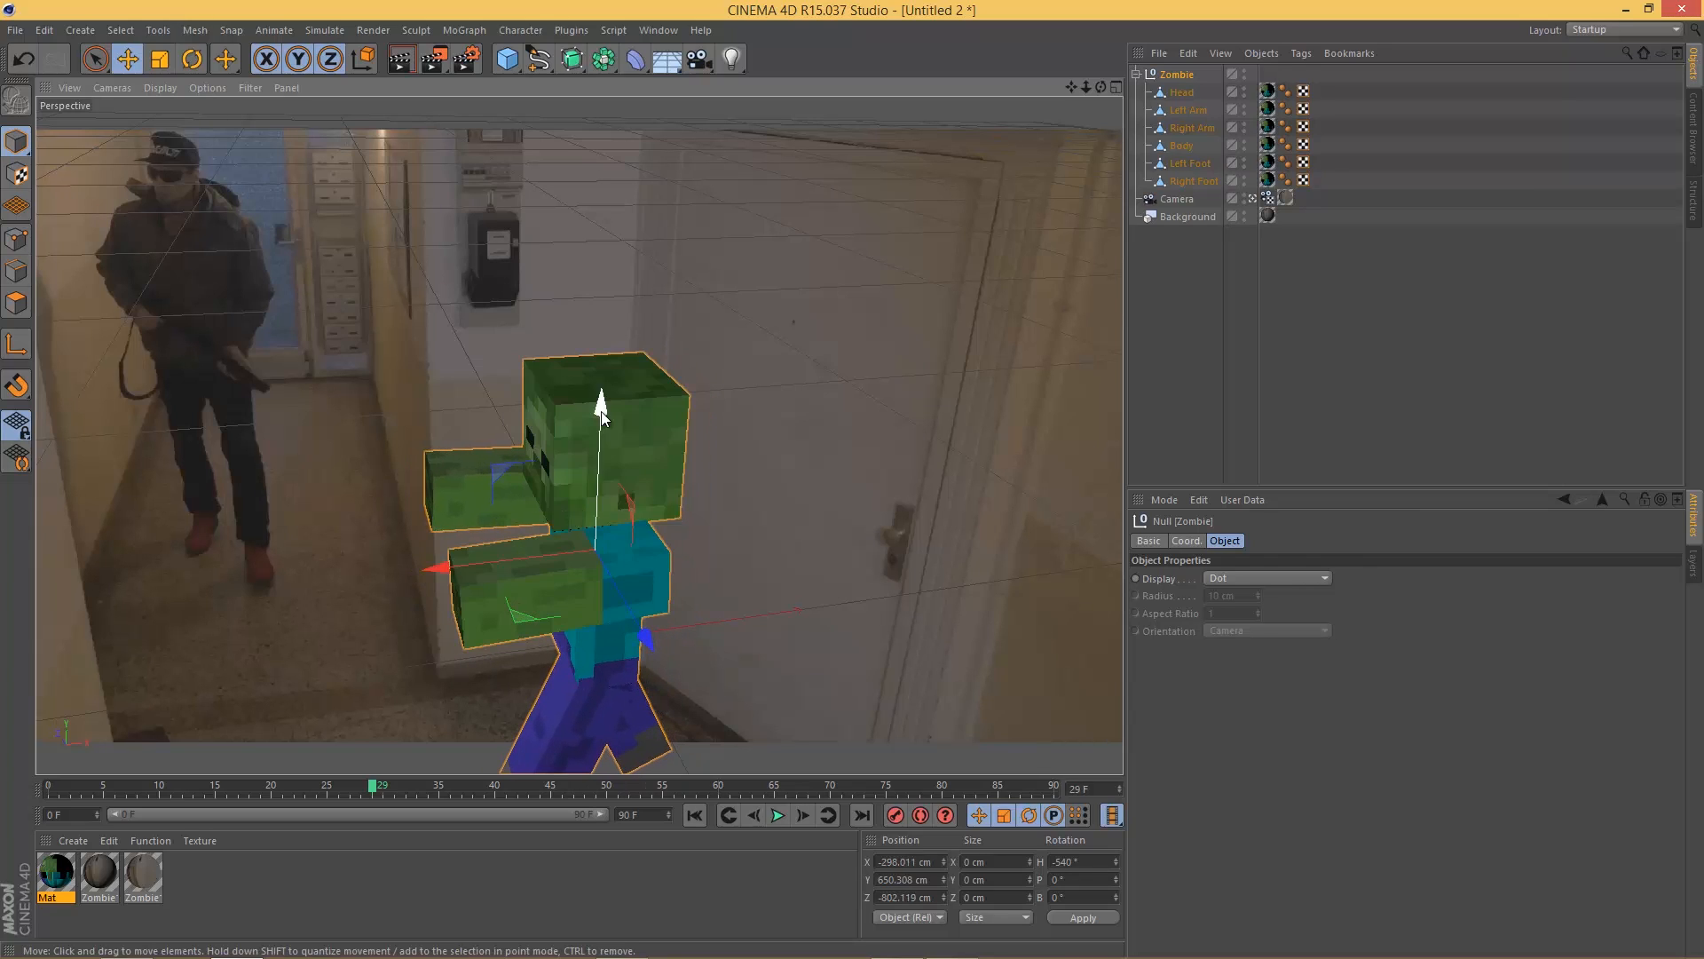
pyautogui.moveTo(602, 410); pyautogui.dragTo(602, 408)
pyautogui.moveTo(646, 636); pyautogui.dragTo(645, 634)
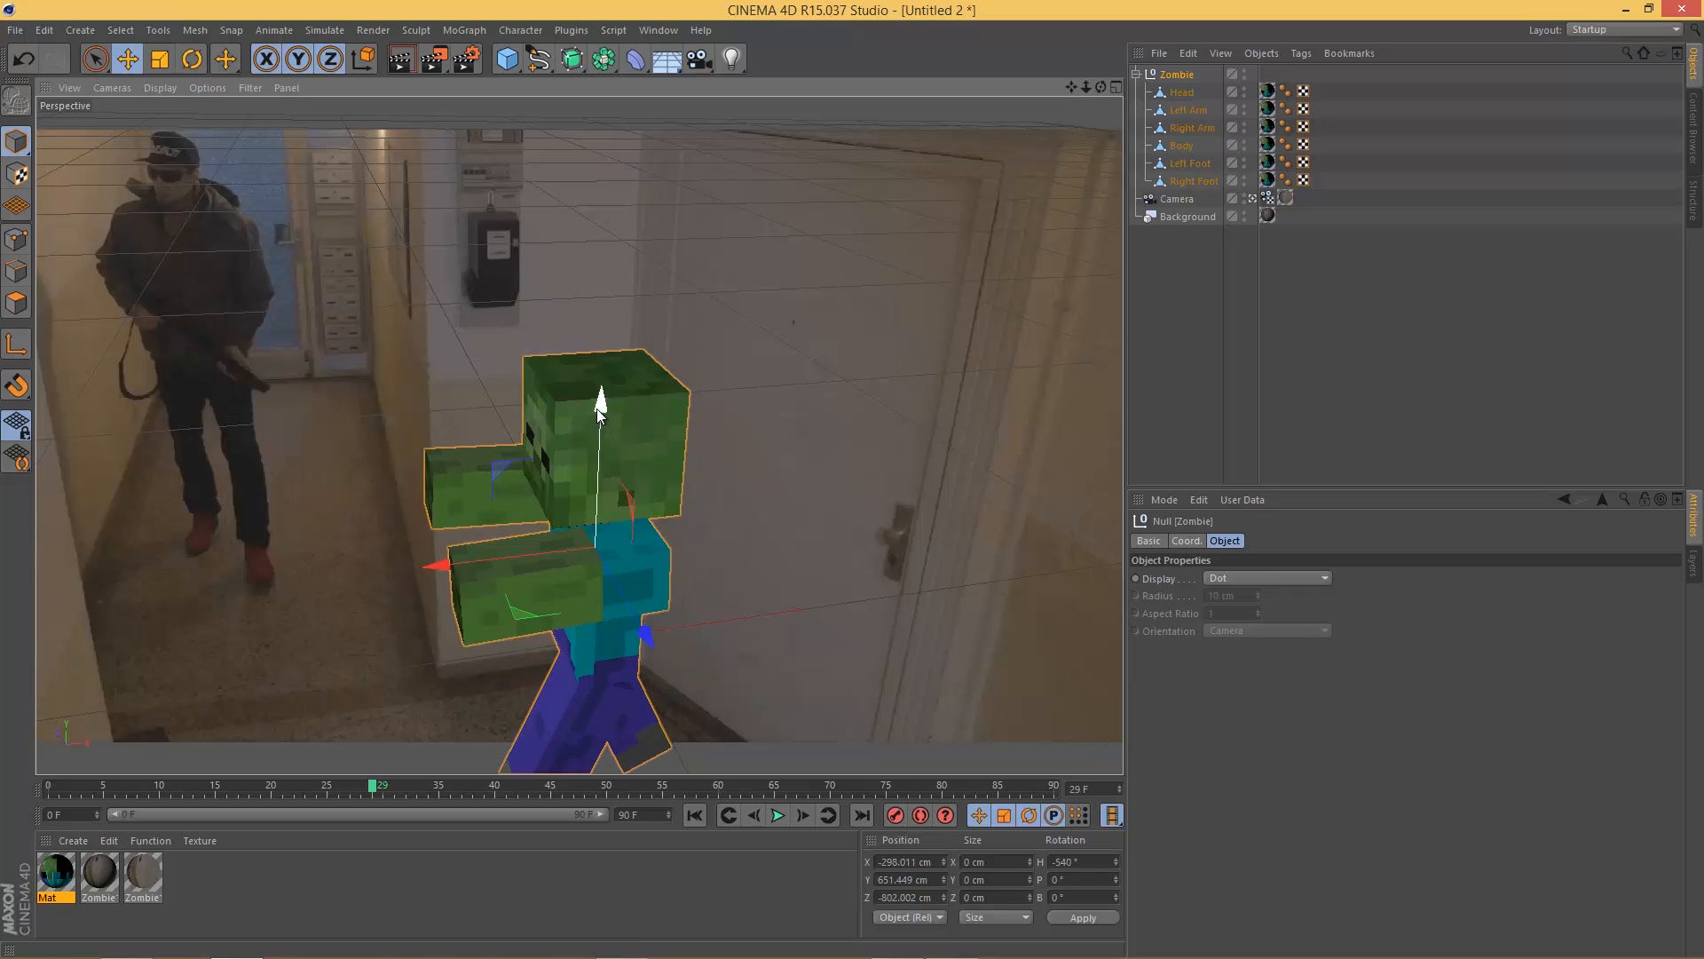
pyautogui.moveTo(602, 405); pyautogui.dragTo(604, 383)
pyautogui.moveTo(647, 608); pyautogui.dragTo(665, 635)
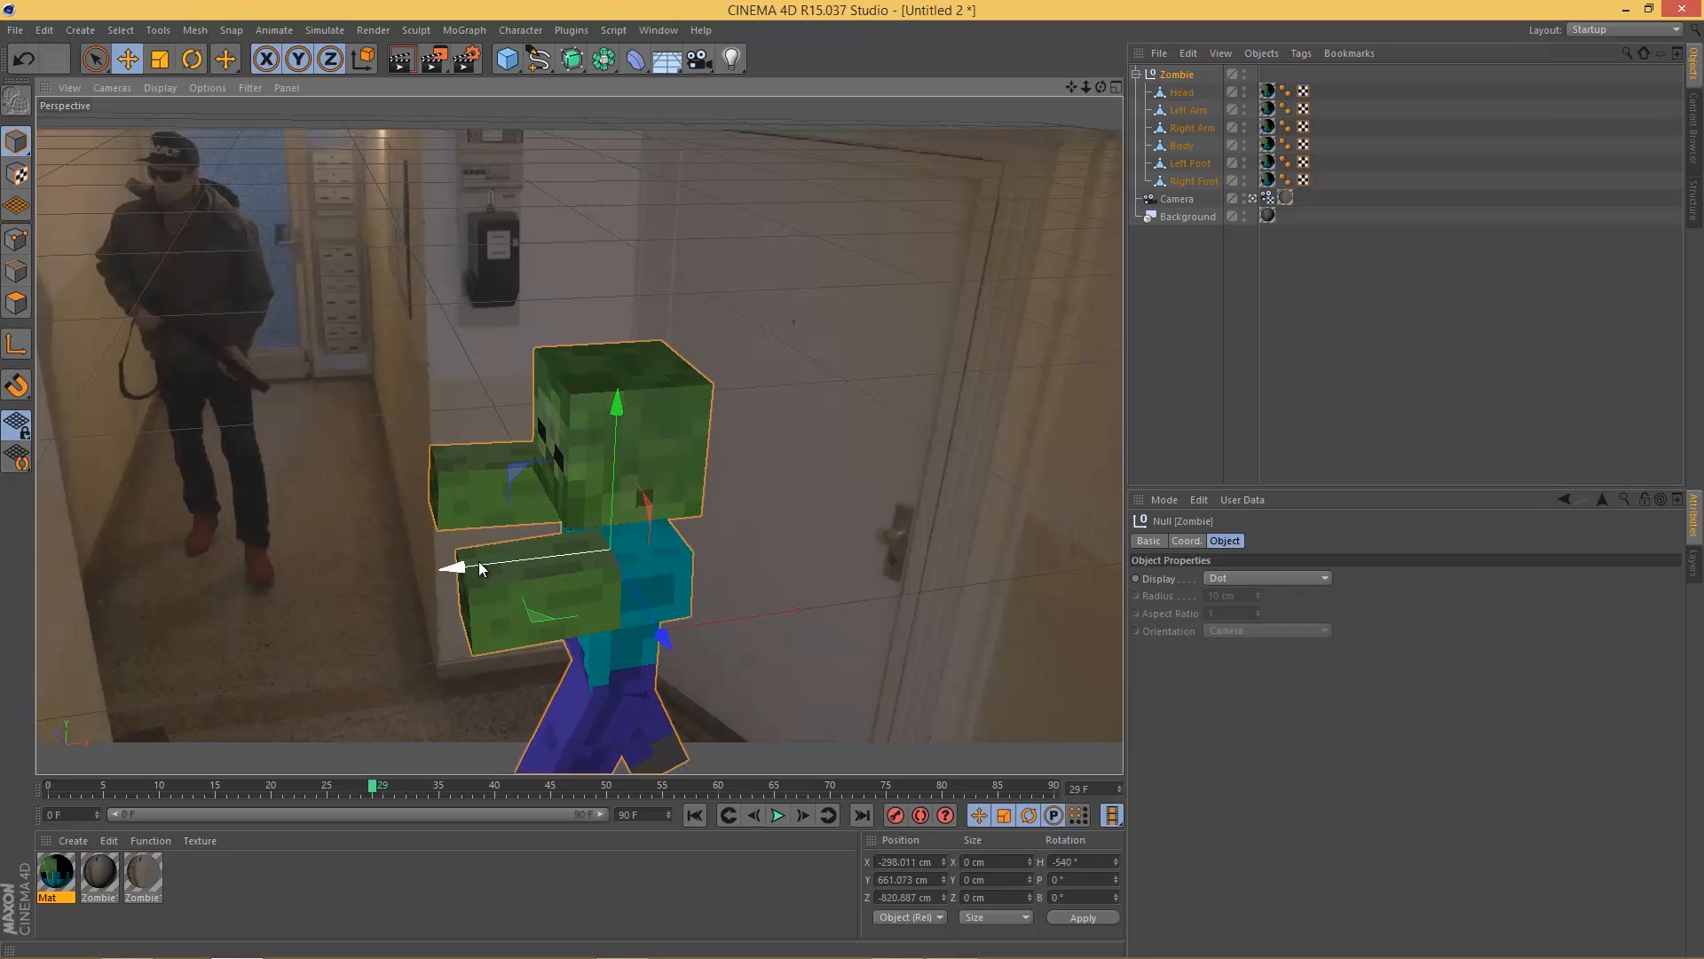
pyautogui.moveTo(453, 577); pyautogui.dragTo(455, 578)
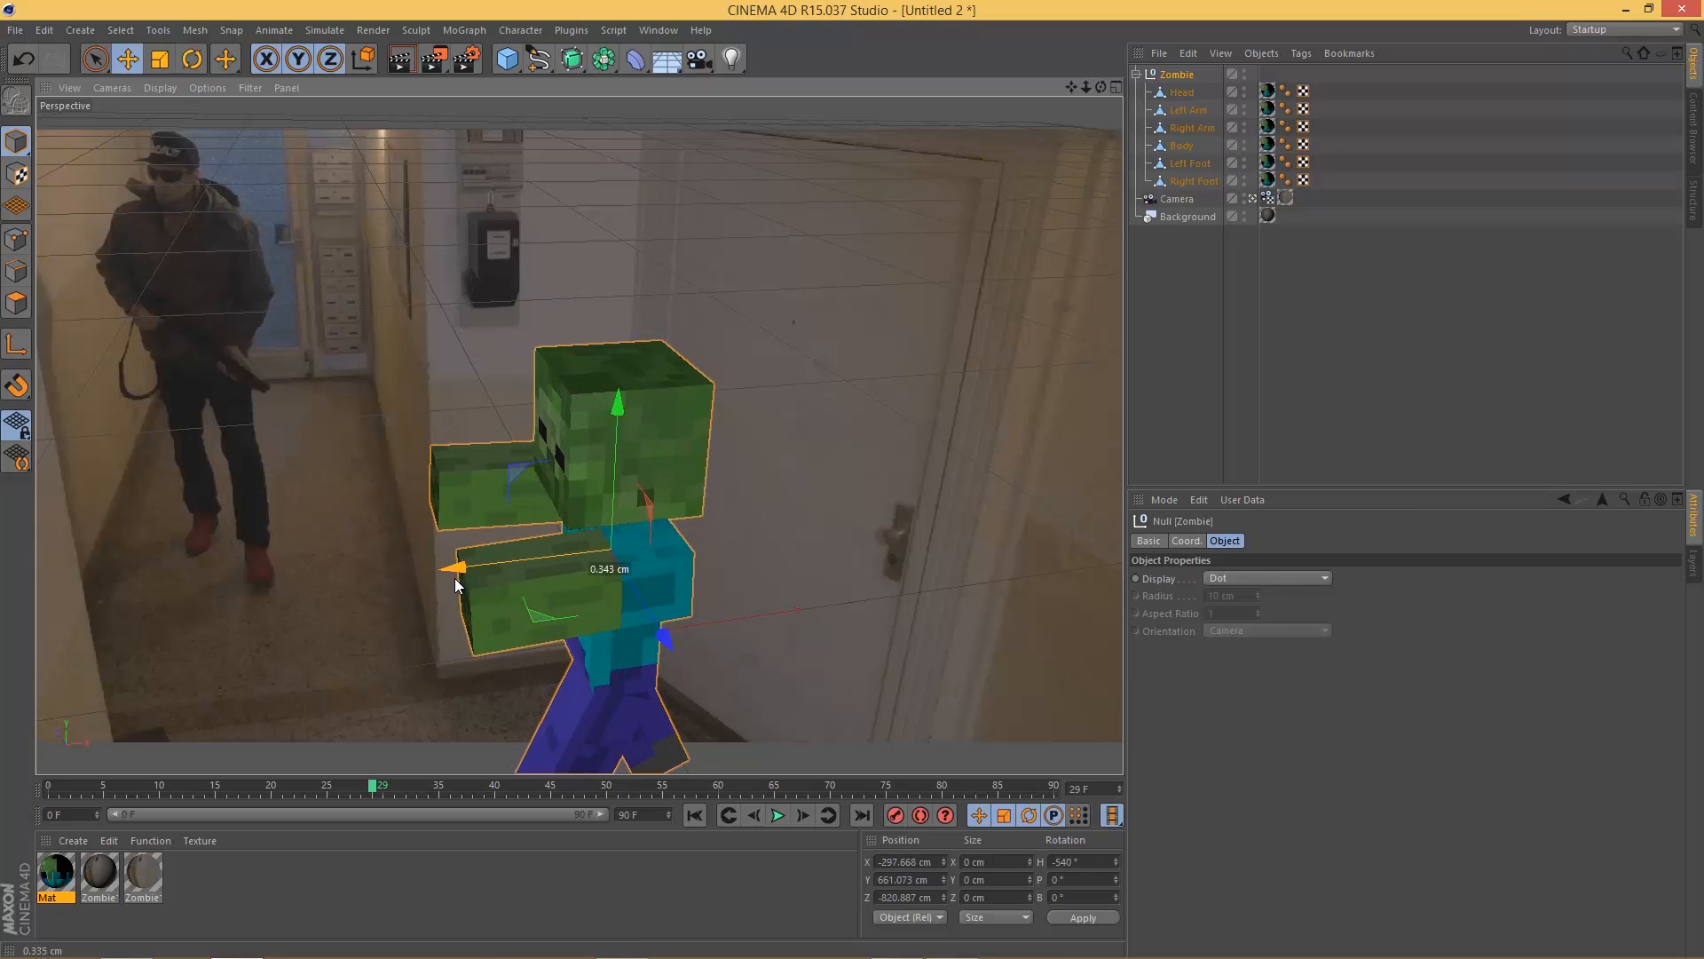
pyautogui.moveTo(666, 637); pyautogui.dragTo(710, 637)
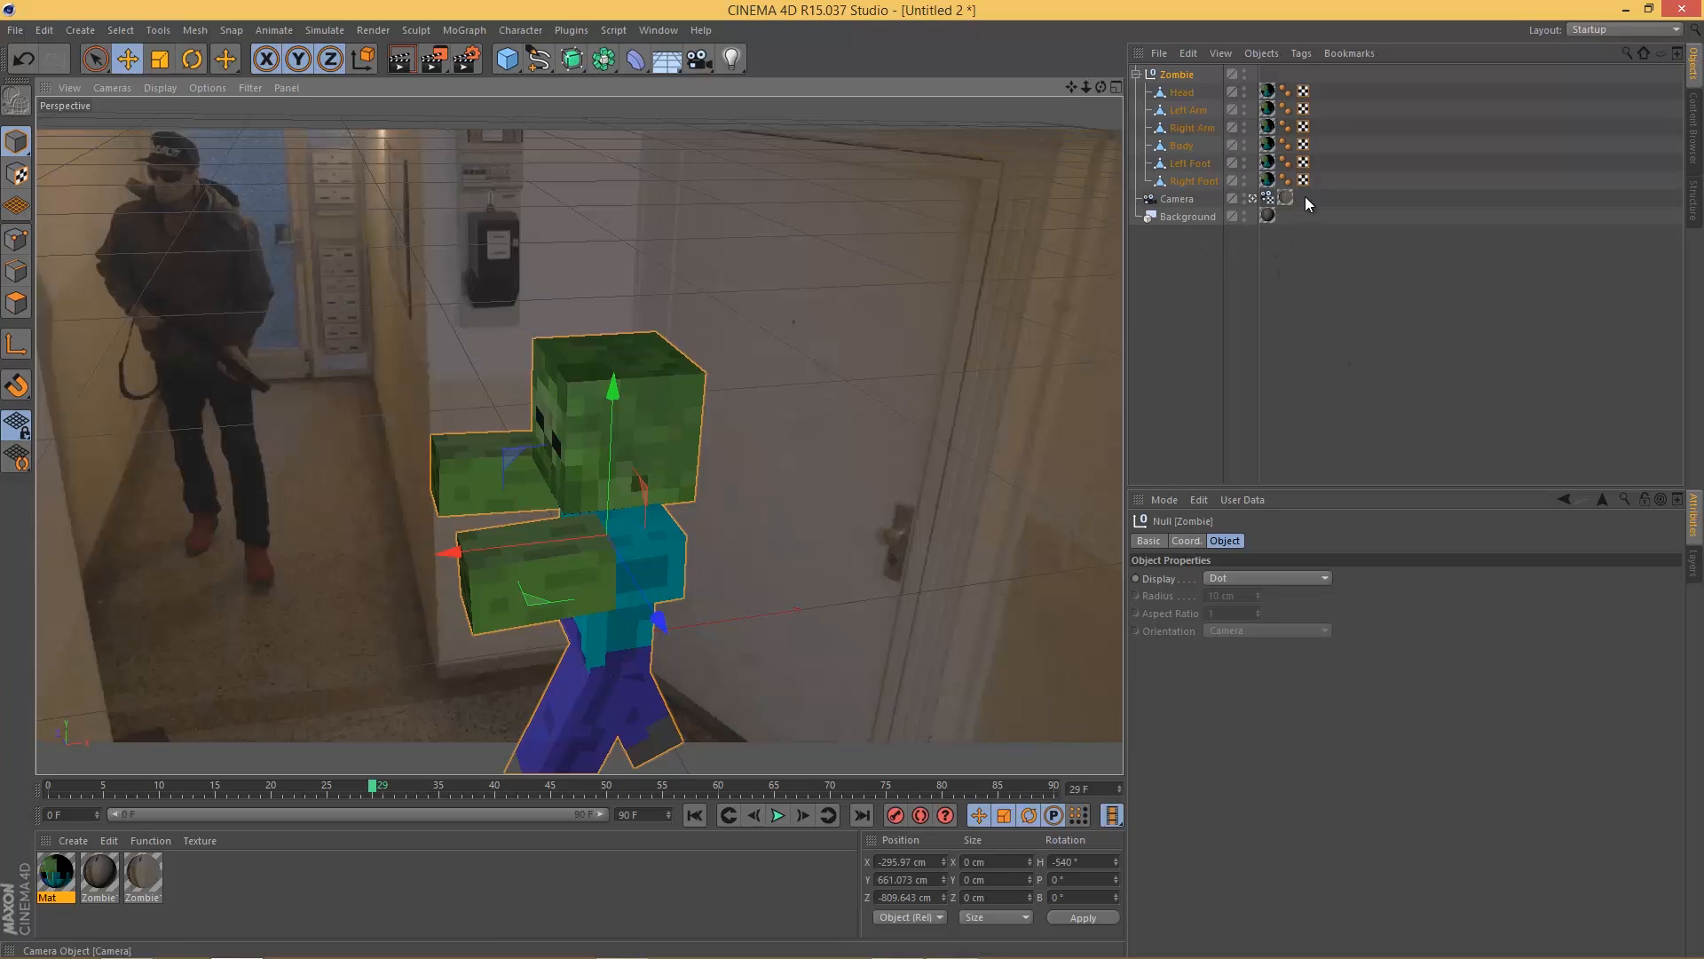
# Step: Set the movie timing of the camera mapping material's luminance texture to Exact Frame and calculate its frame range
pyautogui.doubleClick(149, 883)
pyautogui.click(316, 338)
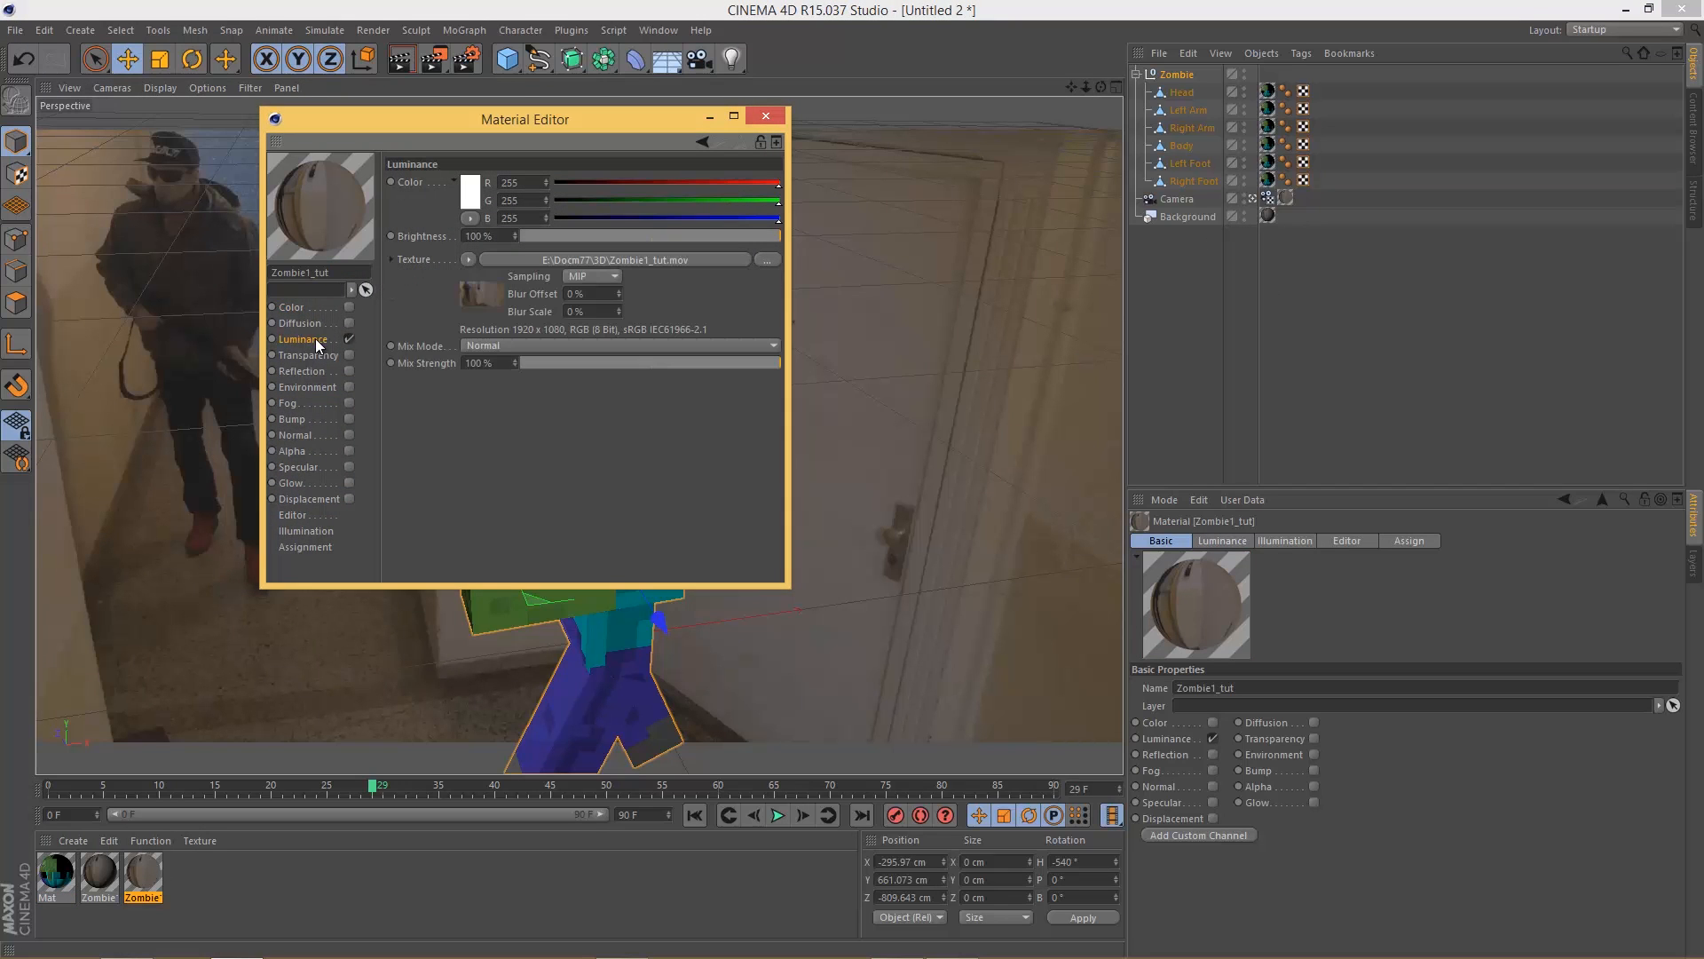
pyautogui.click(509, 260)
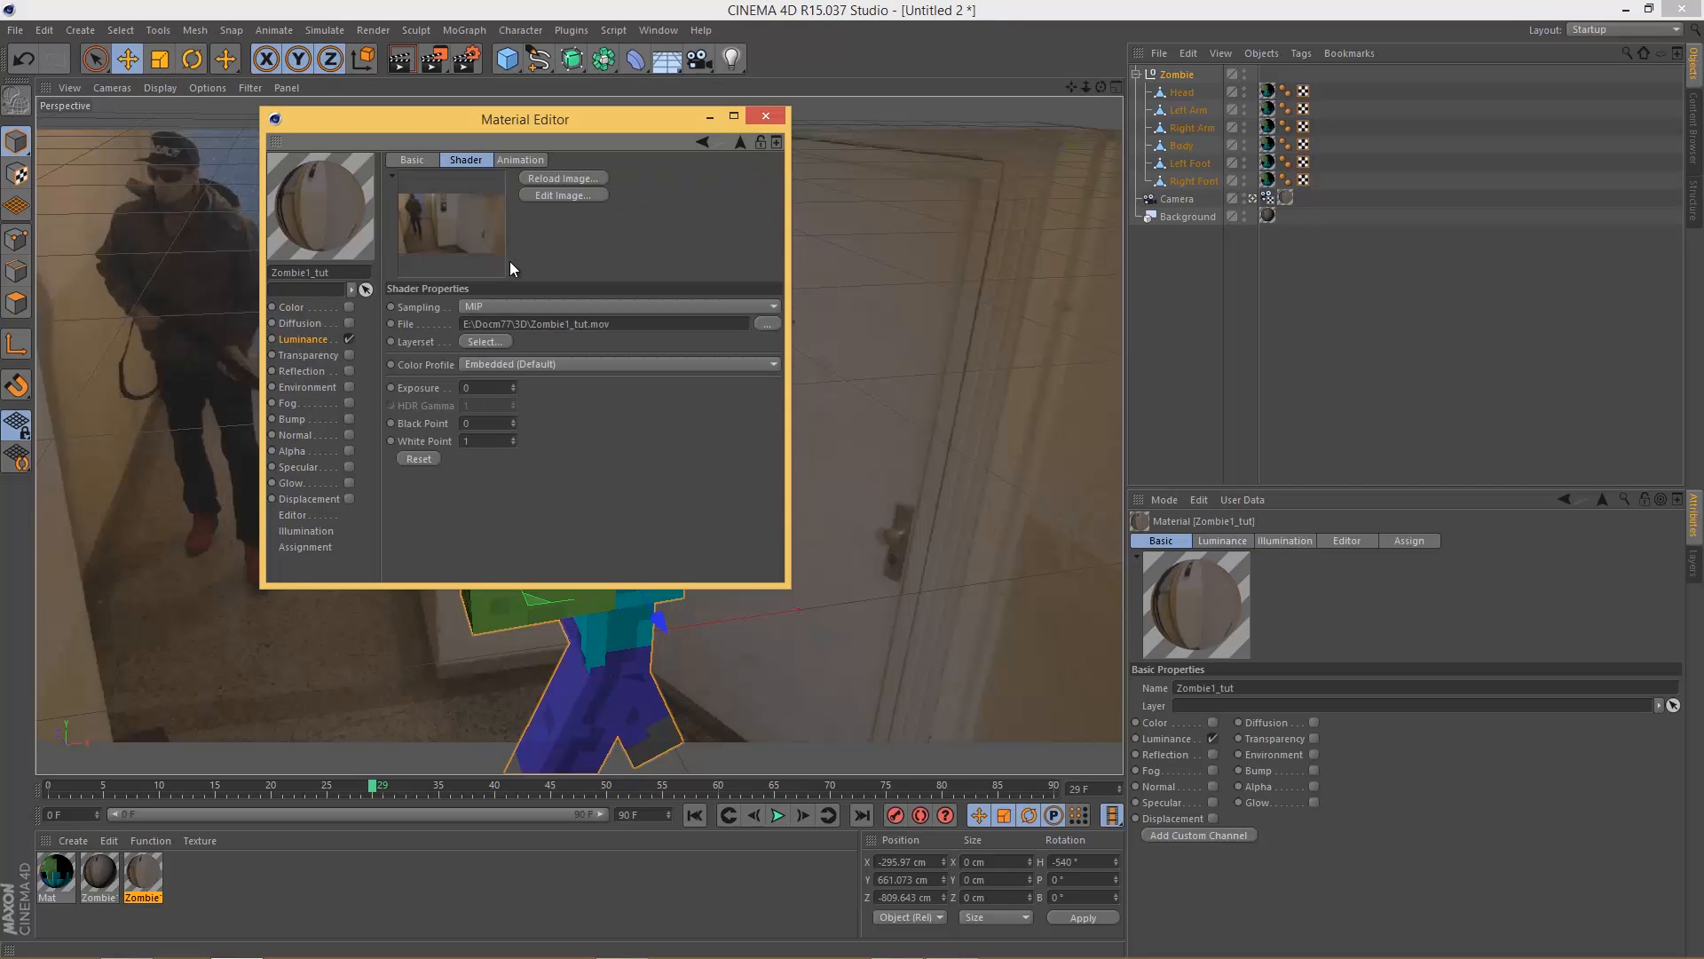
pyautogui.click(520, 160)
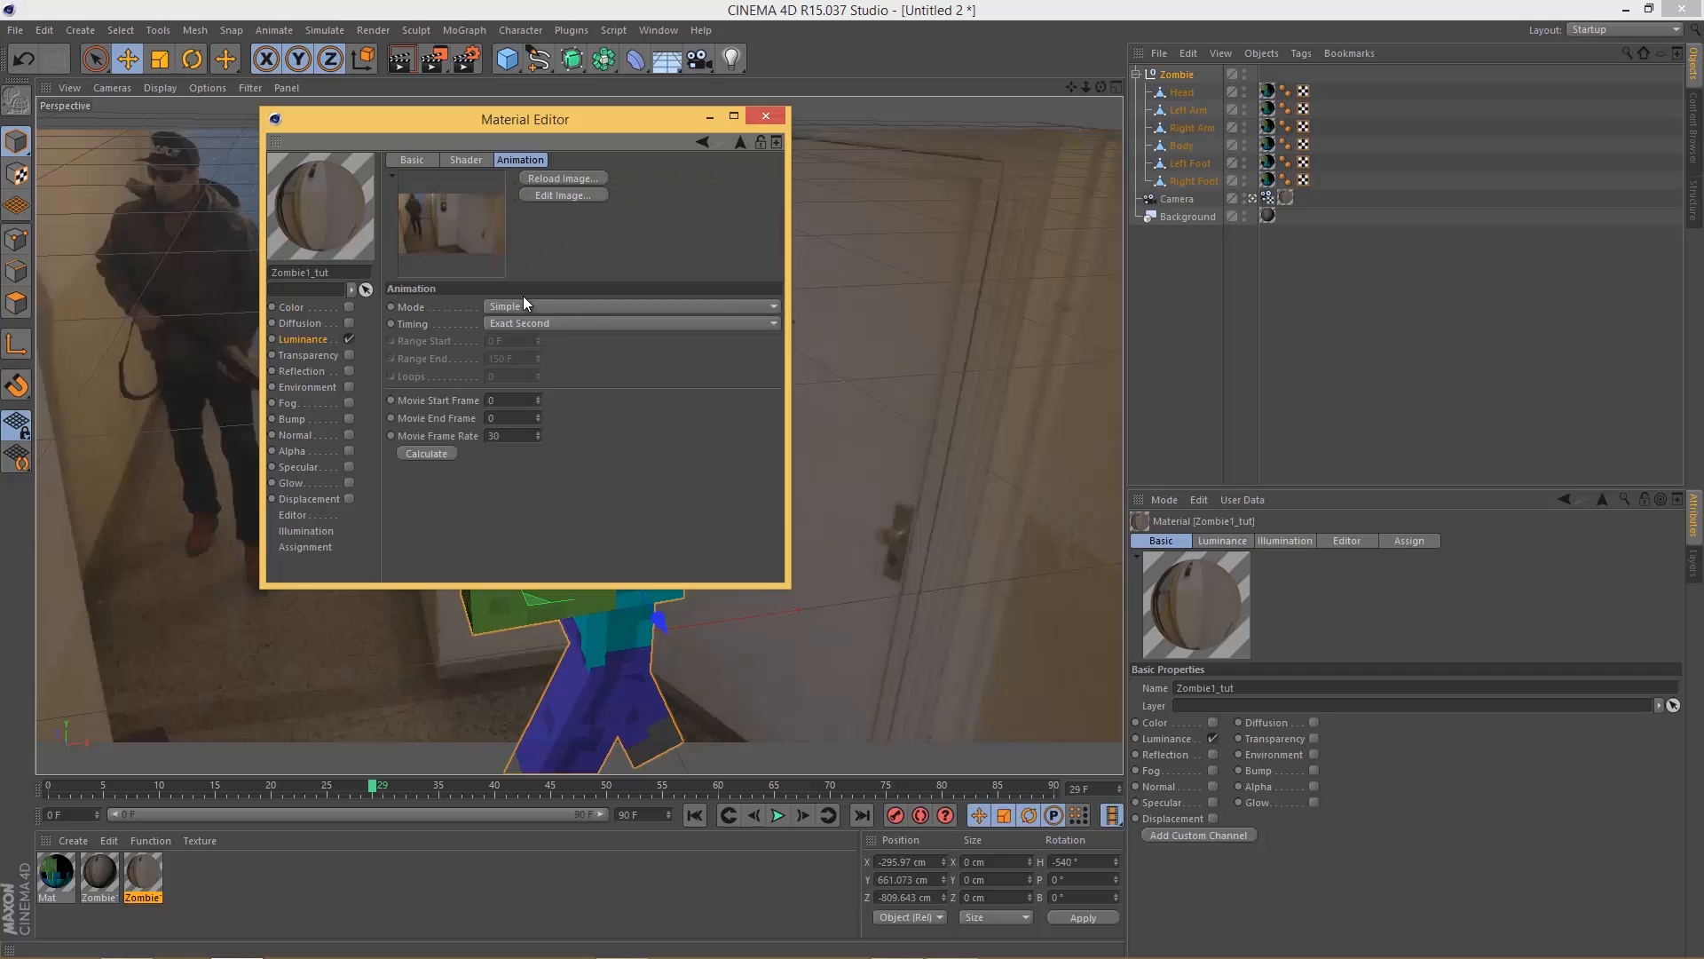
pyautogui.click(548, 323)
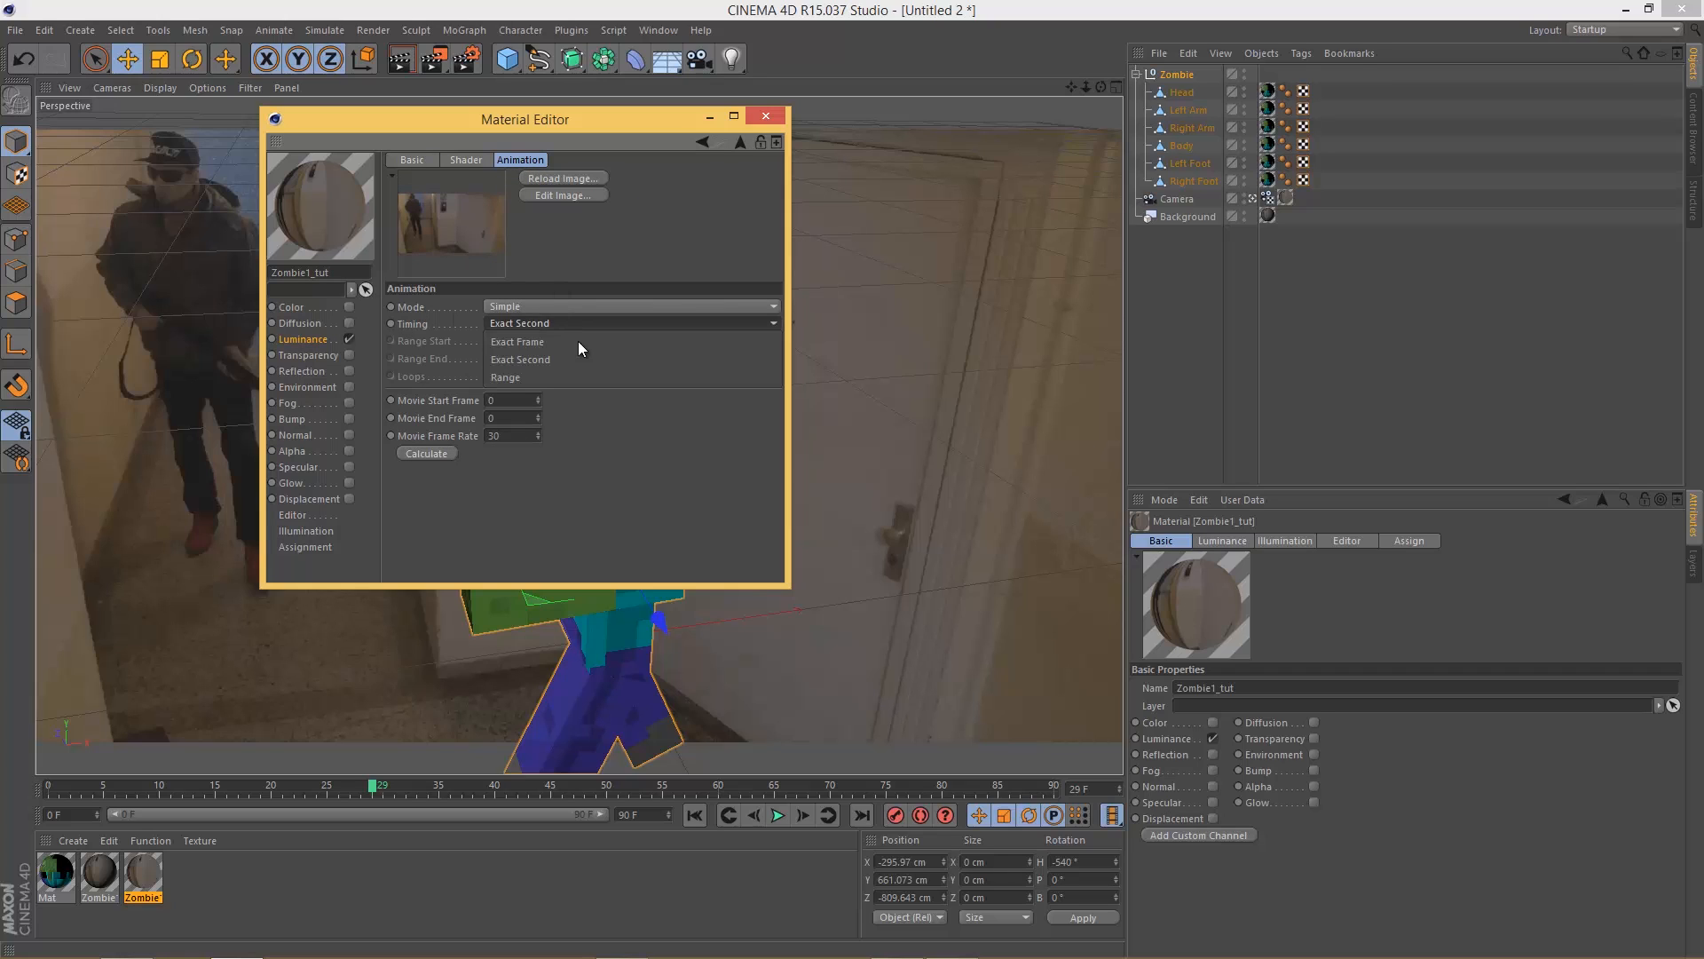
pyautogui.click(567, 340)
pyautogui.click(417, 454)
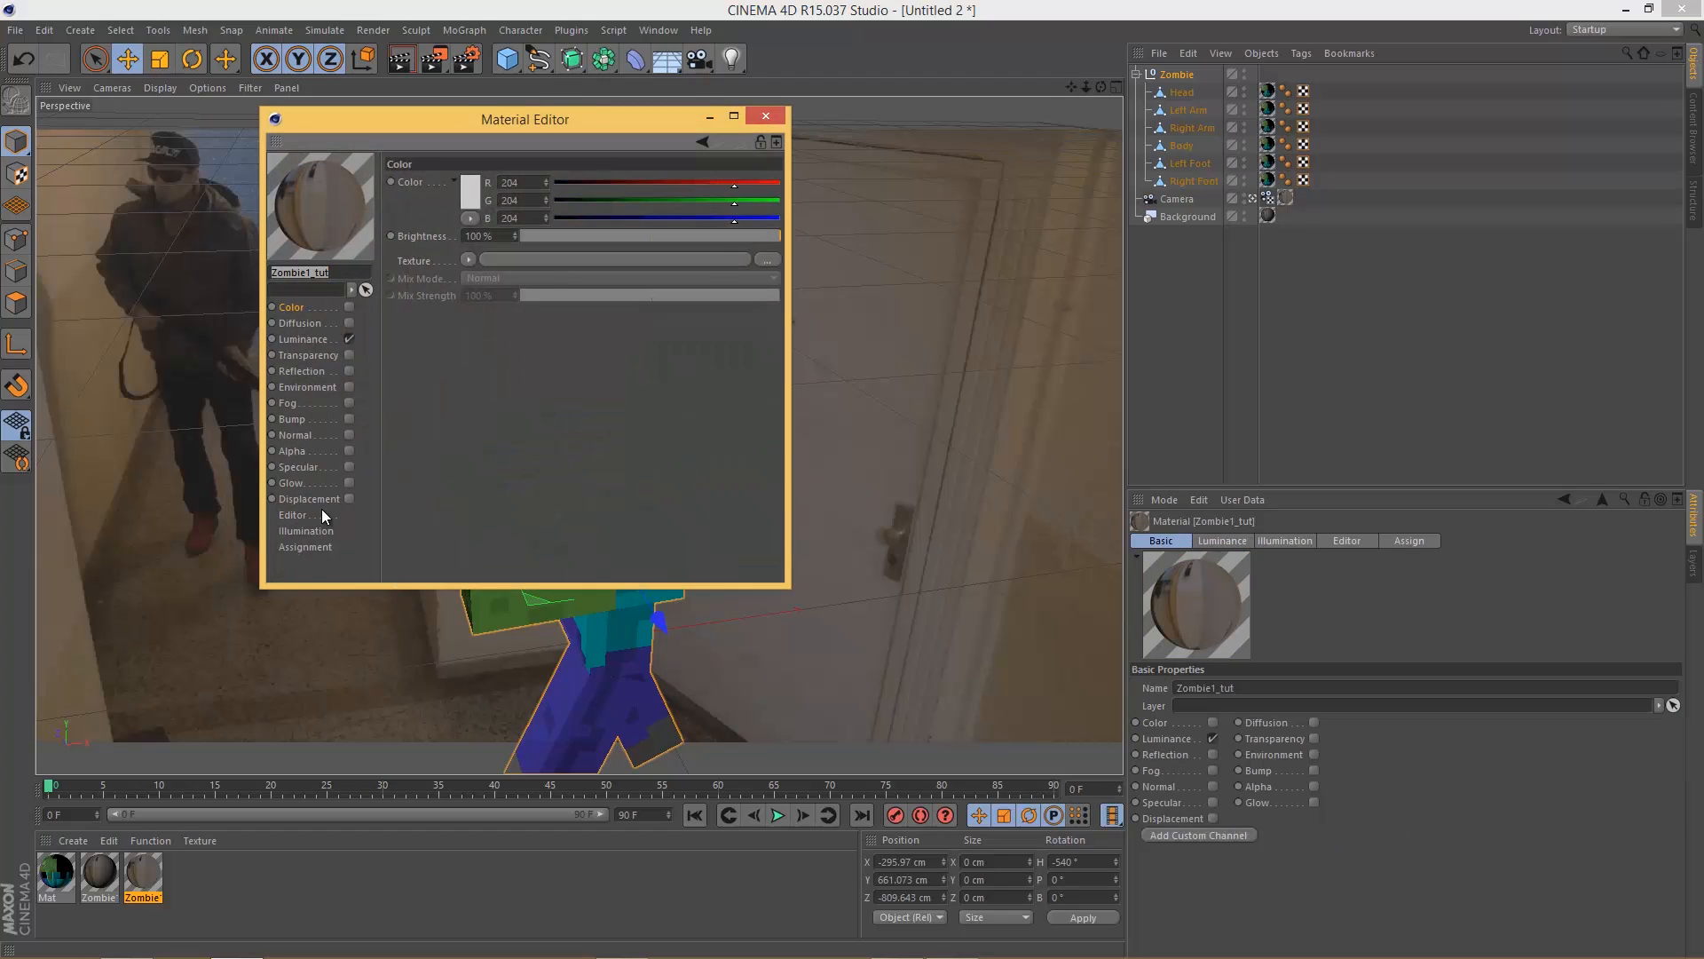
# Step: Enable Animate Preview for the luminance-based Zombie1_tut material, then test playback and return to frame 0
pyautogui.click(293, 515)
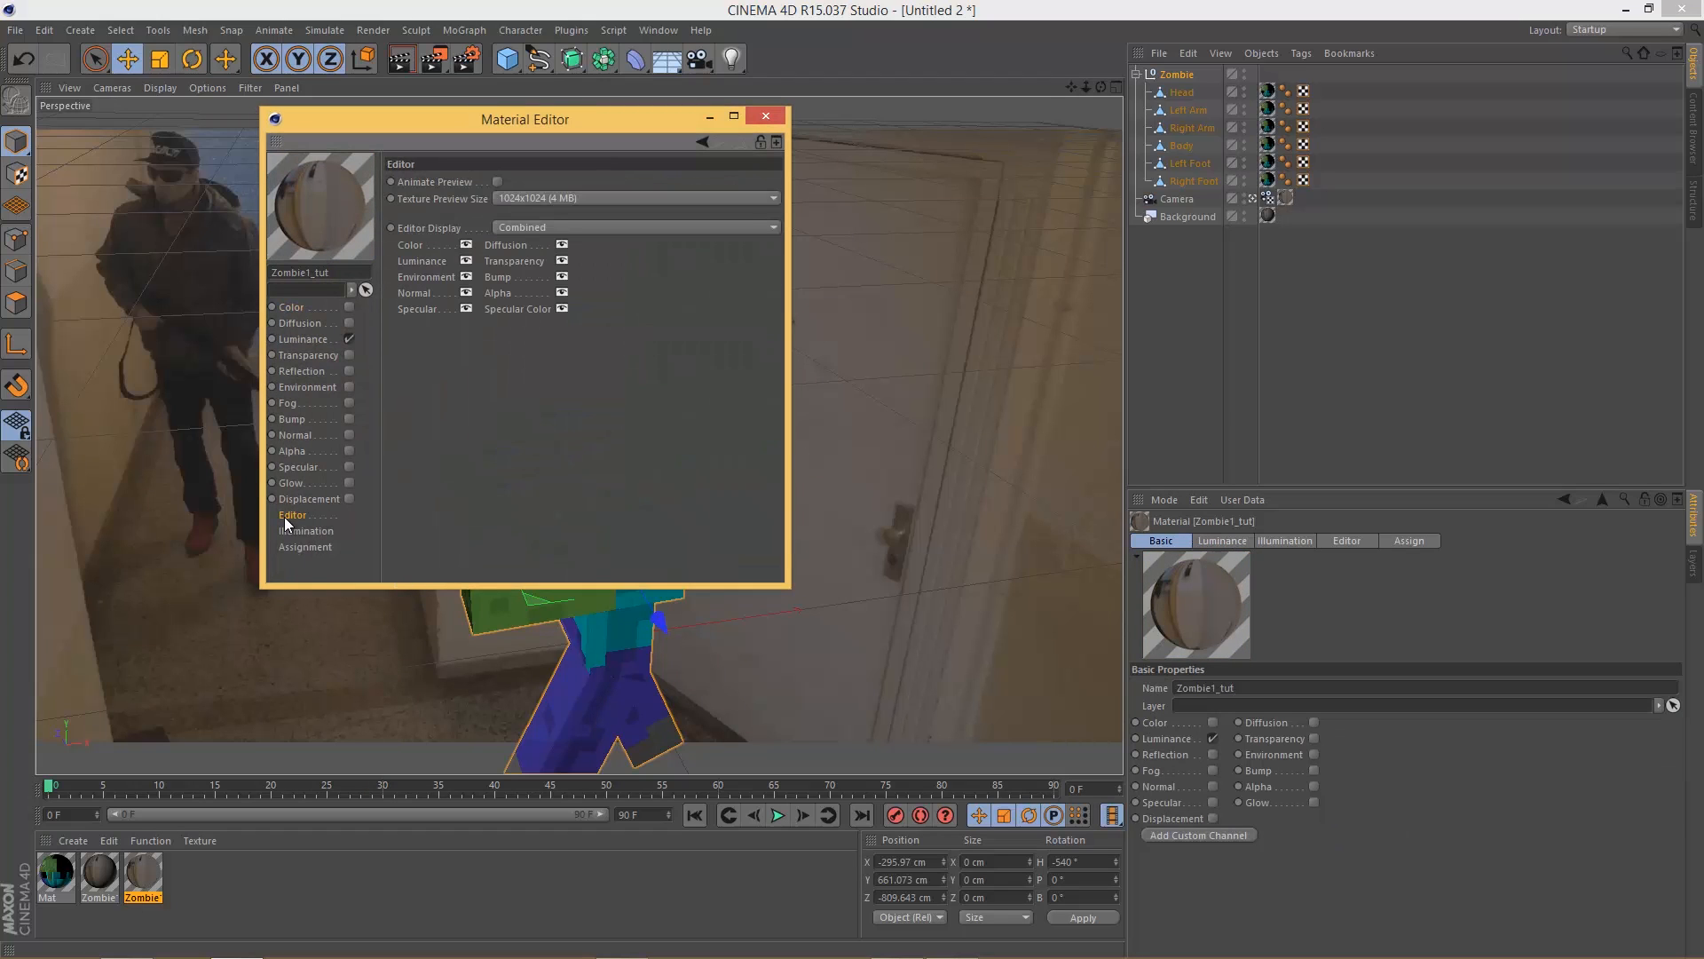
pyautogui.click(497, 182)
pyautogui.click(763, 115)
pyautogui.click(778, 817)
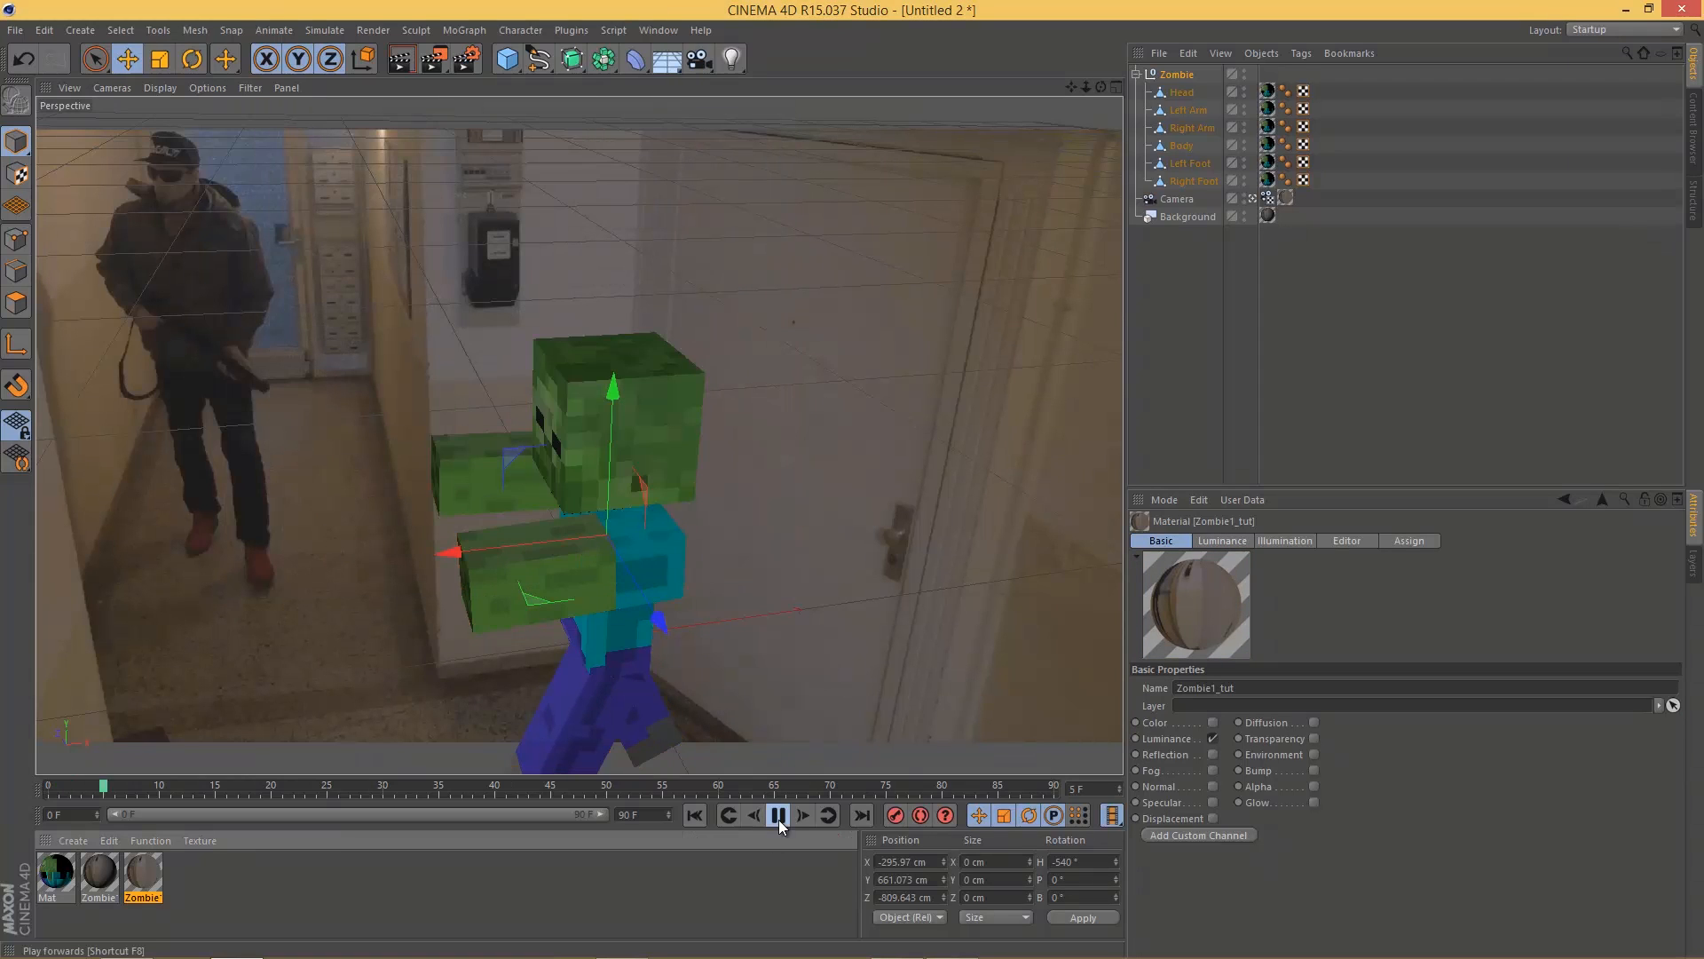
pyautogui.click(771, 818)
pyautogui.click(694, 814)
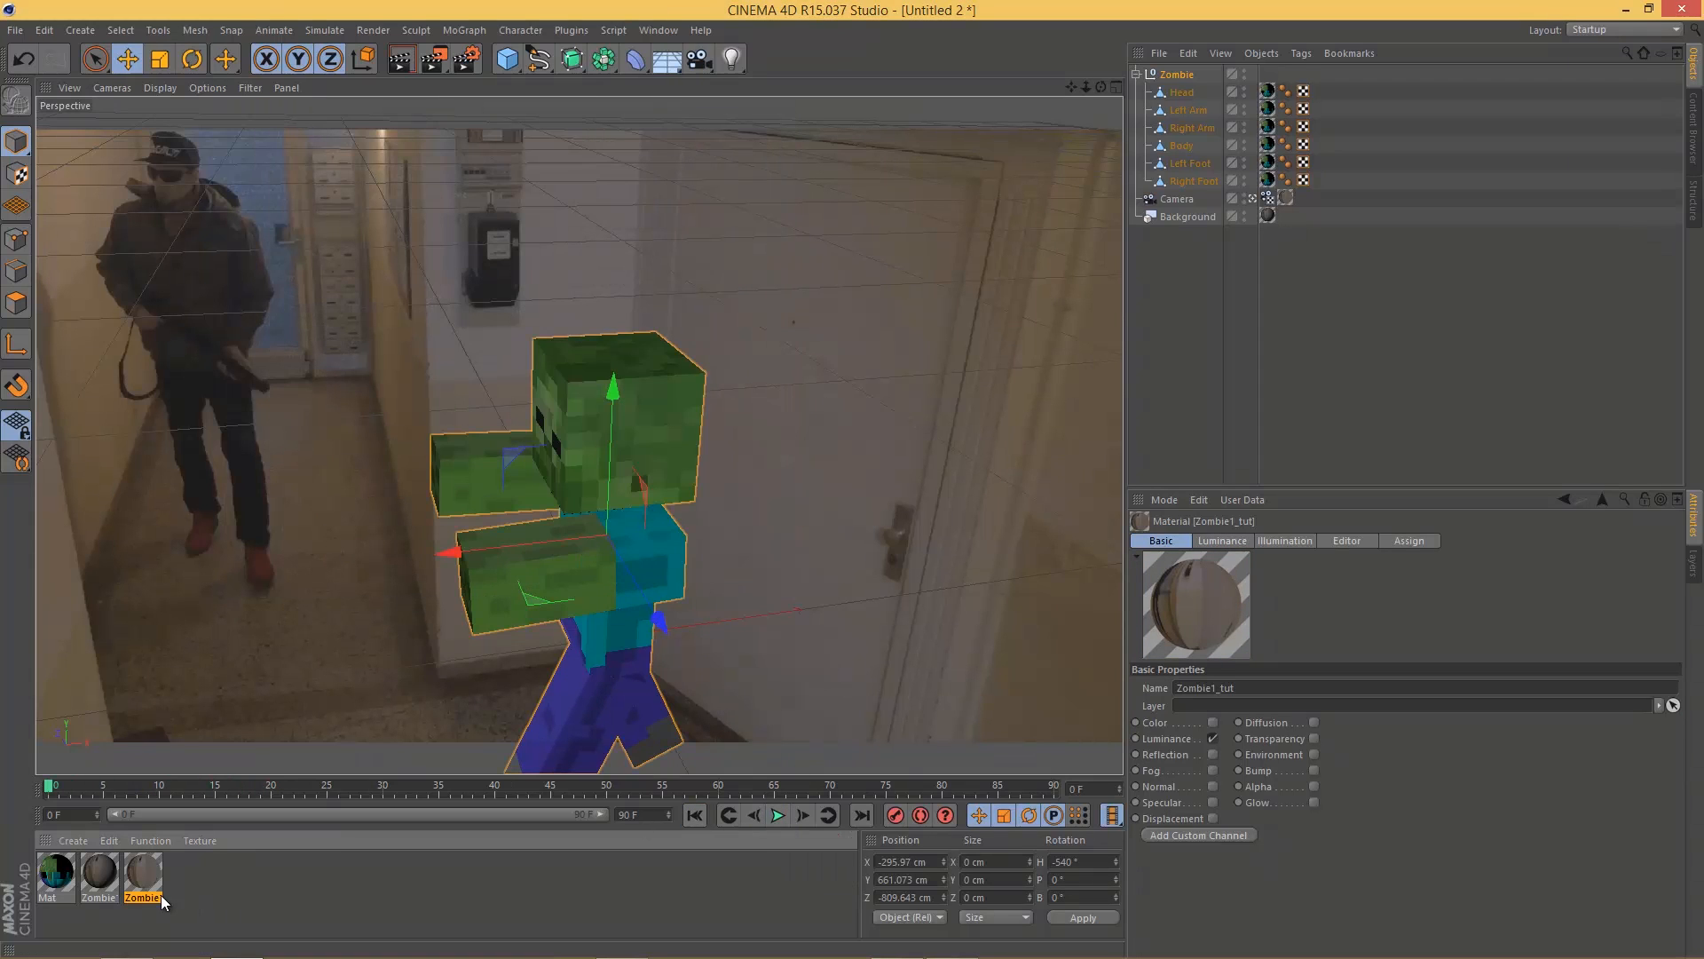
# Step: Enable Animate Preview for the background's Zombie1_tut material, and set its color movie to Exact Frame timing with calculated frames 0 to 75
pyautogui.doubleClick(107, 879)
pyautogui.click(499, 181)
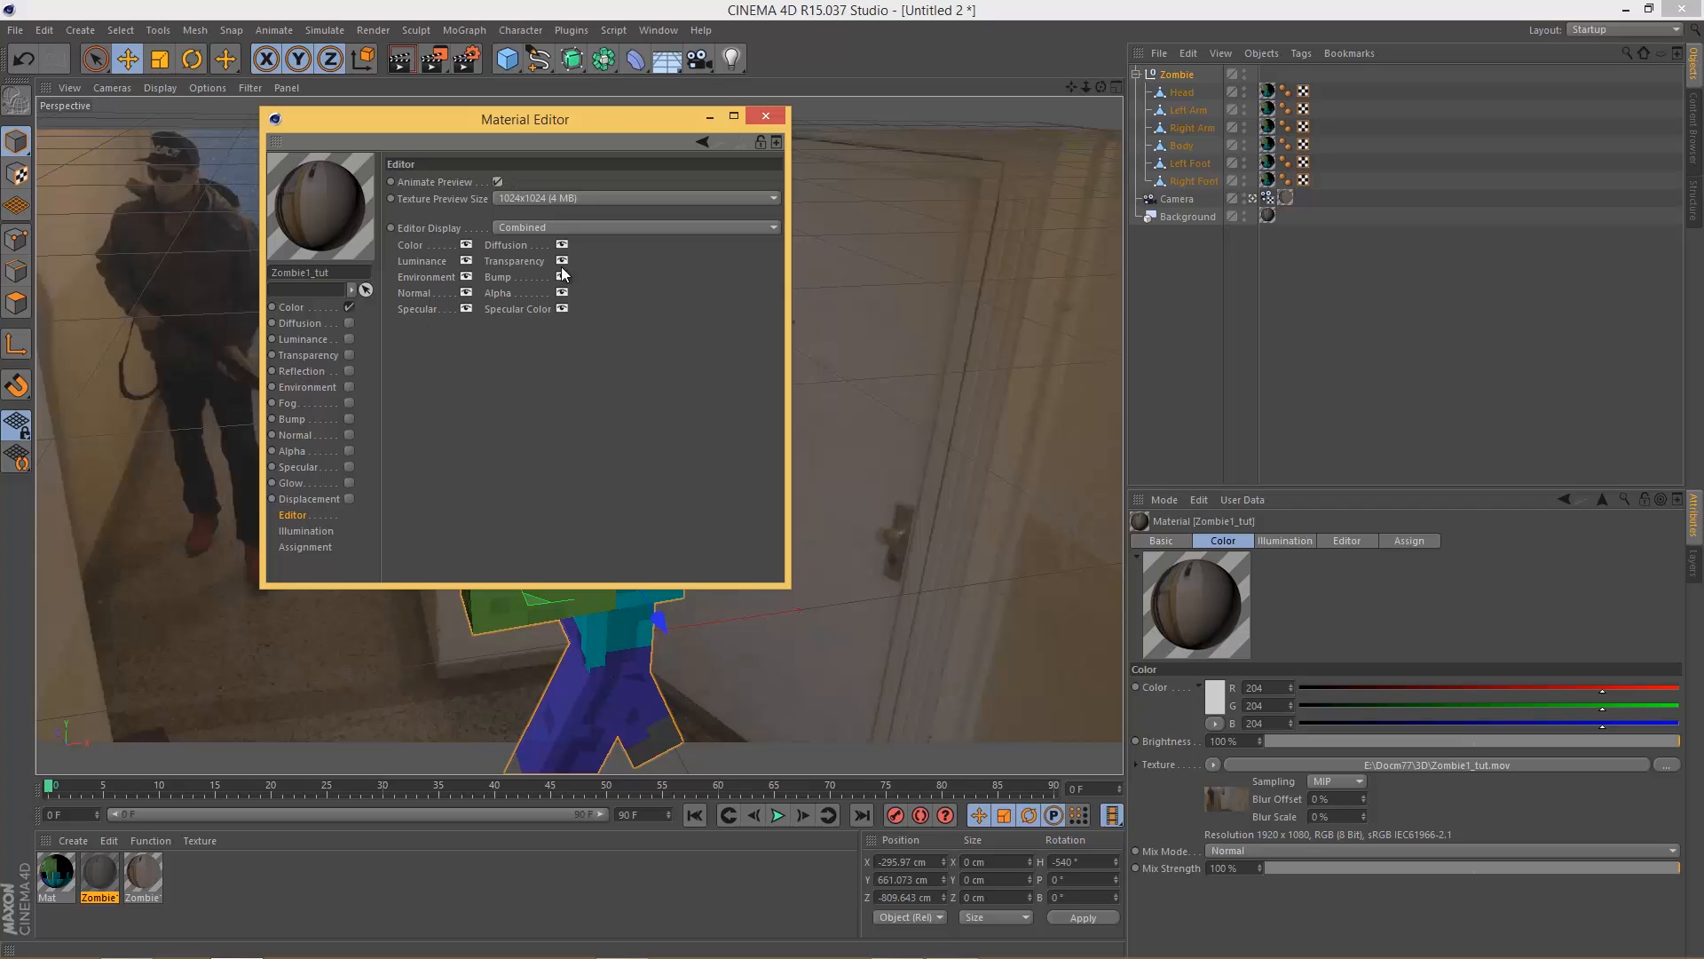
pyautogui.click(293, 307)
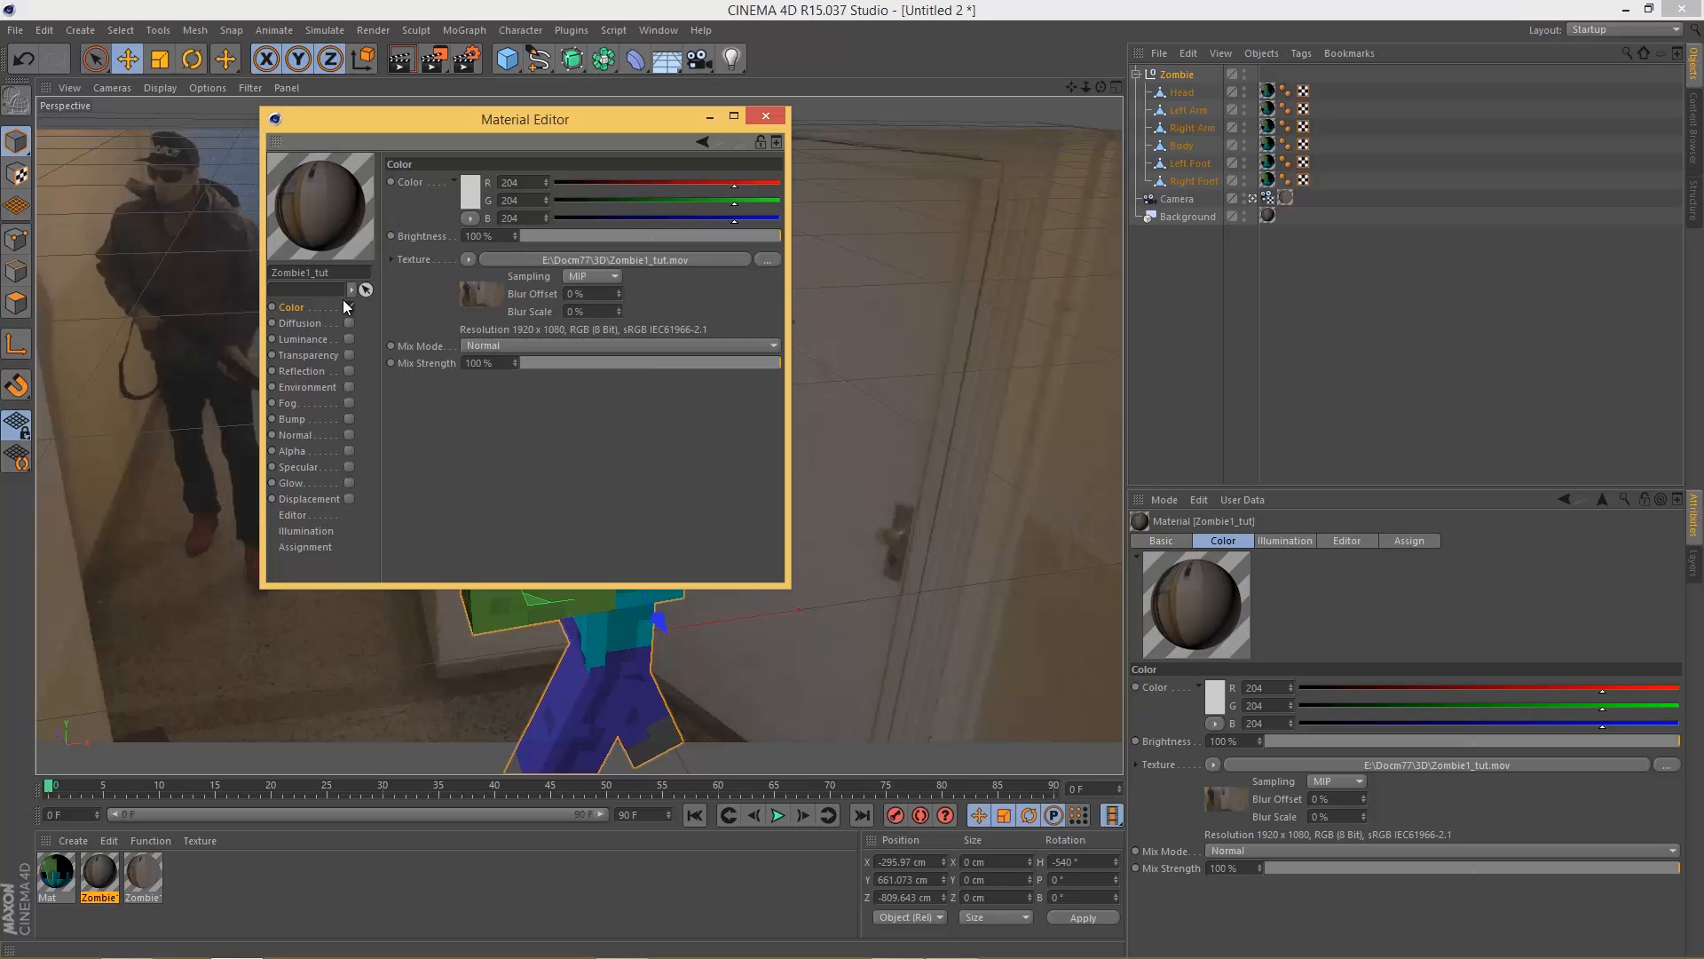
pyautogui.click(550, 261)
pyautogui.click(517, 161)
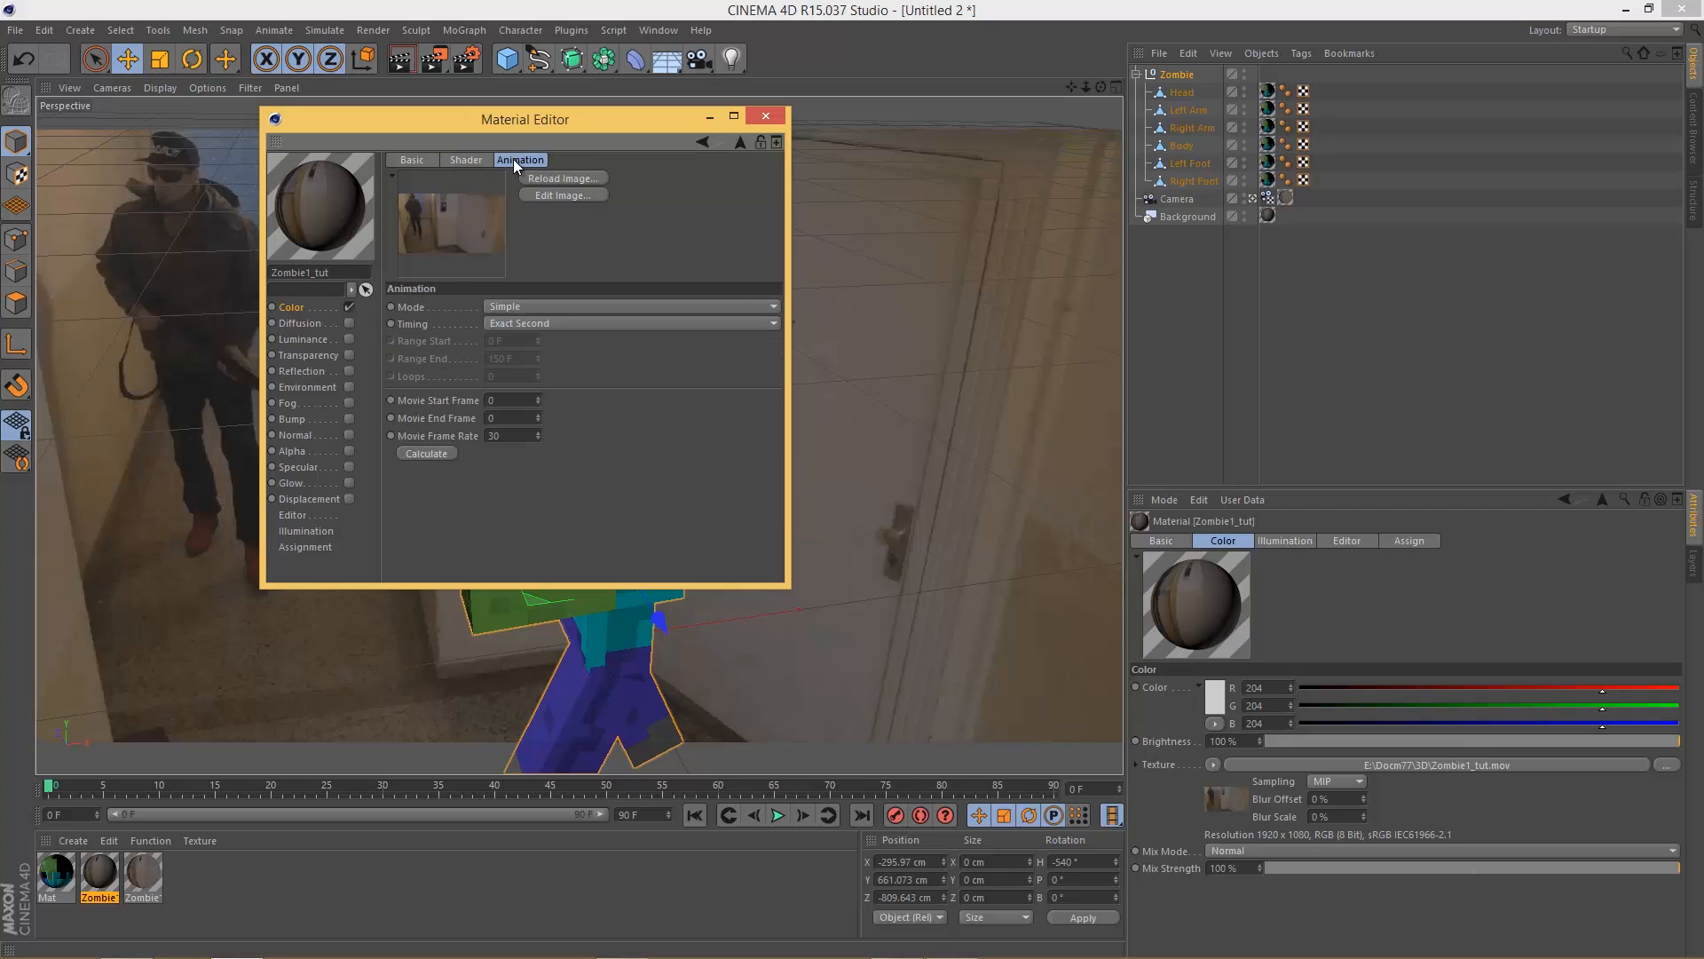
pyautogui.click(519, 325)
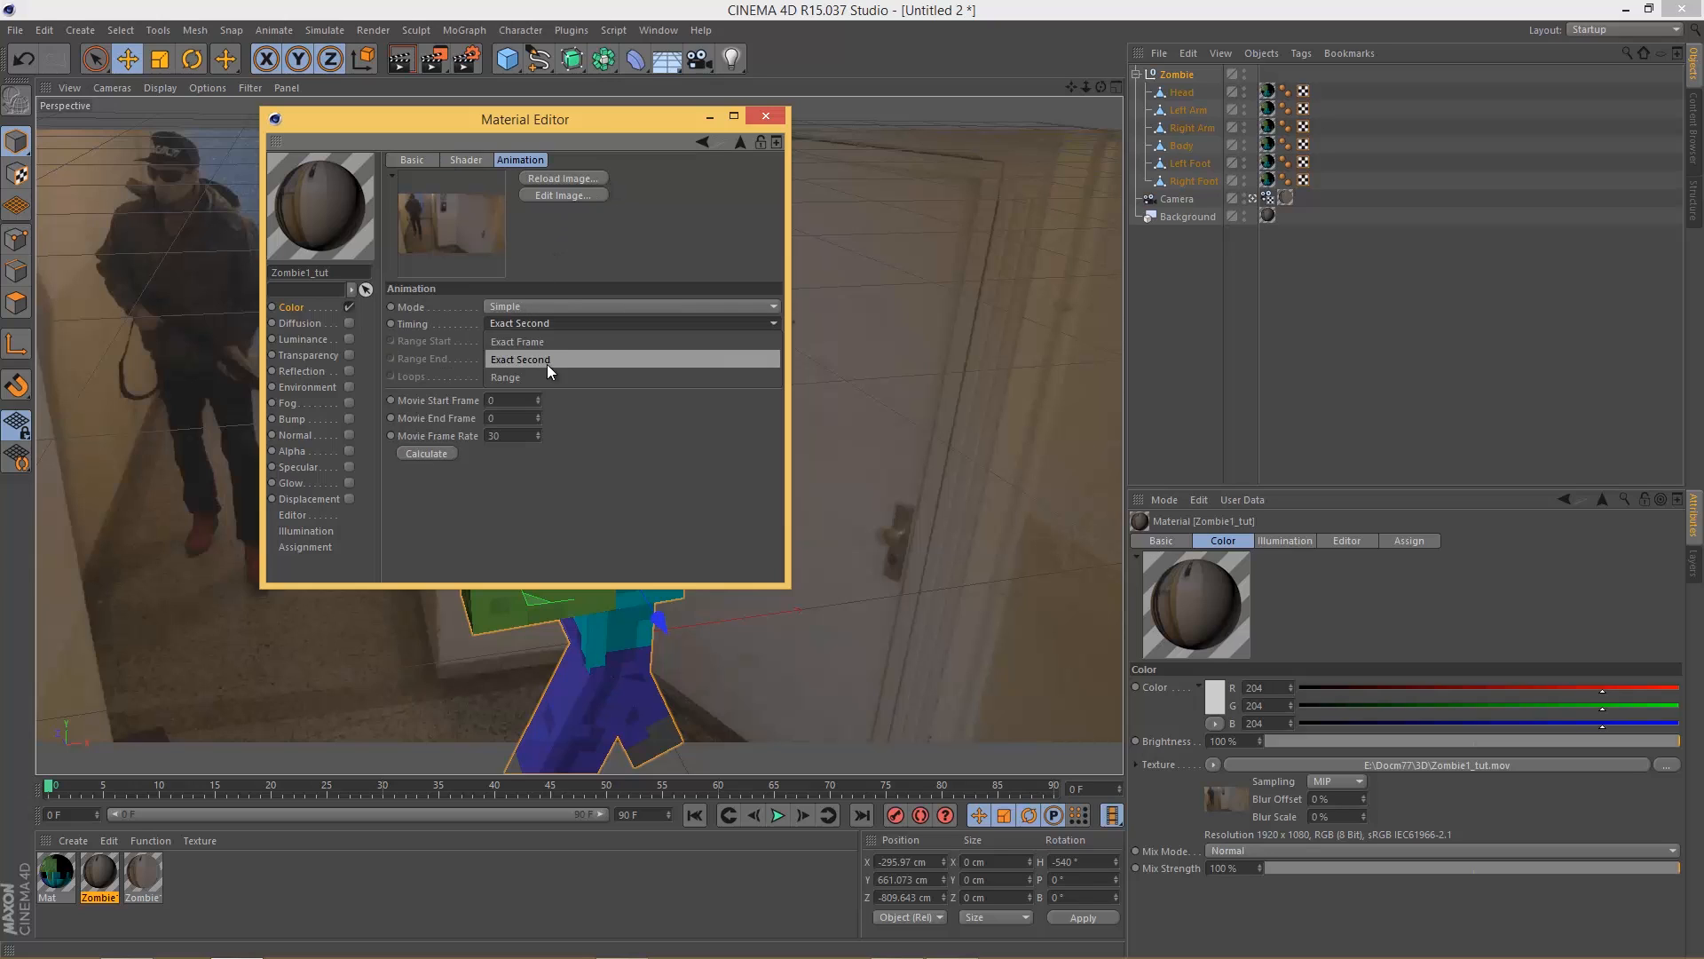
pyautogui.click(546, 359)
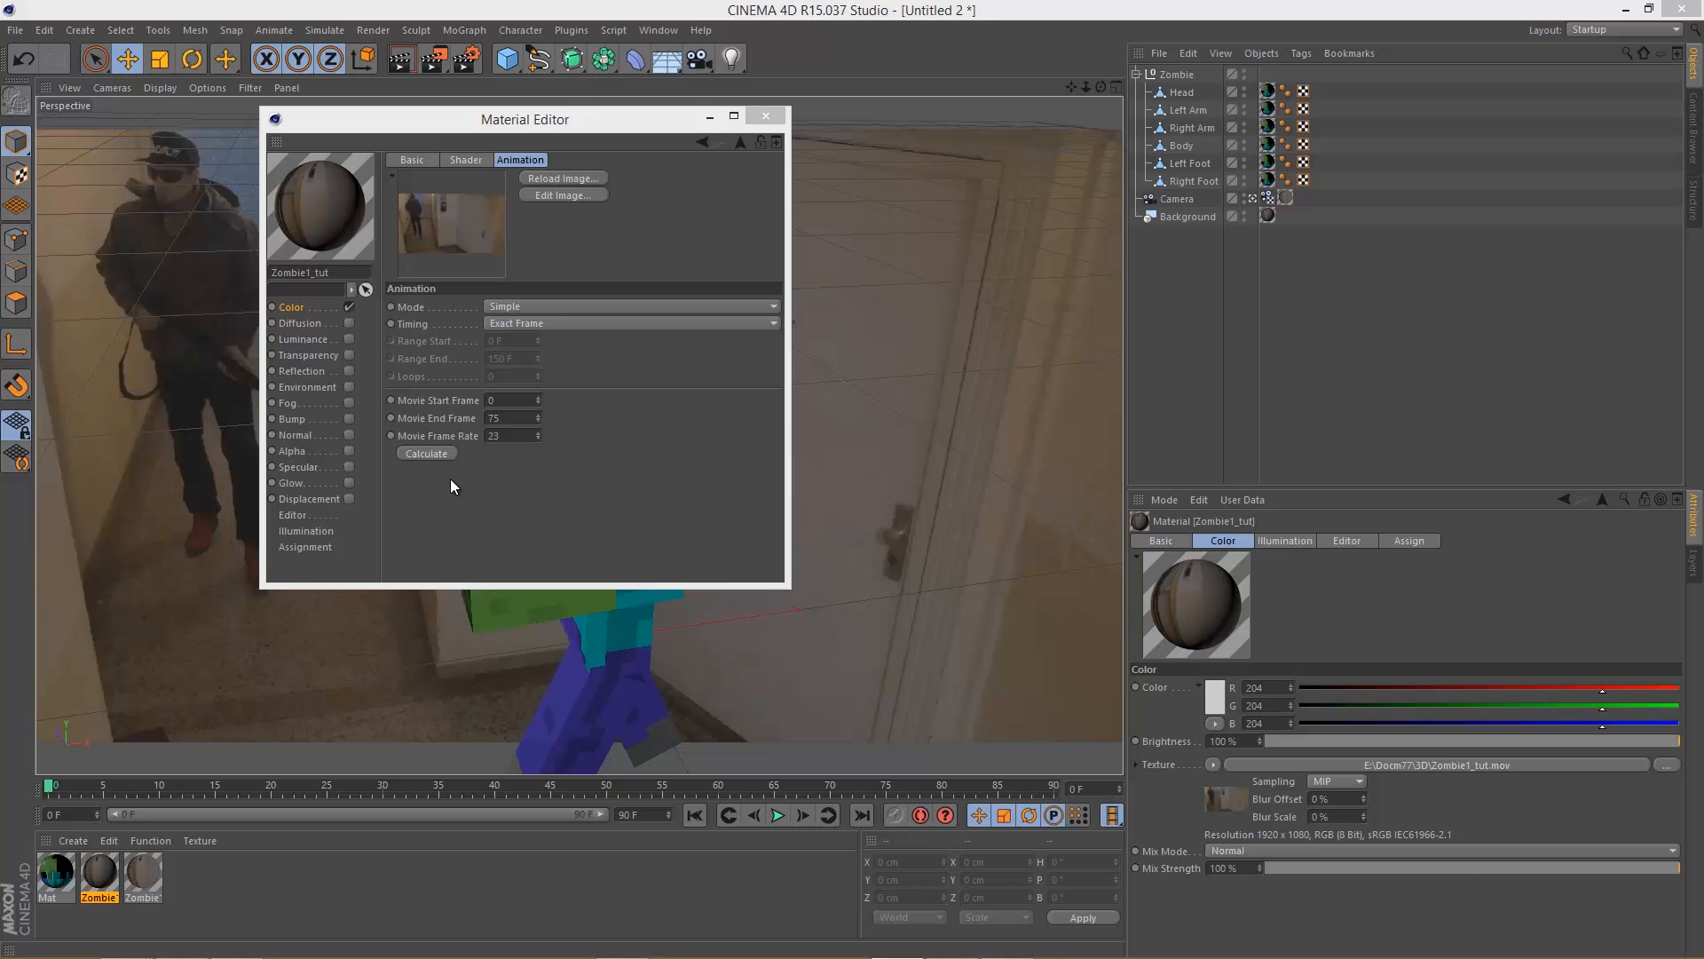
pyautogui.moveTo(664, 123); pyautogui.dragTo(749, 123)
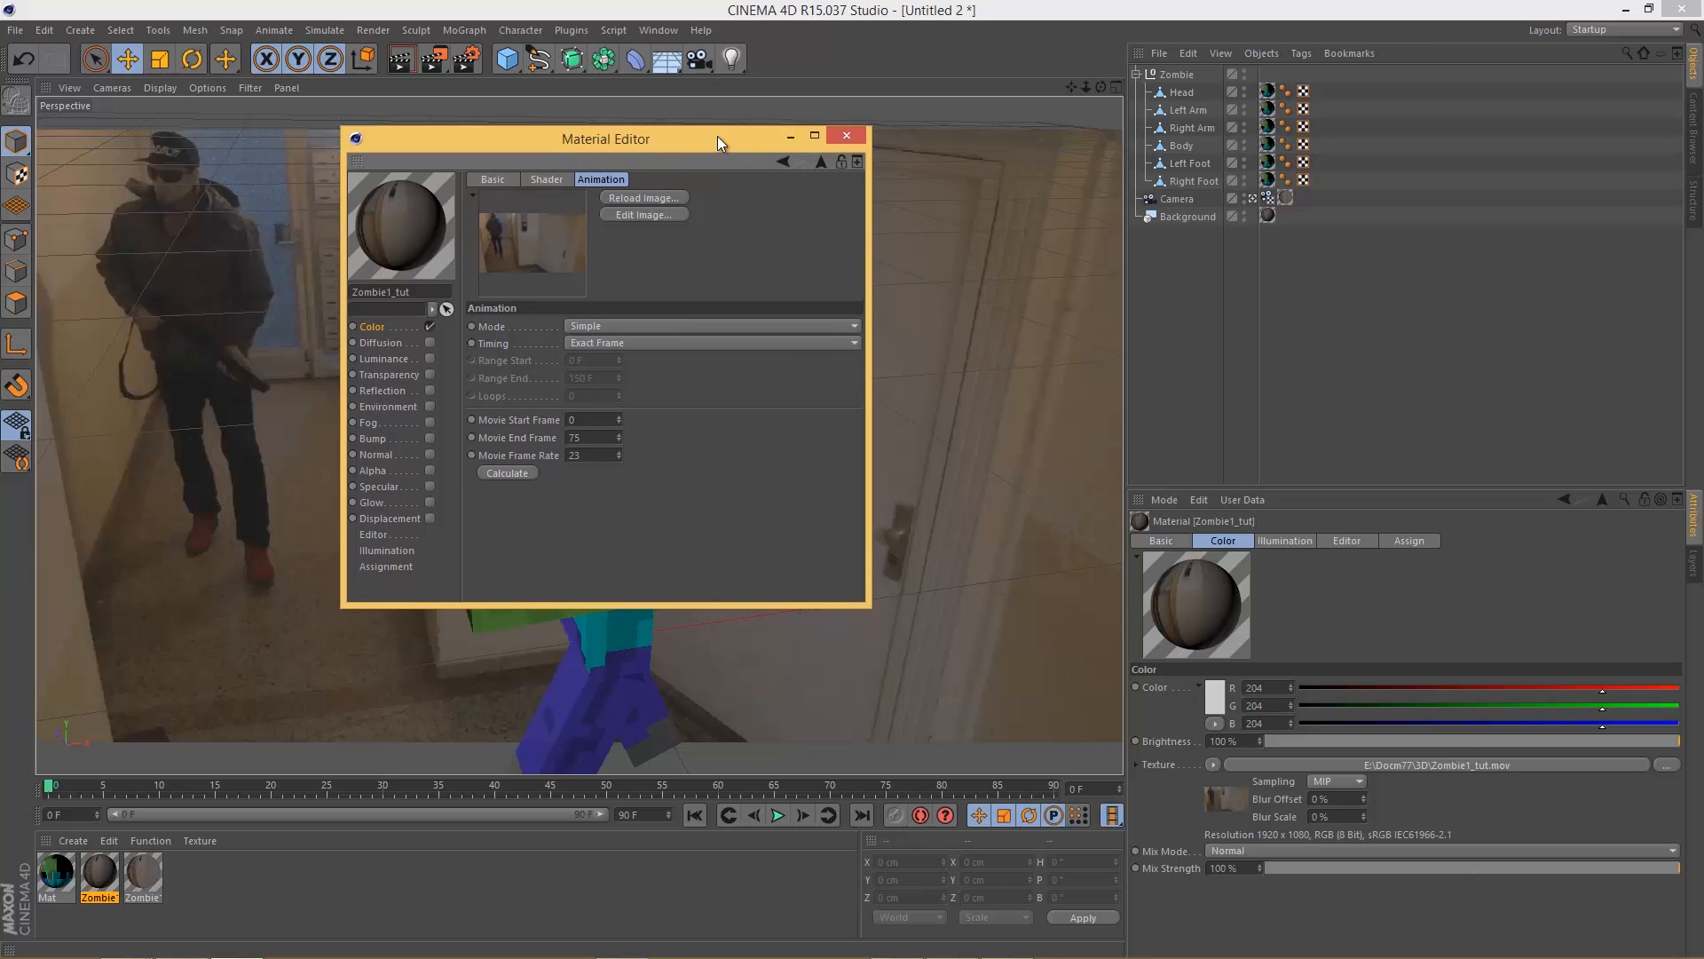
pyautogui.click(848, 118)
# Step: Play the footage in the viewport, pause it, and step forward frame by frame to frame 16
pyautogui.click(778, 815)
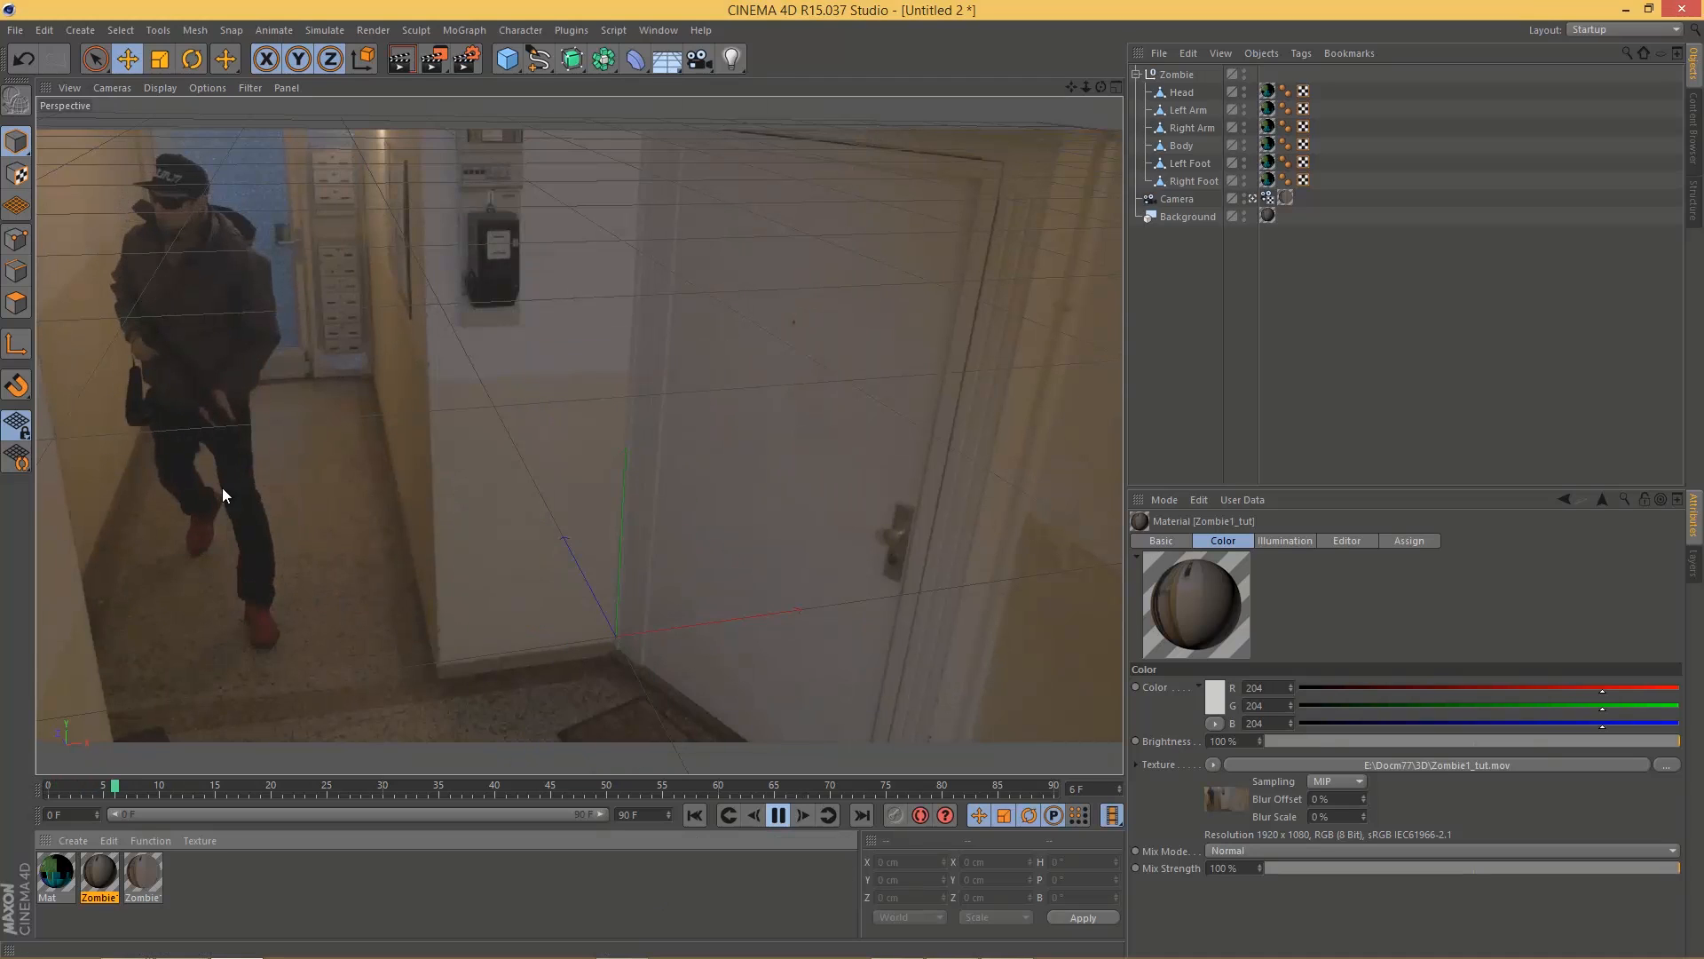
pyautogui.click(779, 815)
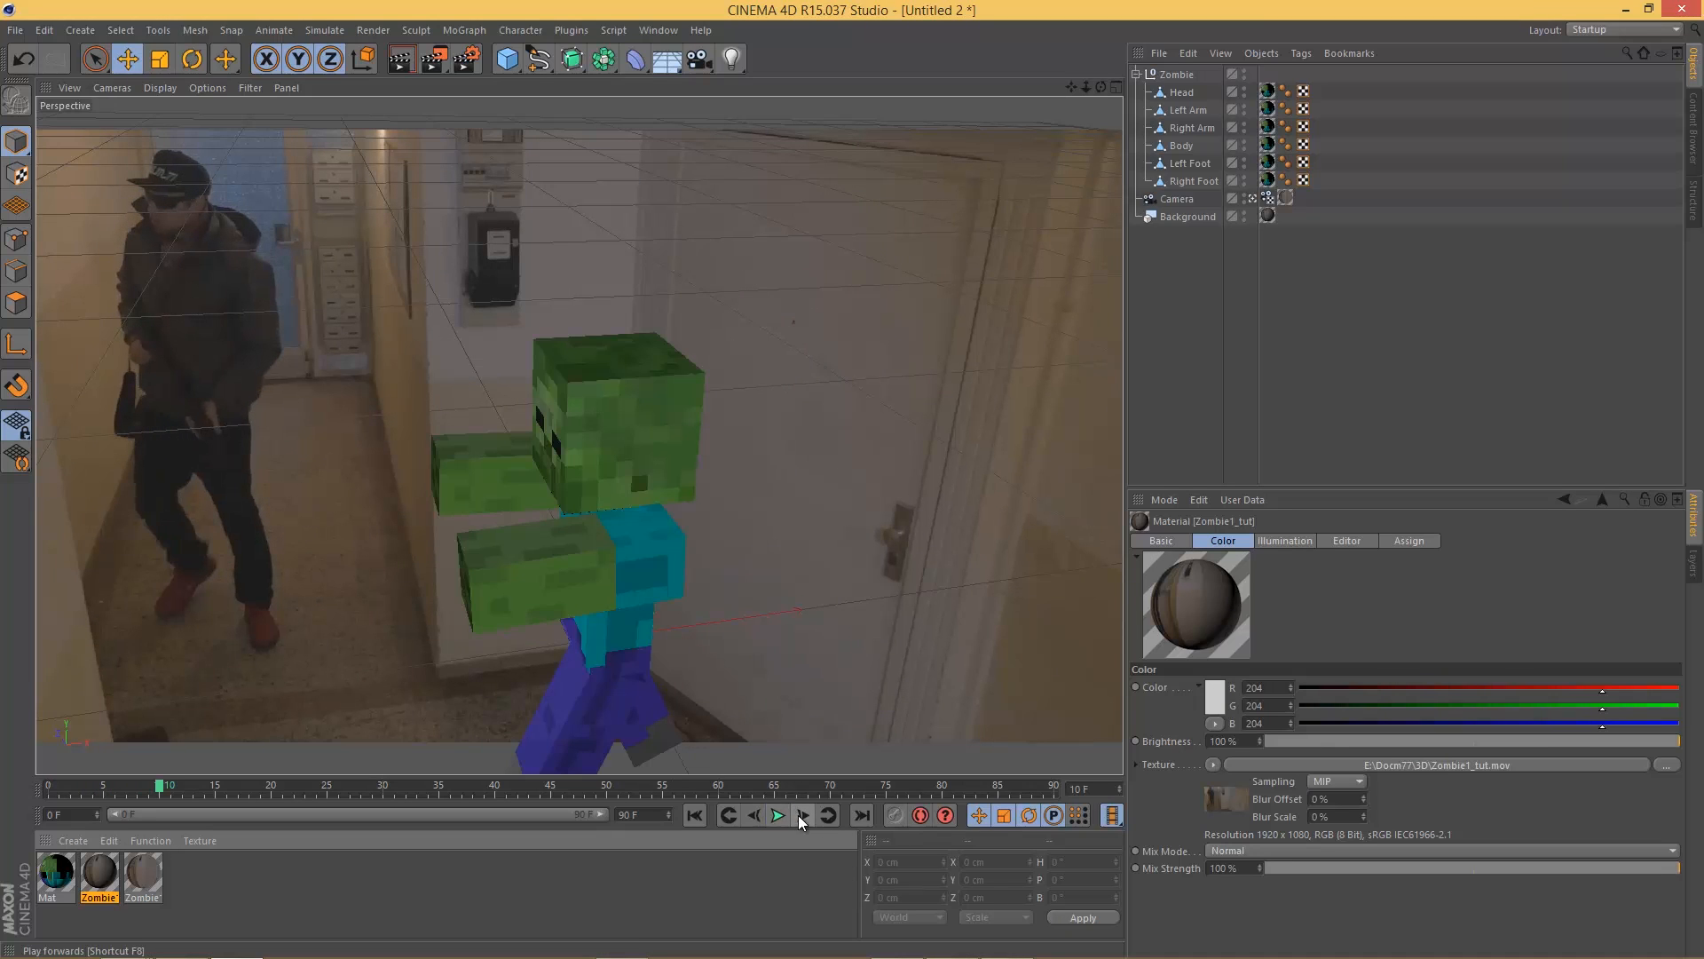
pyautogui.click(797, 815)
pyautogui.click(797, 815)
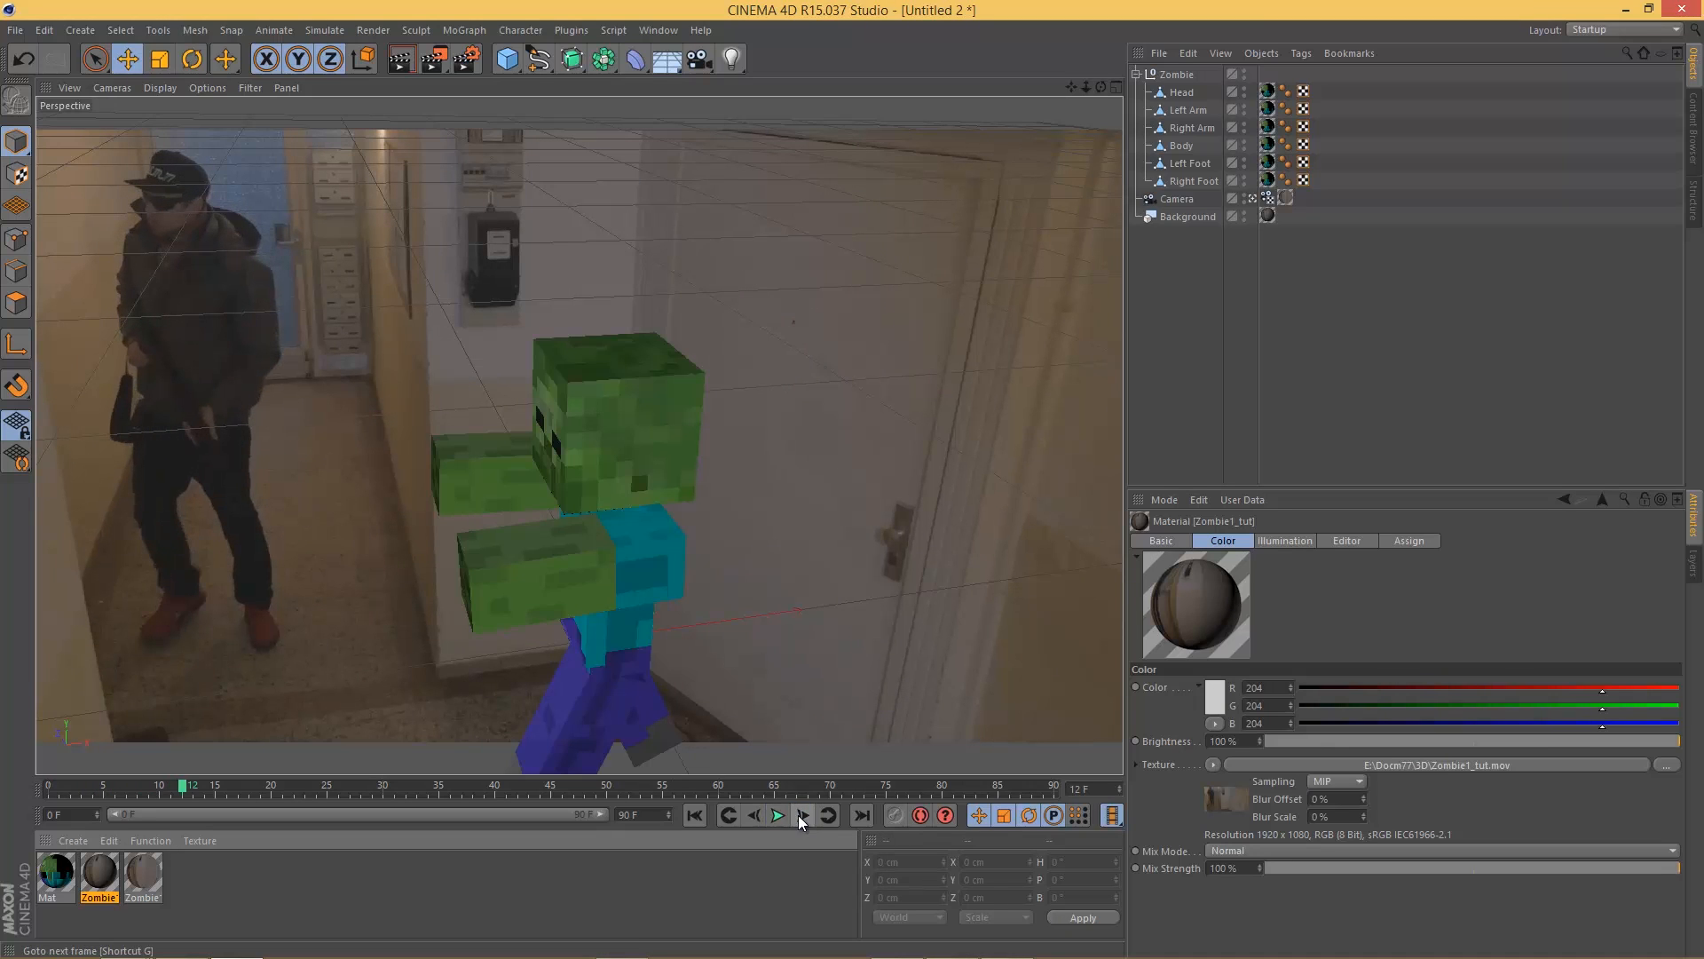
pyautogui.click(797, 815)
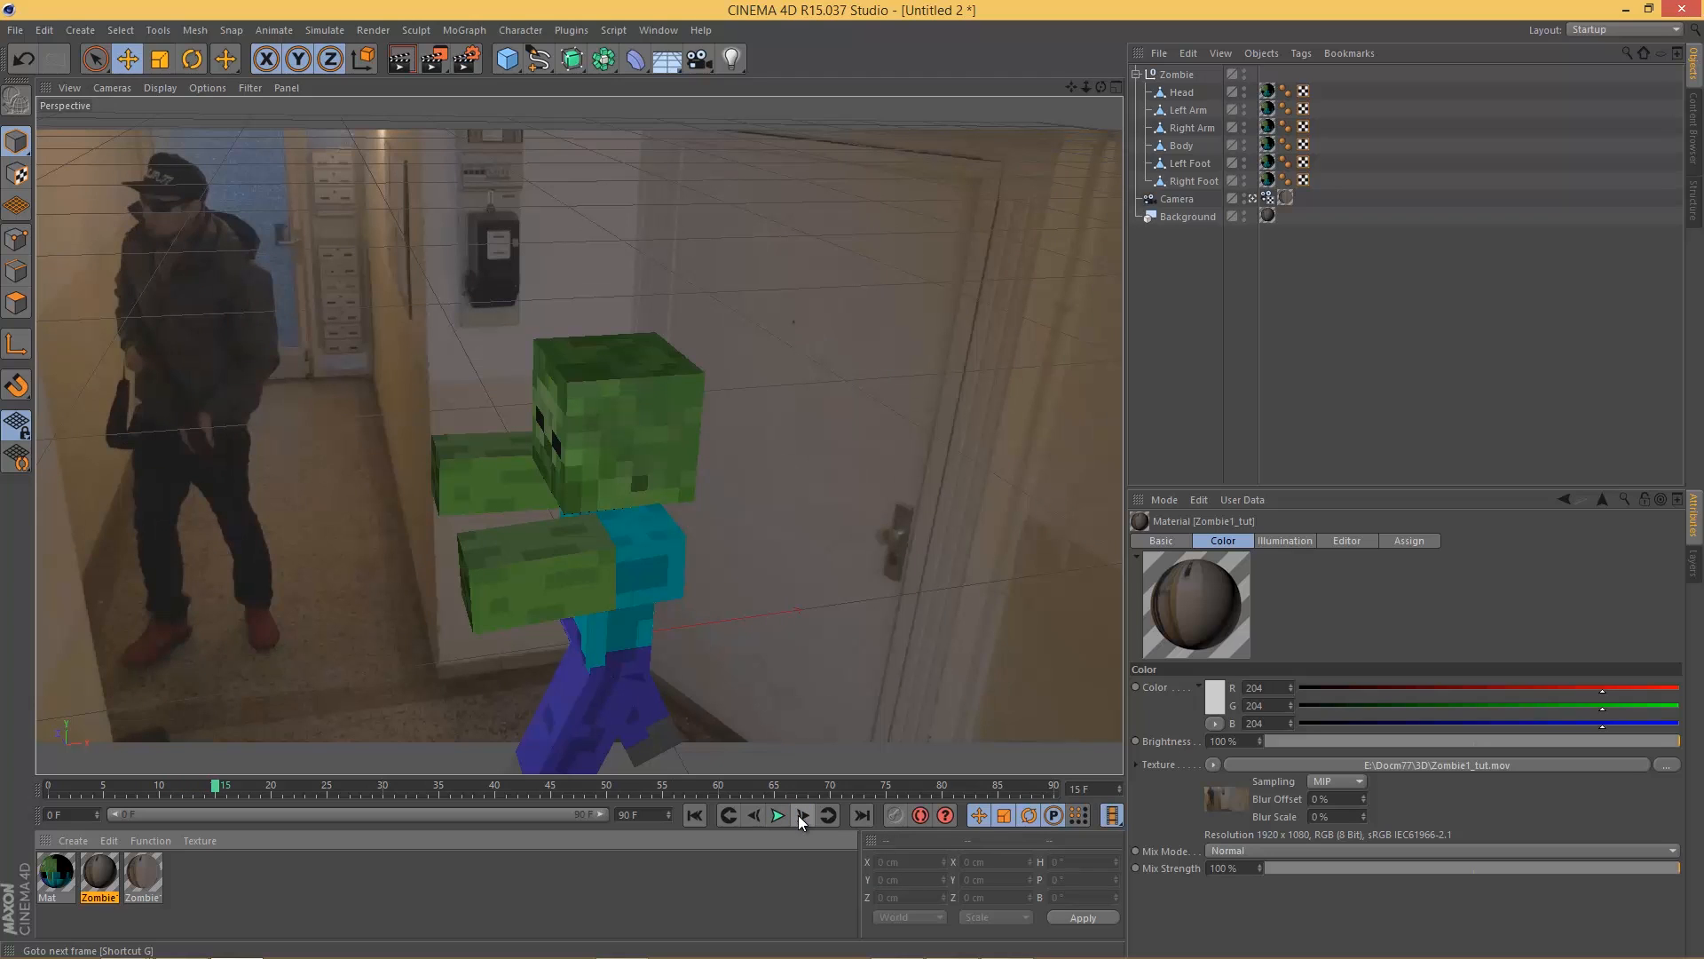
pyautogui.click(800, 816)
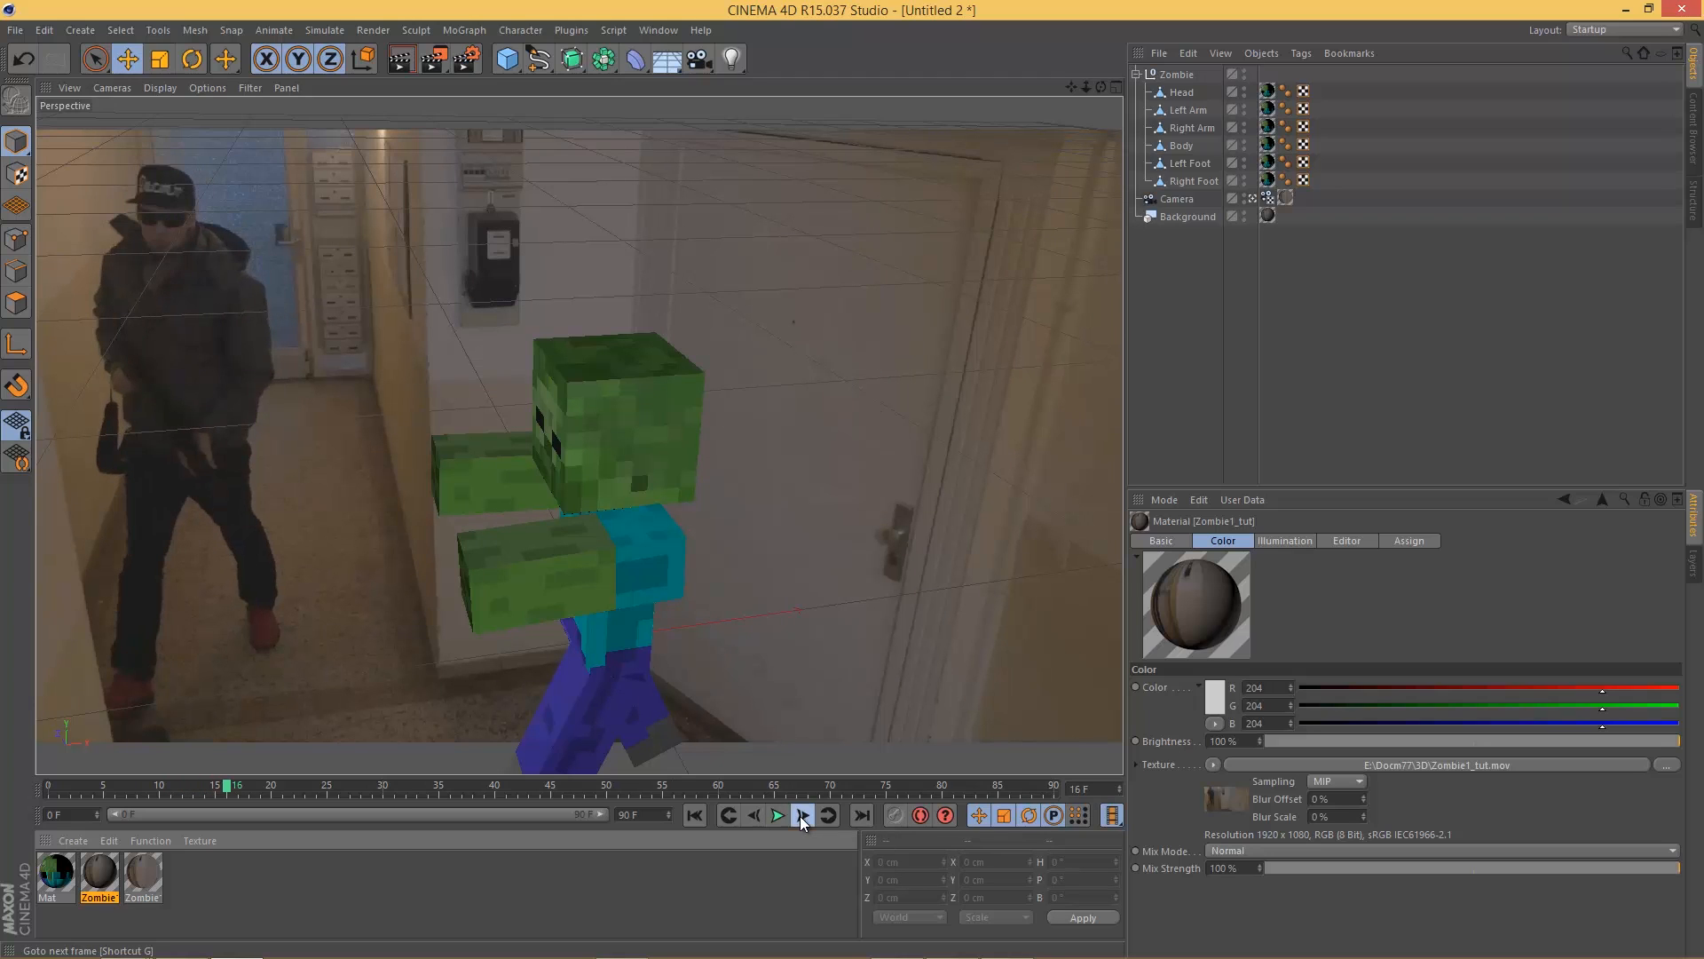
# Step: Step the footage forward frame by frame to frame 28, where the man aims the gun
pyautogui.click(801, 817)
pyautogui.click(801, 817)
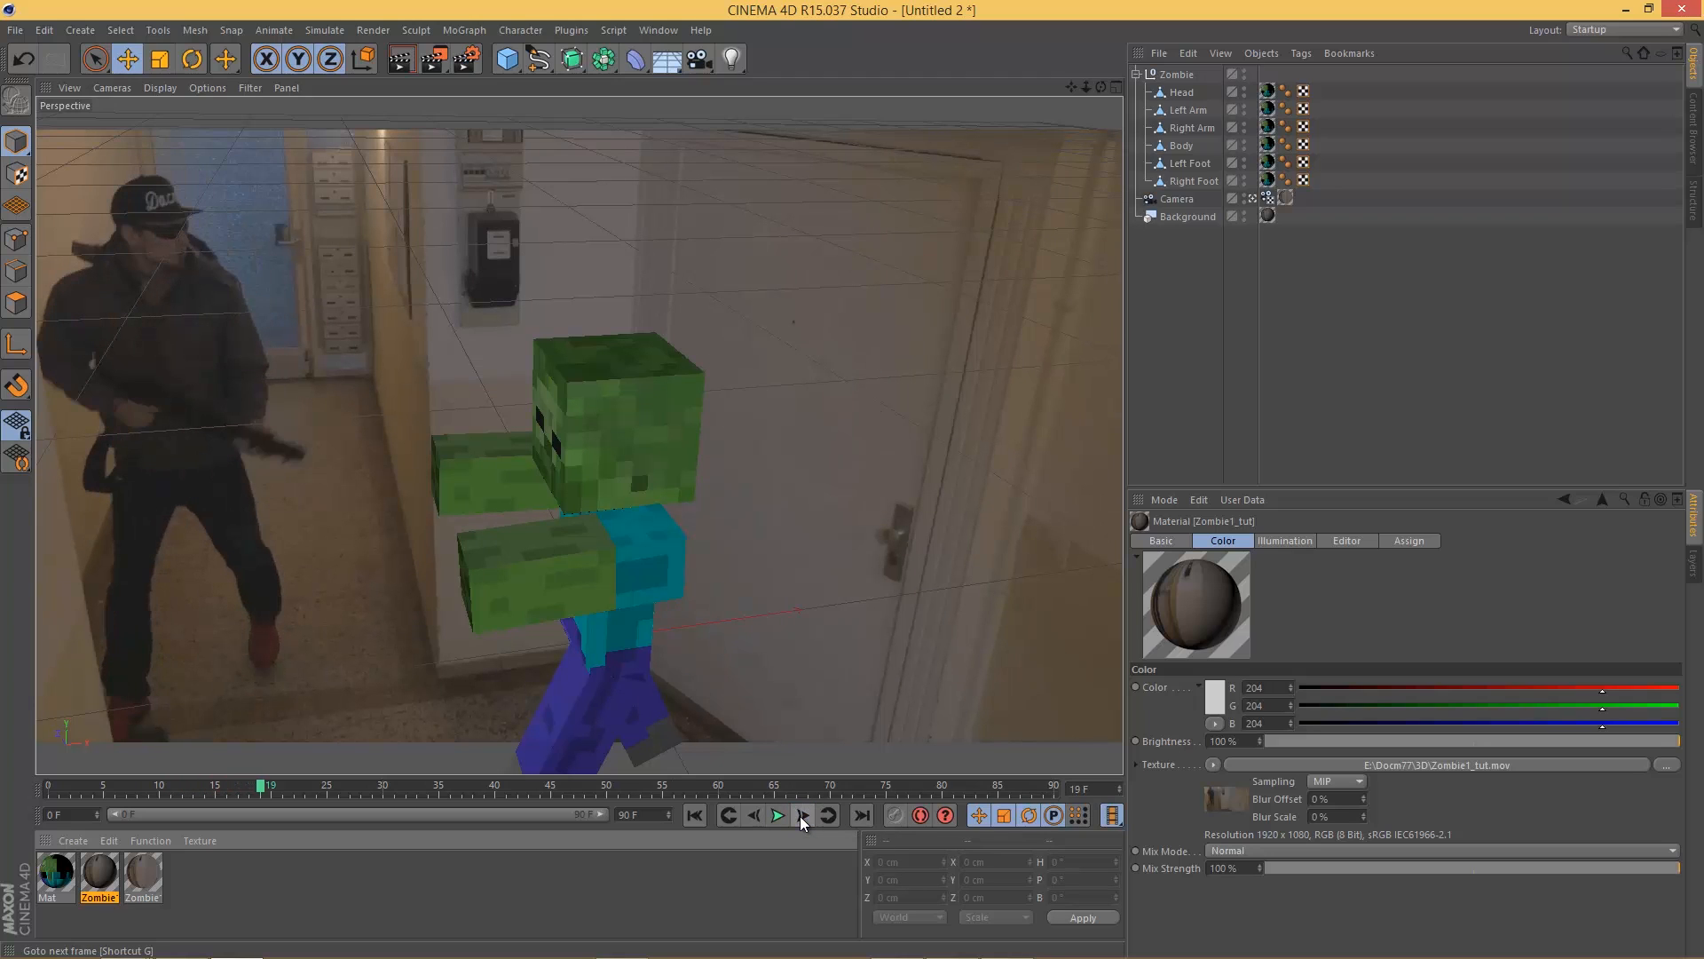
pyautogui.click(801, 816)
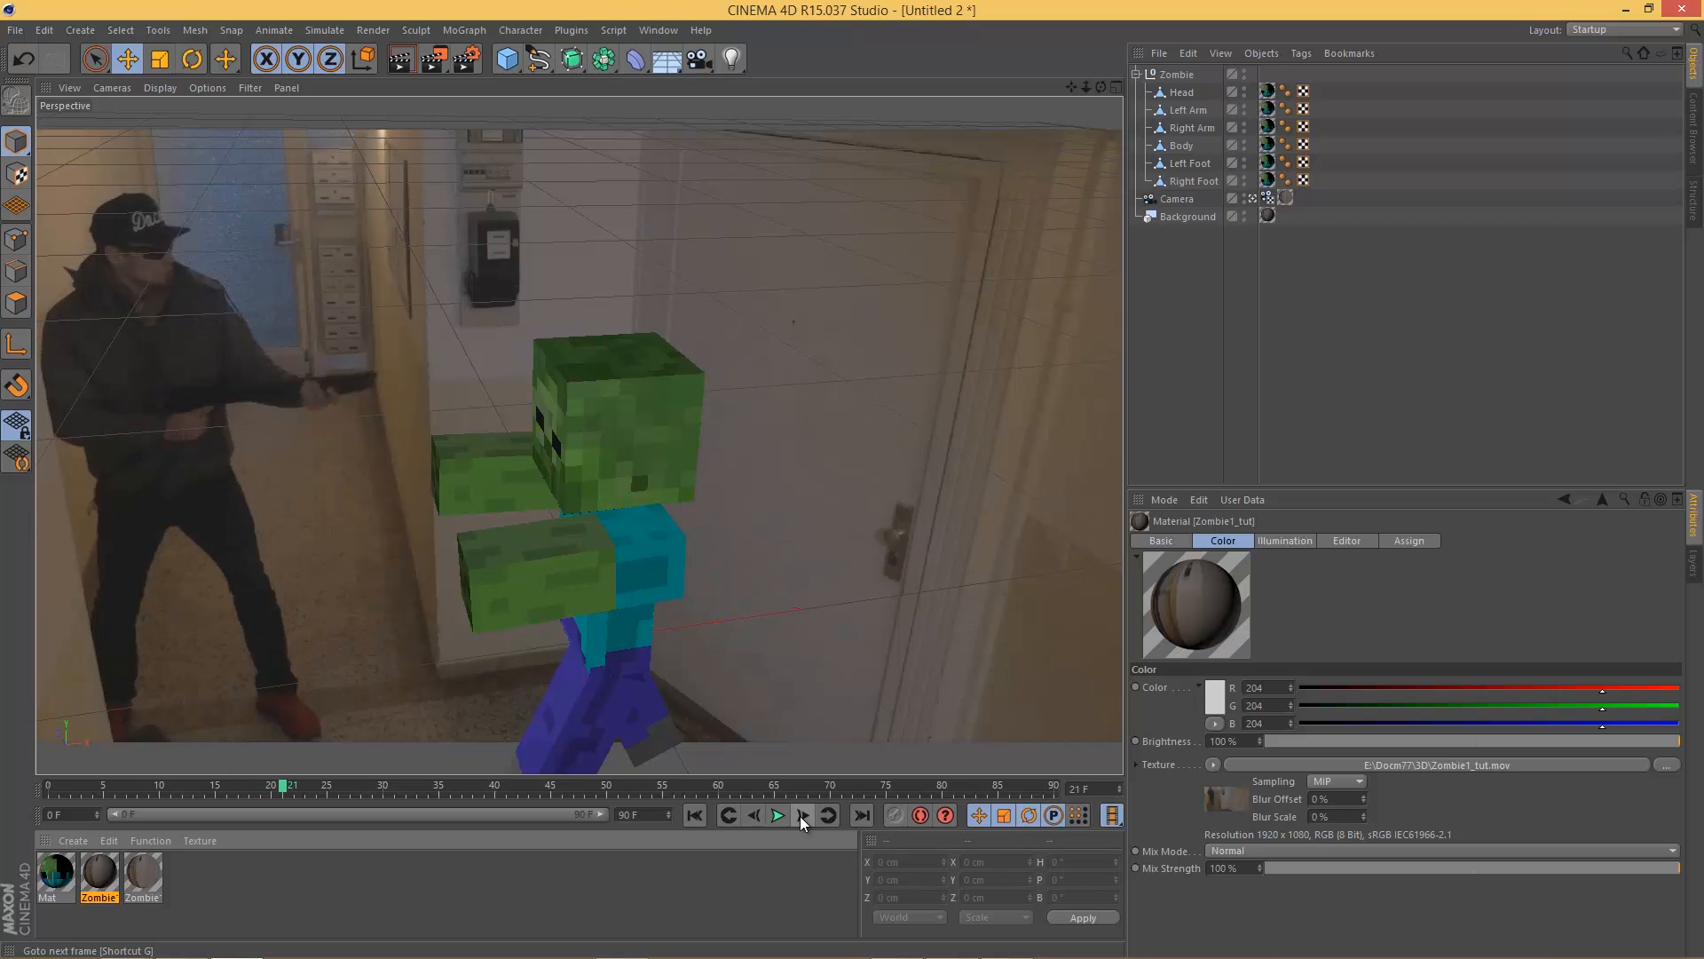
pyautogui.click(800, 816)
pyautogui.click(800, 817)
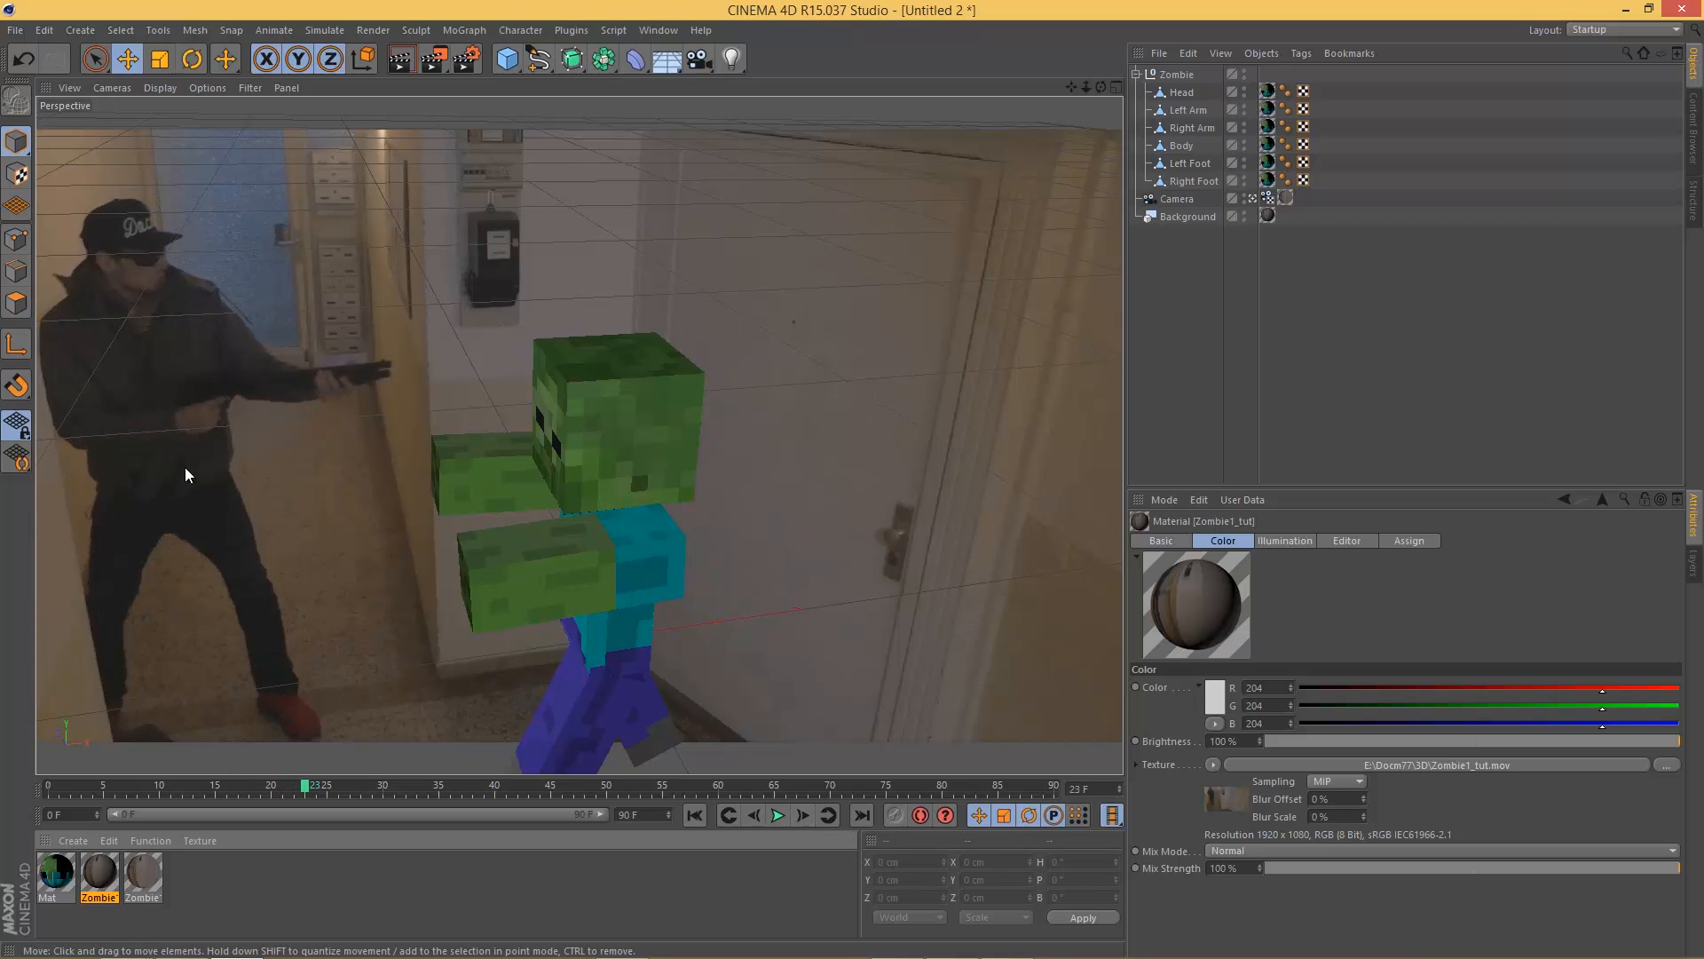
pyautogui.click(800, 816)
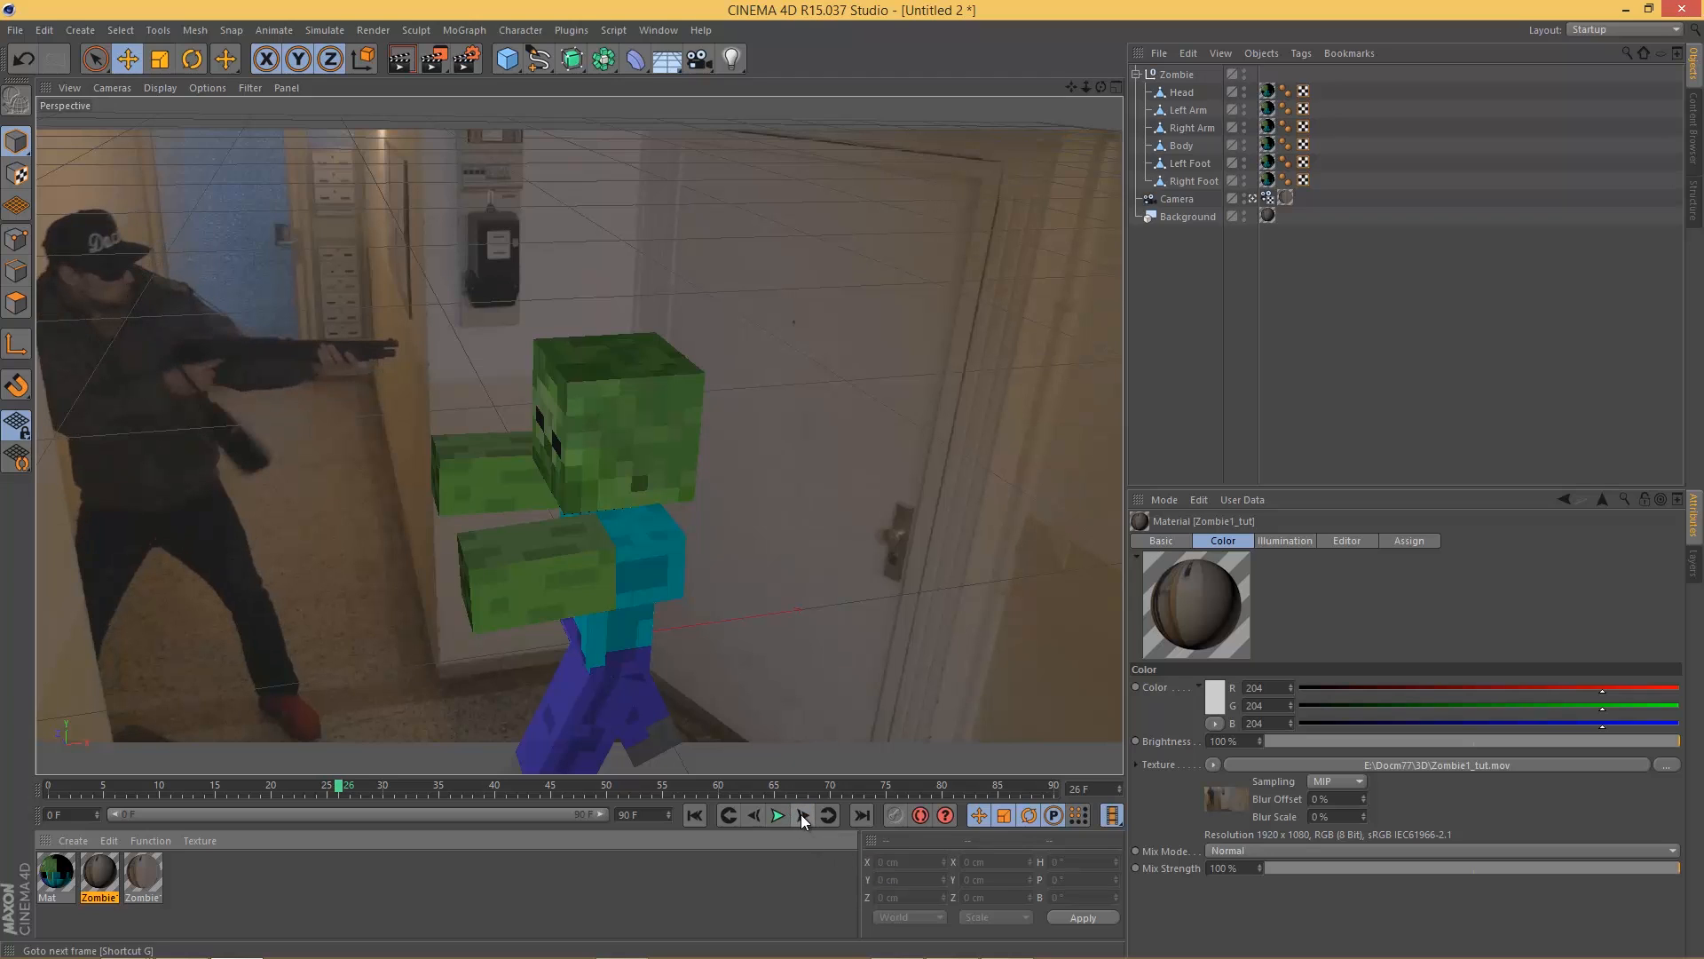
pyautogui.click(802, 817)
pyautogui.click(803, 817)
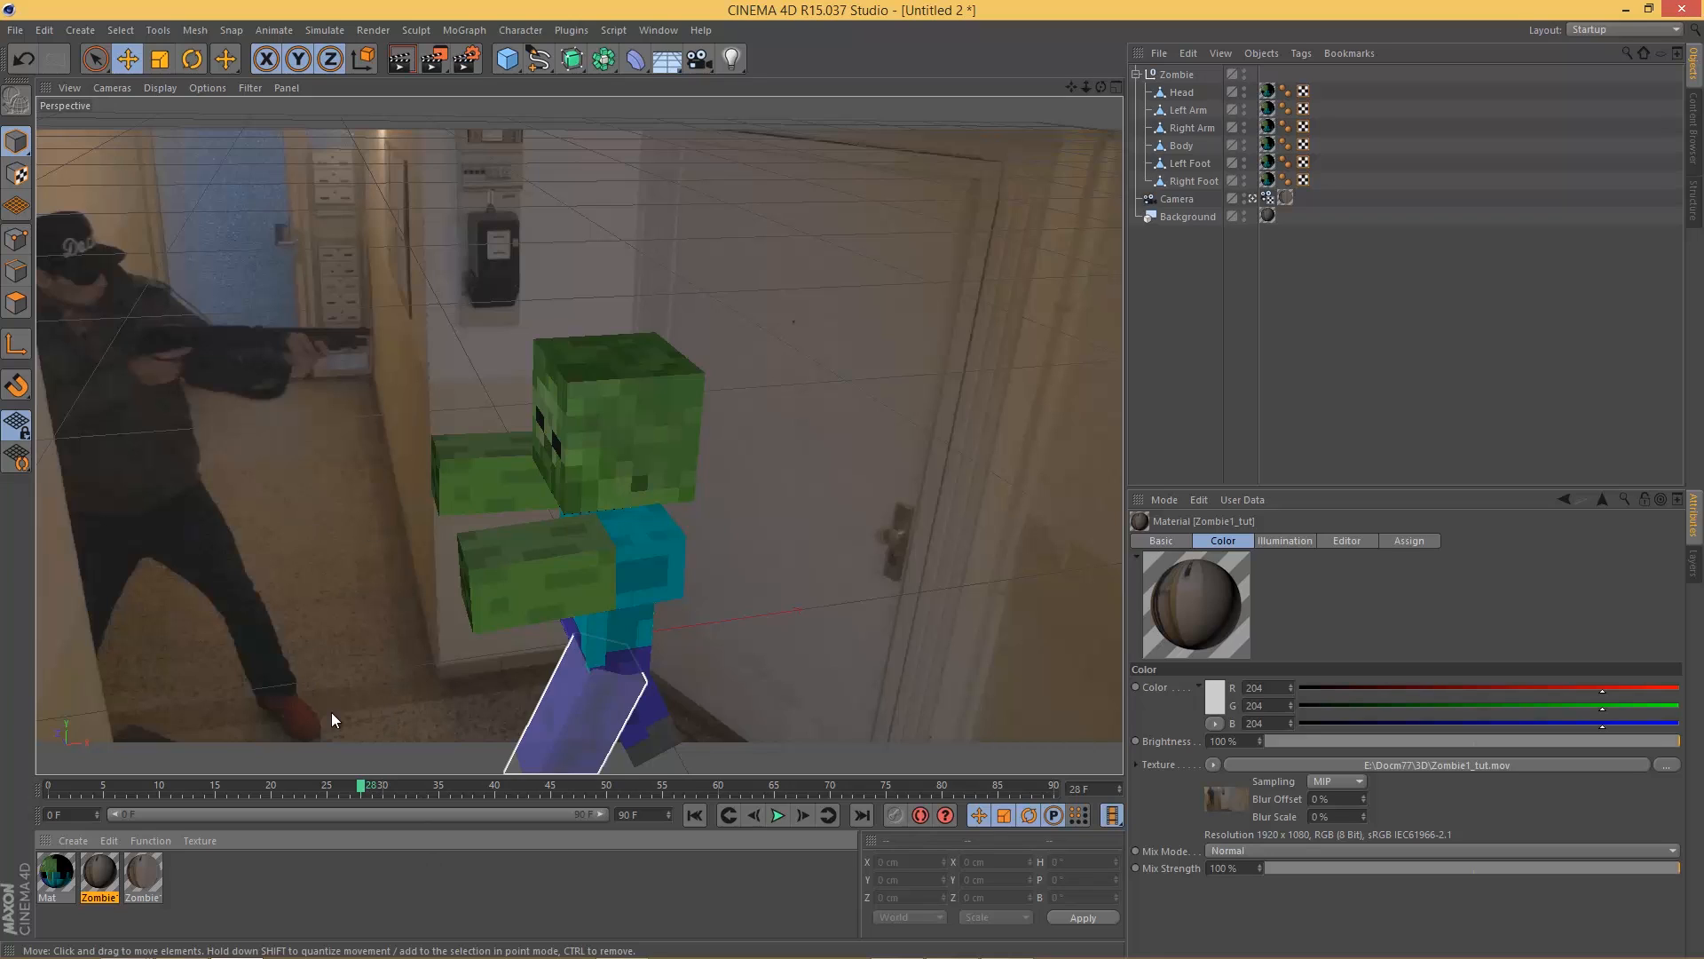
# Step: At frame 28, rotate the whole zombie to a heading of about -560°, move it to about X -328 cm, Z -798 cm, and keyframe it
pyautogui.click(1136, 73)
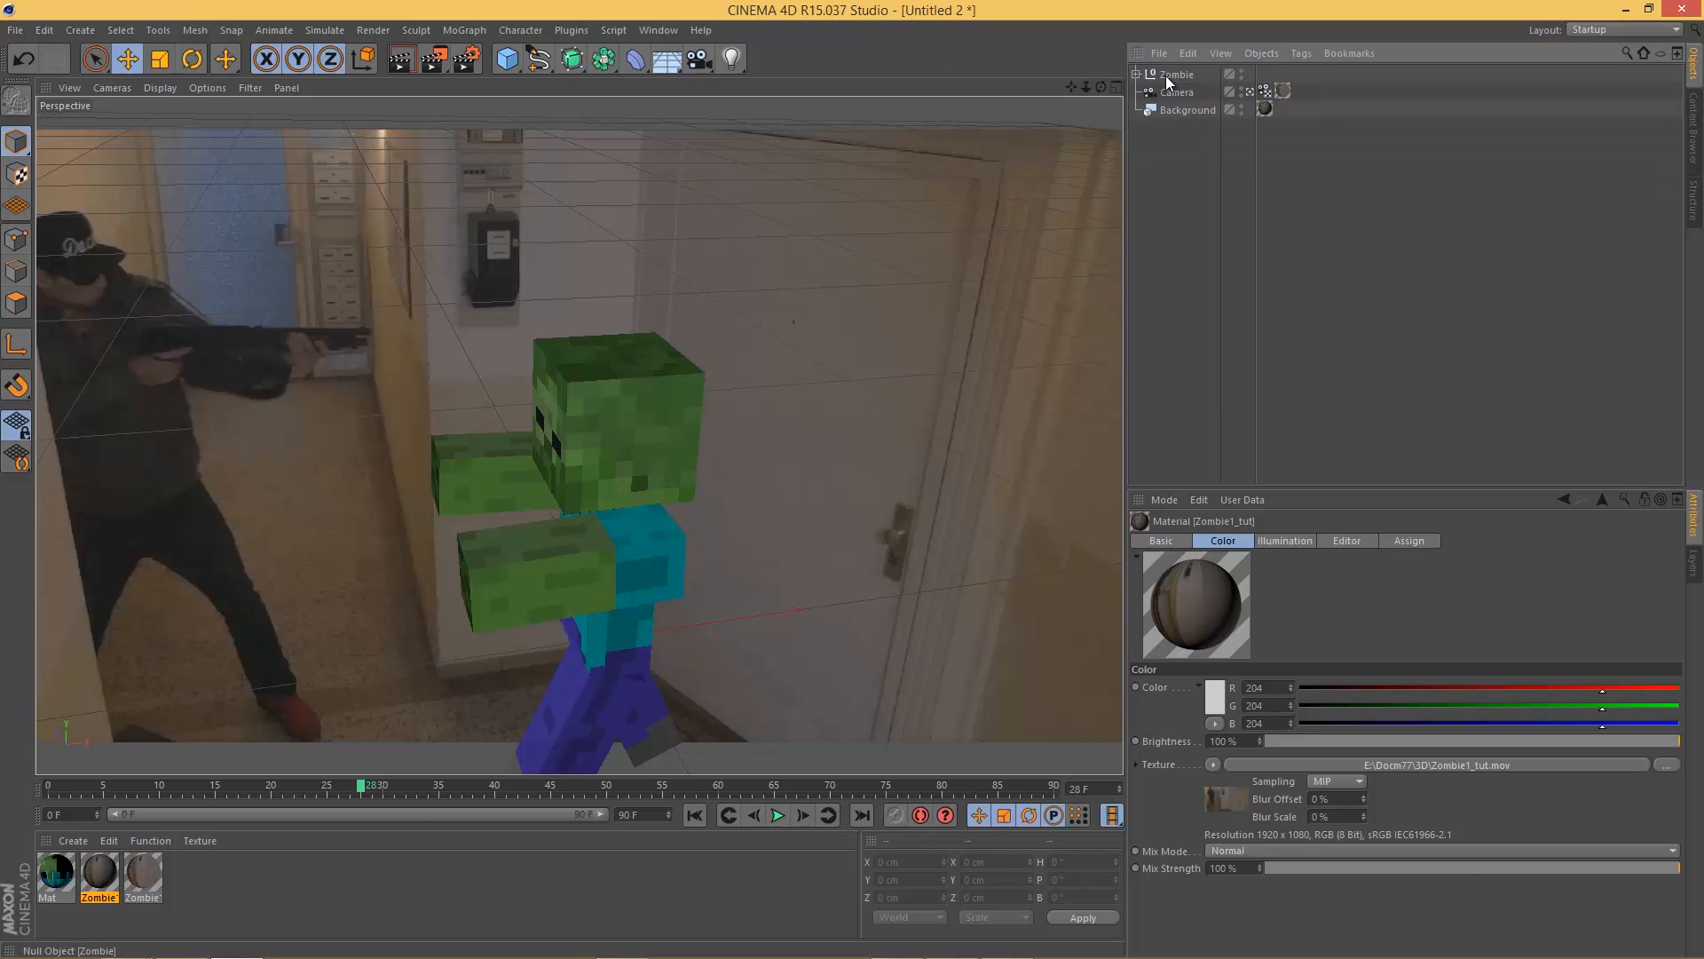
pyautogui.click(1166, 79)
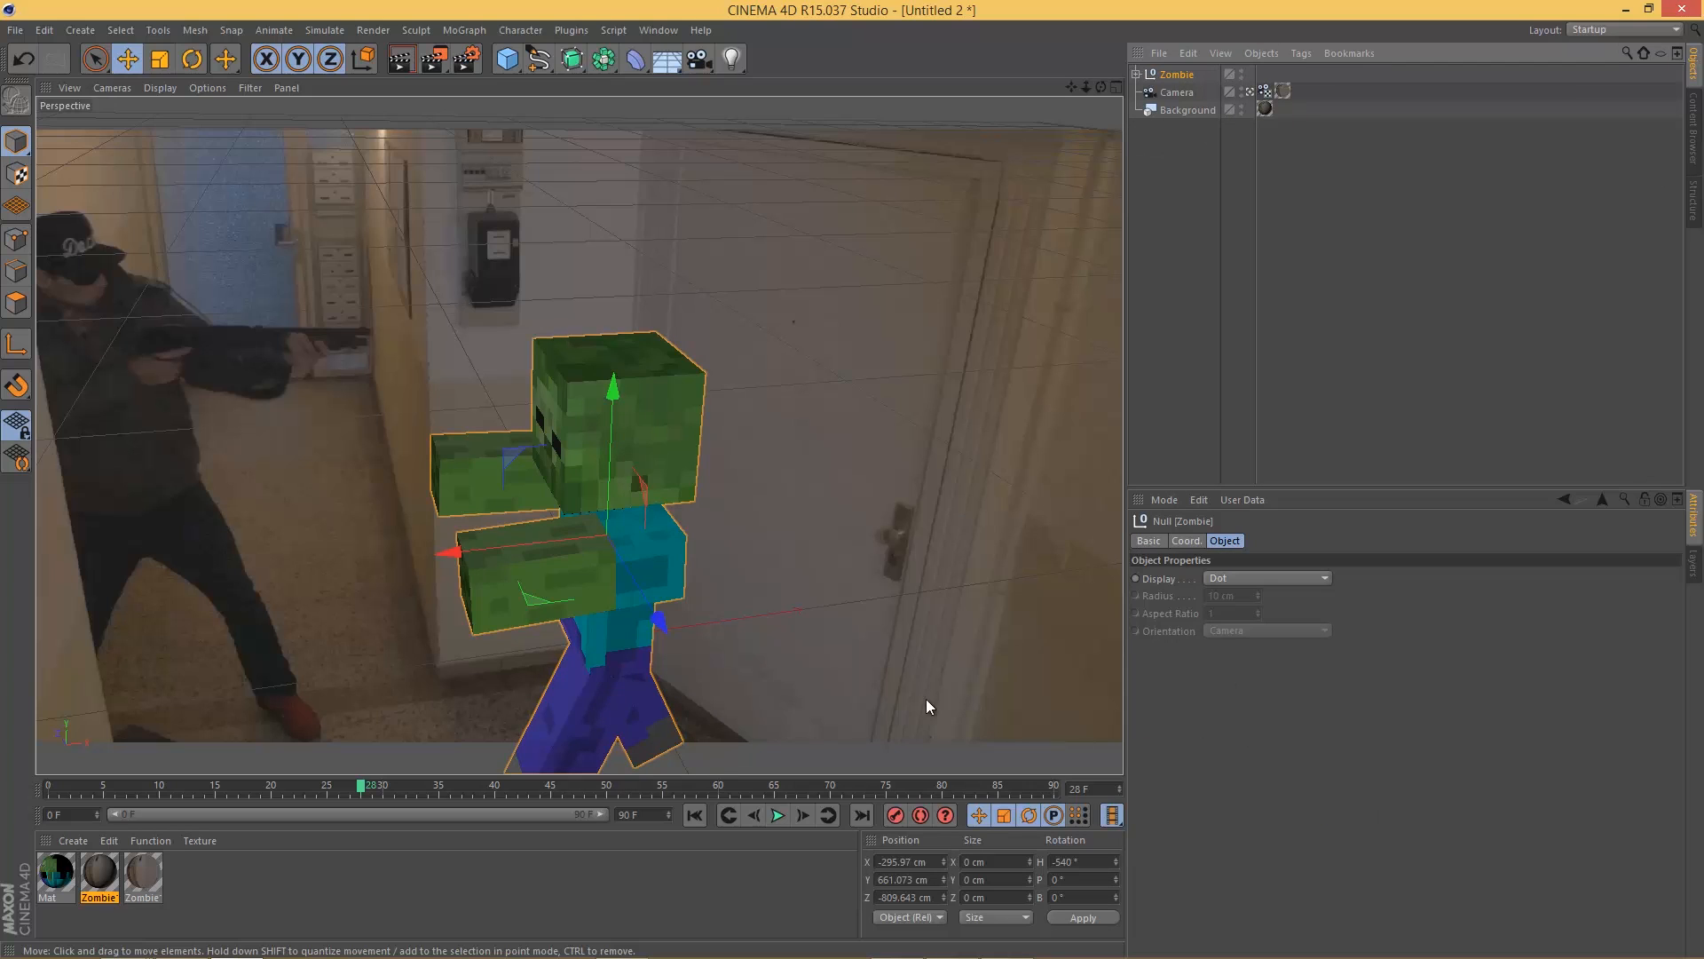
pyautogui.press('r')
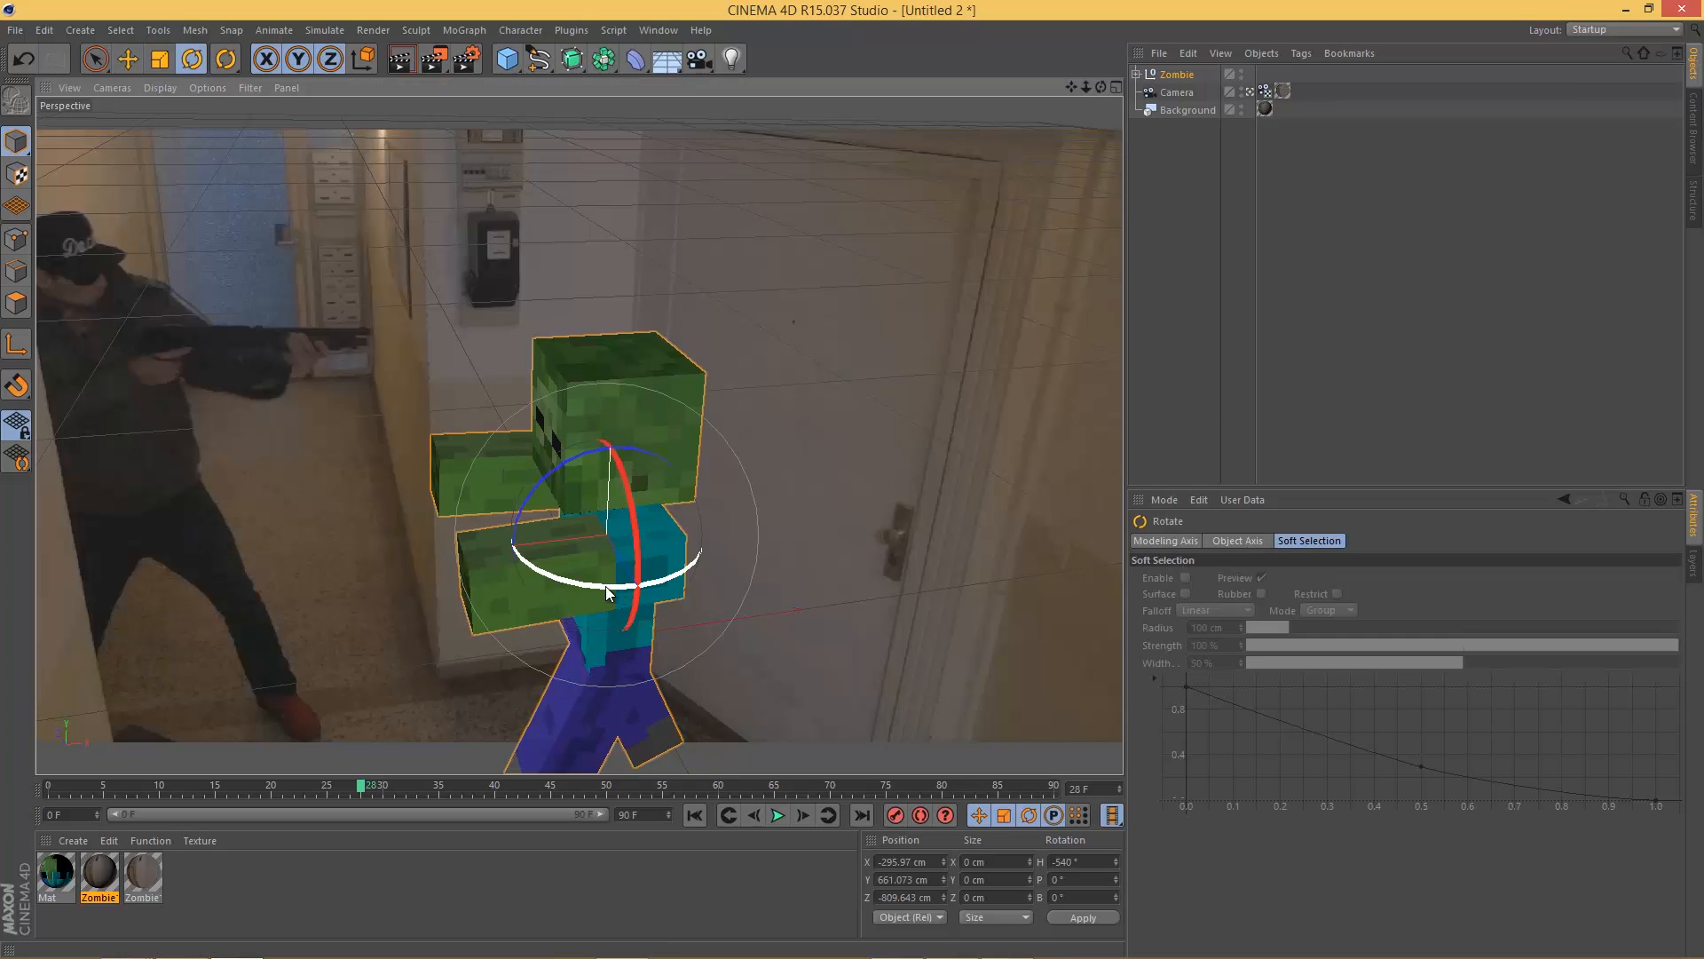
pyautogui.moveTo(600, 593); pyautogui.dragTo(577, 593)
pyautogui.press('e')
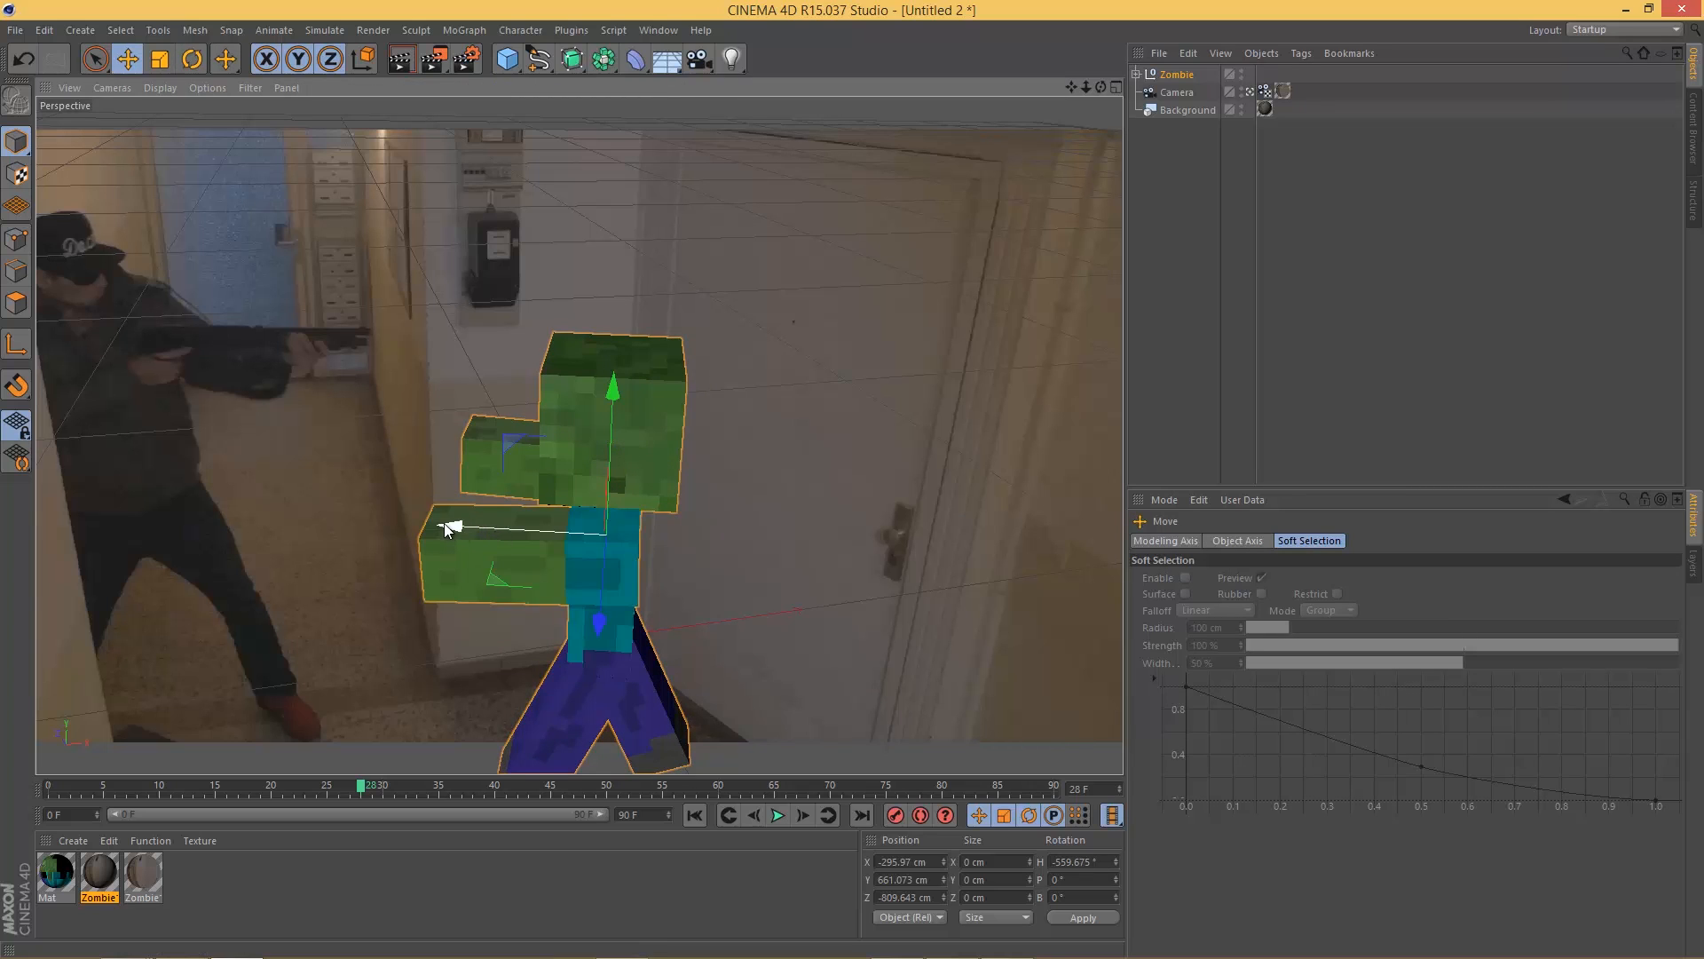
pyautogui.moveTo(435, 531); pyautogui.dragTo(365, 519)
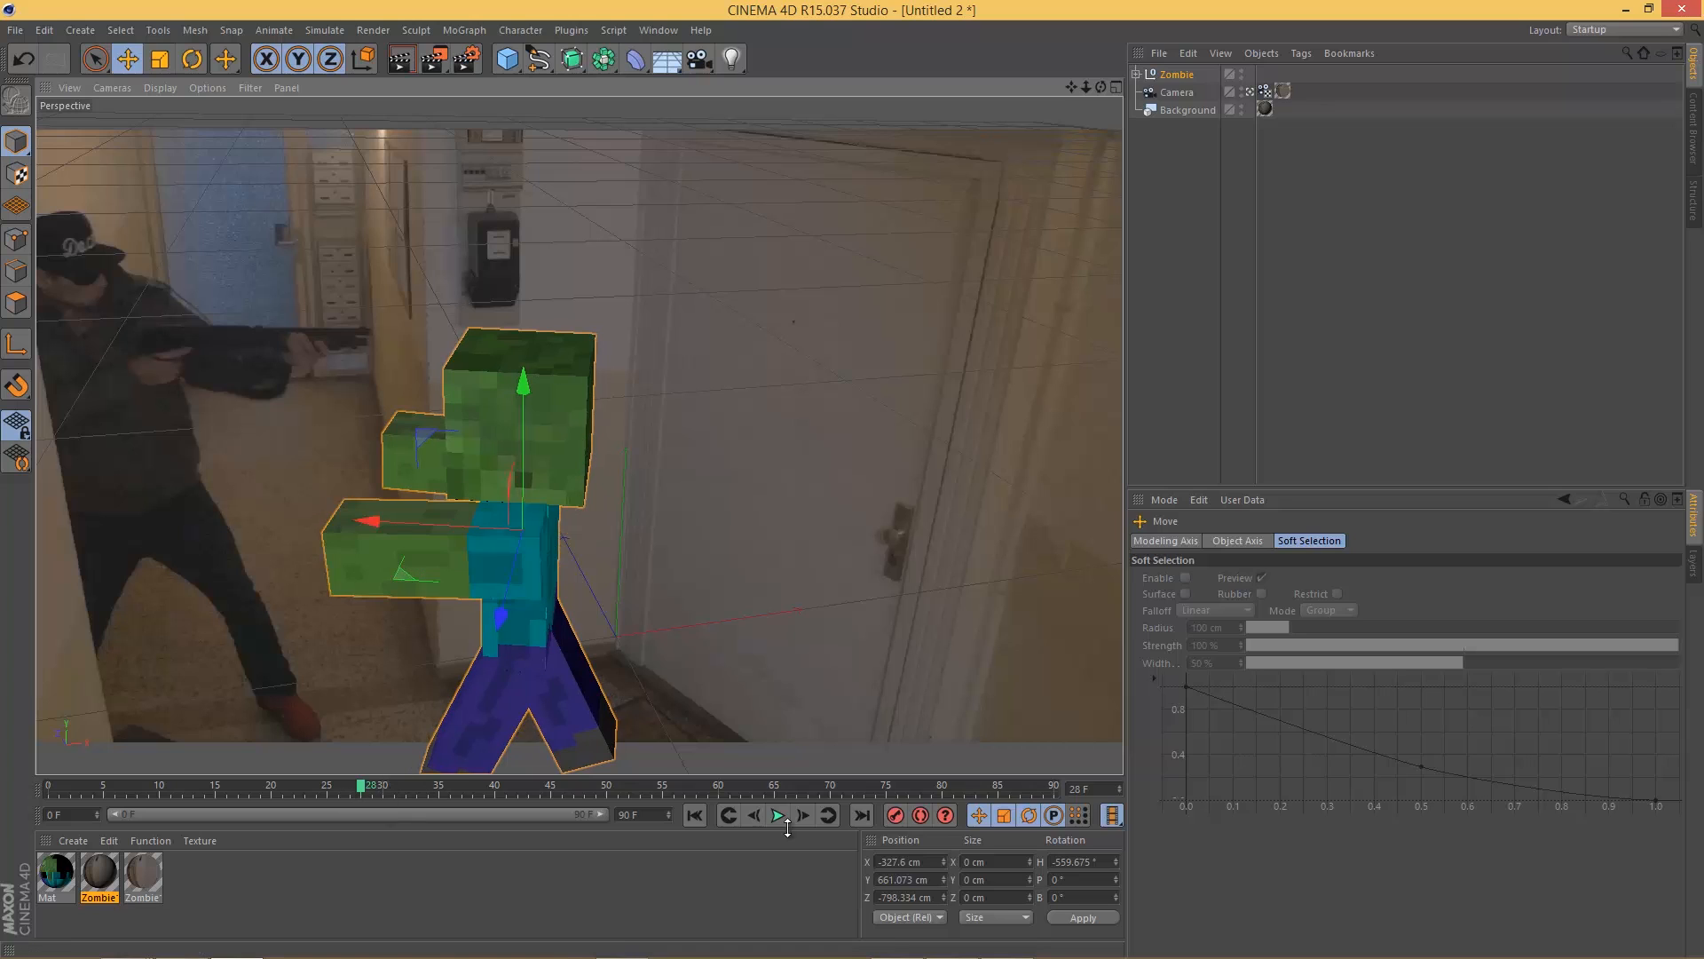
pyautogui.click(896, 817)
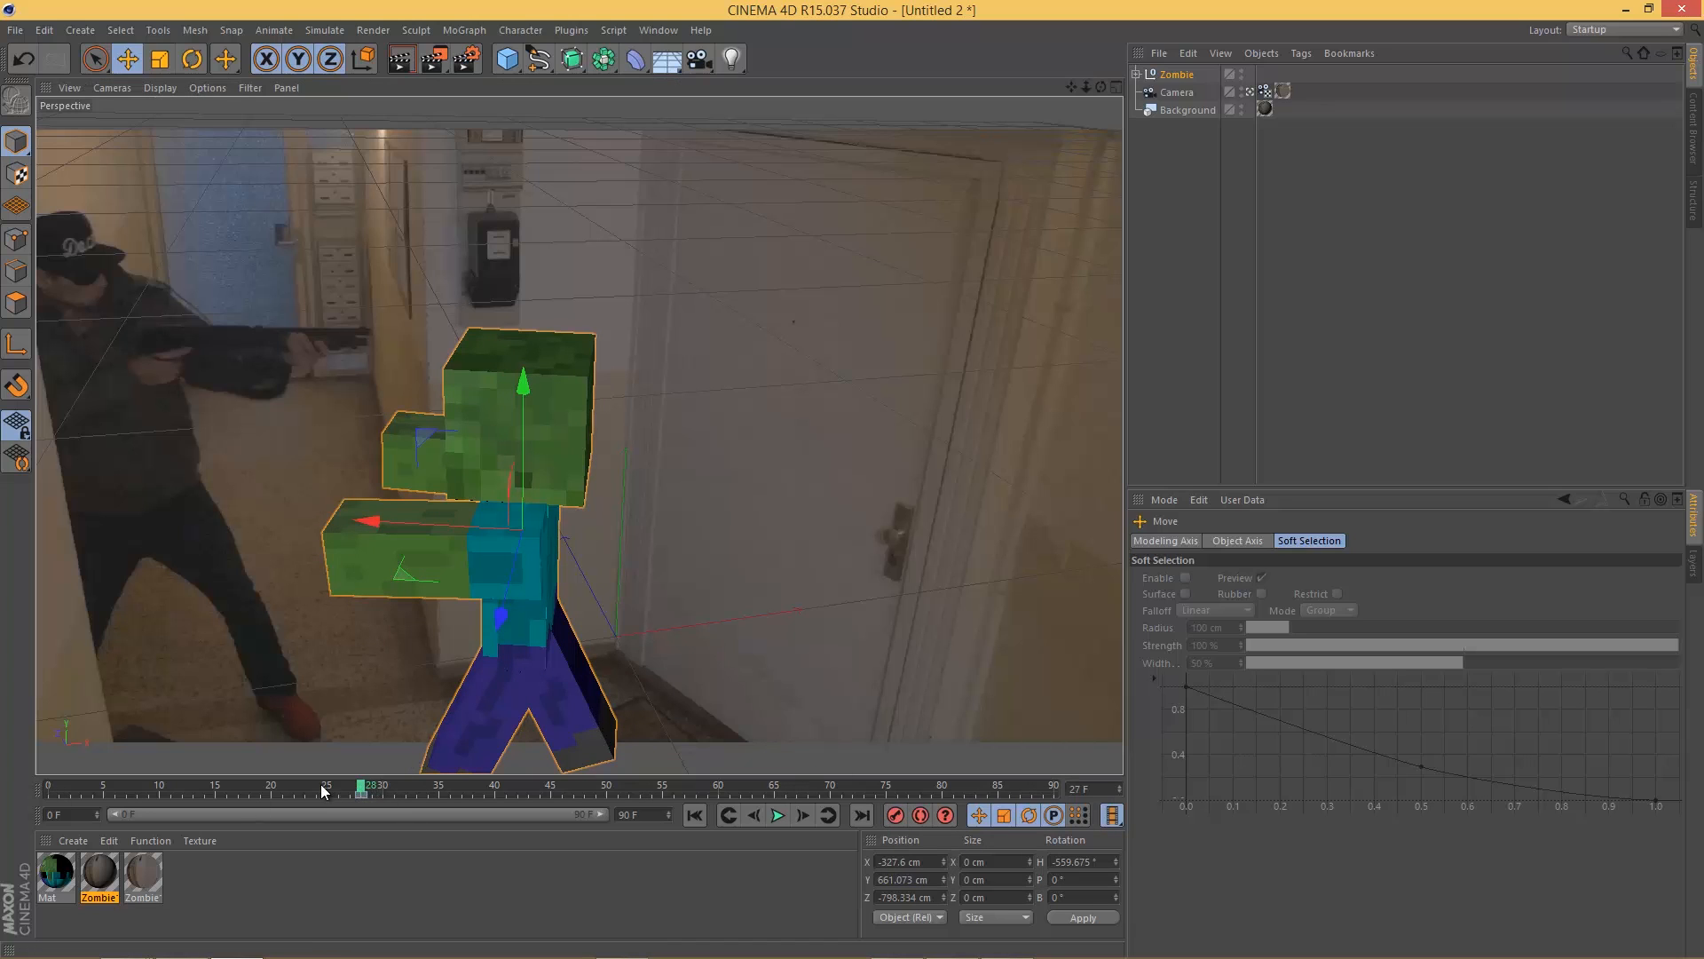
# Step: At frame 0, move the zombie back toward the door to about X -264 cm, Z -821 cm, and keyframe its position
pyautogui.moveTo(359, 790); pyautogui.dragTo(49, 787)
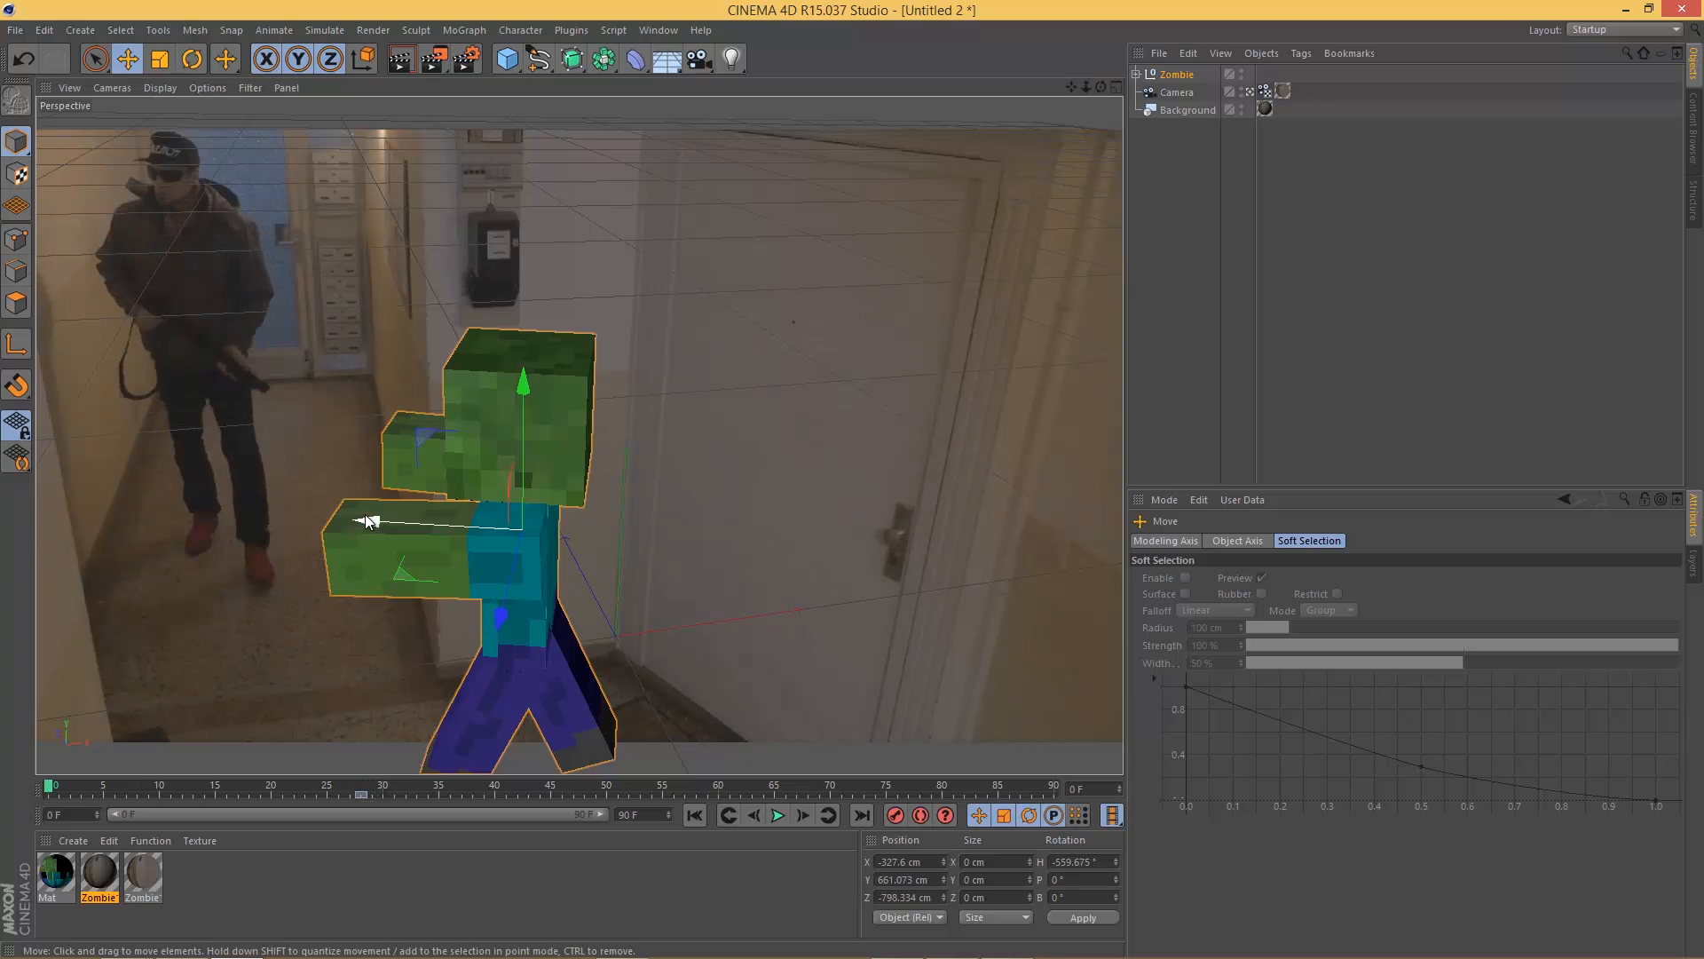
pyautogui.moveTo(376, 520); pyautogui.dragTo(539, 556)
pyautogui.click(891, 820)
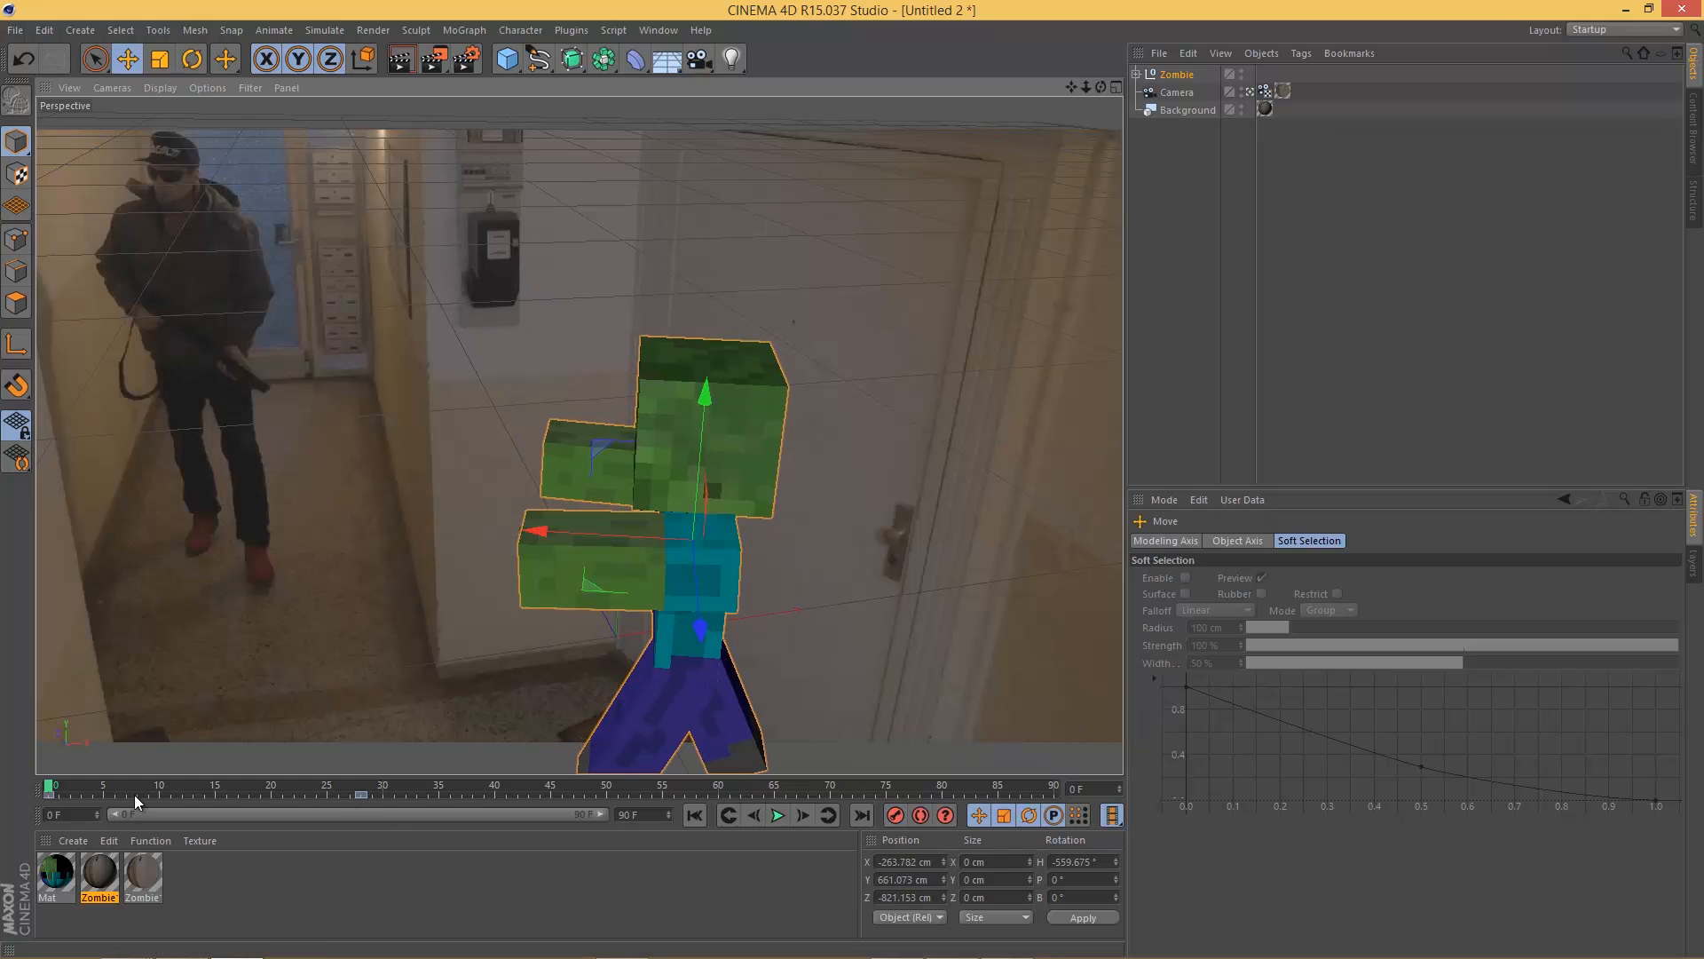
pyautogui.moveTo(62, 787); pyautogui.dragTo(30, 806)
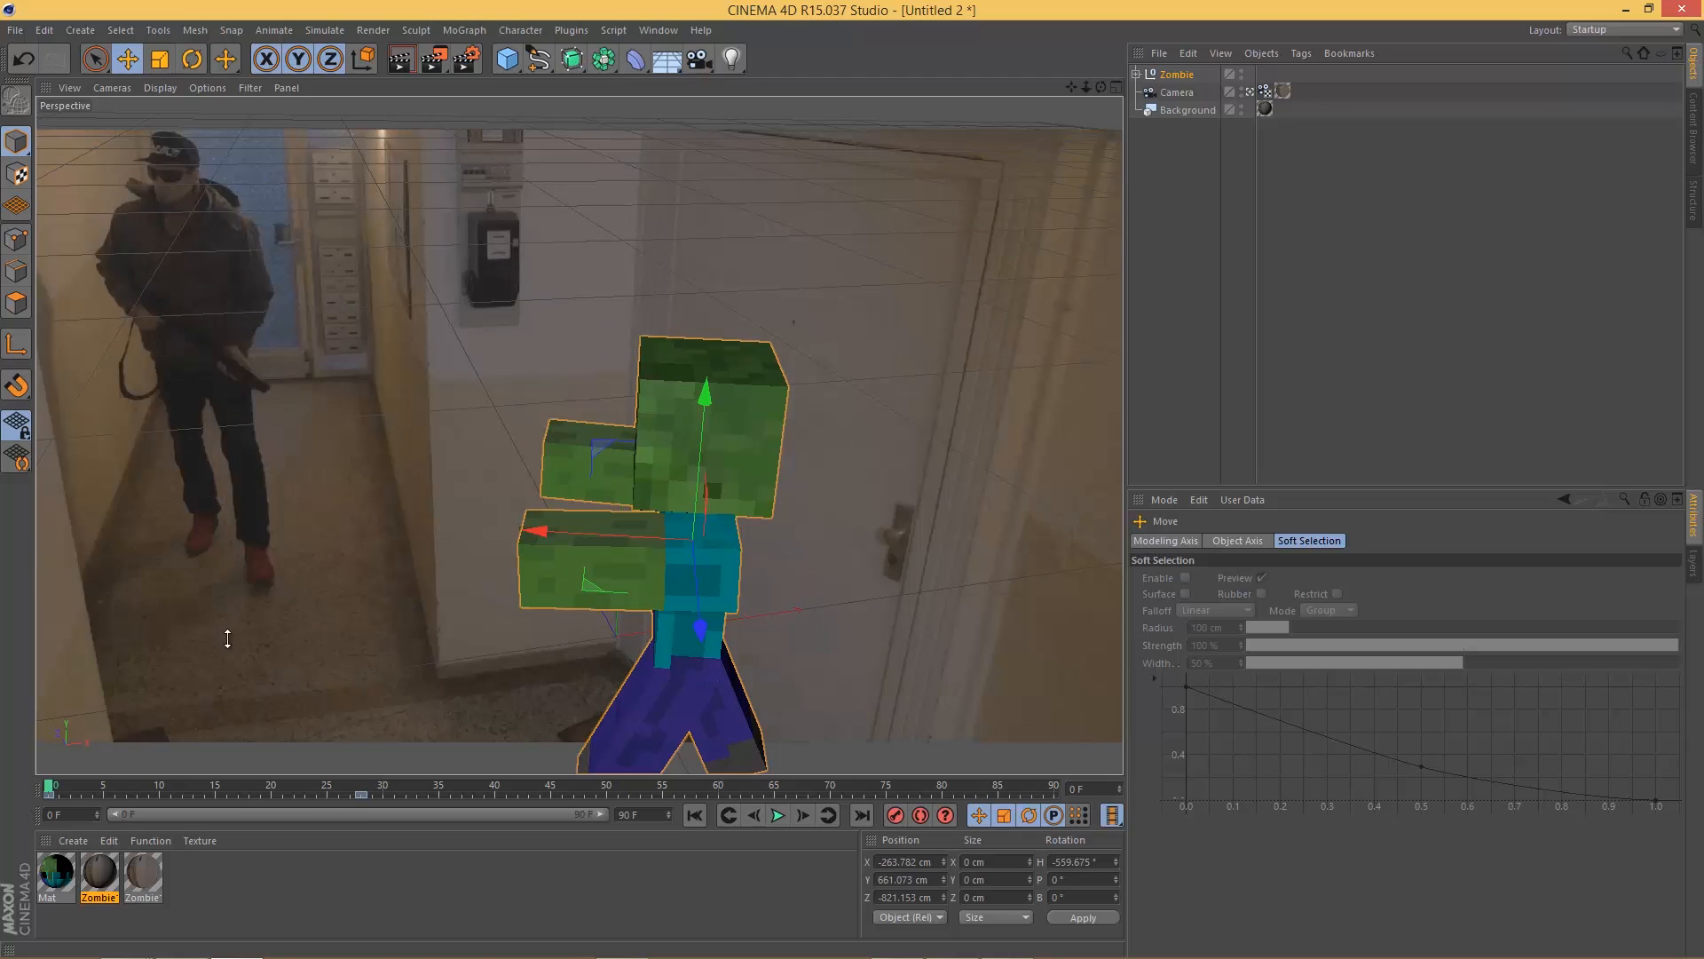
# Step: Keyframe the zombie's head at frame 28, and turn the head toward the camera at frame 0
pyautogui.click(1137, 74)
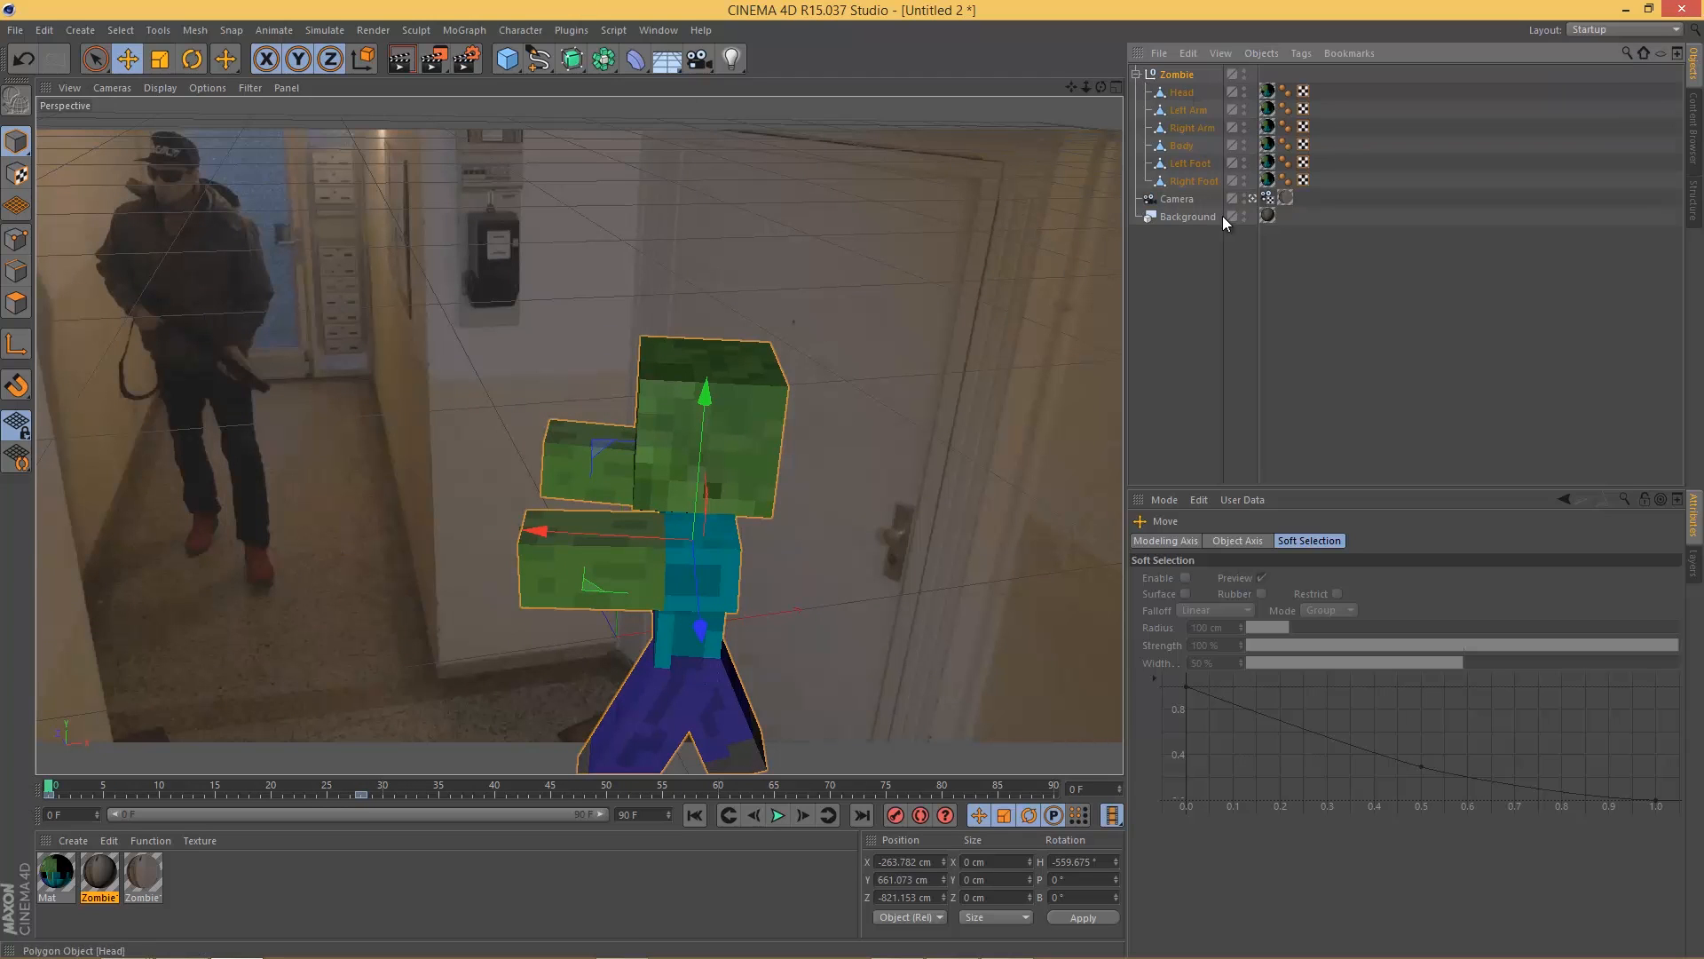
pyautogui.click(1179, 280)
pyautogui.click(1185, 94)
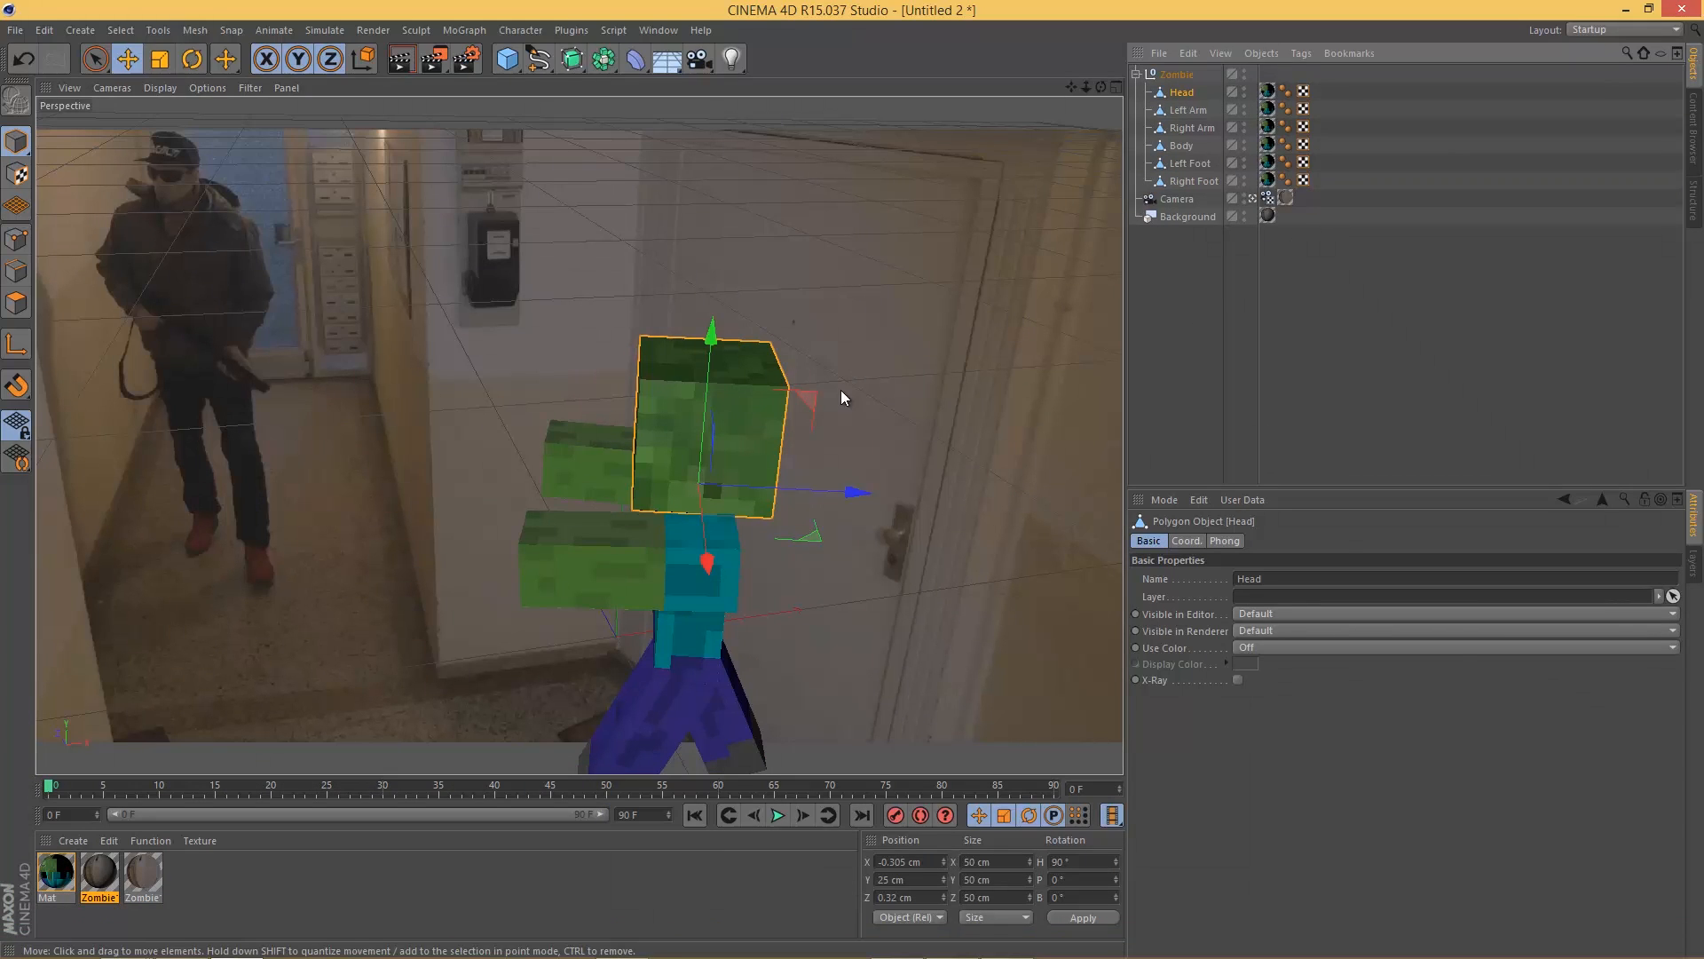
pyautogui.press('r')
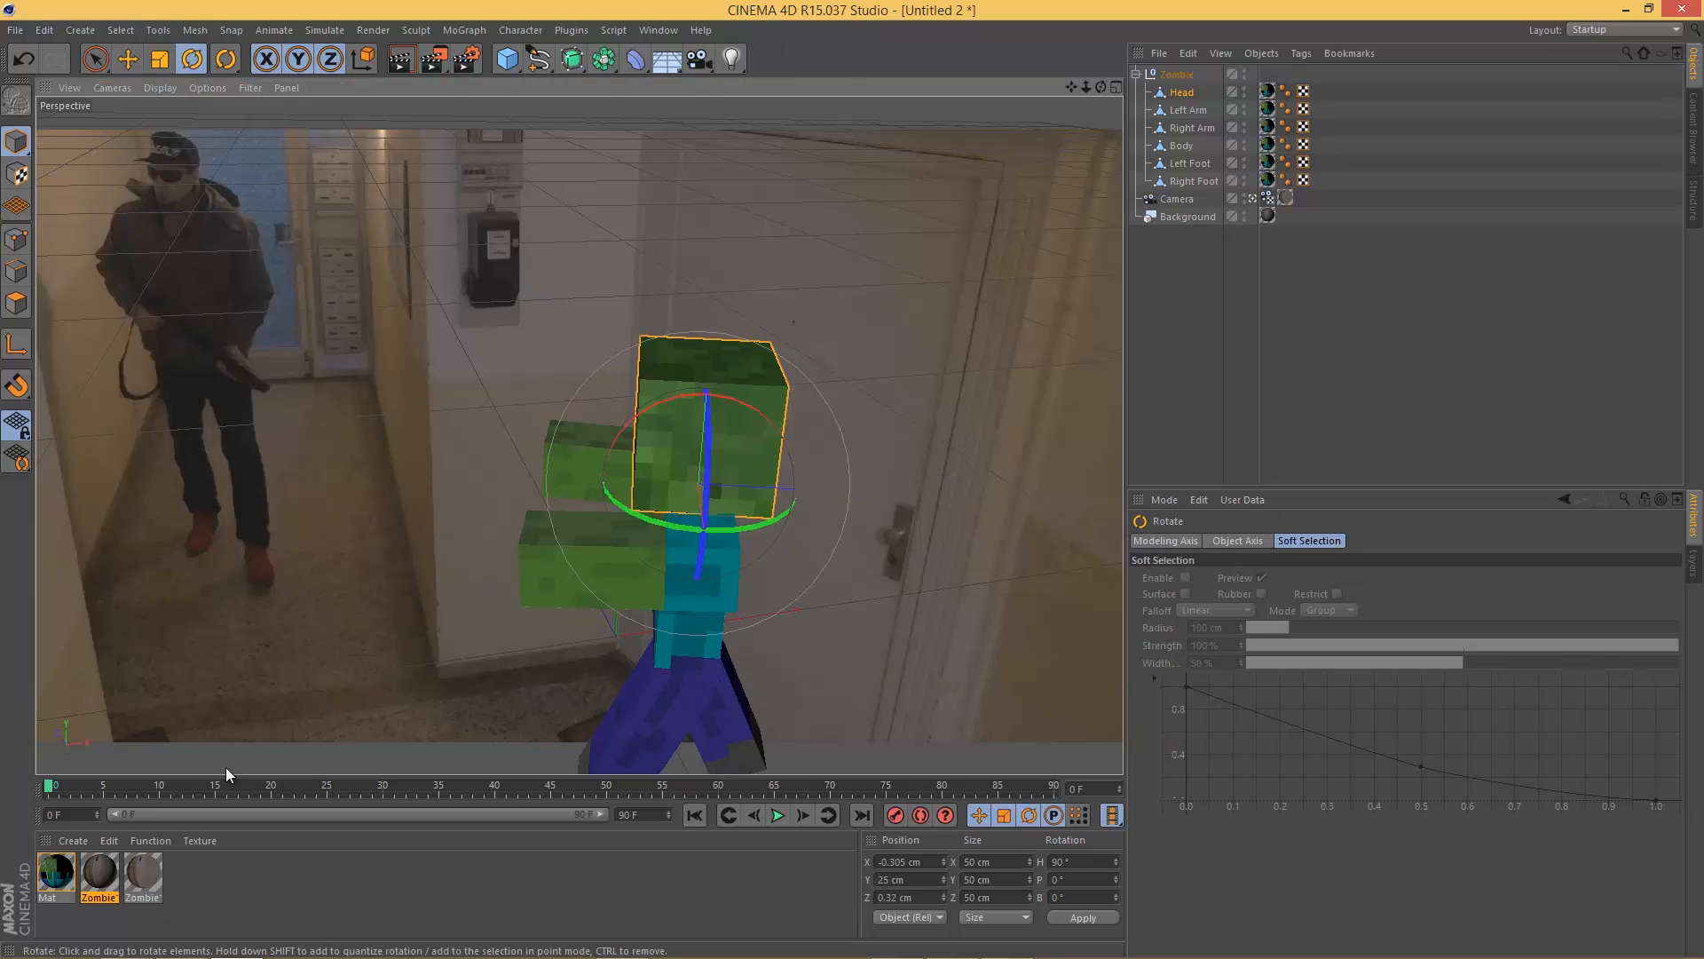
pyautogui.click(1184, 78)
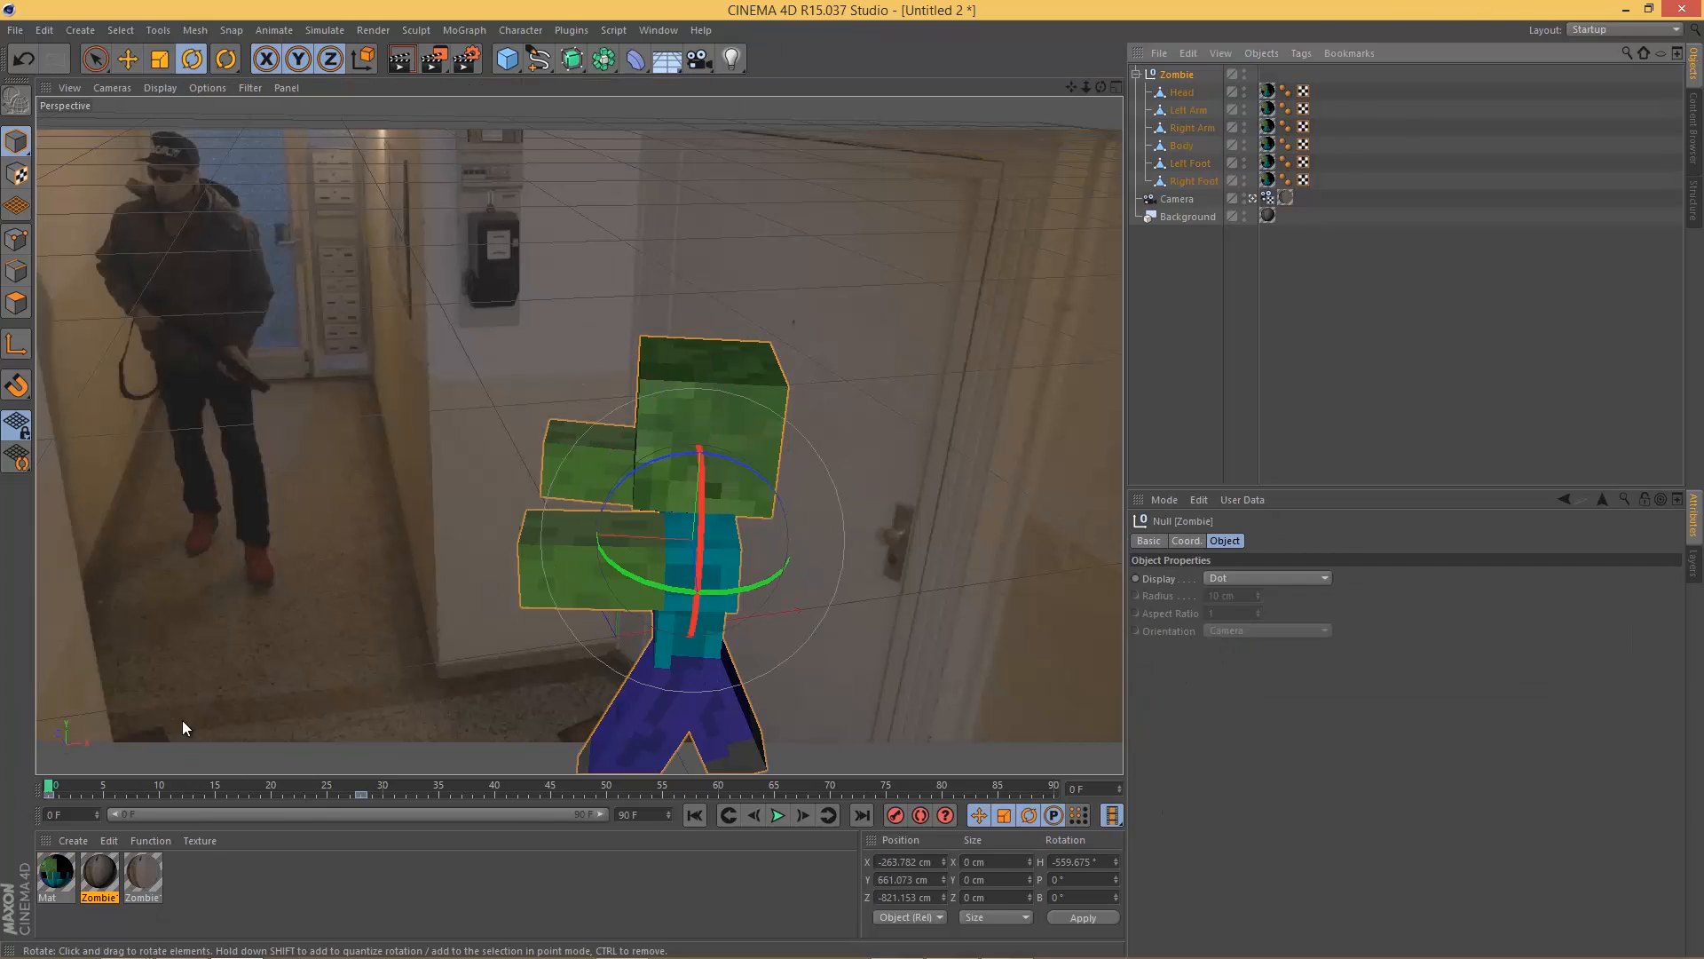
pyautogui.click(364, 791)
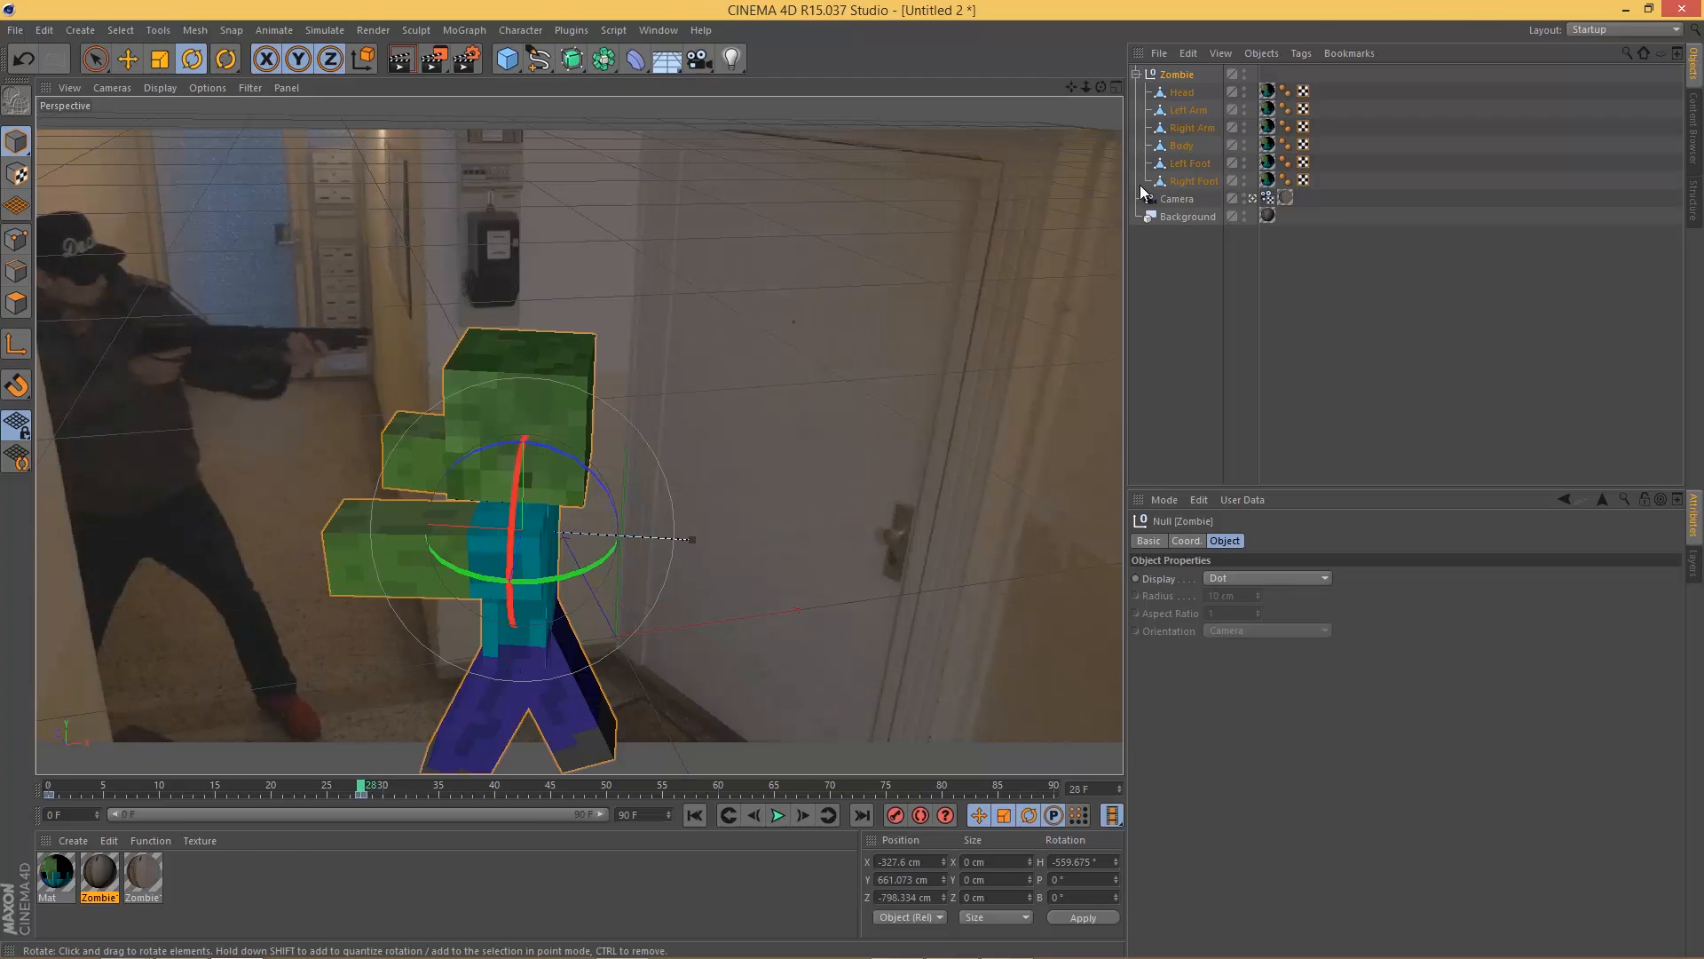
pyautogui.click(1180, 93)
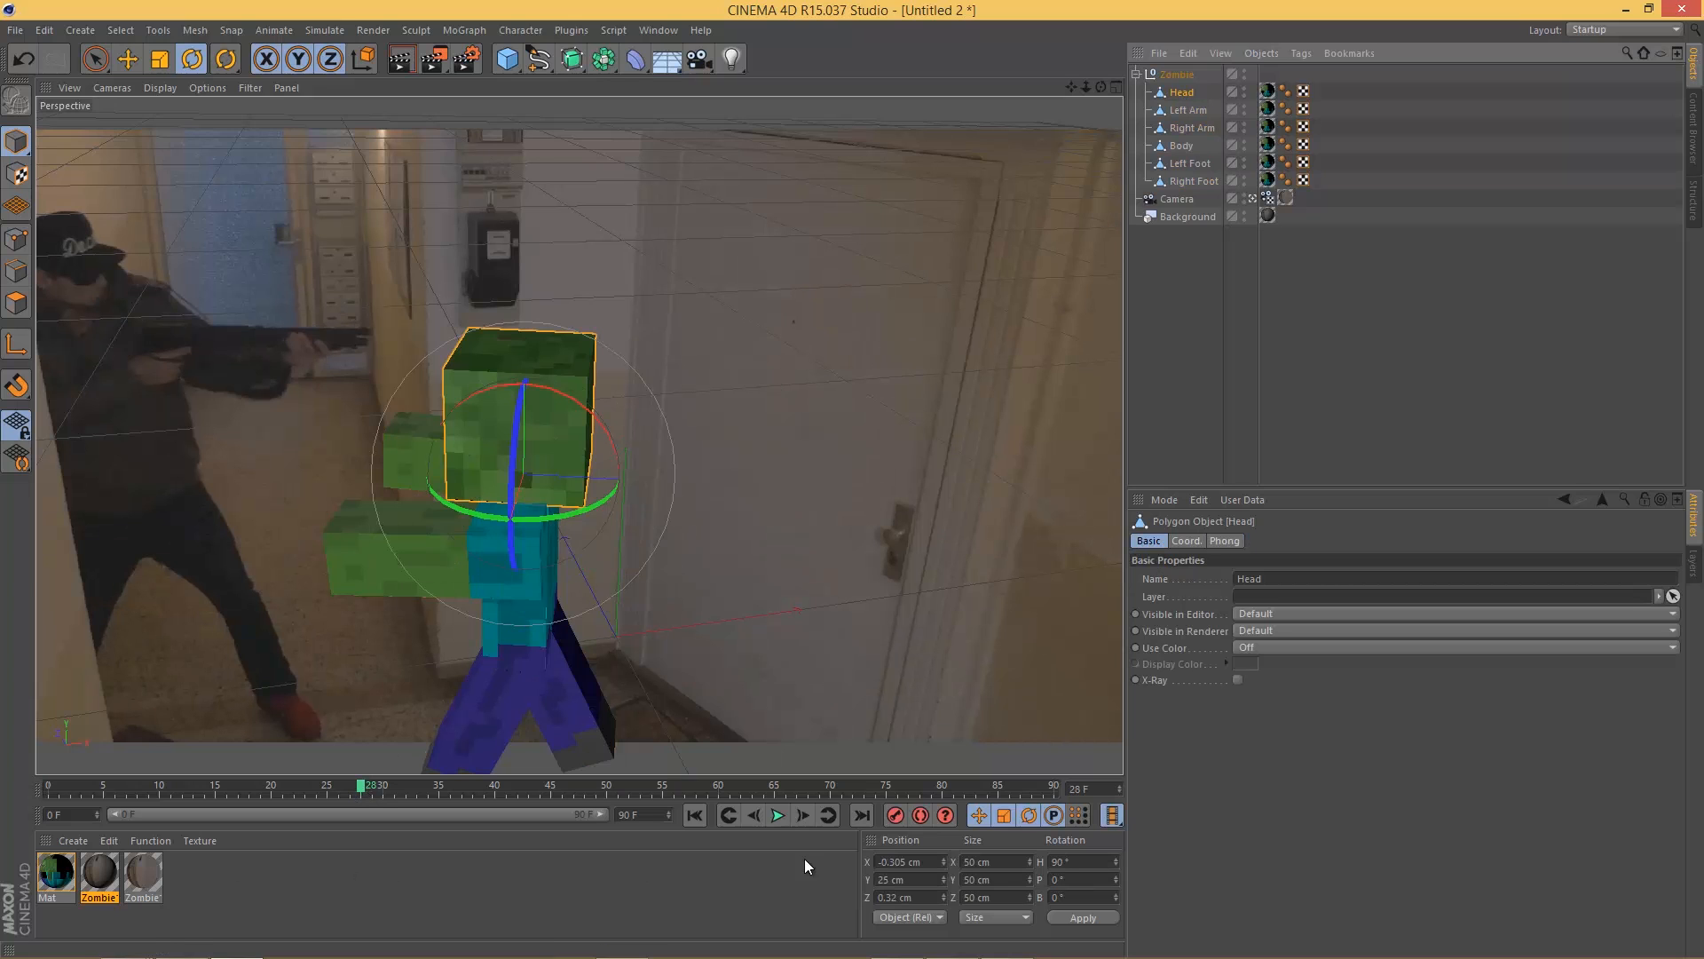
pyautogui.moveTo(335, 792); pyautogui.dragTo(2, 796)
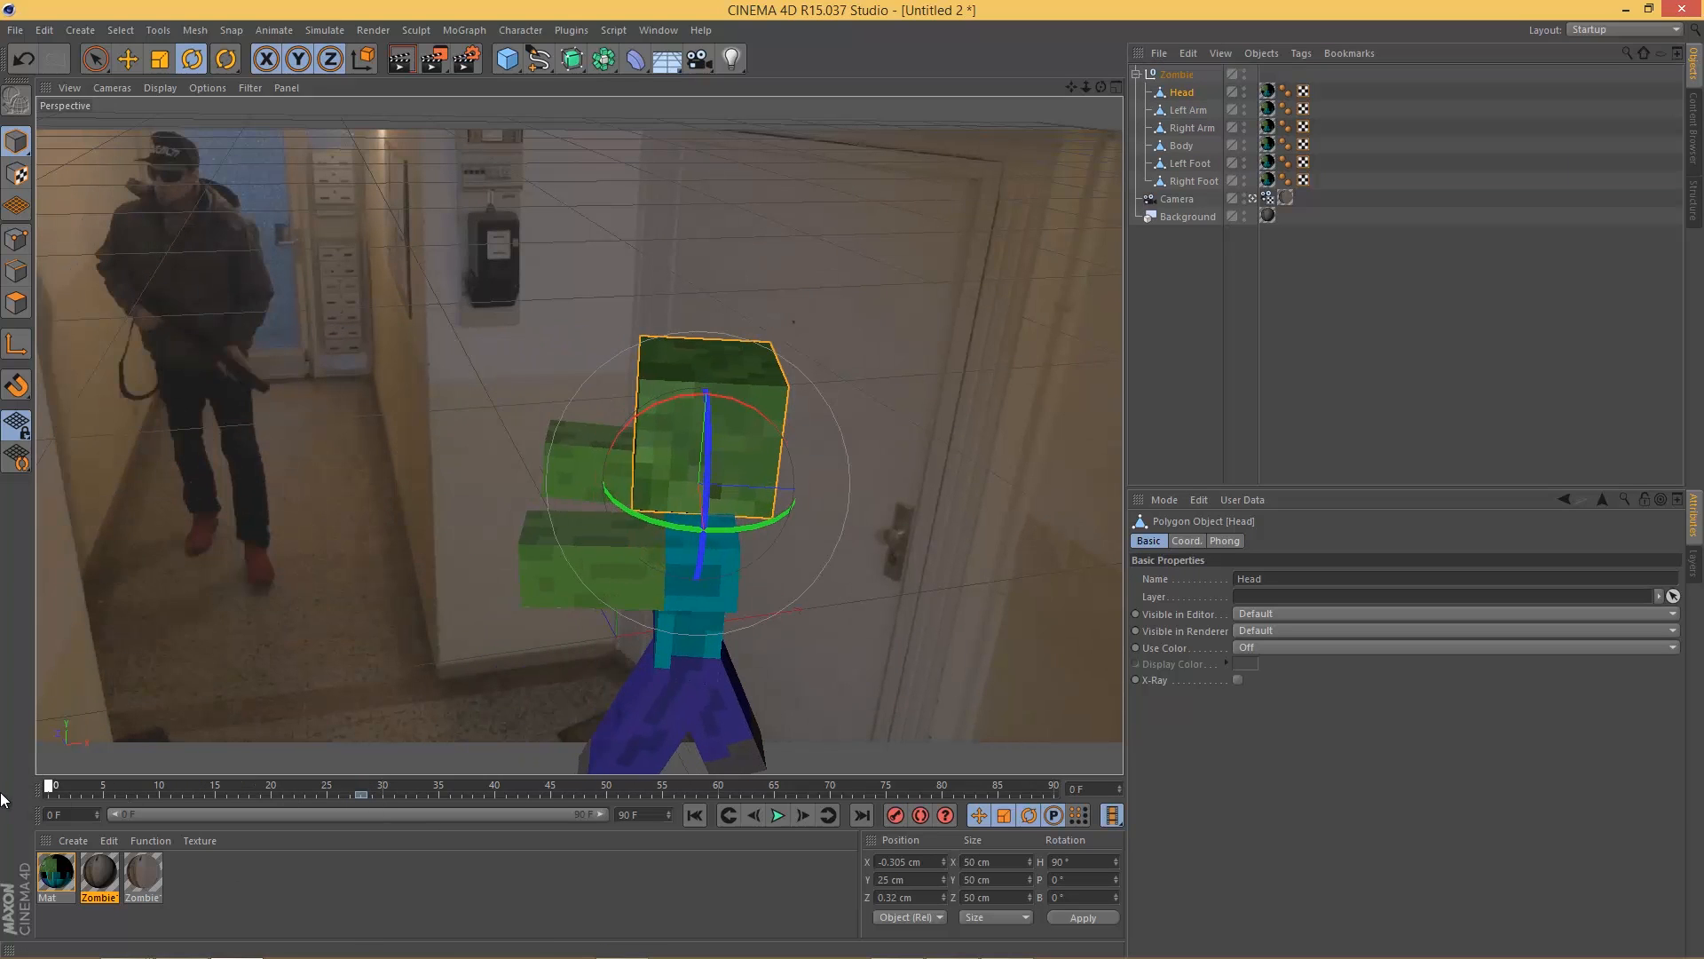
pyautogui.moveTo(660, 523); pyautogui.dragTo(713, 531)
# Step: Keyframe the left arm with a pitch of about -15° at frame 28, and rotate it to about 10.8° at frame 0
pyautogui.moveTo(340, 786); pyautogui.dragTo(362, 788)
pyautogui.click(1189, 113)
pyautogui.moveTo(538, 450); pyautogui.dragTo(569, 471)
pyautogui.click(904, 822)
pyautogui.moveTo(362, 787); pyautogui.dragTo(4, 817)
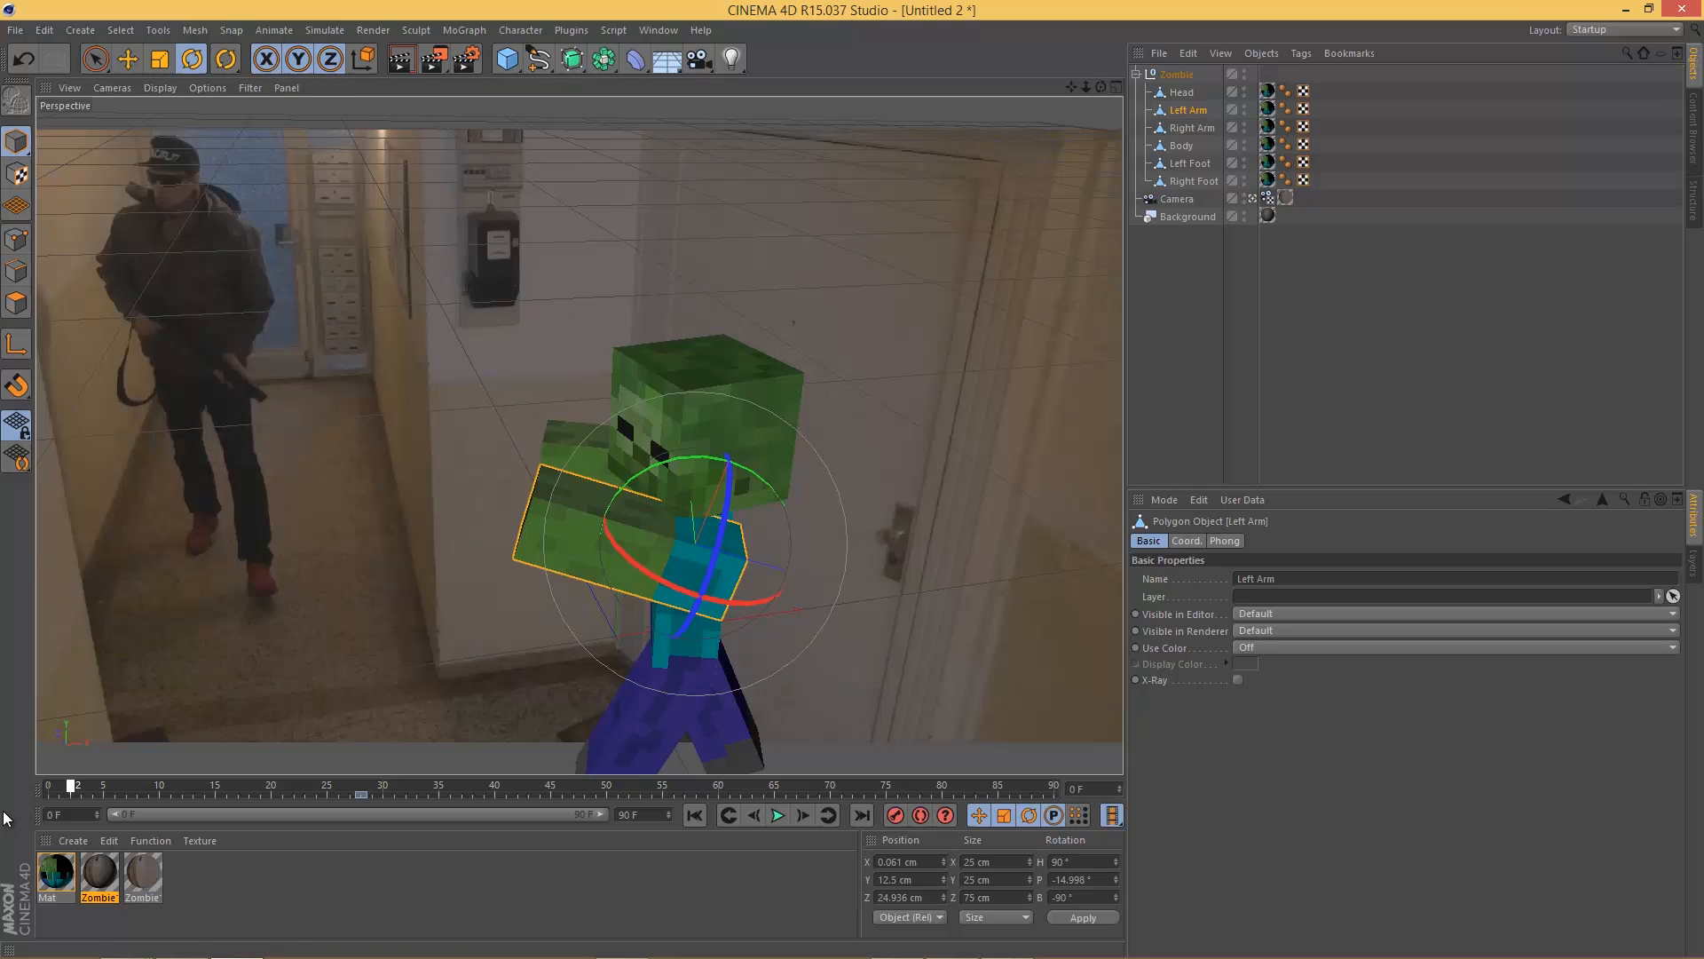
pyautogui.moveTo(637, 482); pyautogui.dragTo(601, 506)
# Step: Rotate the right arm to a pitch of about -12.6° at frame 28, and keyframe a different rotation for it at frame 0
pyautogui.click(361, 787)
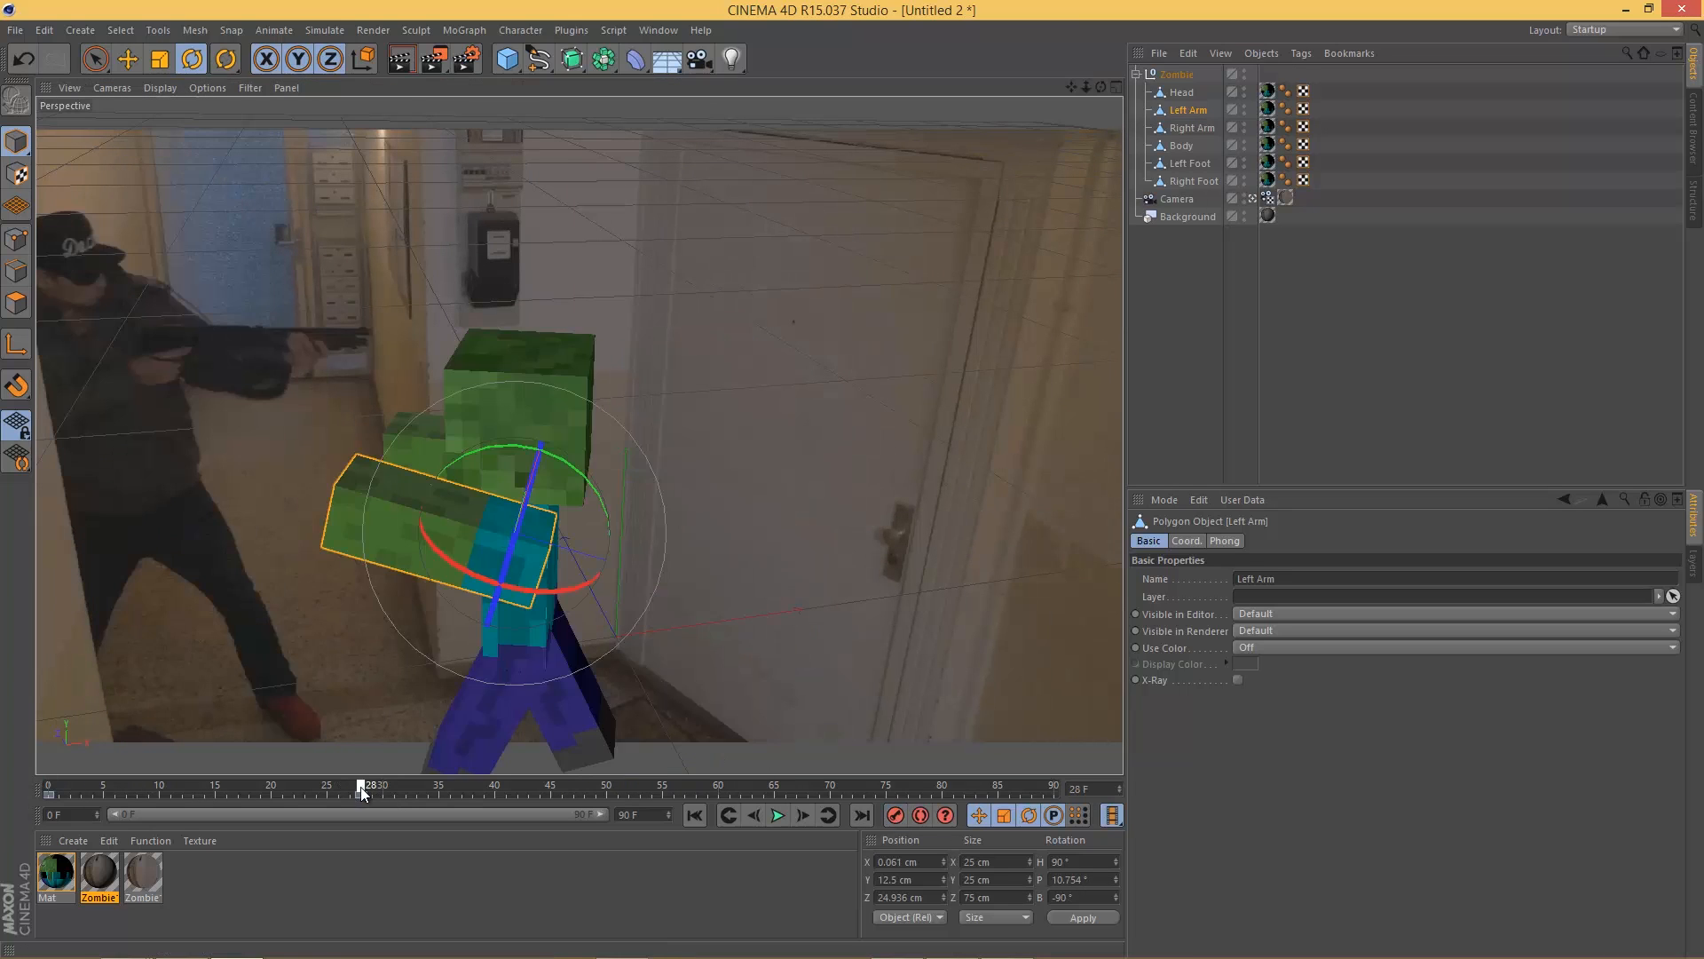
pyautogui.click(1191, 129)
pyautogui.moveTo(497, 393); pyautogui.dragTo(487, 470)
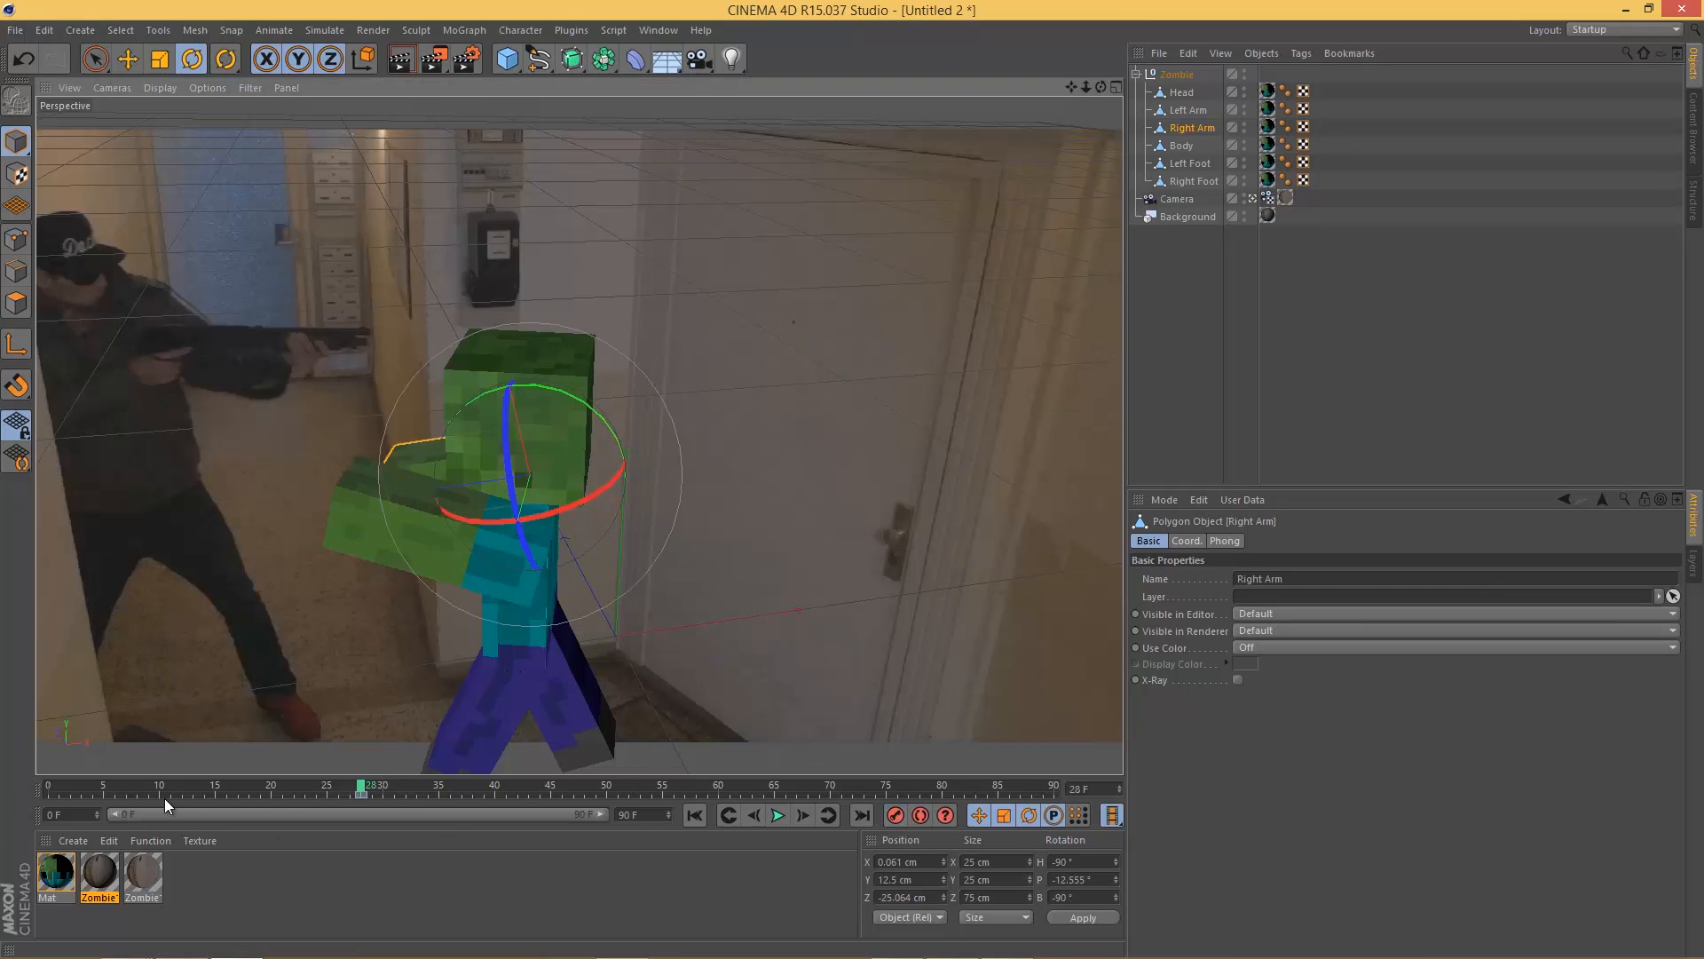
pyautogui.moveTo(165, 806); pyautogui.dragTo(36, 805)
pyautogui.moveTo(627, 429); pyautogui.dragTo(657, 422)
pyautogui.click(896, 816)
# Step: Keyframe the left foot at frame 28, and keyframe it at frame 0 with a pitch of about 106.4°
pyautogui.click(361, 788)
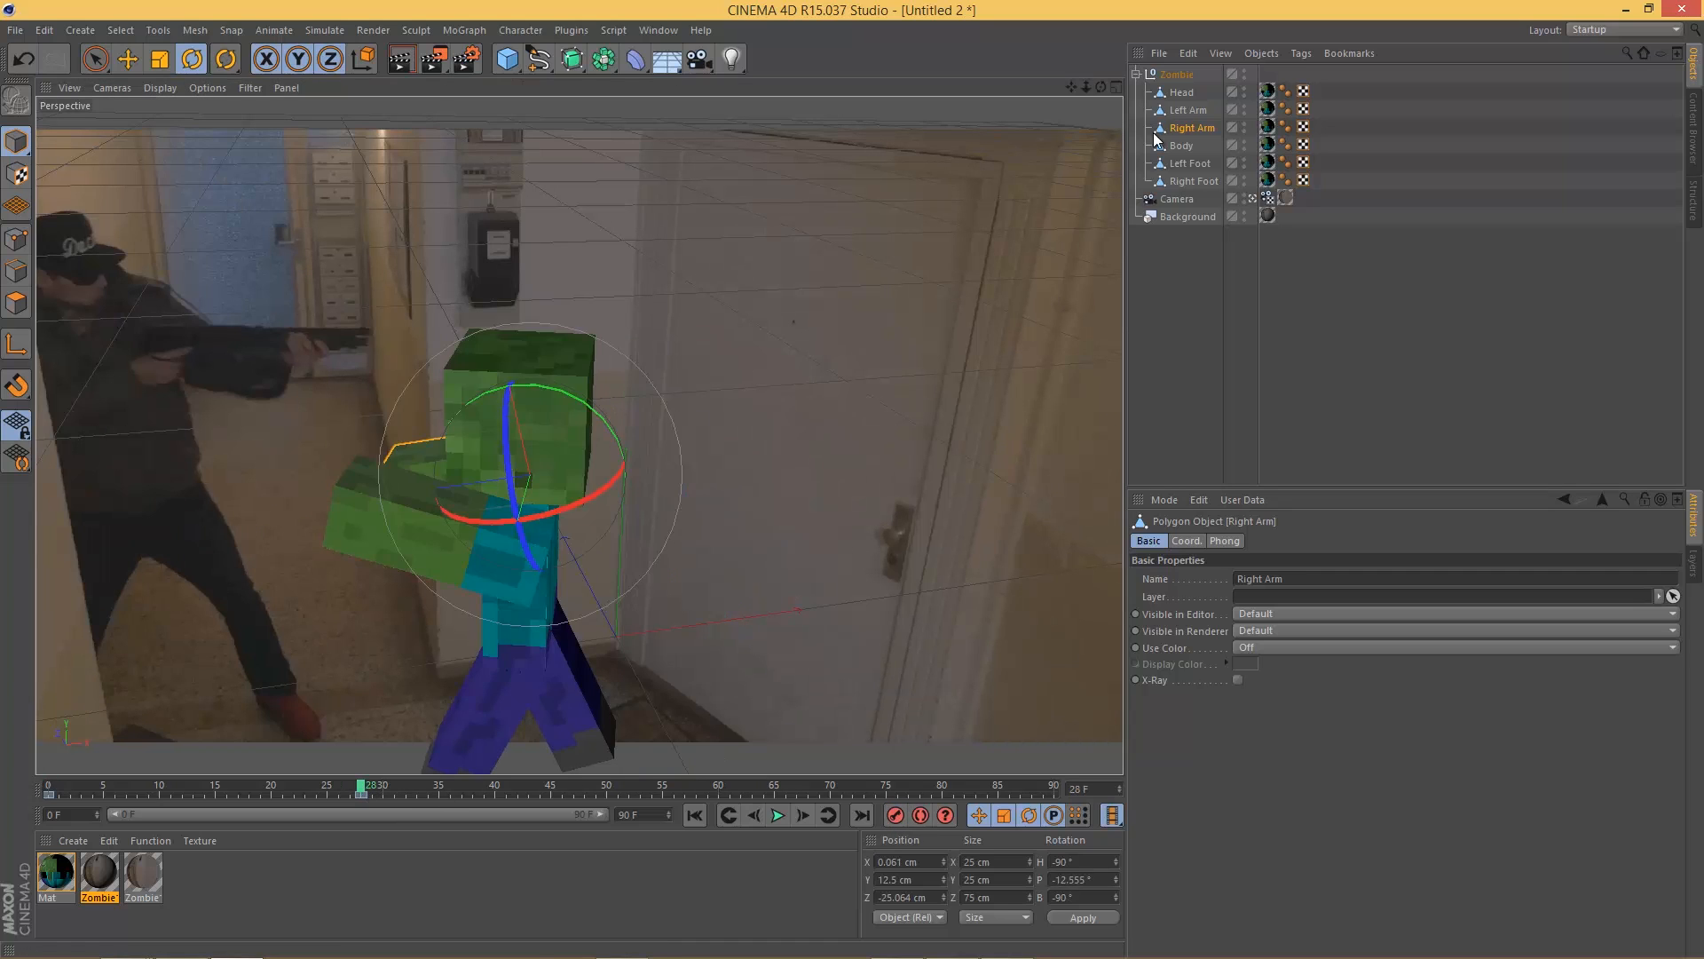
pyautogui.click(1190, 164)
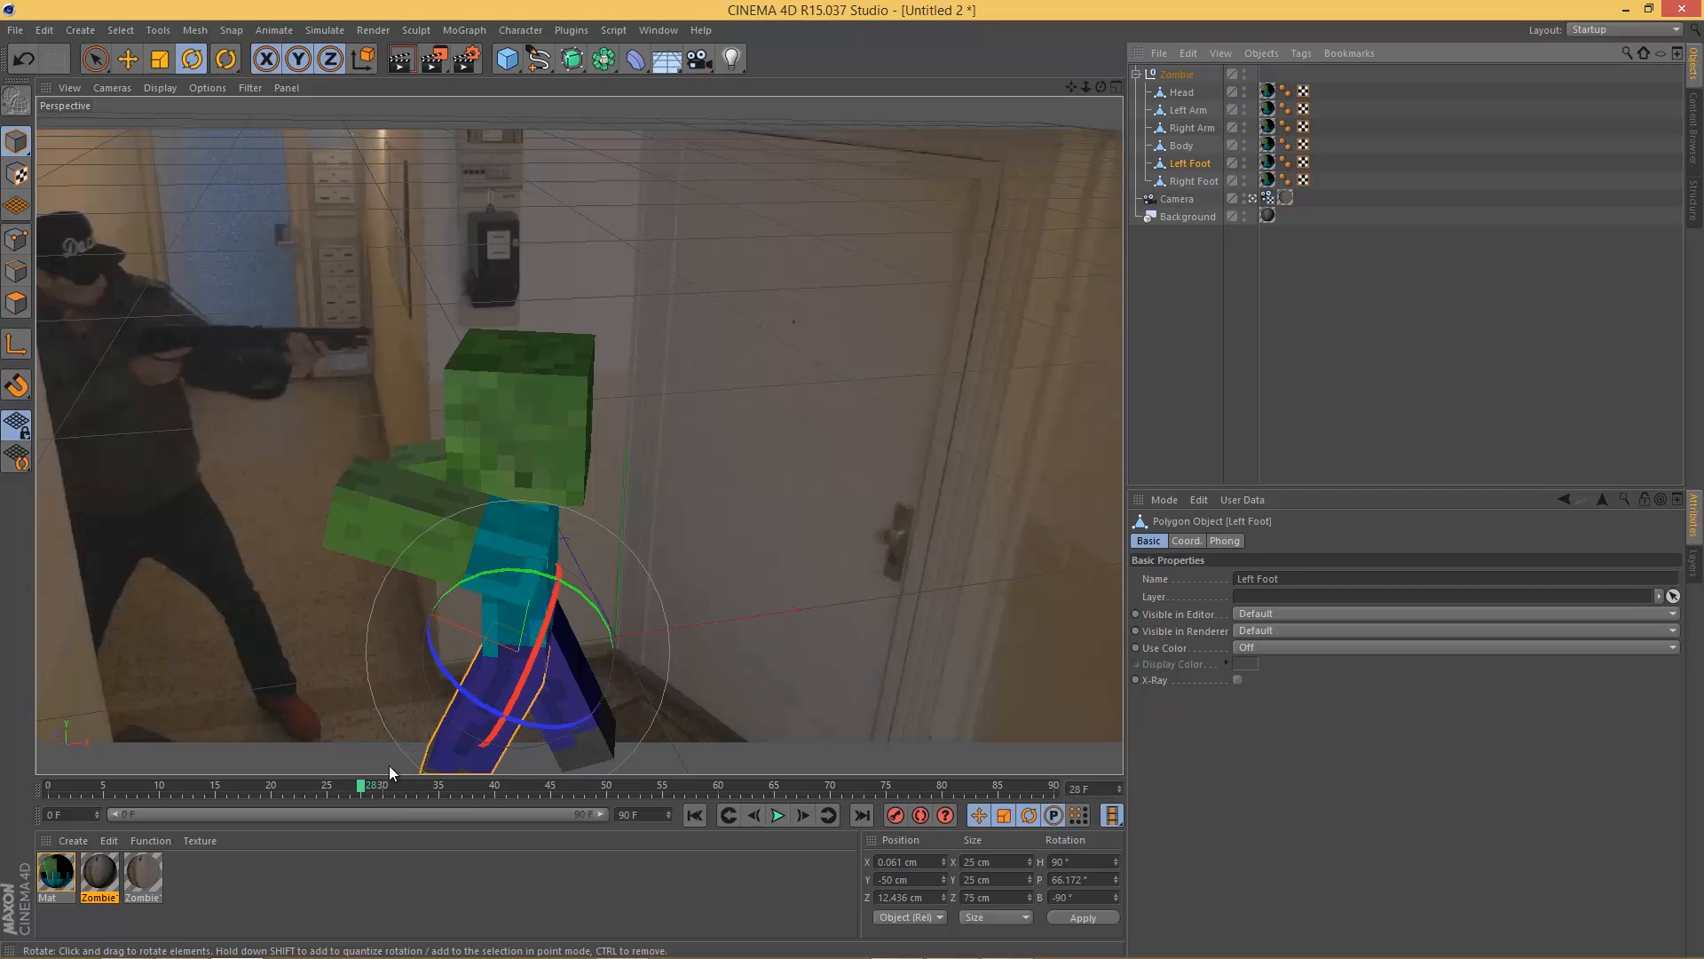
pyautogui.click(897, 816)
pyautogui.click(51, 789)
pyautogui.moveTo(652, 585); pyautogui.dragTo(534, 583)
pyautogui.click(895, 814)
# Step: Rotate the left foot again at frame 28 to a less extended stride and update its keyframe
pyautogui.moveTo(358, 788); pyautogui.dragTo(381, 814)
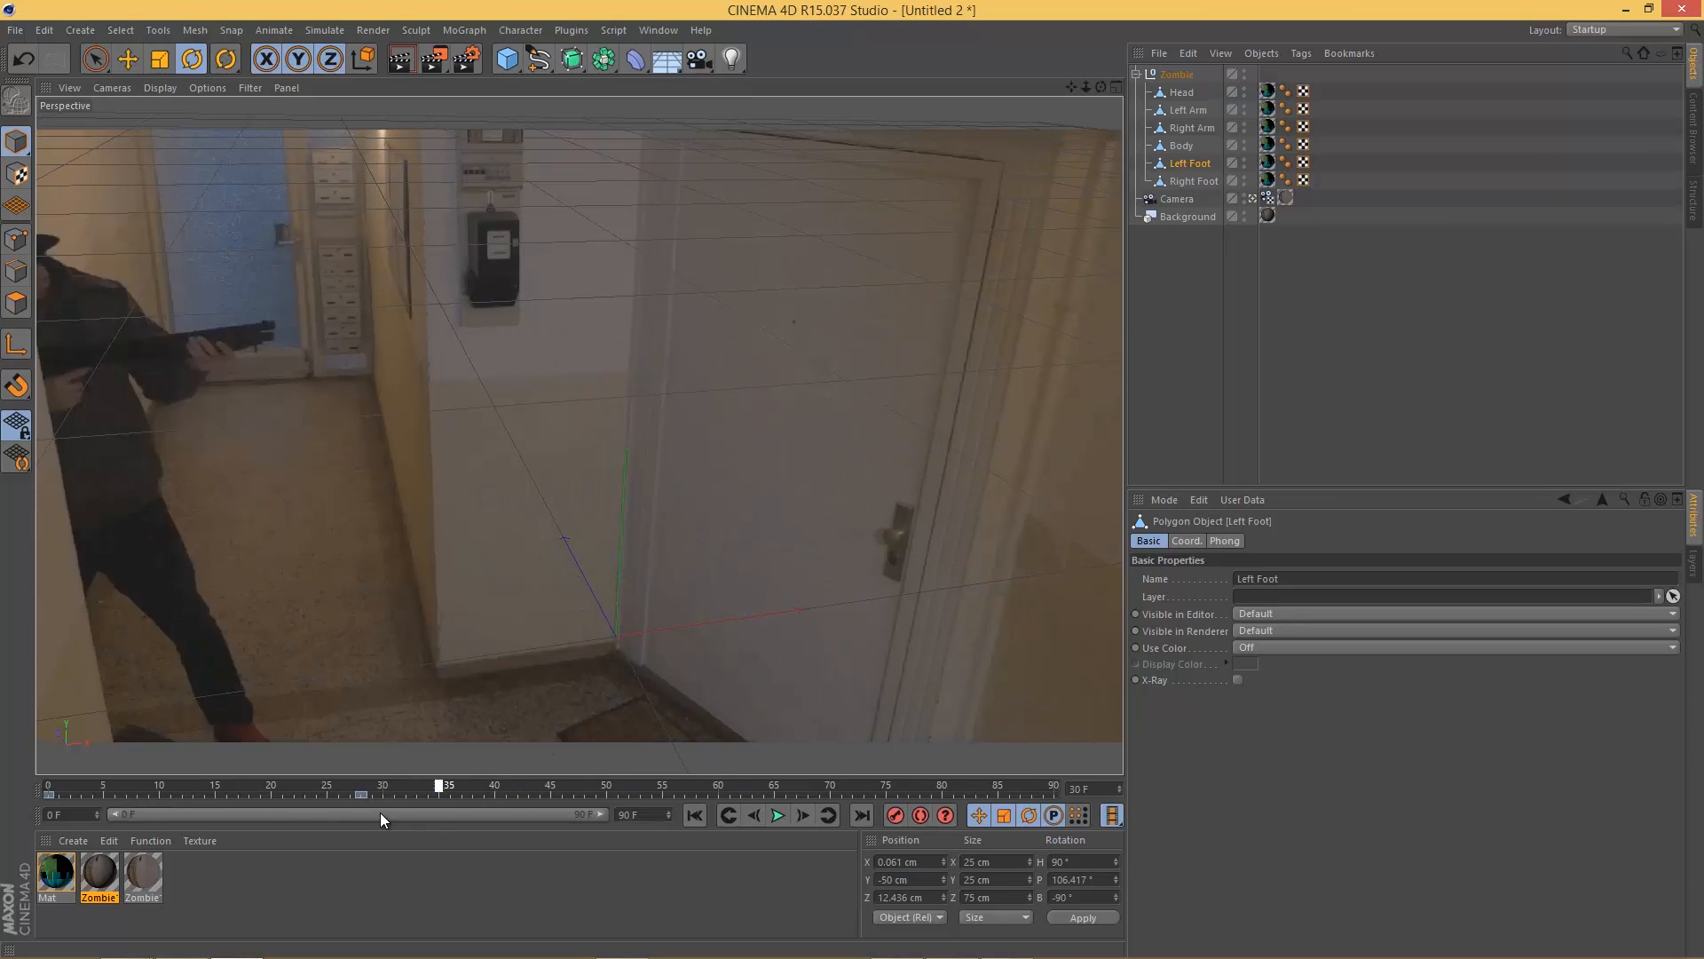
pyautogui.click(361, 789)
pyautogui.moveTo(446, 588); pyautogui.dragTo(501, 640)
pyautogui.click(895, 820)
# Step: Keyframe the right foot with a pitch of about -76.1° at frame 28 and about -105.8° at frame 0
pyautogui.click(1193, 181)
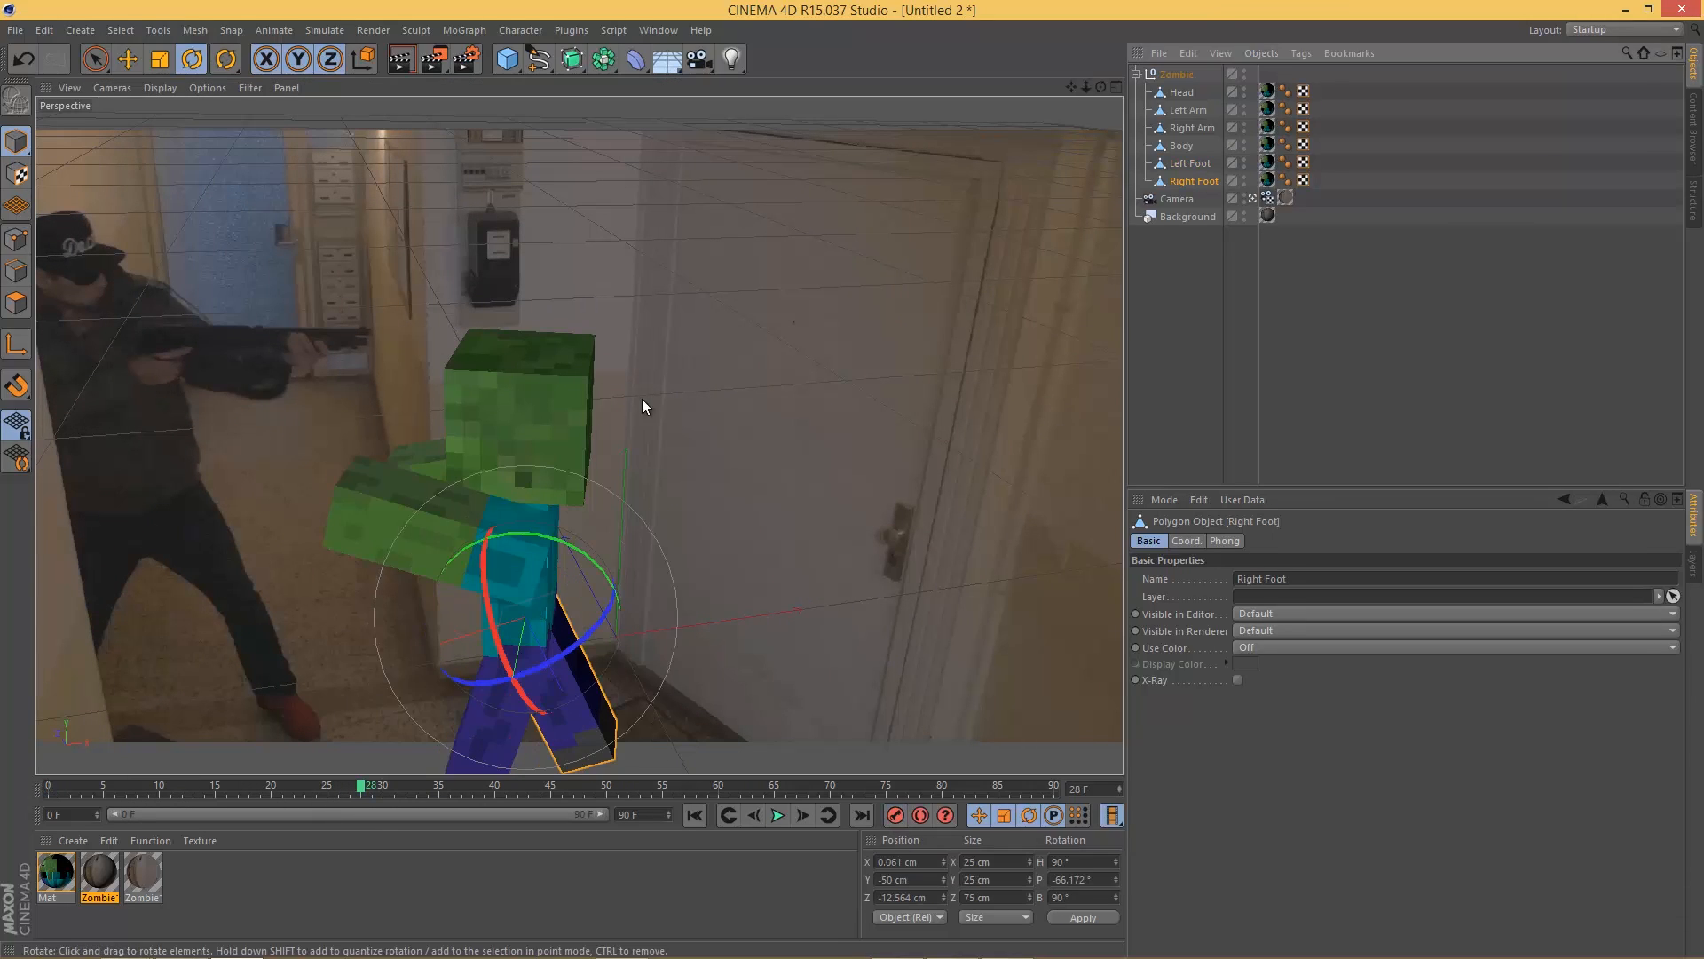
pyautogui.moveTo(559, 539); pyautogui.dragTo(536, 552)
pyautogui.click(895, 813)
pyautogui.moveTo(302, 789); pyautogui.dragTo(27, 802)
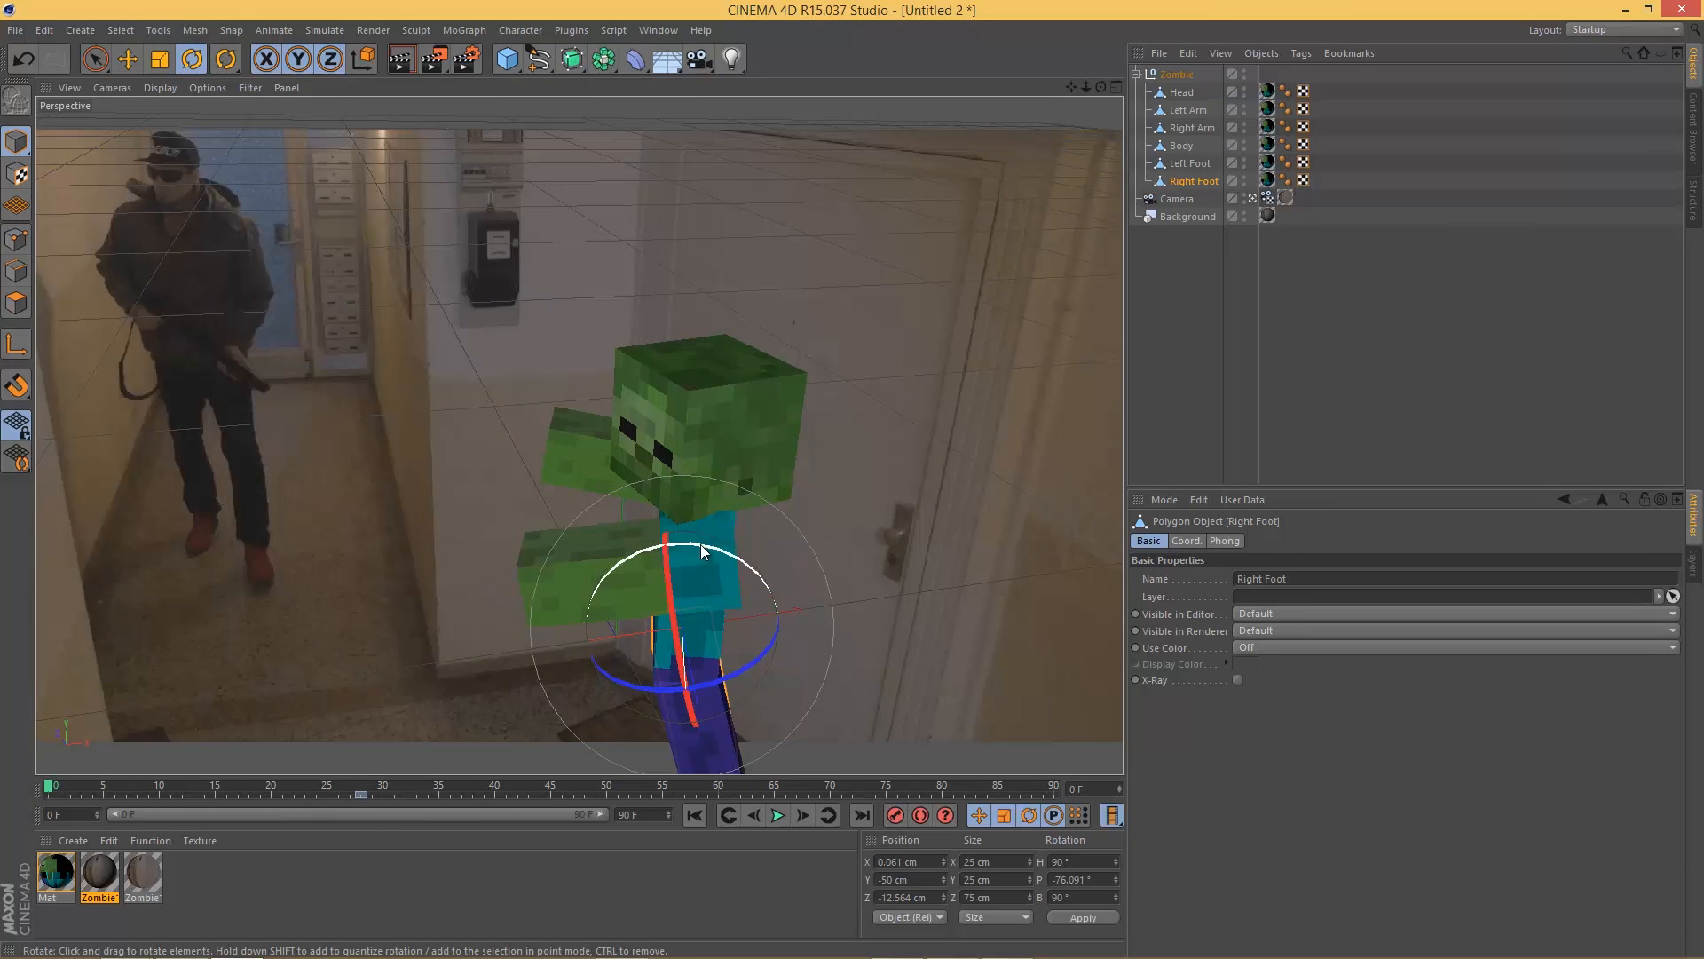
pyautogui.moveTo(702, 551); pyautogui.dragTo(723, 619)
pyautogui.click(895, 815)
# Step: Preview the zombie's walk by scrubbing to frame 28 and back to frame 7 with nothing selected
pyautogui.moveTo(83, 782); pyautogui.dragTo(366, 836)
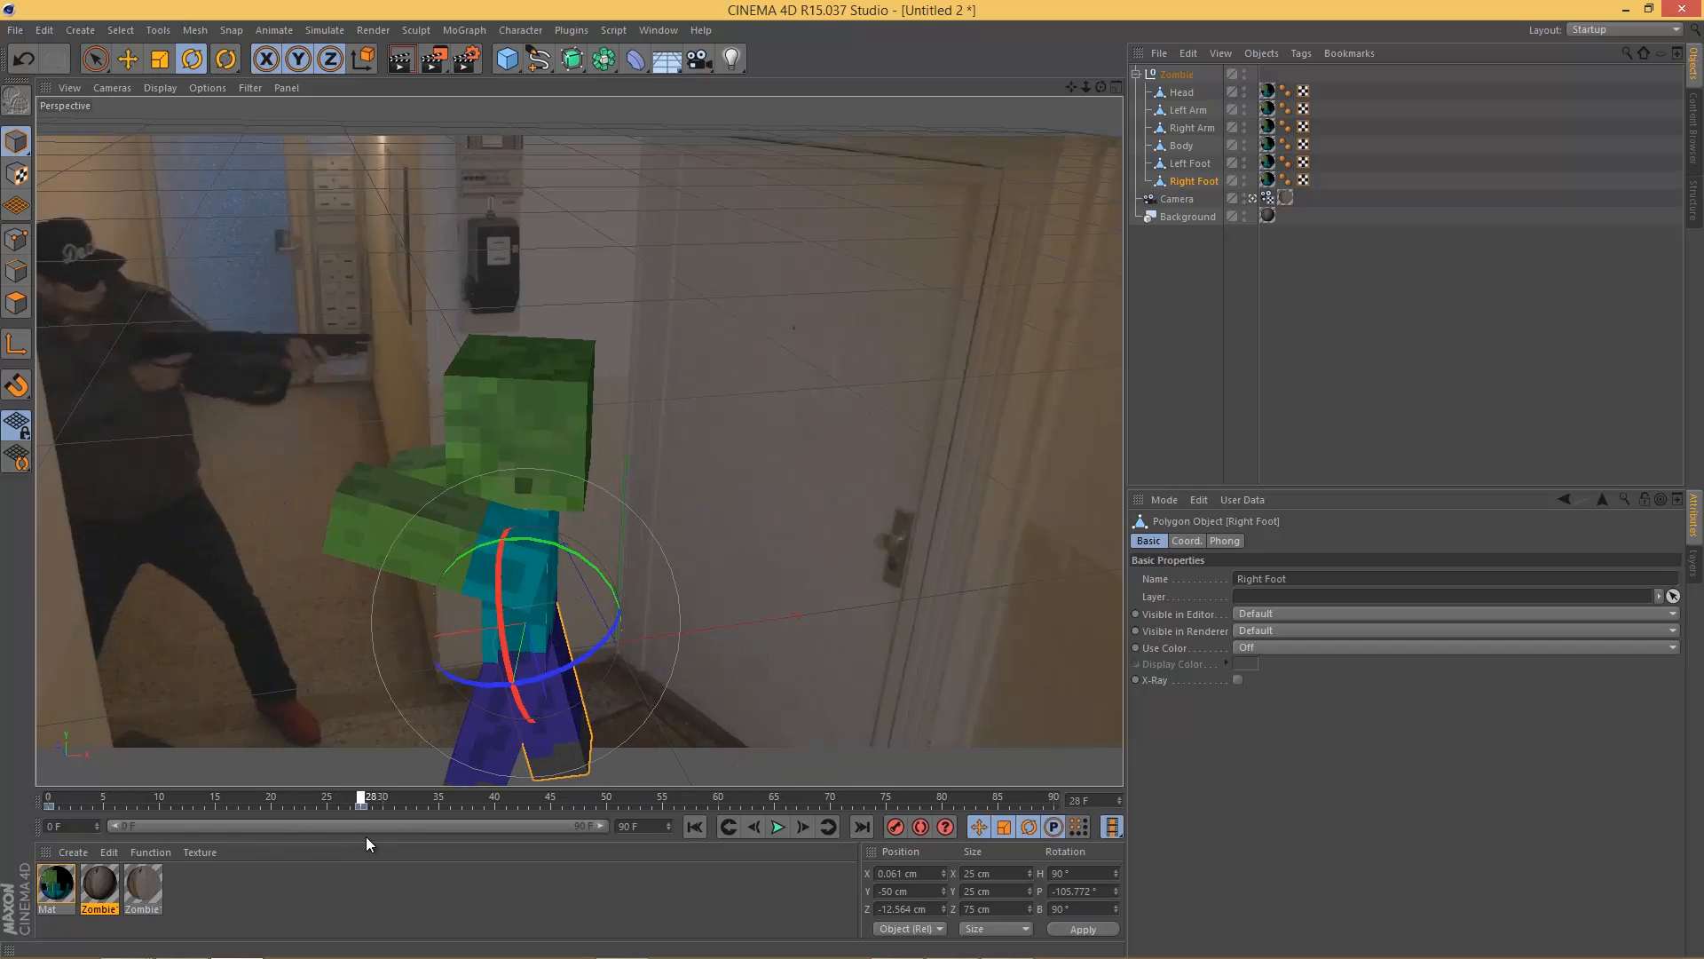
pyautogui.click(1439, 370)
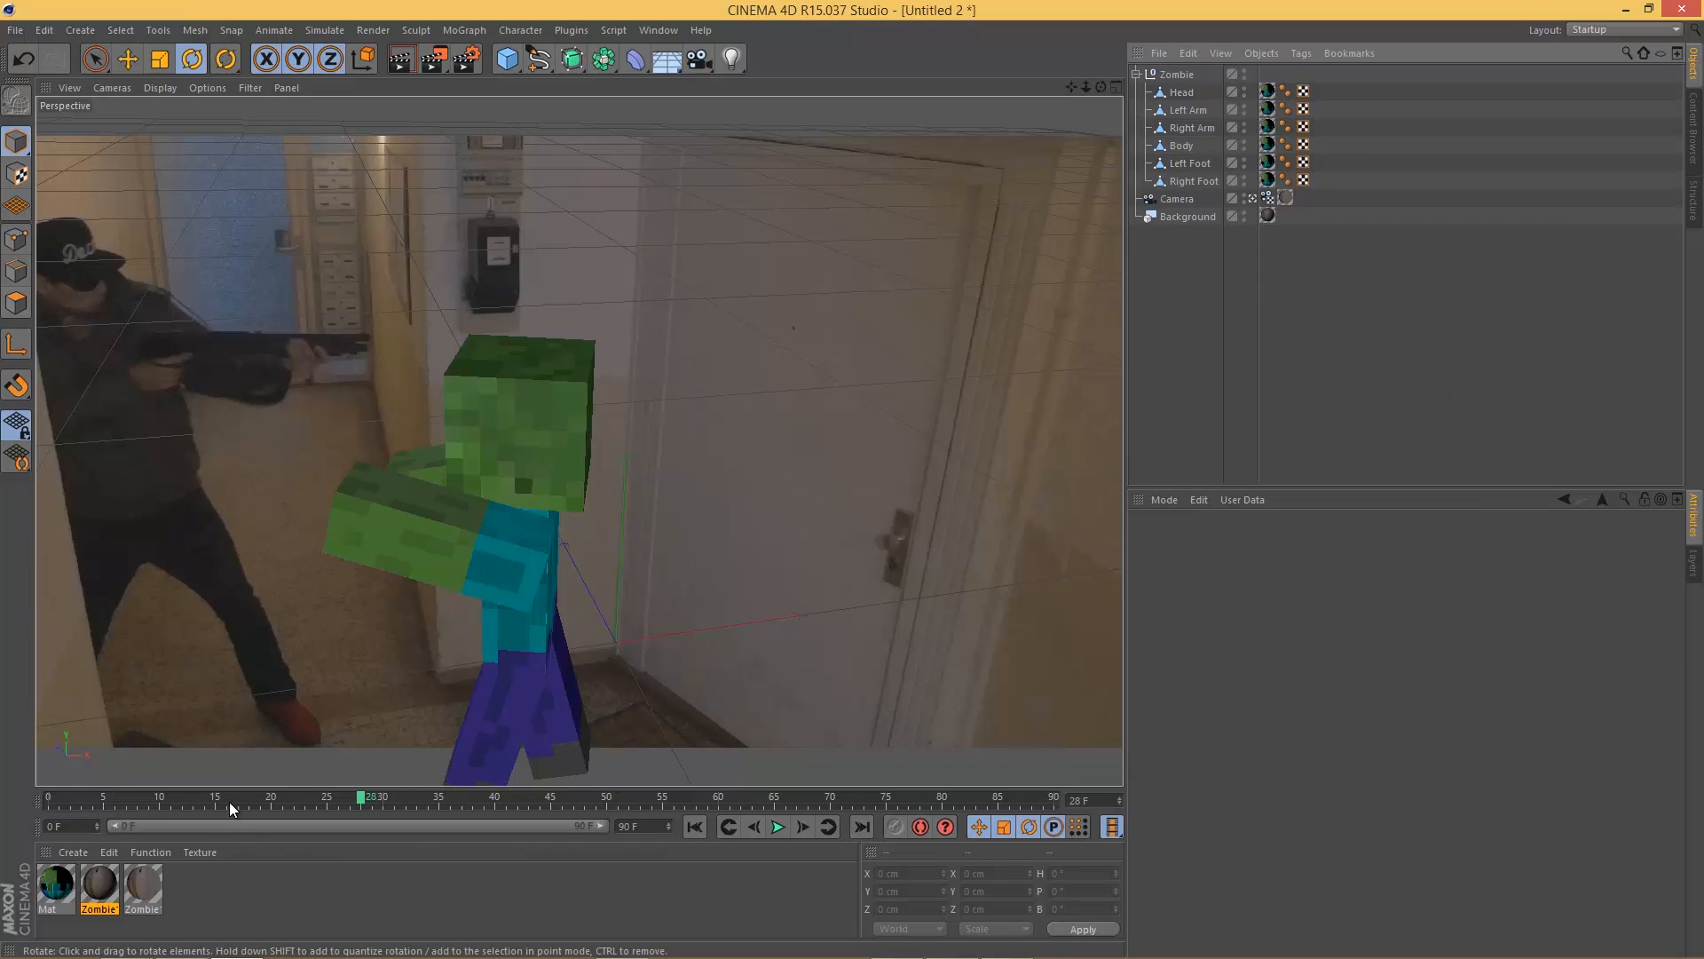
pyautogui.moveTo(175, 803); pyautogui.dragTo(127, 806)
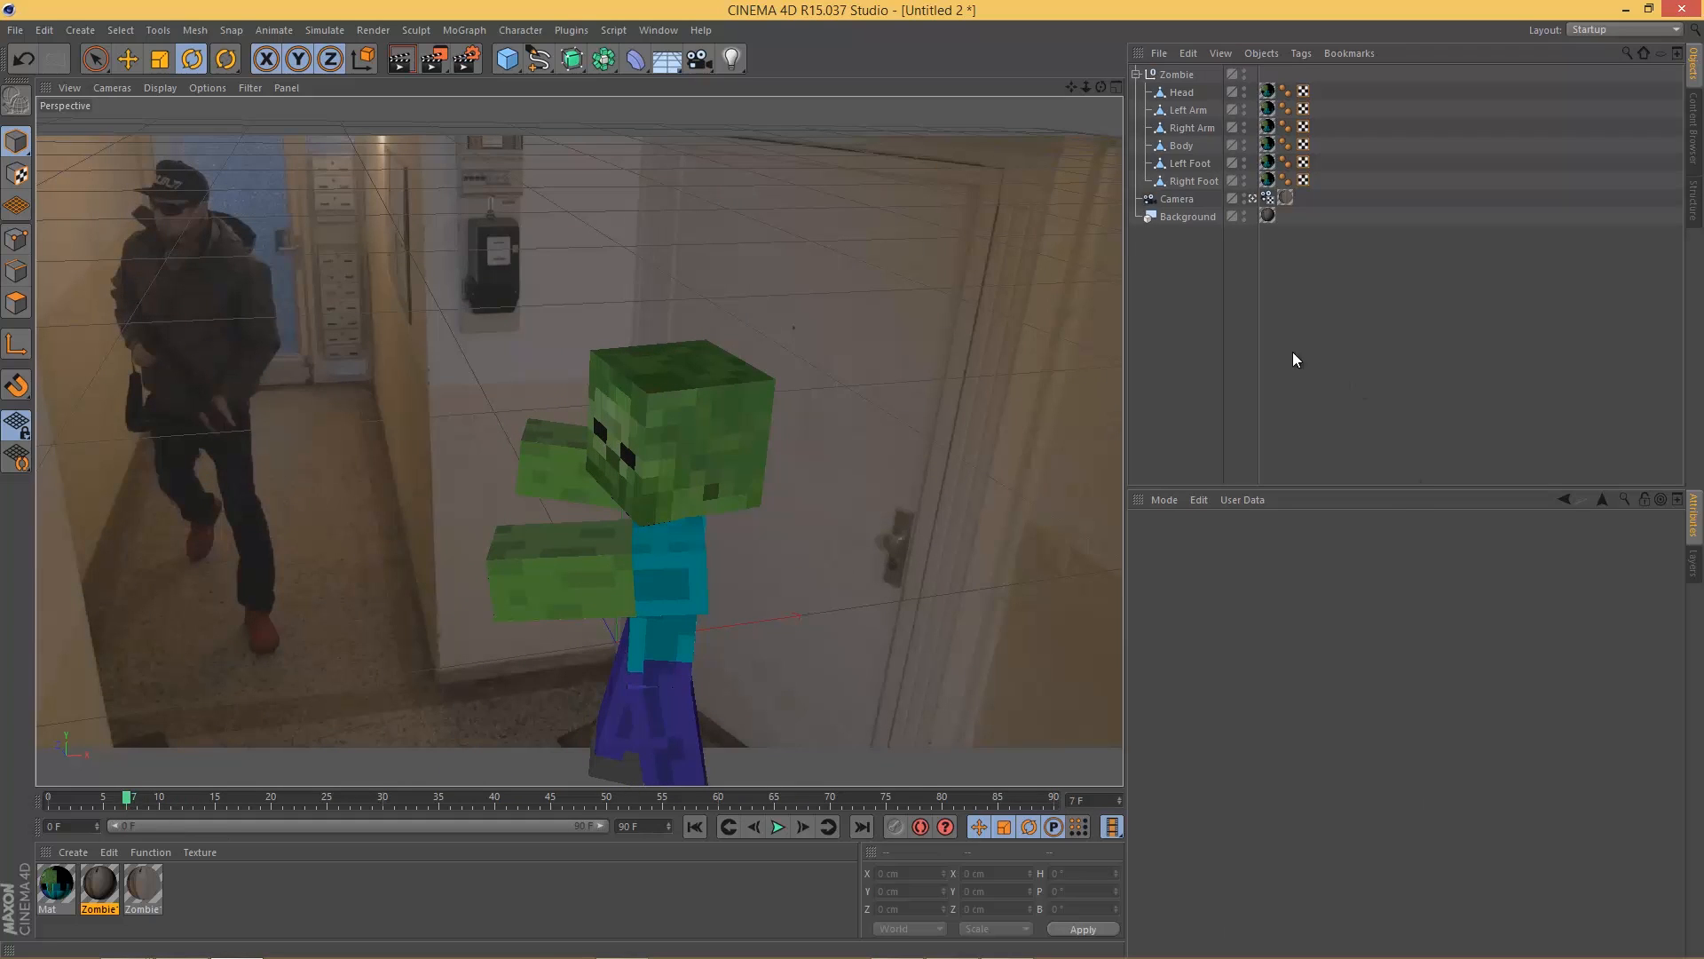
# Step: Add a cube and scale it uniformly to about 566.4 cm per side
pyautogui.click(507, 60)
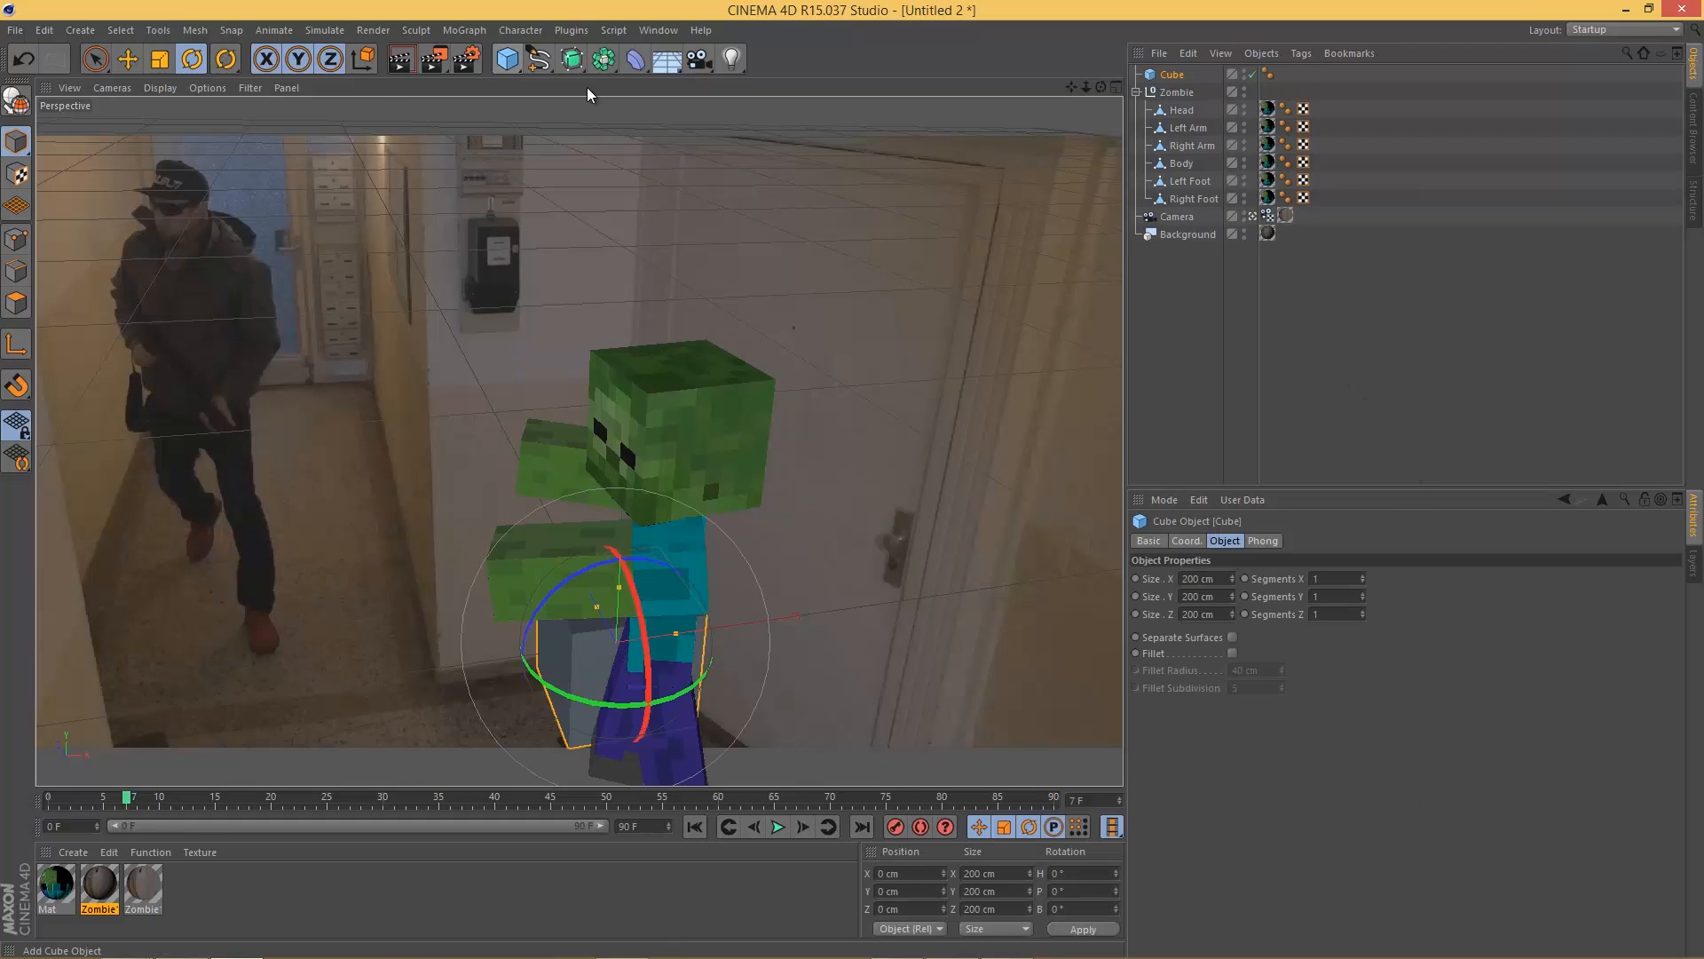
pyautogui.press('t')
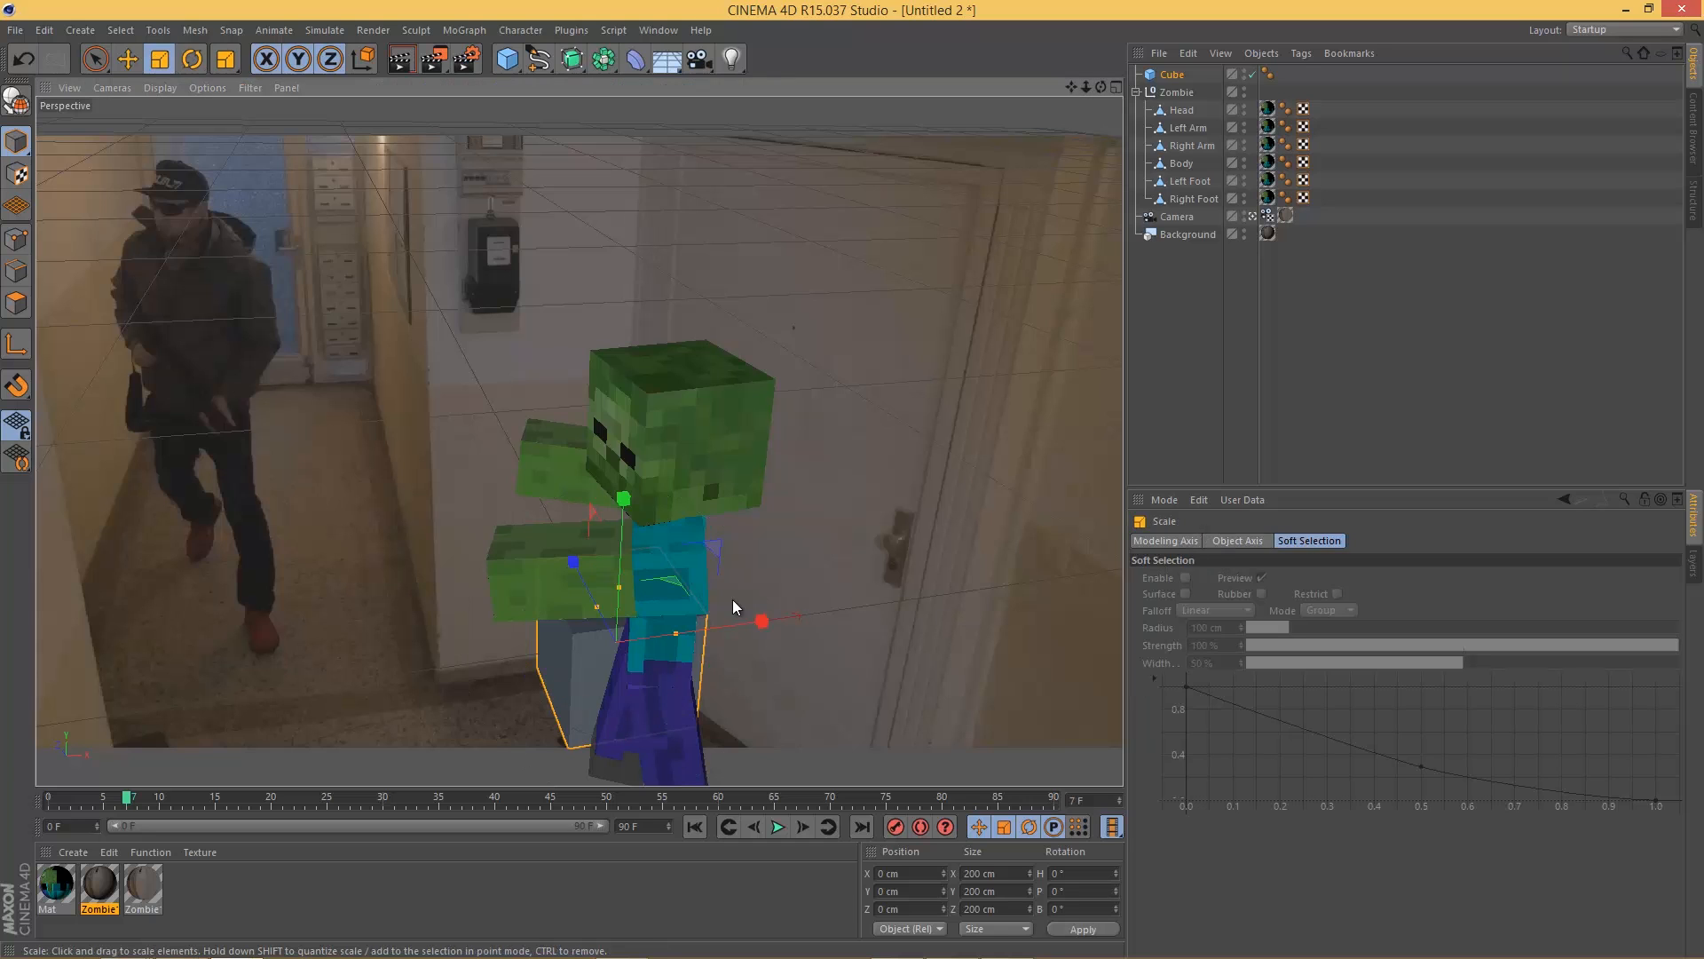
pyautogui.moveTo(732, 599)
pyautogui.mouseDown()
pyautogui.moveTo(806, 554)
pyautogui.moveTo(859, 484)
pyautogui.moveTo(742, 582)
pyautogui.mouseUp()
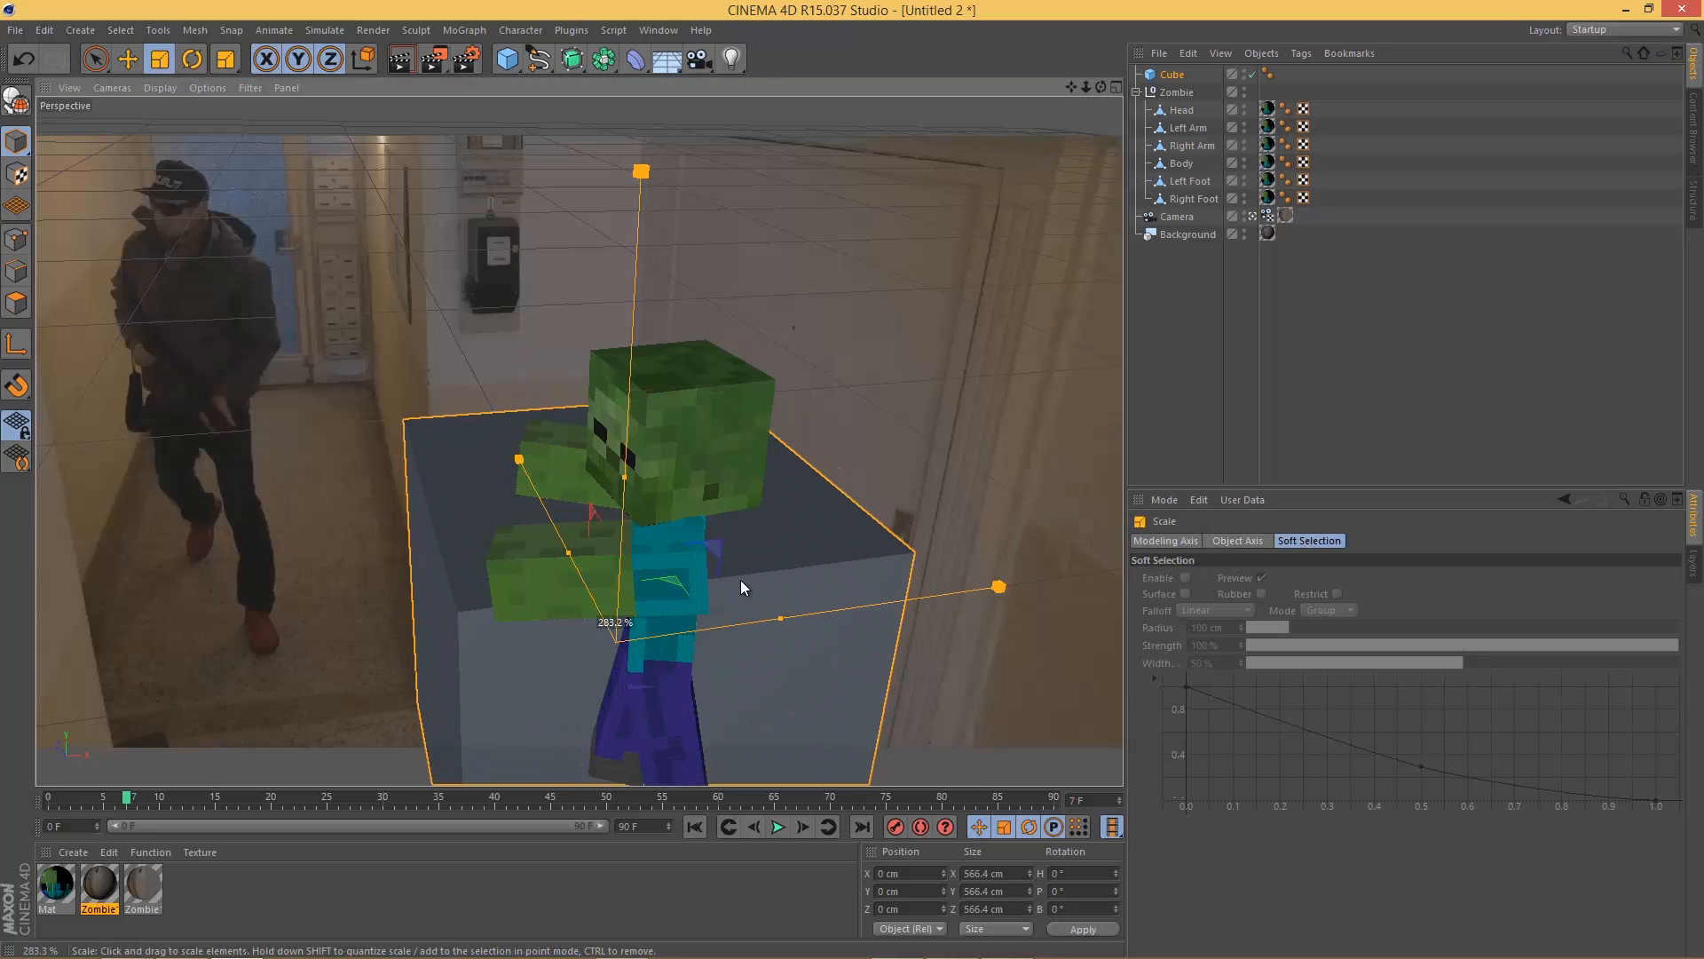
# Step: Set the cube's X, Y and Z segments to 8 and display the viewport in Gouraud Shading (Lines)
pyautogui.click(1171, 74)
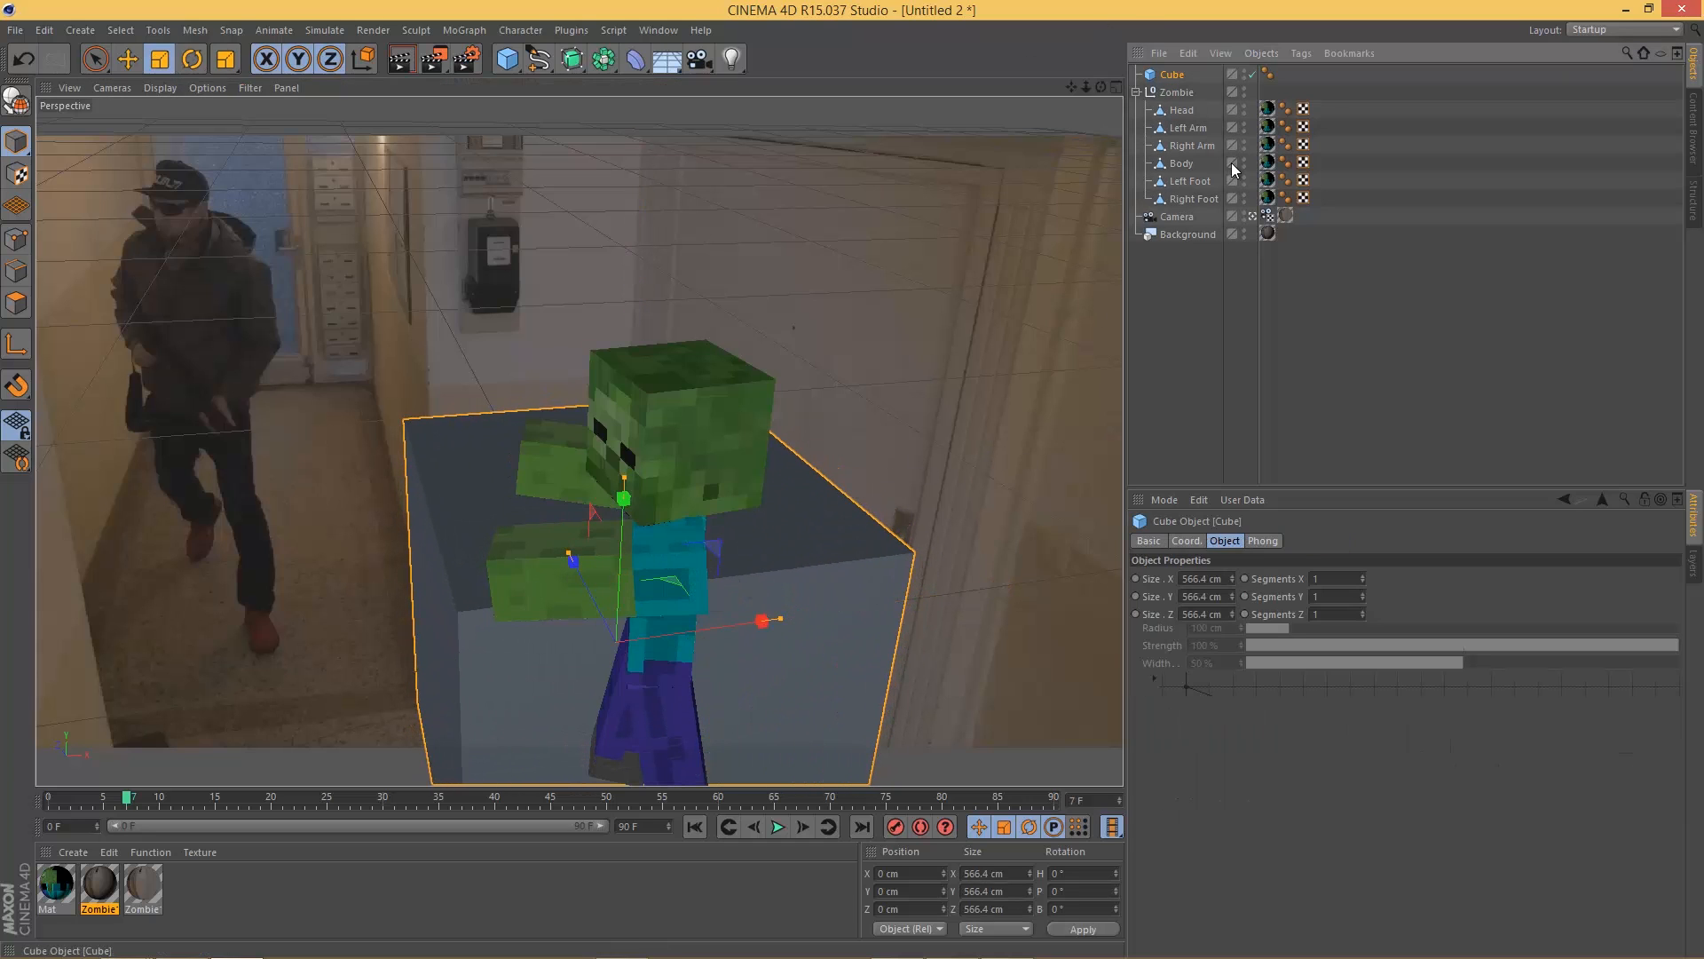
pyautogui.click(1334, 578)
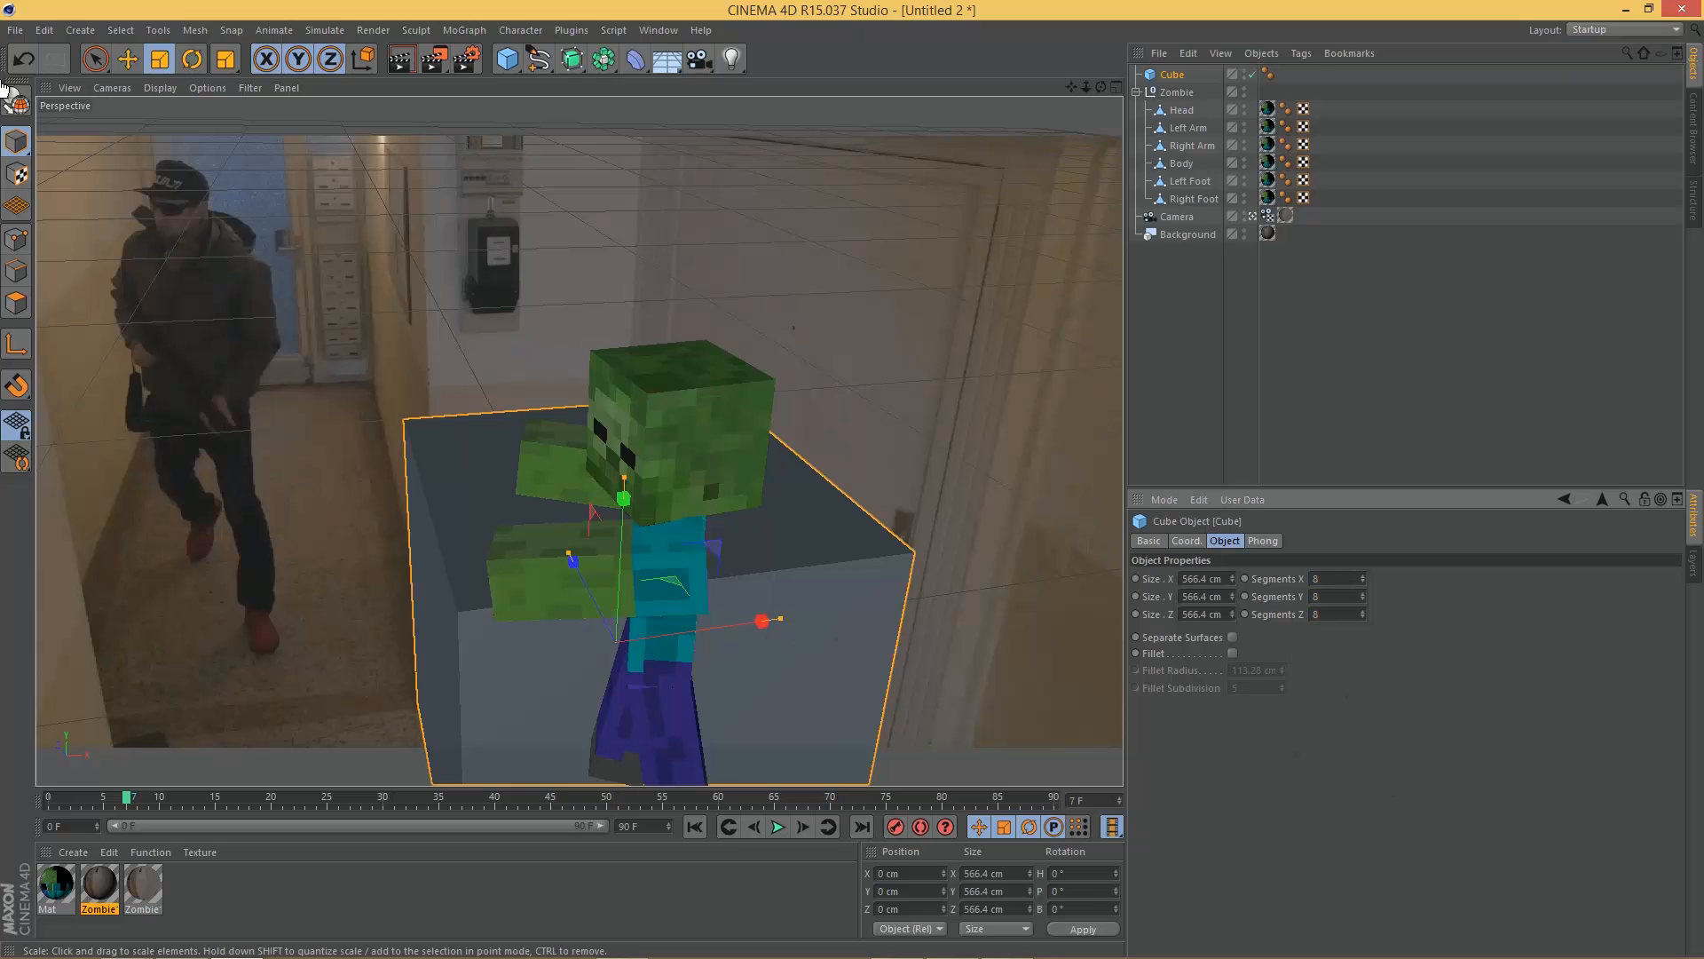
pyautogui.click(163, 88)
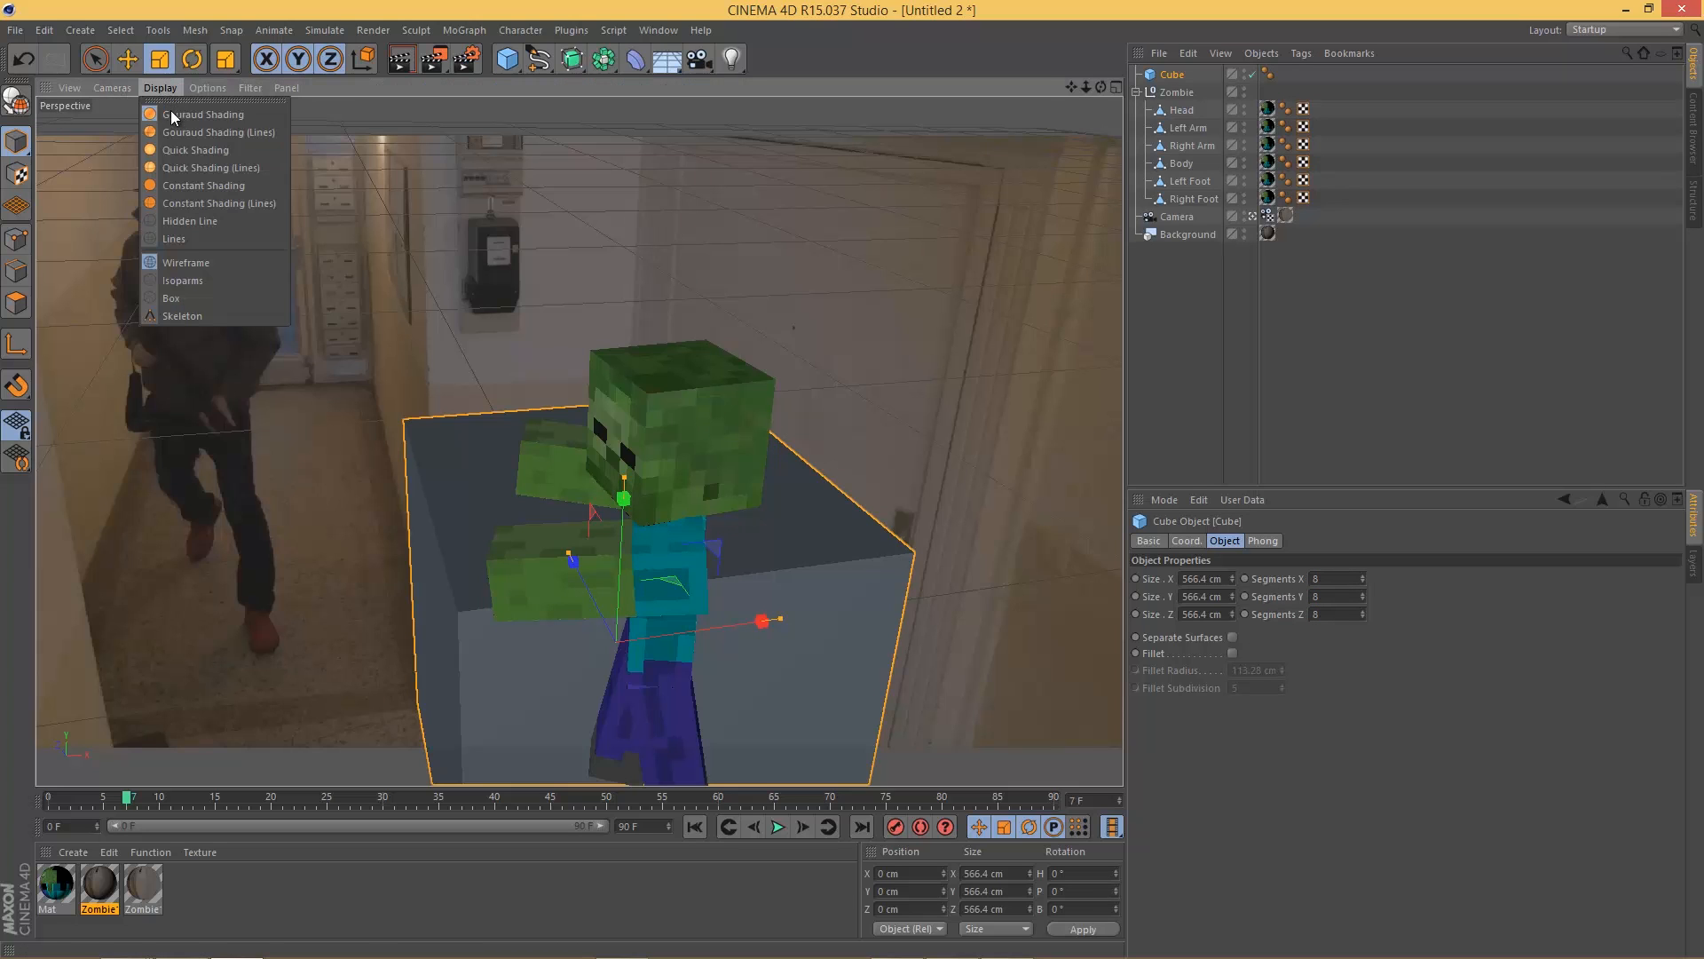
pyautogui.click(231, 128)
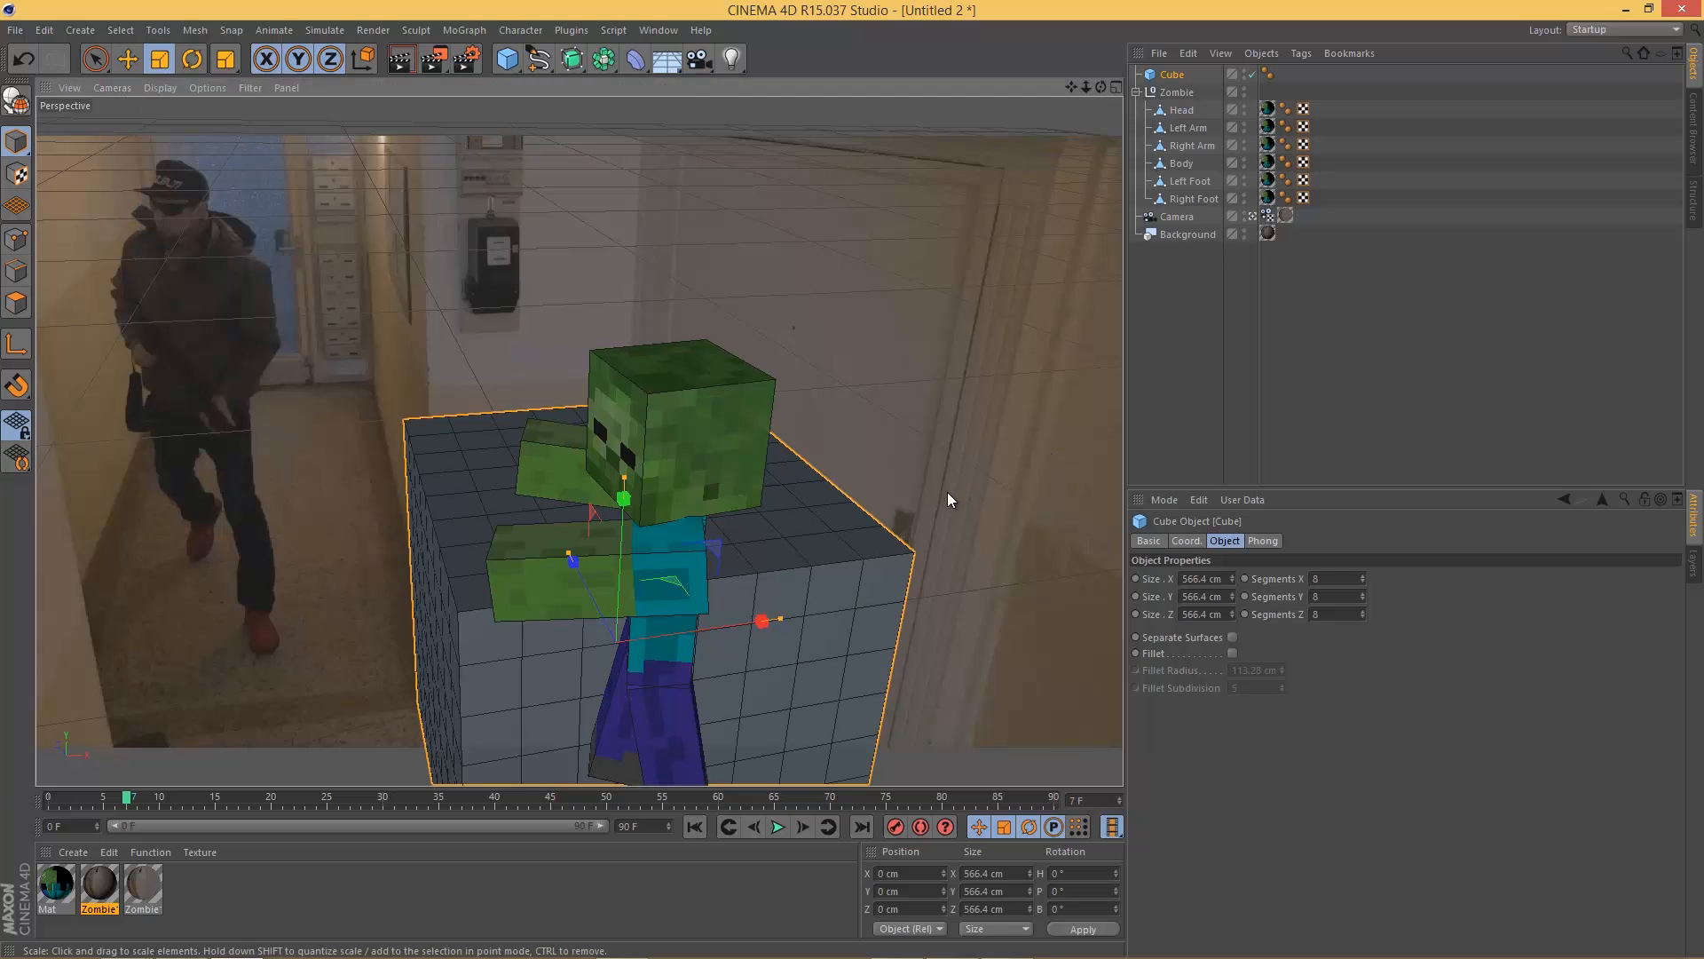
# Step: Move the cube behind the zombie toward the hallway wall corner, to about X -59.4, Y 757.9, Z -342.5 cm
pyautogui.press('e')
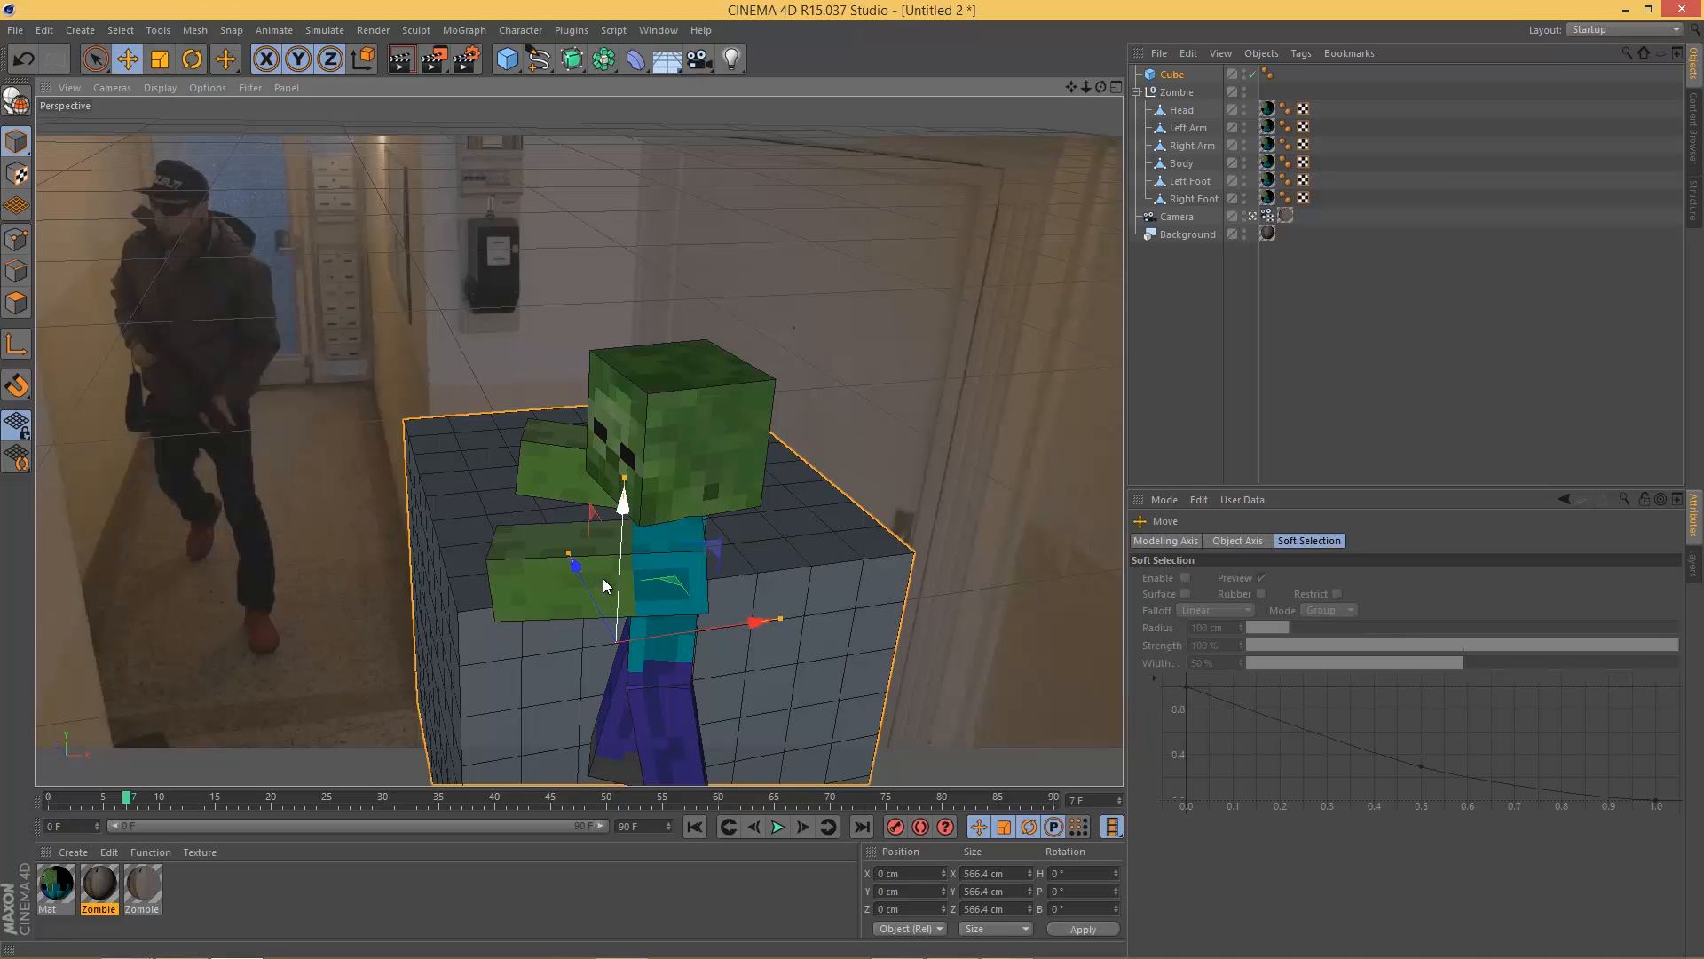
pyautogui.moveTo(571, 563); pyautogui.dragTo(573, 337)
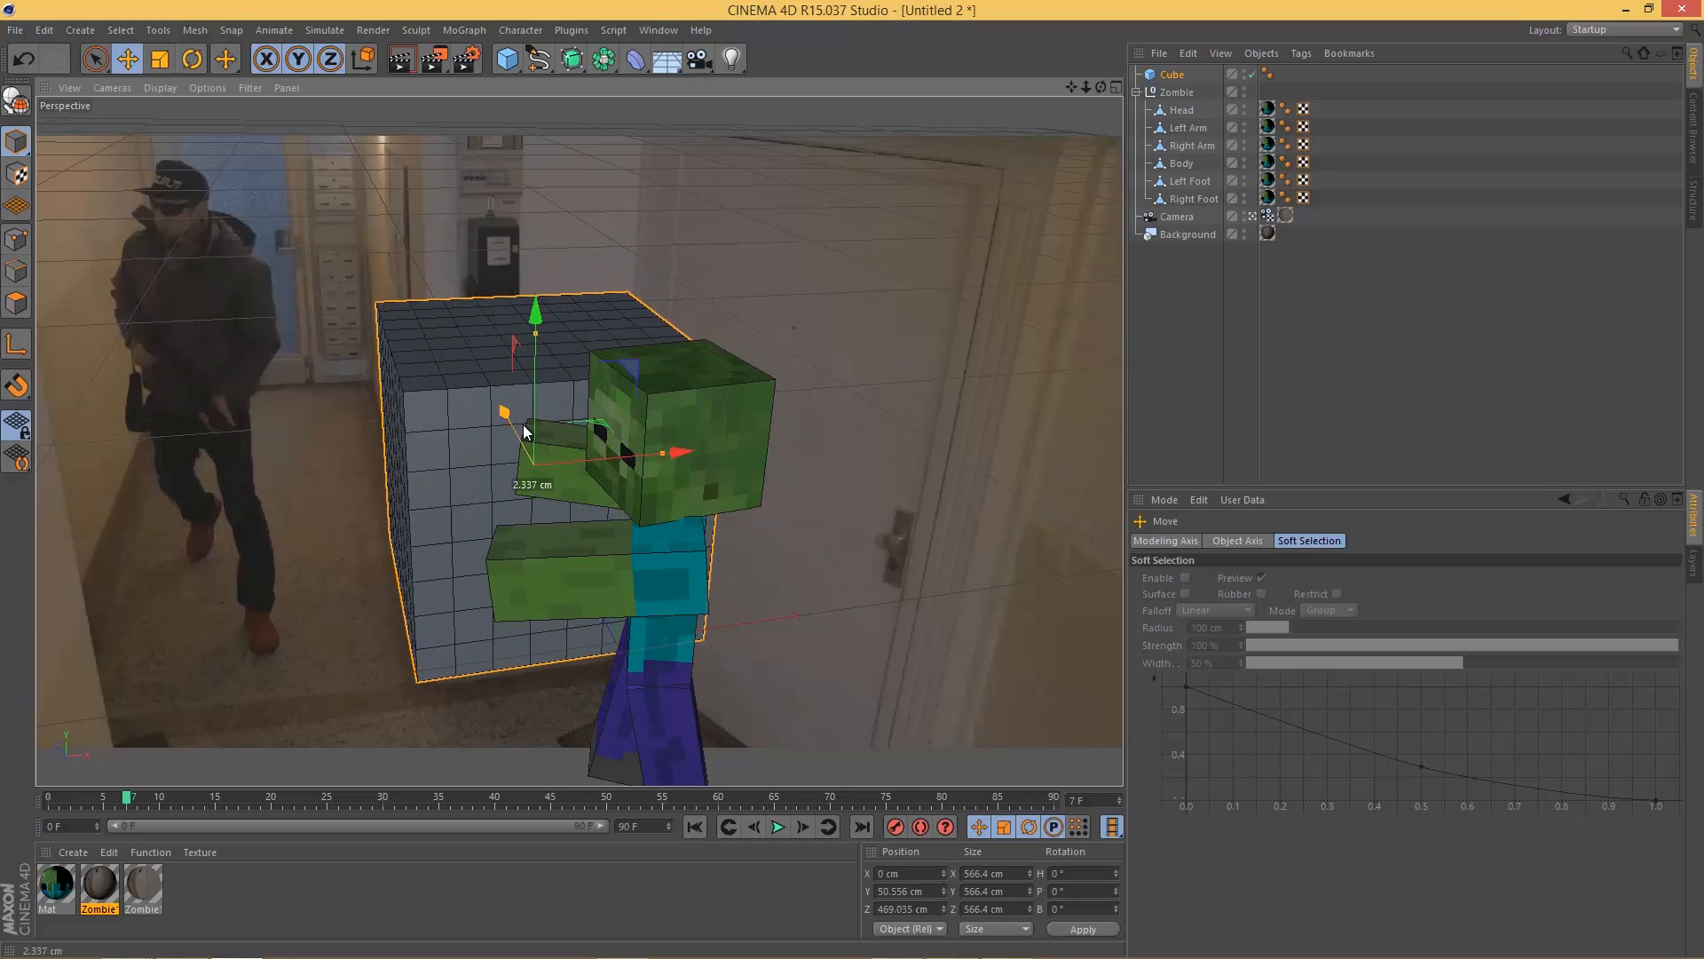
pyautogui.moveTo(524, 432); pyautogui.dragTo(738, 245)
pyautogui.moveTo(590, 348); pyautogui.dragTo(856, 510)
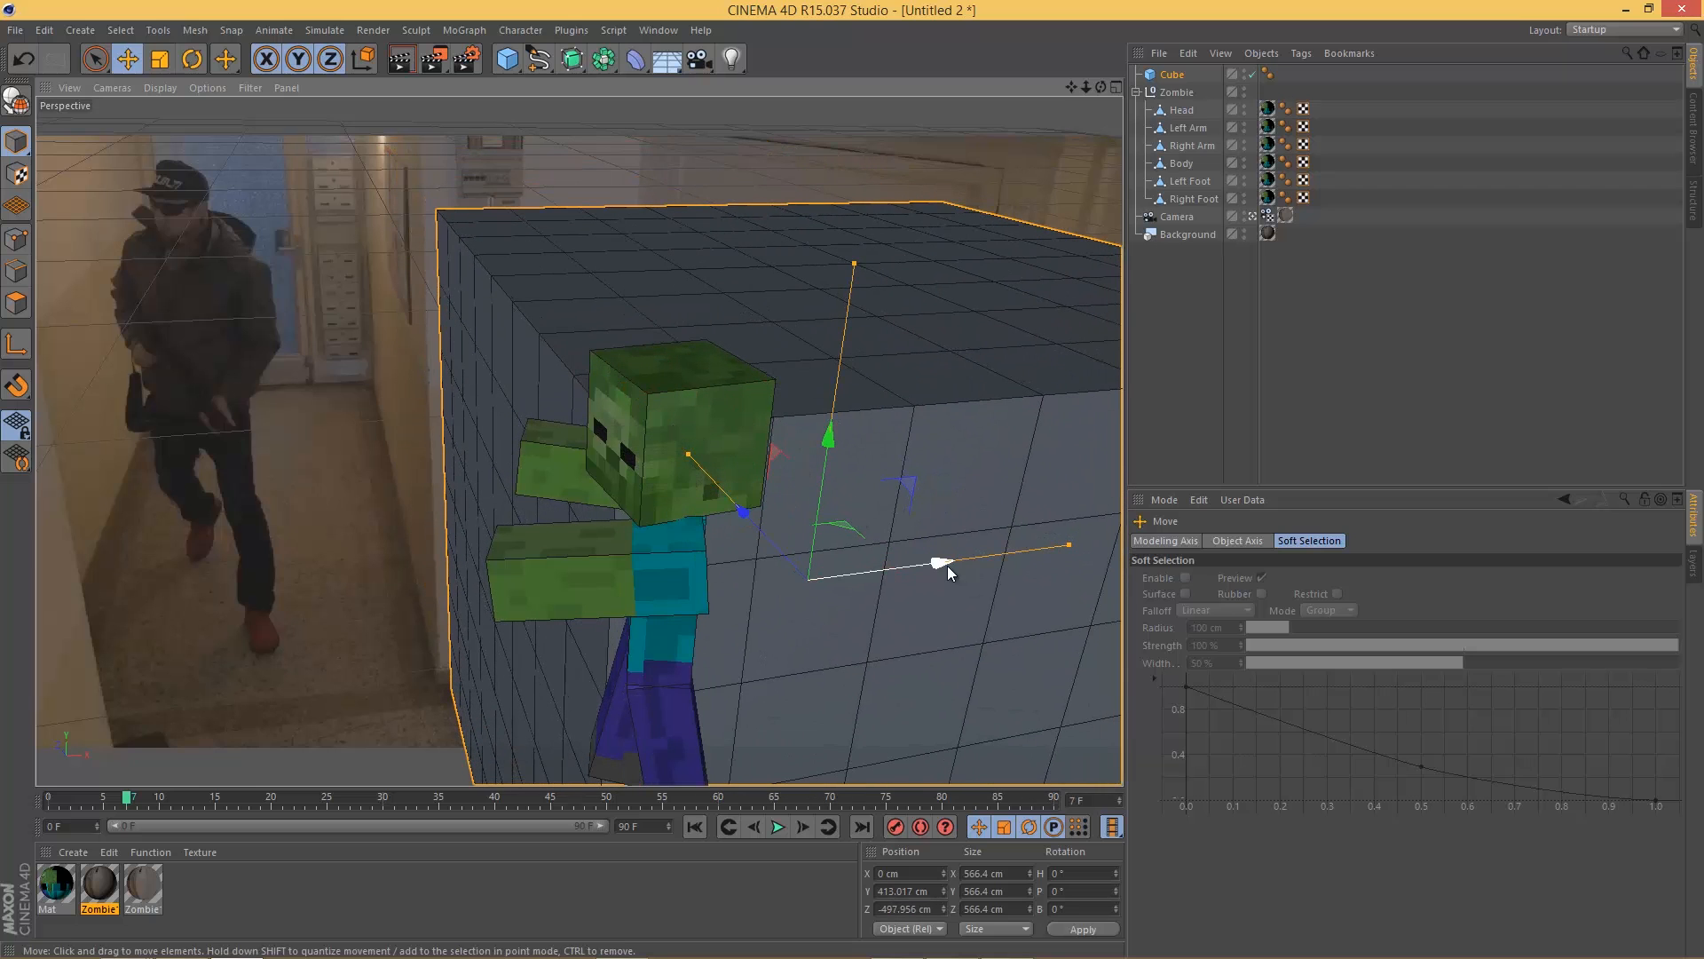
pyautogui.moveTo(946, 566); pyautogui.dragTo(898, 573)
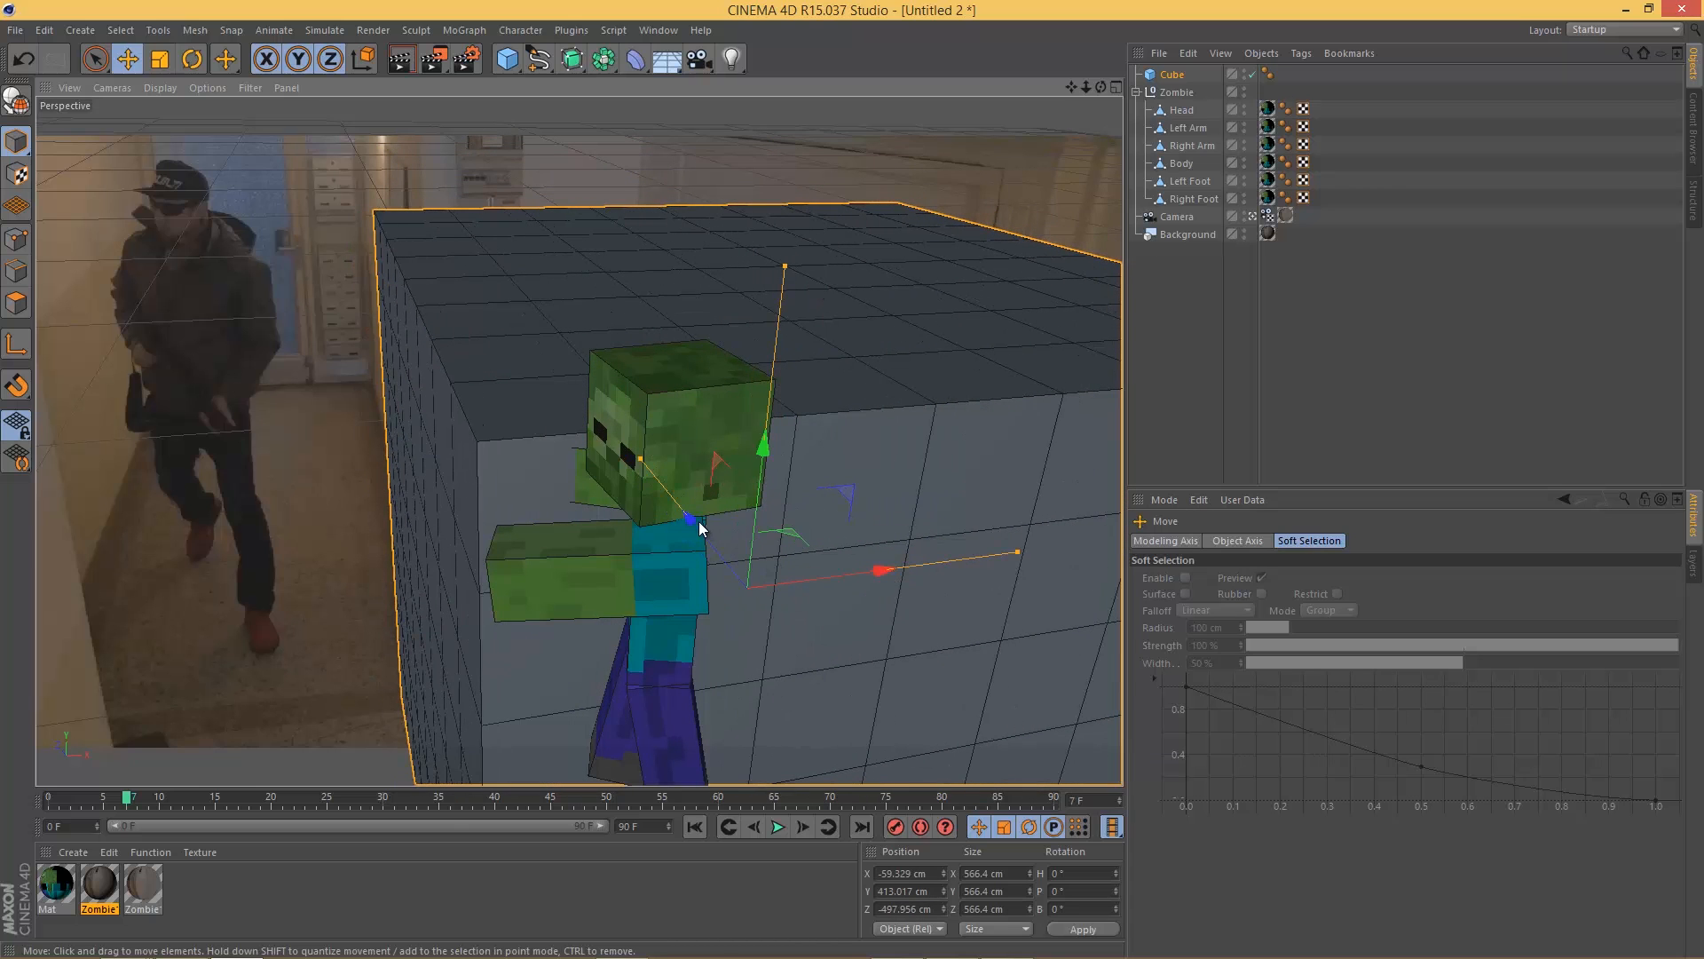
pyautogui.moveTo(692, 522); pyautogui.dragTo(793, 684)
pyautogui.moveTo(685, 154); pyautogui.dragTo(917, 610)
pyautogui.moveTo(861, 156)
pyautogui.mouseDown()
pyautogui.moveTo(896, 158)
pyautogui.moveTo(852, 162)
pyautogui.mouseUp()
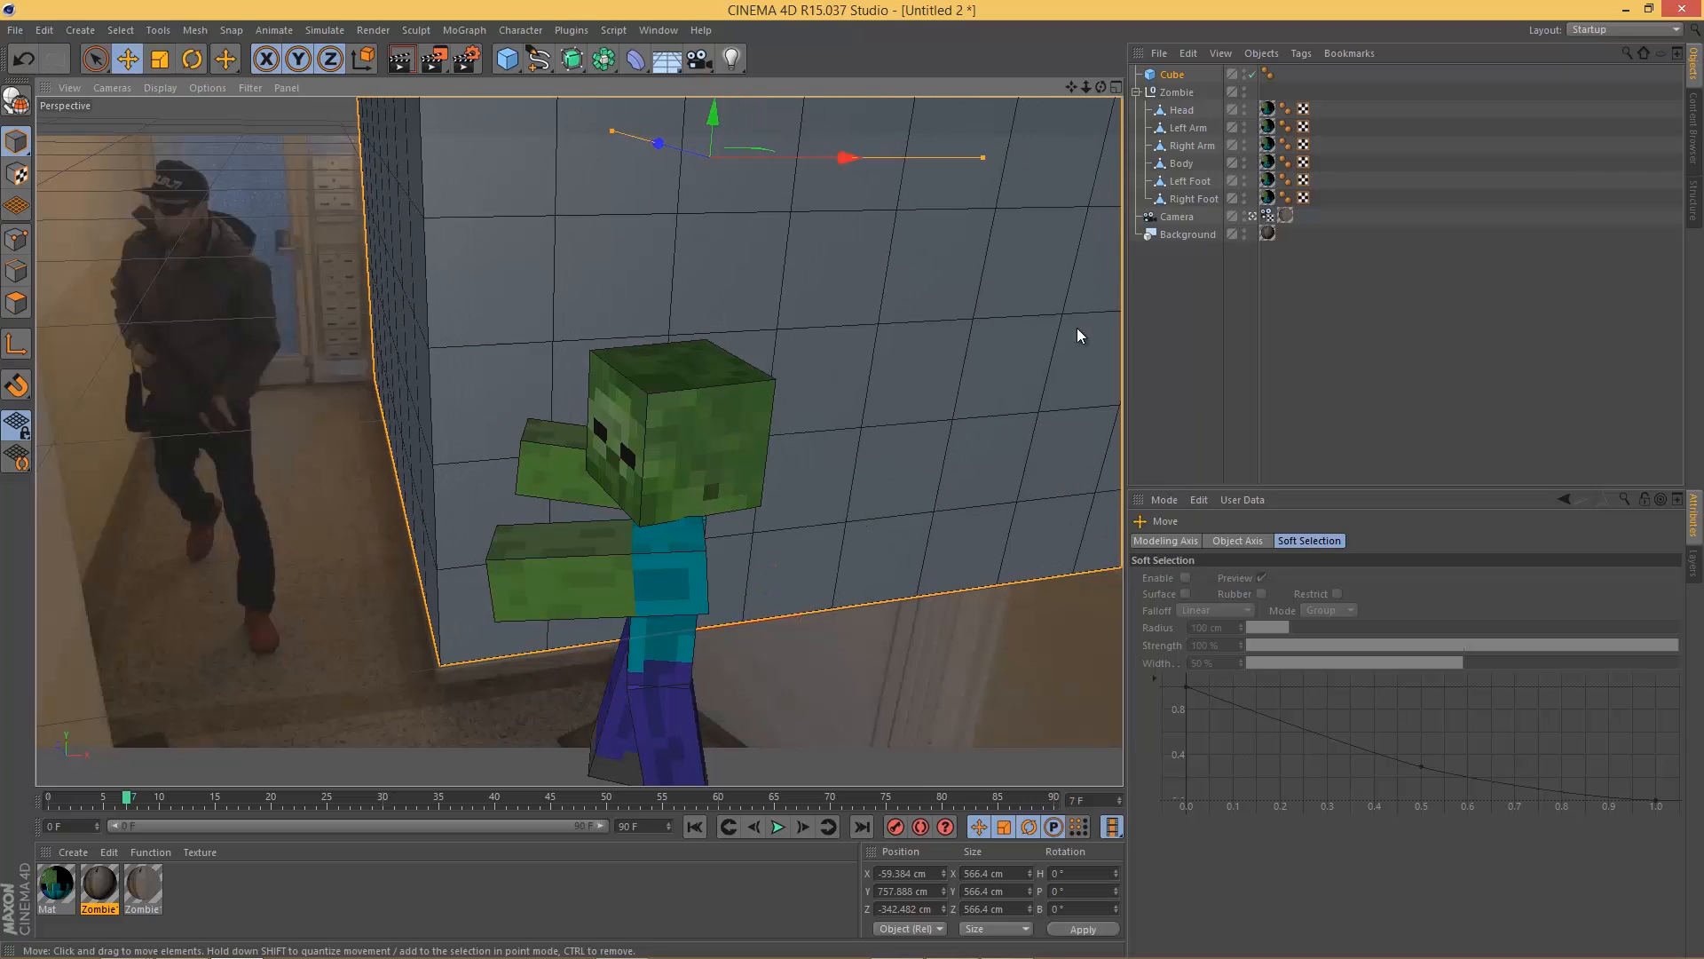
# Step: Raise the cube to about Y 819.2 cm in the right side view, and return to the calibrated camera's perspective
pyautogui.click(1252, 218)
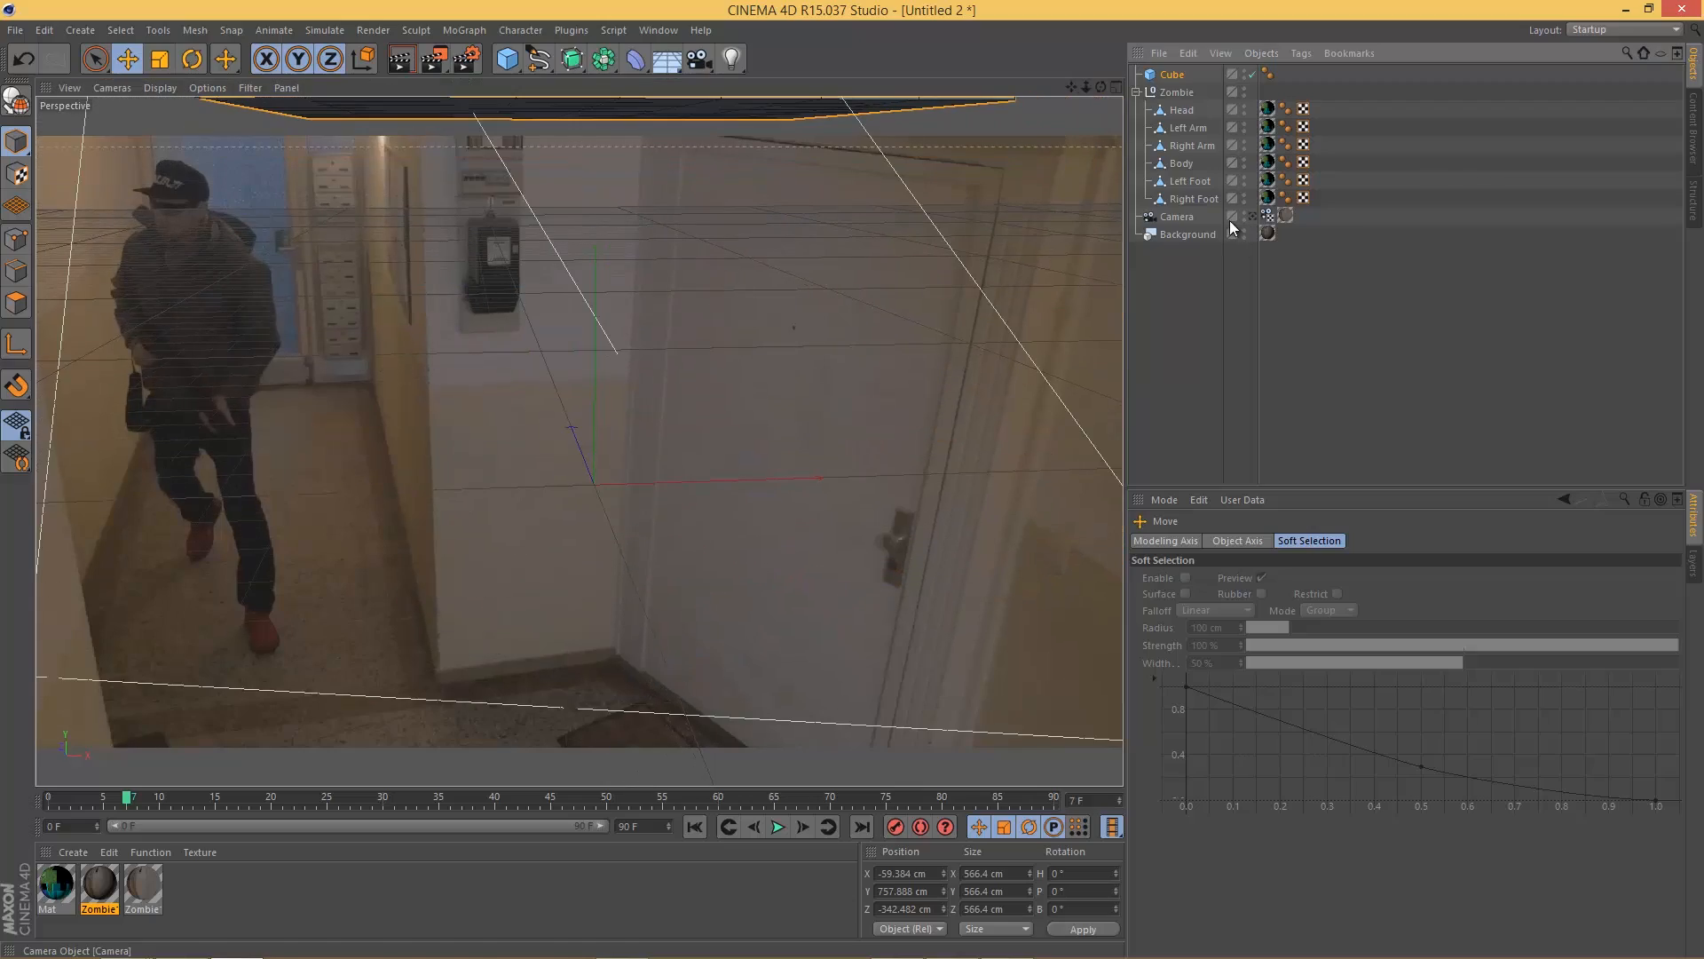
pyautogui.keyDown('alt'); pyautogui.moveTo(671, 401); pyautogui.dragTo(734, 587); pyautogui.keyUp('alt')
pyautogui.press('F2')
pyautogui.press('F3')
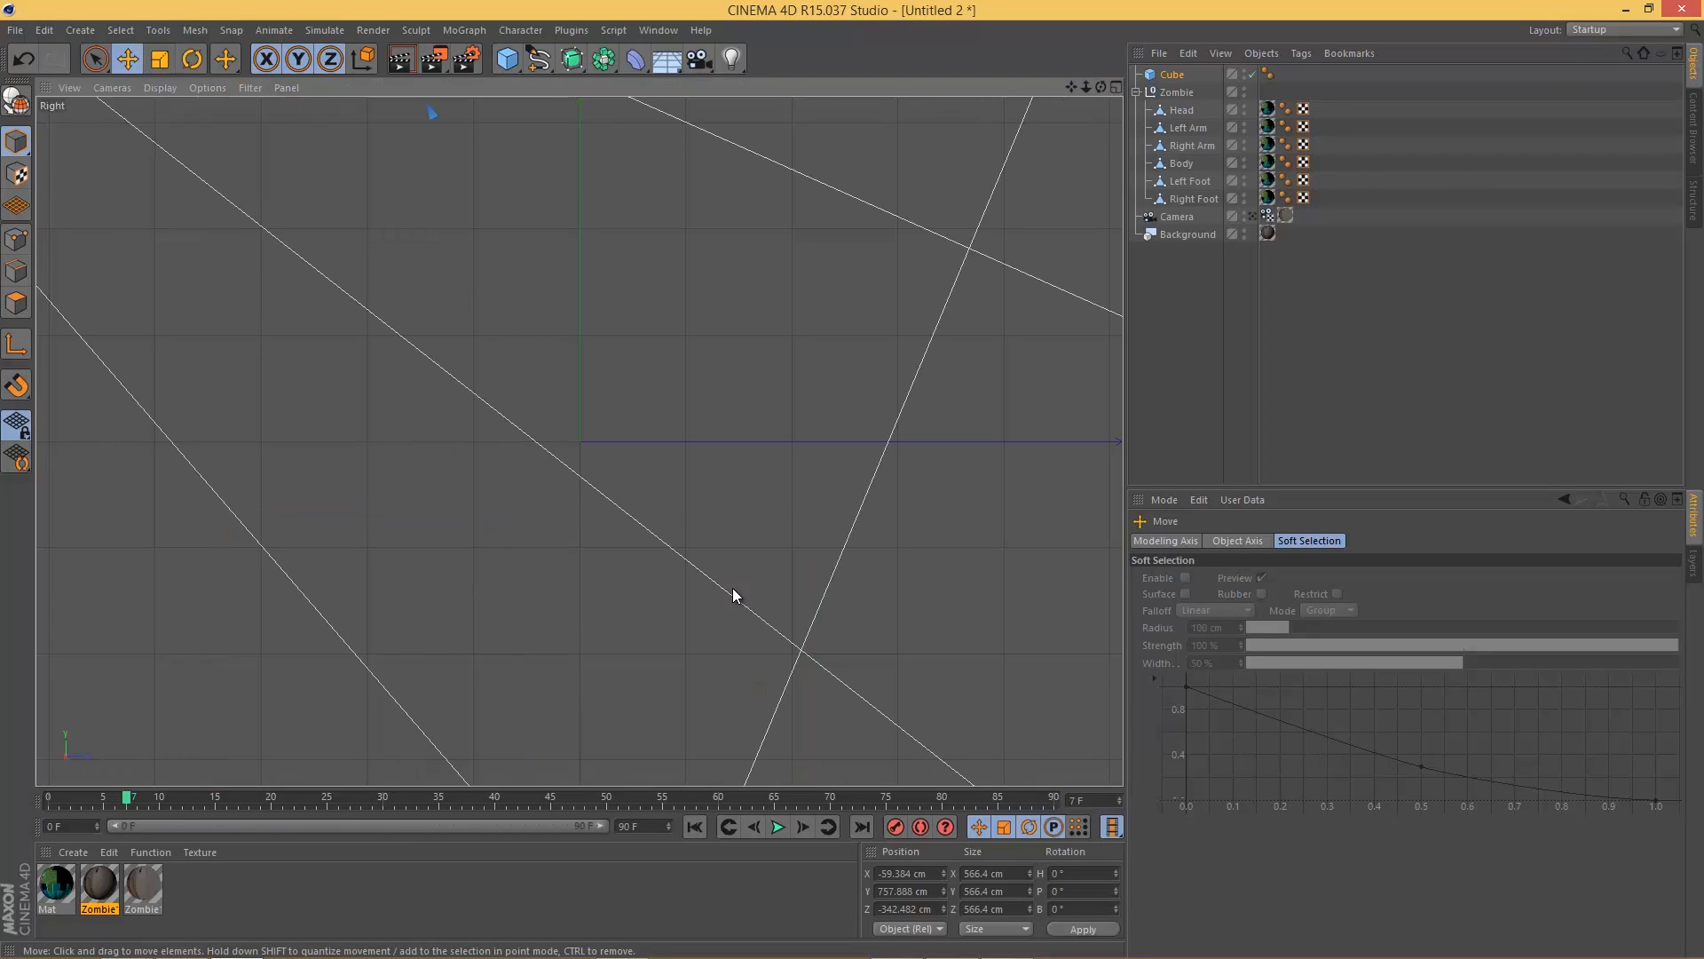
pyautogui.keyDown('alt'); pyautogui.moveTo(802, 504); pyautogui.dragTo(721, 521, button='right'); pyautogui.keyUp('alt')
pyautogui.keyDown('alt'); pyautogui.moveTo(579, 441); pyautogui.dragTo(779, 706, button='middle'); pyautogui.keyUp('alt')
pyautogui.keyDown('alt'); pyautogui.moveTo(399, 487); pyautogui.dragTo(490, 490, button='right'); pyautogui.keyUp('alt')
pyautogui.keyDown('alt'); pyautogui.moveTo(619, 493); pyautogui.dragTo(451, 523, button='middle'); pyautogui.keyUp('alt')
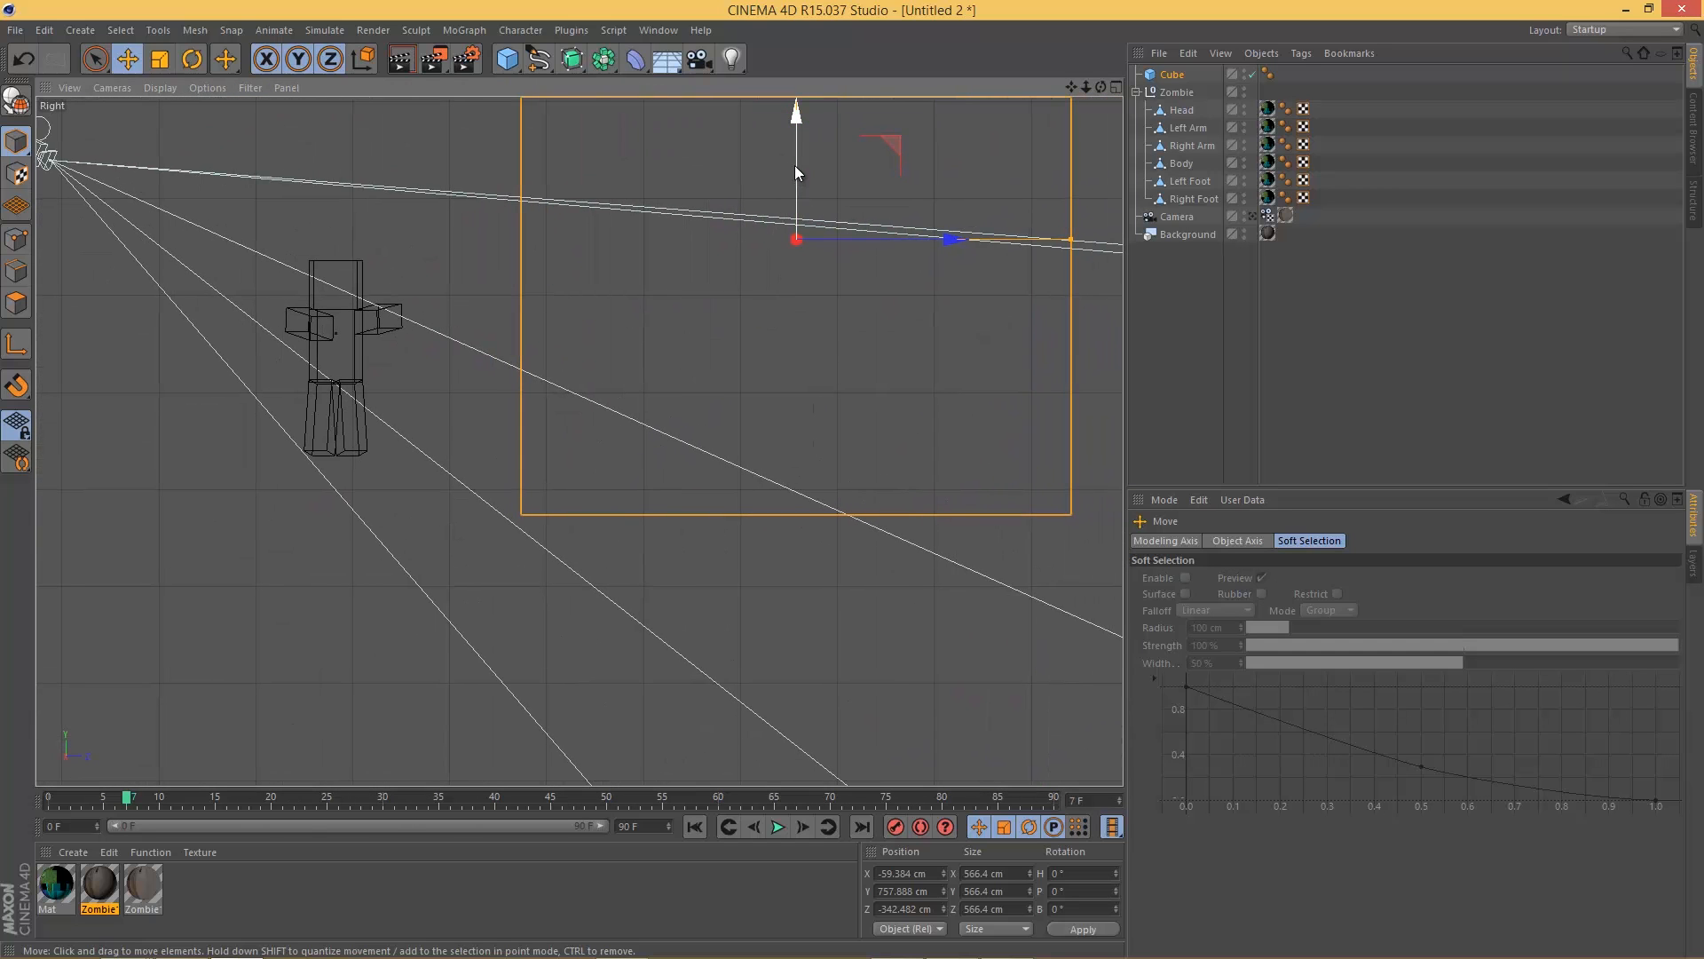
pyautogui.moveTo(795, 165); pyautogui.dragTo(837, 145)
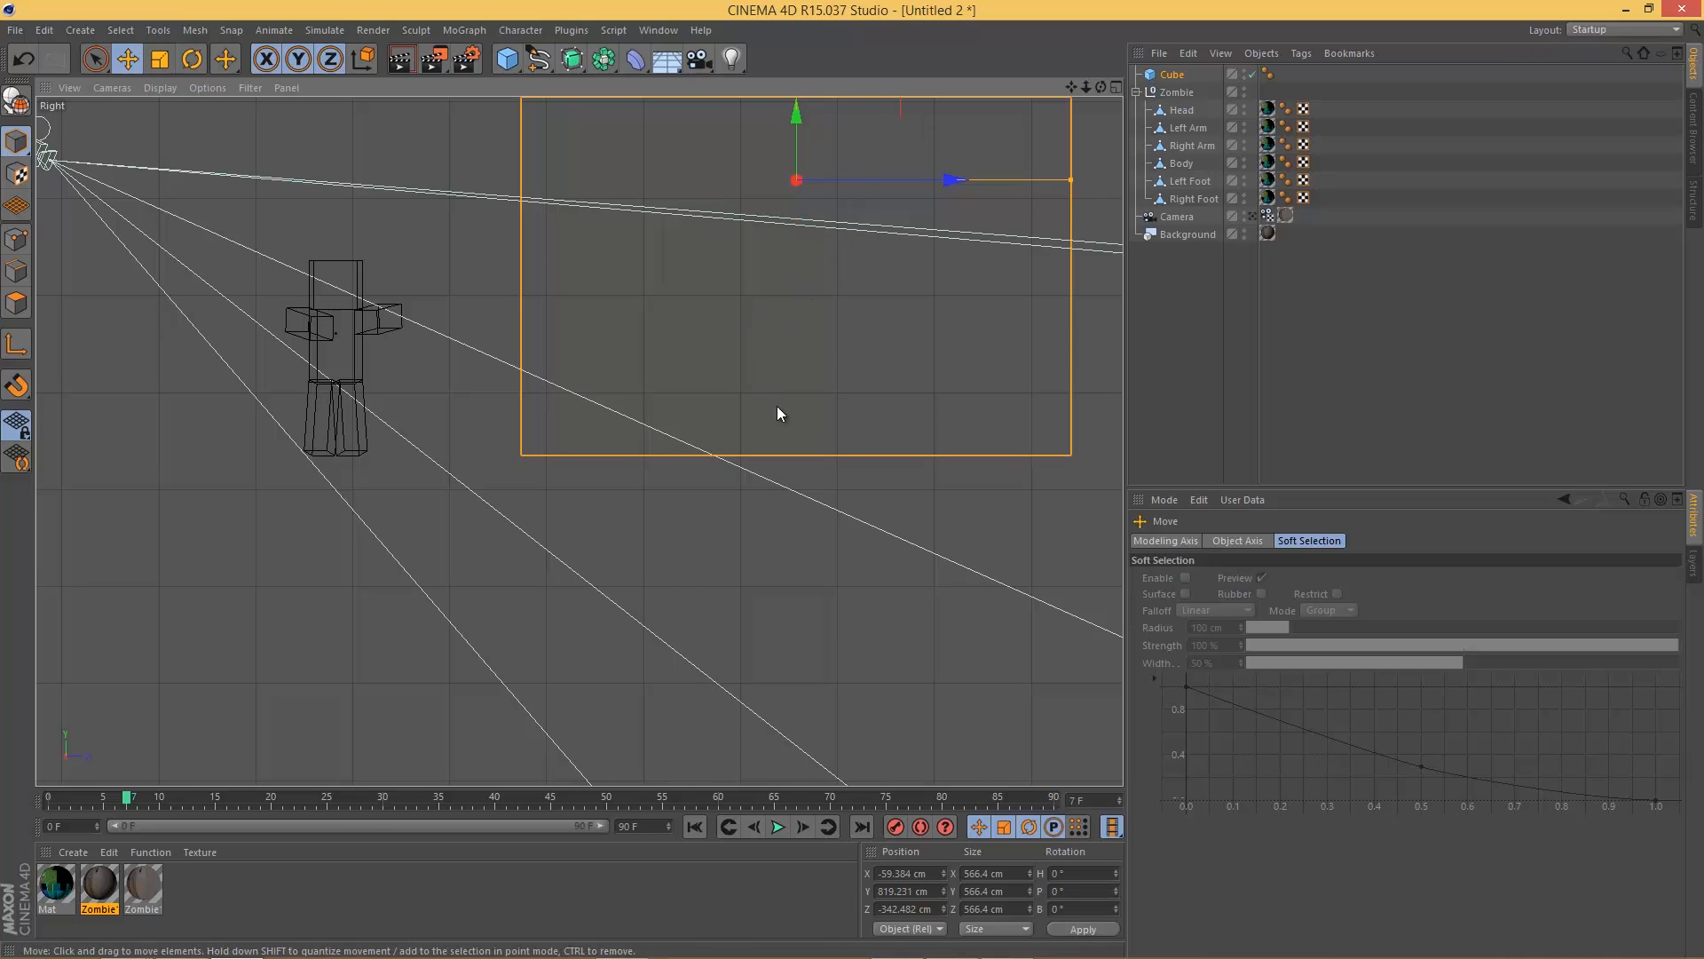
pyautogui.press('F1')
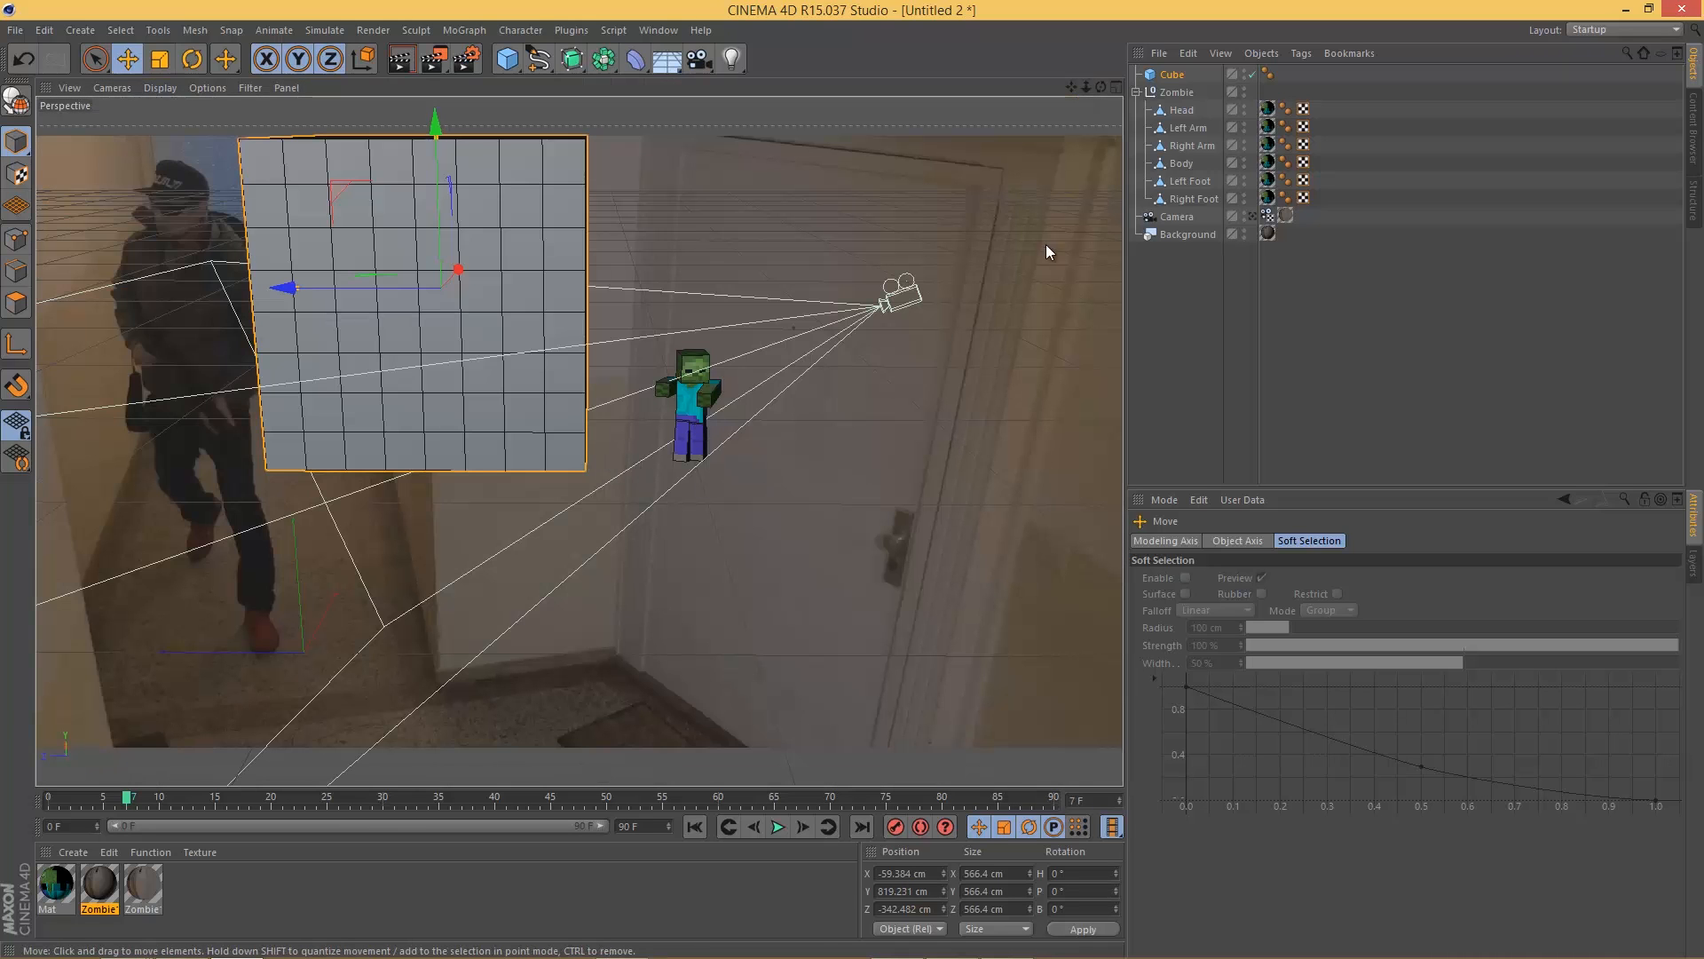
pyautogui.click(1252, 217)
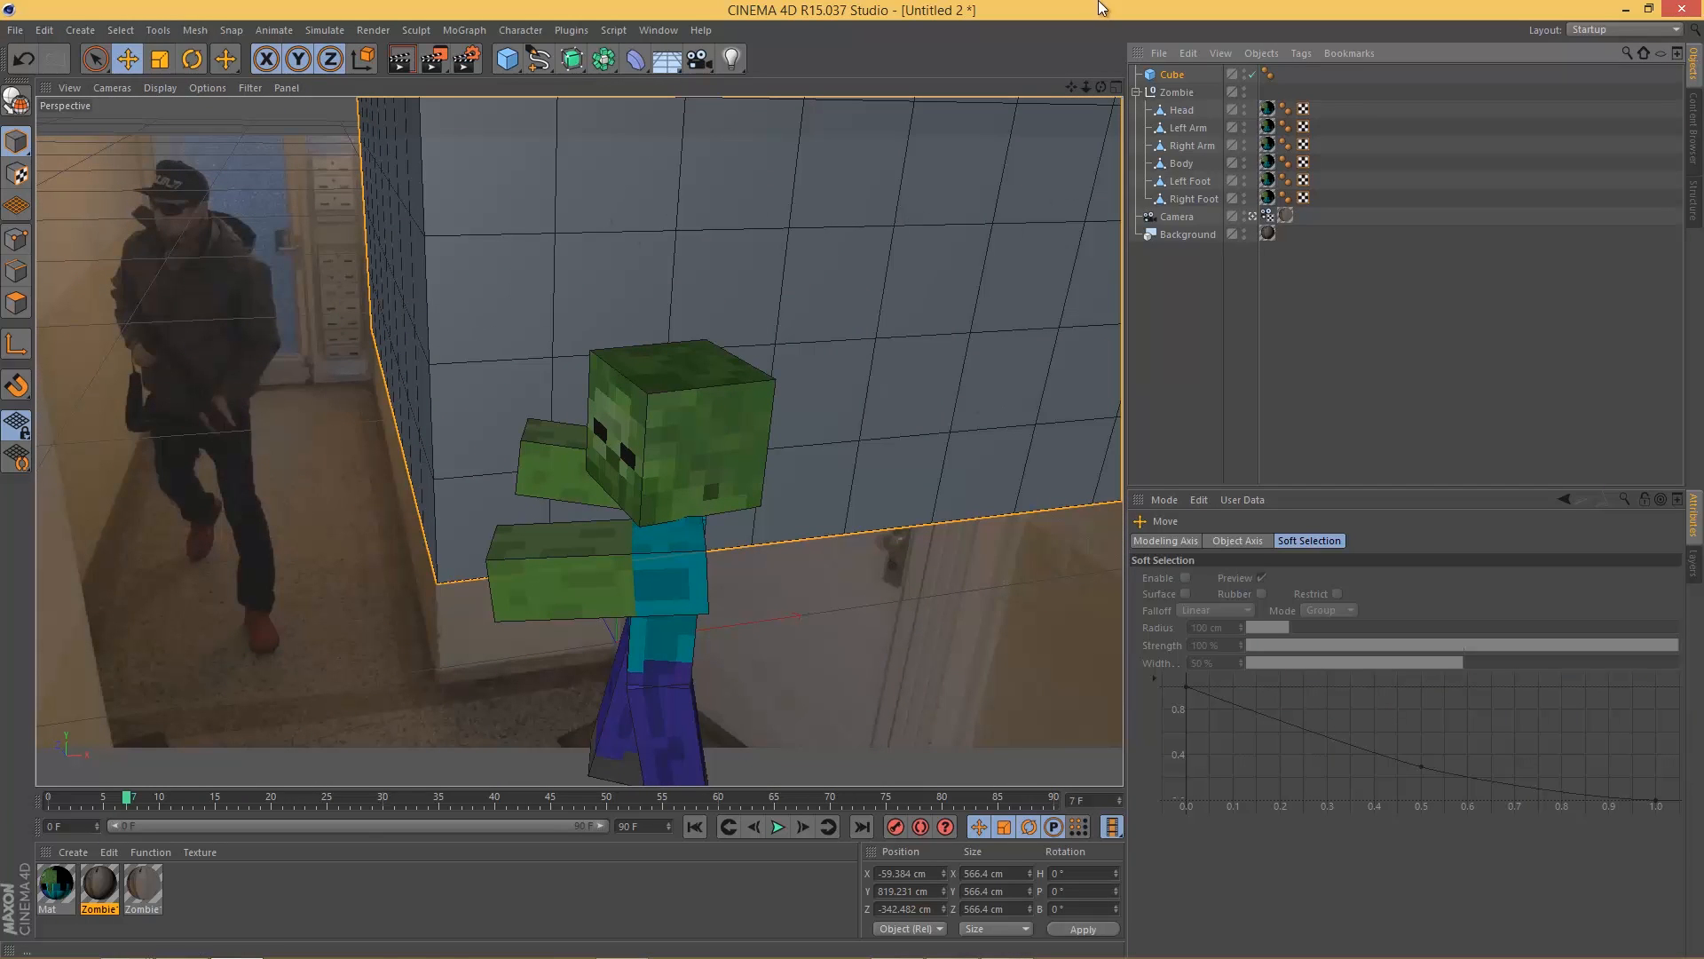
# Step: Make the cube editable and move its axis down to about Y 544 cm, Z -558.7 cm, ending in the camera view
pyautogui.click(1172, 75)
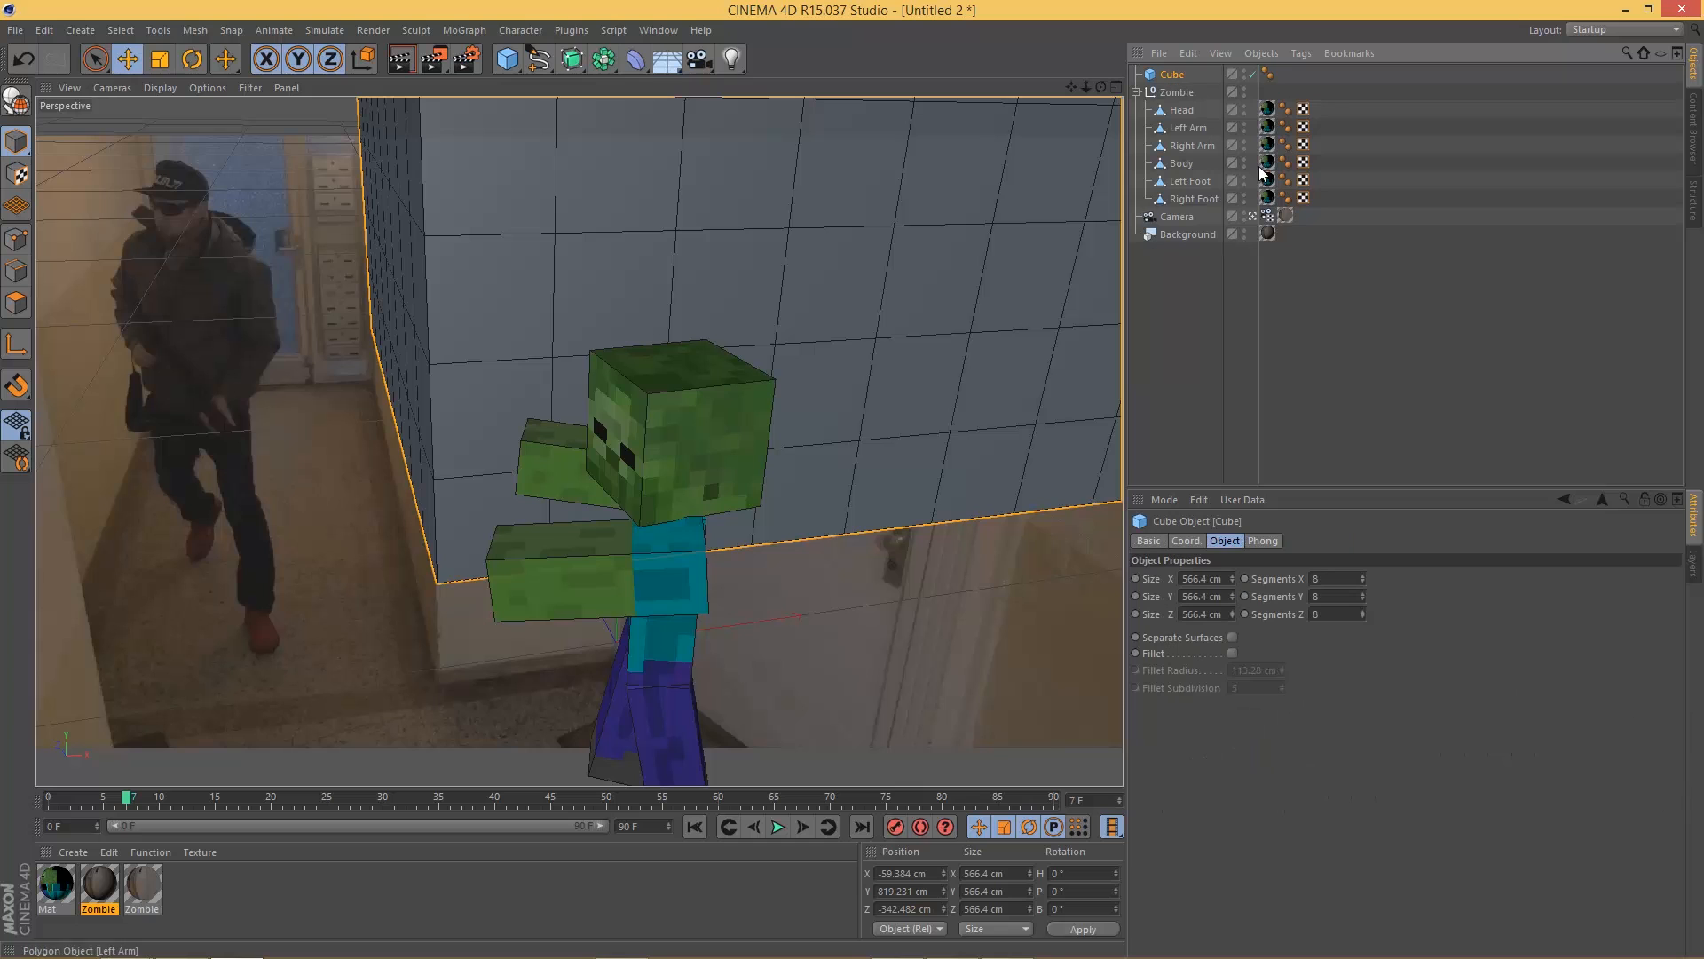
pyautogui.click(1253, 218)
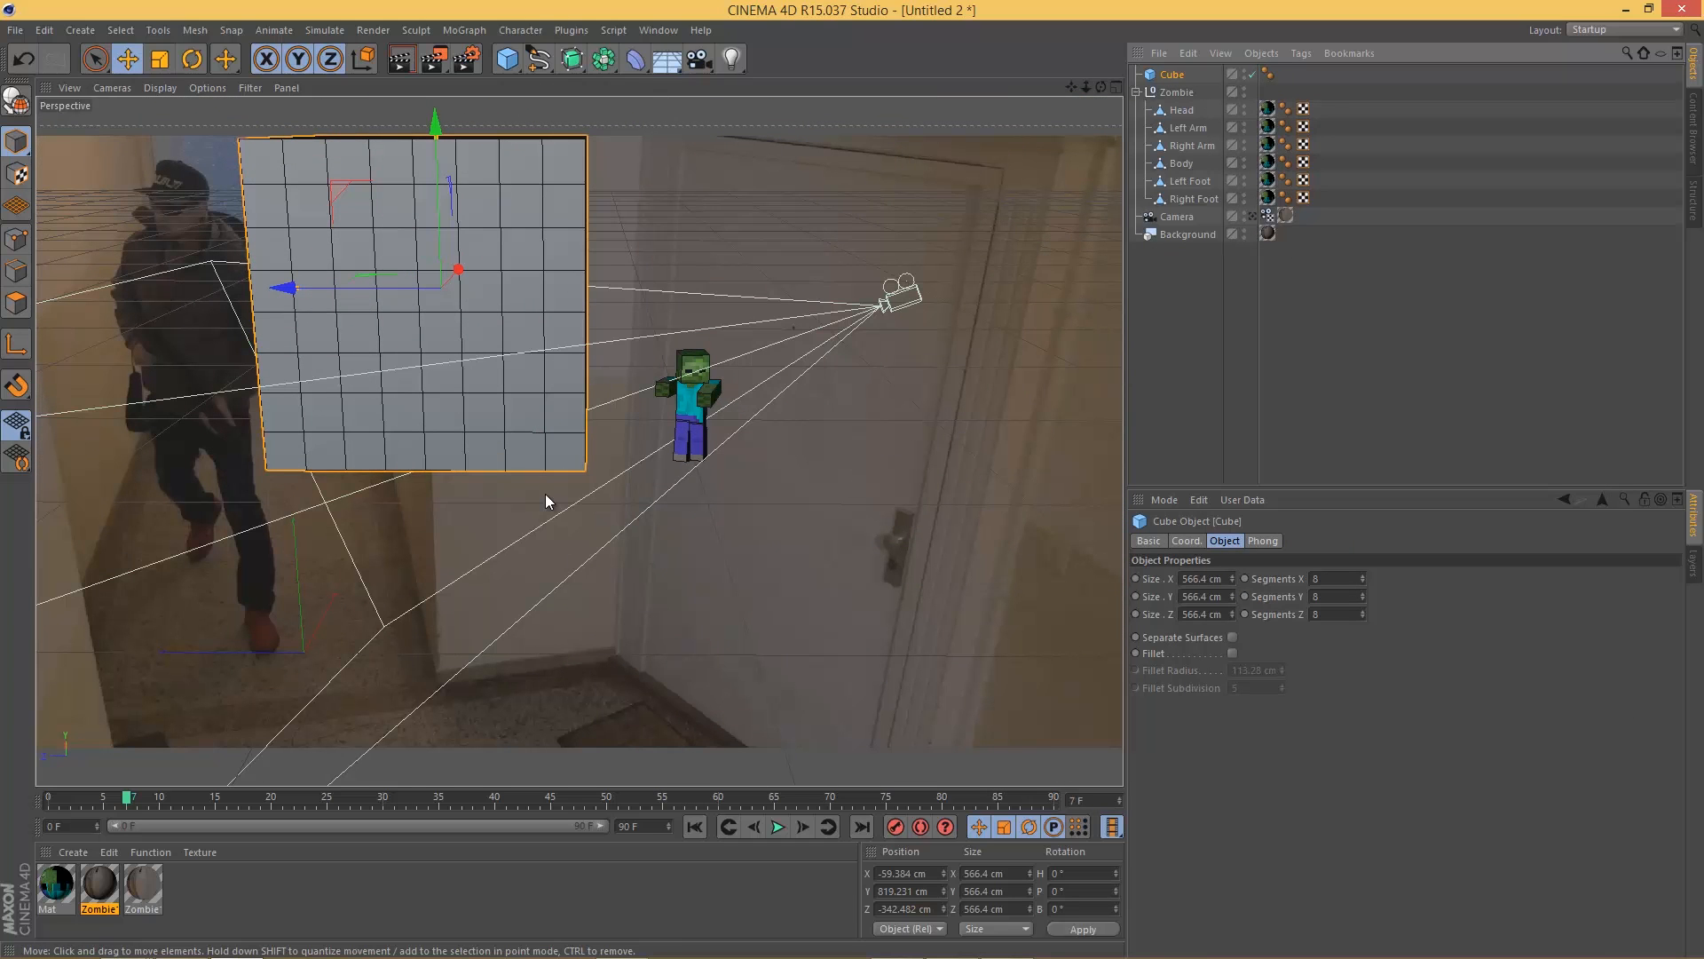
pyautogui.moveTo(434, 115); pyautogui.dragTo(437, 213)
pyautogui.hotkey('ctrl', 'z')
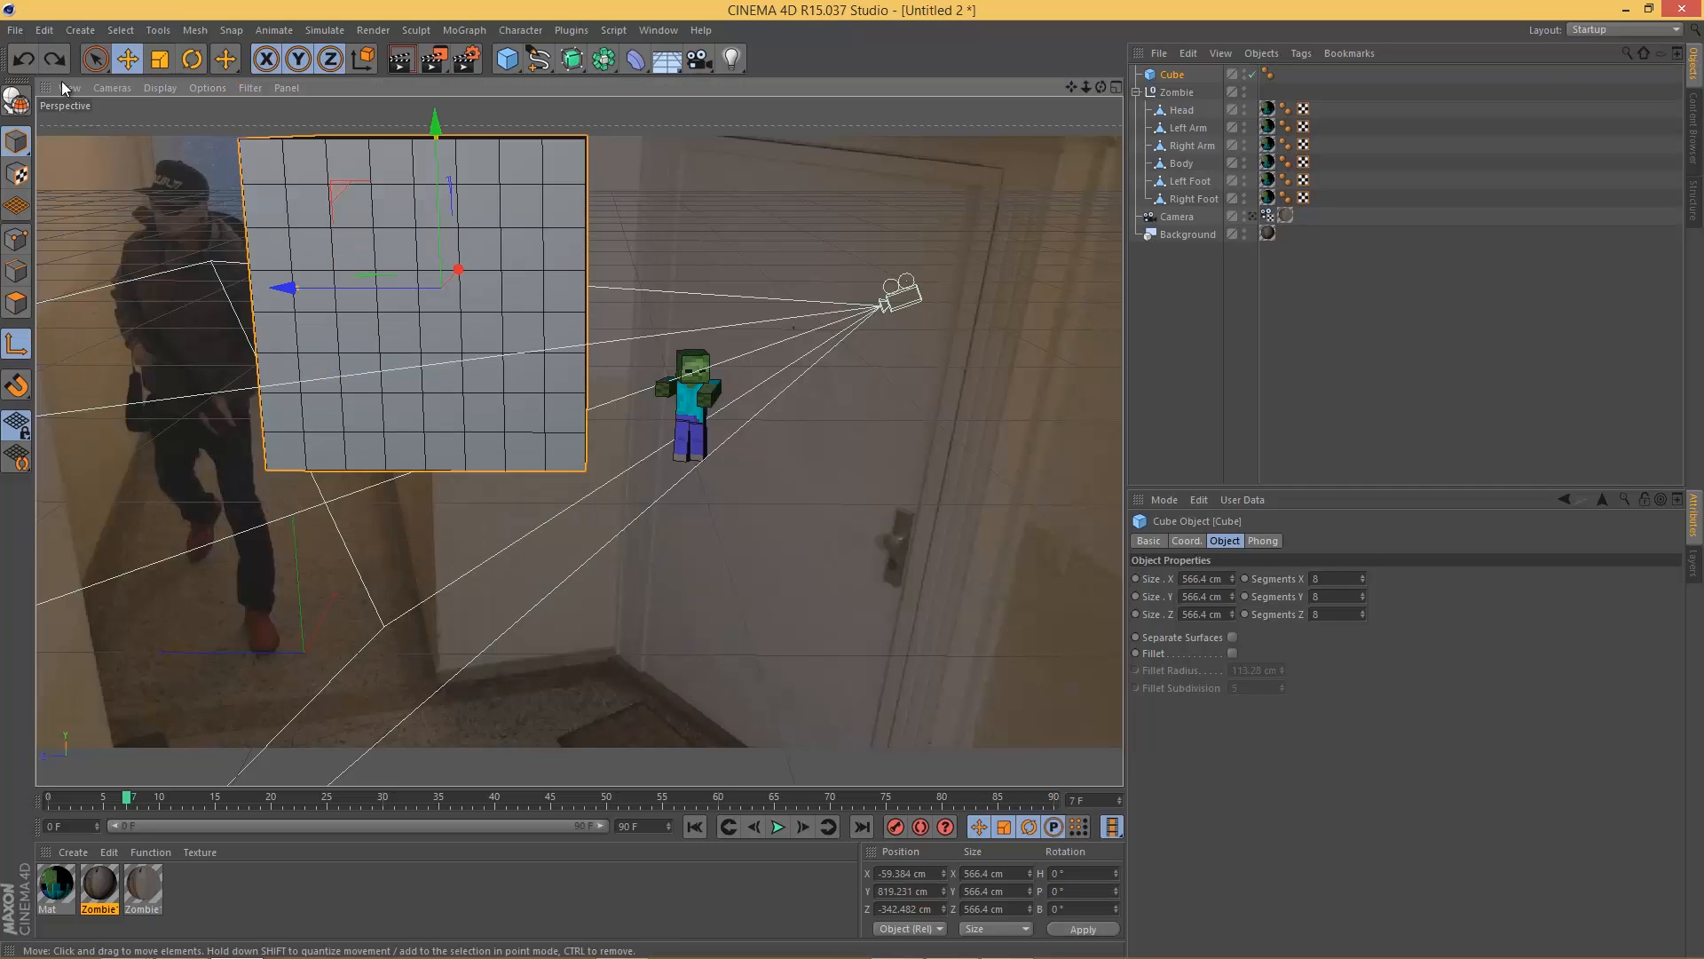
pyautogui.click(15, 99)
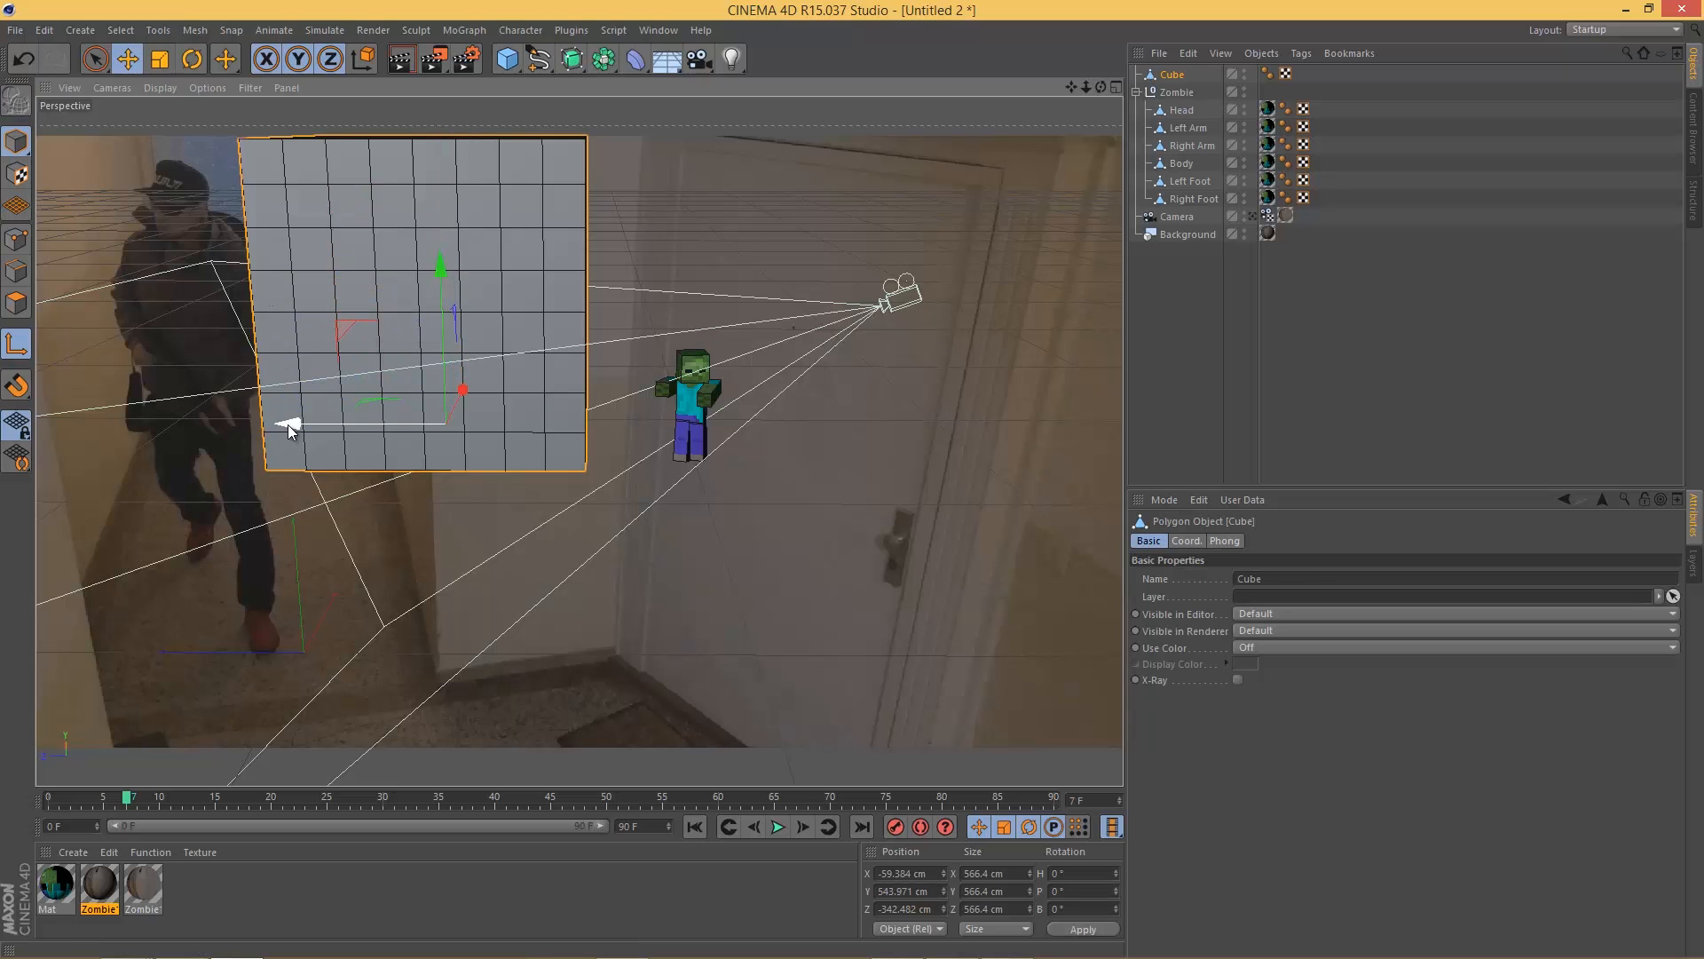
pyautogui.click(1255, 215)
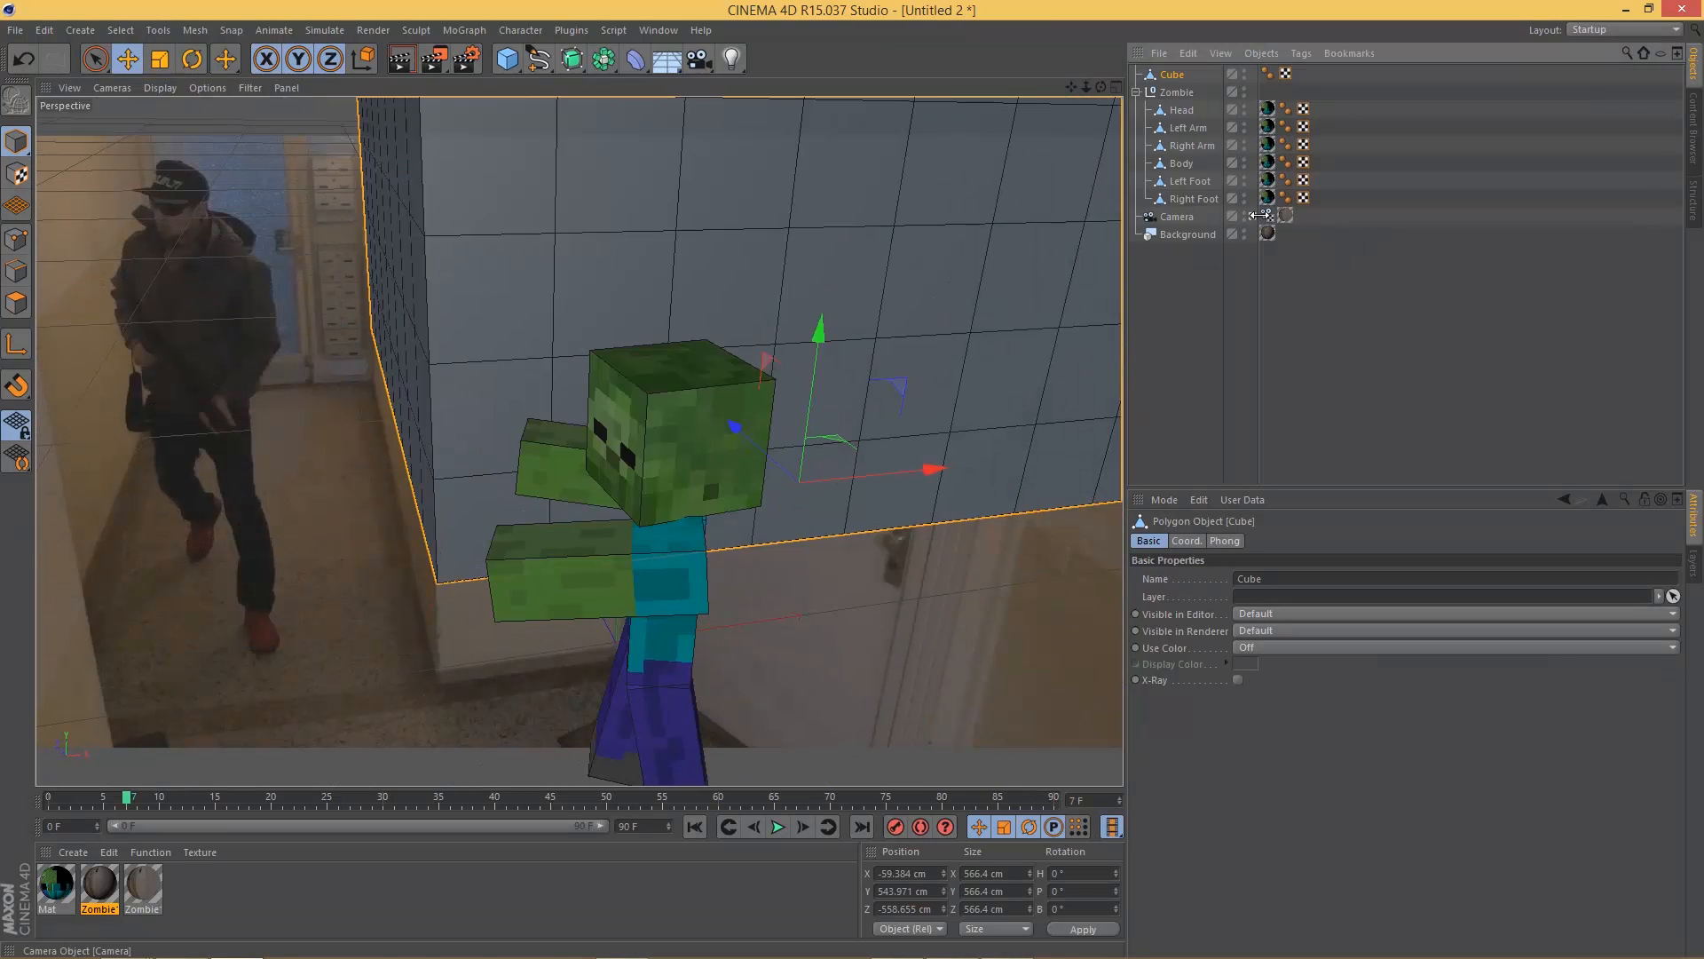
# Step: Shift the cube to about X -71.1 cm, Z -654 cm so its vertical edge matches the footage's wall corner
pyautogui.moveTo(929, 465); pyautogui.dragTo(922, 469)
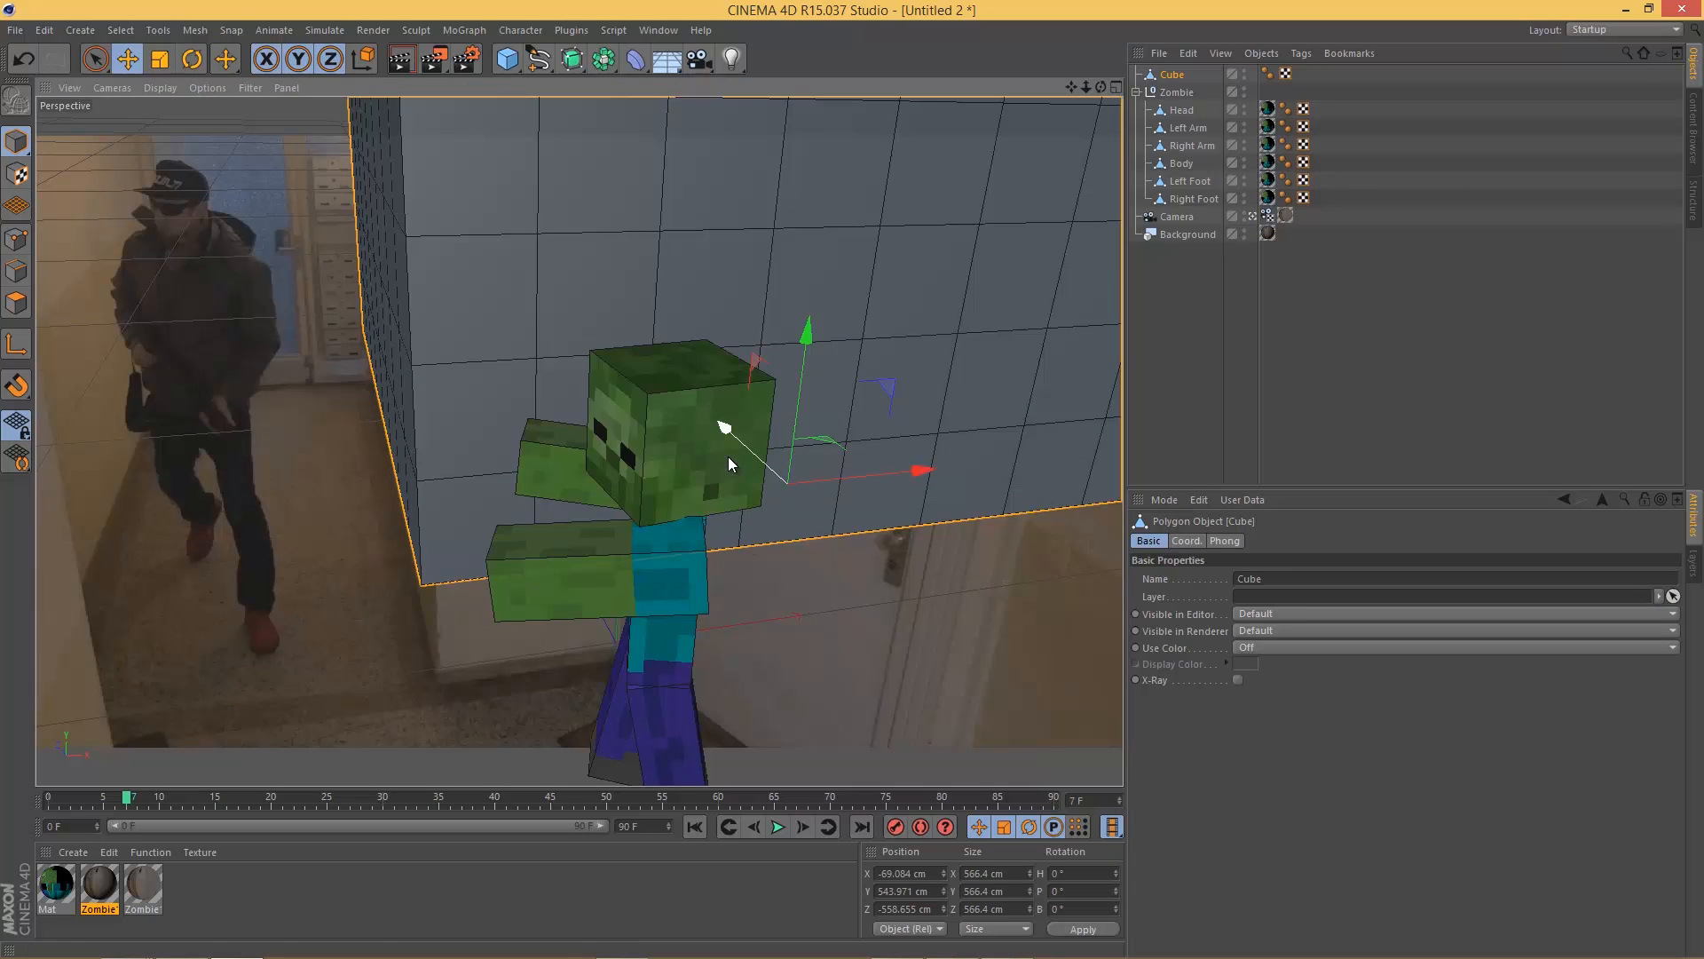
pyautogui.moveTo(725, 432); pyautogui.dragTo(783, 485)
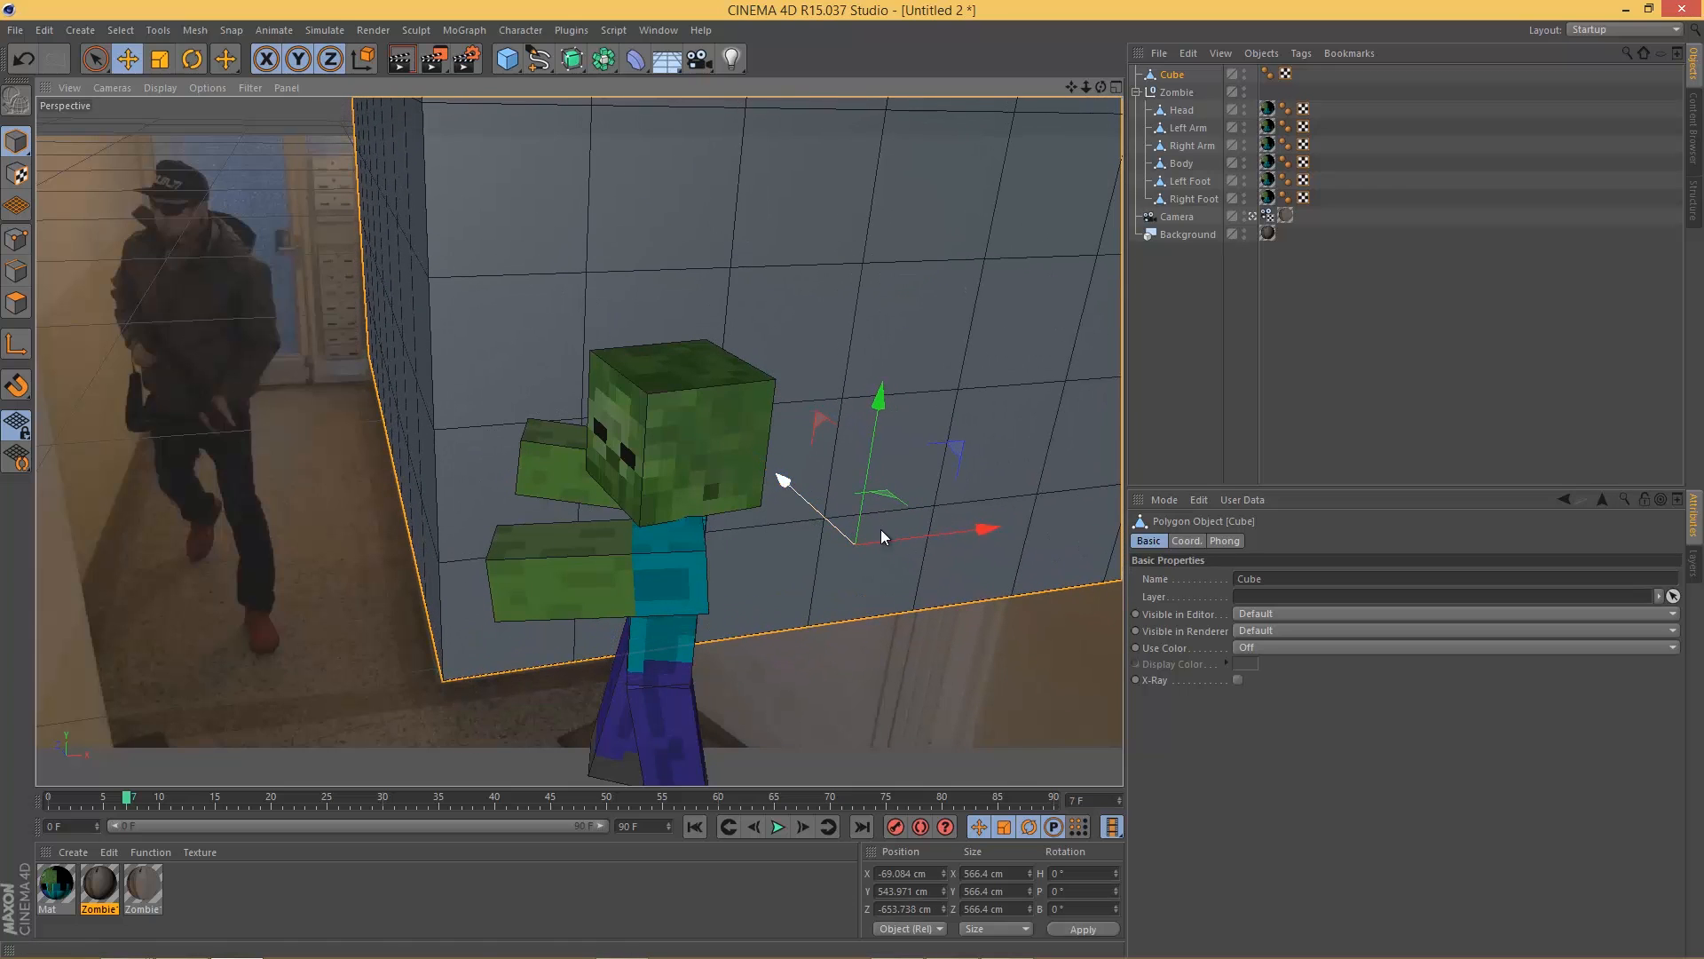
pyautogui.moveTo(989, 527); pyautogui.dragTo(975, 530)
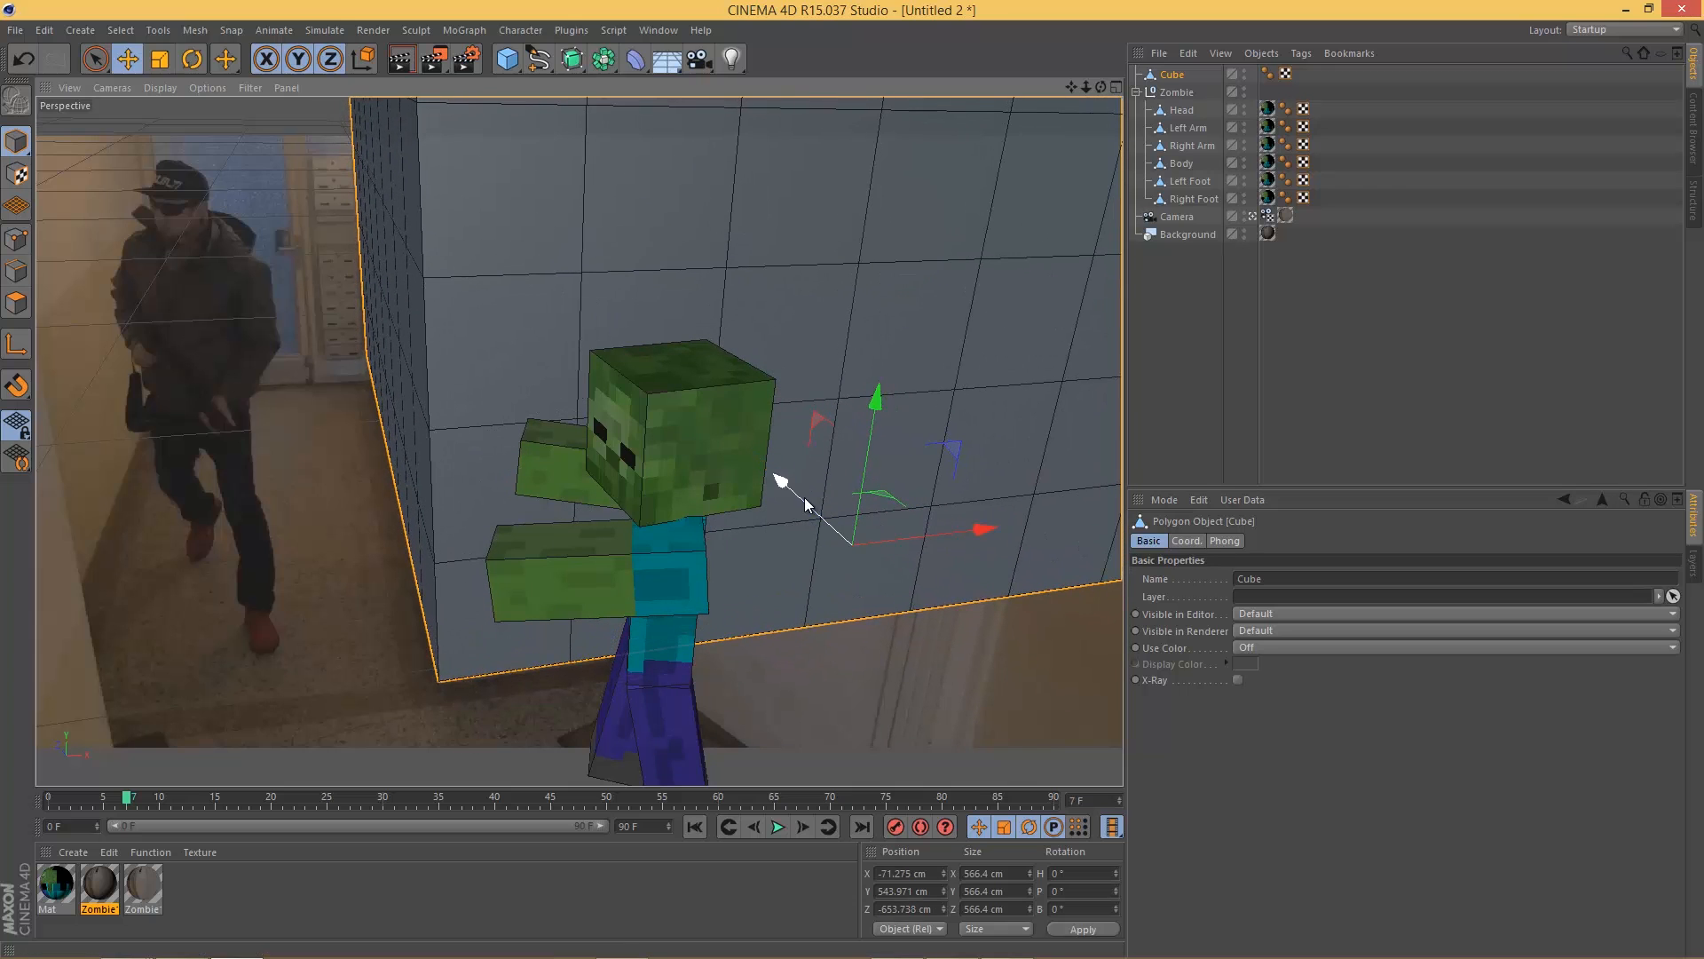
pyautogui.moveTo(783, 483); pyautogui.dragTo(820, 485)
pyautogui.moveTo(993, 531); pyautogui.dragTo(992, 535)
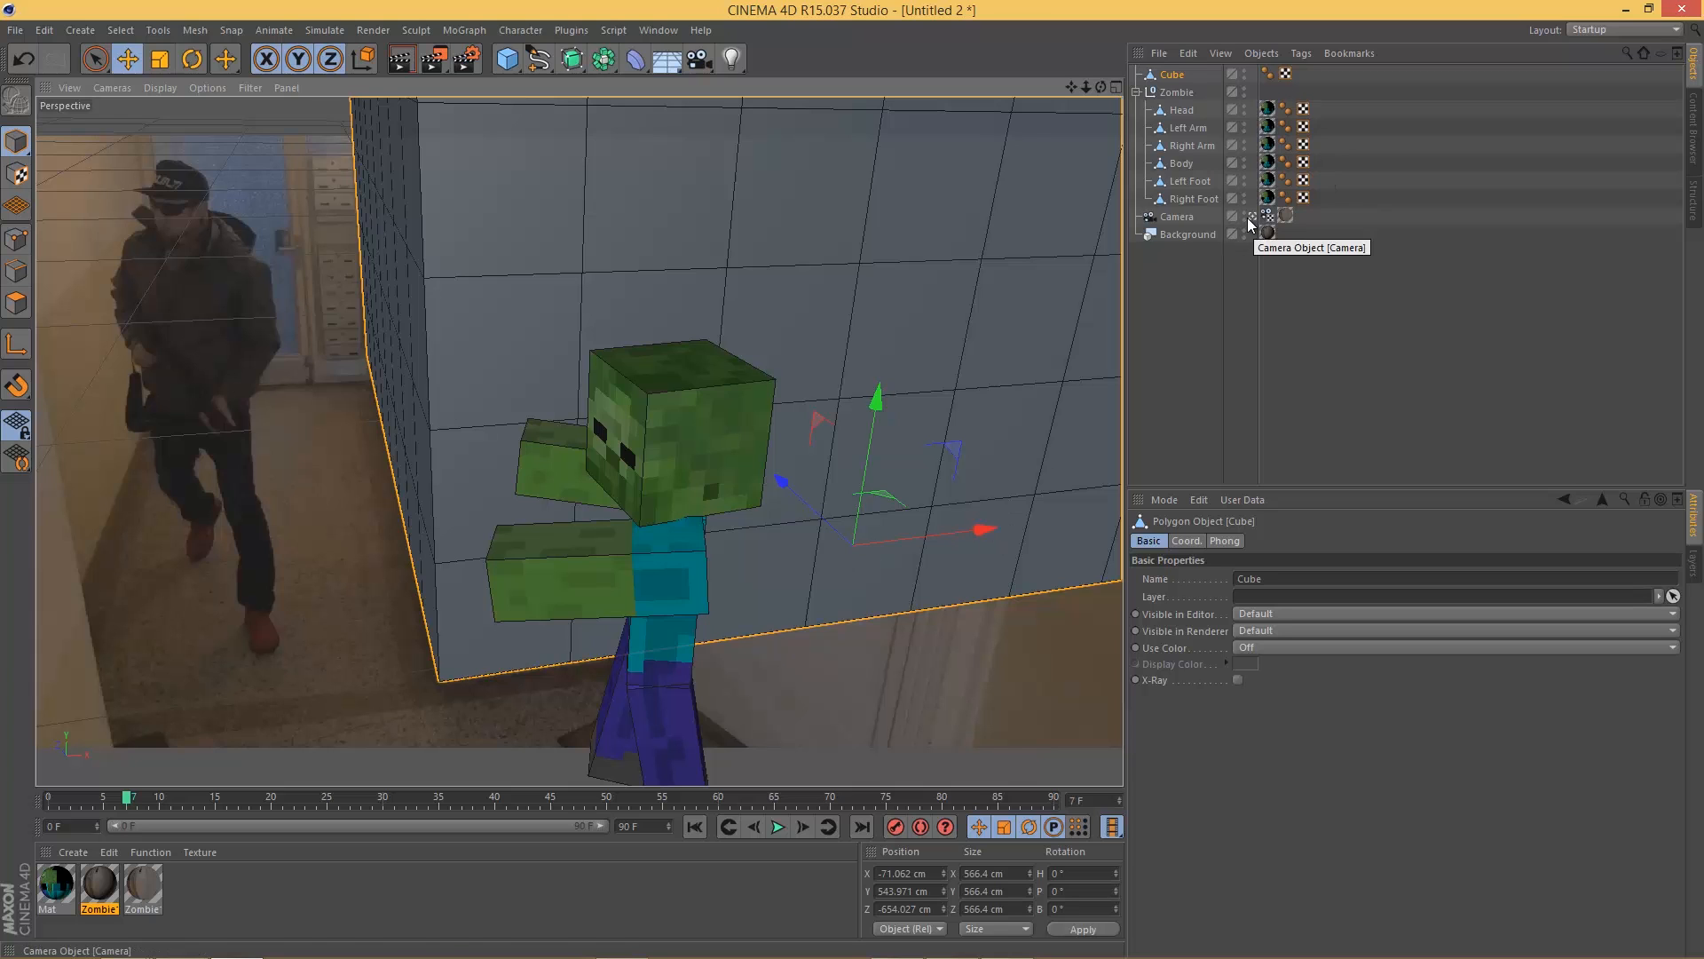
# Step: Scrub the animation from frame 0 to 28 and check the cube against the zombie and footage, inside and outside the camera view
pyautogui.moveTo(131, 804); pyautogui.dragTo(182, 803)
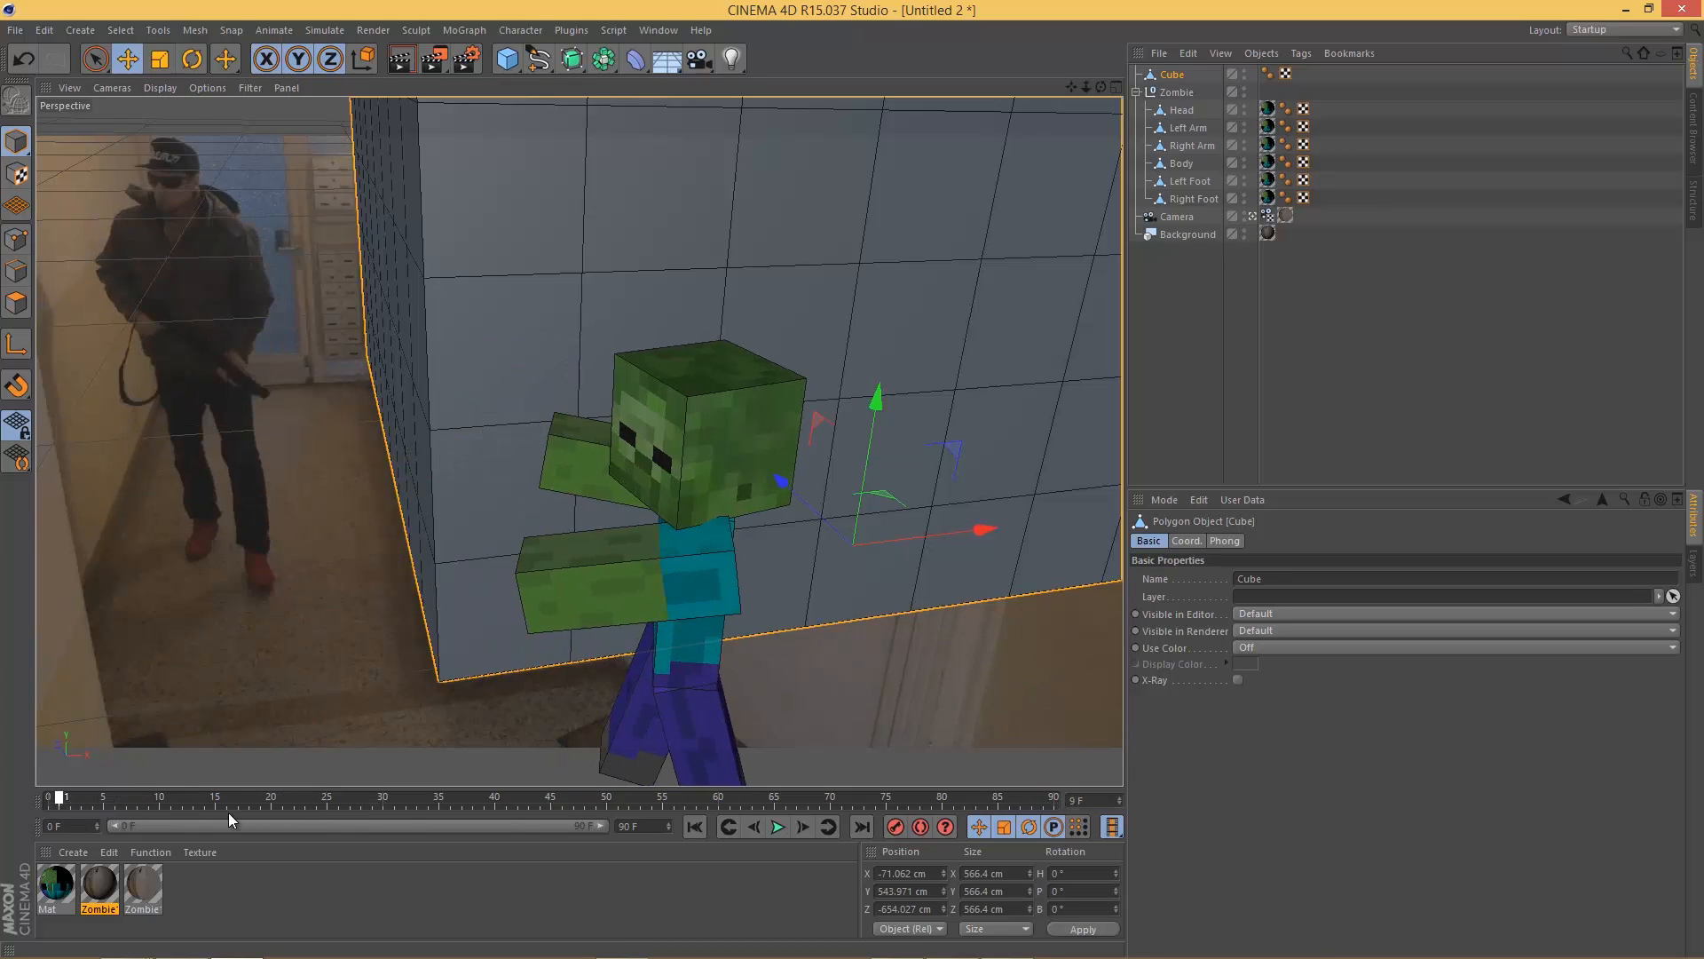
pyautogui.moveTo(37, 822); pyautogui.dragTo(449, 814)
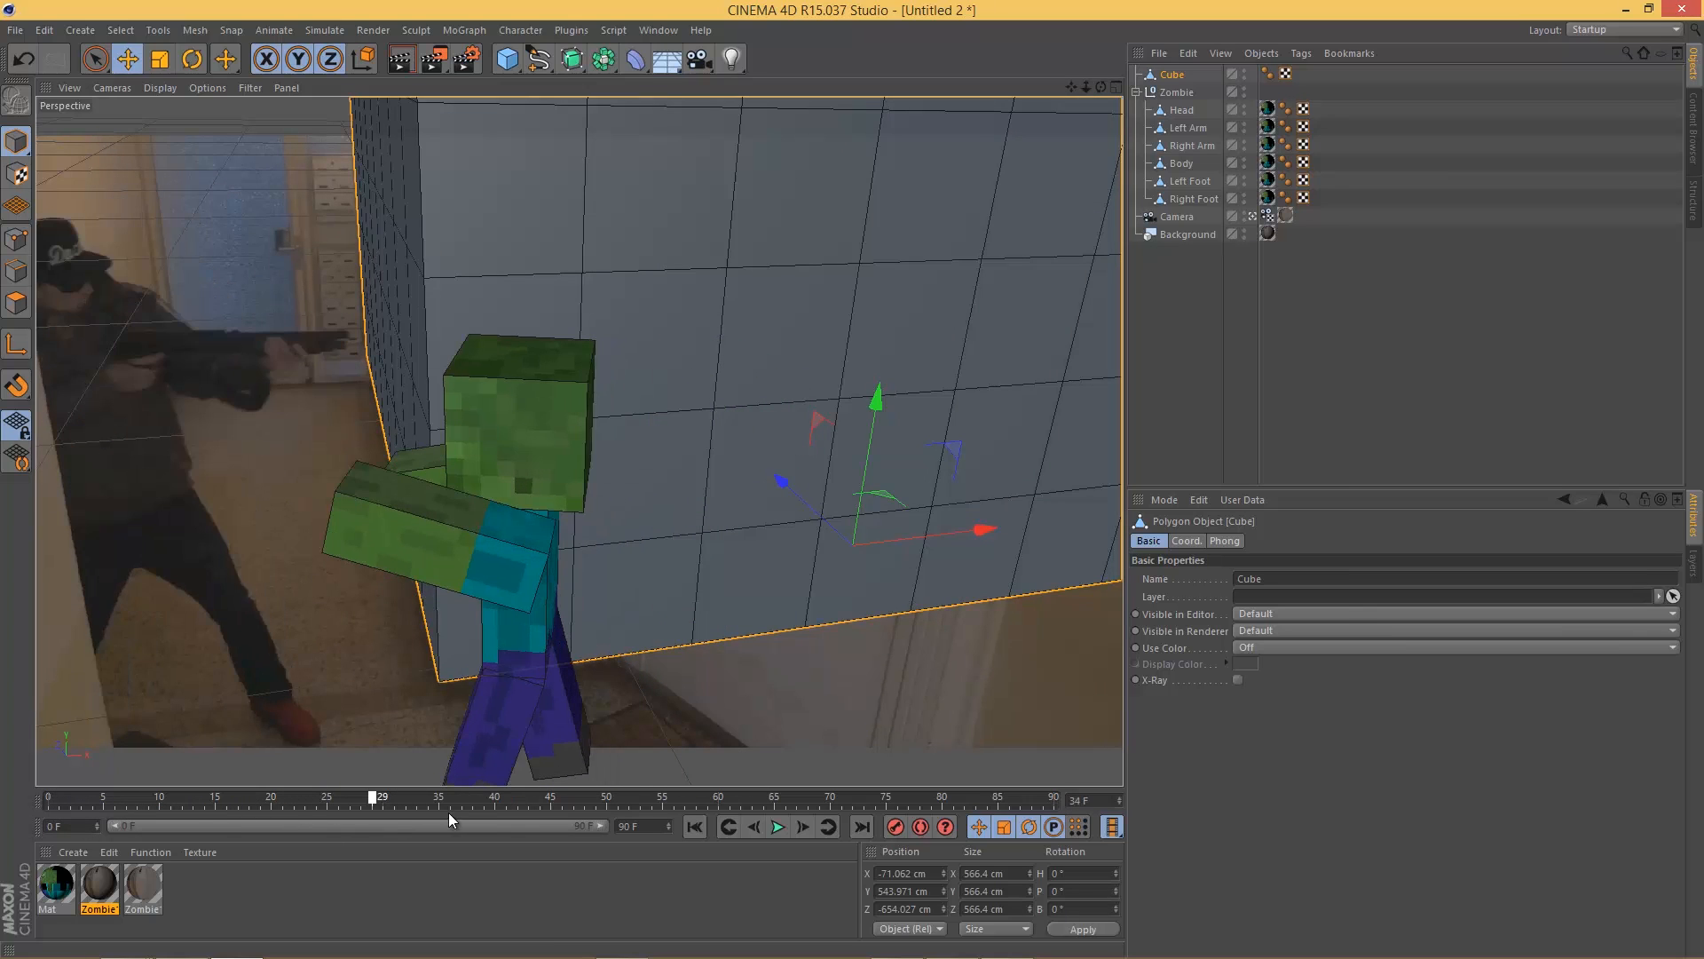
pyautogui.moveTo(40, 814); pyautogui.dragTo(365, 809)
pyautogui.click(1252, 216)
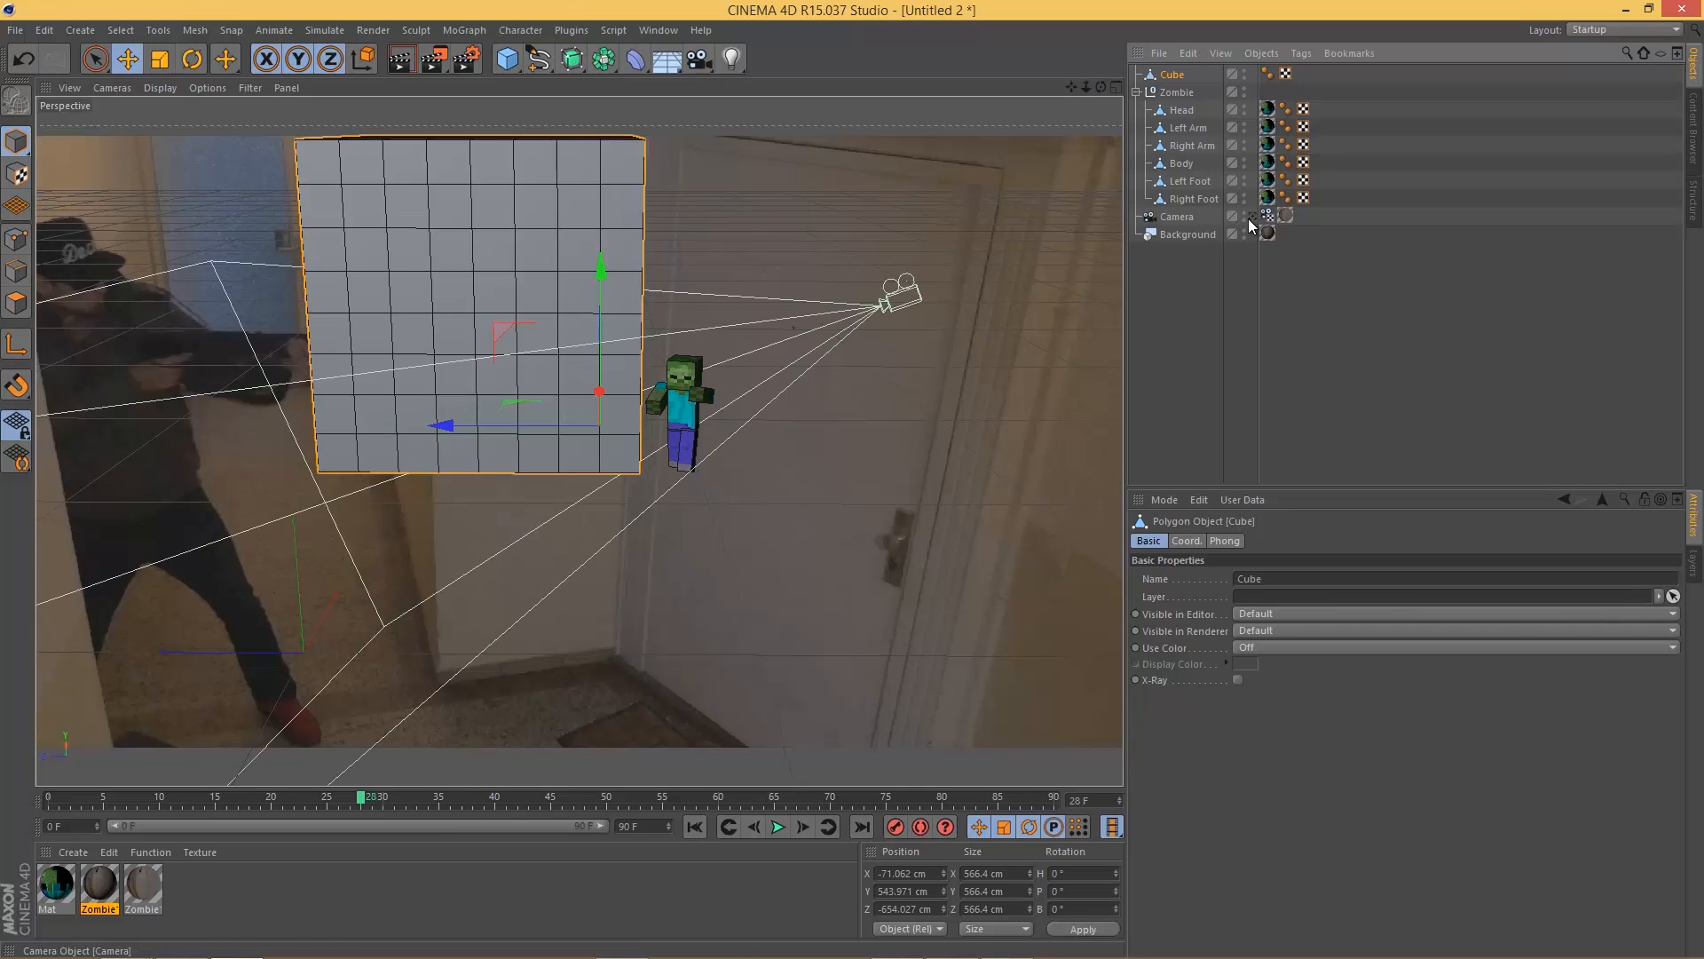
pyautogui.click(1252, 218)
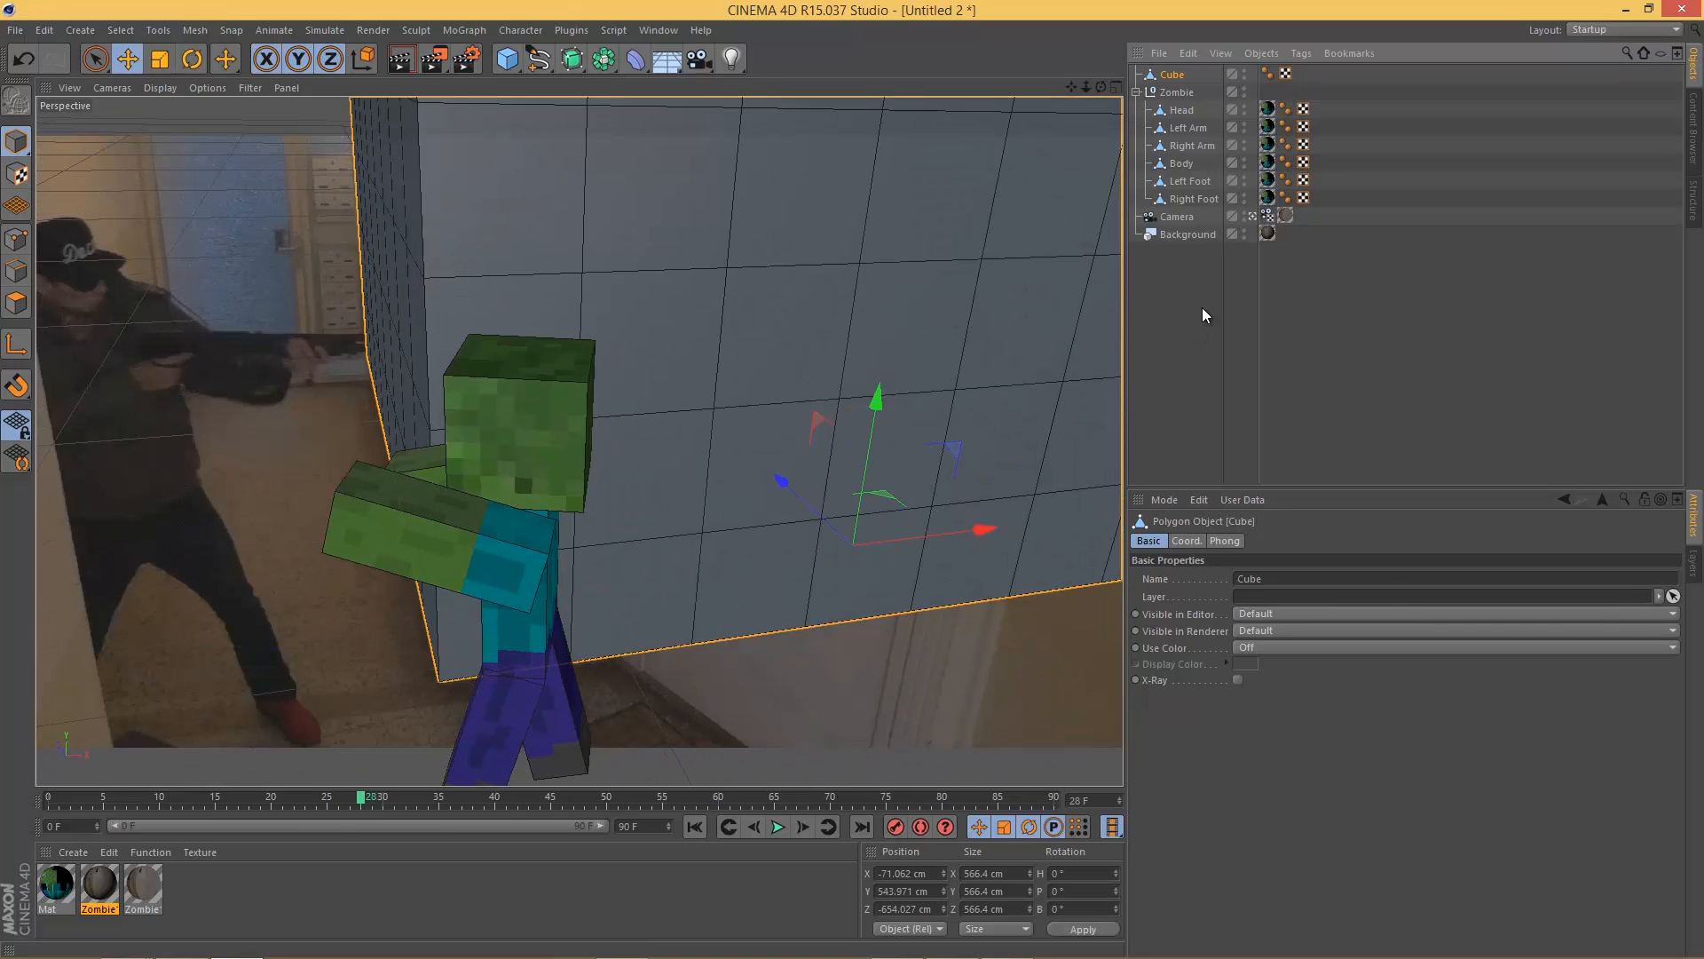
# Step: Duplicate the wall cube and move the copy along Z to about -827.5 cm
pyautogui.click(1201, 308)
pyautogui.click(1177, 76)
pyautogui.keyDown('ctrl'); pyautogui.moveTo(1169, 83); pyautogui.dragTo(1169, 84); pyautogui.keyUp('ctrl')
pyautogui.moveTo(796, 492); pyautogui.dragTo(962, 632)
# Step: Rotate the duplicate cube's heading about 27° and move it to about X -203.2 cm, Z -568 cm
pyautogui.press('r')
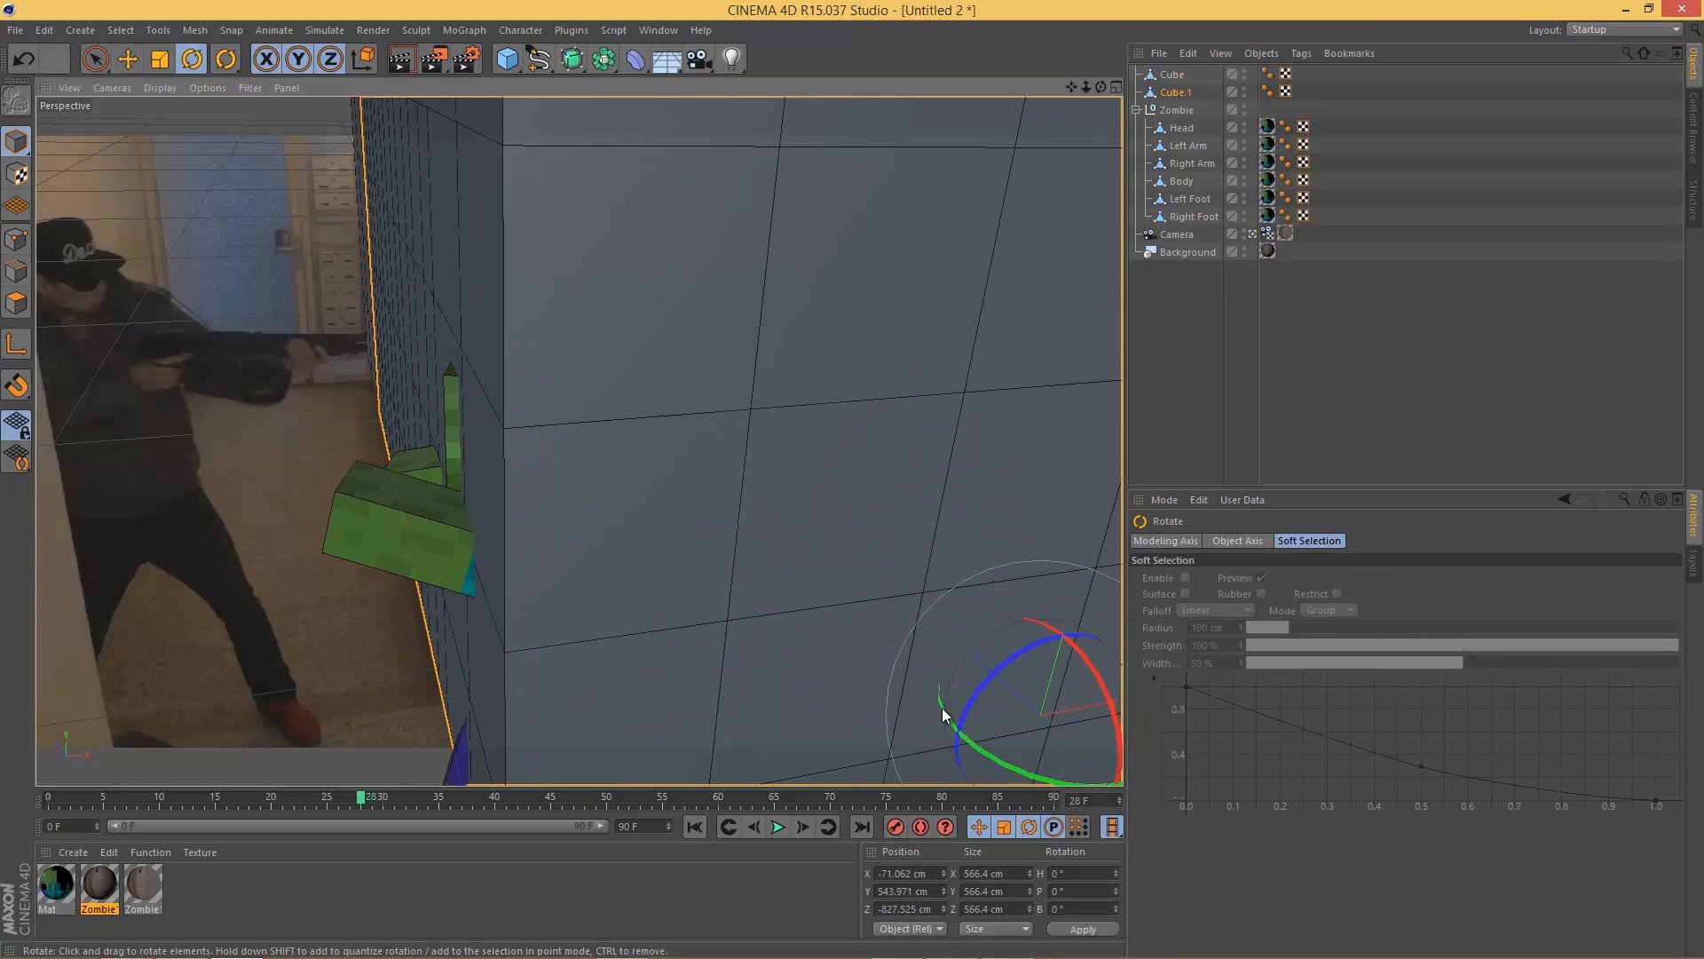
pyautogui.moveTo(945, 719); pyautogui.dragTo(985, 745)
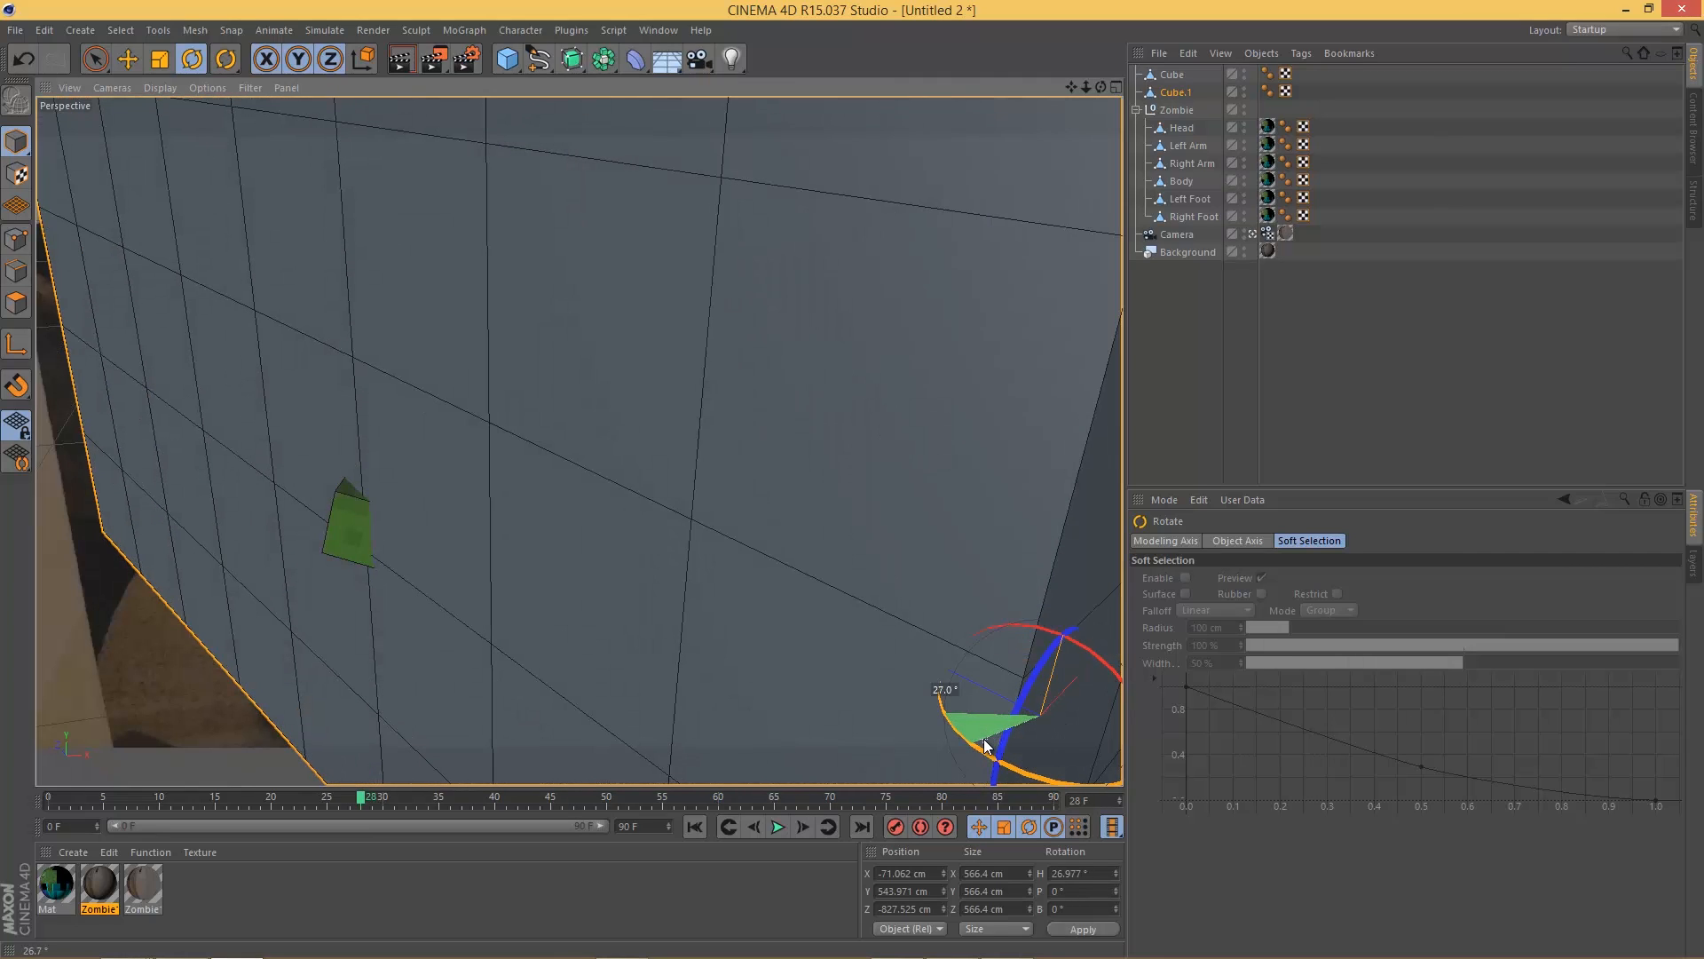
pyautogui.press('e')
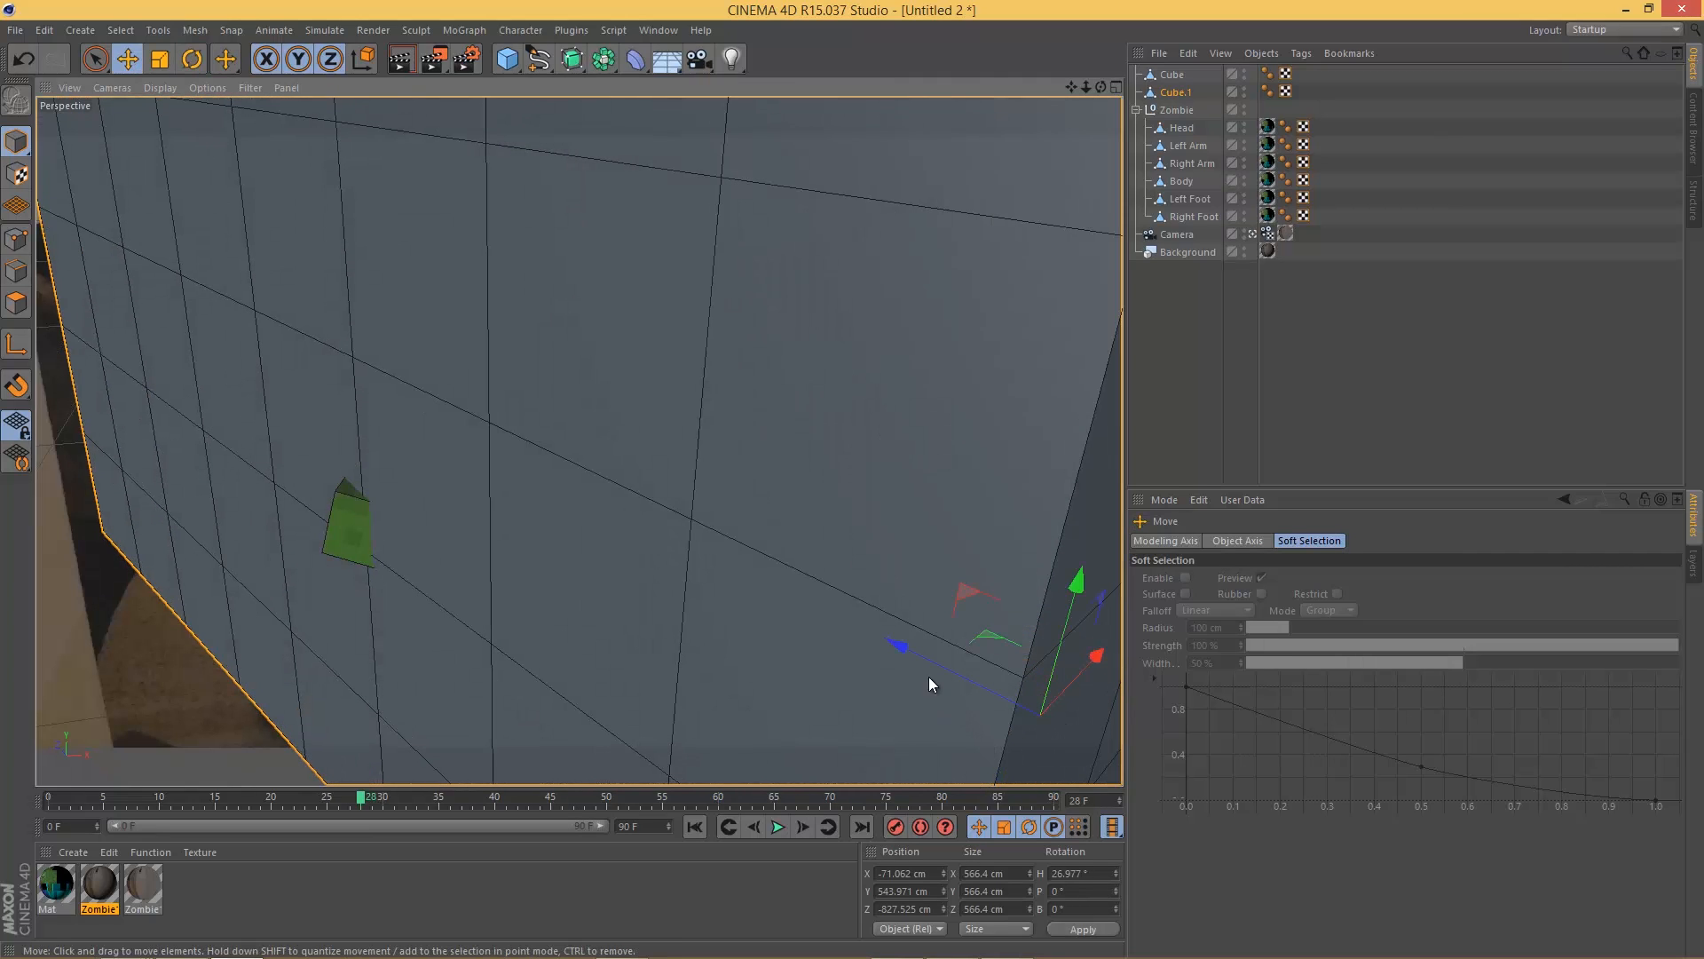
pyautogui.moveTo(897, 639); pyautogui.dragTo(533, 536)
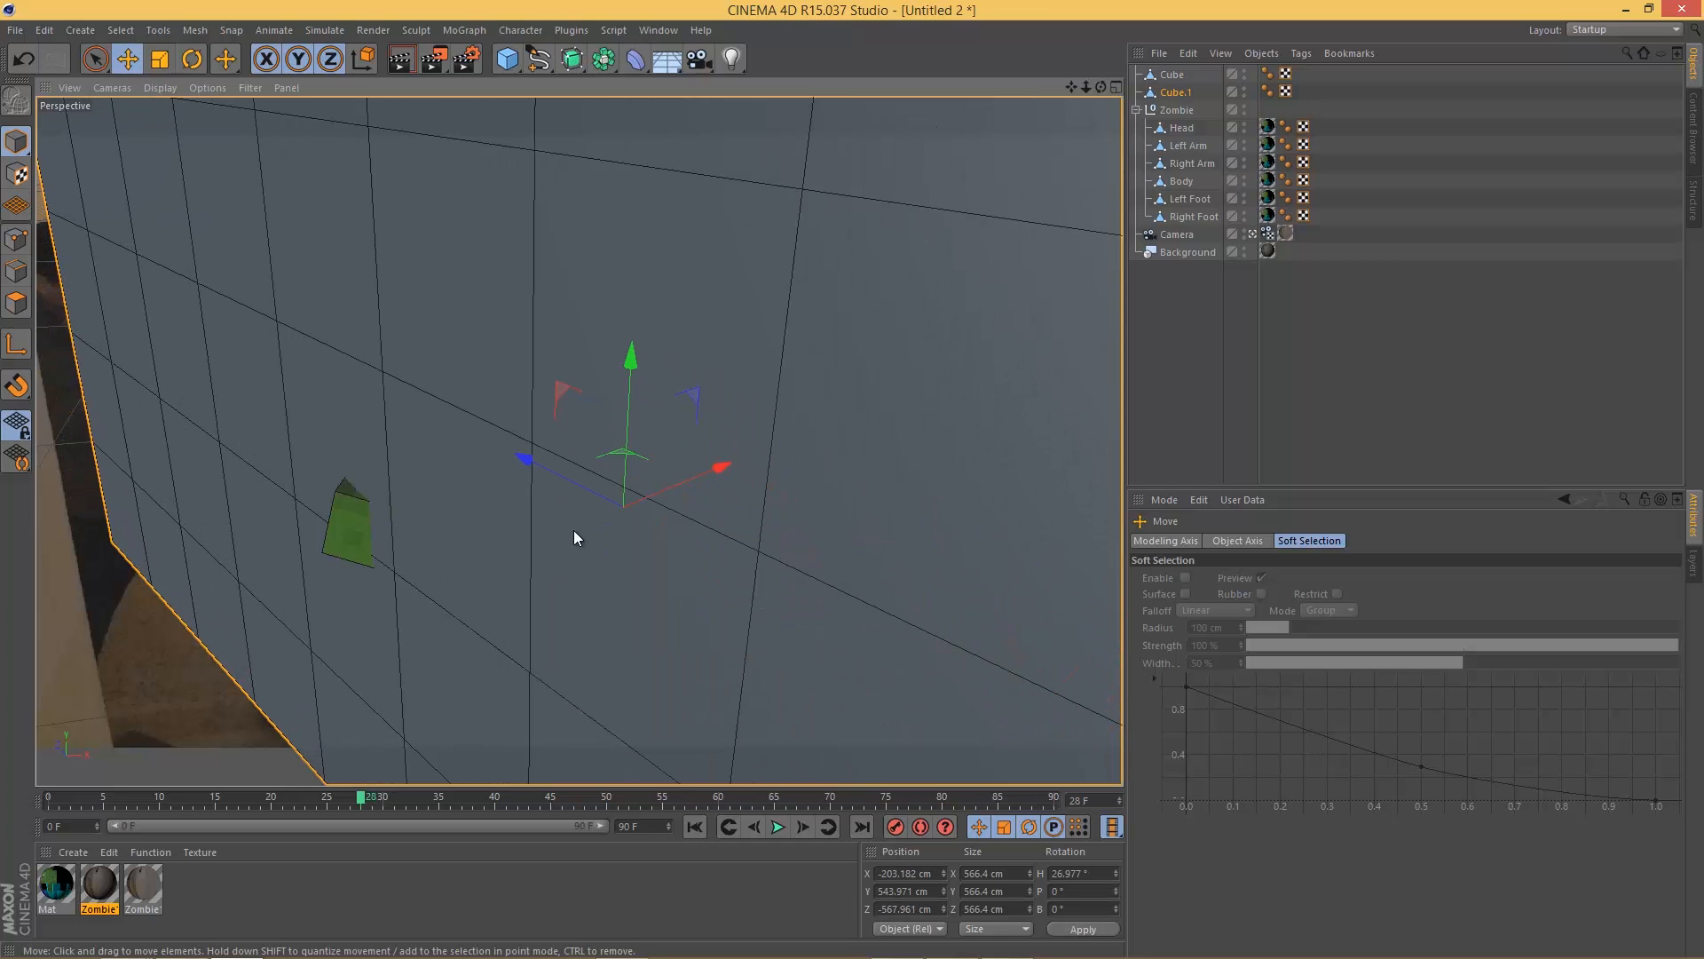
# Step: Move the duplicate cube to about X 16.4 cm, Z -640.6 cm so it lines up with the footage's door wall
pyautogui.moveTo(785, 451); pyautogui.dragTo(868, 453)
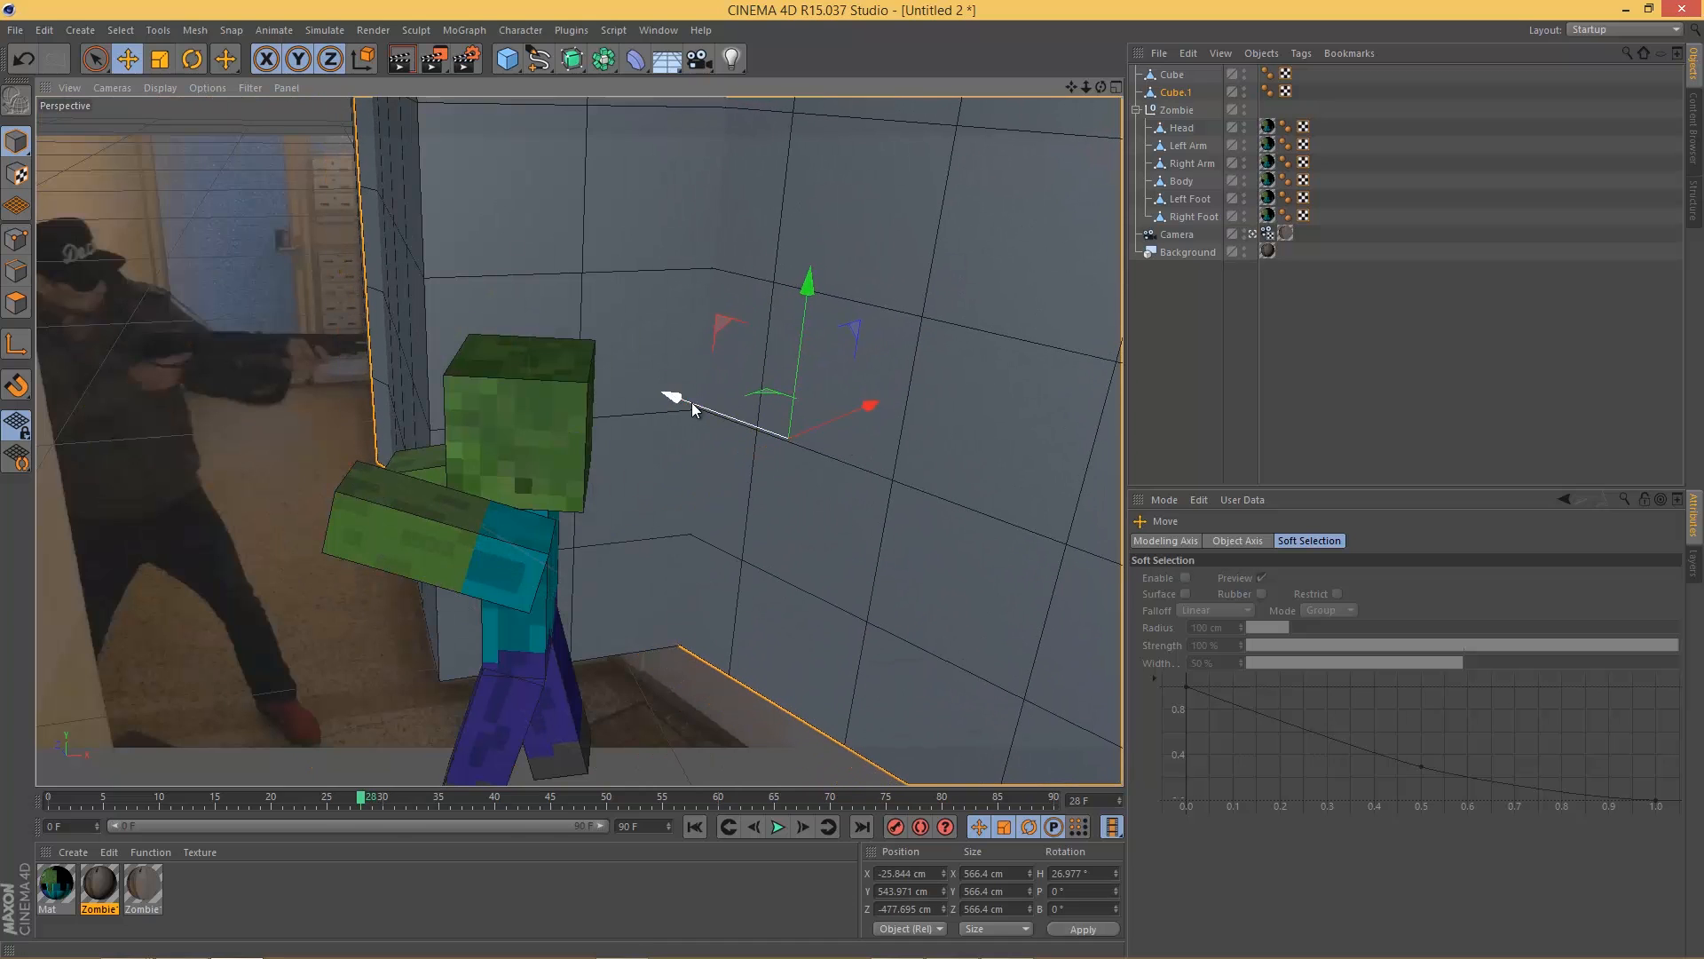
pyautogui.moveTo(684, 392); pyautogui.dragTo(771, 433)
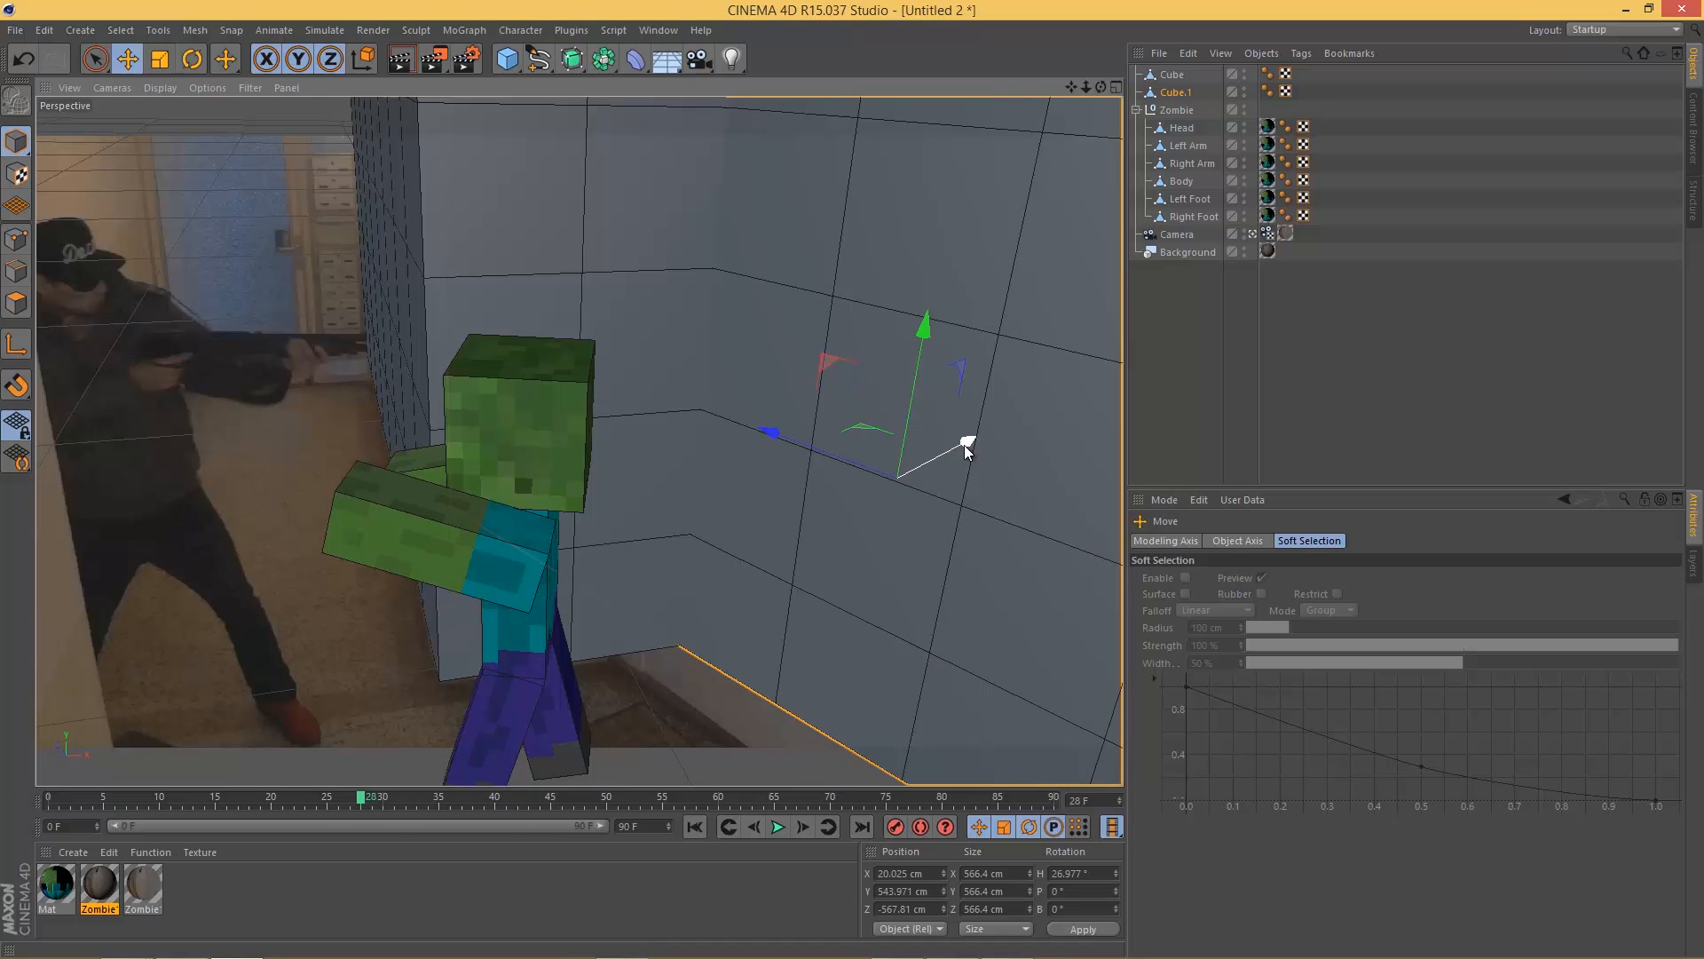
pyautogui.moveTo(968, 451)
pyautogui.mouseDown()
pyautogui.moveTo(944, 472)
pyautogui.moveTo(959, 480)
pyautogui.mouseUp()
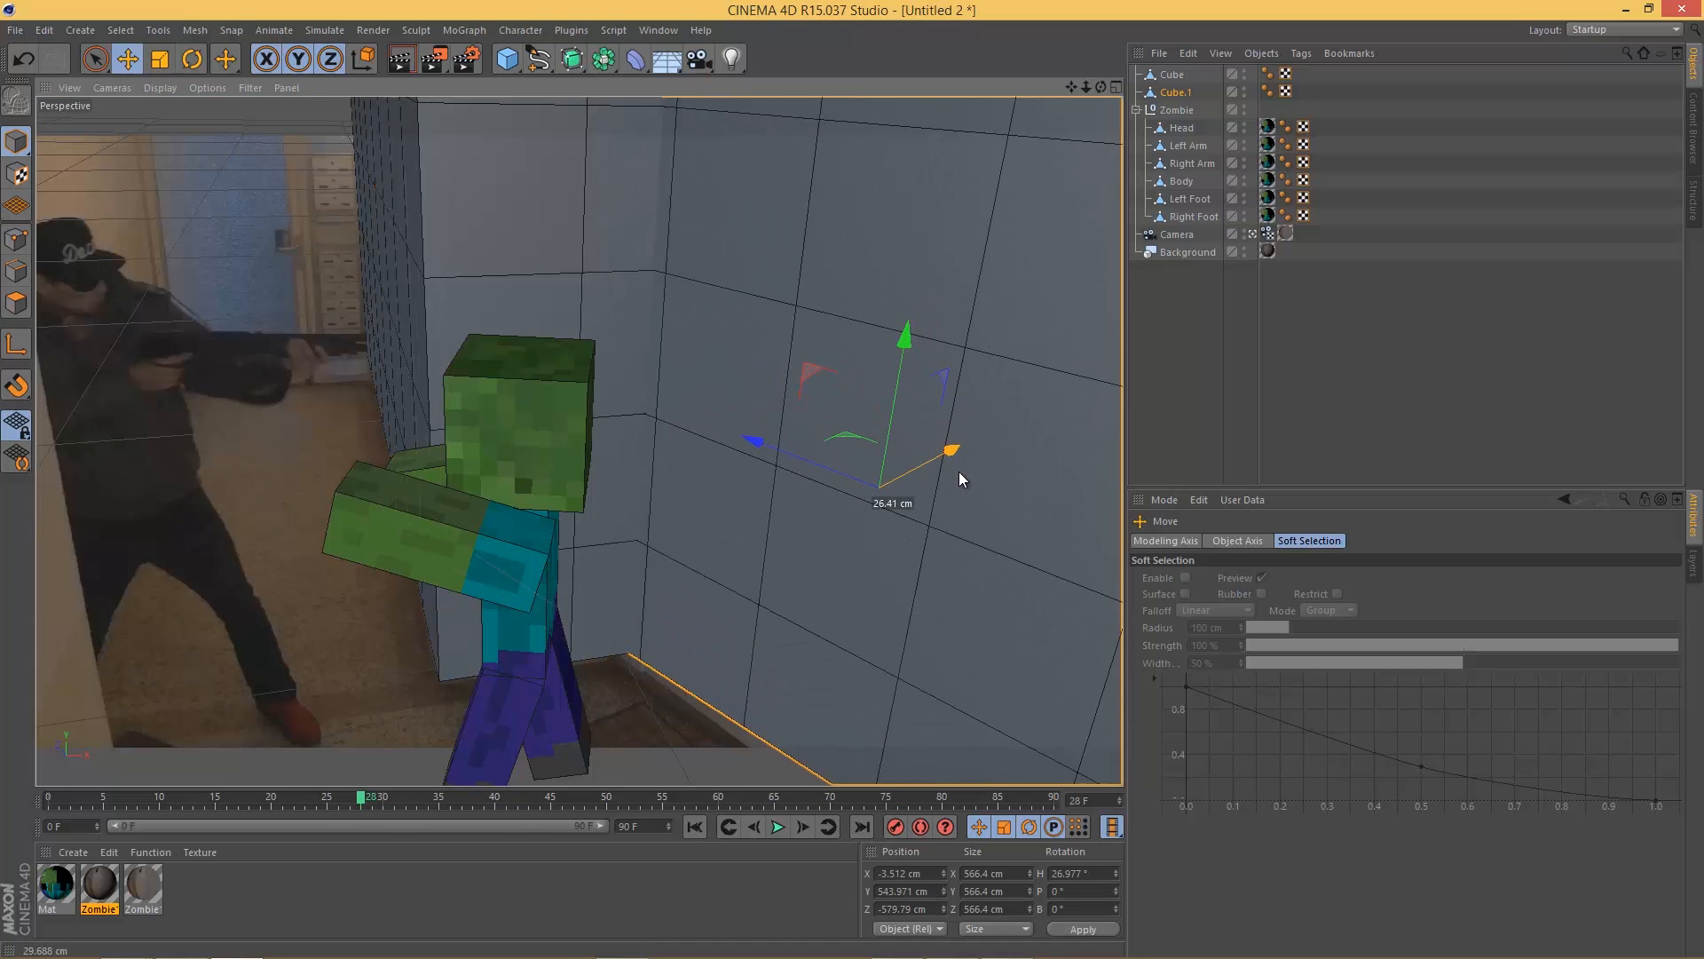
pyautogui.moveTo(759, 446); pyautogui.dragTo(897, 483)
pyautogui.moveTo(1019, 478)
pyautogui.mouseDown()
pyautogui.moveTo(1062, 444)
pyautogui.moveTo(1019, 483)
pyautogui.mouseUp()
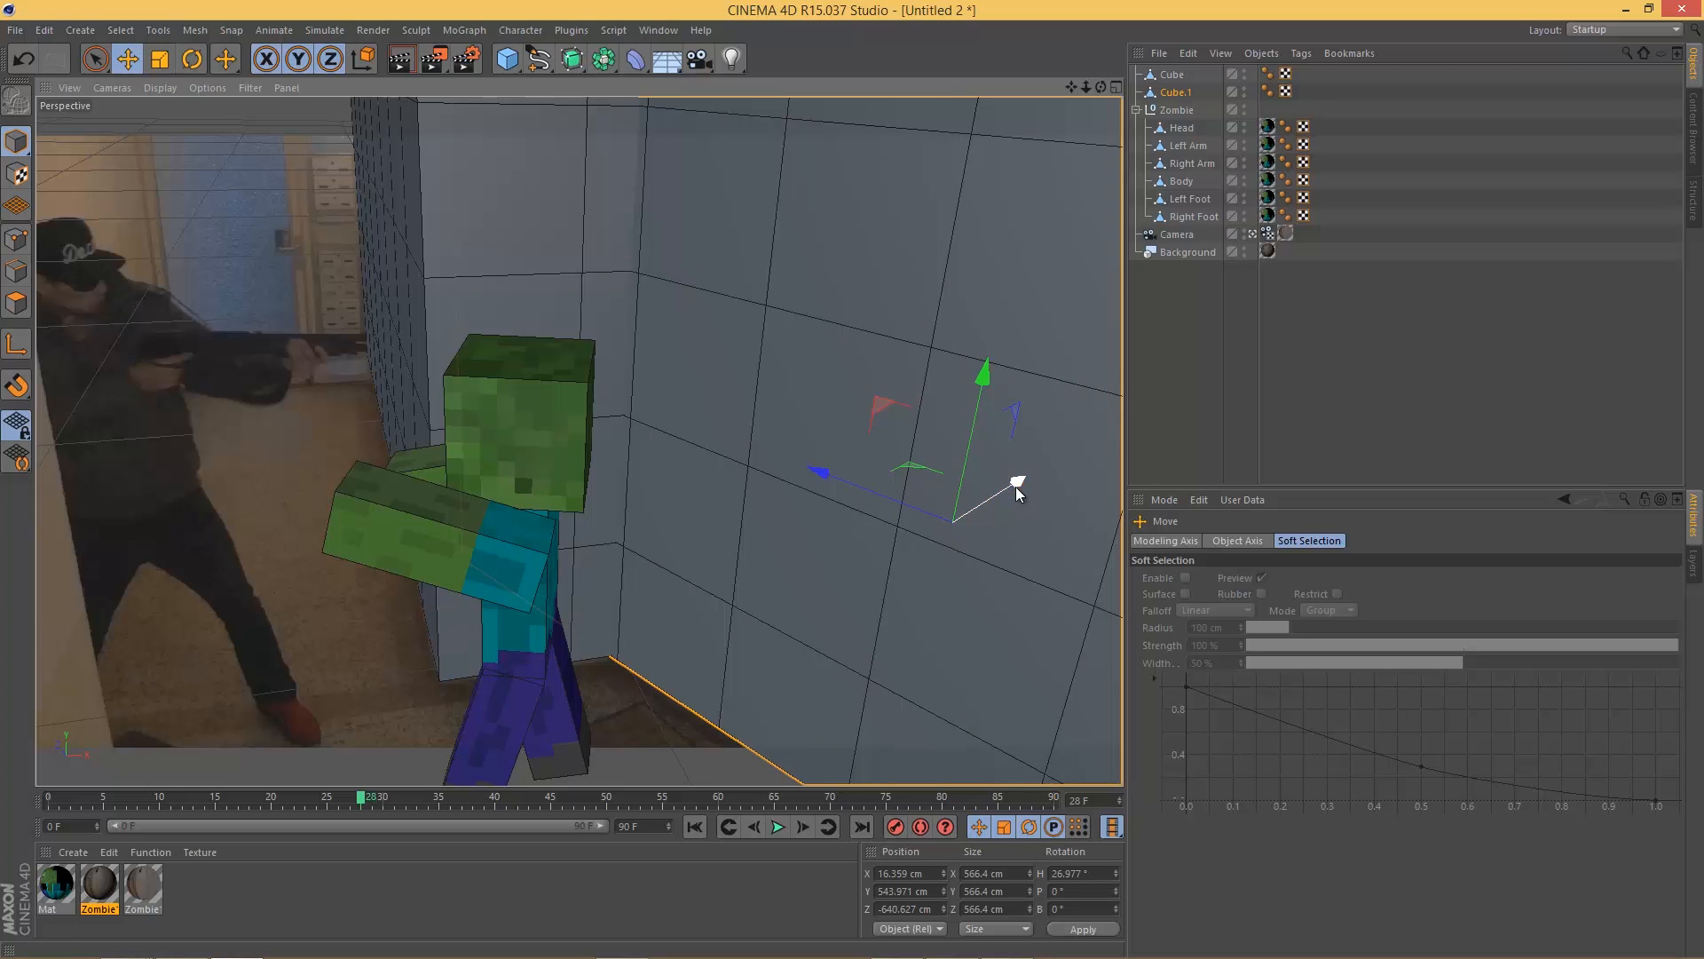
pyautogui.click(635, 224)
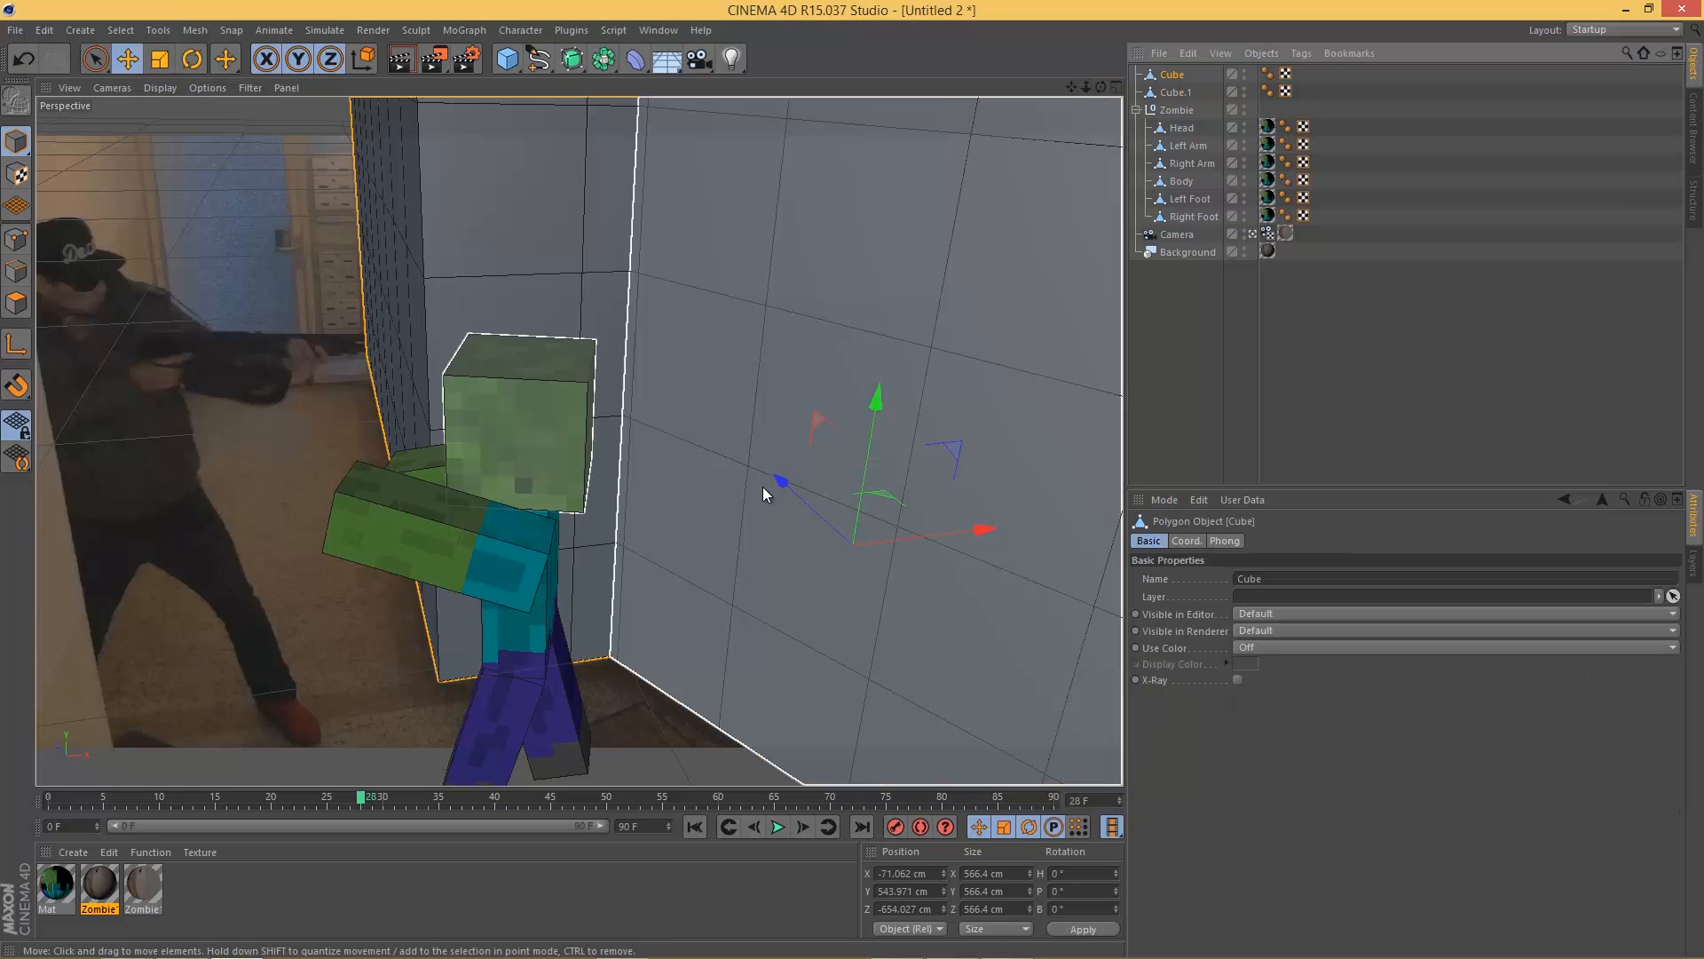
pyautogui.moveTo(790, 485); pyautogui.dragTo(818, 451)
pyautogui.click(1212, 387)
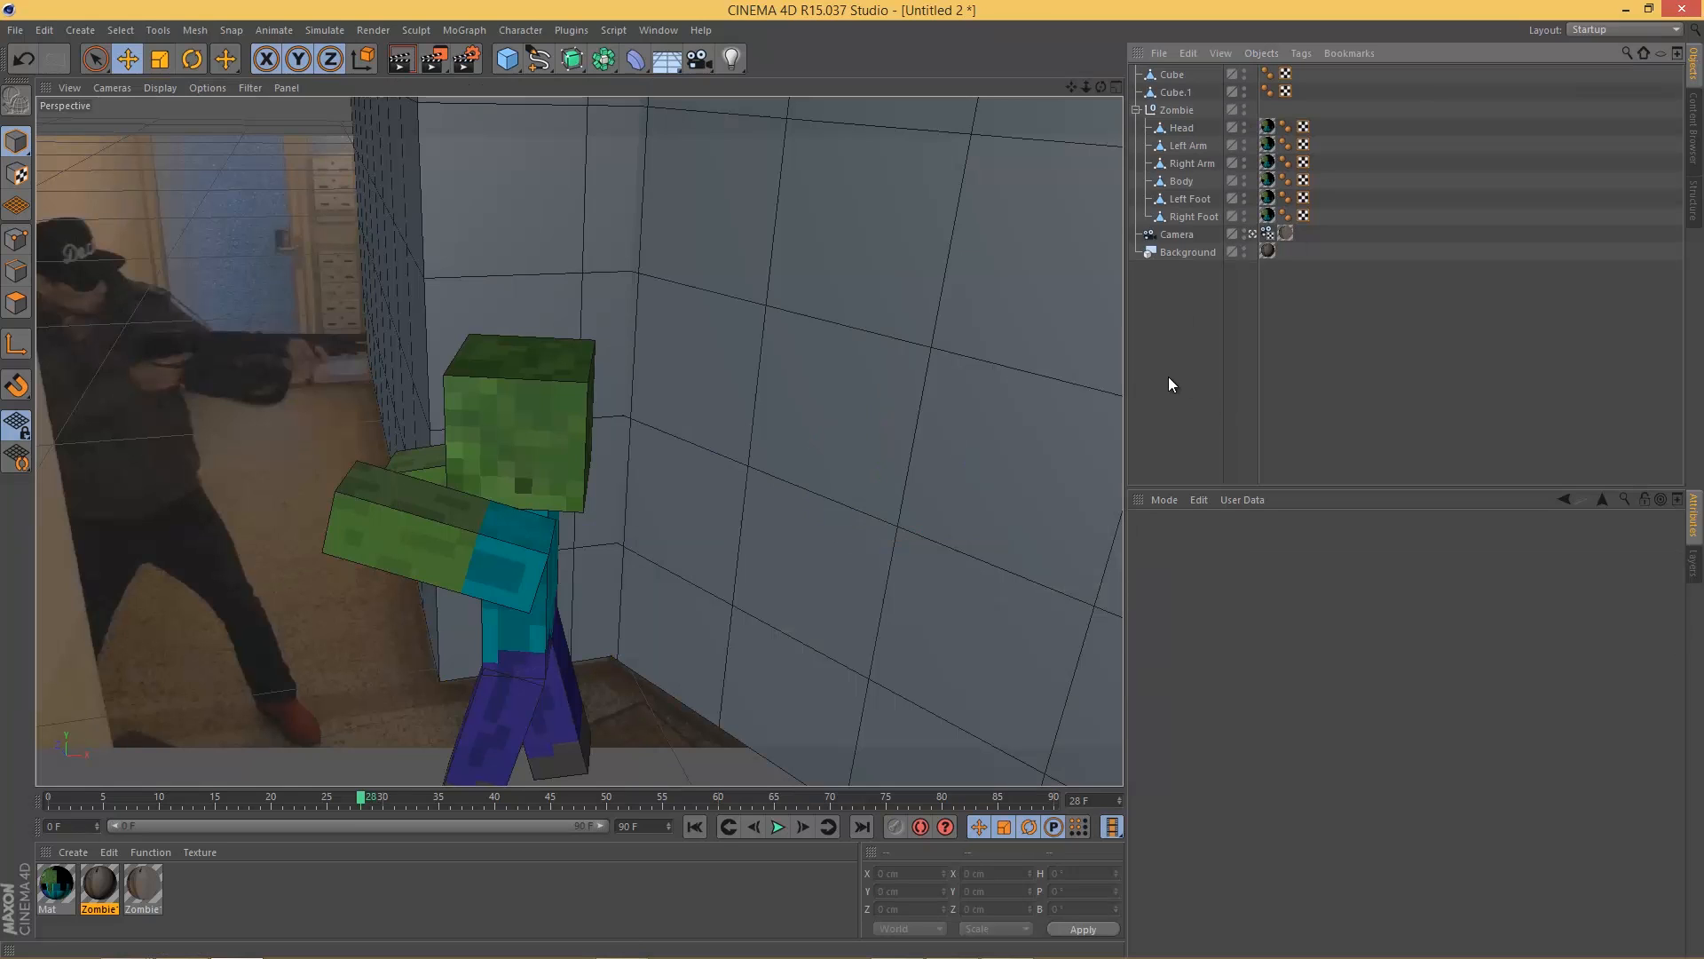
# Step: Add a plane primitive for the hallway floor and try the +Z orientation before keeping it horizontal
pyautogui.click(668, 60)
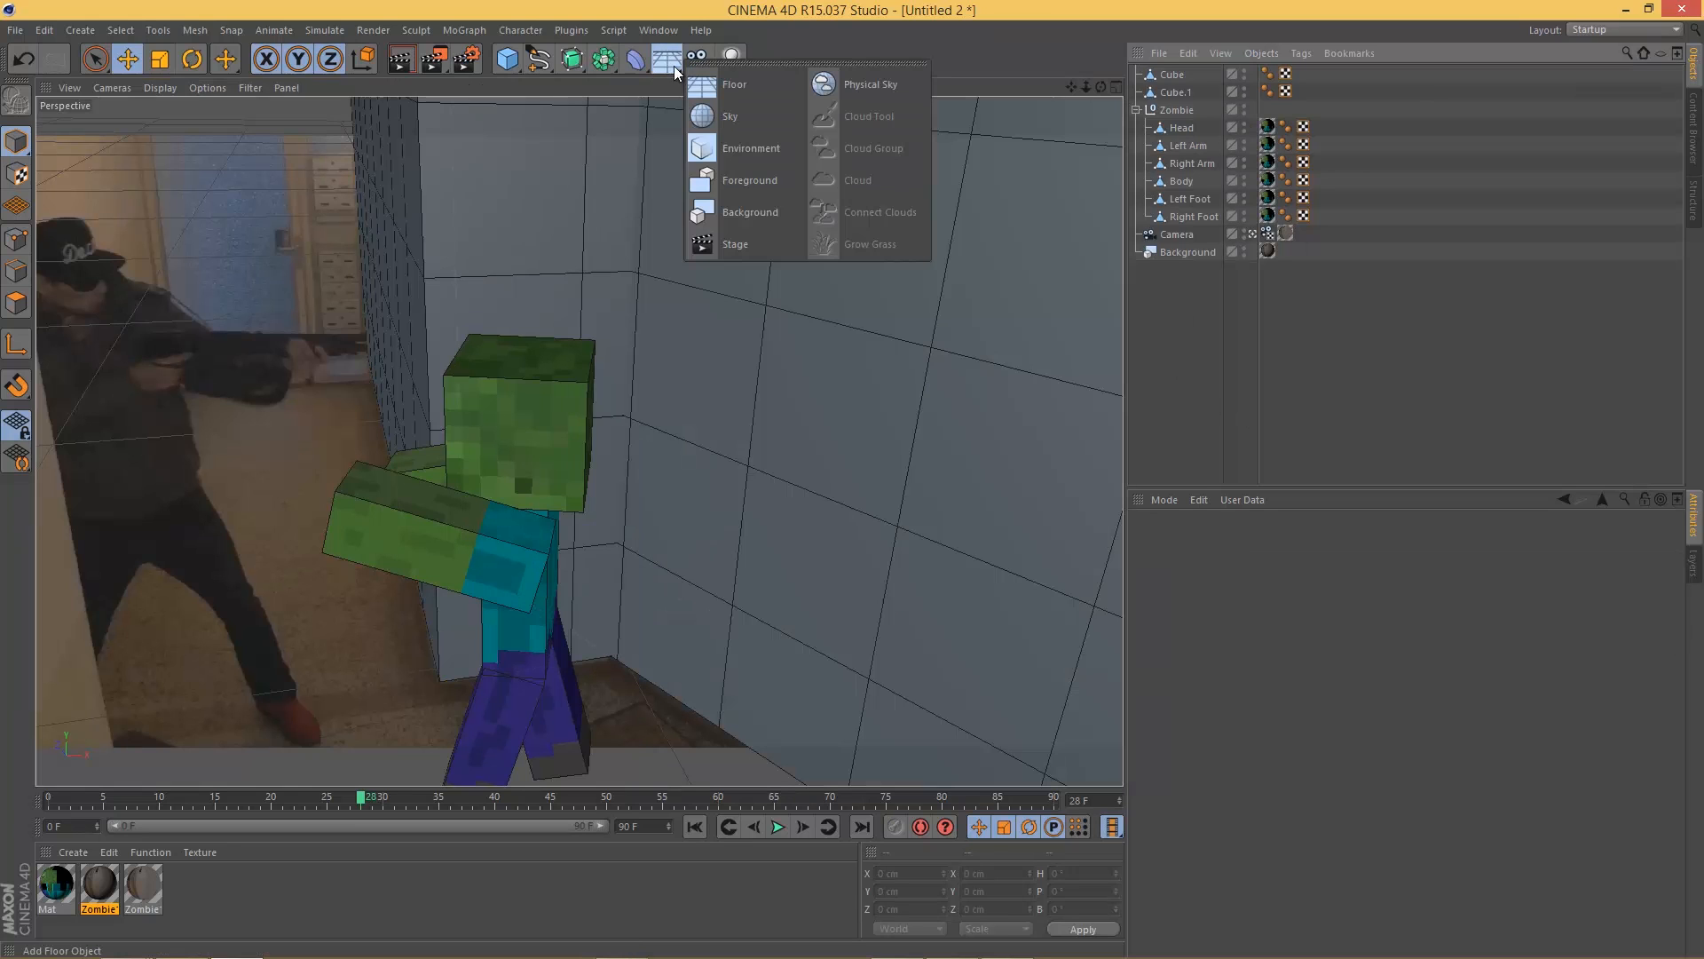
pyautogui.click(508, 64)
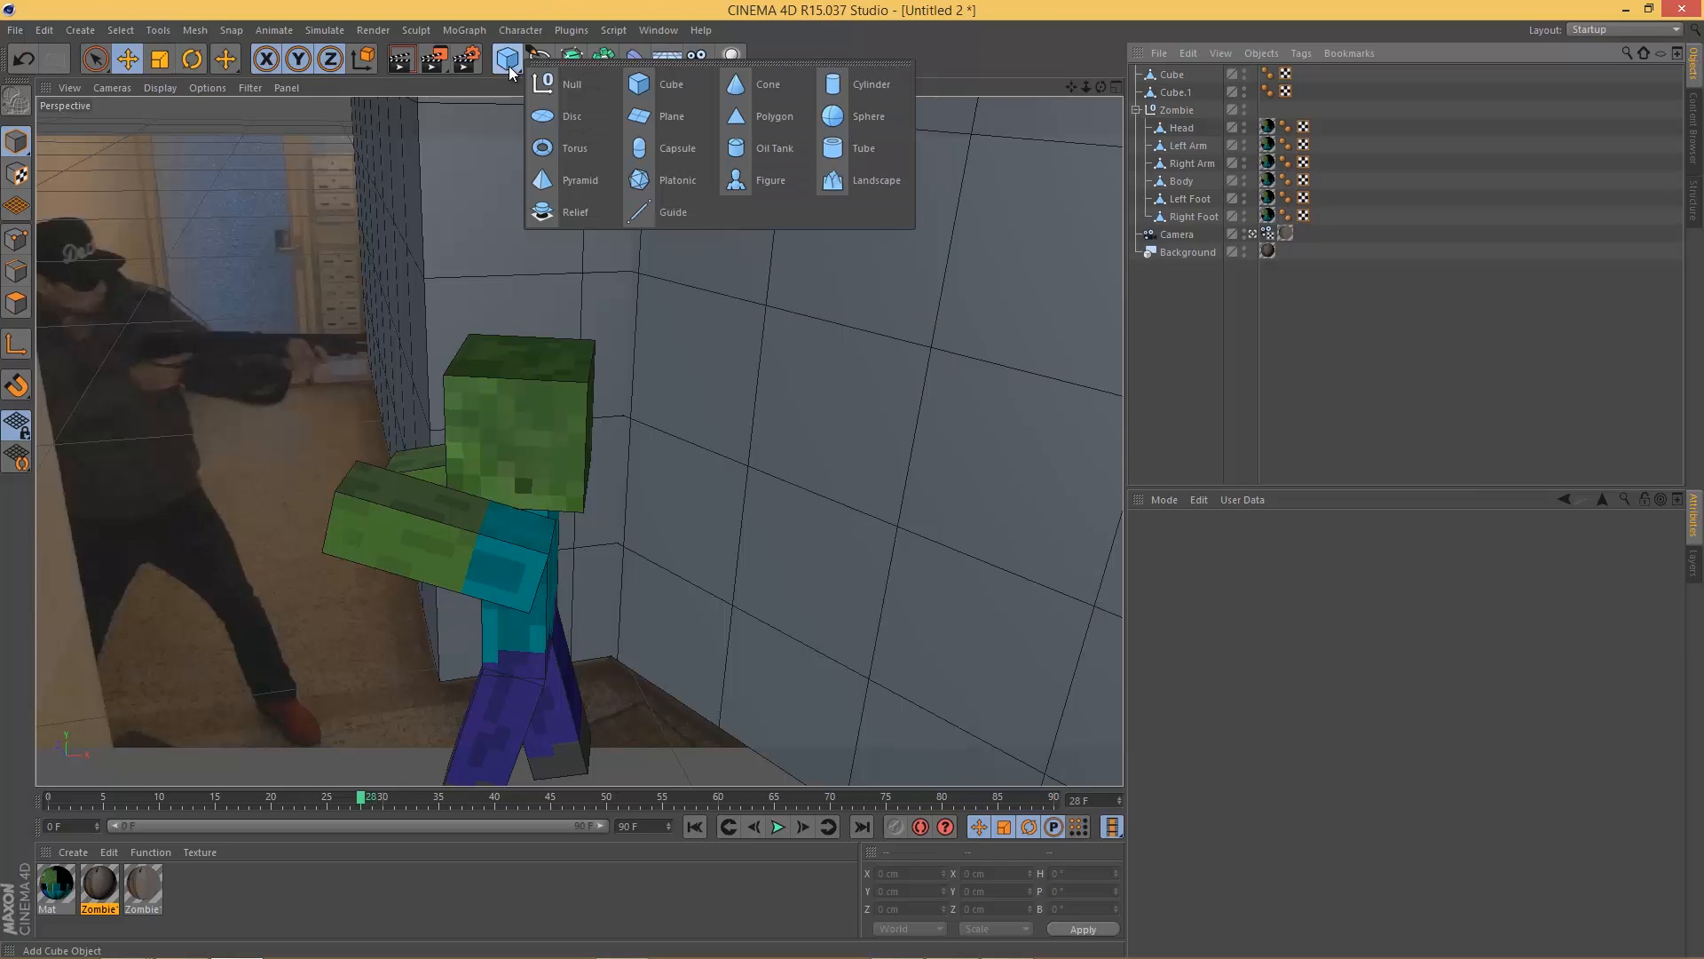
pyautogui.click(702, 124)
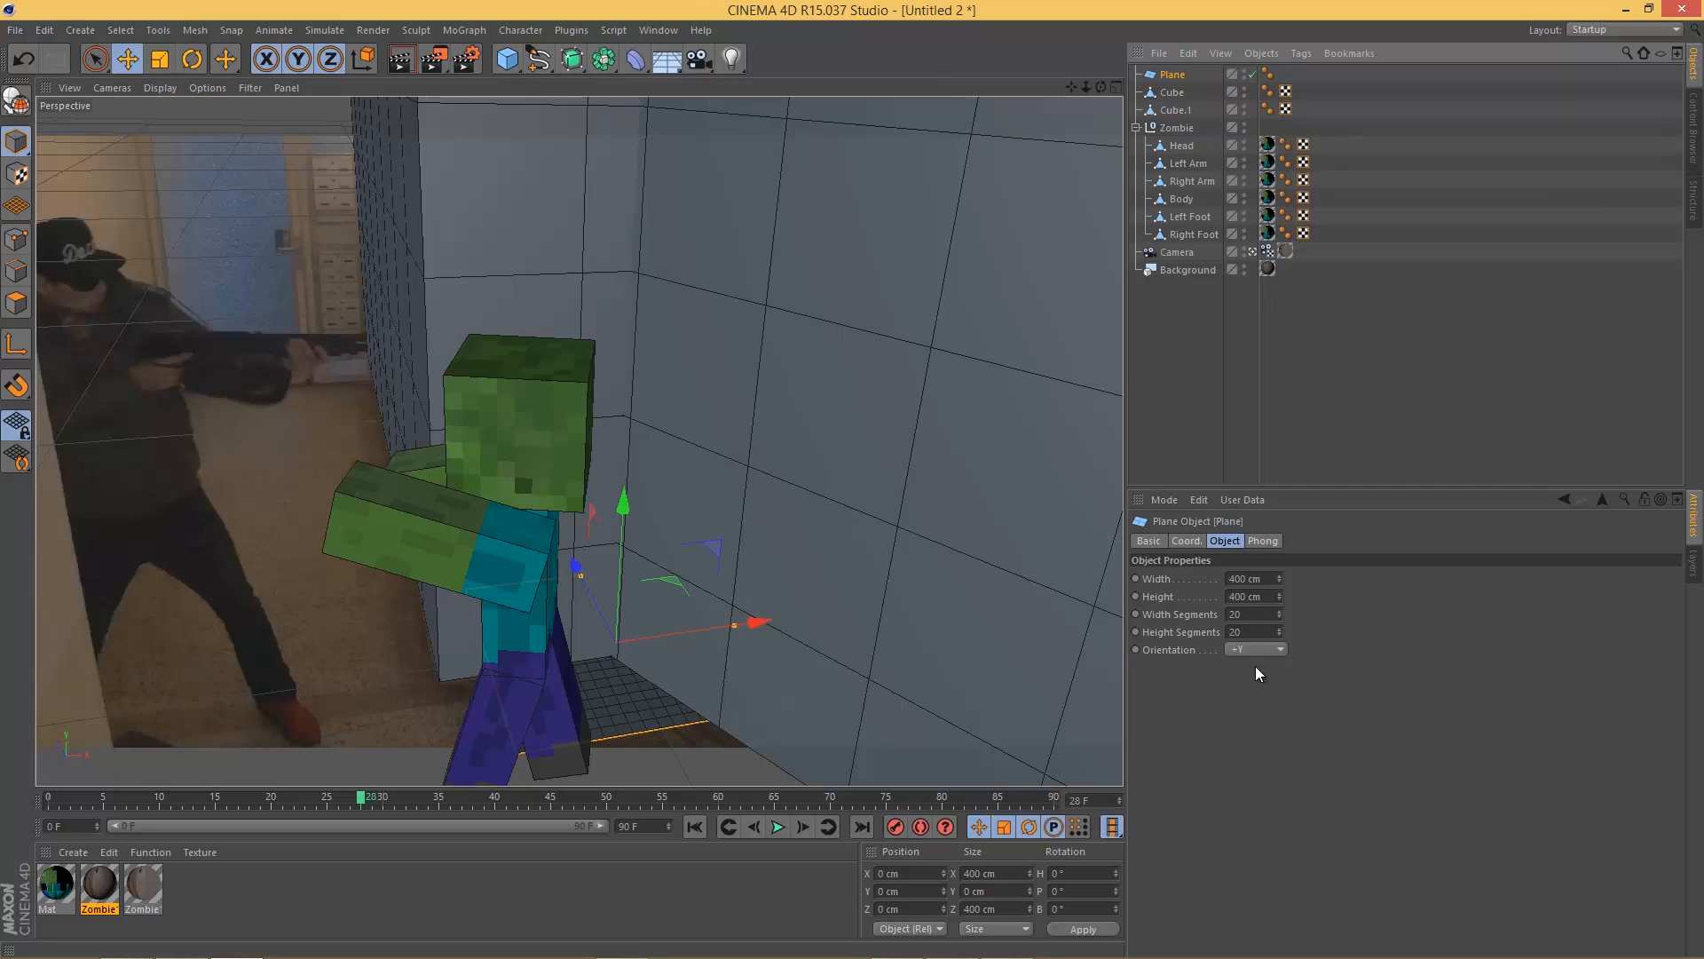
pyautogui.click(1261, 649)
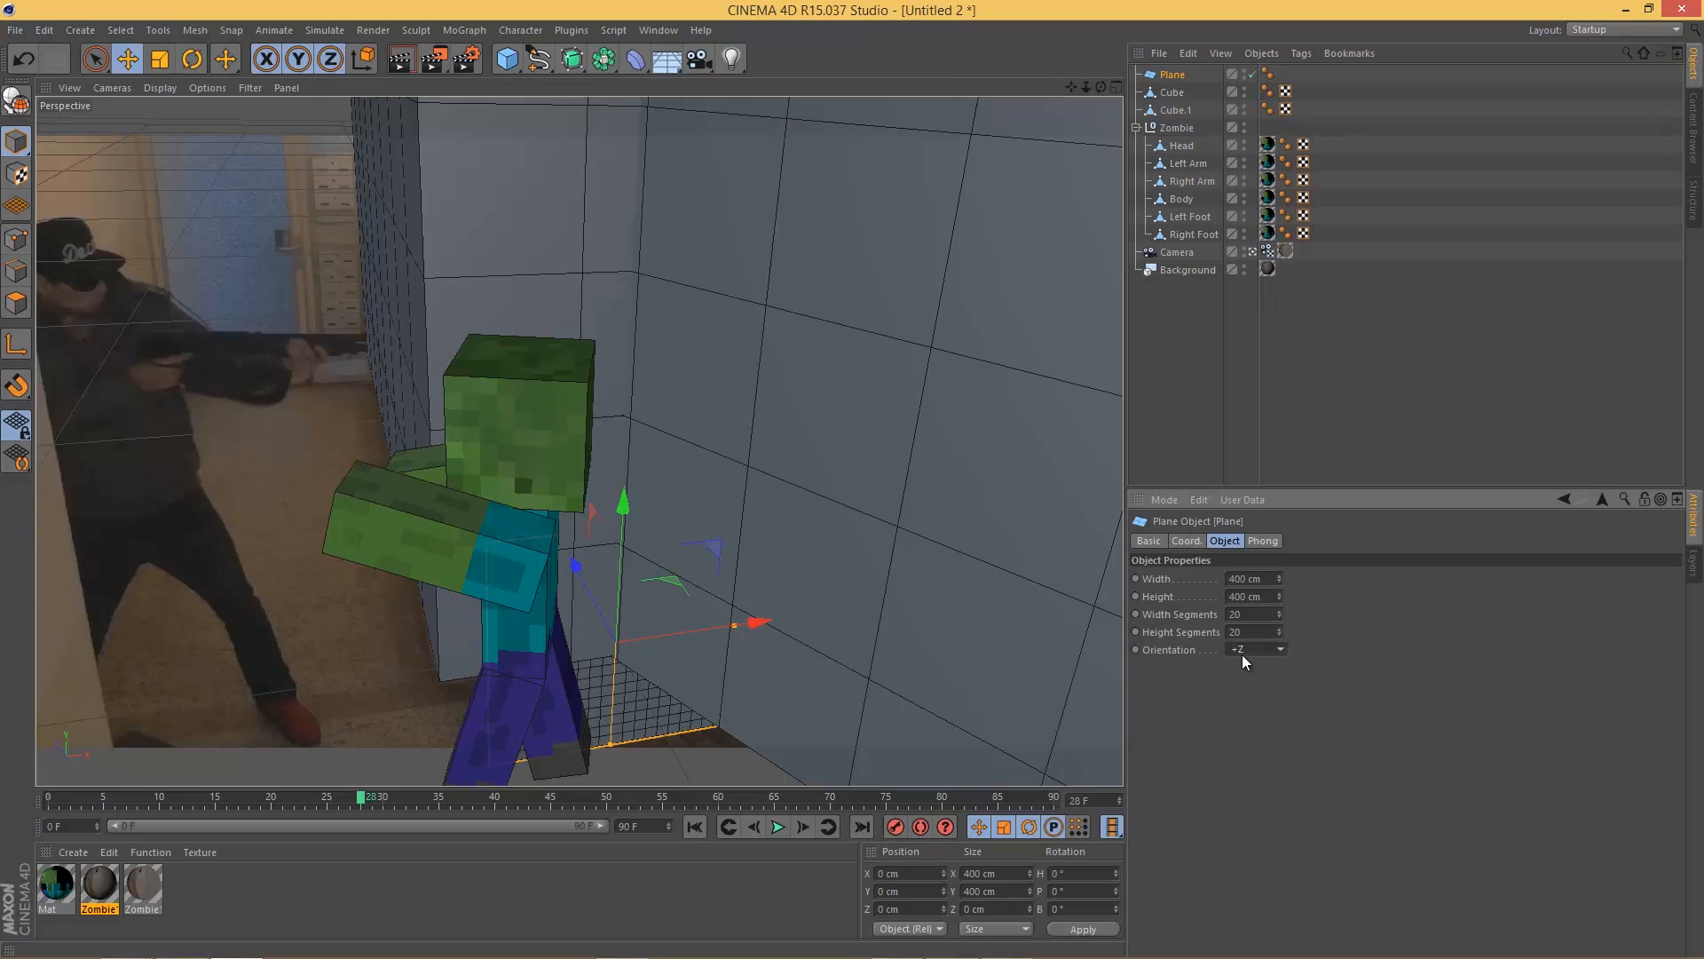
pyautogui.click(1252, 649)
# Step: Move the floor plane to about X -342.9 cm and scale it to about 917 by 1177 cm
pyautogui.press('e')
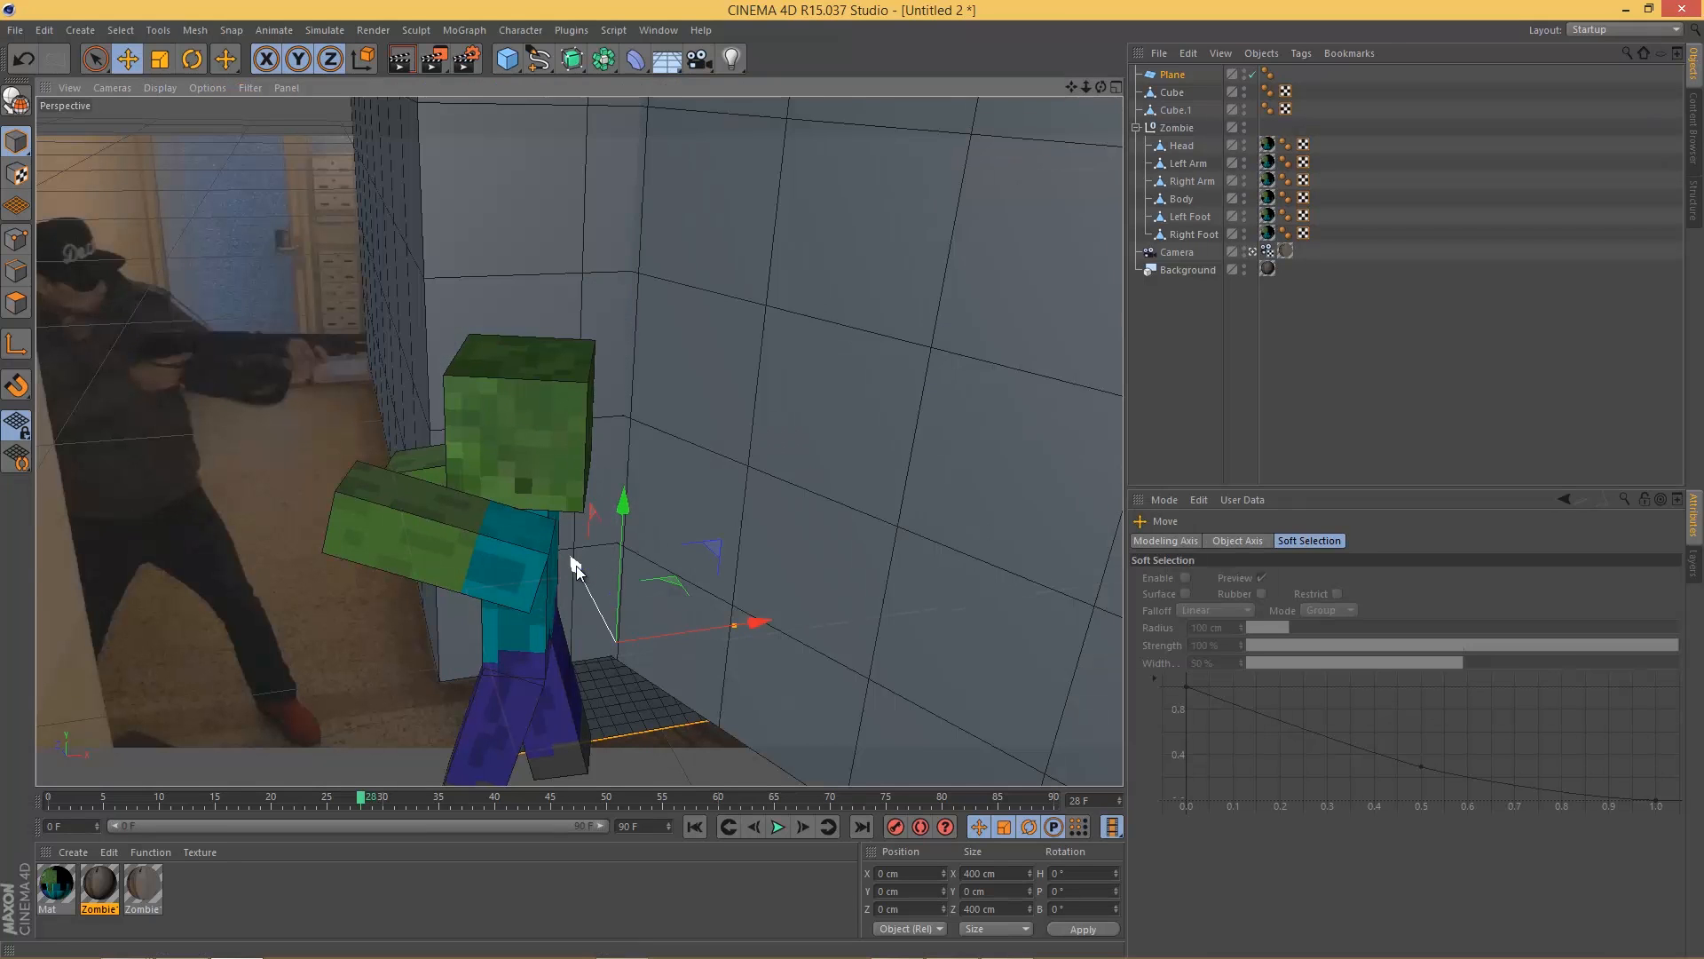
pyautogui.moveTo(759, 624); pyautogui.dragTo(555, 639)
pyautogui.press('t')
pyautogui.moveTo(590, 557); pyautogui.dragTo(816, 497)
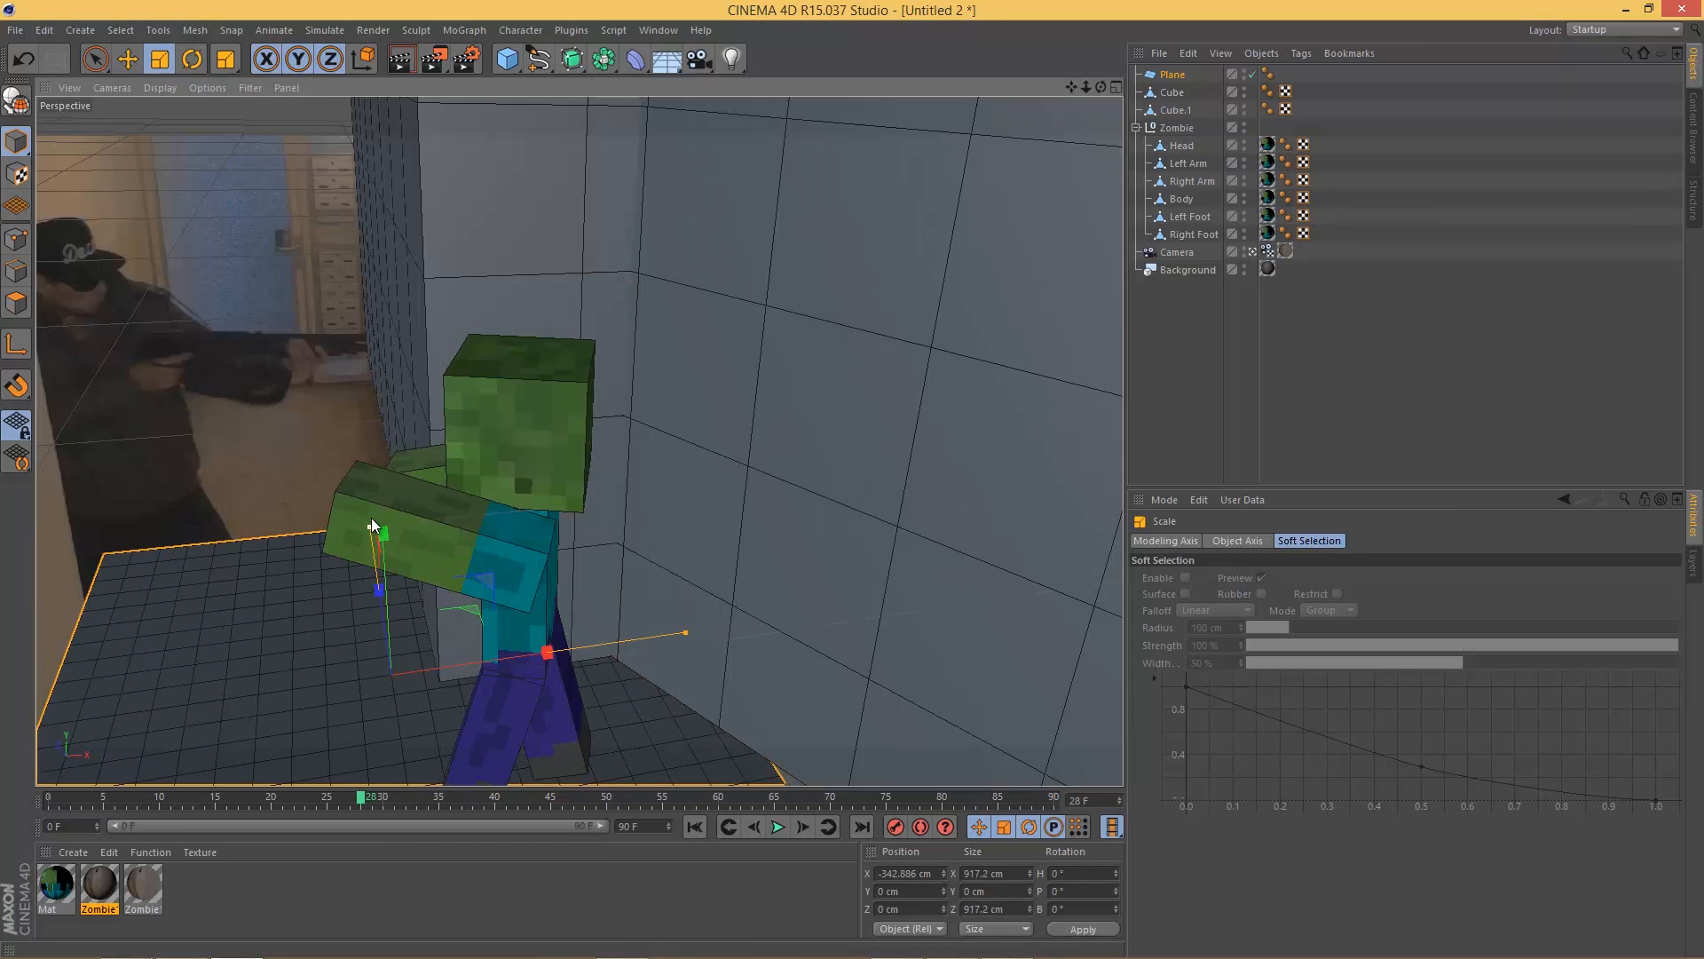
pyautogui.moveTo(372, 530)
pyautogui.mouseDown()
pyautogui.moveTo(384, 386)
pyautogui.moveTo(403, 524)
pyautogui.mouseUp()
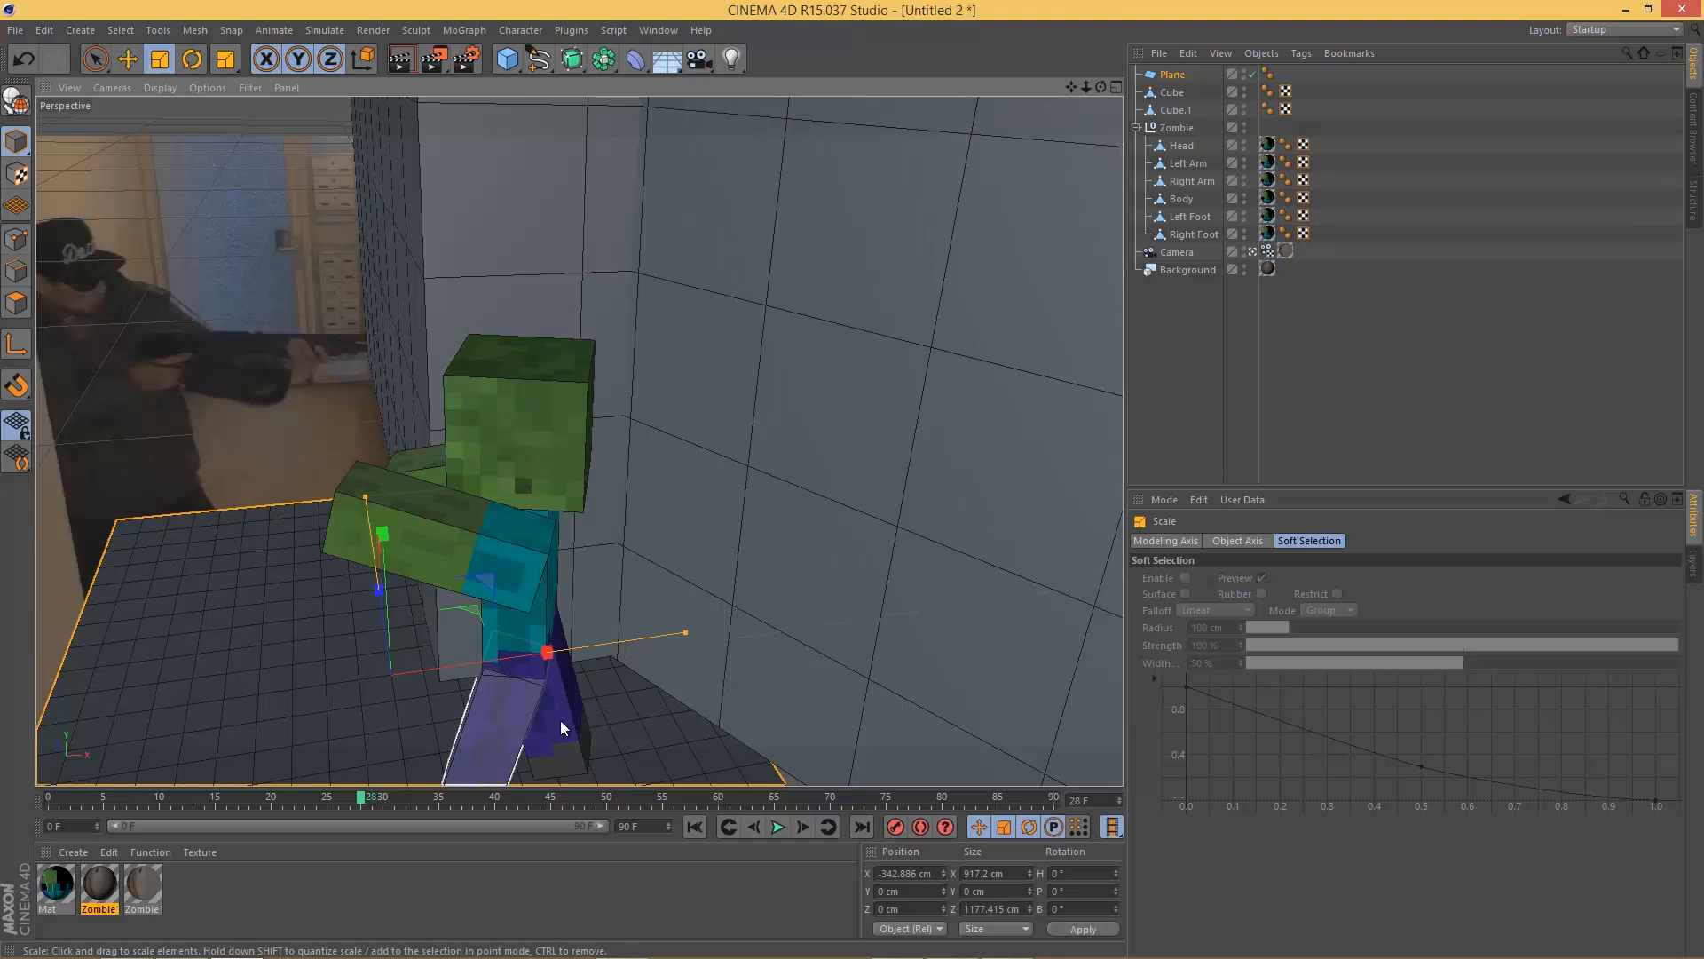
# Step: Shift the floor plane to about X -150.3 cm and return the animation to frame 0
pyautogui.press('e')
pyautogui.moveTo(628, 654); pyautogui.dragTo(671, 652)
pyautogui.moveTo(263, 801); pyautogui.dragTo(46, 801)
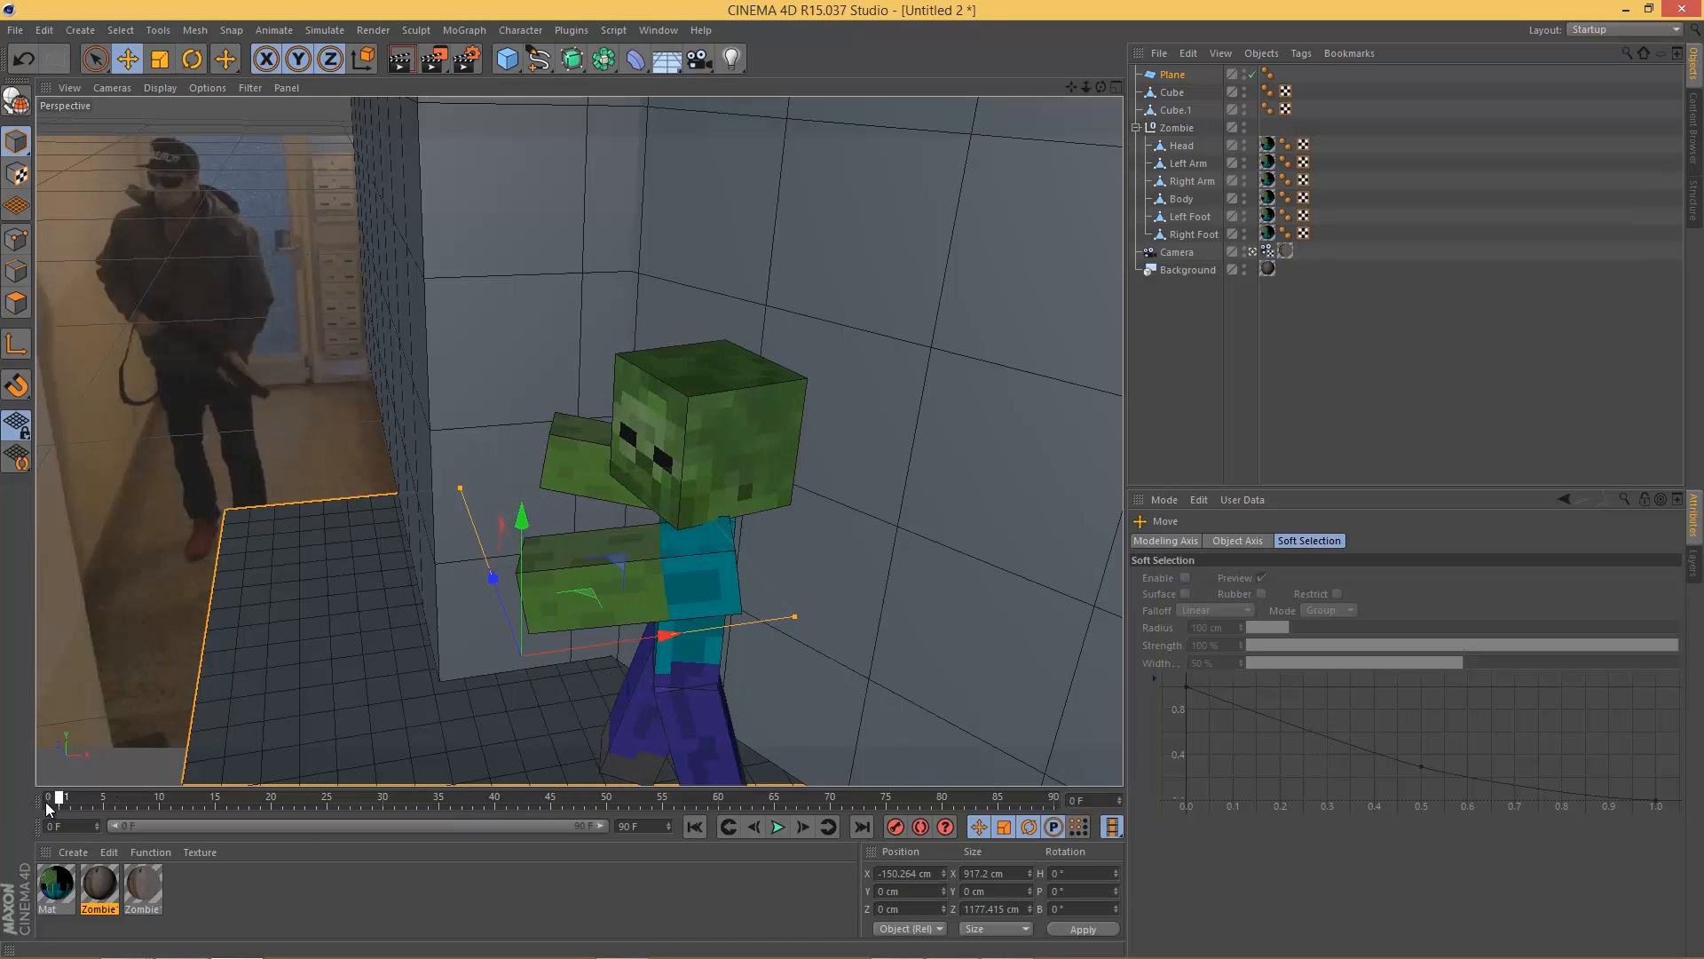
# Step: Enlarge the floor plane to about 1374 by 1764 cm and move it to about X -124.8 cm, Z 396.8 cm
pyautogui.moveTo(667, 637); pyautogui.dragTo(843, 477)
pyautogui.press('t')
pyautogui.press('e')
pyautogui.moveTo(699, 630)
pyautogui.mouseDown()
pyautogui.moveTo(724, 637)
pyautogui.moveTo(680, 642)
pyautogui.mouseUp()
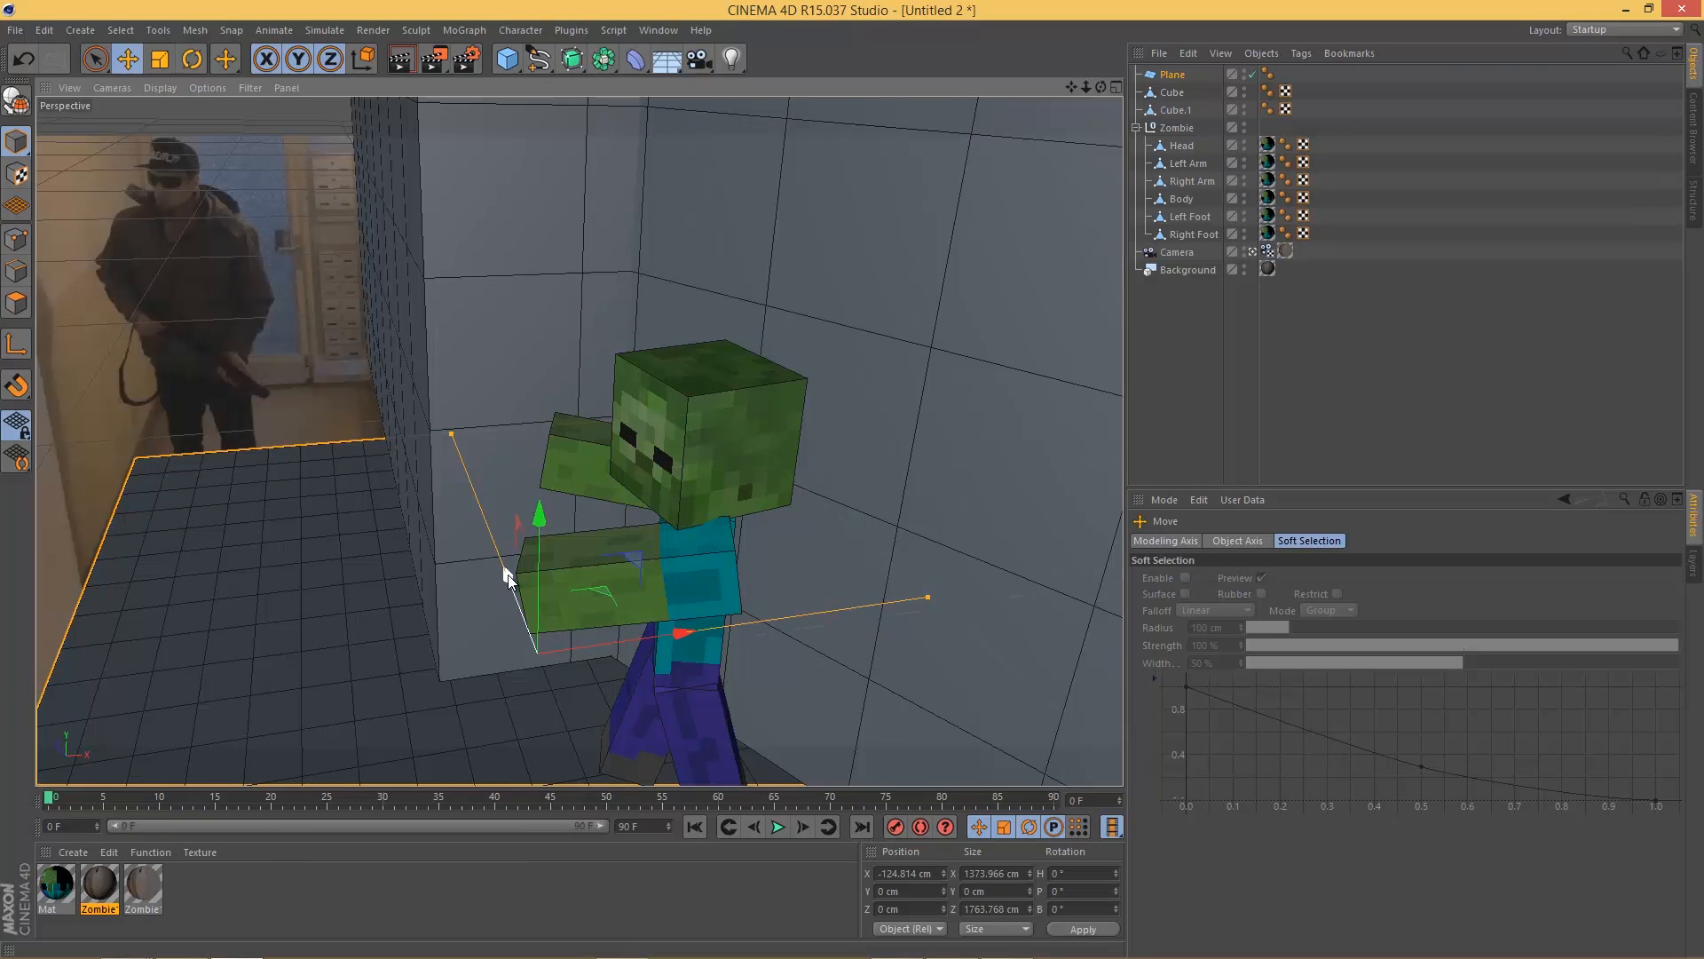
pyautogui.moveTo(514, 561); pyautogui.dragTo(561, 430)
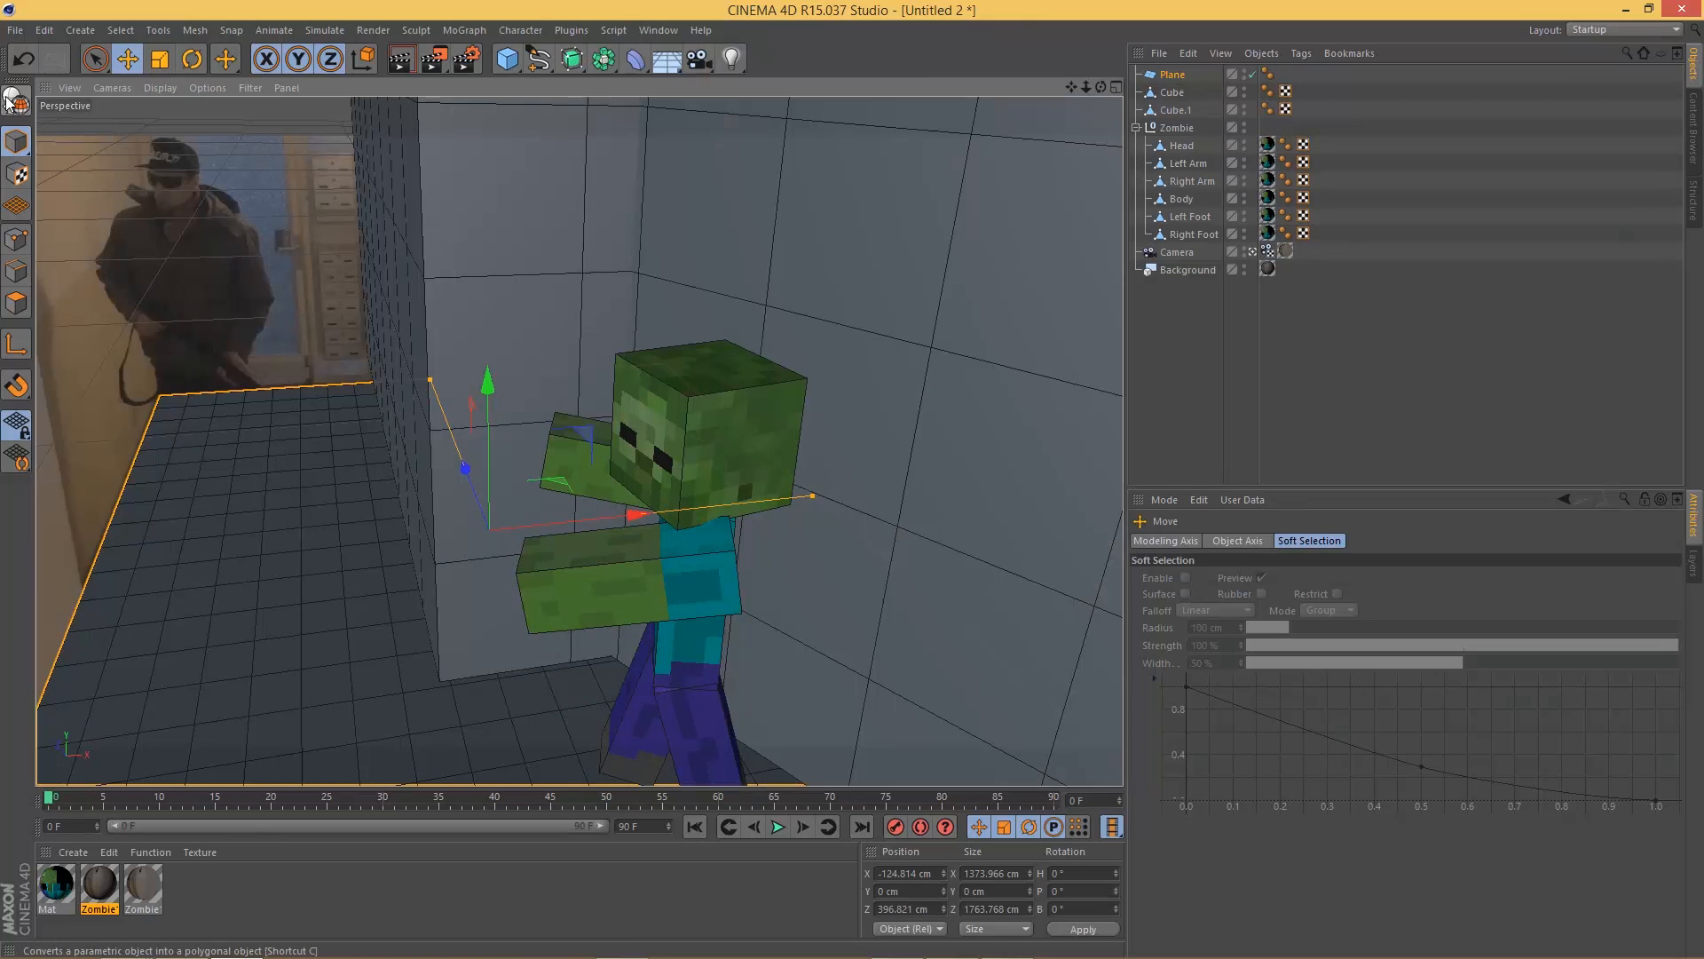
# Step: Make the floor plane editable and leave the camera view to compare its height with the wall cubes
pyautogui.click(13, 100)
pyautogui.click(1524, 385)
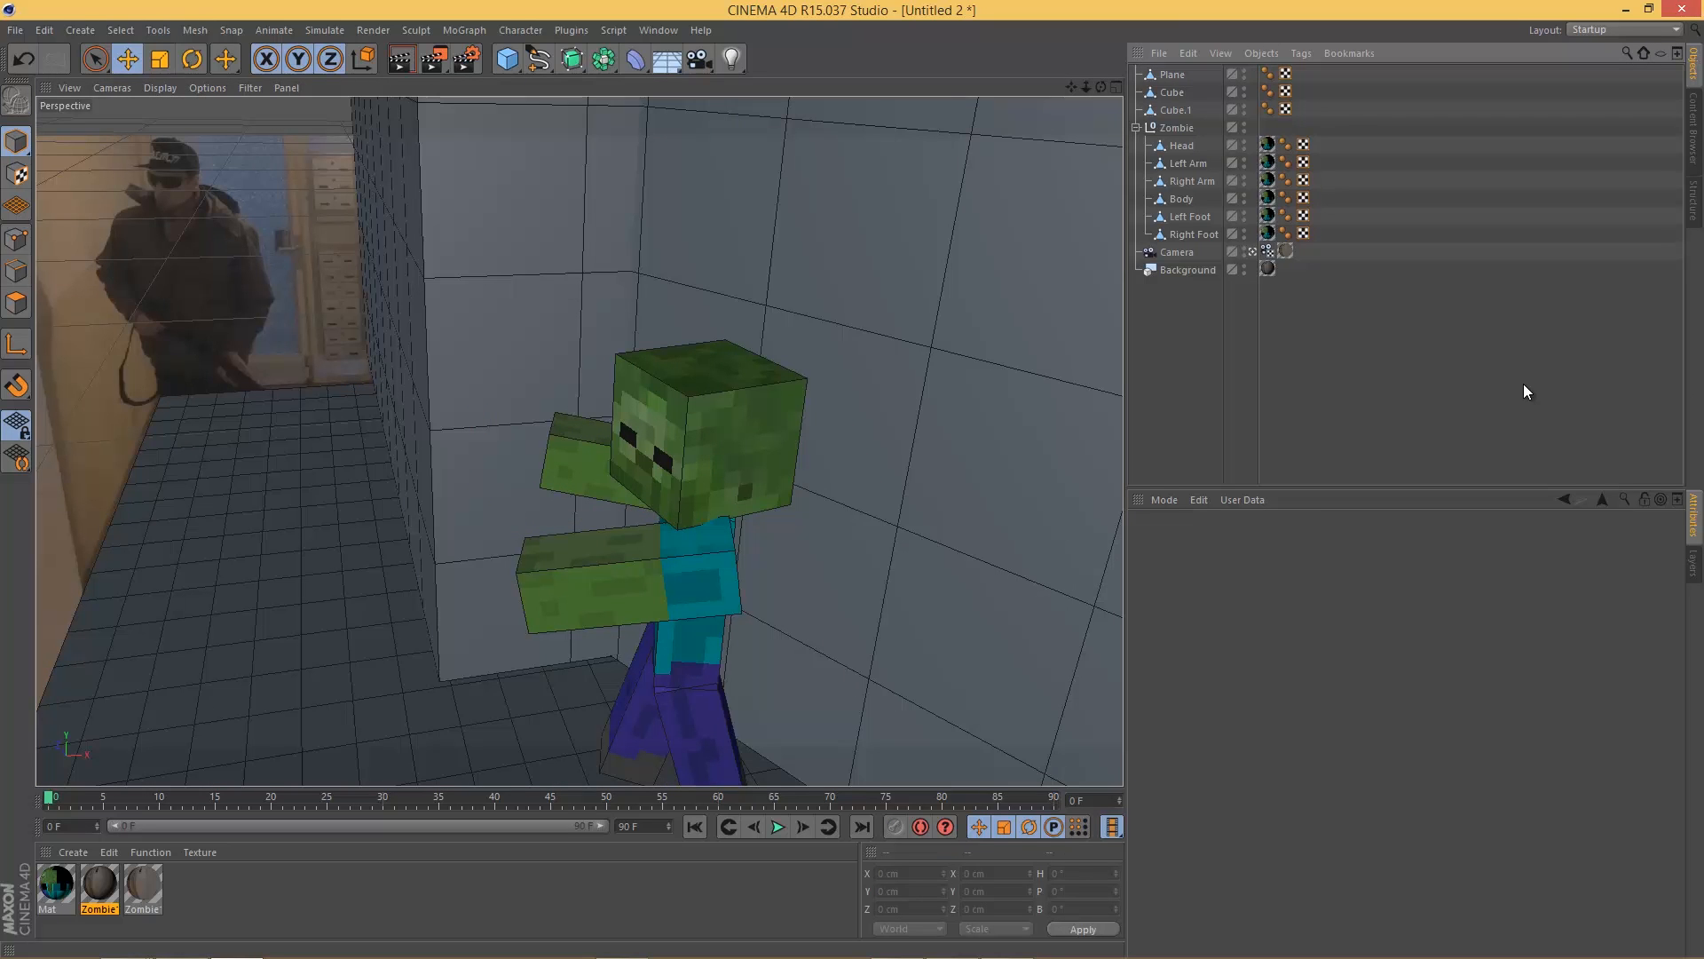
pyautogui.click(1253, 251)
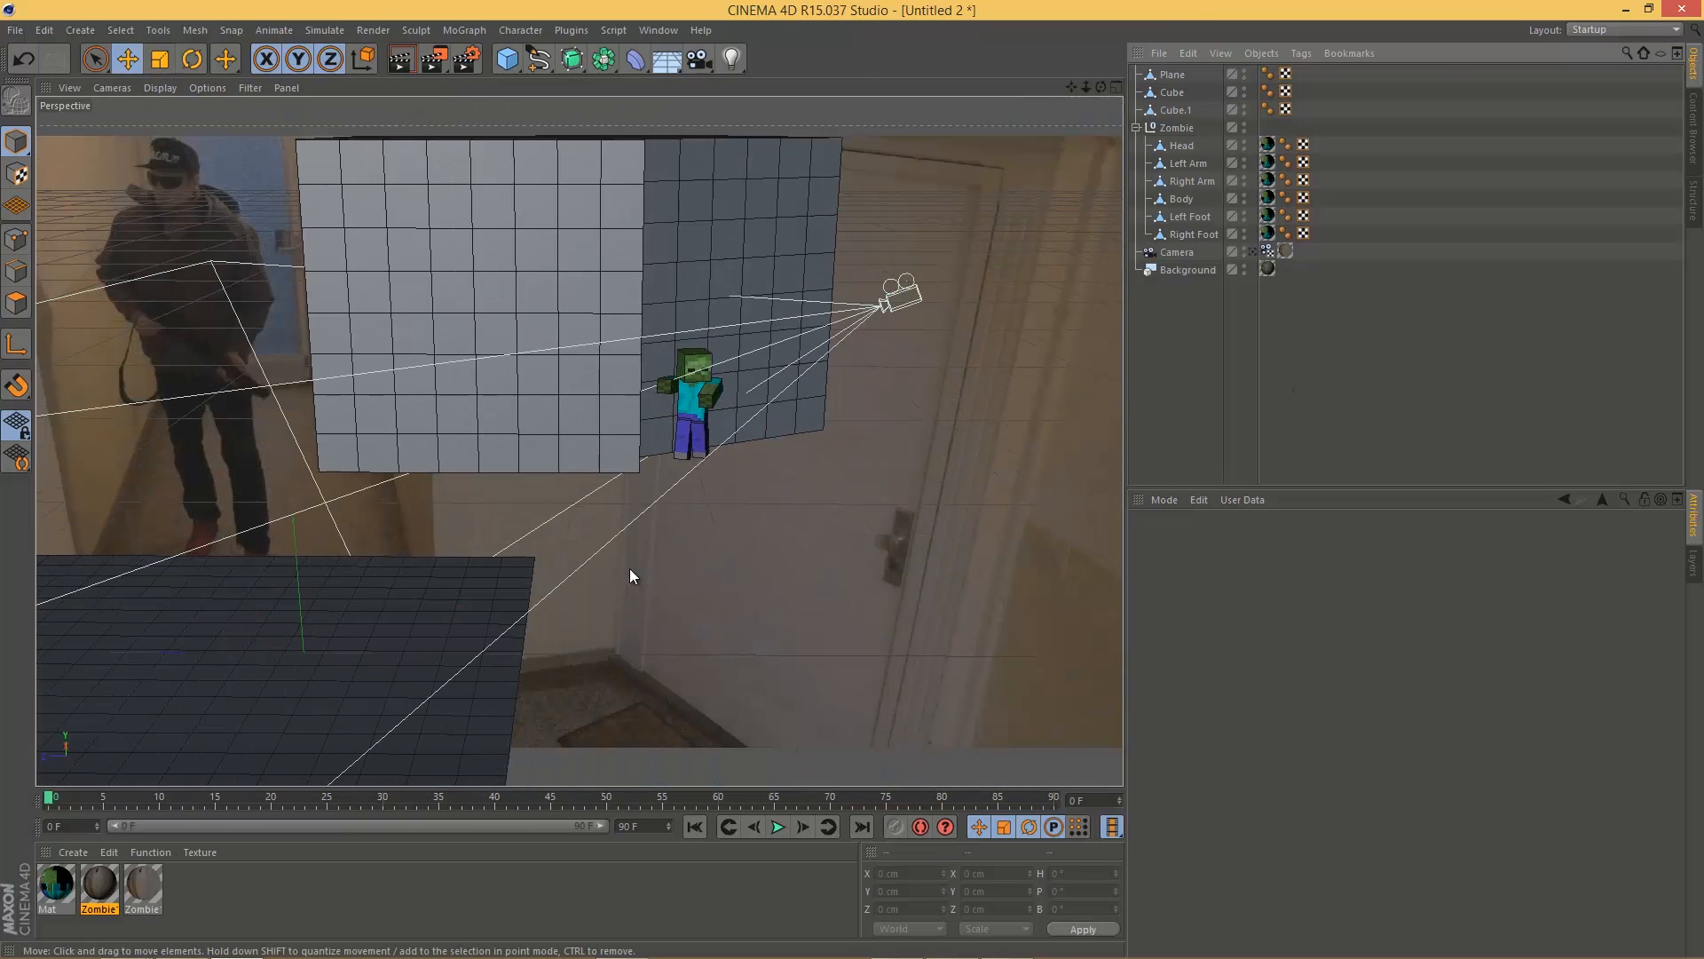
pyautogui.keyDown('alt'); pyautogui.moveTo(630, 569); pyautogui.dragTo(1056, 461); pyautogui.keyUp('alt')
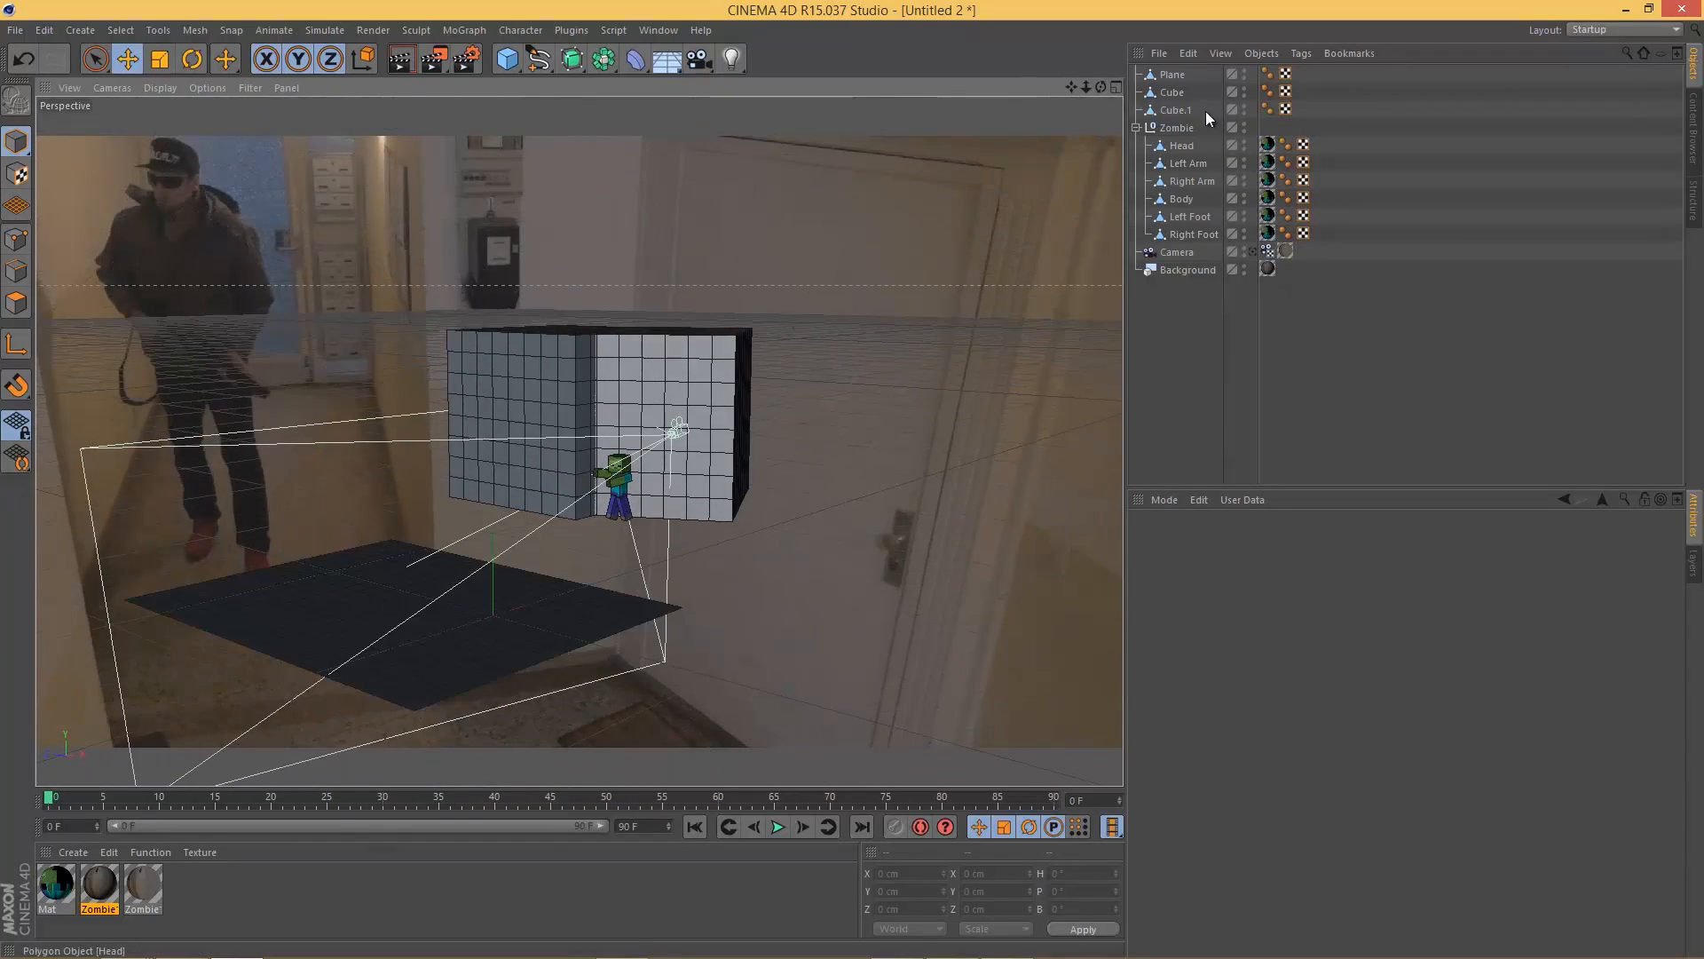
# Step: Raise the floor plane to about Y 532.7 cm and Z -531.5 cm at the wall cubes' base, and return to the camera view
pyautogui.click(1172, 75)
pyautogui.moveTo(397, 447); pyautogui.dragTo(436, 355)
pyautogui.keyDown('alt'); pyautogui.moveTo(543, 377); pyautogui.dragTo(490, 509); pyautogui.keyUp('alt')
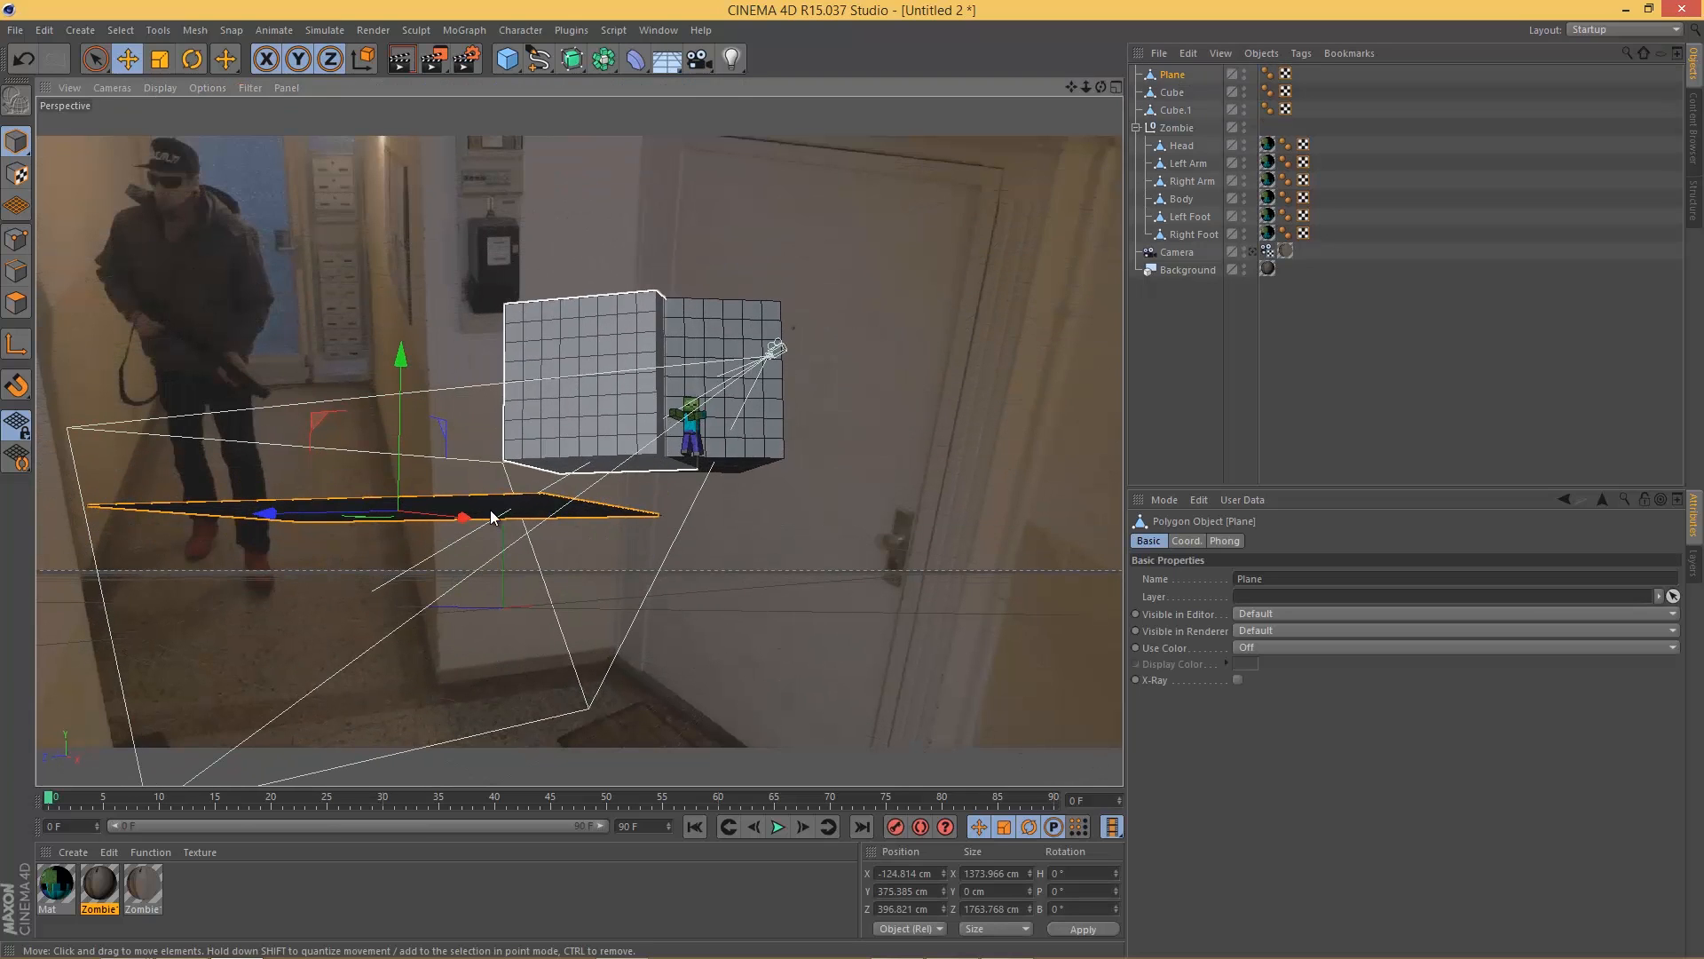
pyautogui.moveTo(339, 511); pyautogui.dragTo(538, 511)
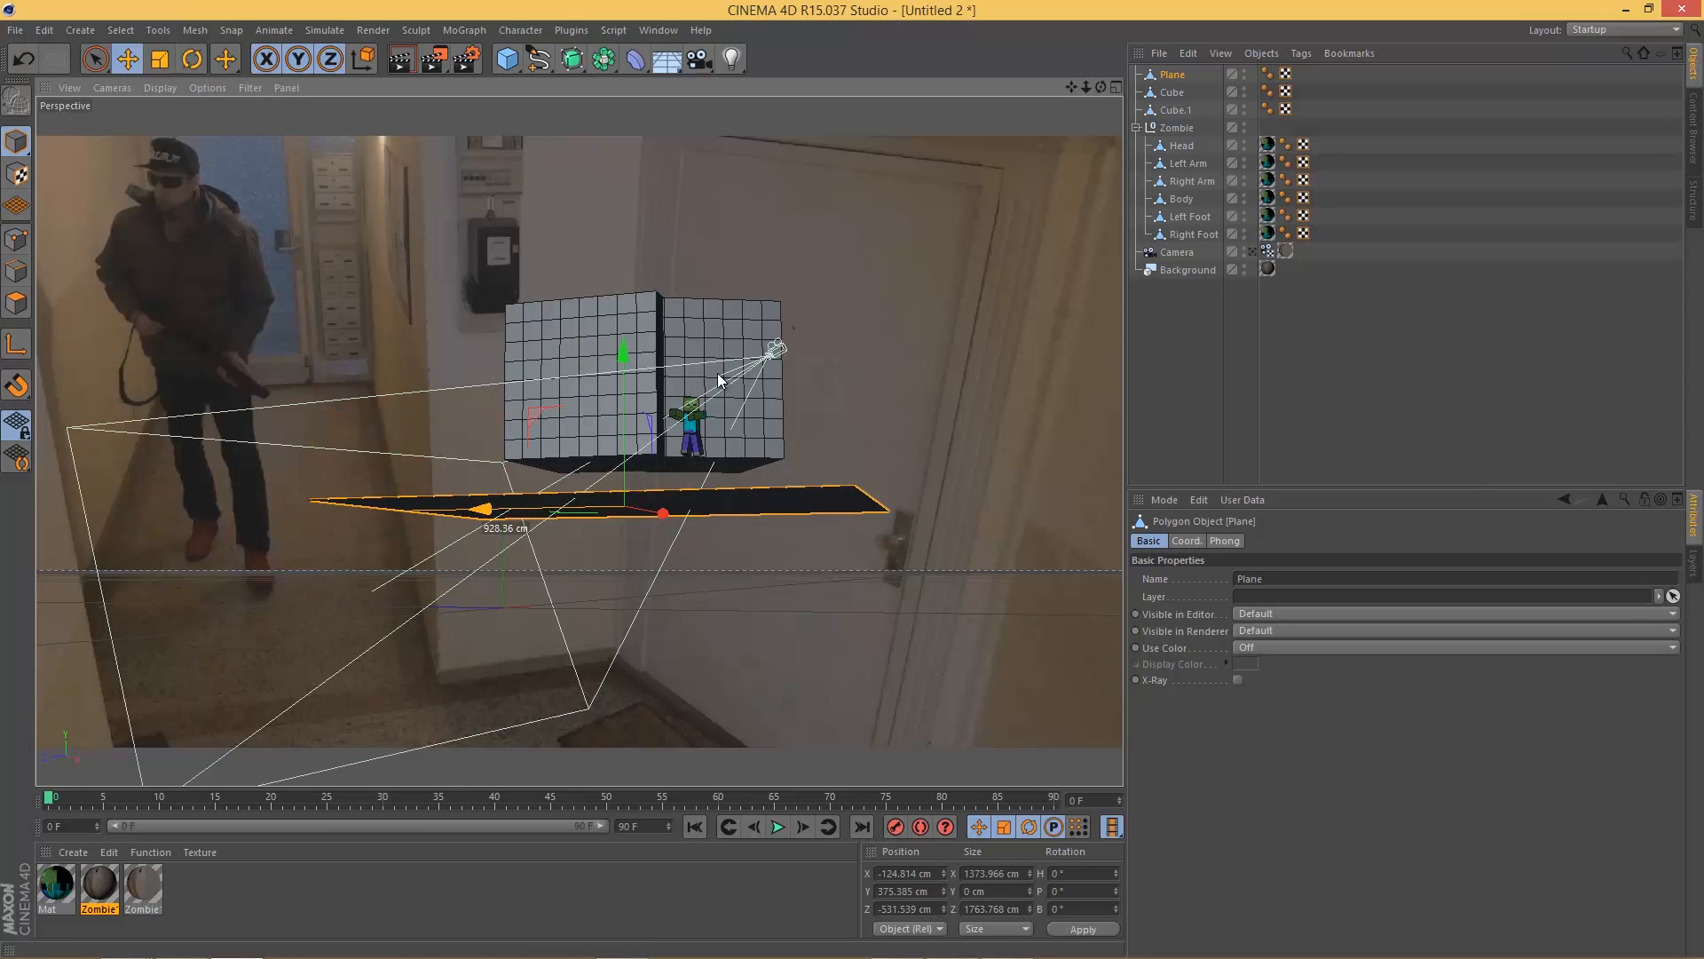
pyautogui.scroll(5, 900, 374)
pyautogui.keyDown('alt'); pyautogui.moveTo(881, 384); pyautogui.dragTo(657, 406); pyautogui.keyUp('alt')
pyautogui.keyDown('alt'); pyautogui.moveTo(696, 461); pyautogui.dragTo(892, 242); pyautogui.keyUp('alt')
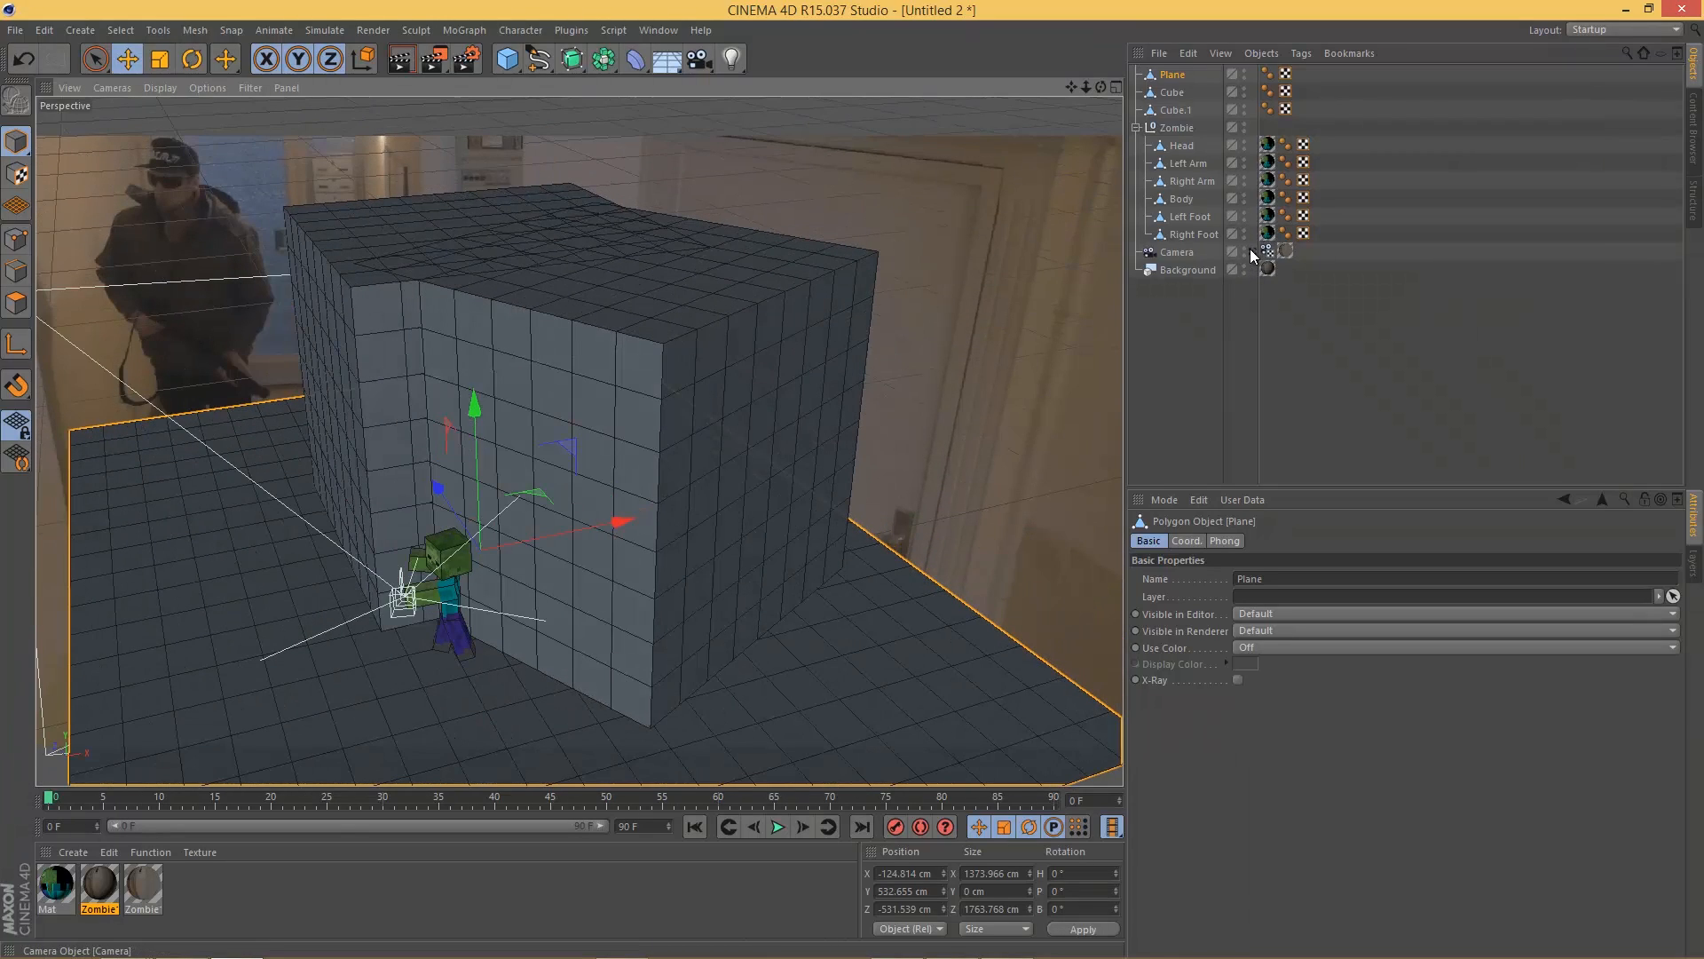
pyautogui.scroll(6, 609, 227)
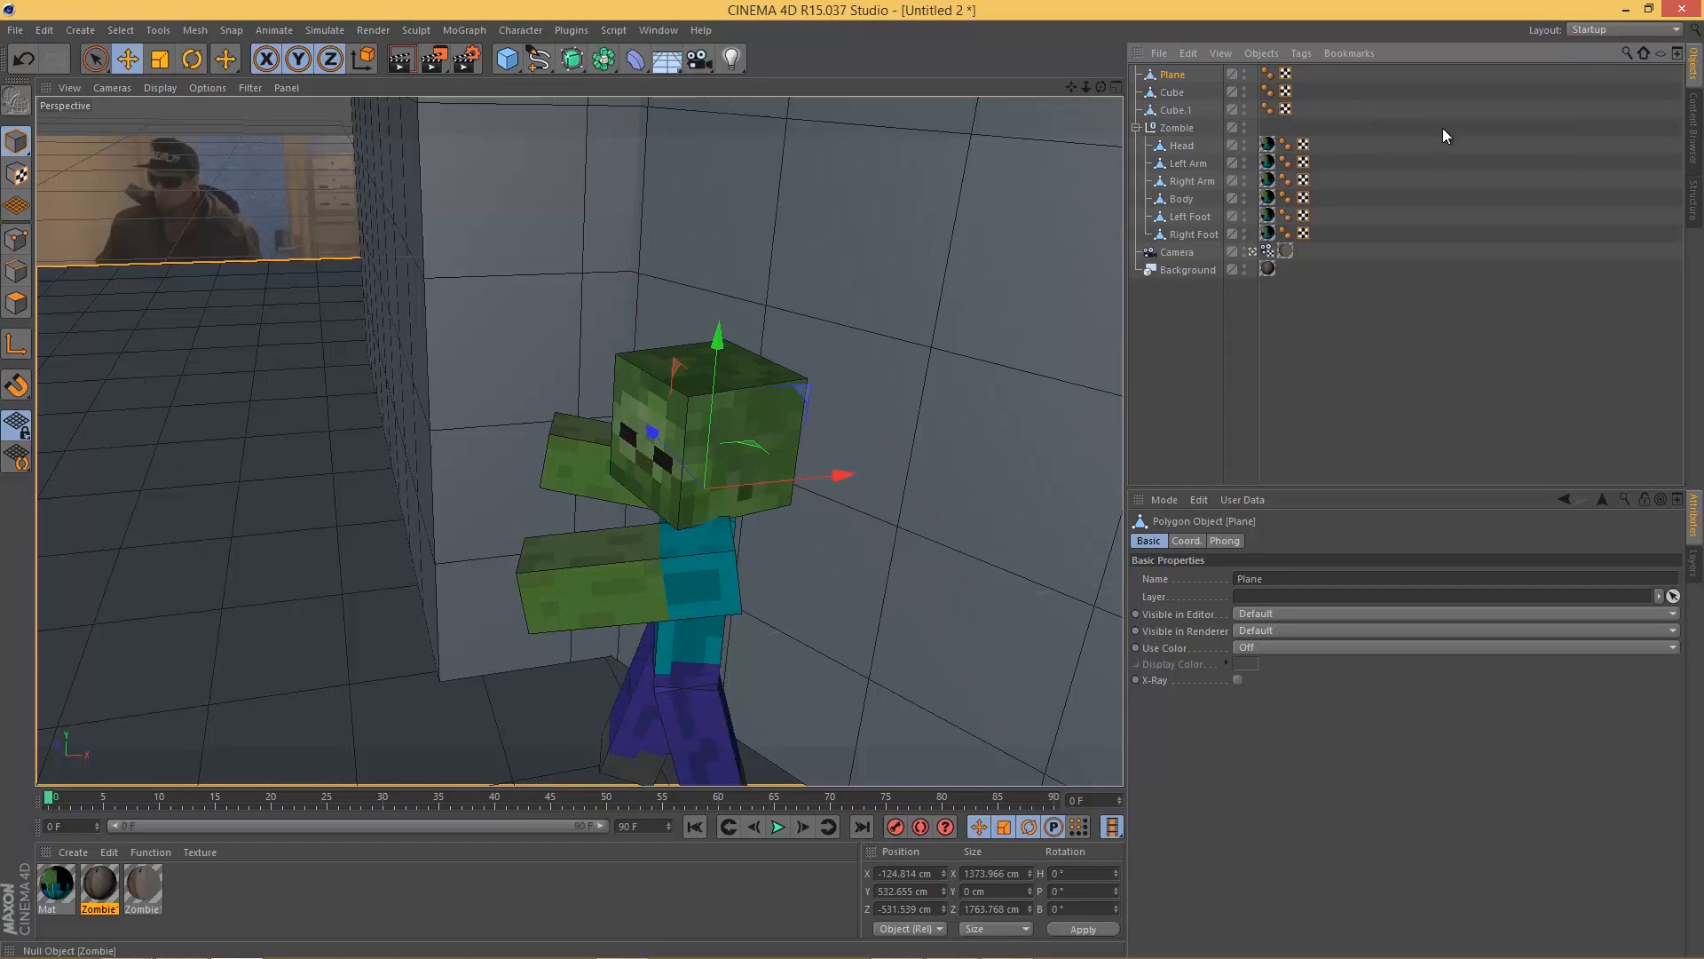
# Step: Move the floor plane to about X 138.7 cm, Z -1121.4 cm and check its fit outside and inside the camera view
pyautogui.moveTo(845, 472)
pyautogui.mouseDown()
pyautogui.moveTo(872, 472)
pyautogui.moveTo(825, 488)
pyautogui.mouseUp()
pyautogui.moveTo(906, 407); pyautogui.dragTo(852, 480)
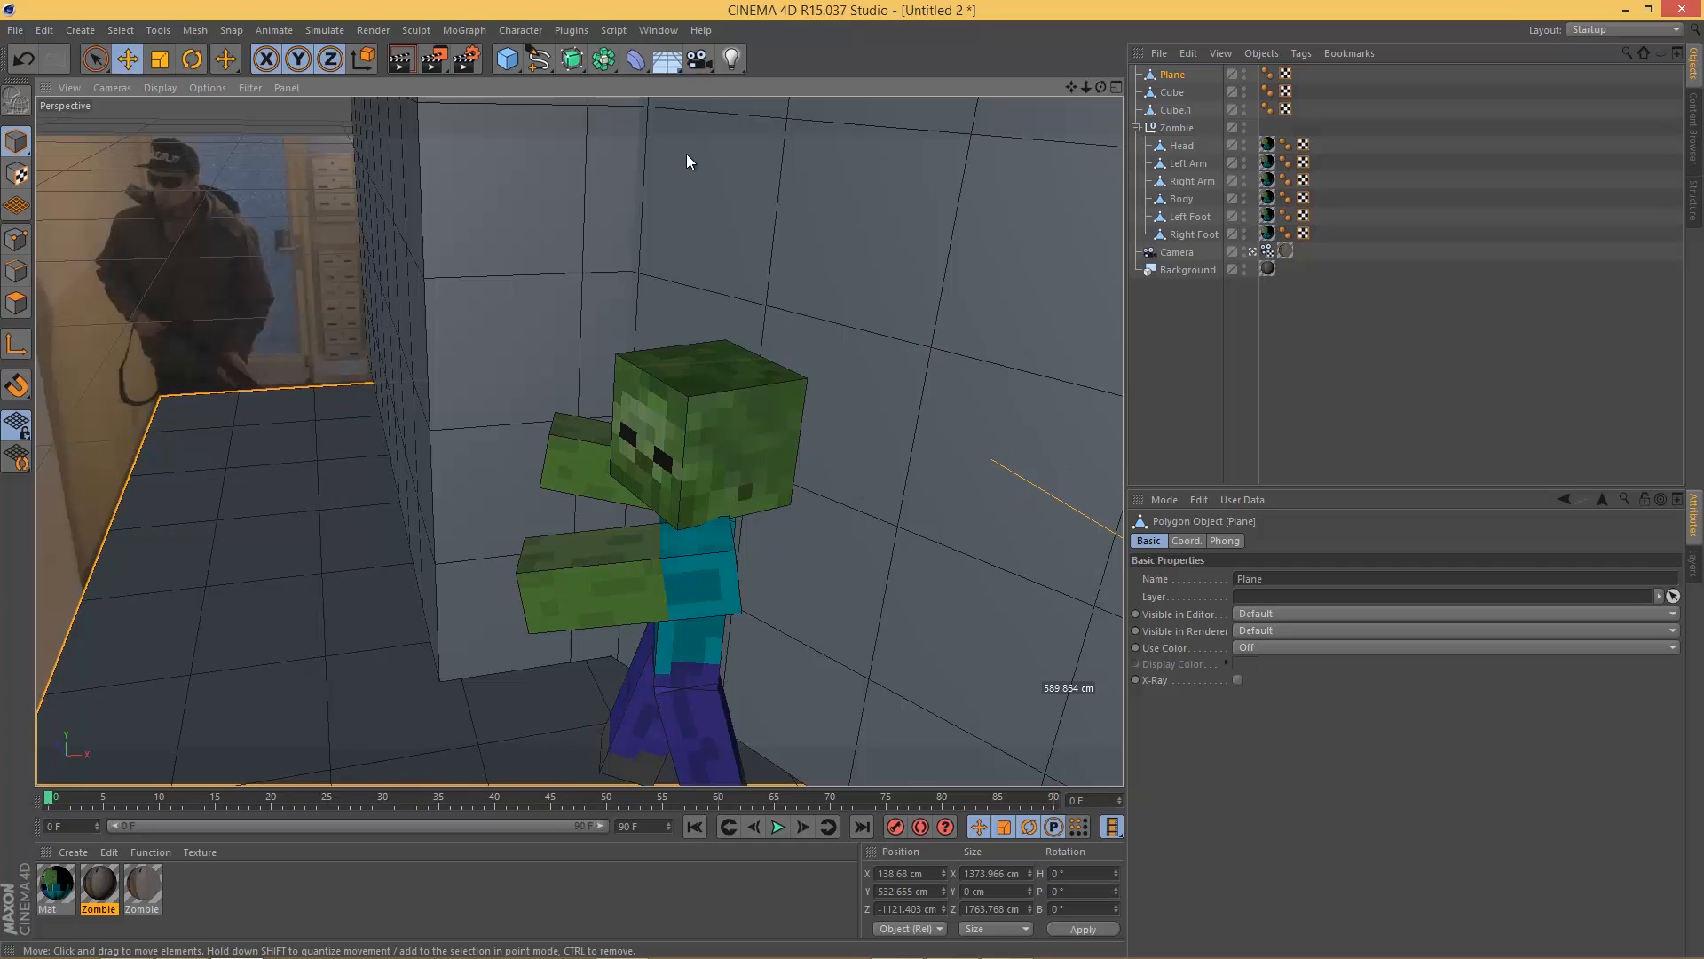
pyautogui.click(1426, 406)
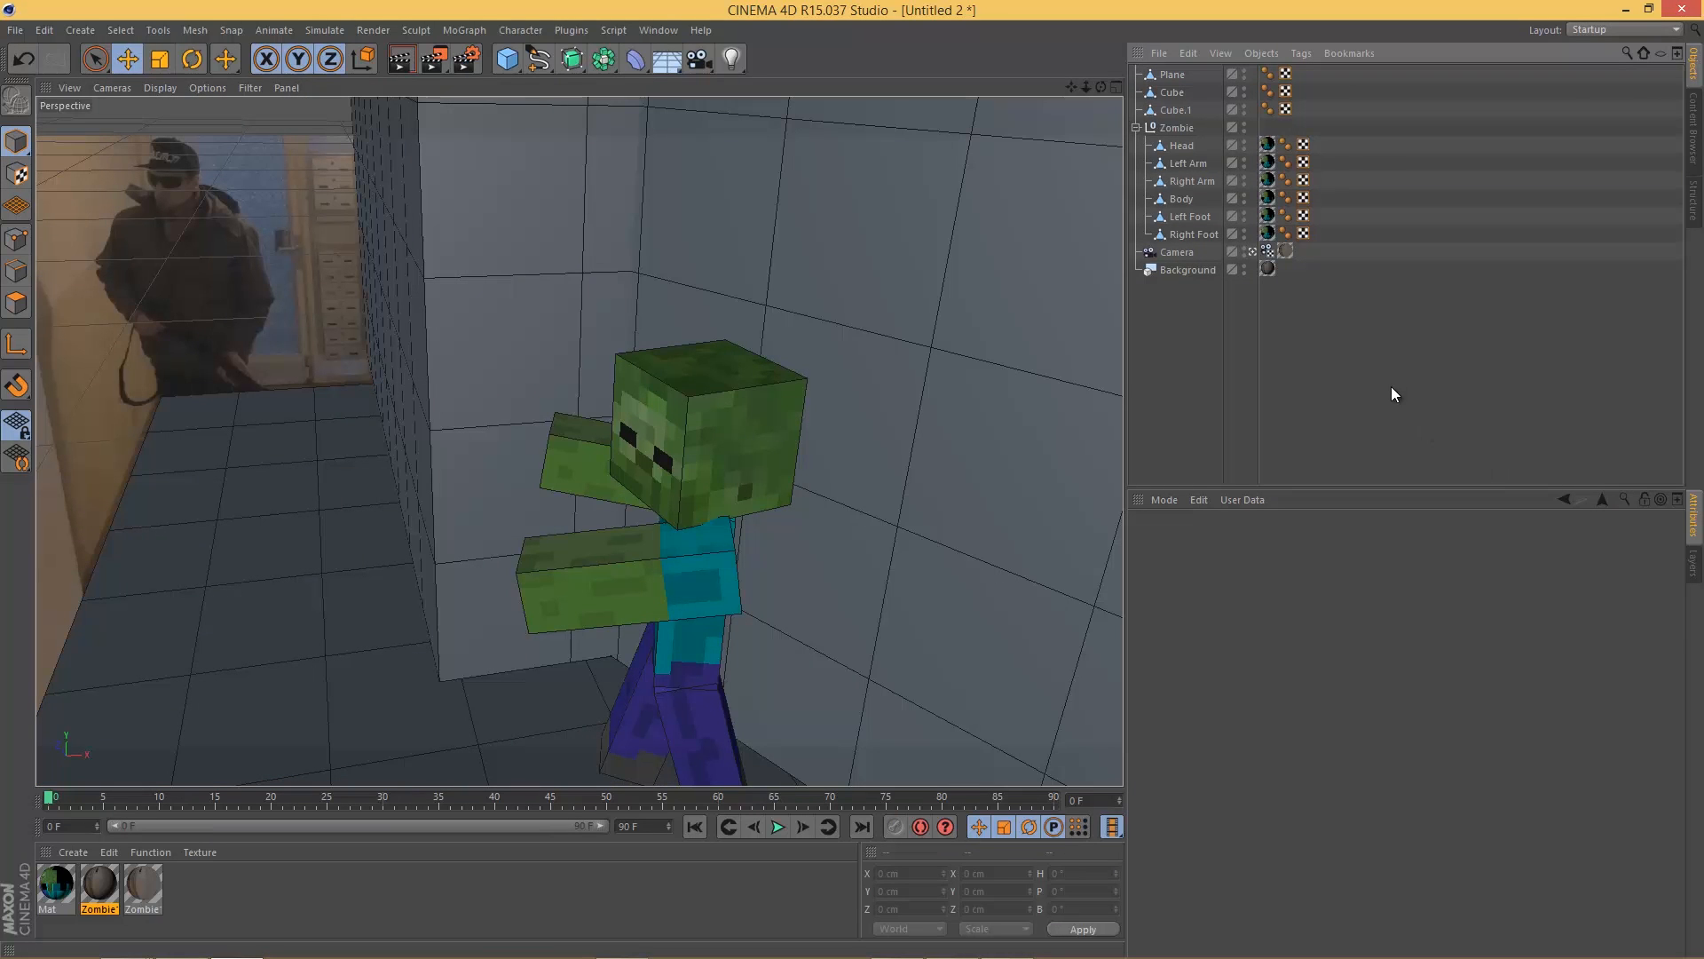
pyautogui.click(1252, 252)
pyautogui.moveTo(699, 502)
pyautogui.keyDown('alt'); pyautogui.mouseDown()
pyautogui.moveTo(756, 532)
pyautogui.moveTo(567, 424)
pyautogui.moveTo(477, 601)
pyautogui.moveTo(519, 431)
pyautogui.moveTo(785, 537)
pyautogui.moveTo(976, 546)
pyautogui.moveTo(779, 539)
pyautogui.moveTo(792, 555)
pyautogui.mouseUp(); pyautogui.keyUp('alt')
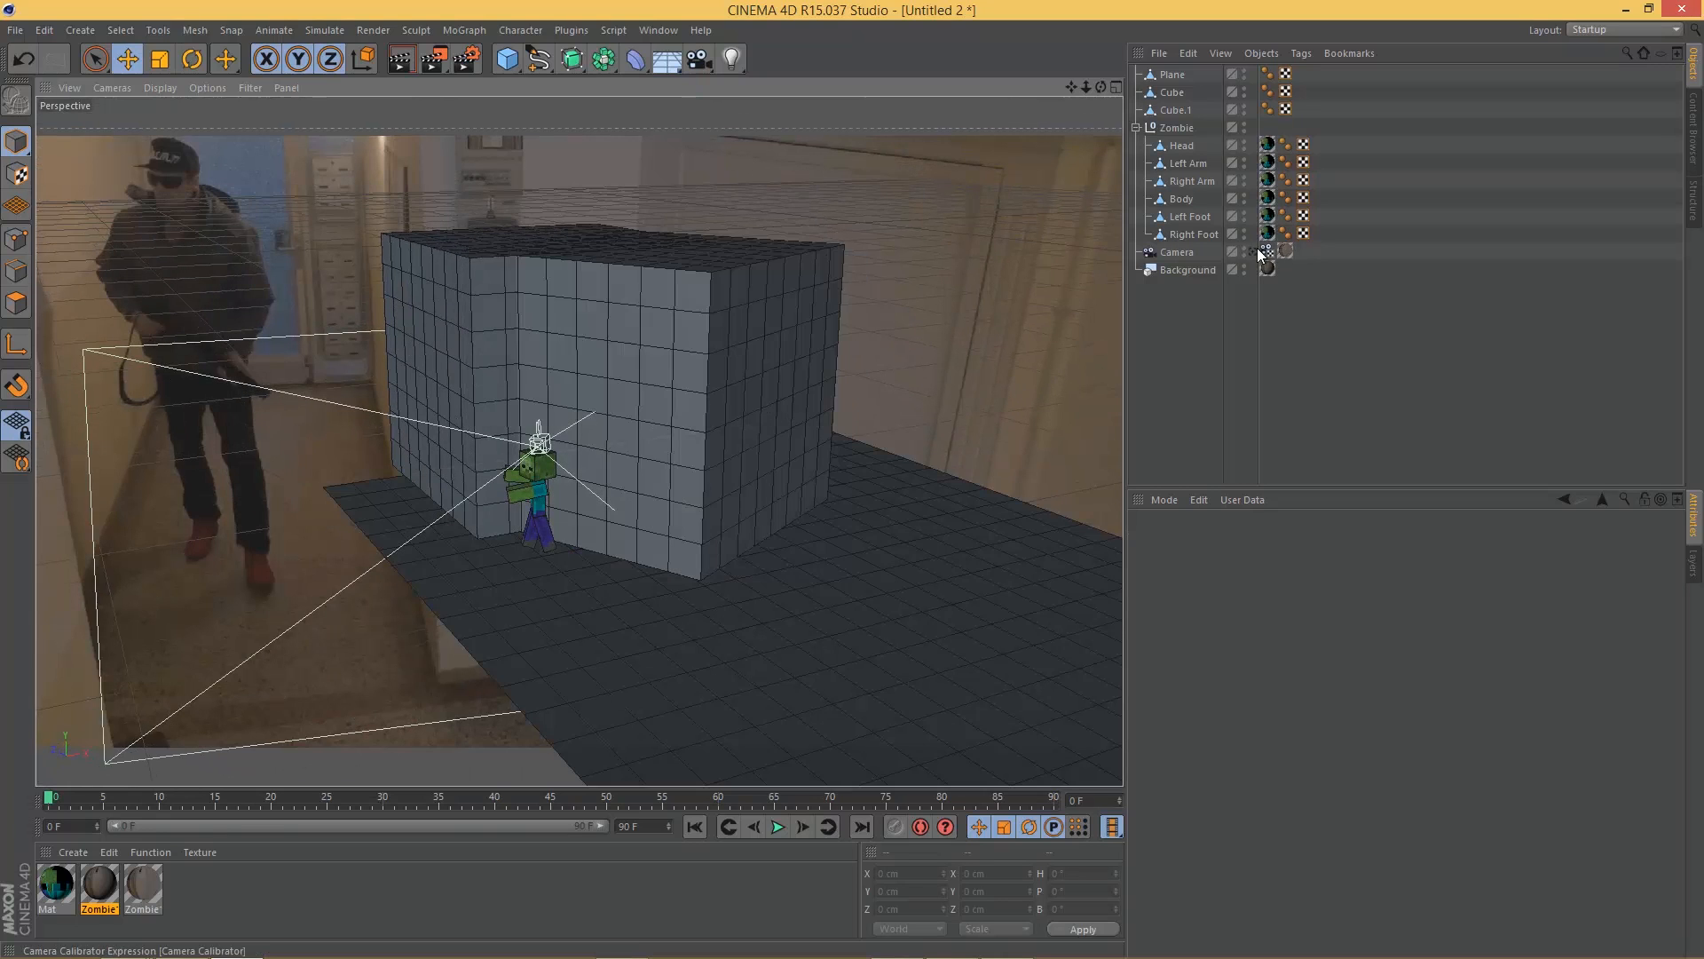
pyautogui.click(1253, 252)
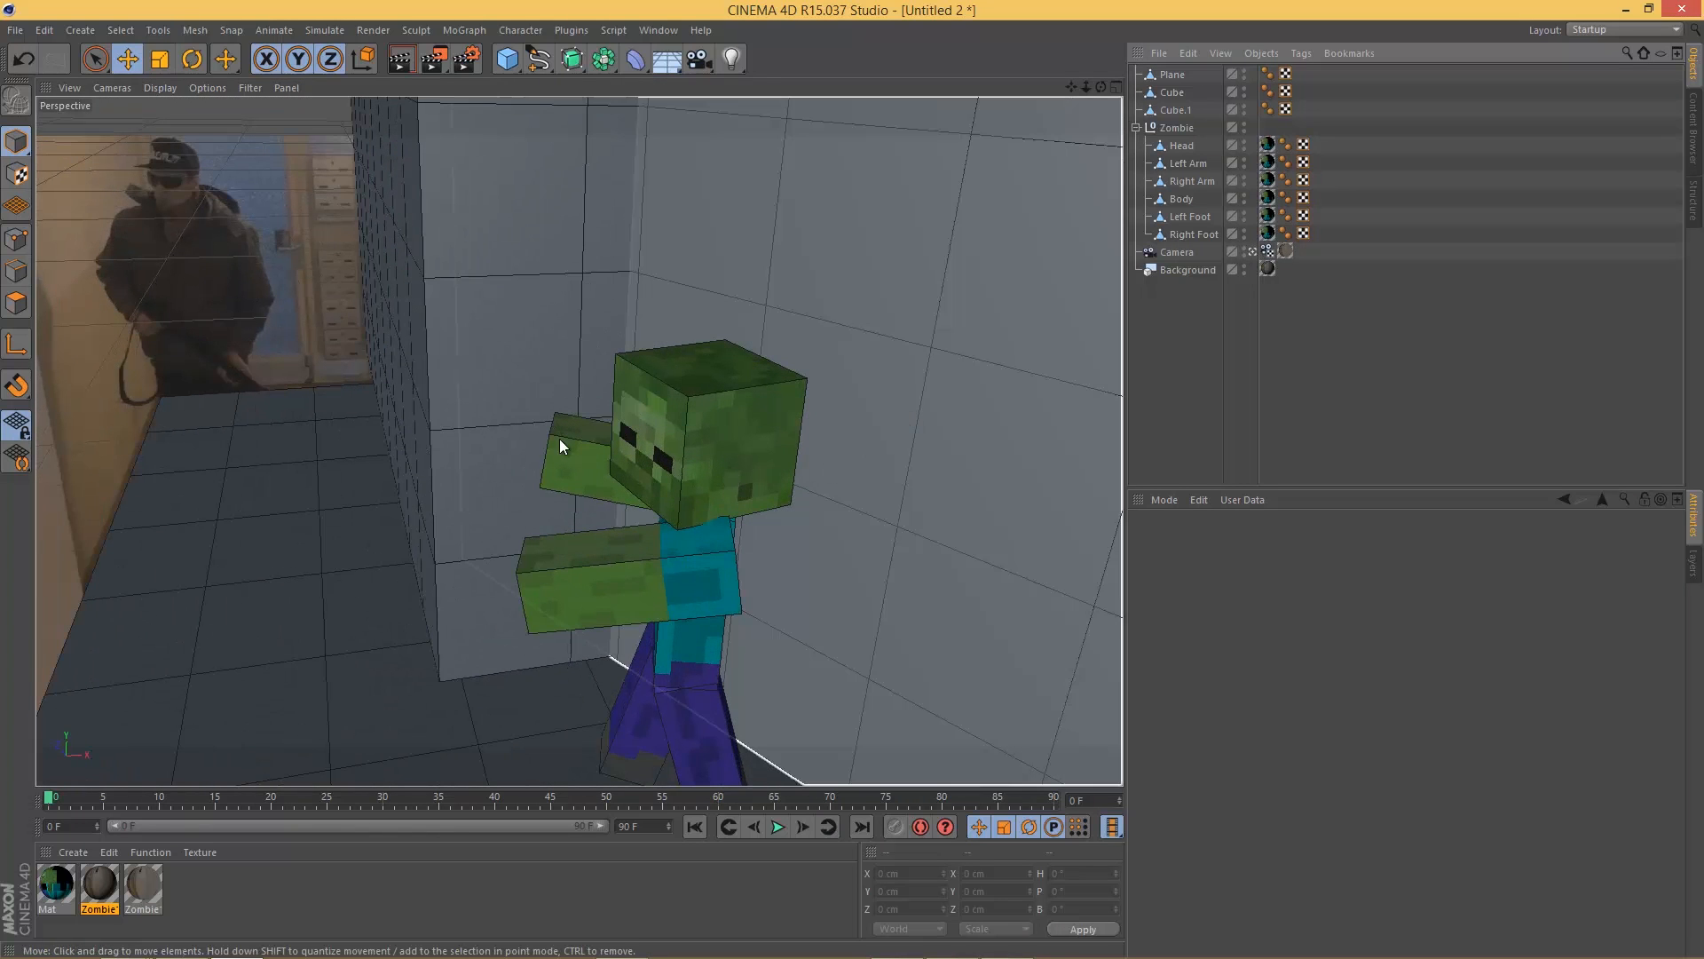
pyautogui.moveTo(85, 801); pyautogui.dragTo(39, 840)
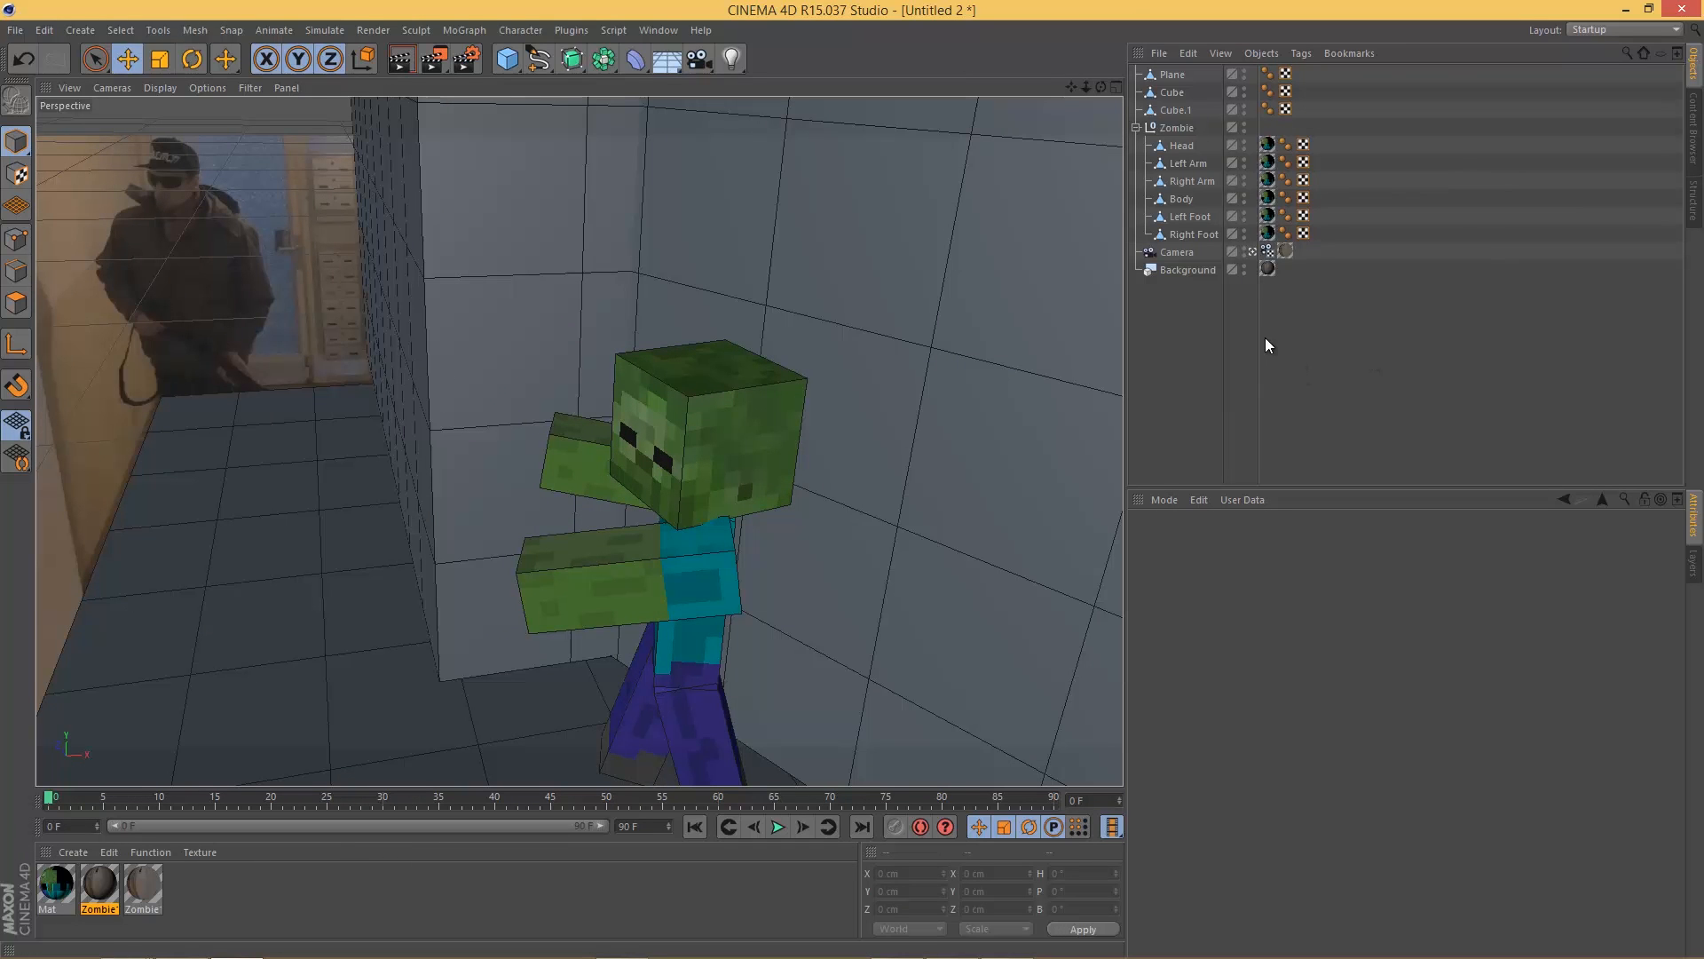
# Step: Apply the Zombie1_tut footage material to the floor plane and set its projection to Frontal
pyautogui.moveTo(145, 885); pyautogui.dragTo(1175, 73)
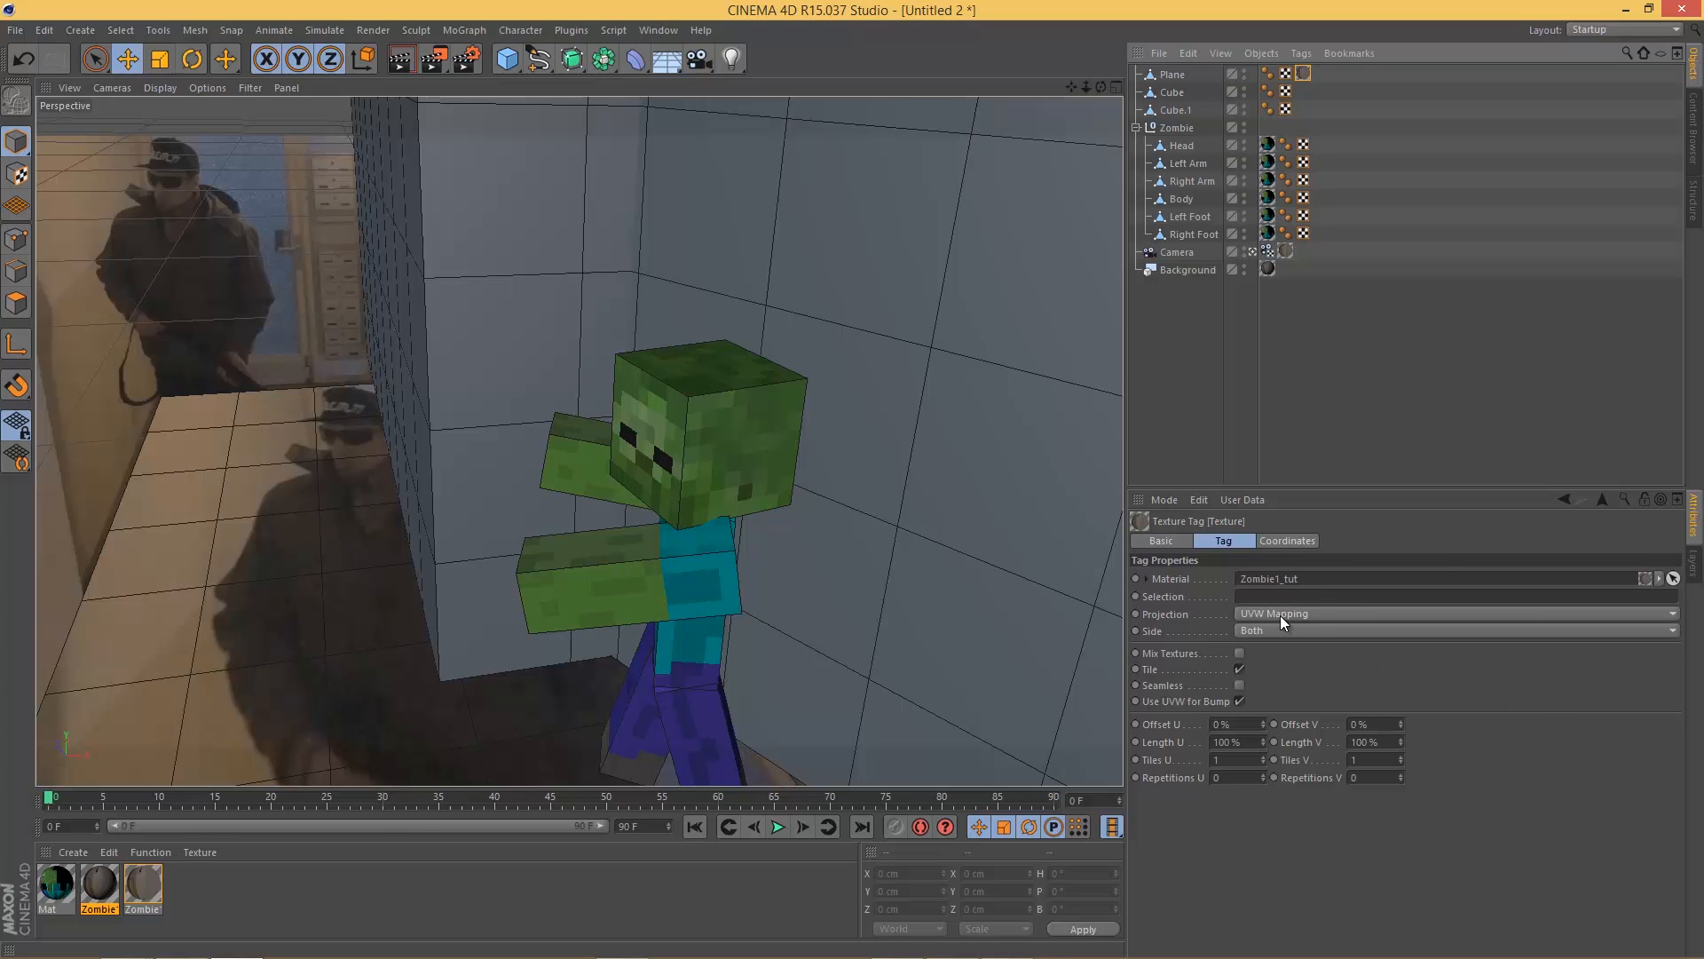
pyautogui.click(1290, 612)
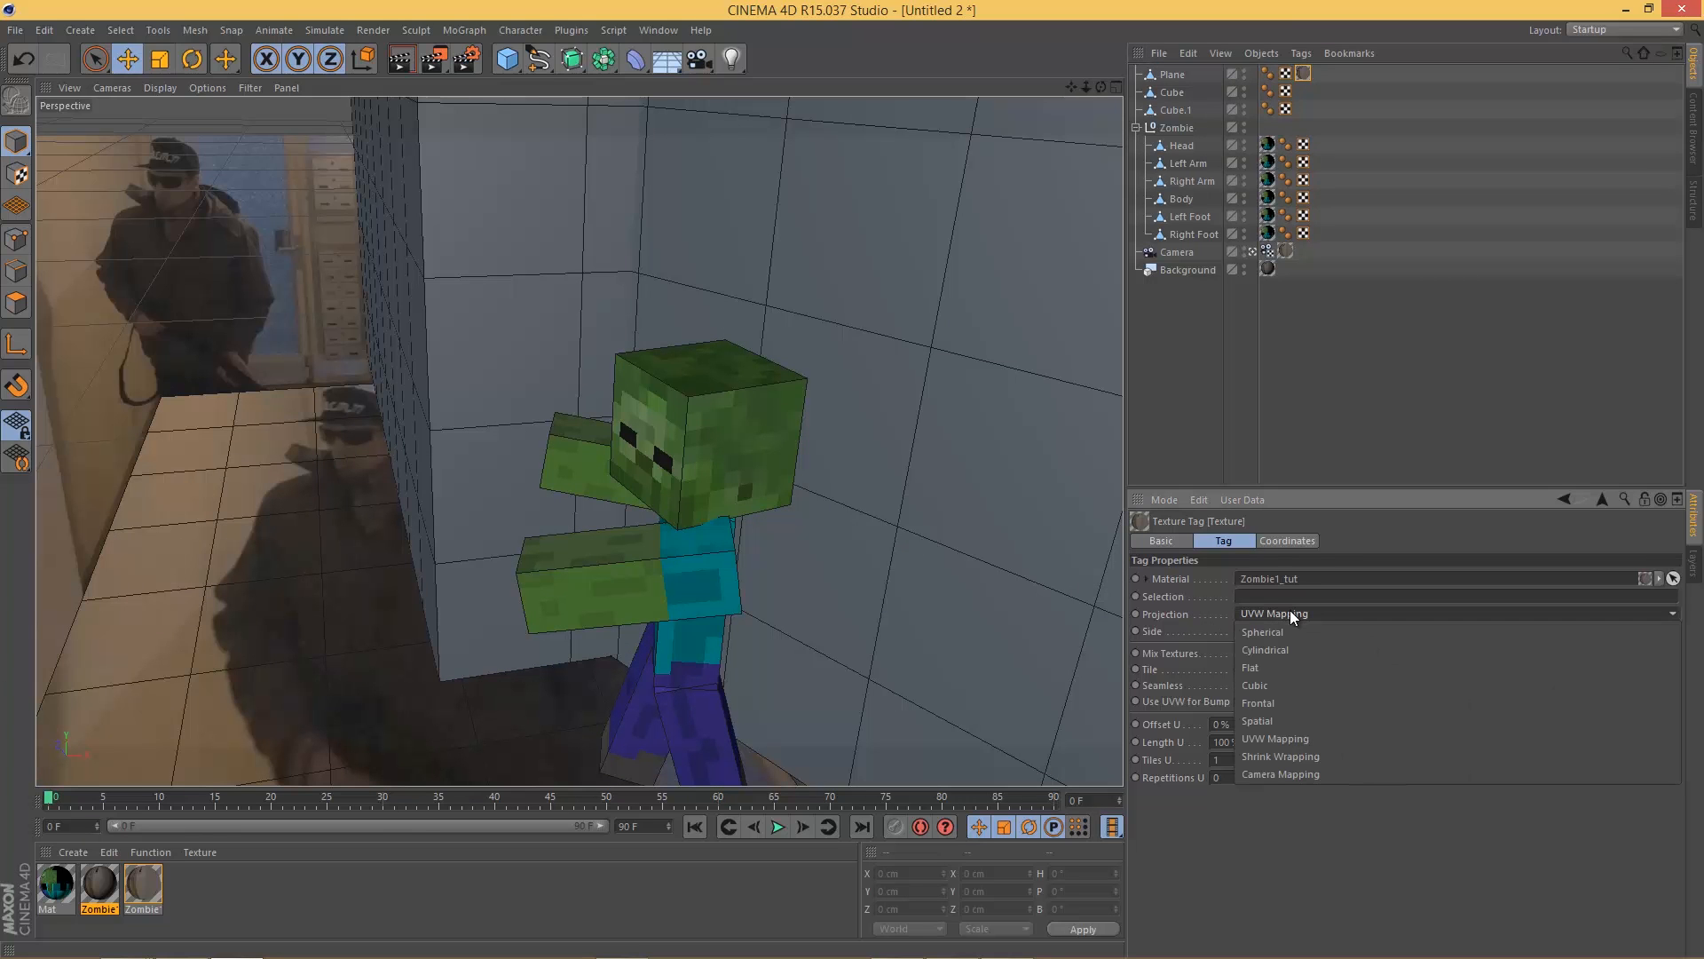
pyautogui.click(1285, 769)
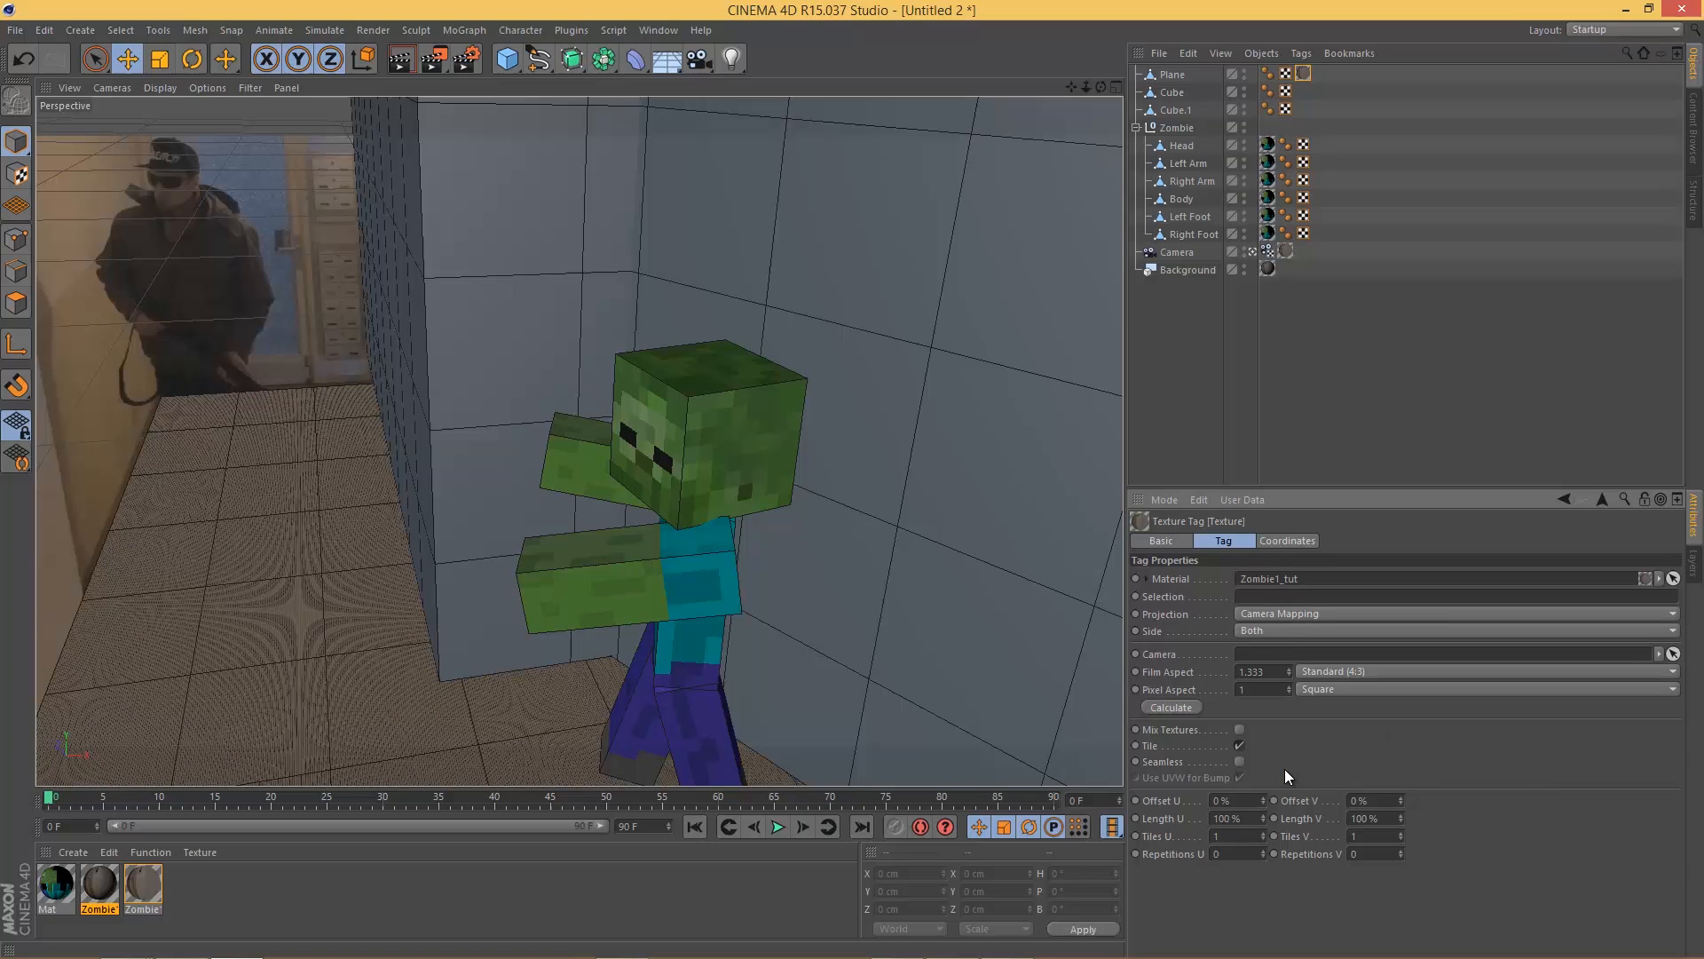
pyautogui.click(1290, 616)
pyautogui.click(1303, 701)
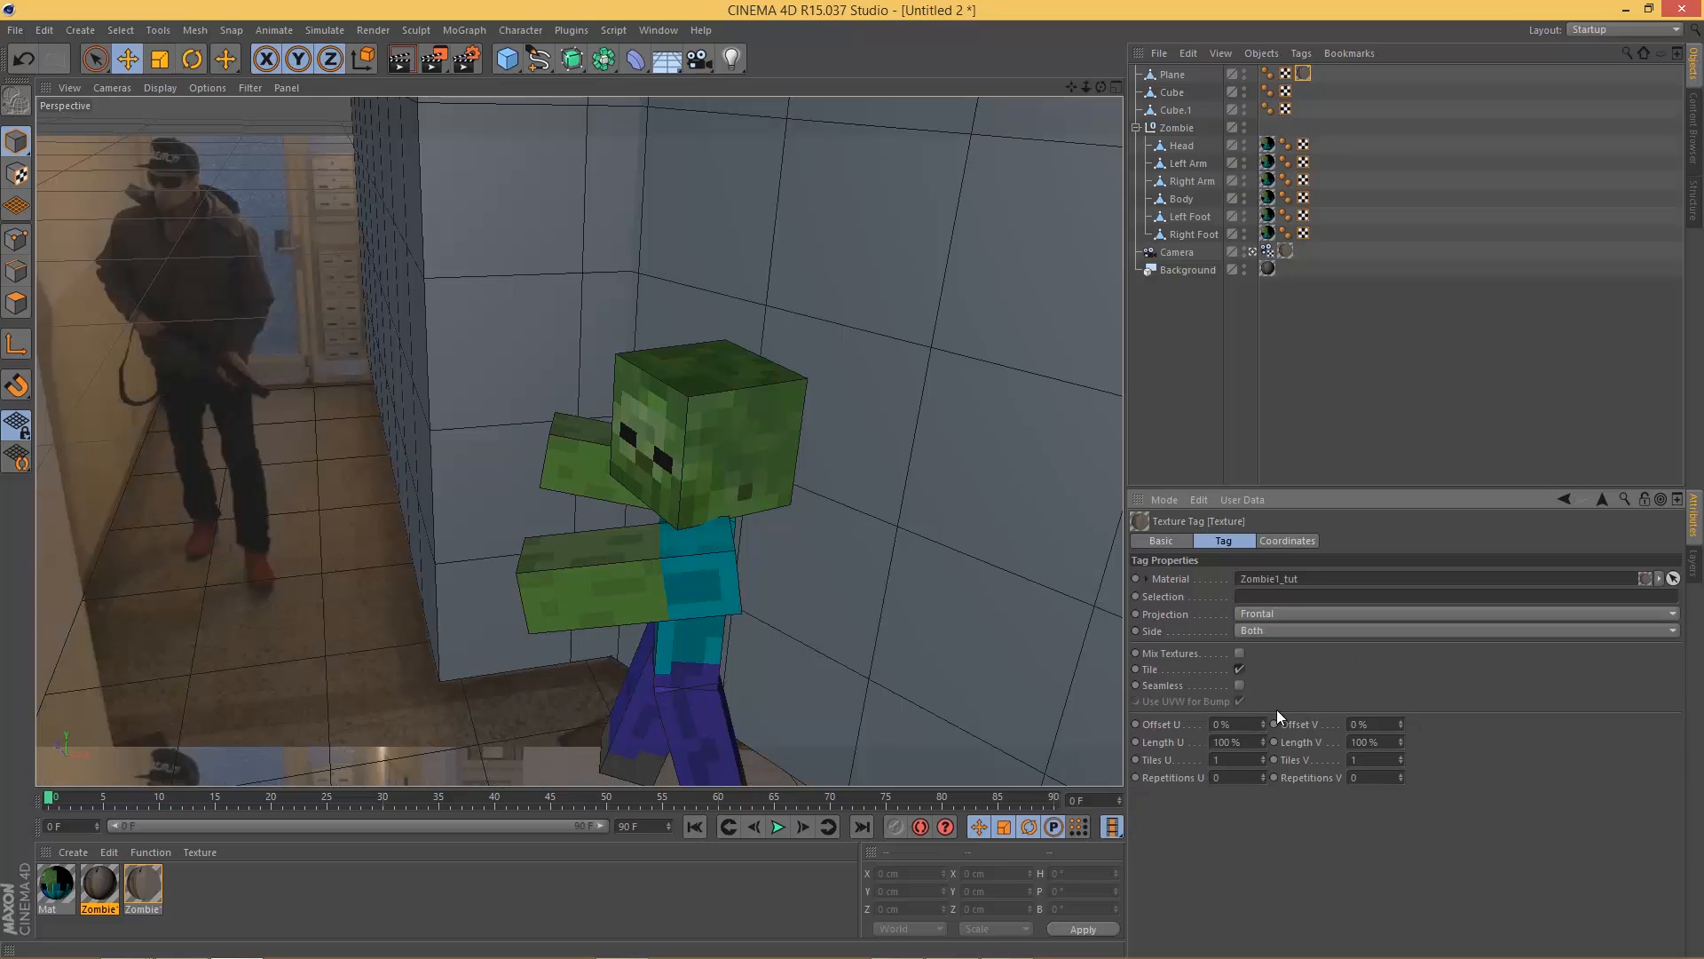
# Step: Copy the floor plane's frontal footage texture to both wall cubes and render a preview of the view
pyautogui.moveTo(1303, 74); pyautogui.dragTo(1303, 108)
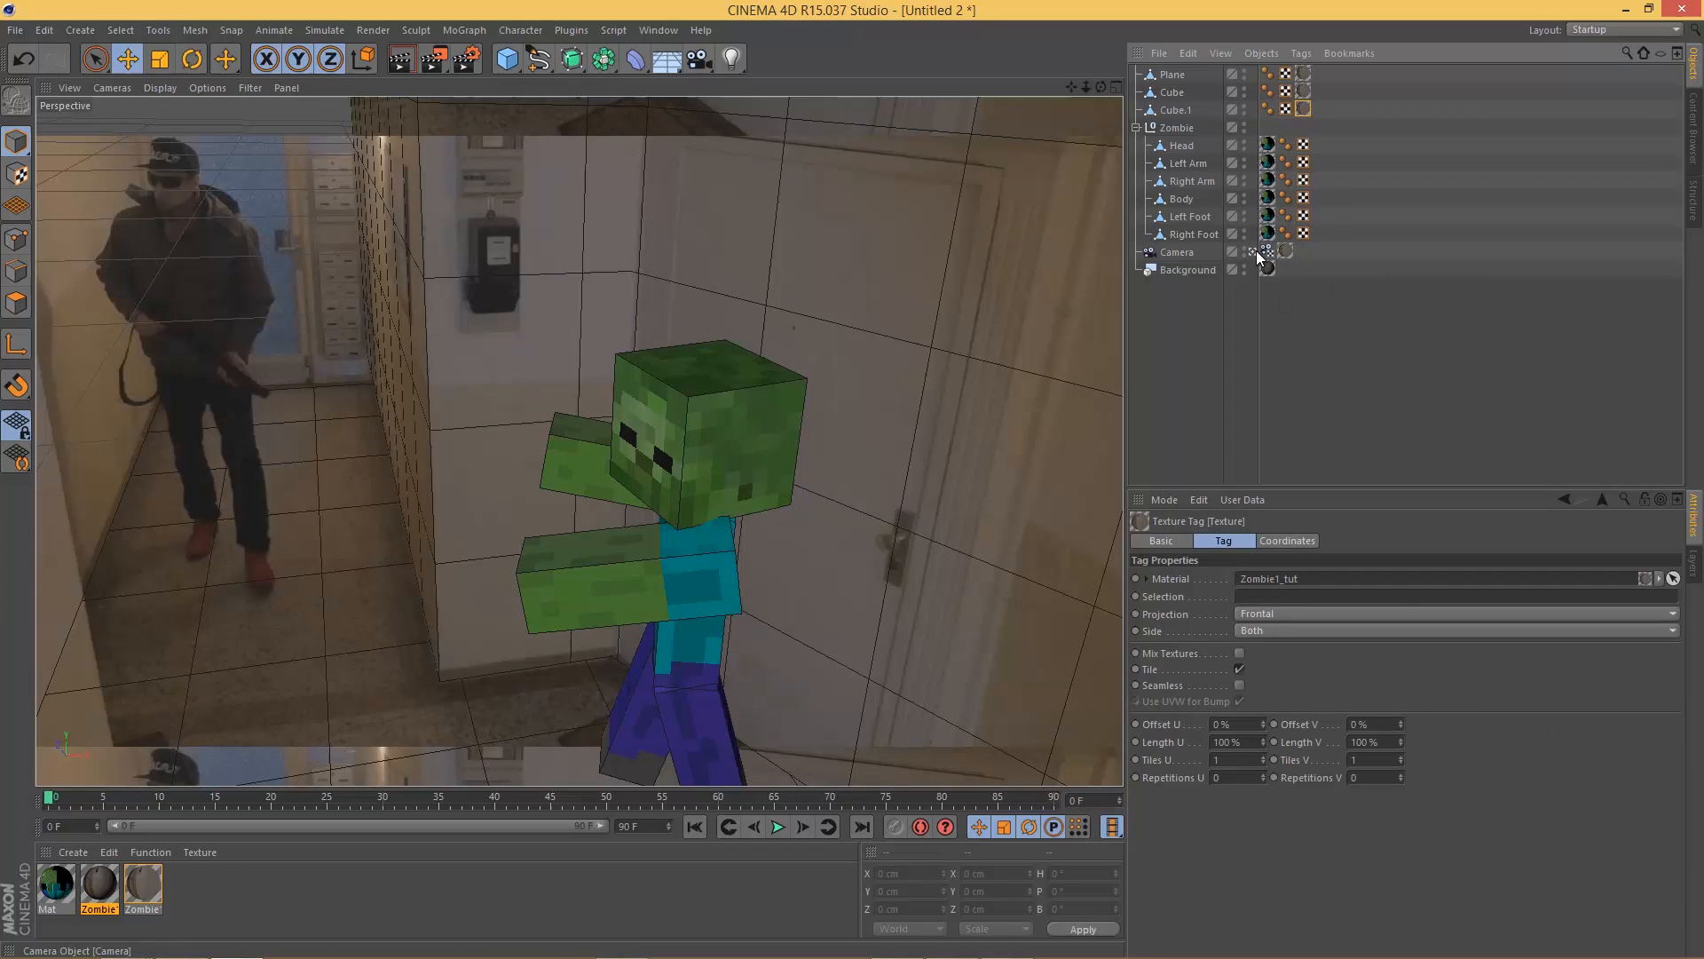
pyautogui.click(401, 70)
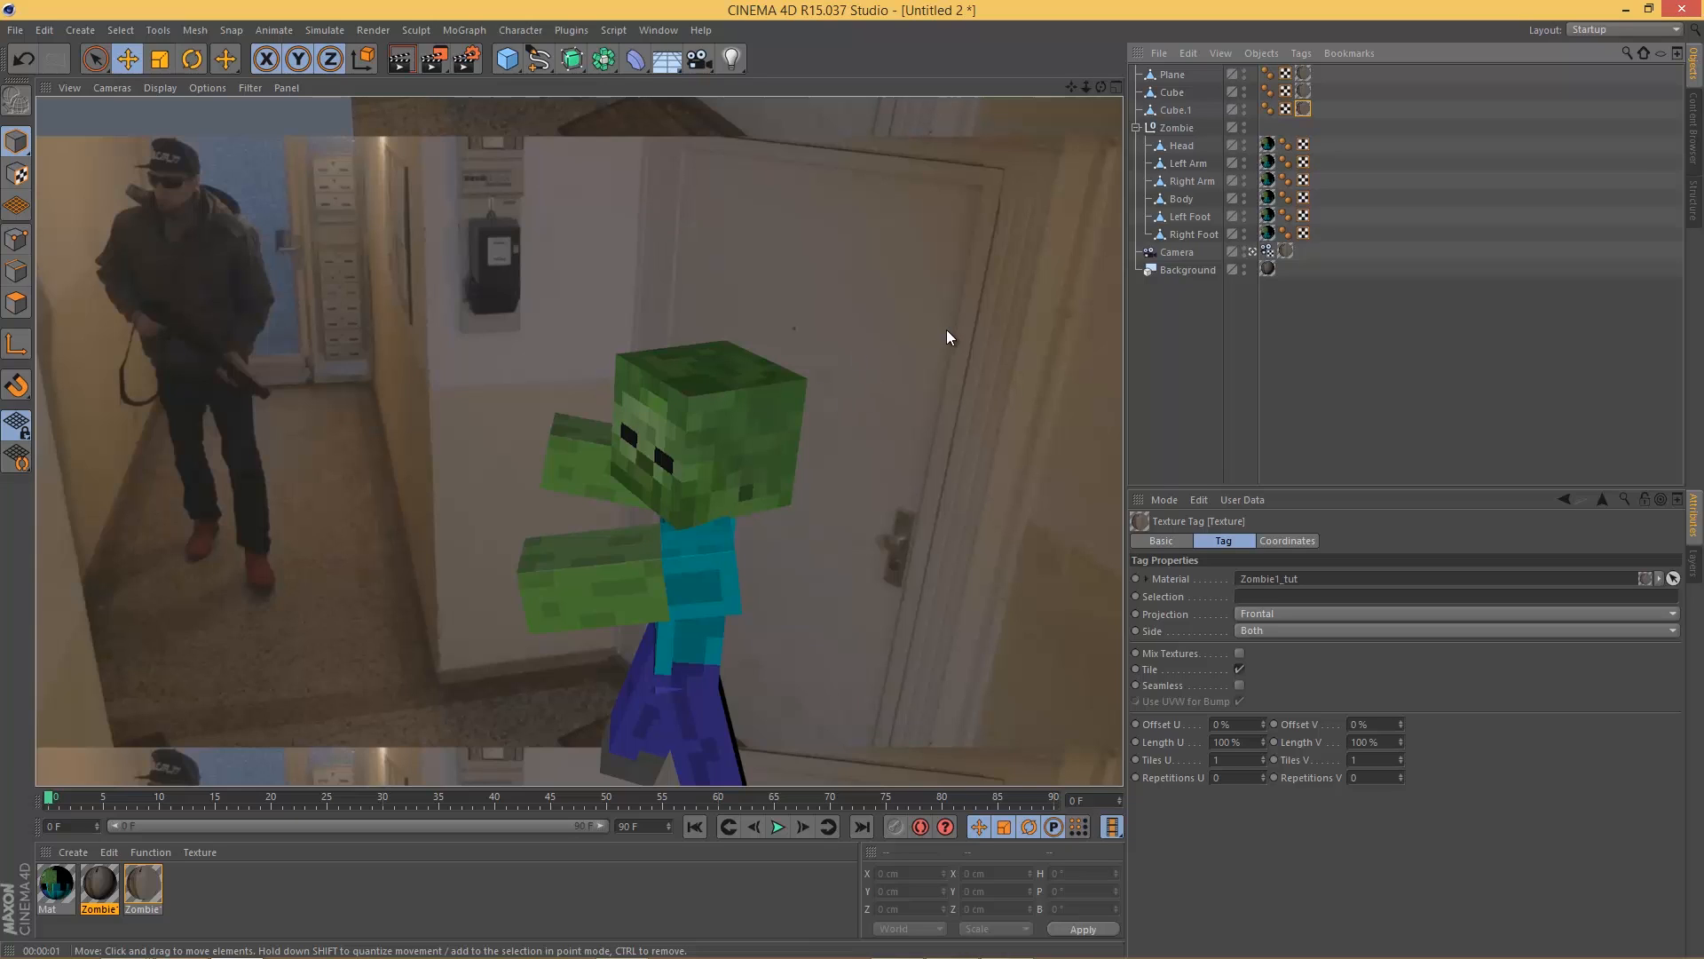
# Step: Hide the Background object
pyautogui.click(1243, 267)
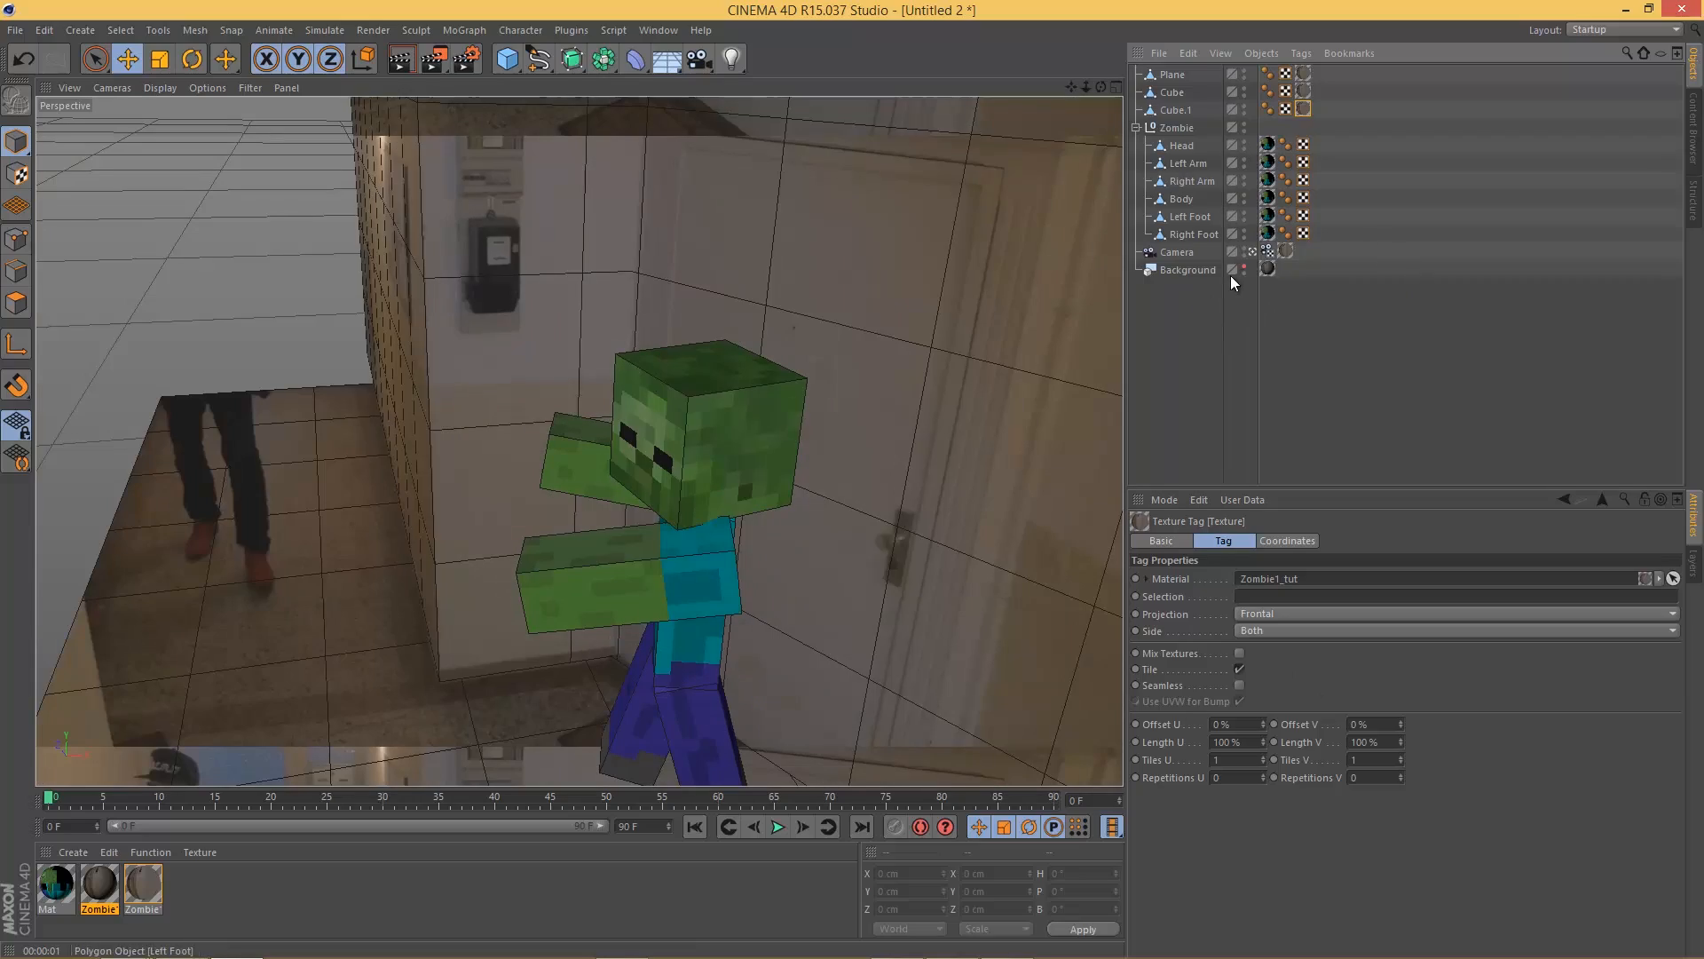
# Step: Check the frontally projected footage on the walls and floor from outside the calibrated camera, and return to the camera view
pyautogui.click(1254, 252)
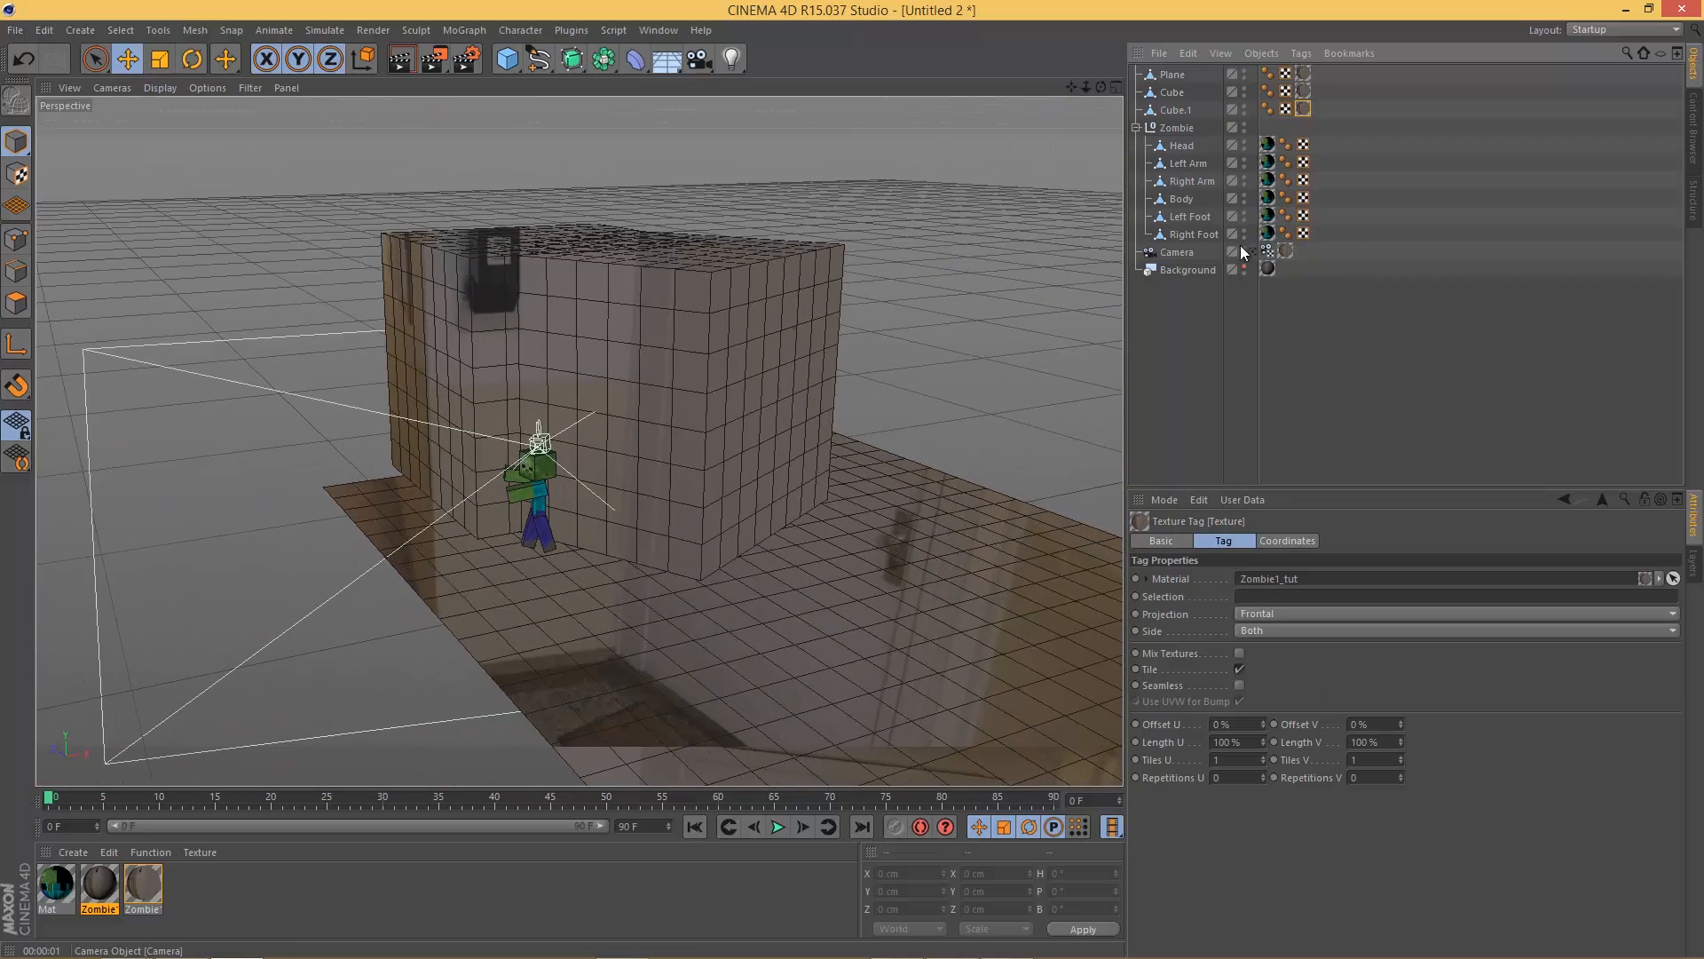
pyautogui.keyDown('alt'); pyautogui.moveTo(841, 465); pyautogui.dragTo(783, 492, button='right'); pyautogui.keyUp('alt')
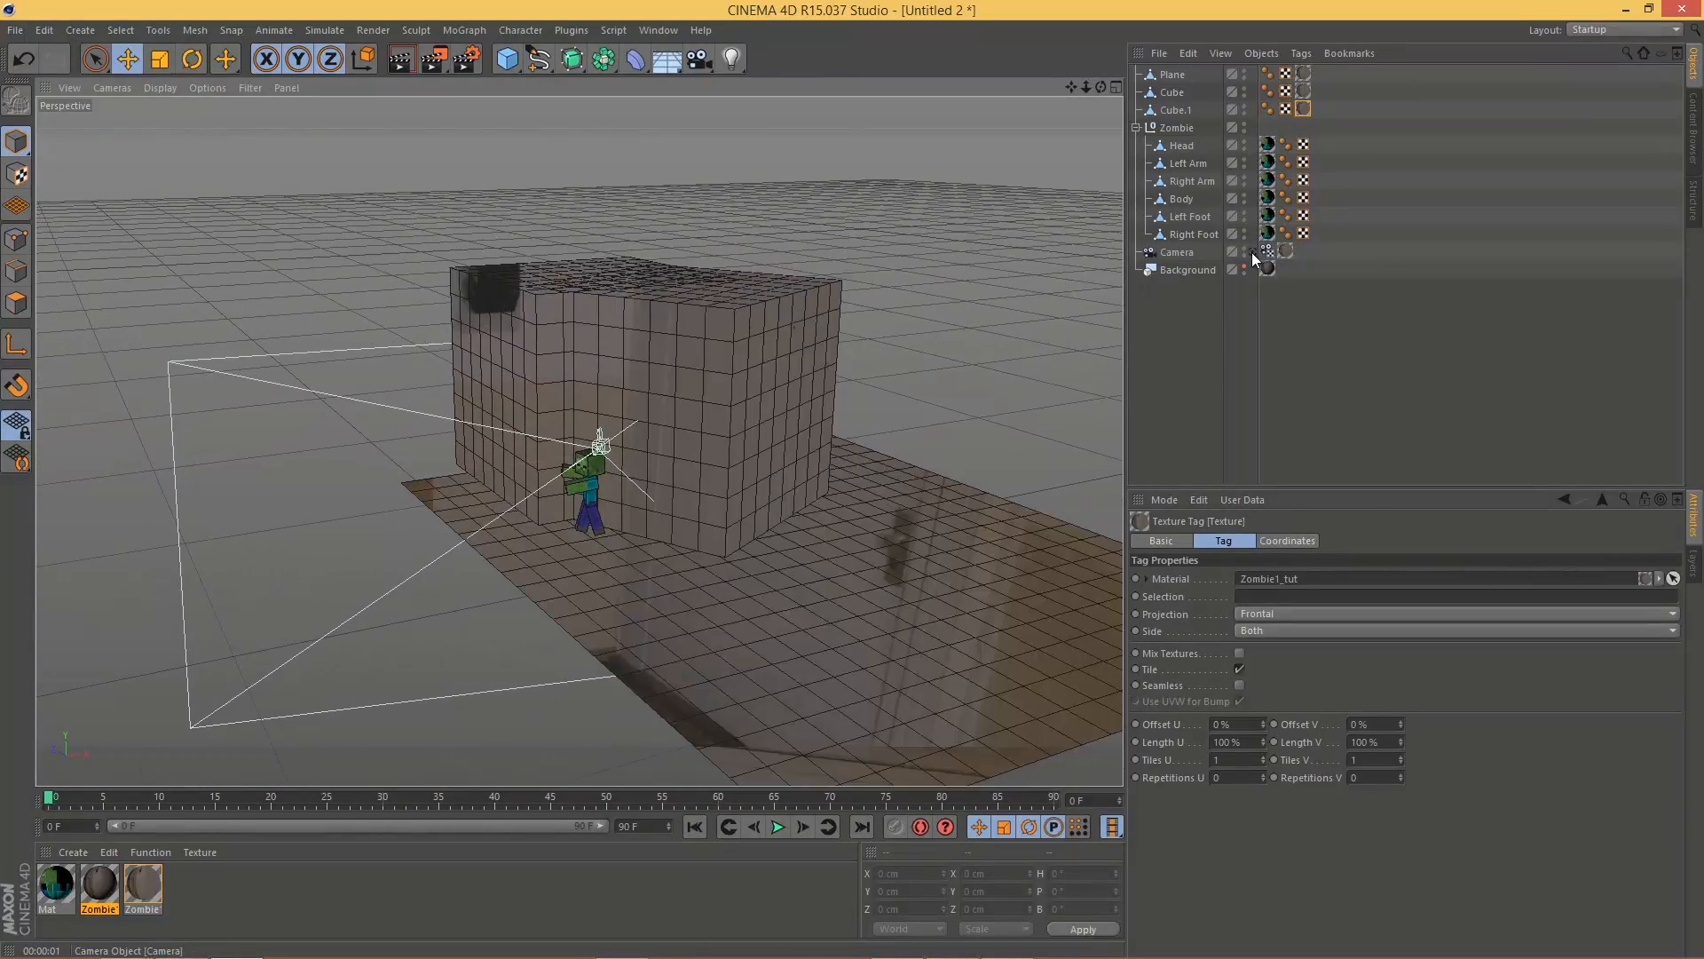
pyautogui.click(1252, 252)
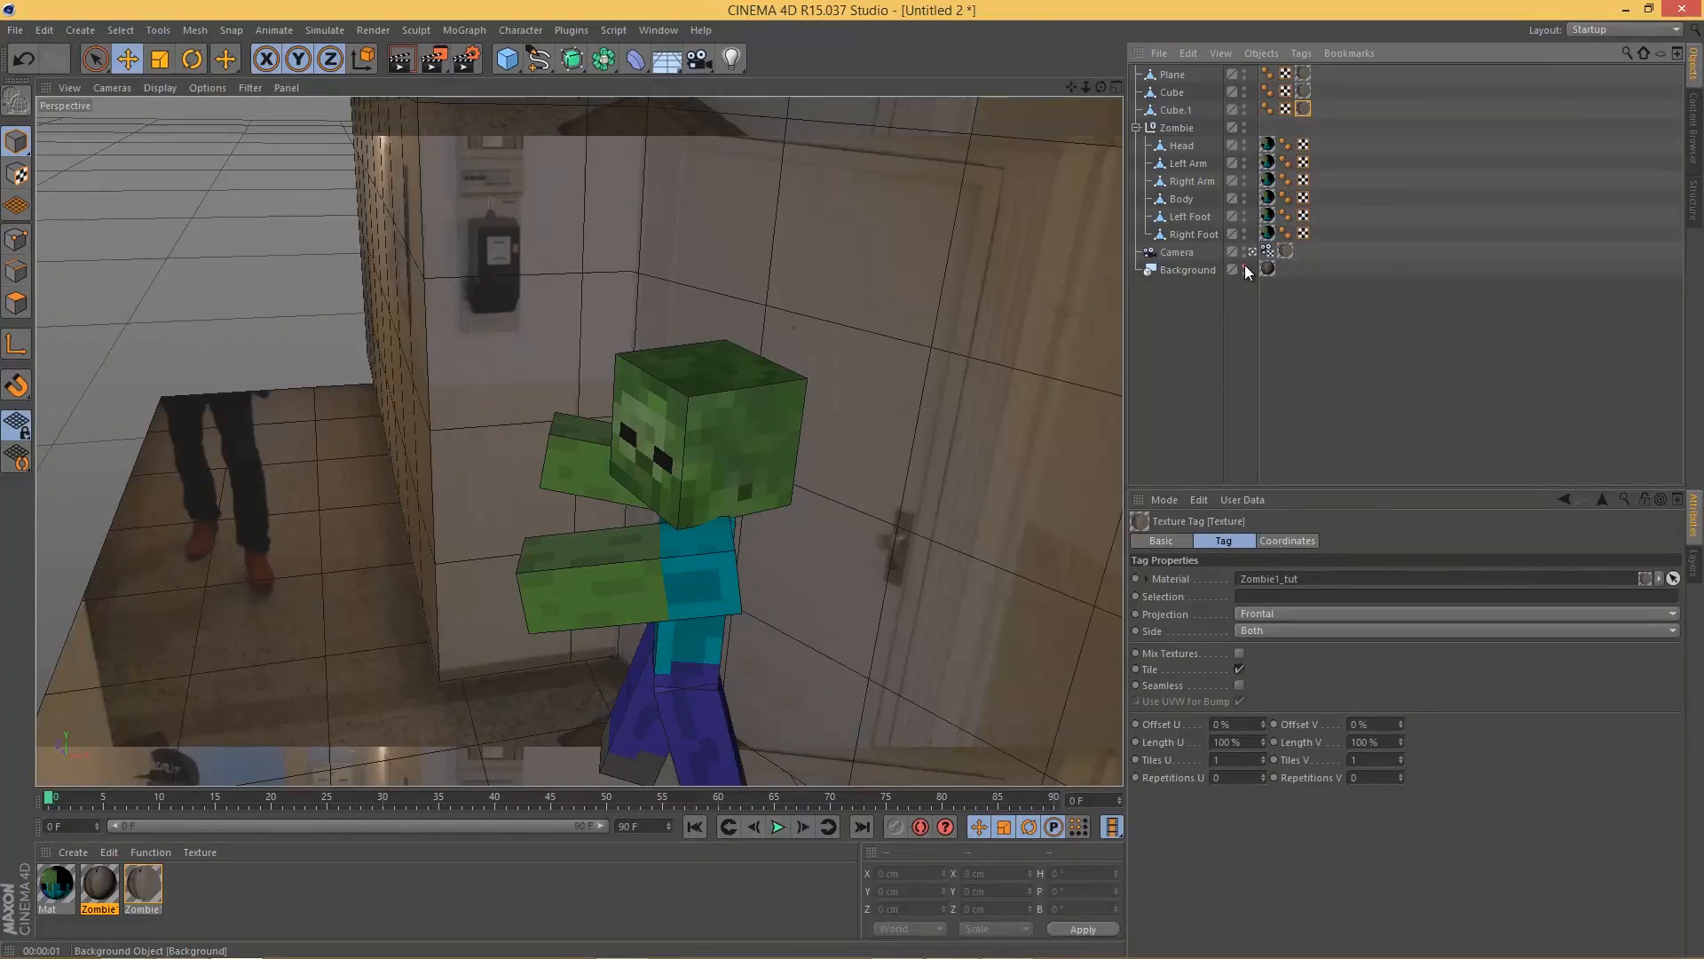
# Step: Set the projection of the floor plane's Zombie1_tut texture to Camera Mapping
pyautogui.click(1303, 74)
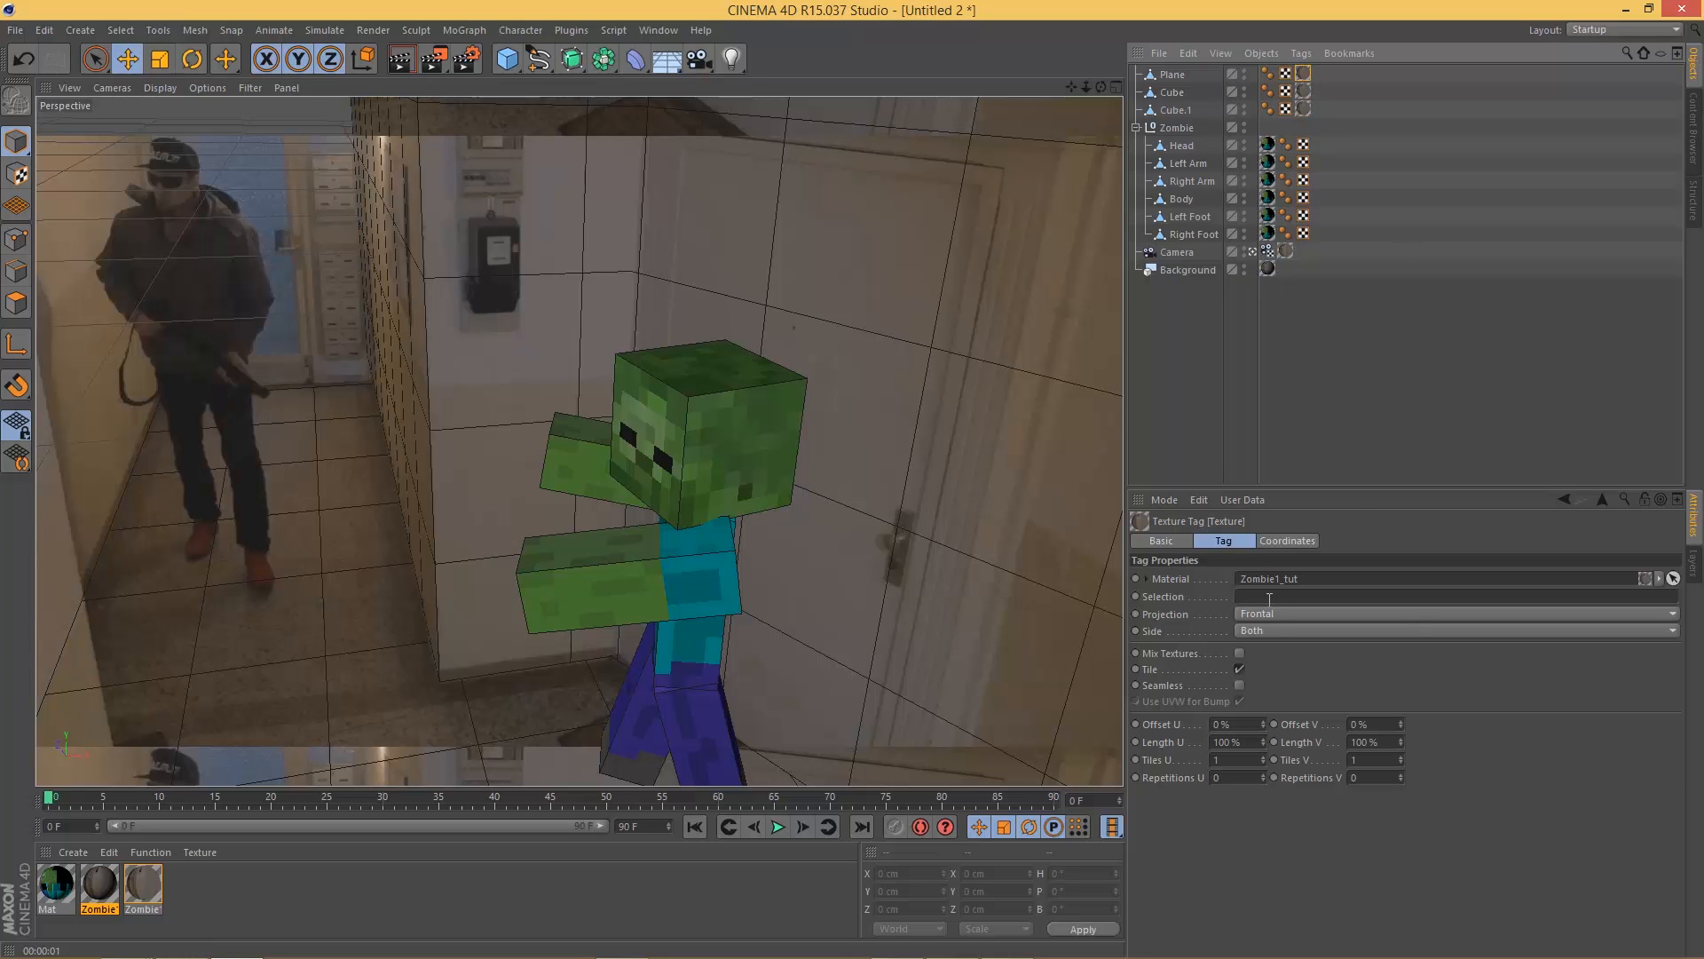
pyautogui.click(1419, 613)
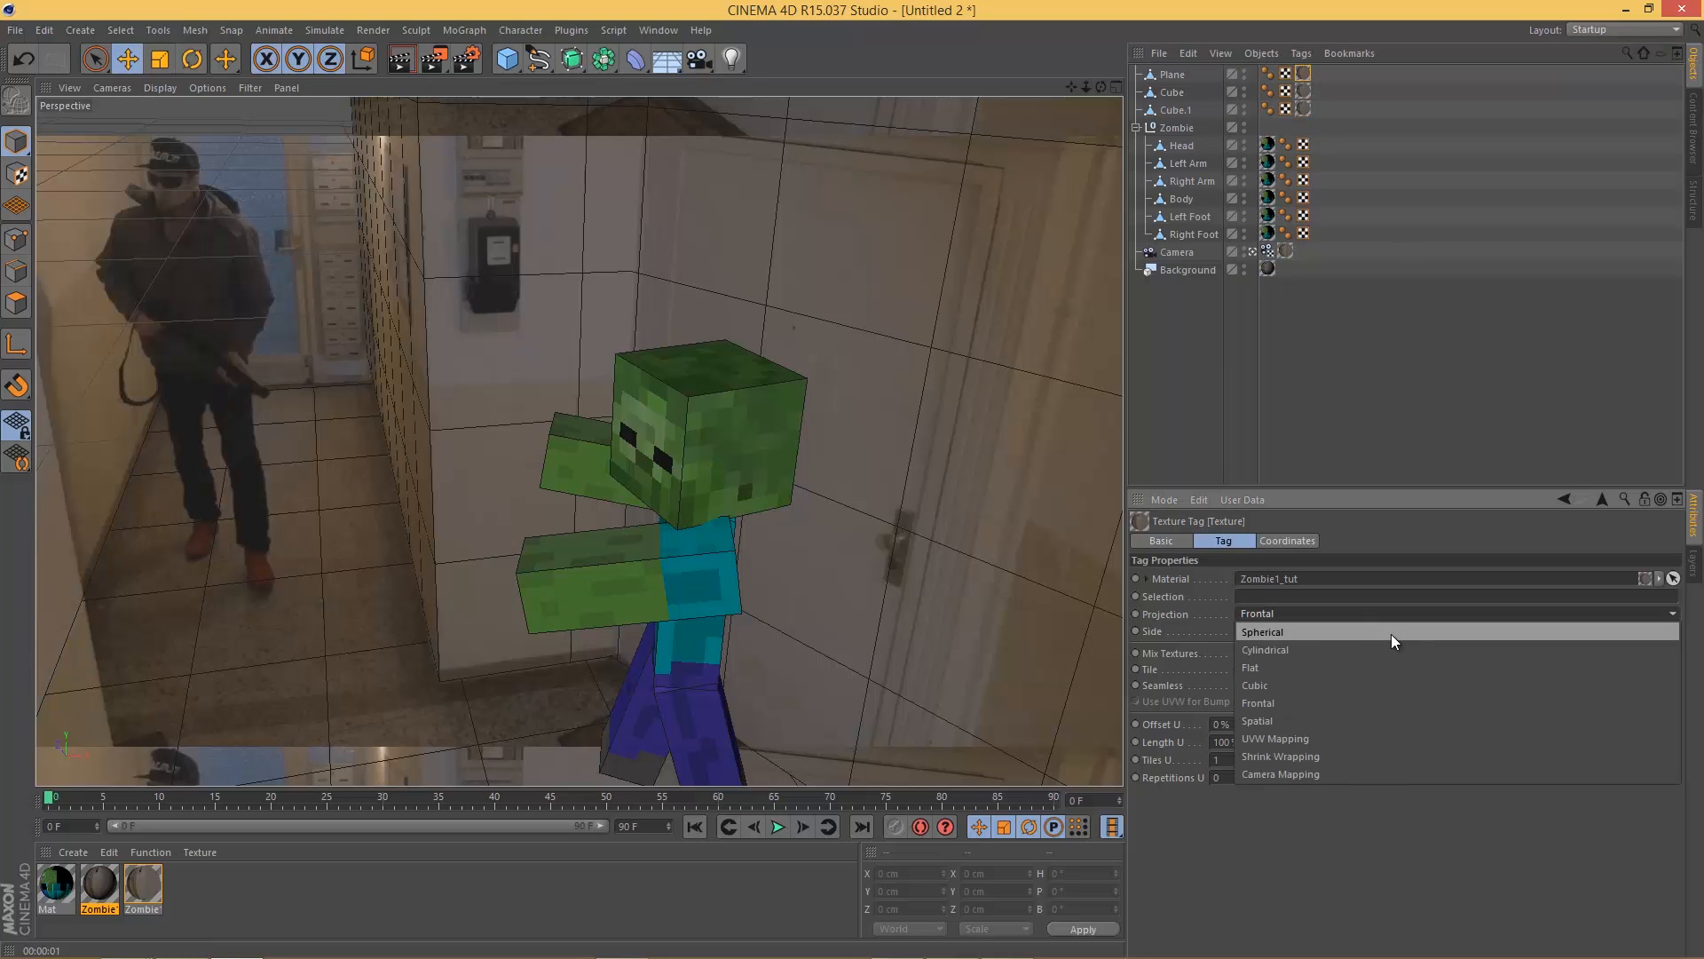
pyautogui.click(1305, 775)
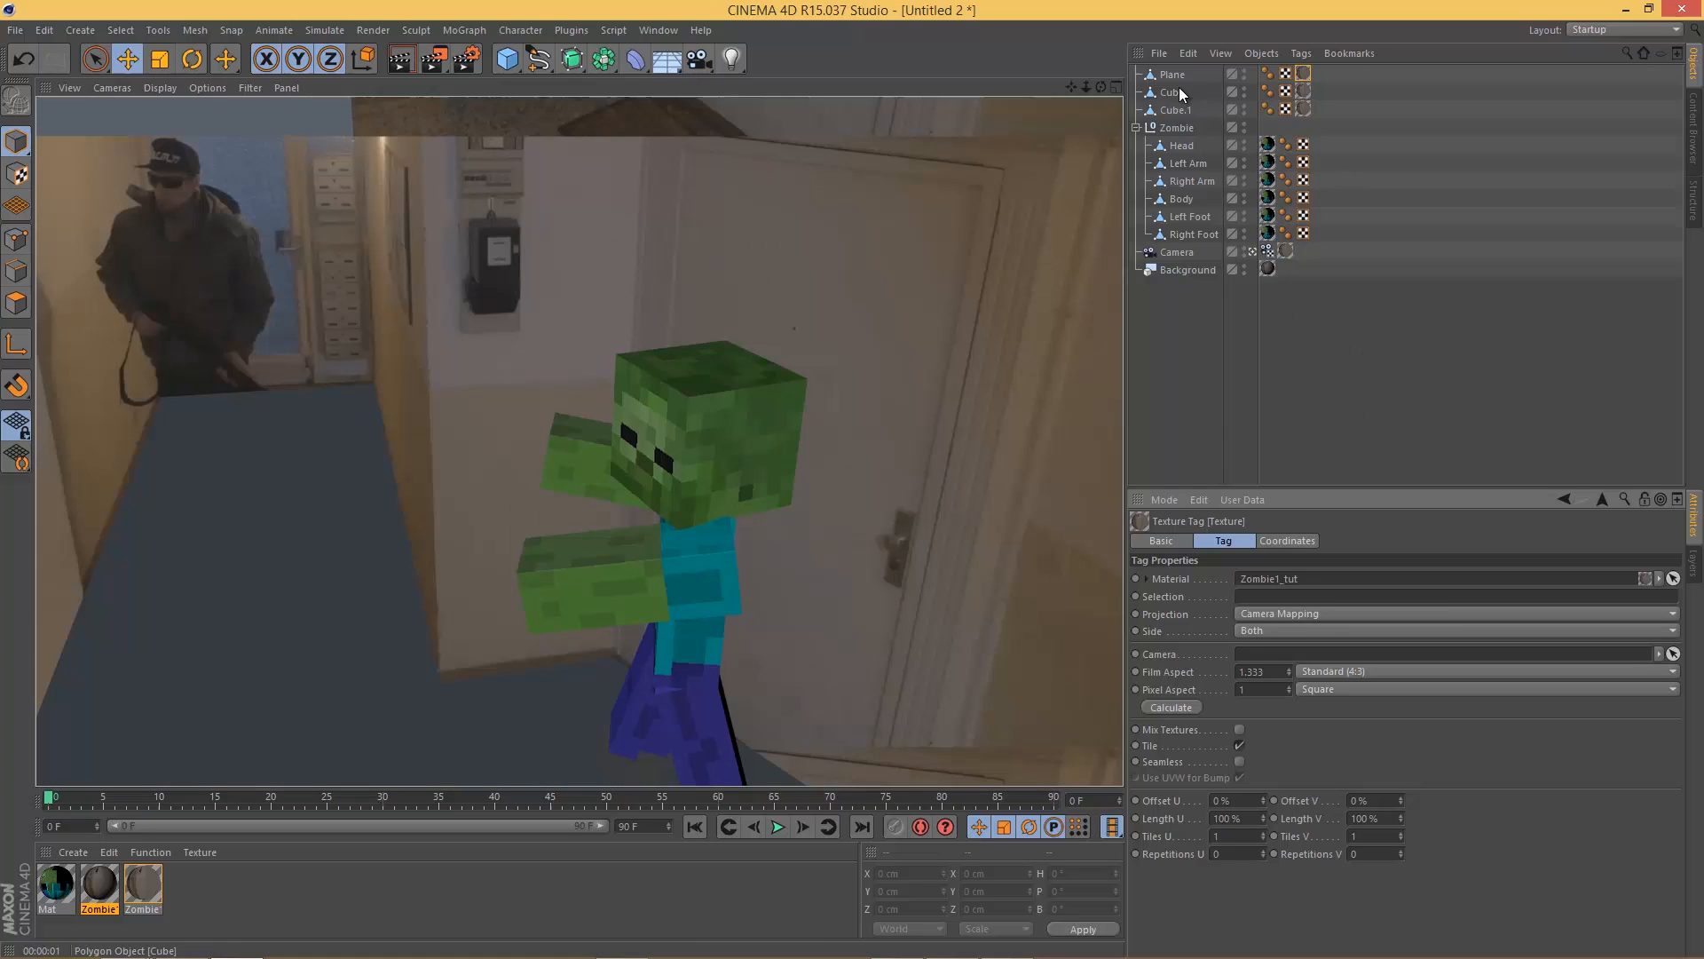
pyautogui.click(1177, 255)
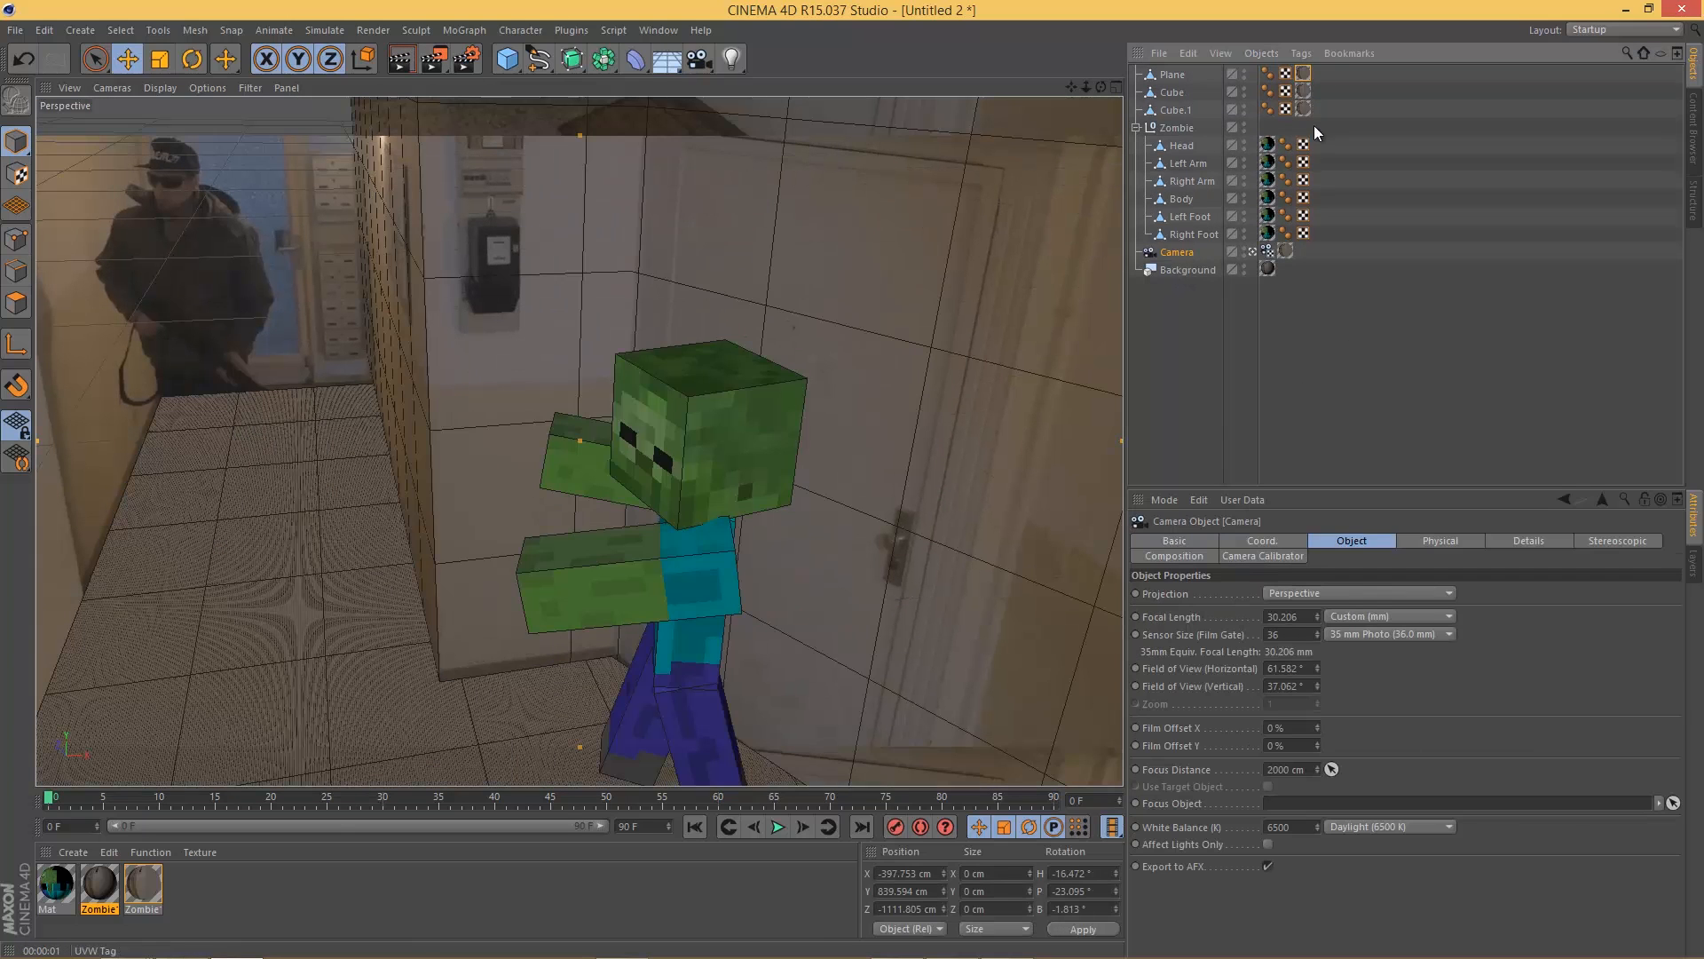
pyautogui.click(1269, 614)
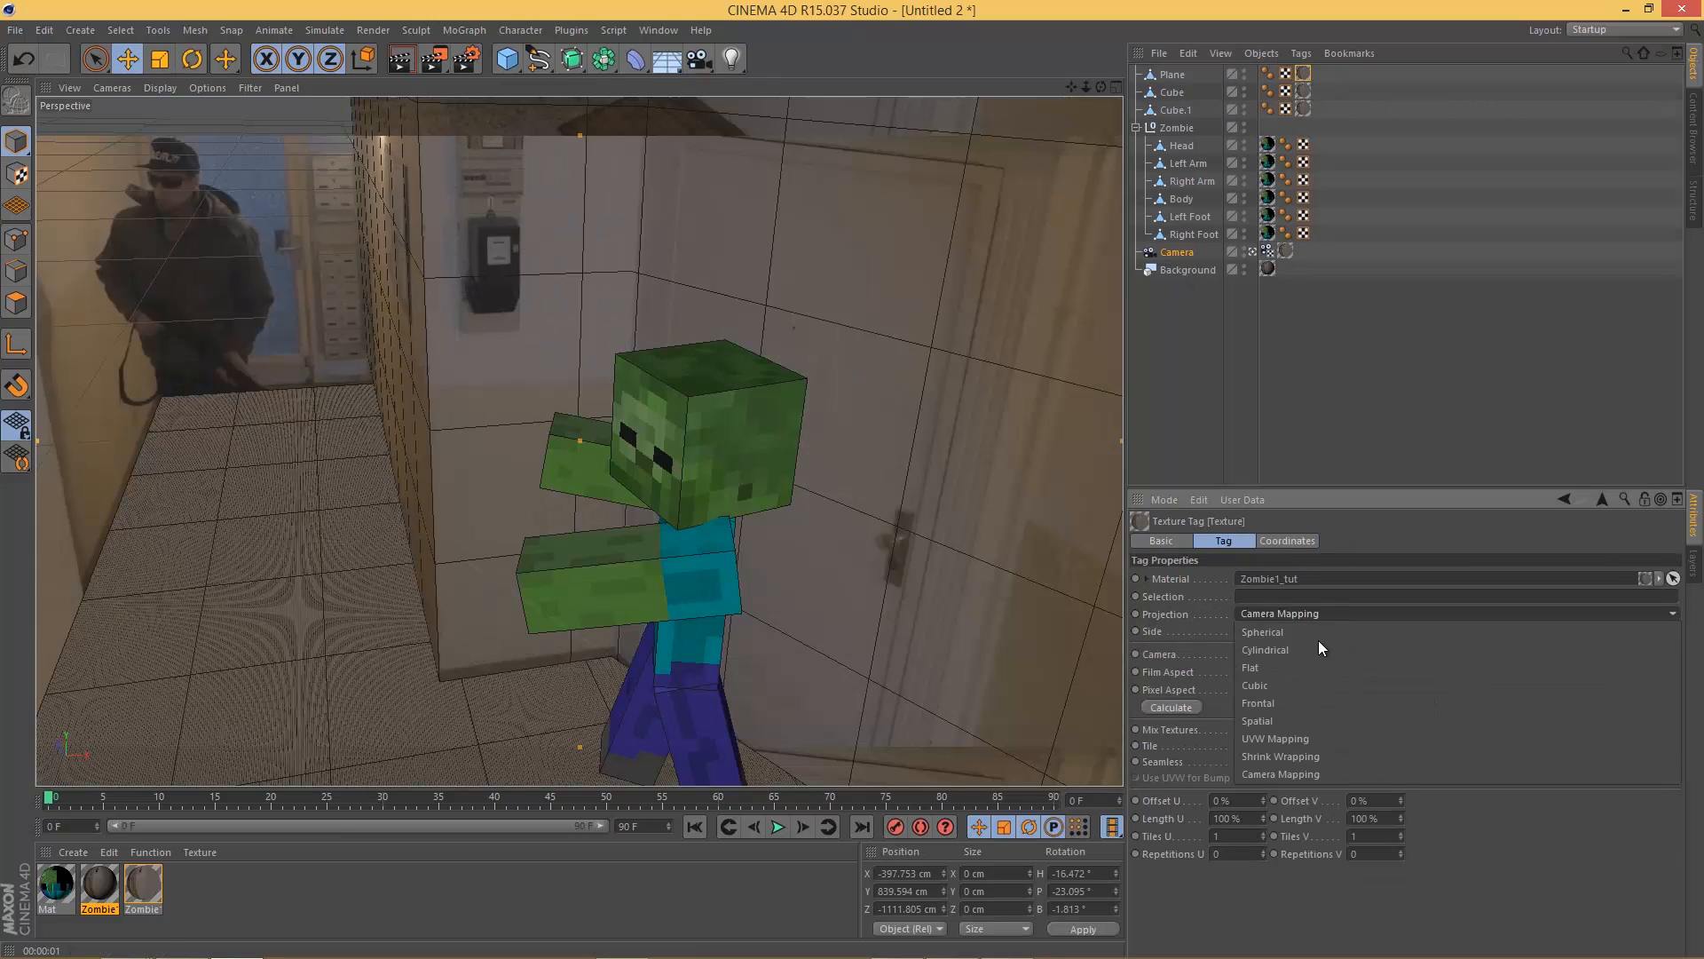
pyautogui.click(1275, 774)
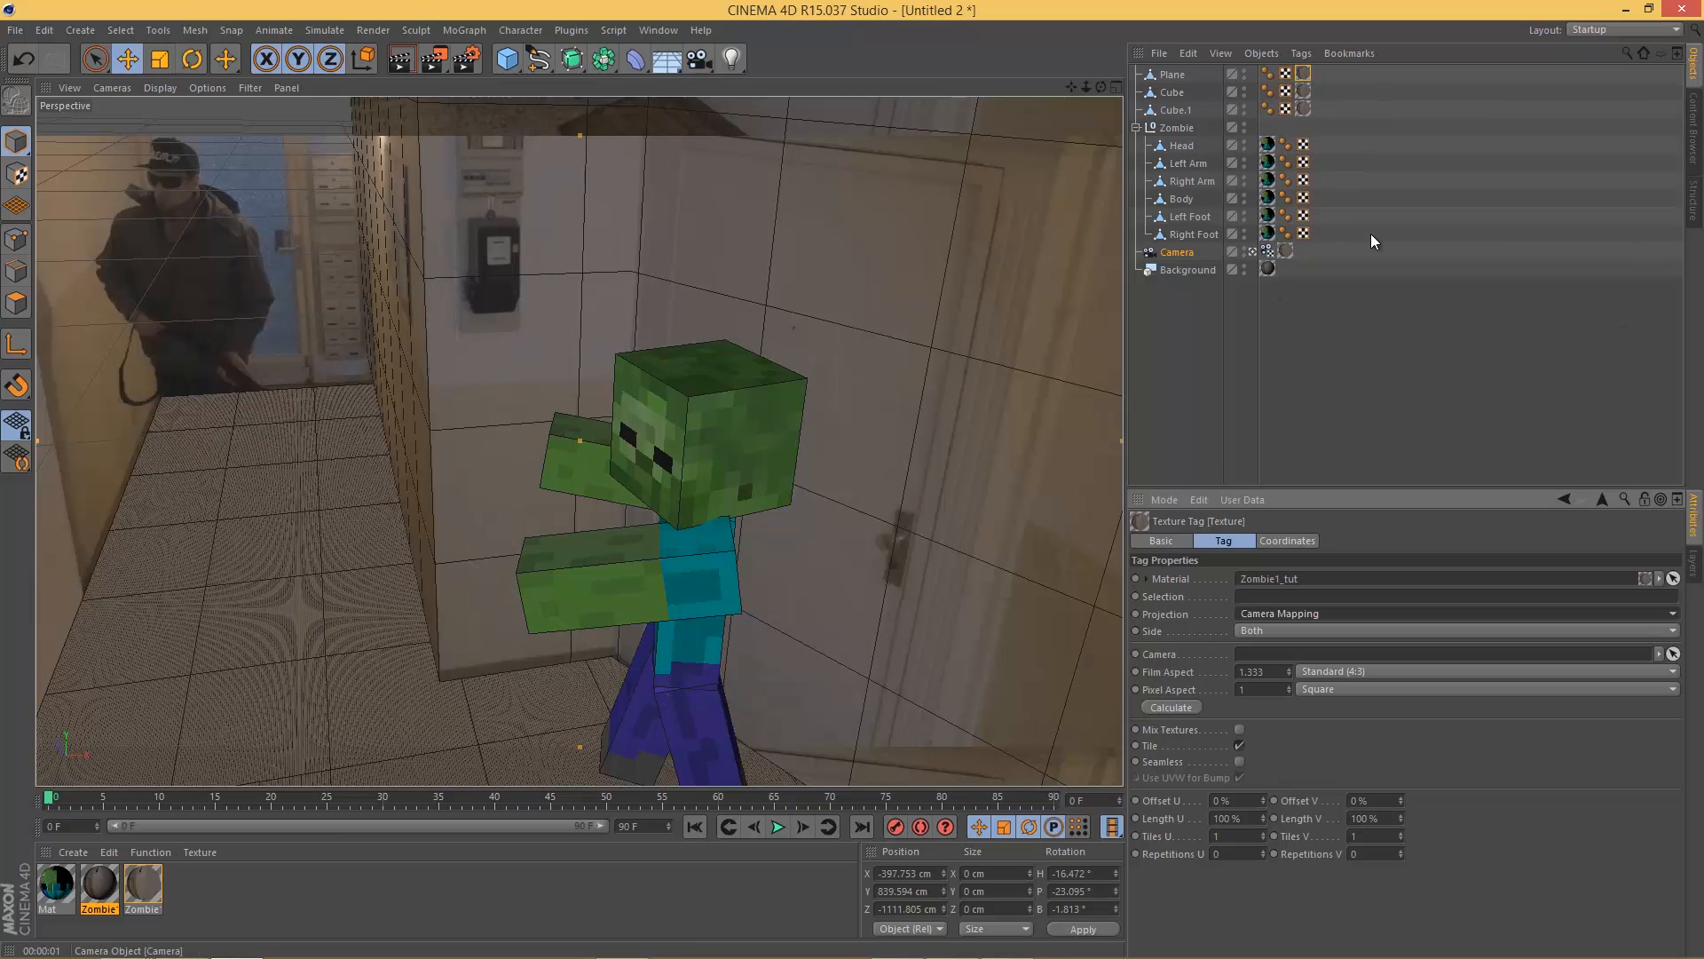
# Step: Link the calibrated Camera to the floor plane's texture mapping with an HDTV (16:9) film aspect, and render a preview of the view
pyautogui.click(1335, 110)
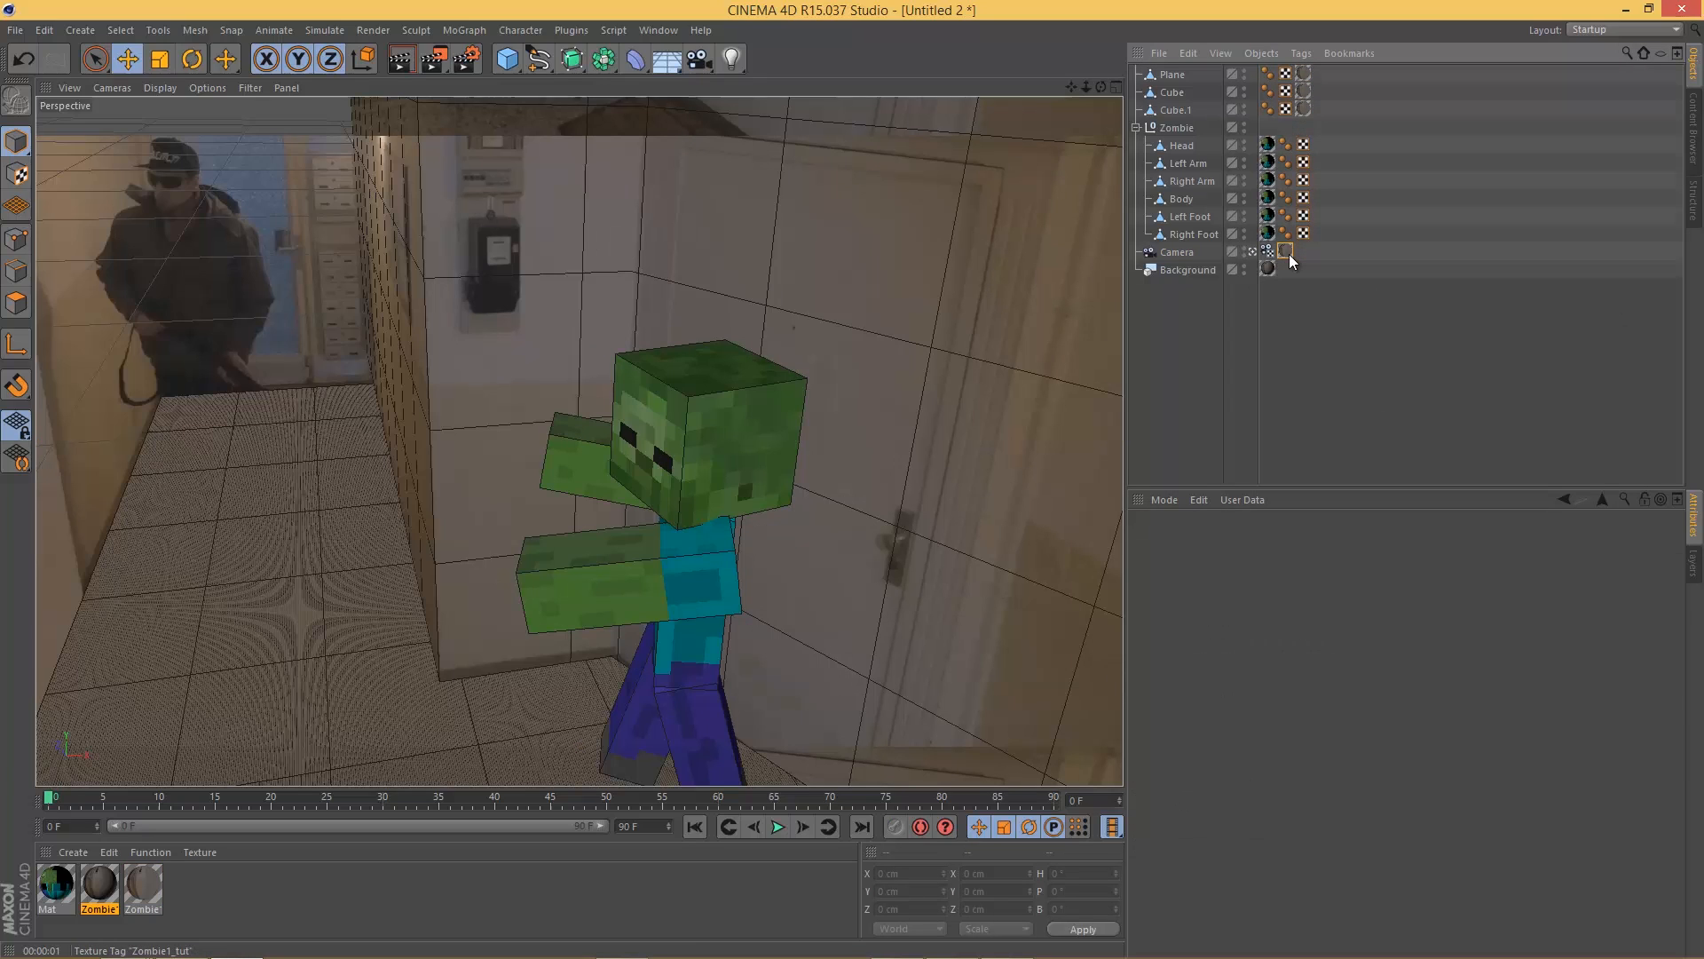
pyautogui.click(1287, 252)
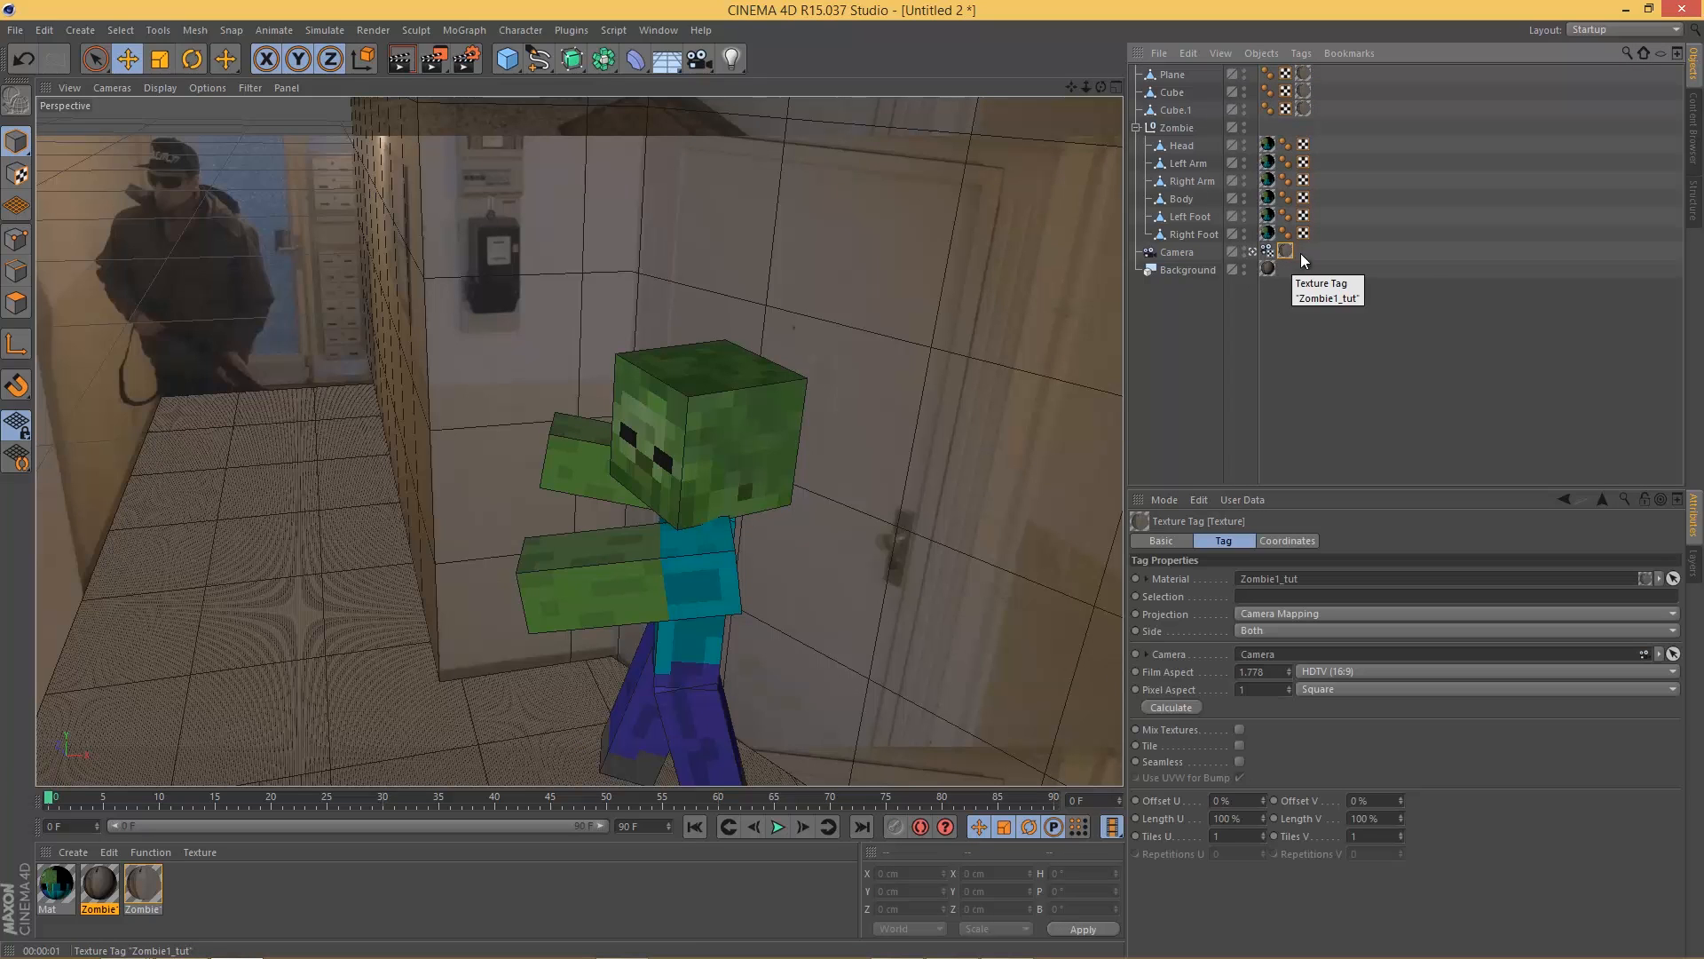
pyautogui.click(1303, 75)
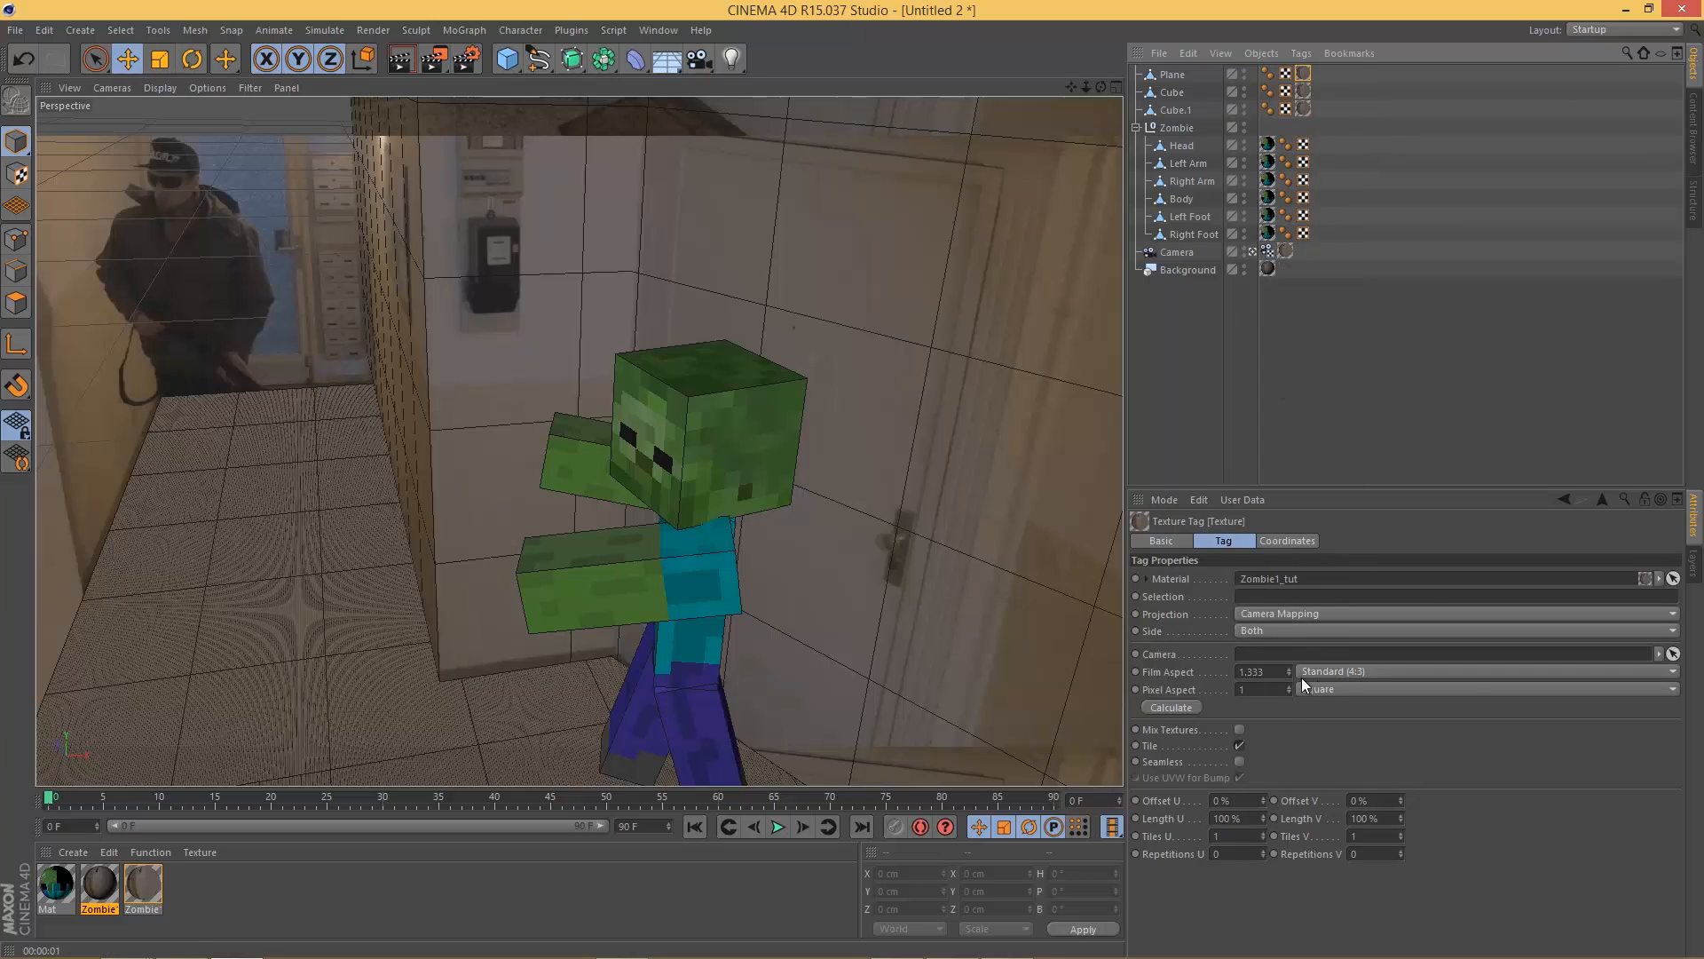
pyautogui.click(1286, 252)
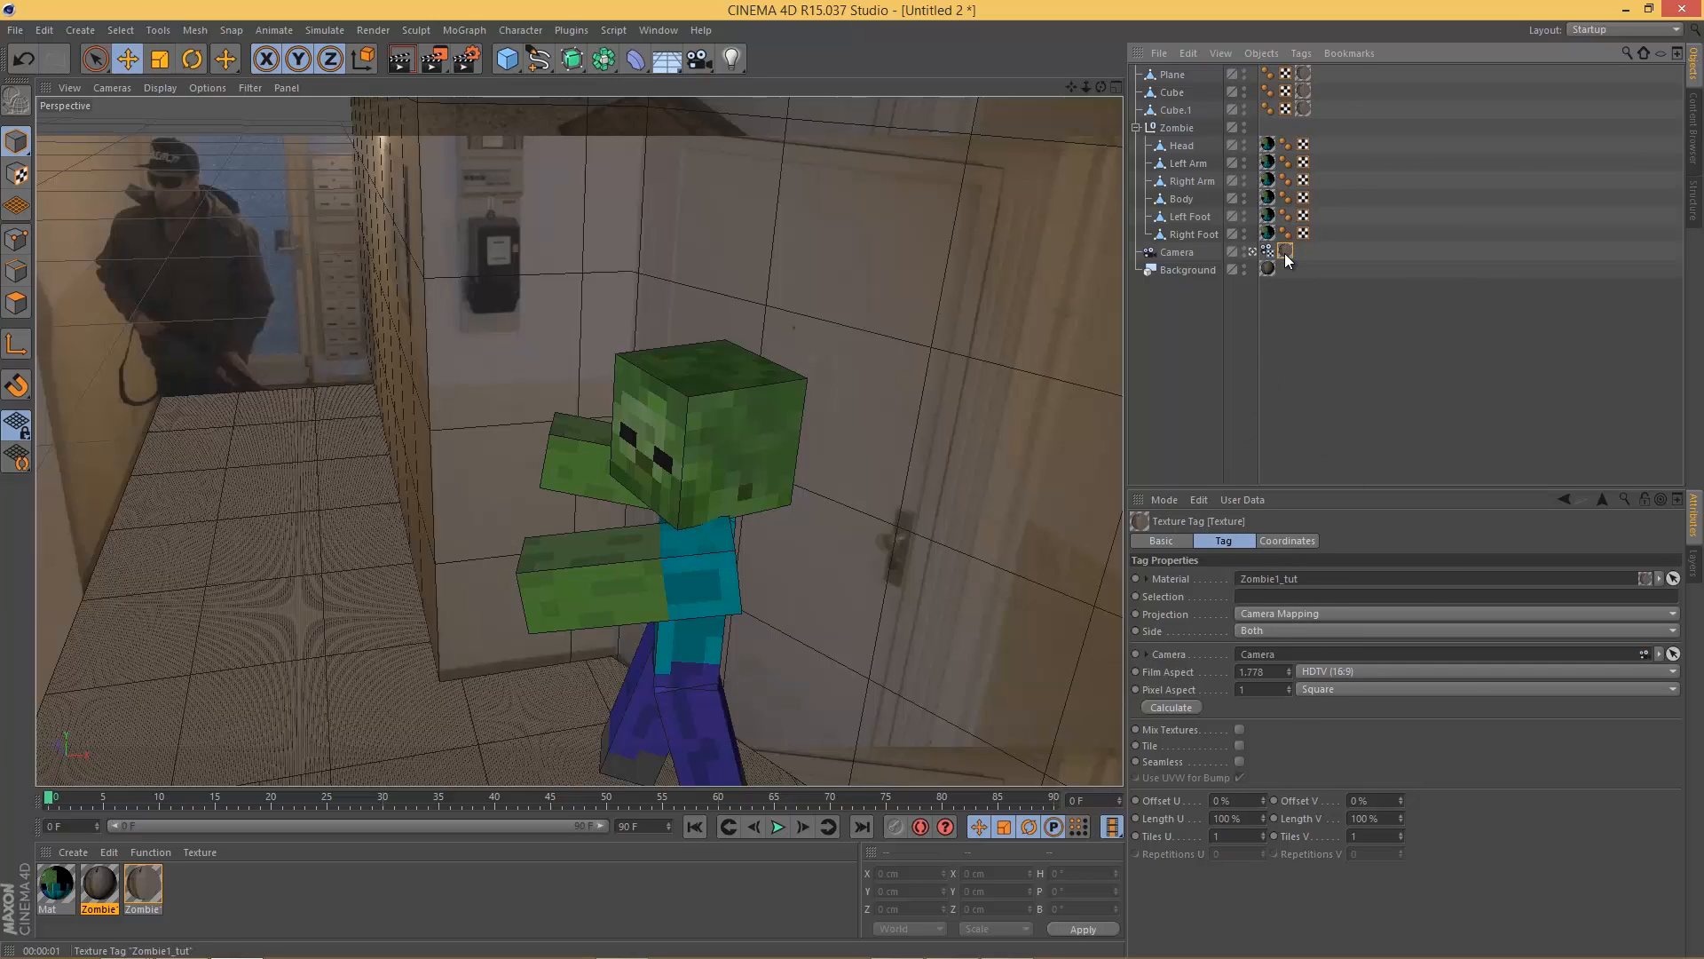
pyautogui.click(1302, 74)
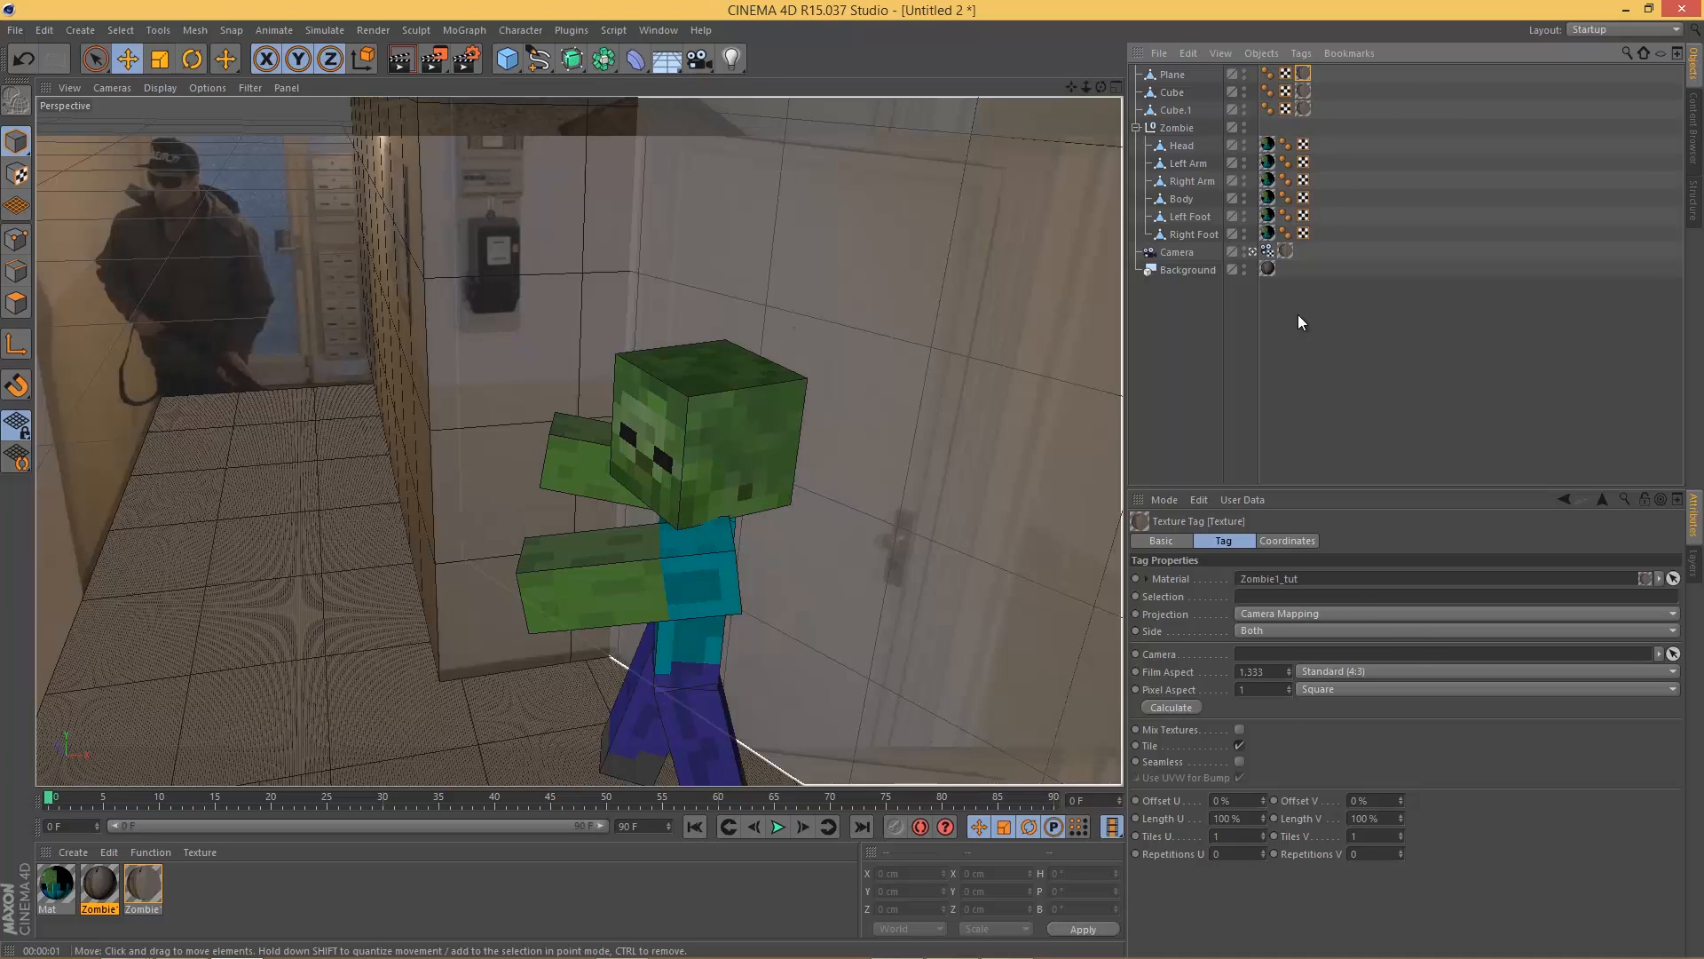
pyautogui.moveTo(1179, 252); pyautogui.dragTo(1249, 593)
pyautogui.moveTo(1261, 665); pyautogui.dragTo(1260, 665)
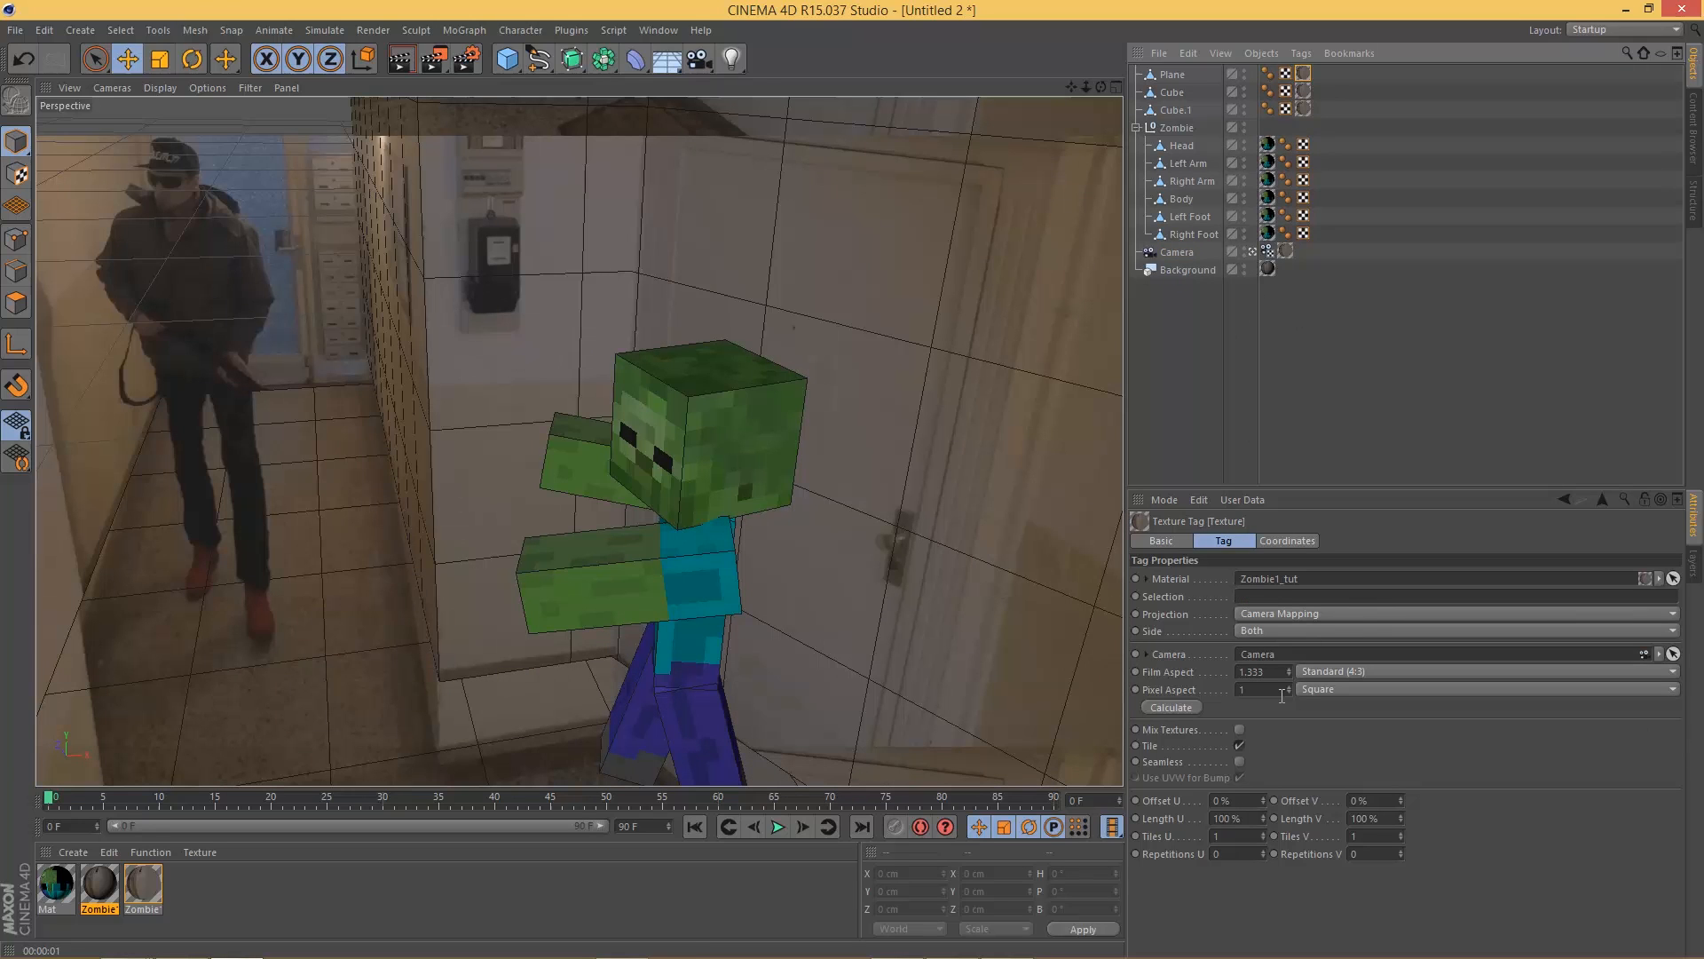
pyautogui.click(1411, 670)
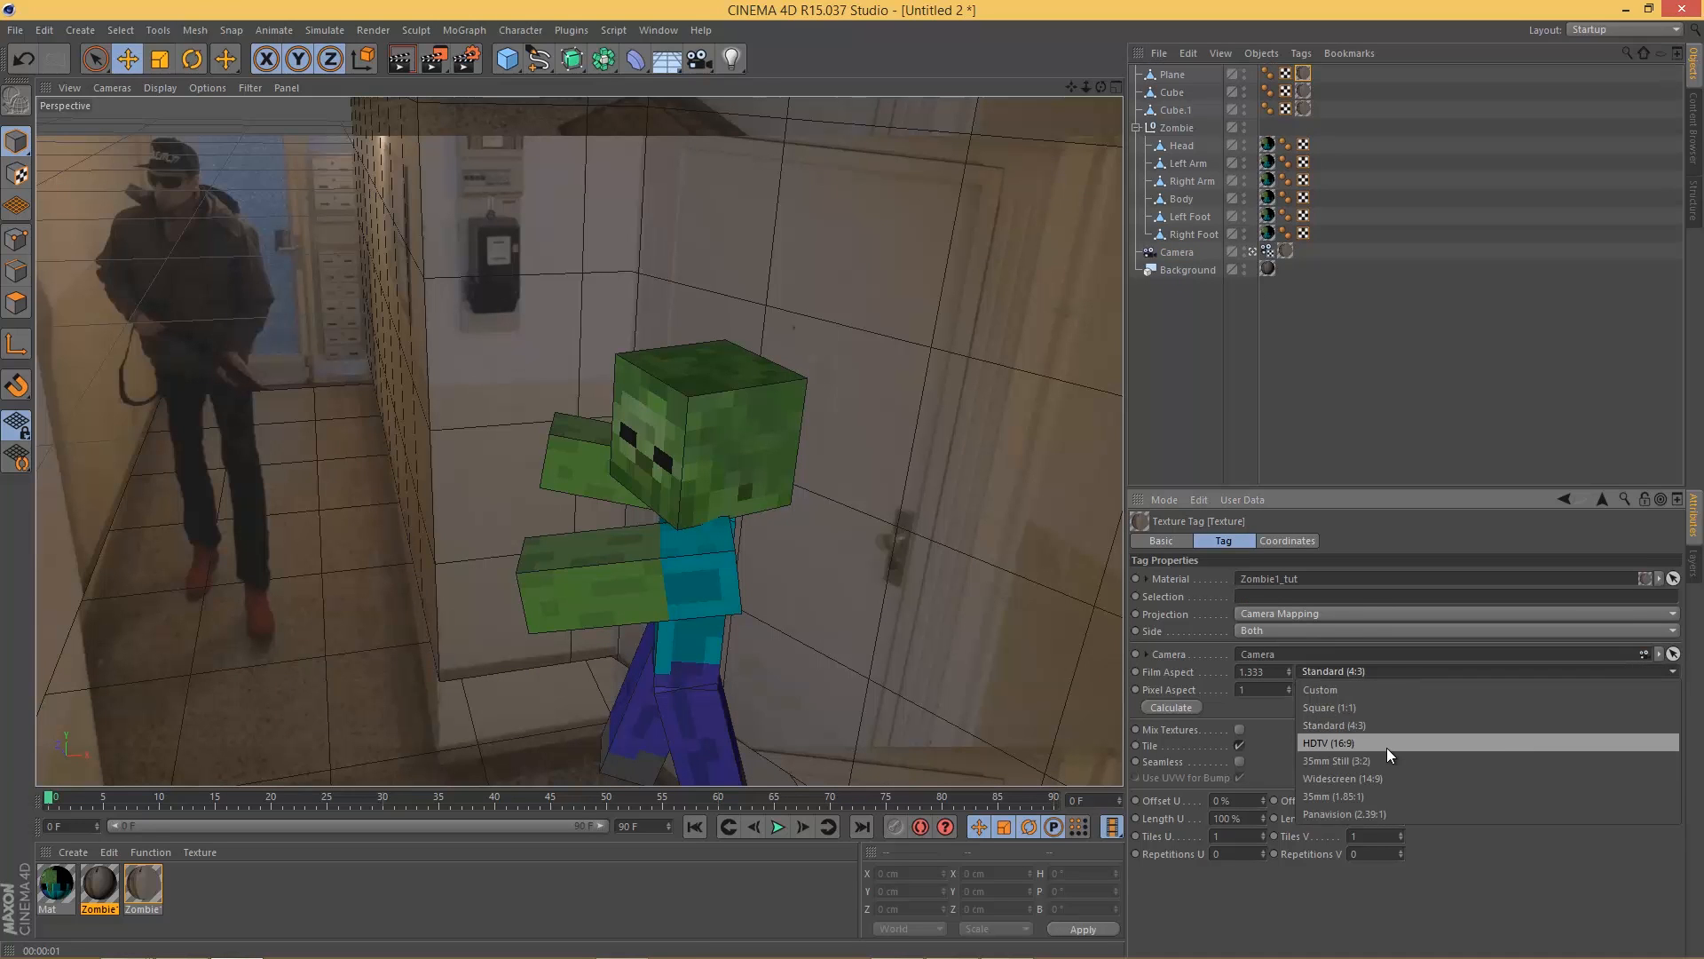
pyautogui.click(1387, 746)
pyautogui.click(400, 59)
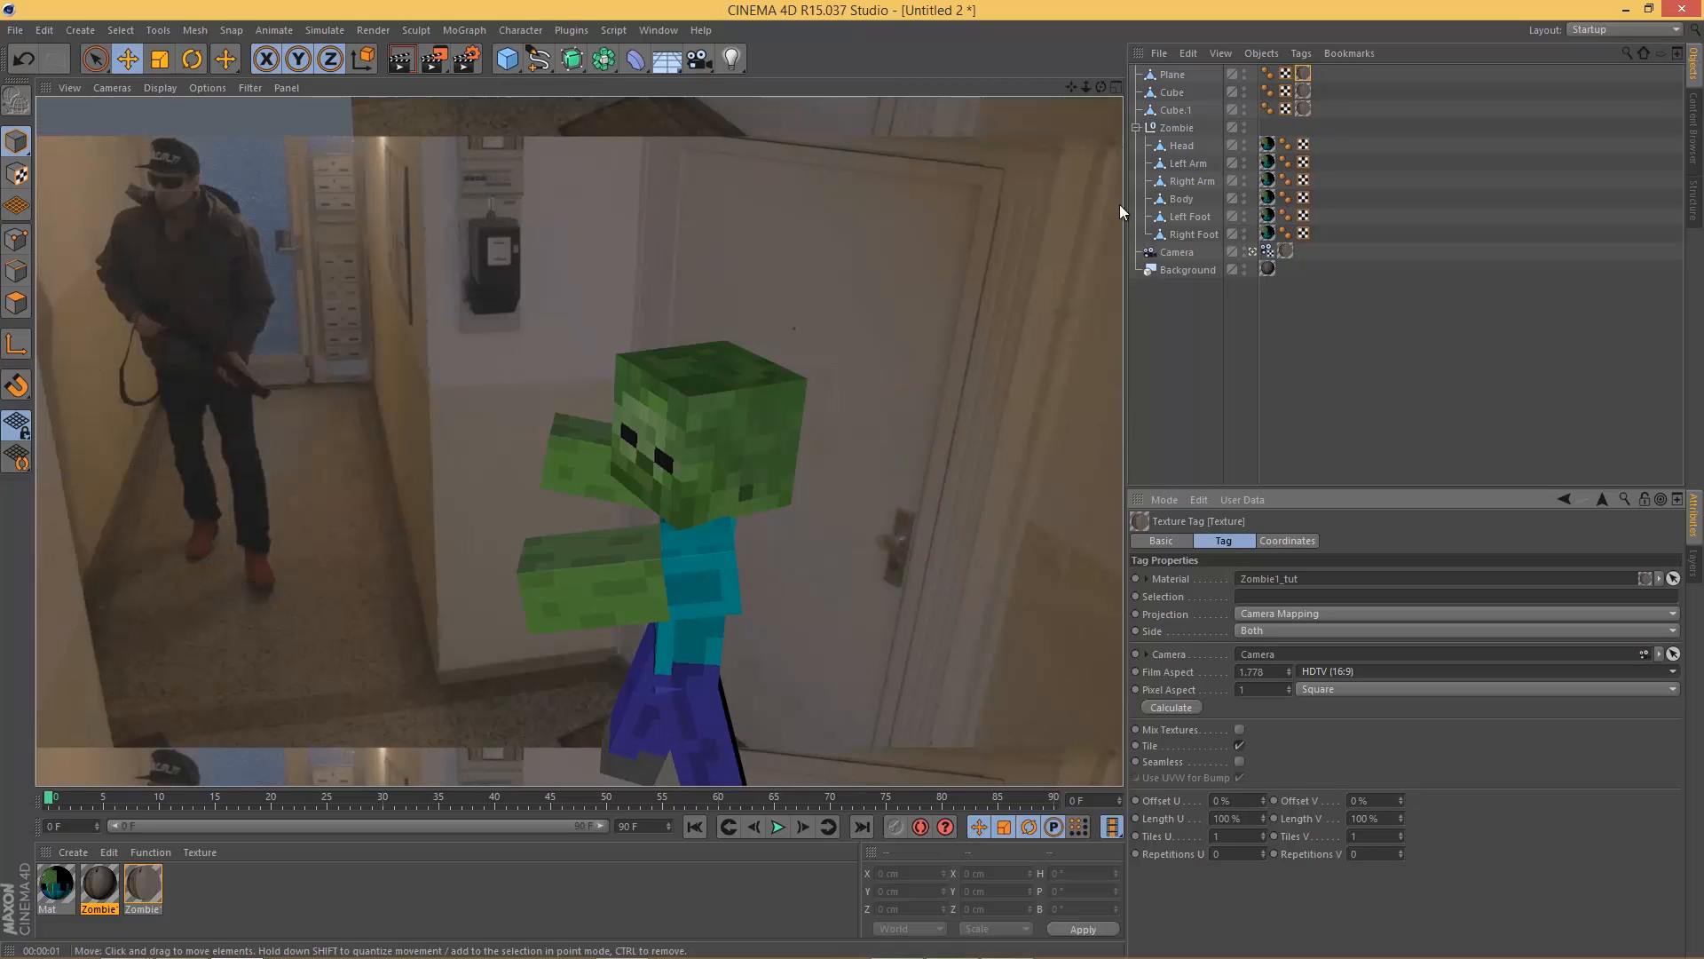
# Step: Replace both wall cubes' textures with copies of the floor plane's camera-mapped texture and render a preview of the view
pyautogui.moveTo(1342, 91); pyautogui.dragTo(1300, 109)
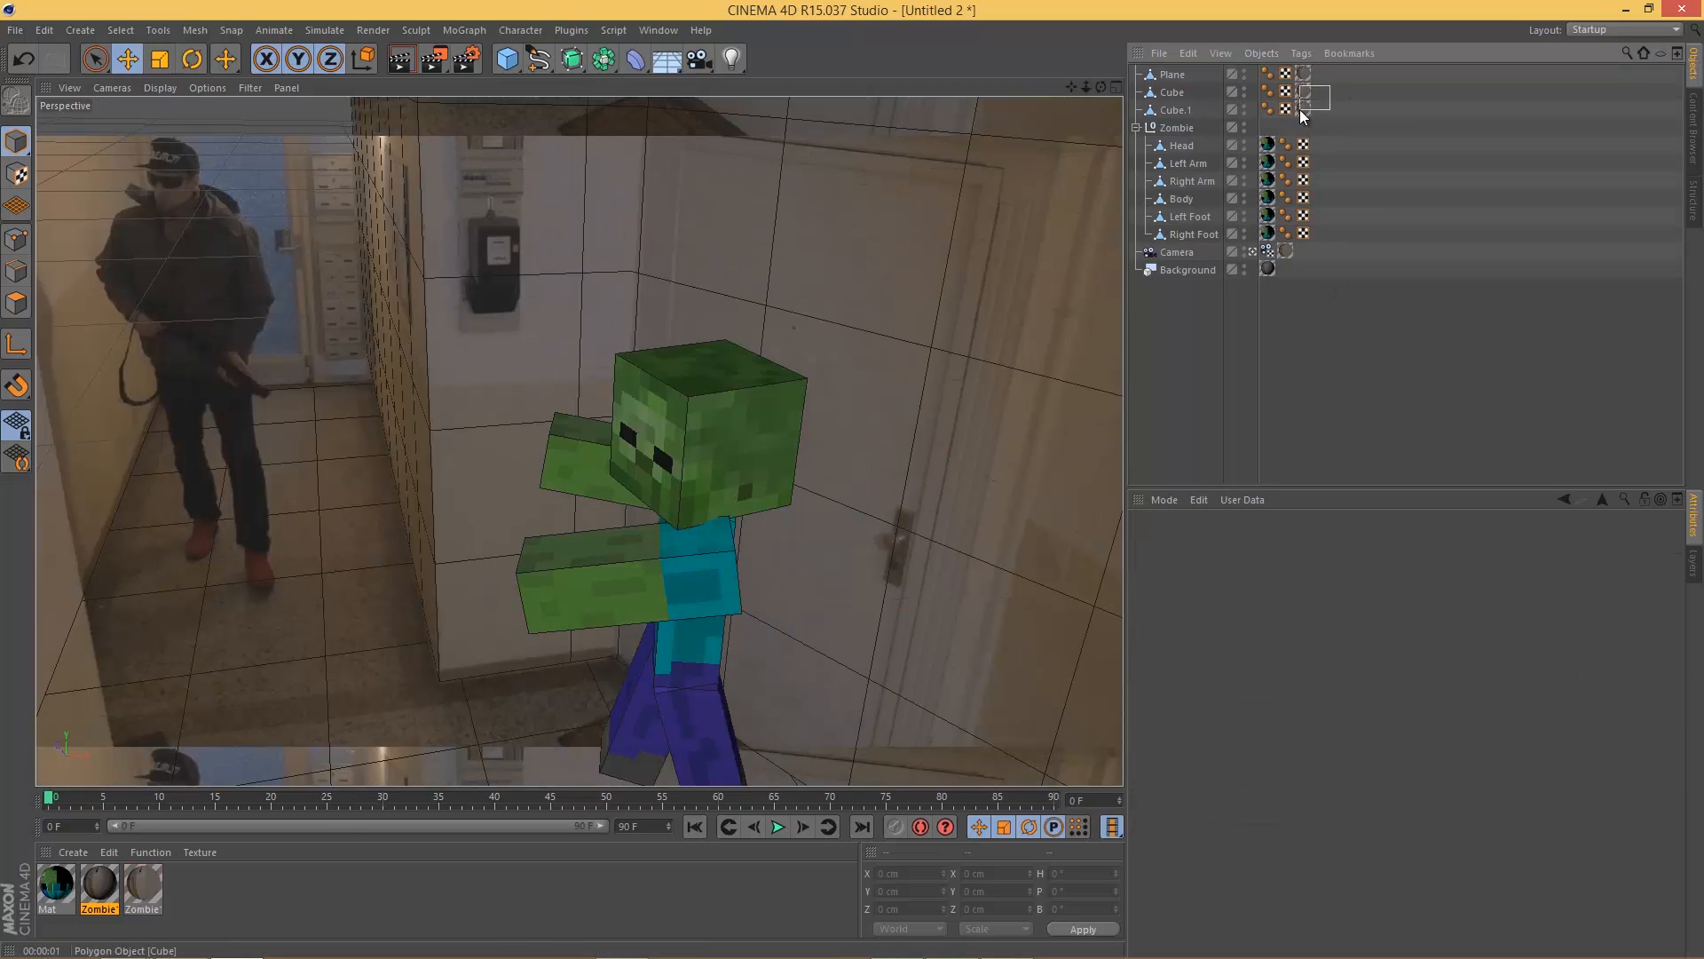
pyautogui.press('Delete')
pyautogui.click(1302, 74)
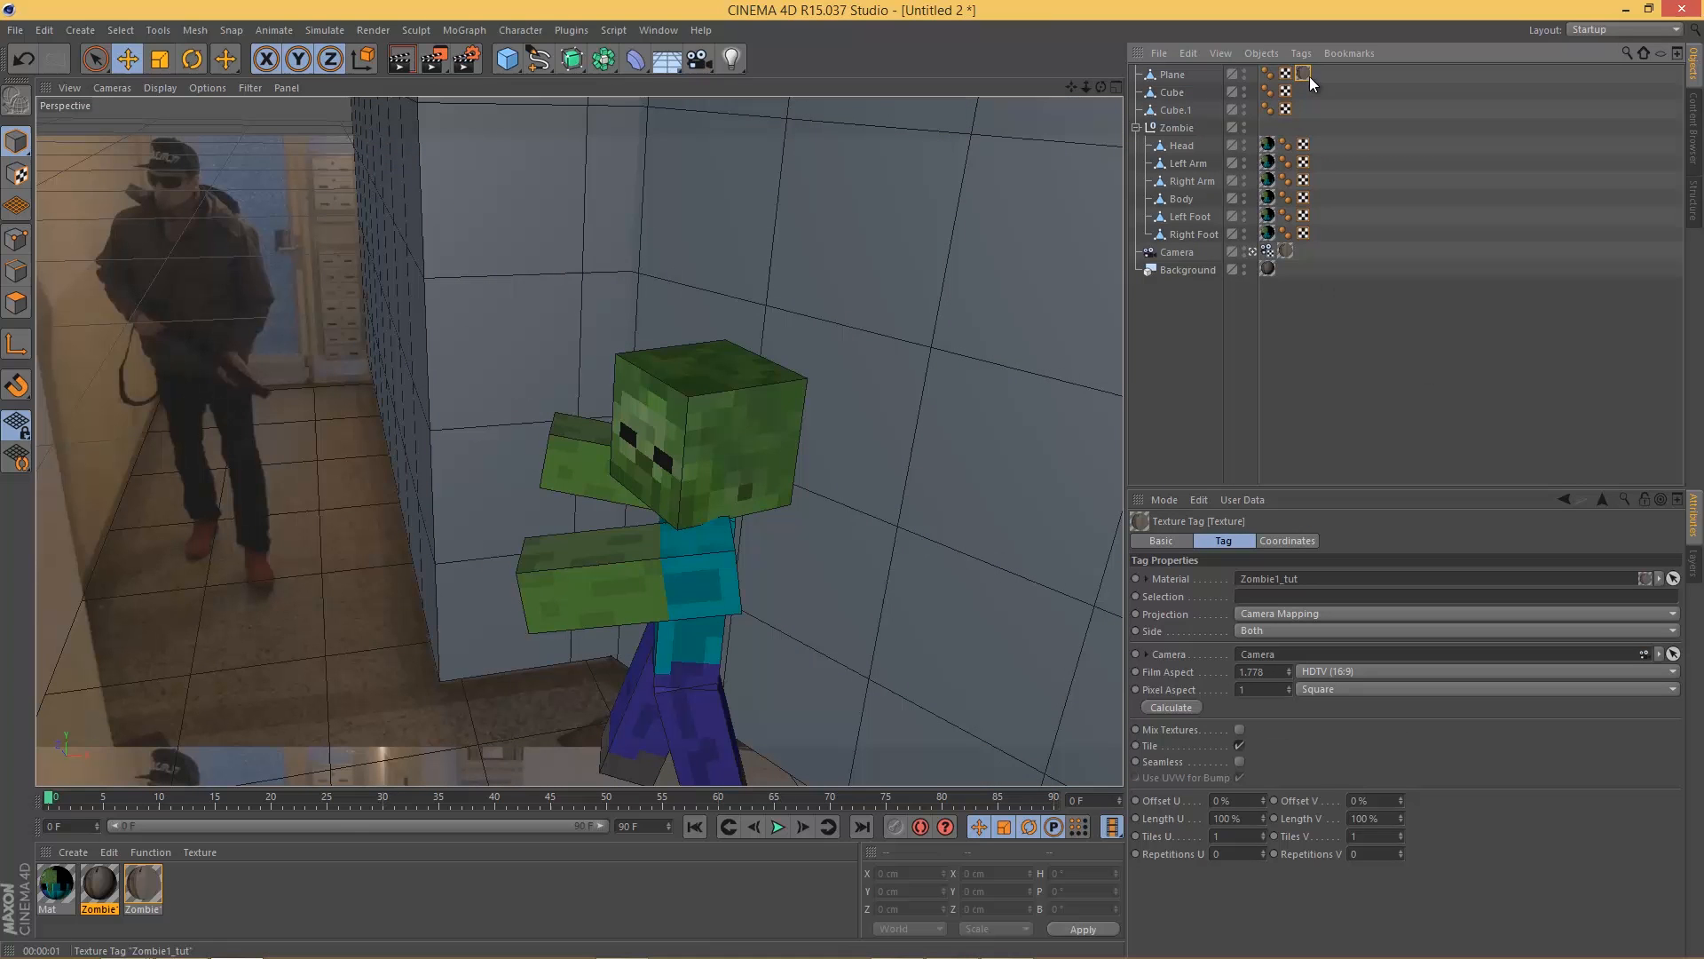
pyautogui.keyDown('ctrl'); pyautogui.moveTo(1306, 92); pyautogui.dragTo(1305, 110); pyautogui.keyUp('ctrl')
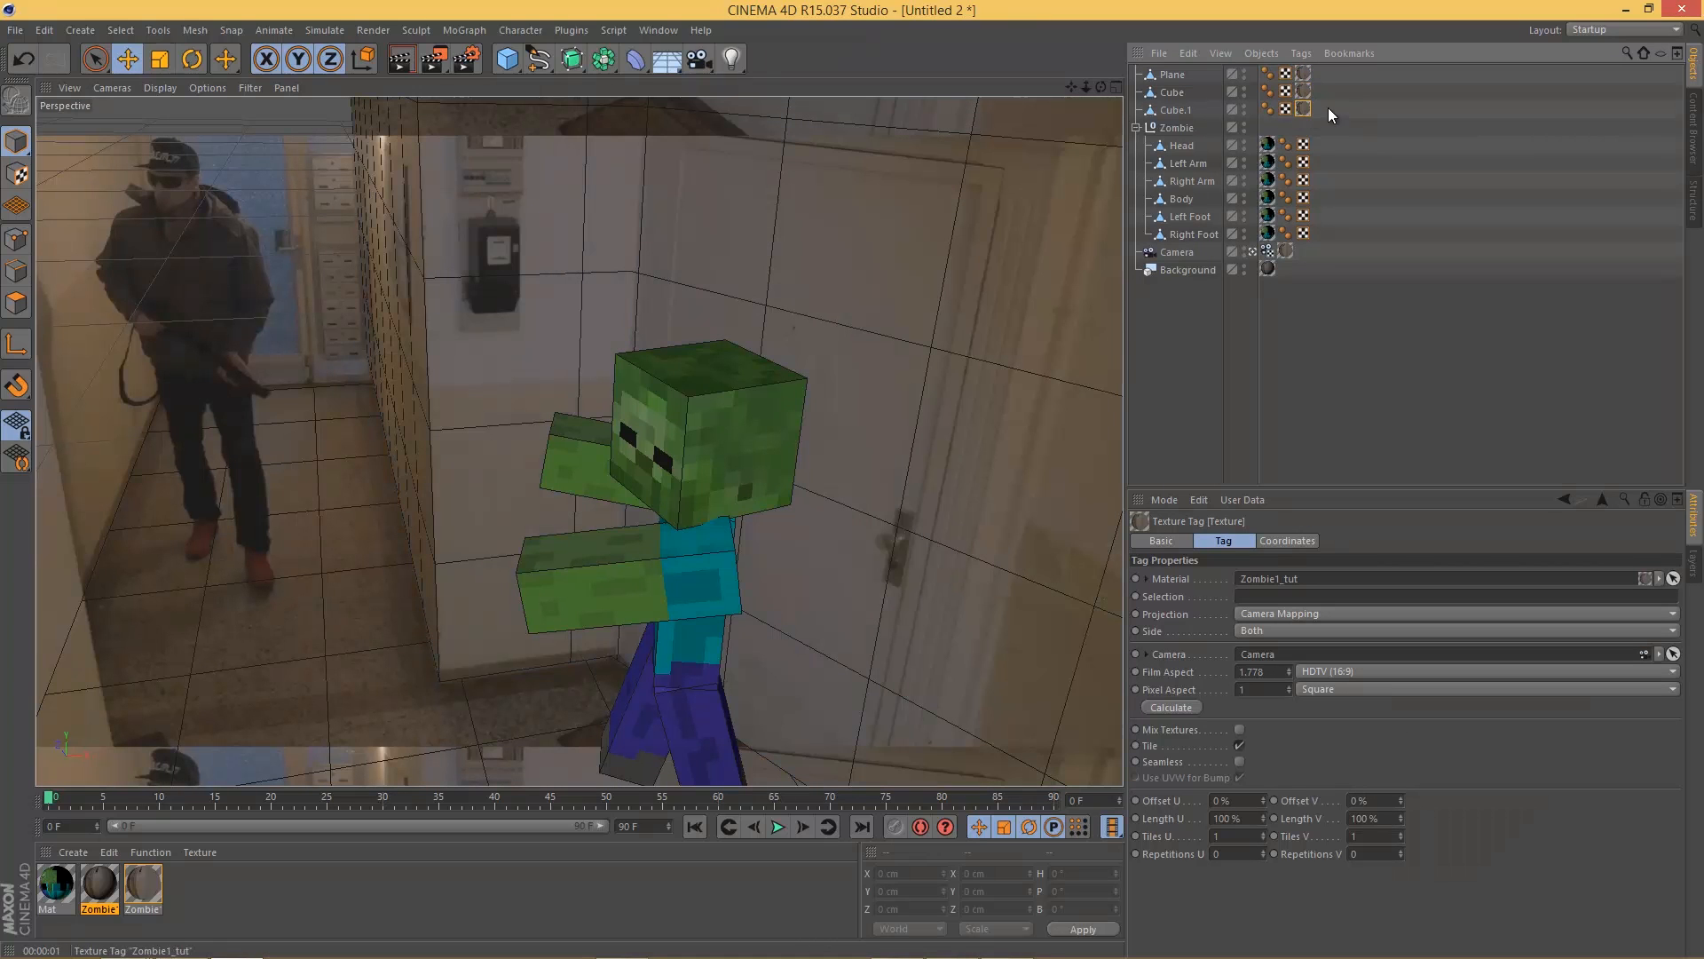
pyautogui.hotkey('ctrl', 'r')
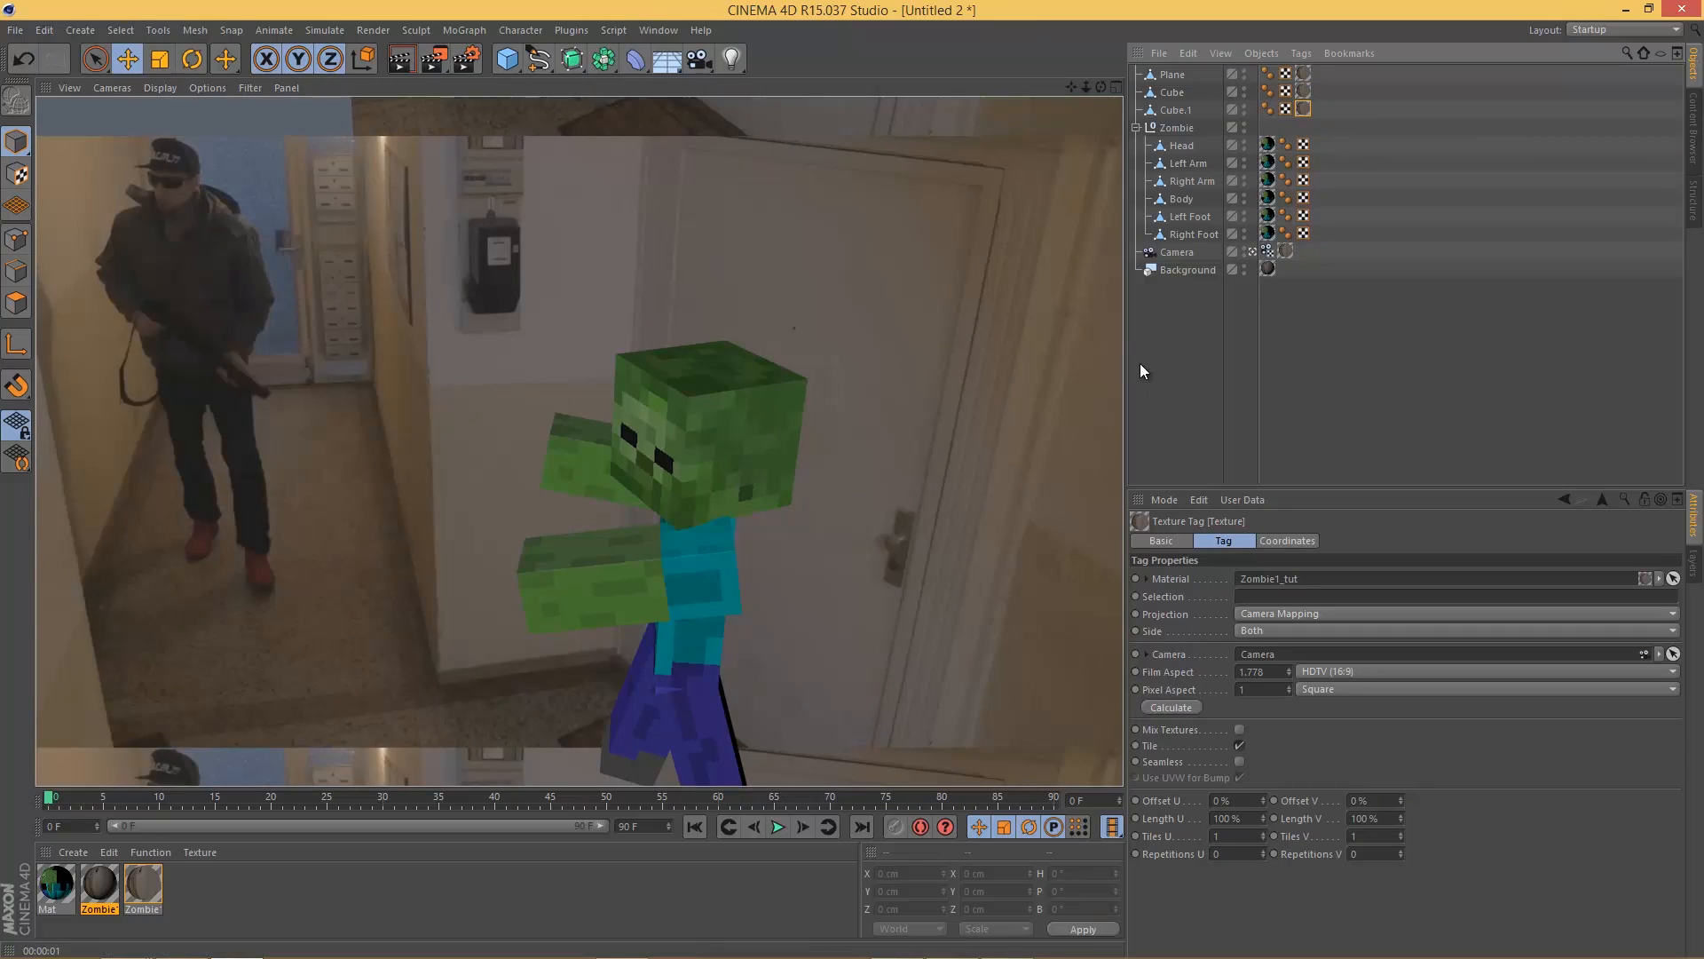
# Step: Examine how the camera-mapped footage sits on the walls and floor from outside the calibrated camera, and return to the camera view
pyautogui.click(1253, 253)
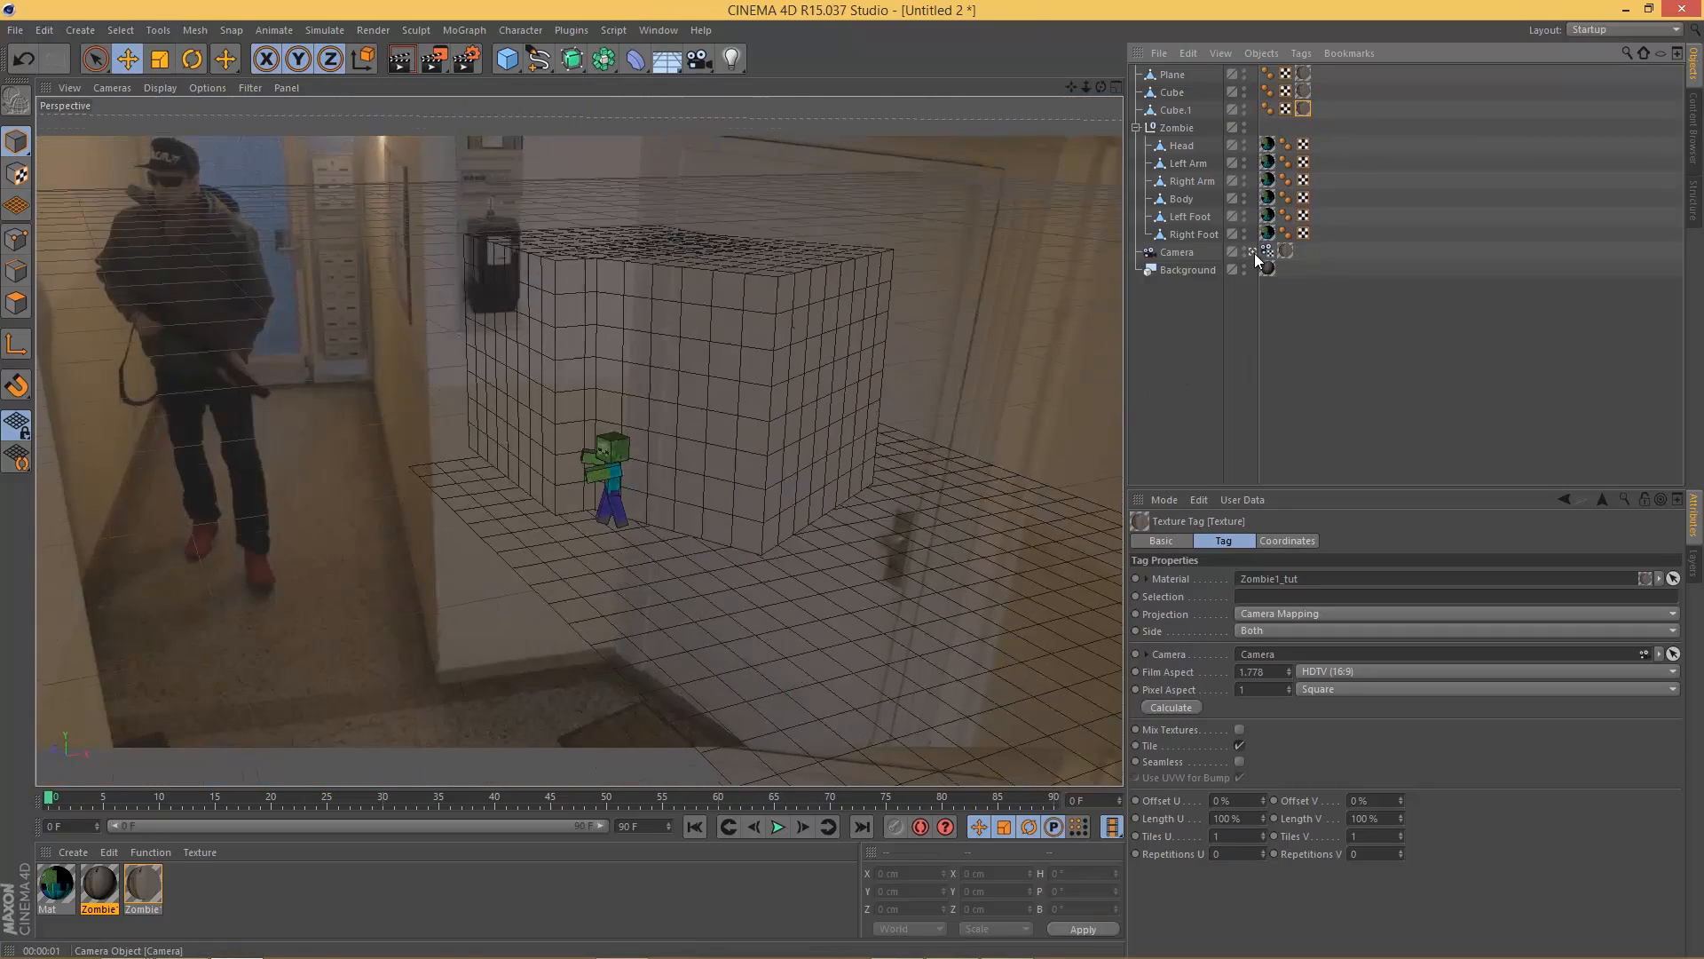
pyautogui.keyDown('alt'); pyautogui.moveTo(821, 464); pyautogui.dragTo(896, 475); pyautogui.keyUp('alt')
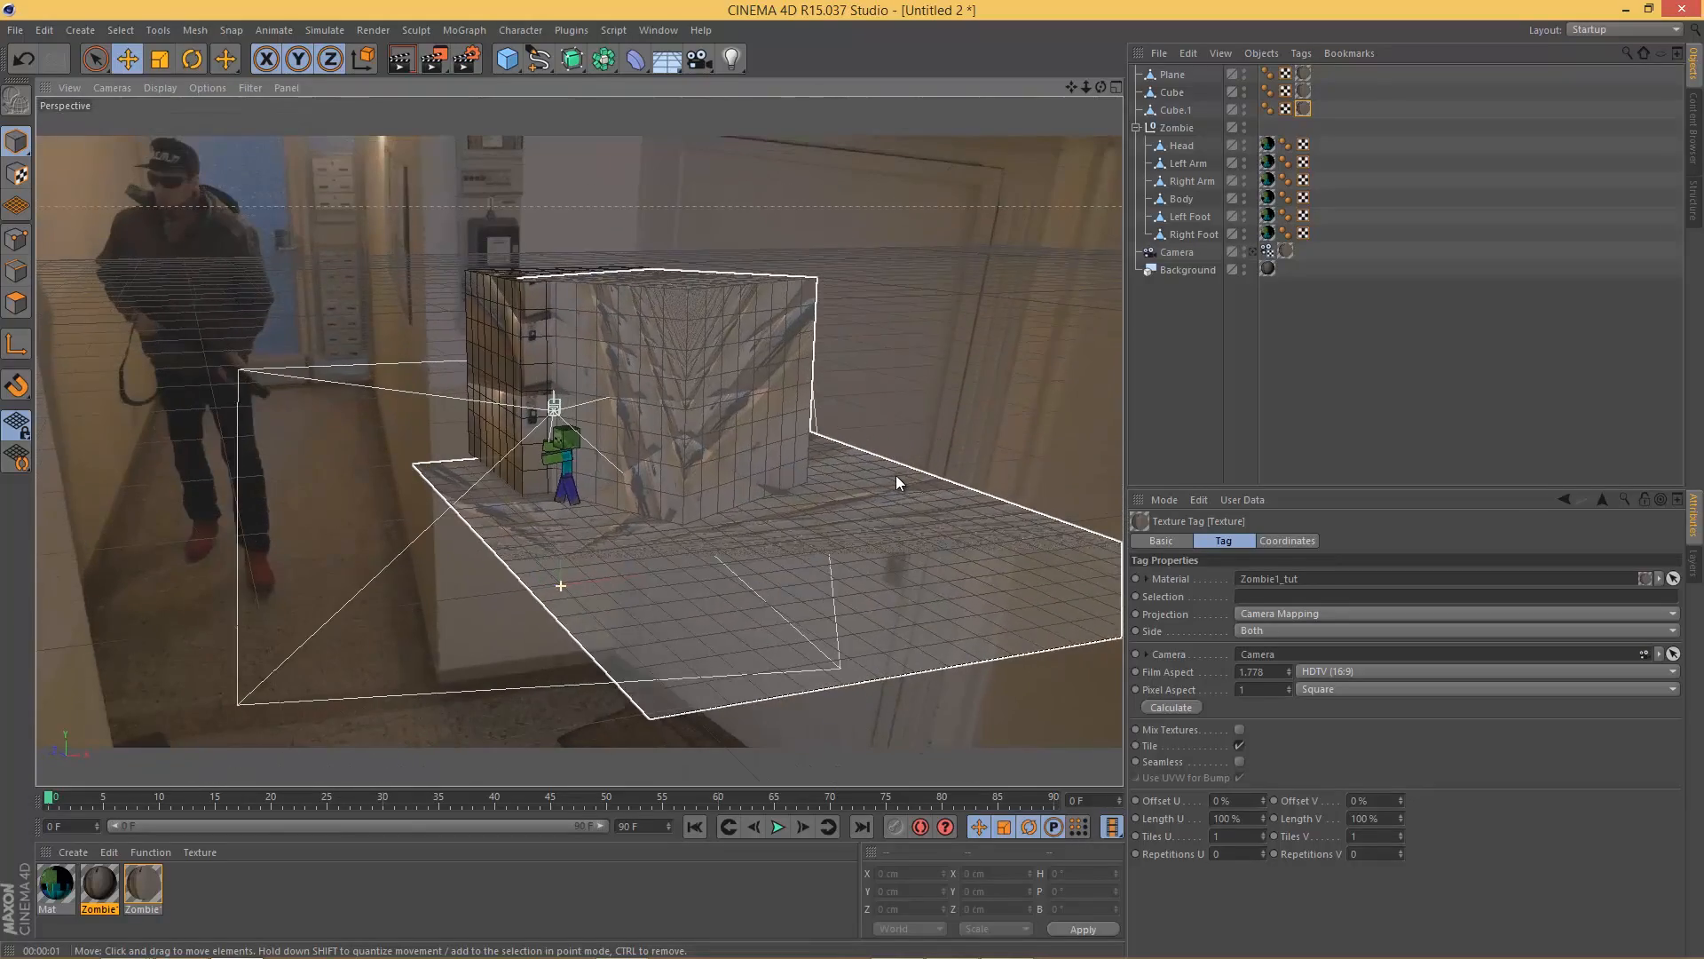
pyautogui.click(1254, 250)
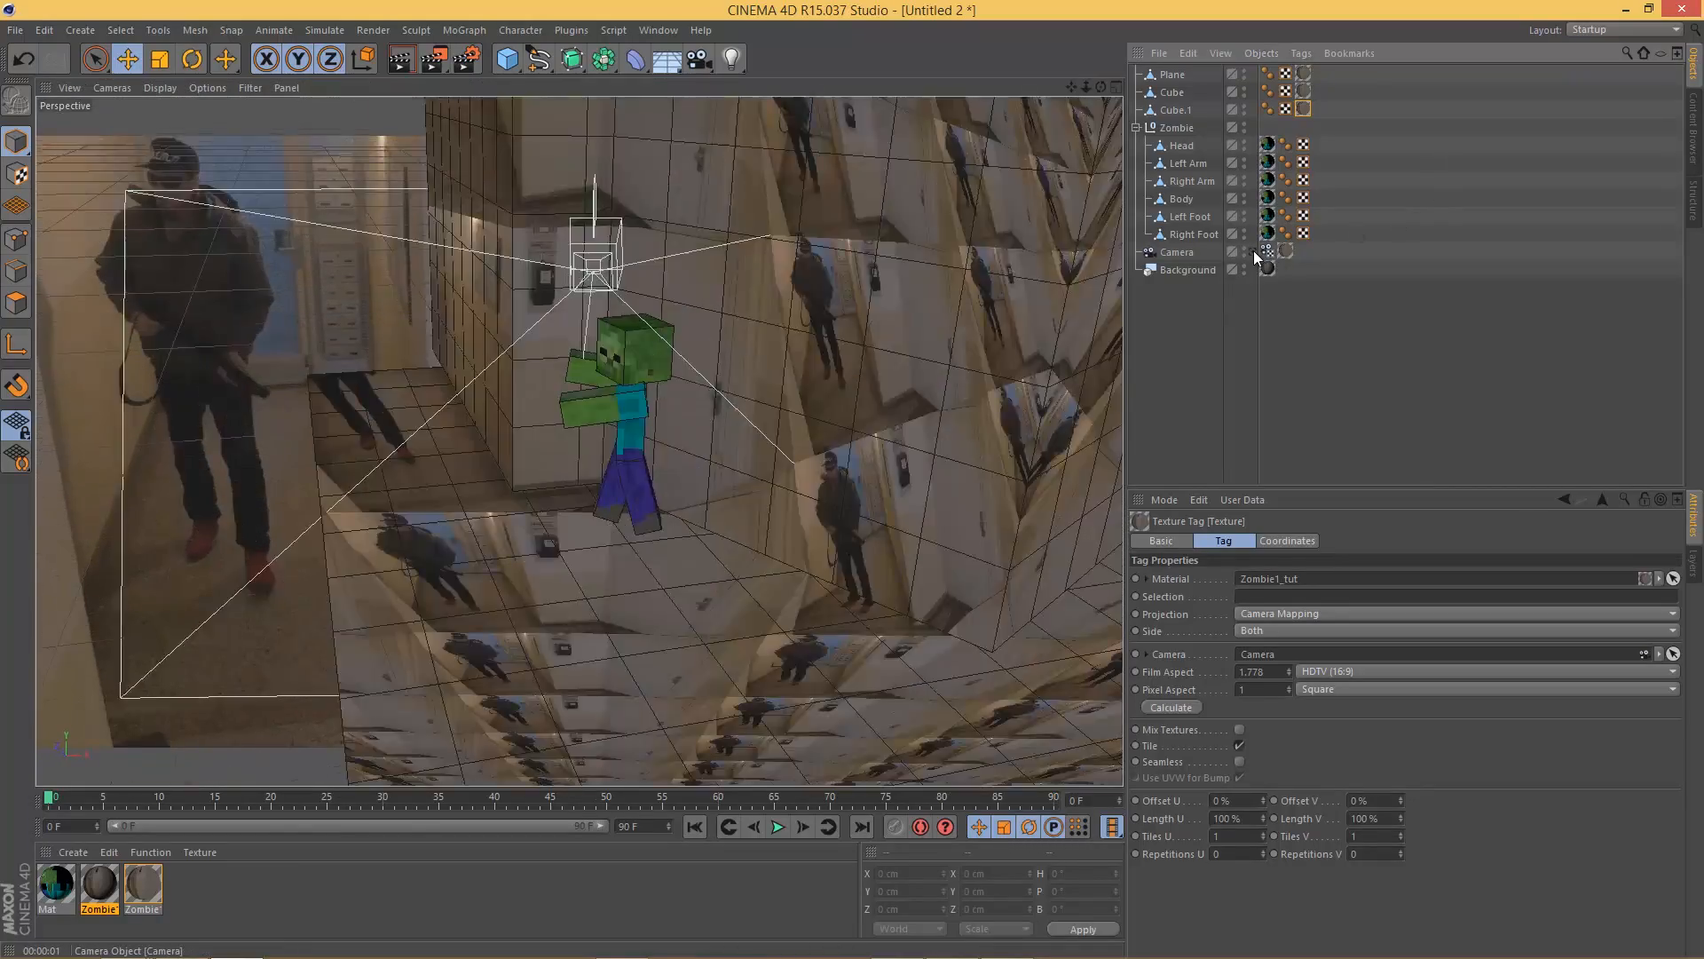
pyautogui.click(1253, 250)
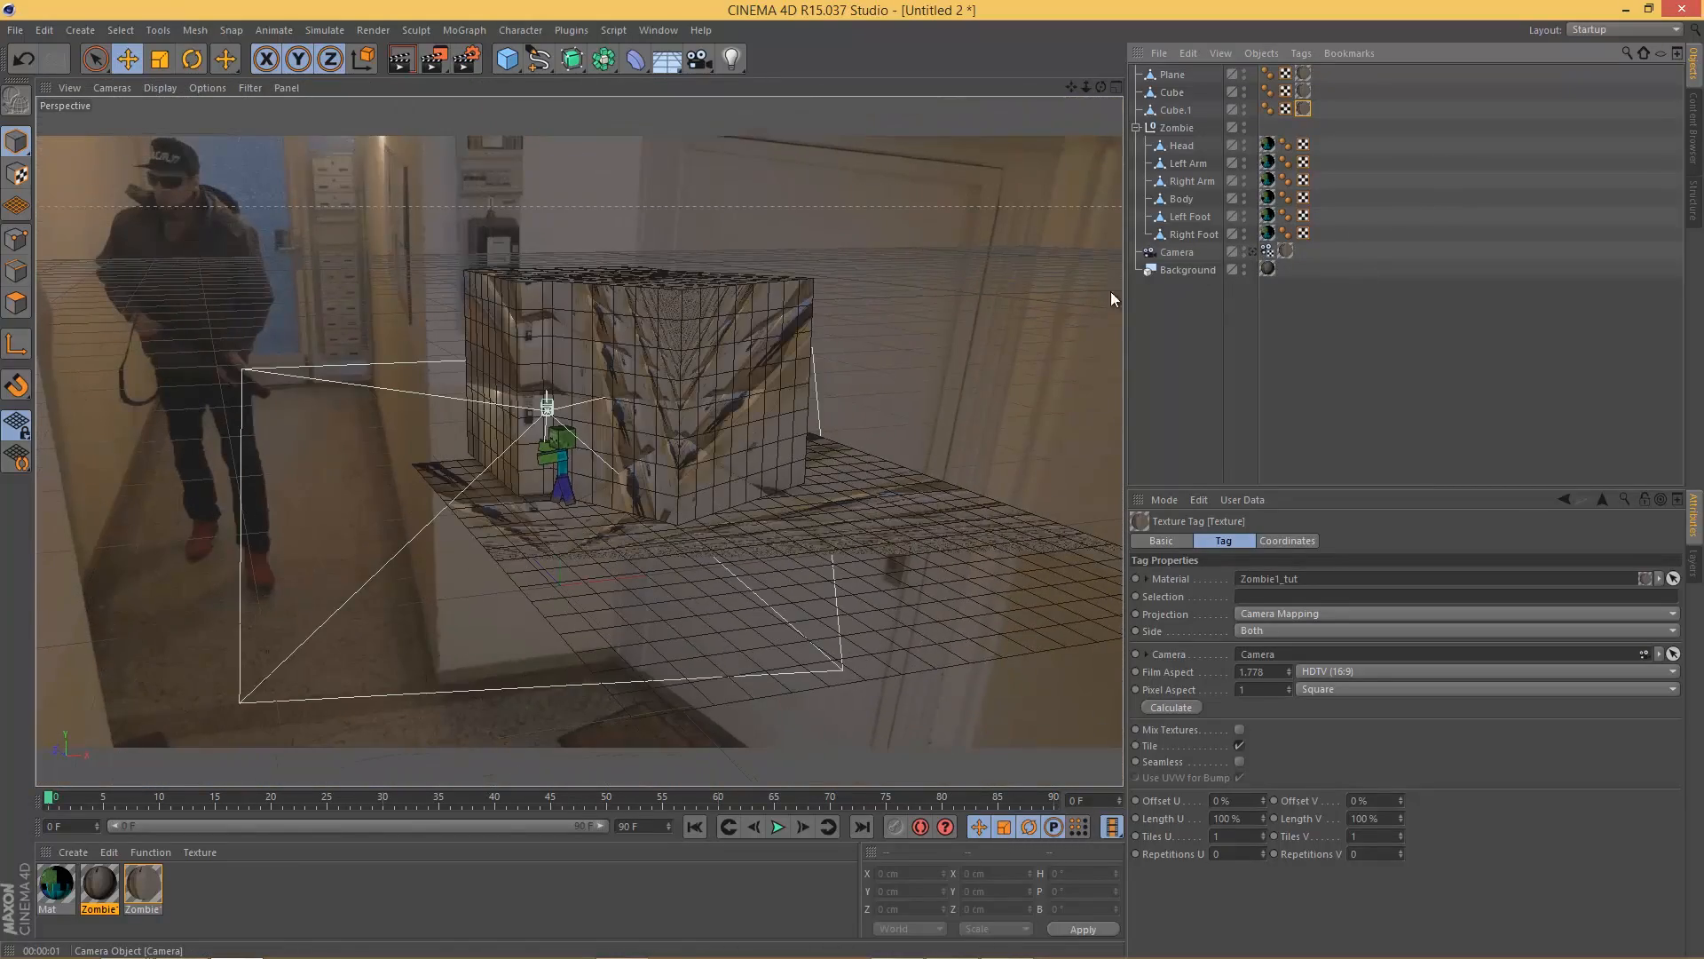
pyautogui.keyDown('alt'); pyautogui.moveTo(804, 412); pyautogui.dragTo(604, 415); pyautogui.keyUp('alt')
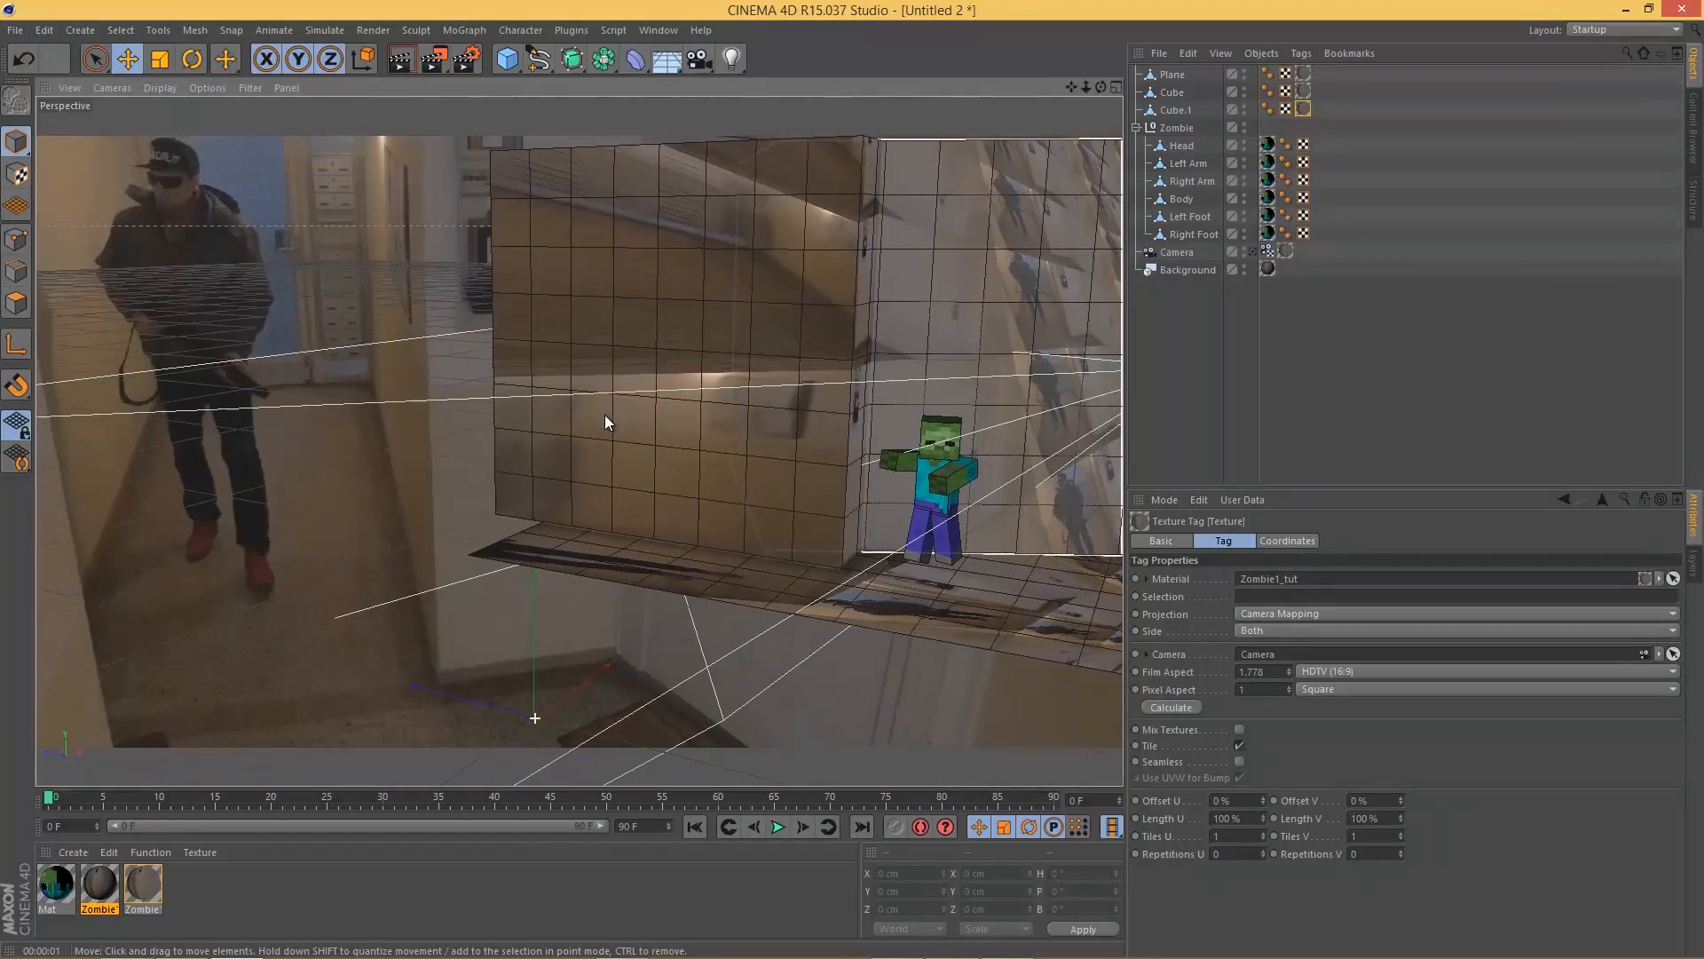
pyautogui.keyDown('alt'); pyautogui.moveTo(569, 470); pyautogui.dragTo(338, 348); pyautogui.keyUp('alt')
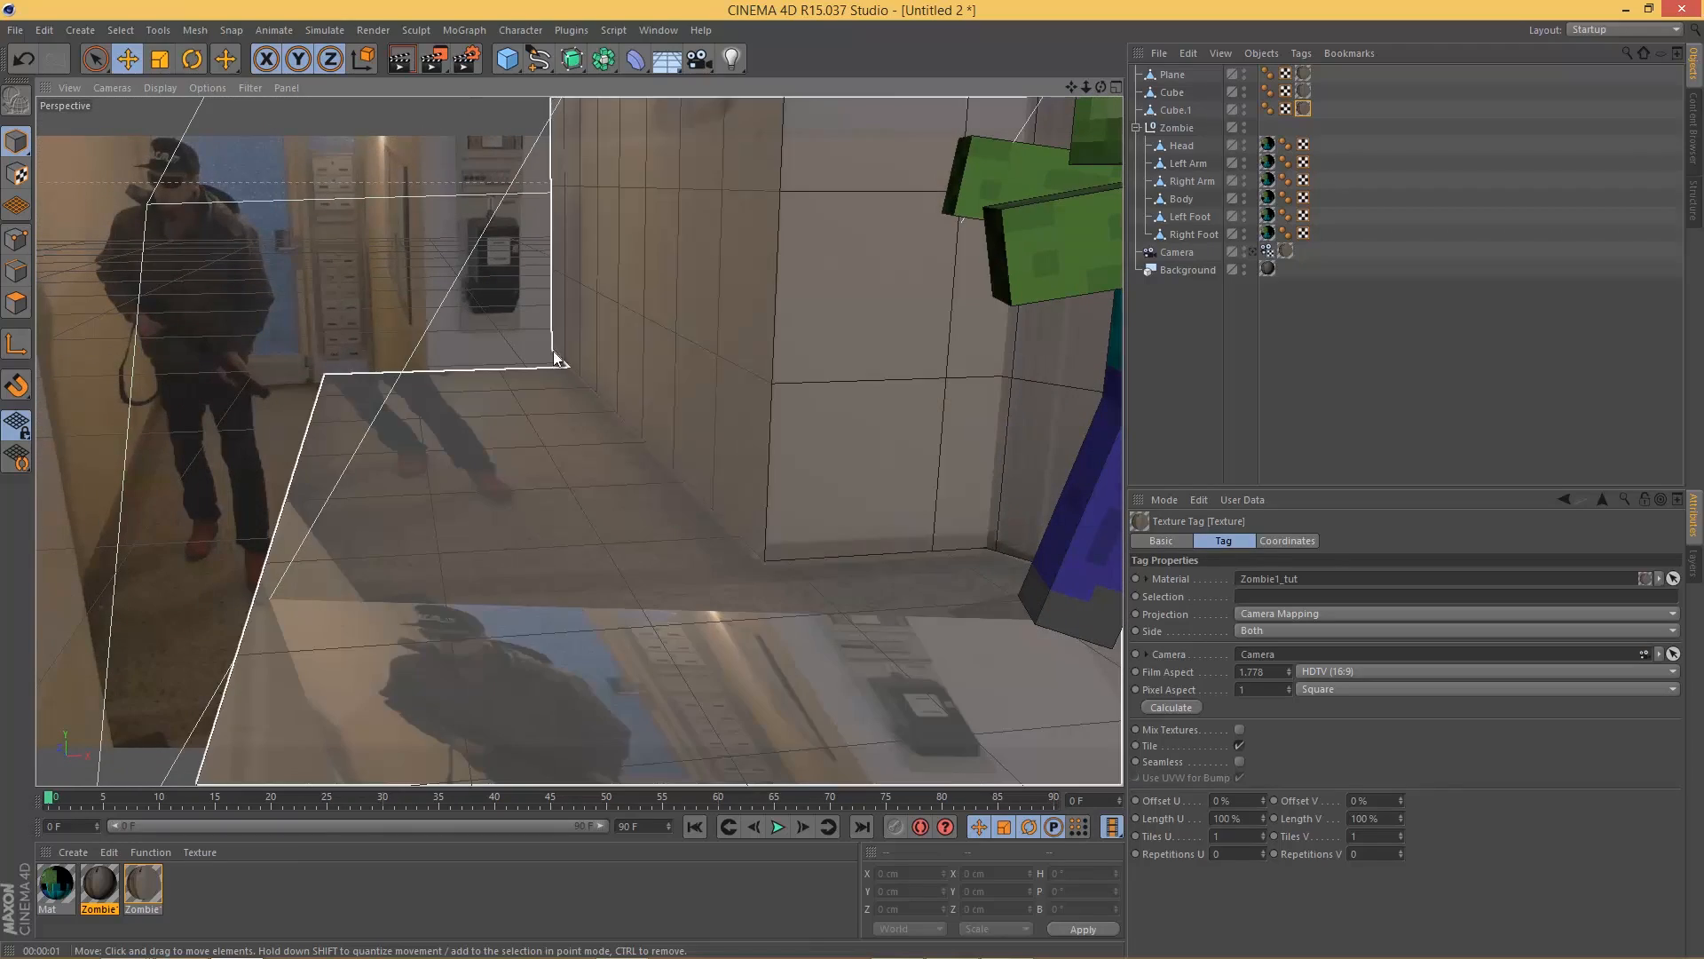
pyautogui.click(1253, 252)
pyautogui.click(1253, 252)
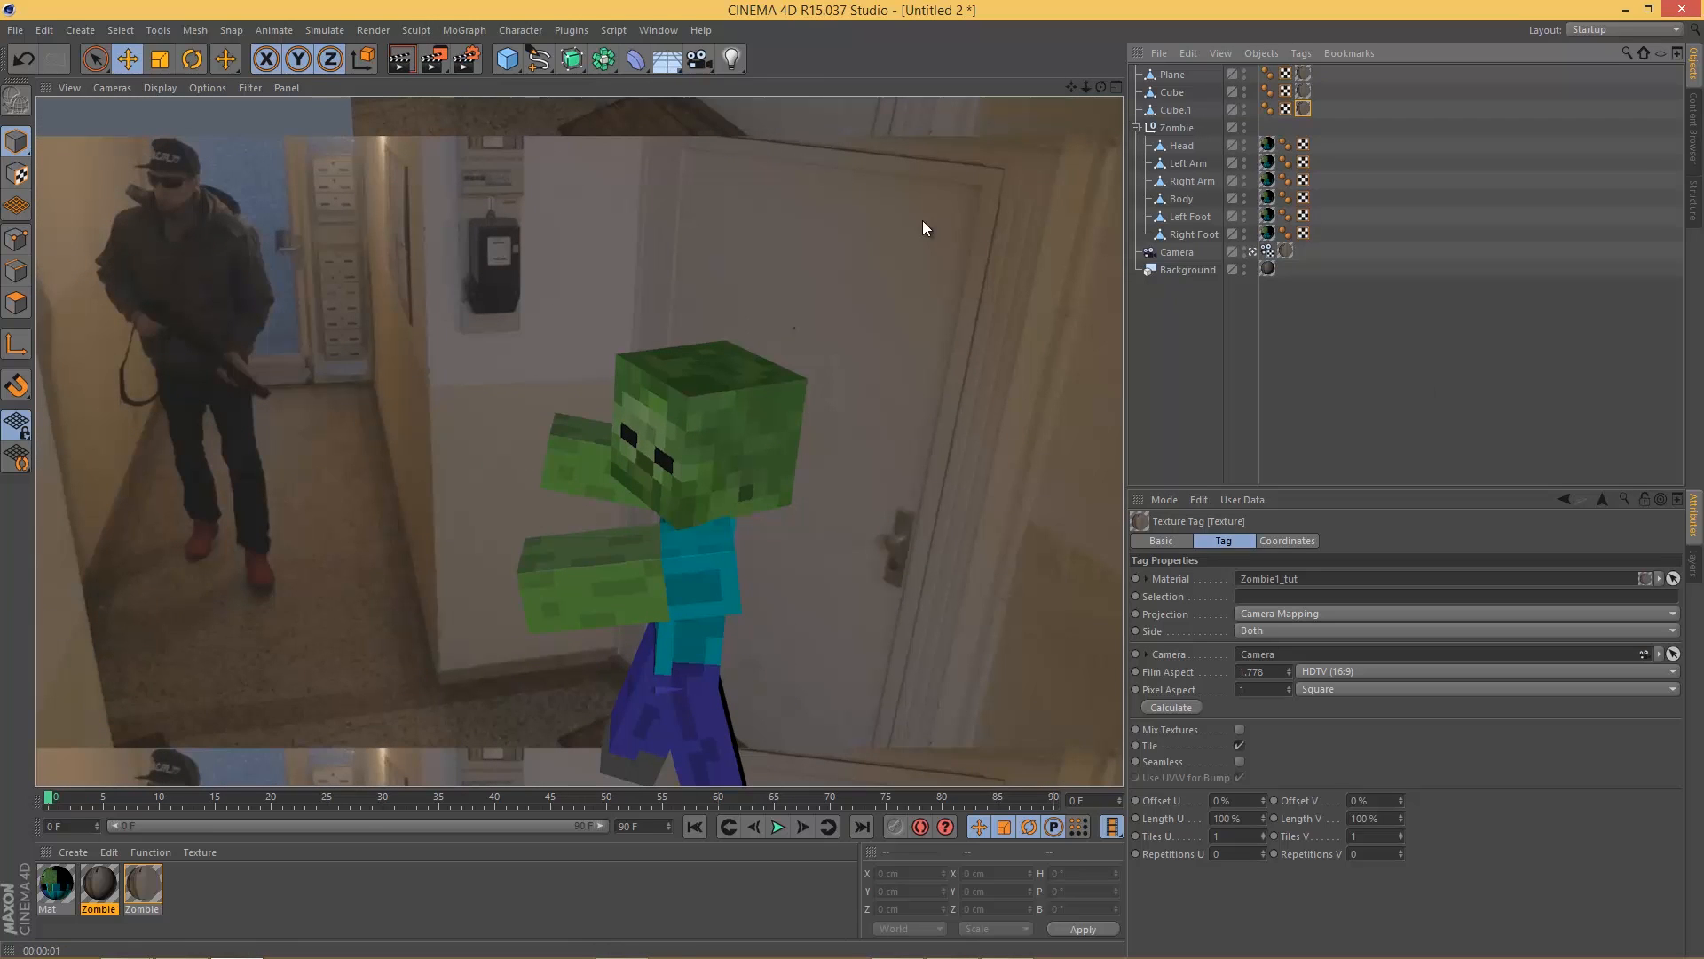
pyautogui.click(736, 67)
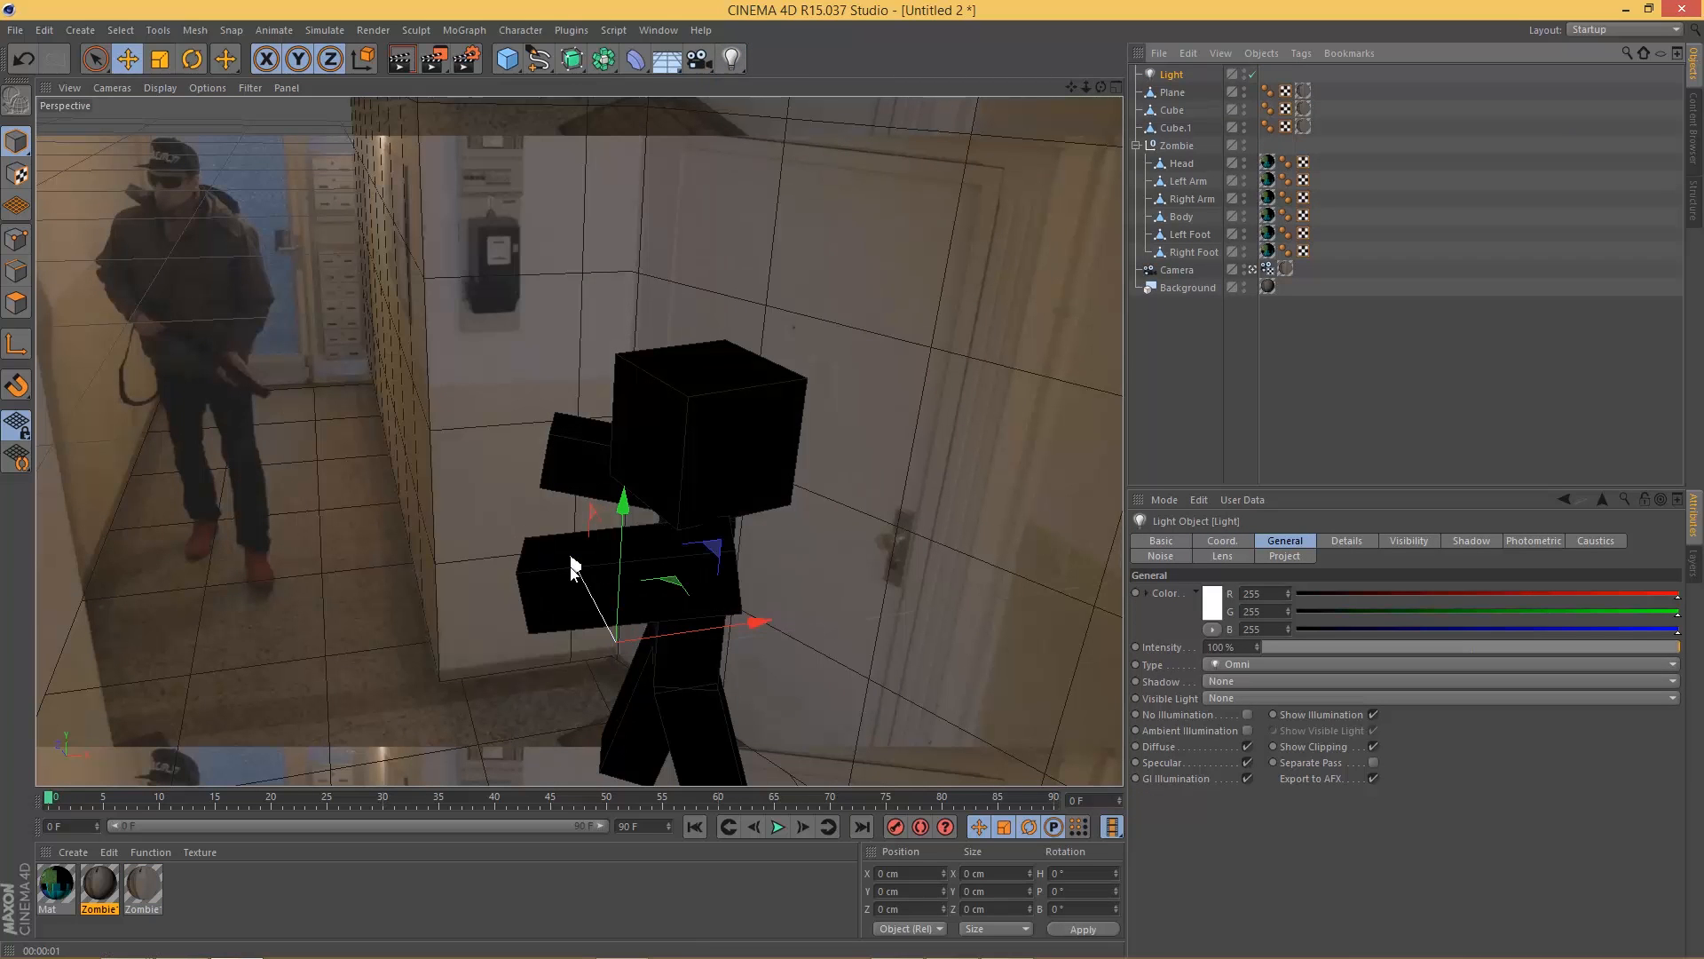
pyautogui.moveTo(573, 567); pyautogui.dragTo(695, 257)
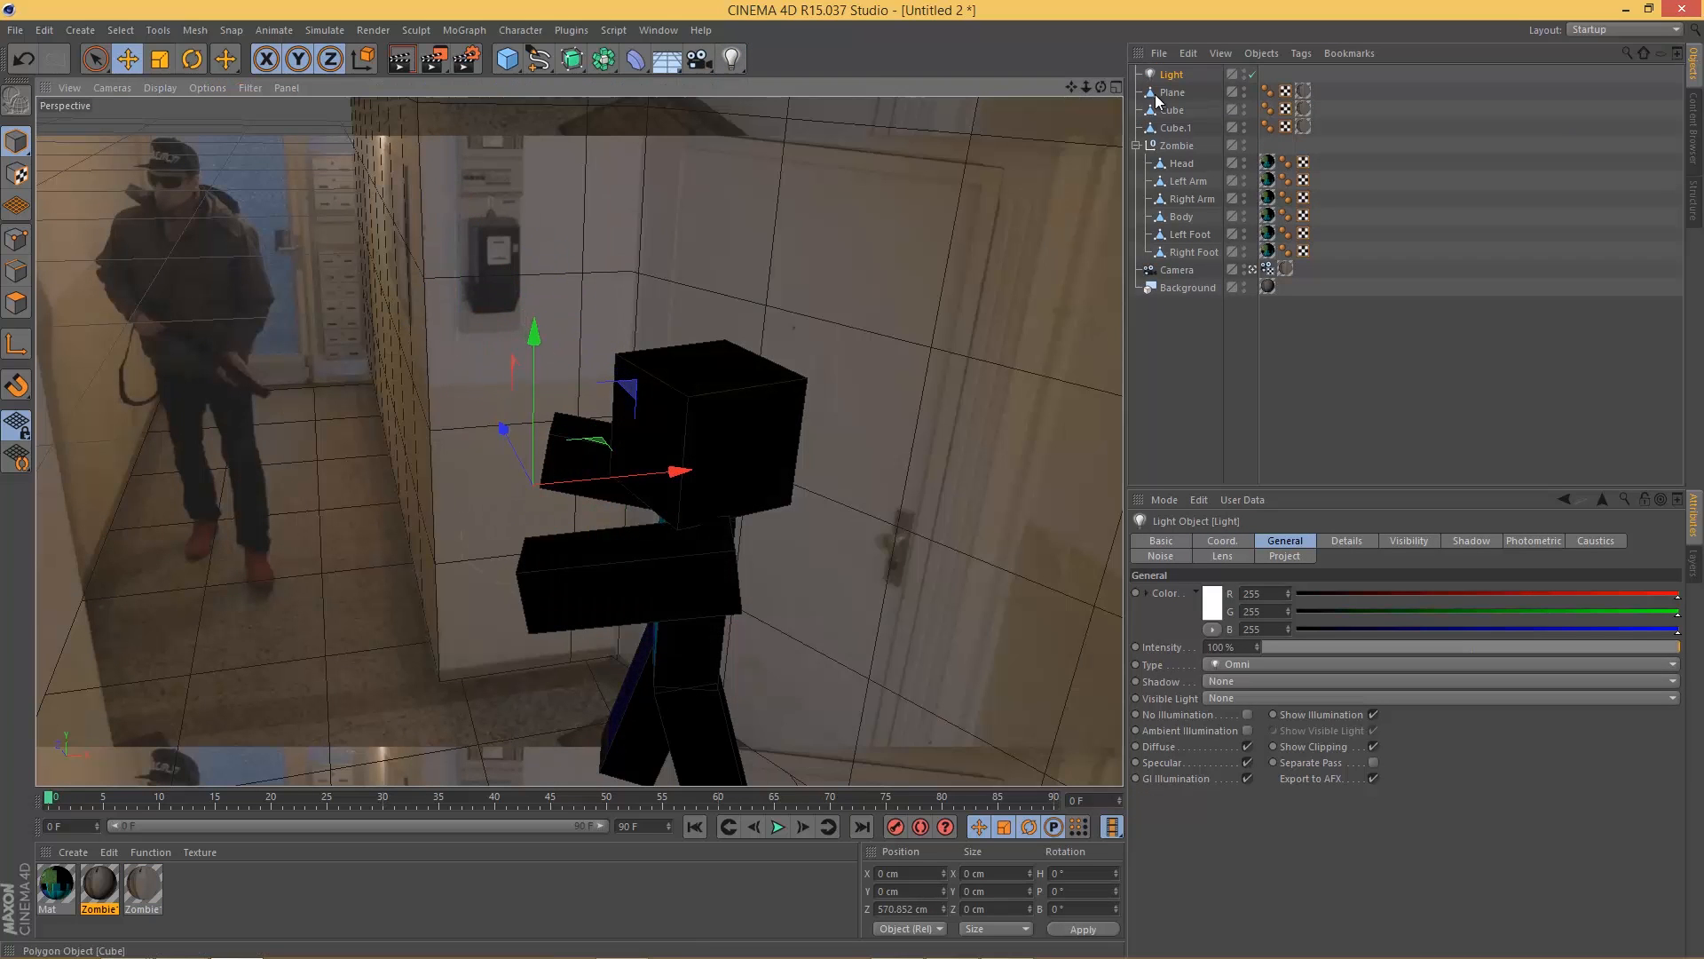
pyautogui.press('Delete')
# Step: Add an area light and position it above the hallway at about X -472.2 cm, Y 778.2 cm, Z -460.4 cm
pyautogui.moveTo(732, 58); pyautogui.dragTo(753, 122)
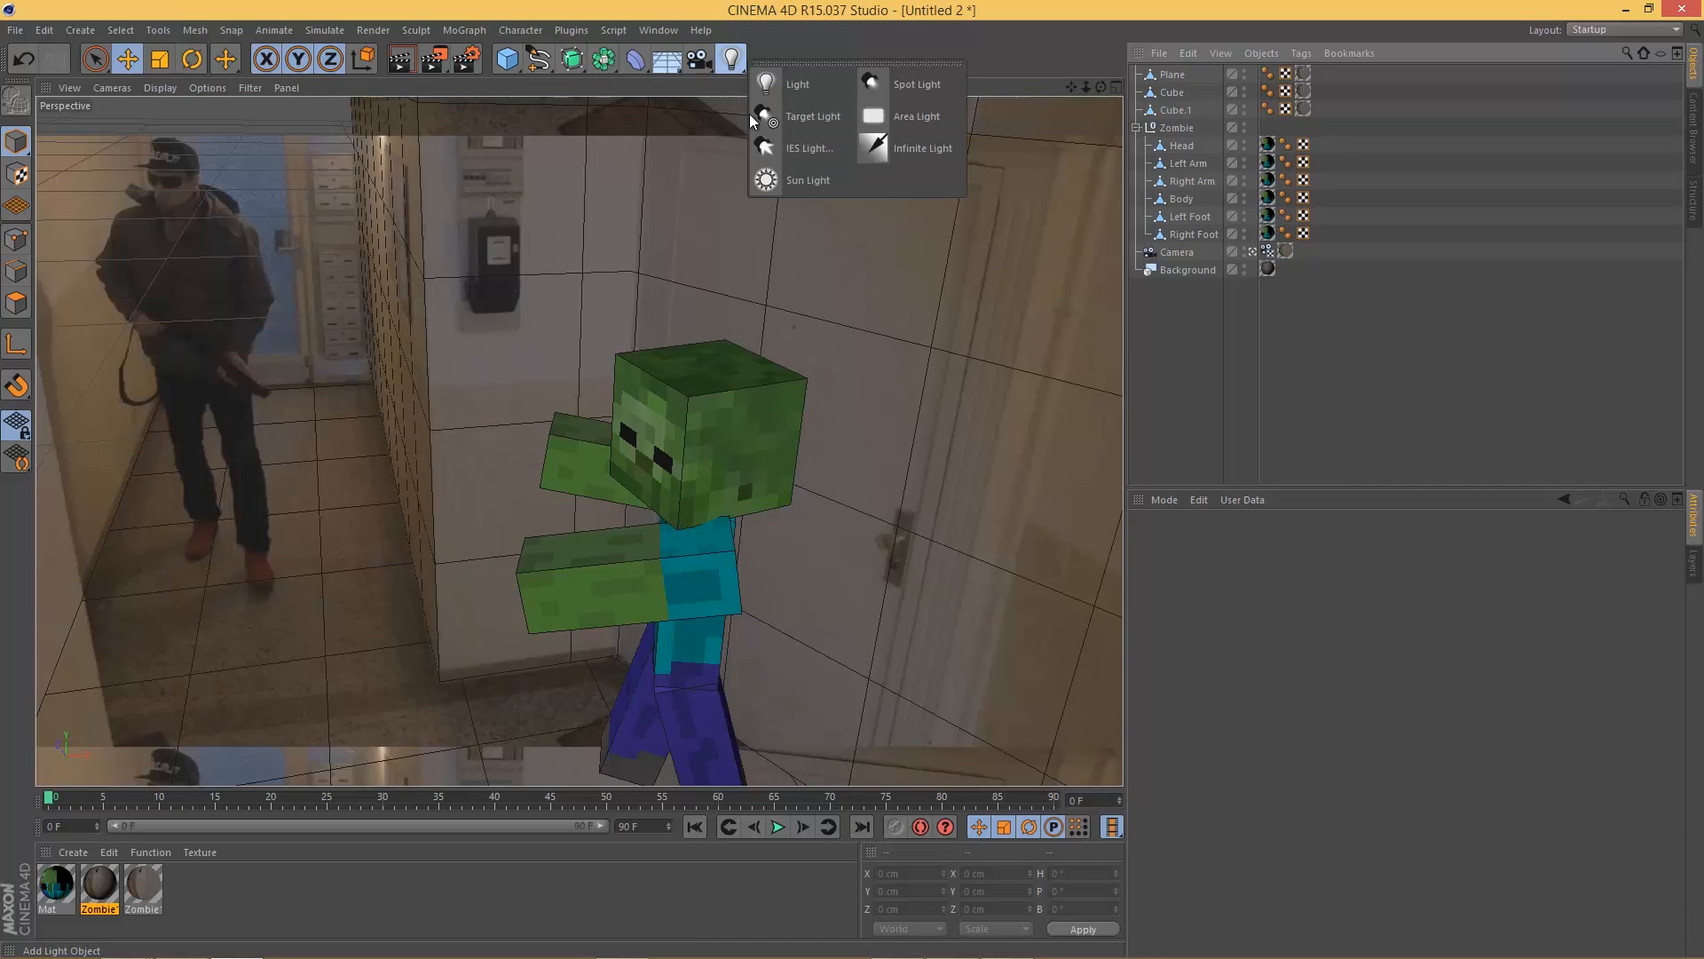
pyautogui.click(925, 112)
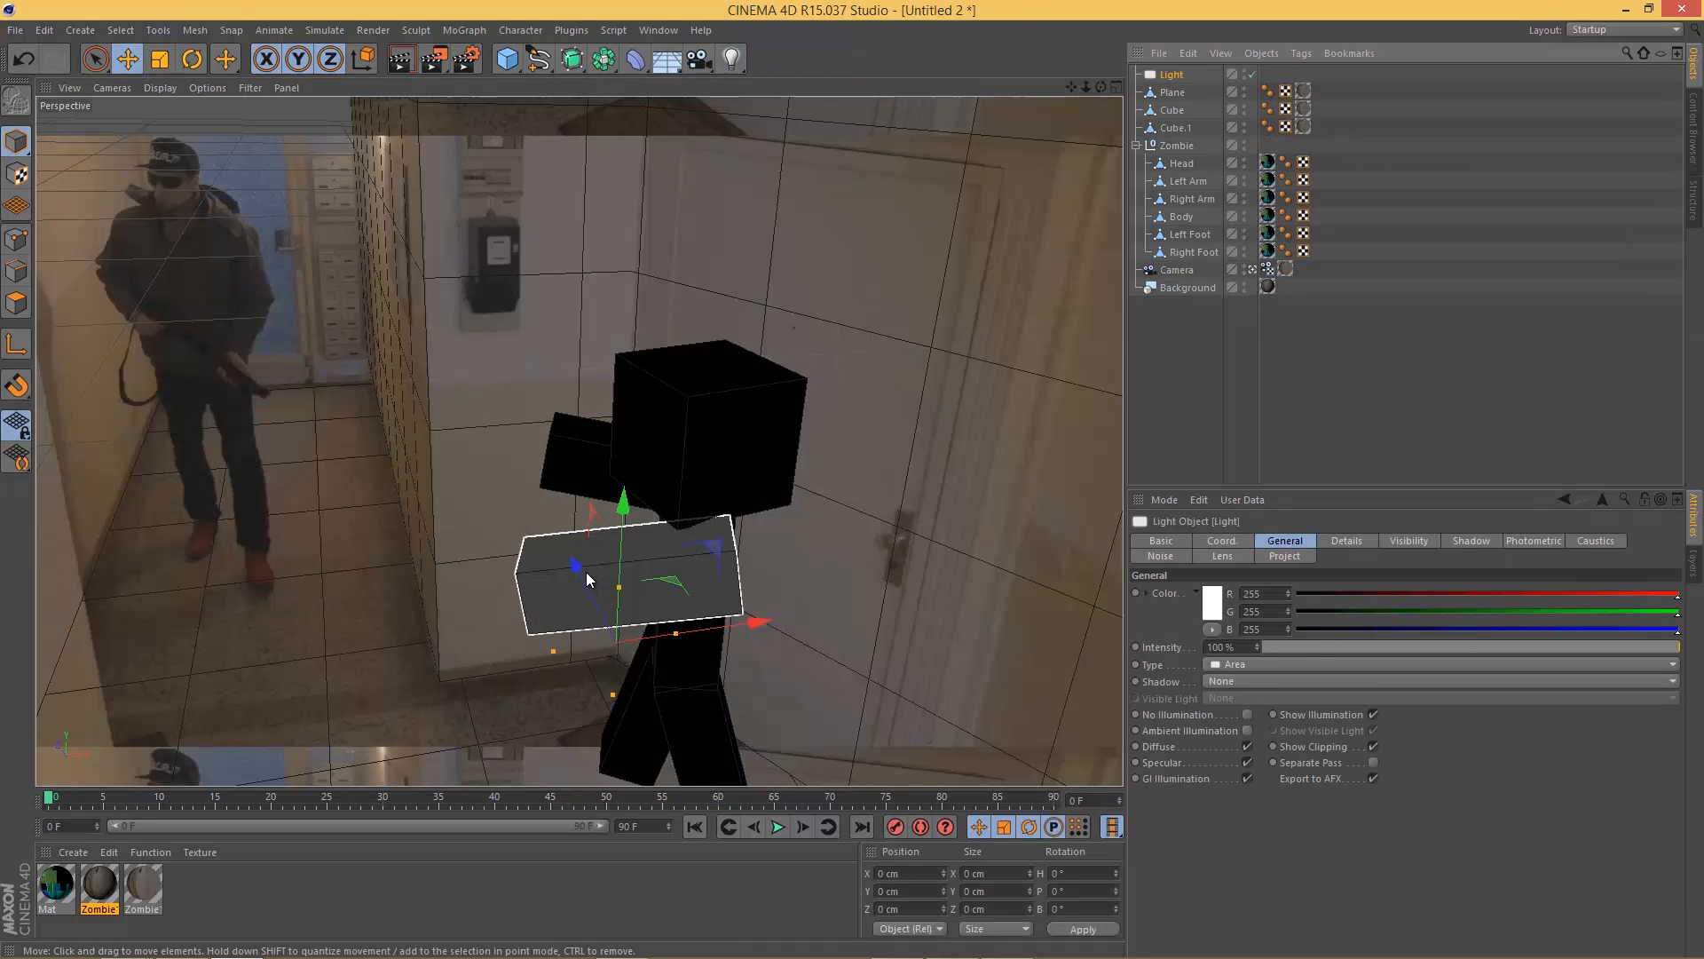
pyautogui.moveTo(575, 566); pyautogui.dragTo(670, 173)
pyautogui.click(1249, 269)
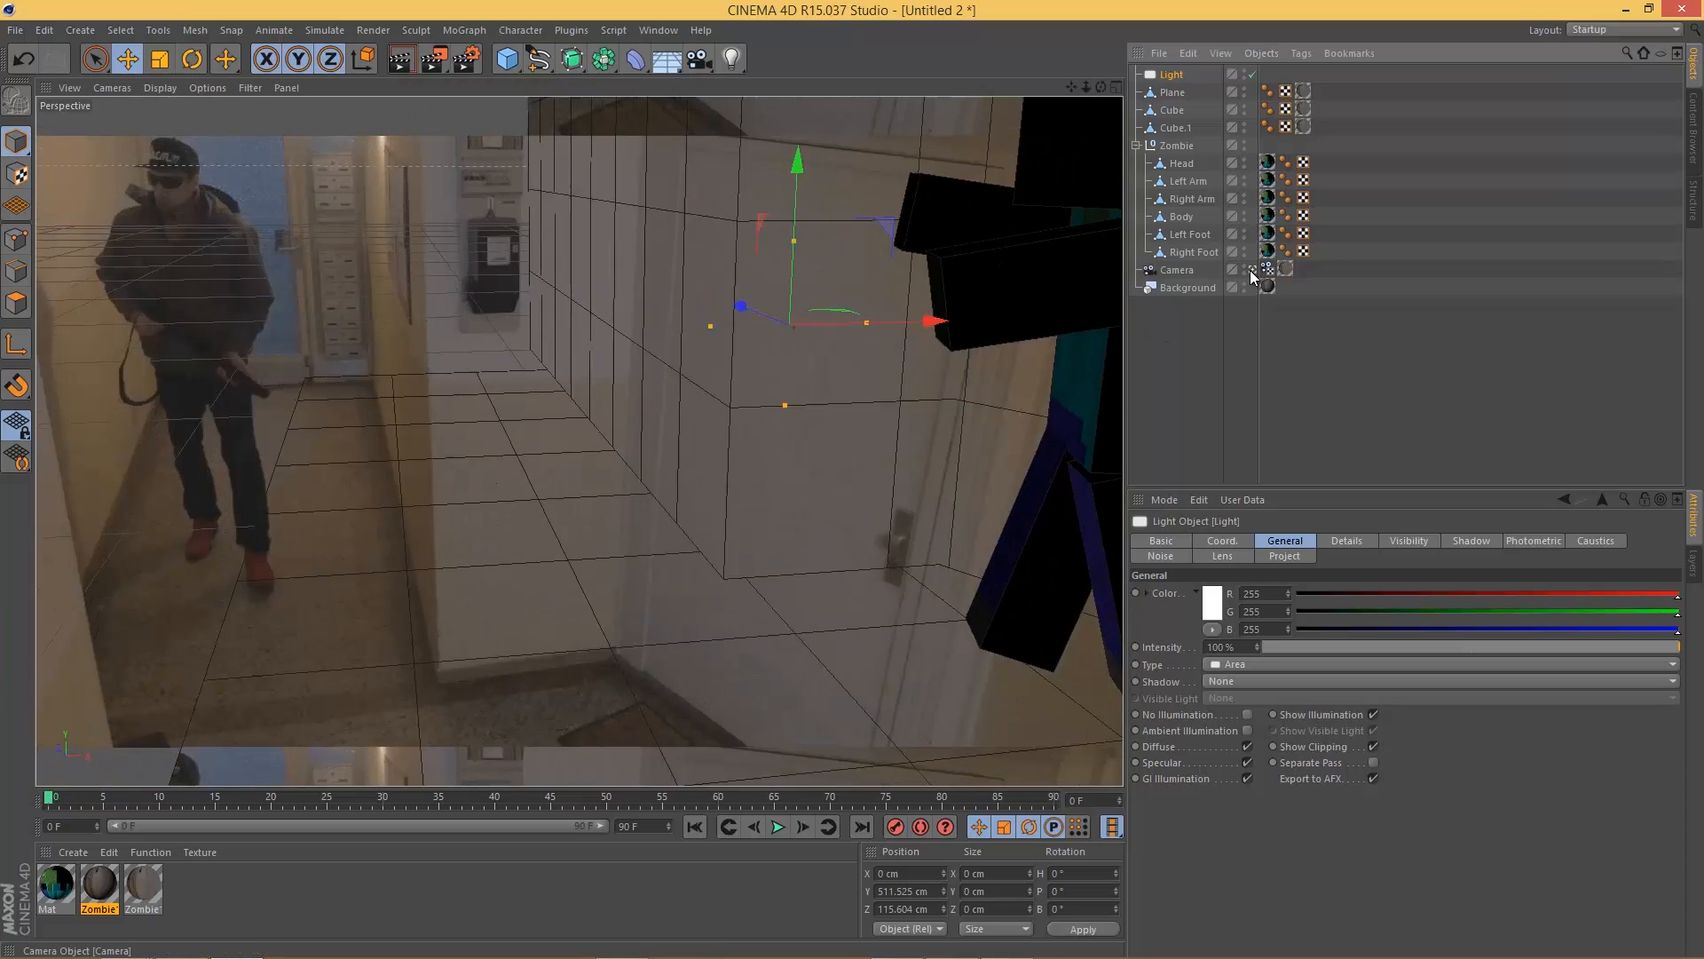
pyautogui.keyDown('alt'); pyautogui.moveTo(932, 568); pyautogui.dragTo(607, 471); pyautogui.keyUp('alt')
pyautogui.moveTo(710, 408); pyautogui.dragTo(932, 409)
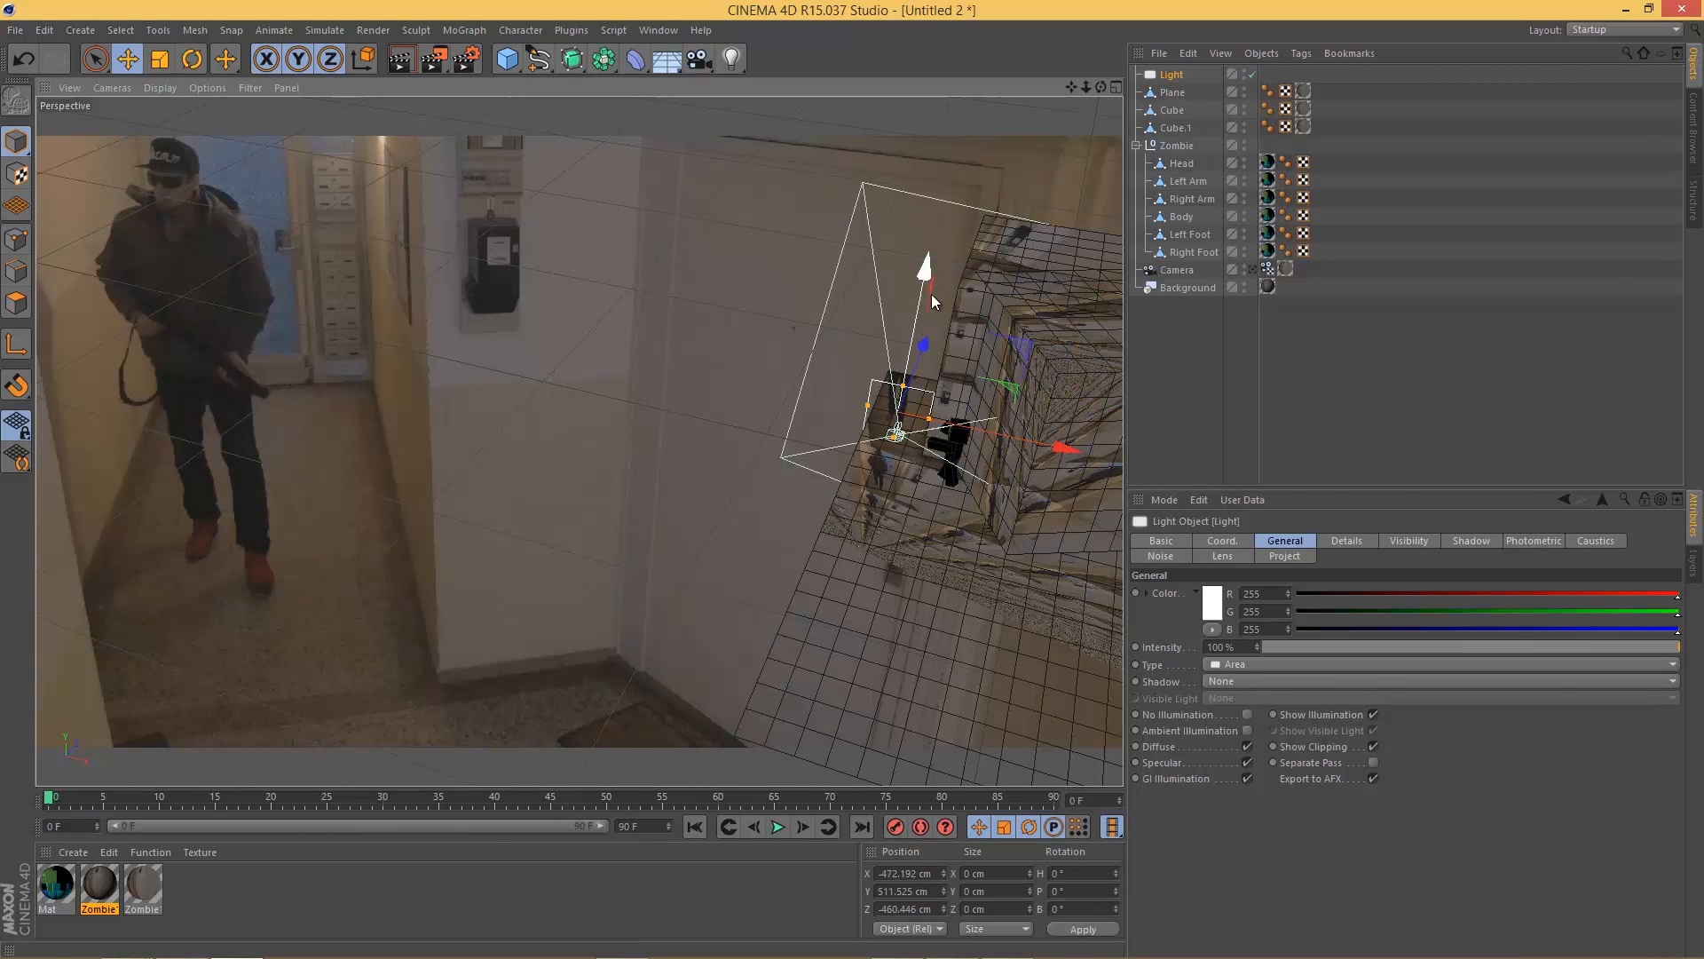
pyautogui.moveTo(930, 298); pyautogui.dragTo(943, 255)
pyautogui.click(1253, 269)
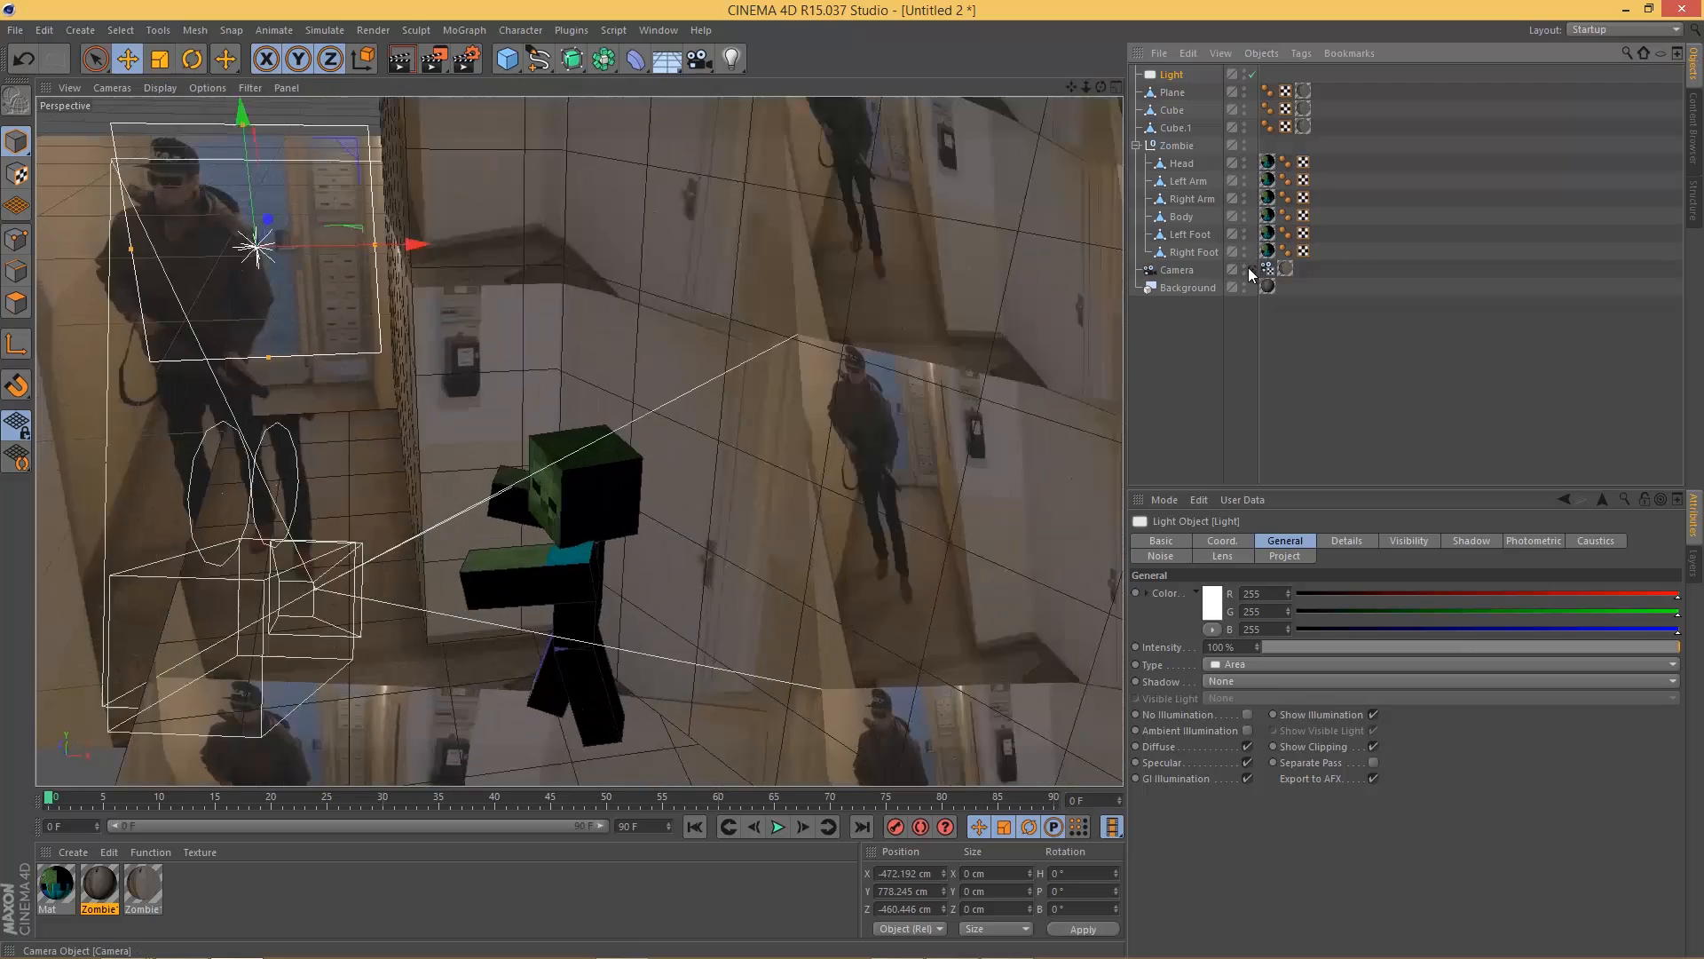
# Step: Lower the area light to about Y 673.7 cm and narrow its emitting area to fit the hallway
pyautogui.moveTo(183, 122); pyautogui.dragTo(279, 256)
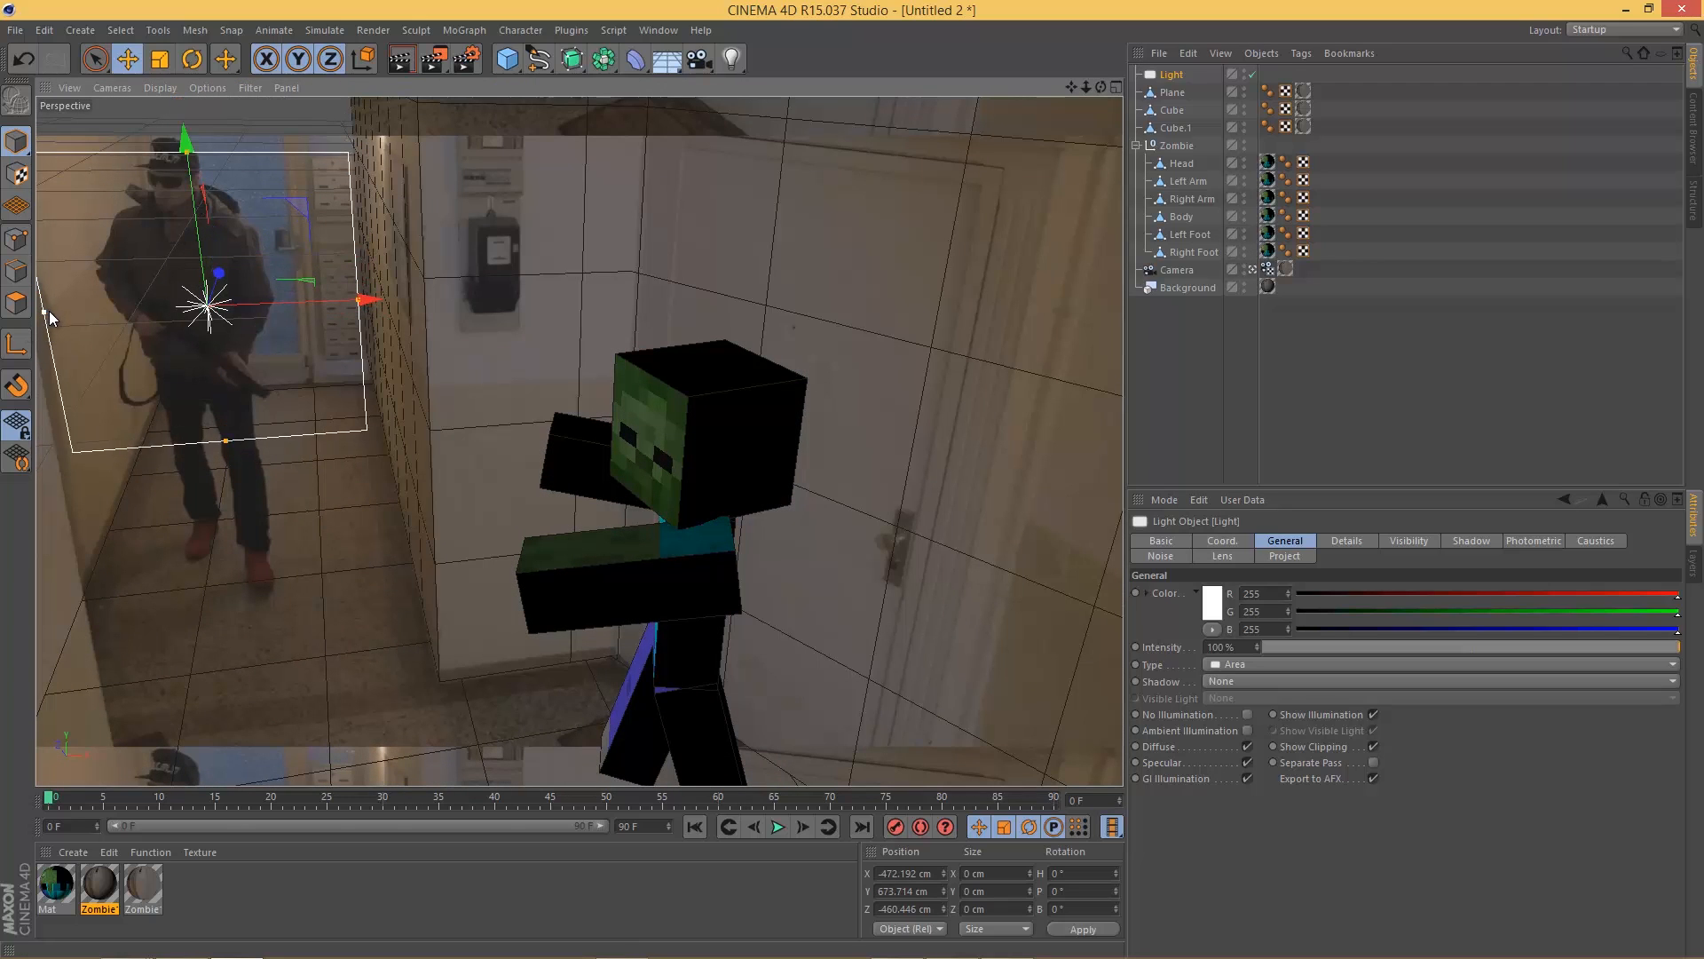
pyautogui.moveTo(50, 310); pyautogui.dragTo(98, 311)
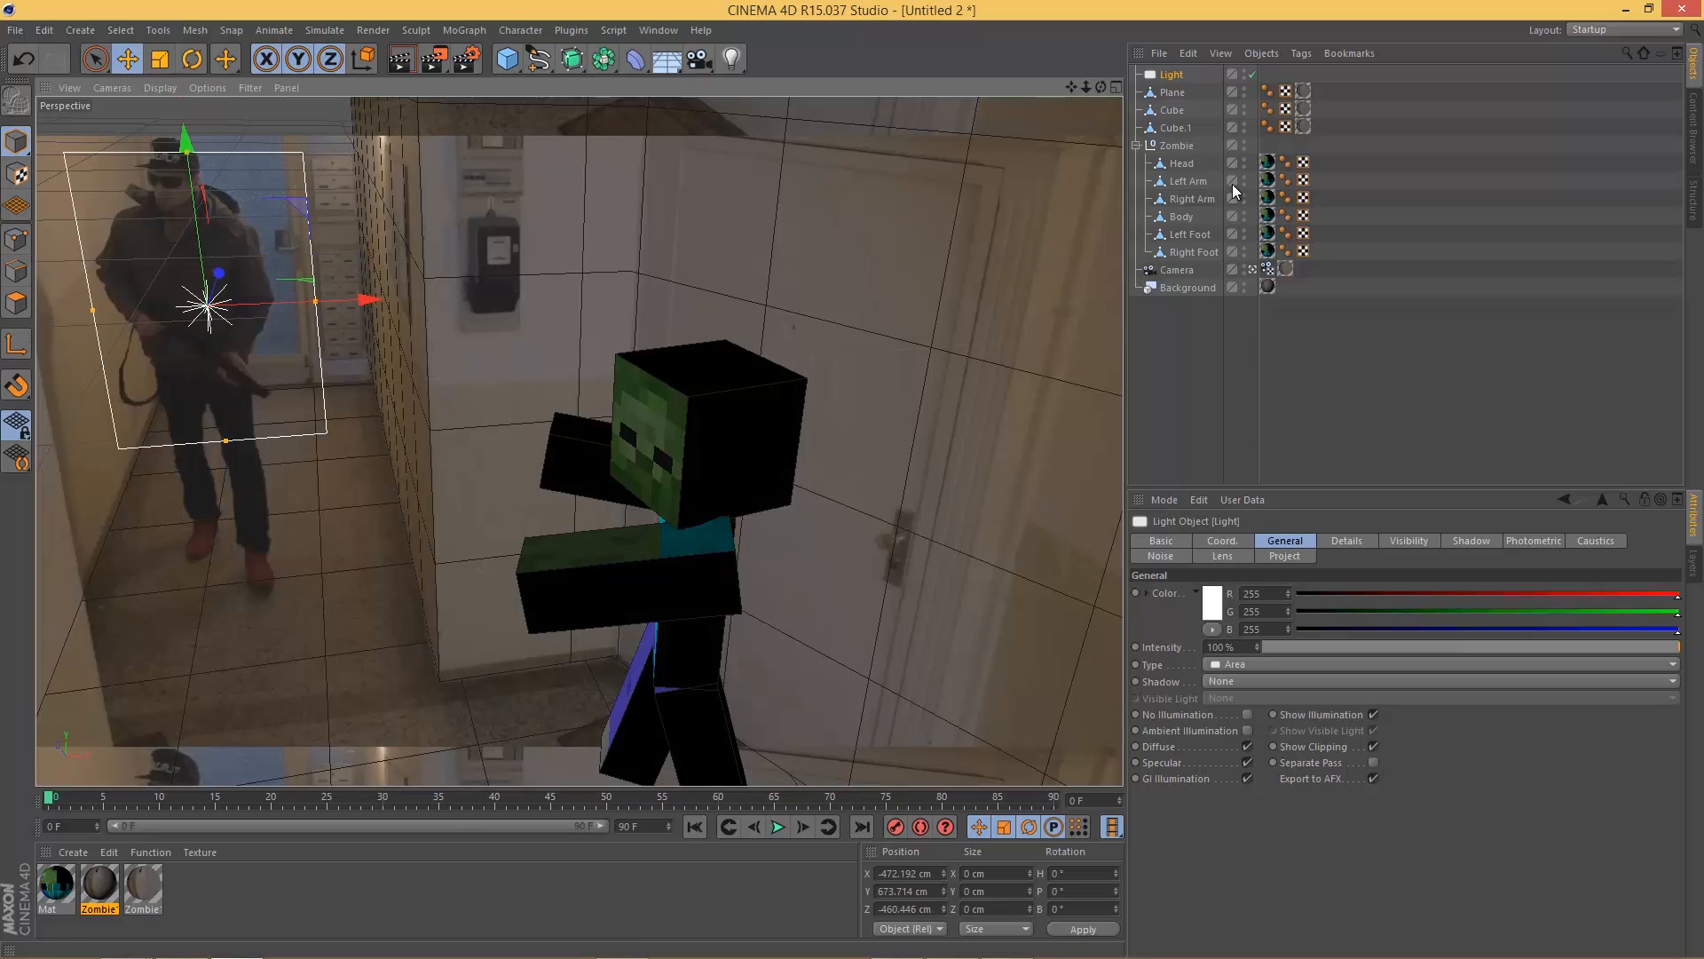
# Step: Tint the area light pale blue with RGB 198, 234, 255 and set its intensity to 120%
pyautogui.click(1211, 601)
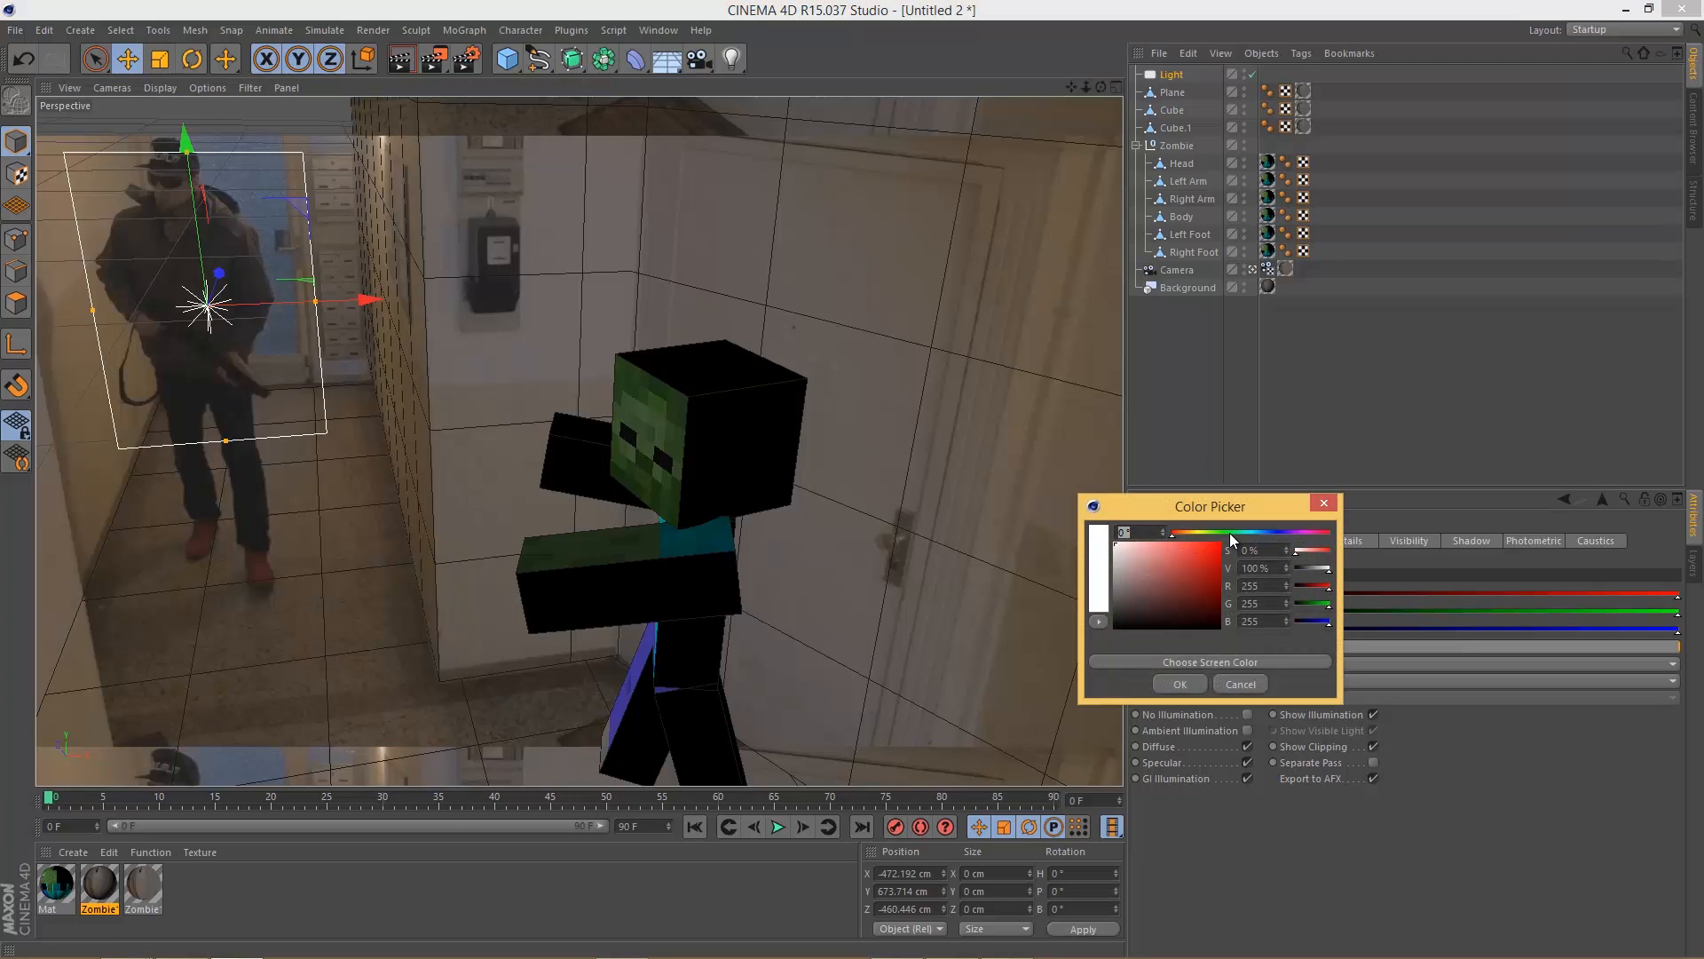
pyautogui.moveTo(1230, 533); pyautogui.dragTo(1260, 538)
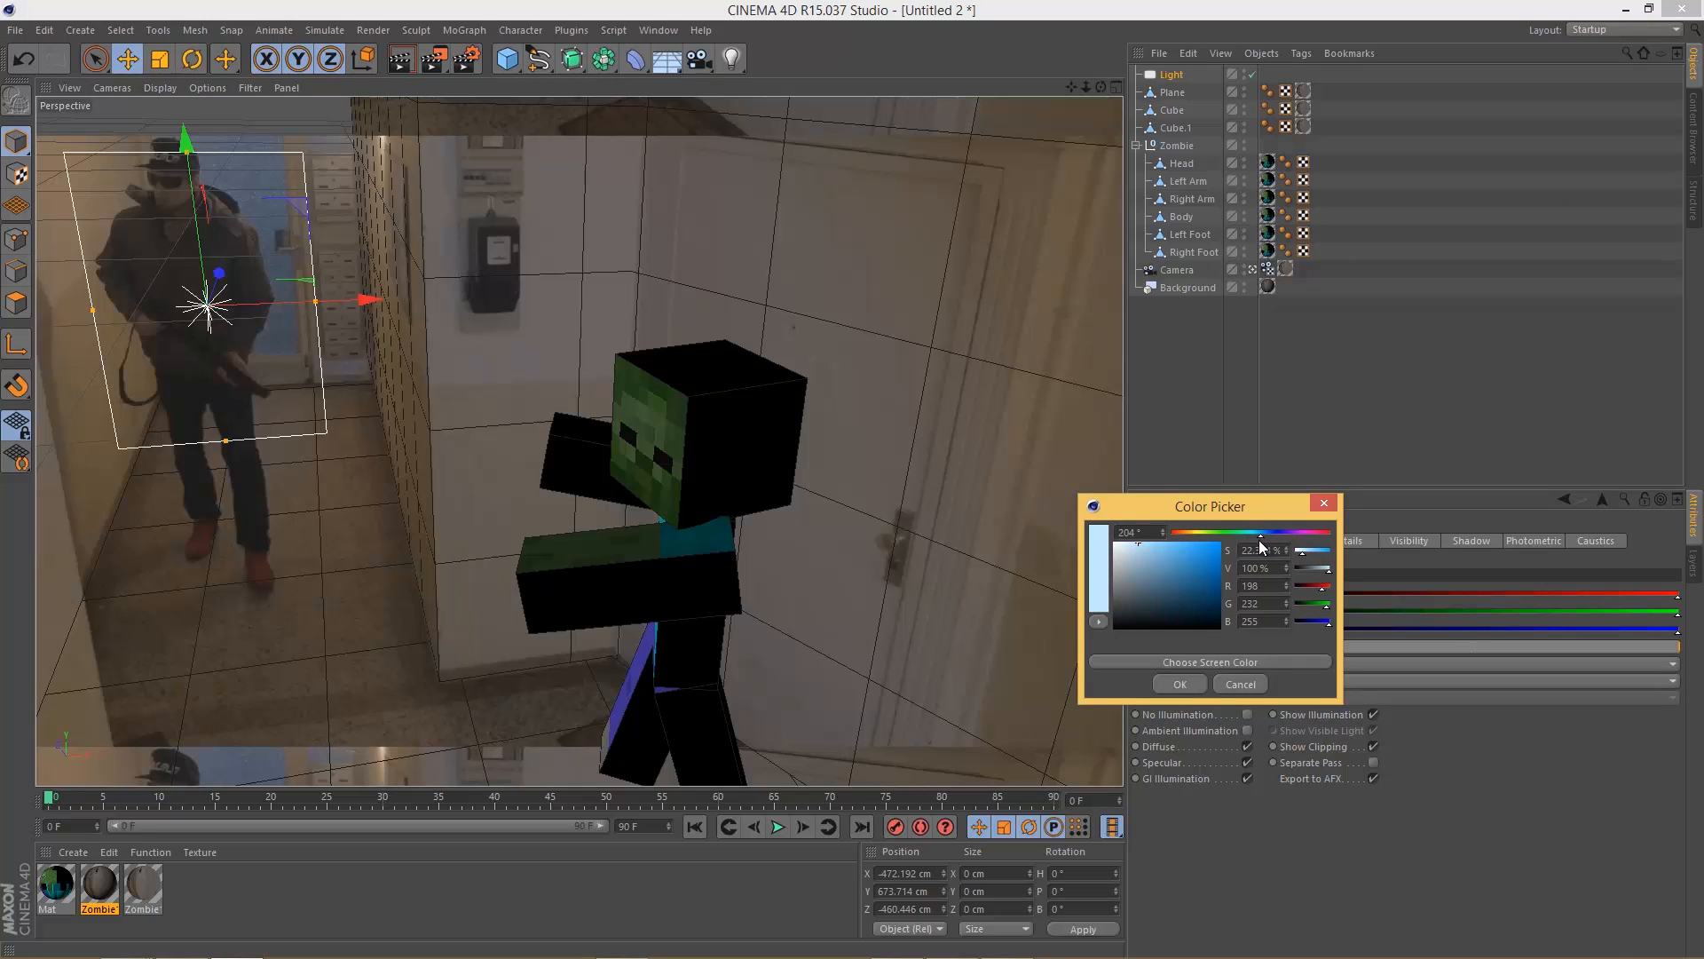
pyautogui.click(1180, 683)
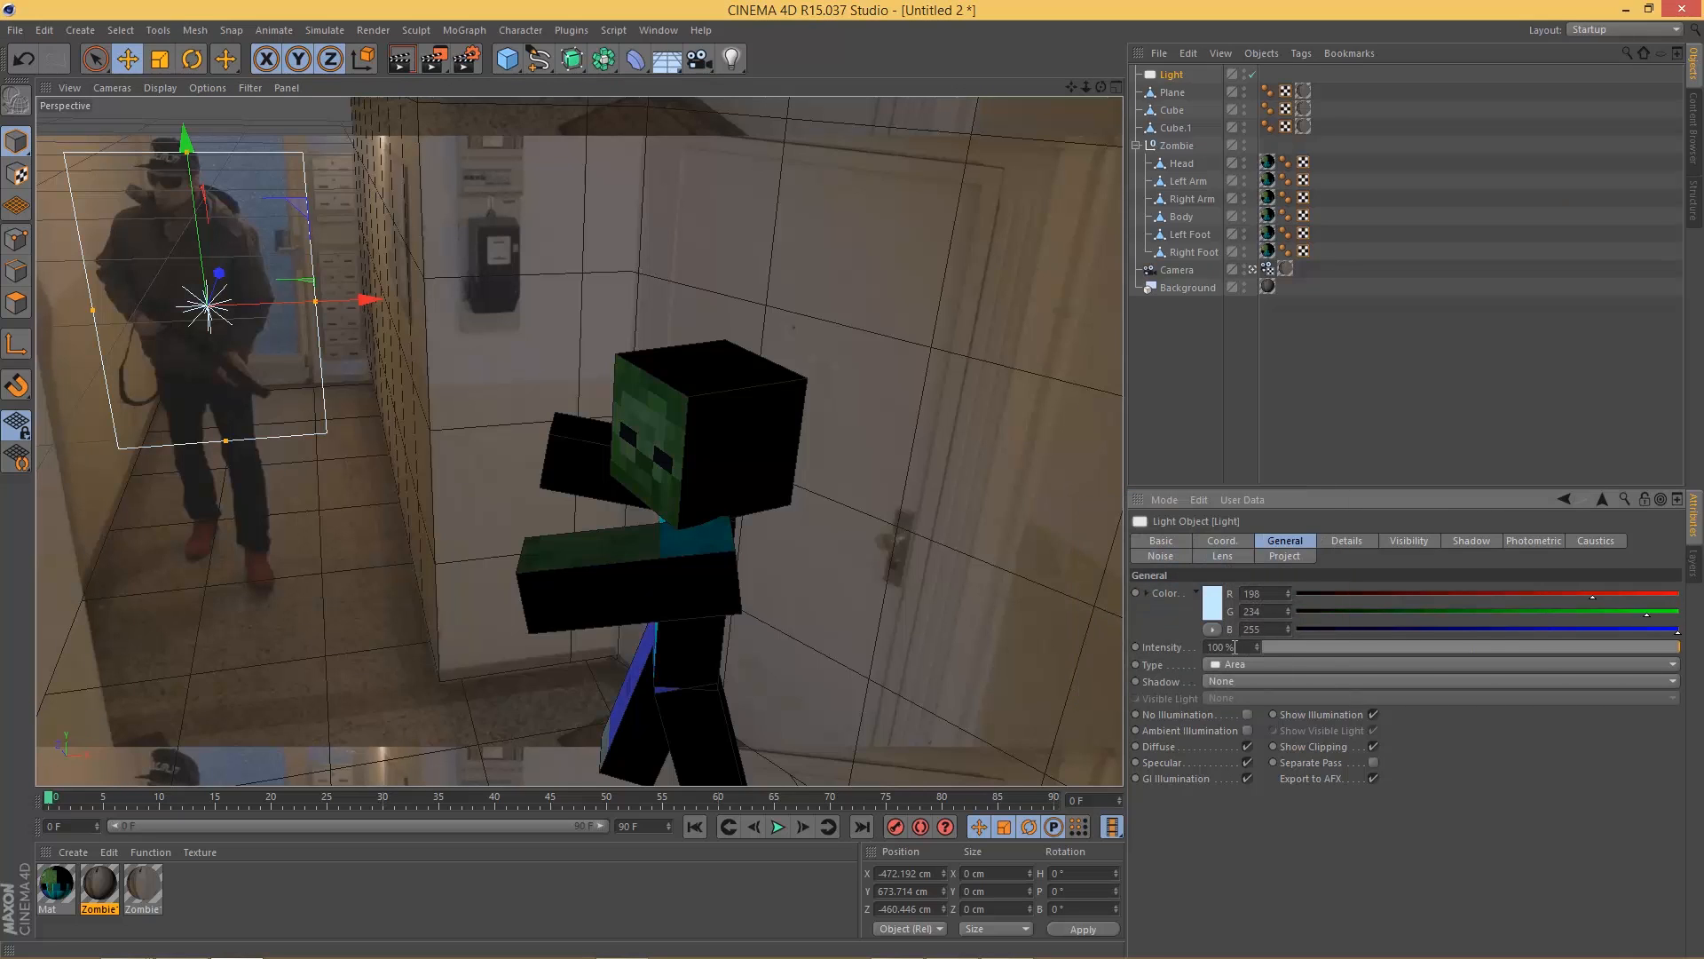
pyautogui.write('120')
pyautogui.press('Return')
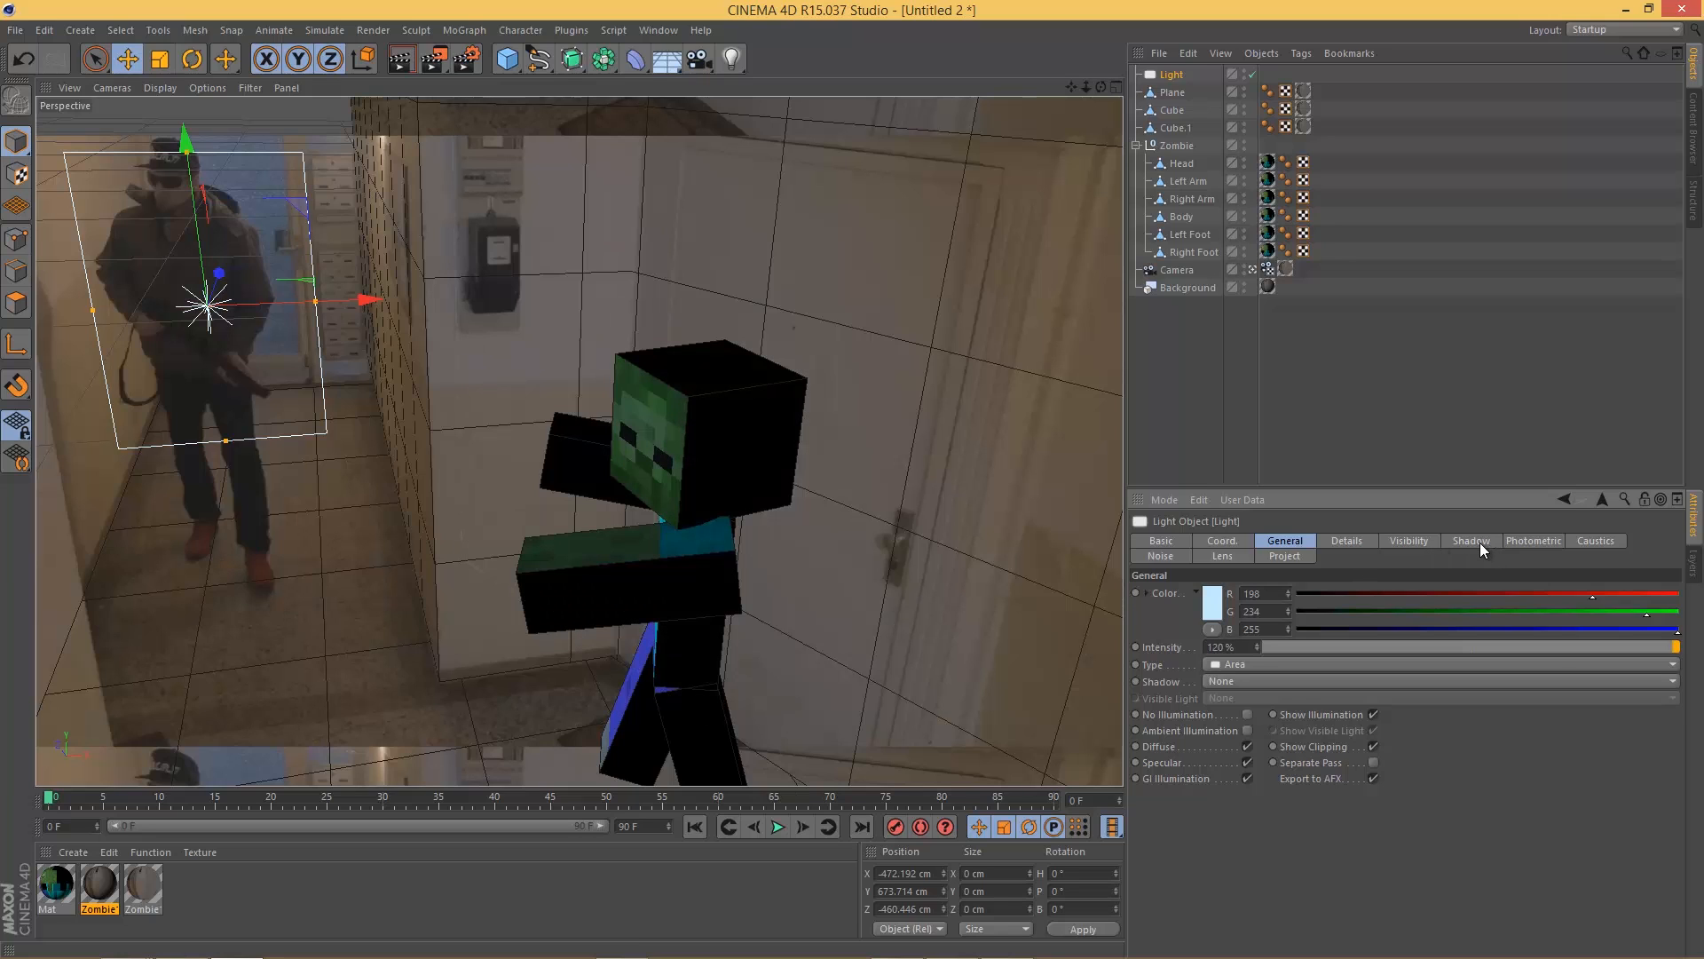
# Step: Give the area light Shadow Maps (Soft) shadows and render a preview of the view
pyautogui.click(1475, 540)
pyautogui.click(1278, 629)
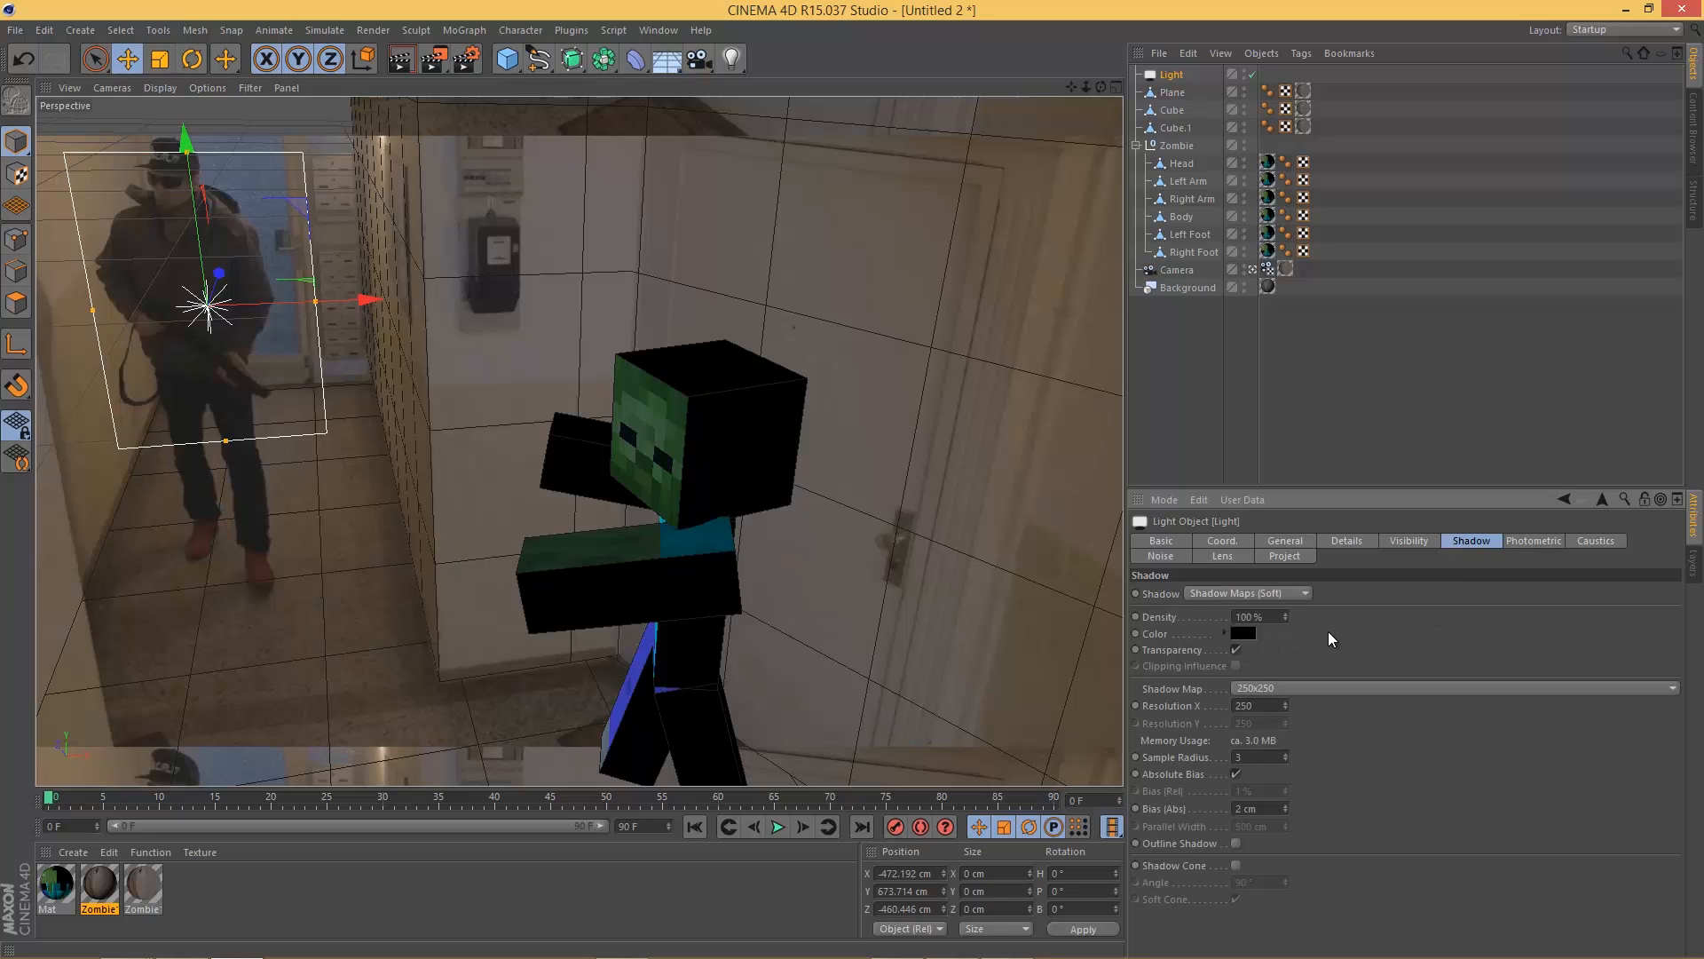
pyautogui.click(401, 62)
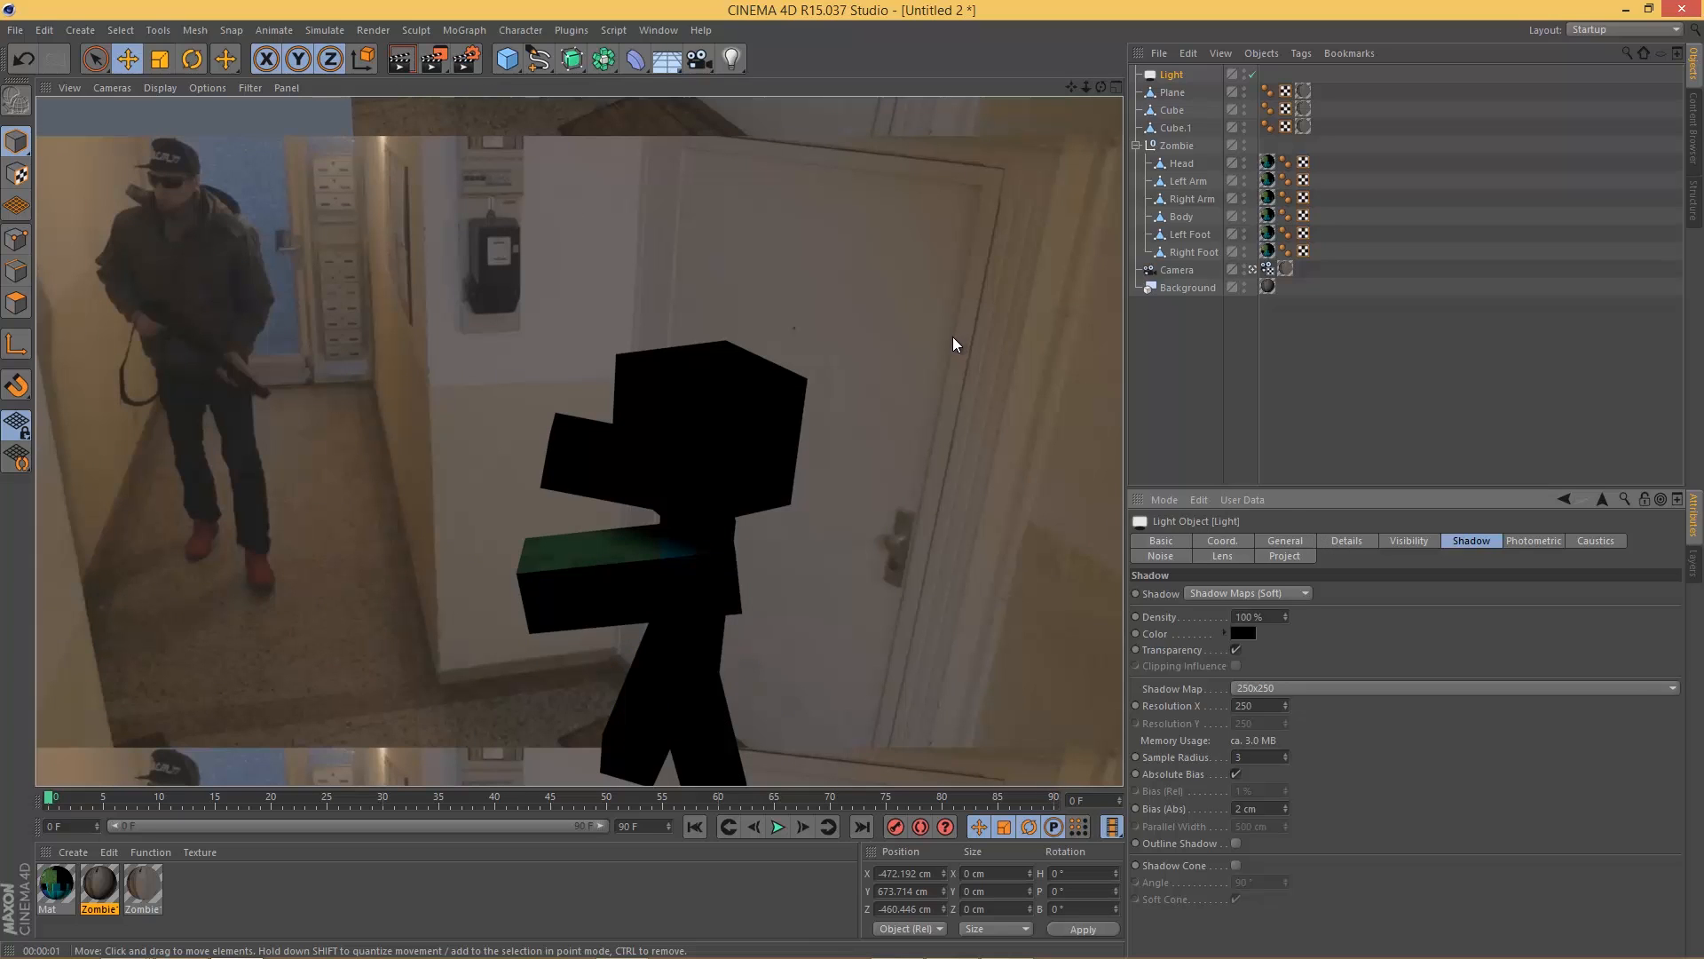
# Step: Duplicate the area light, pitch the copy 90°, and move it to about Y 823.1 cm, Z -825.3 cm above the zombie
pyautogui.click(1248, 392)
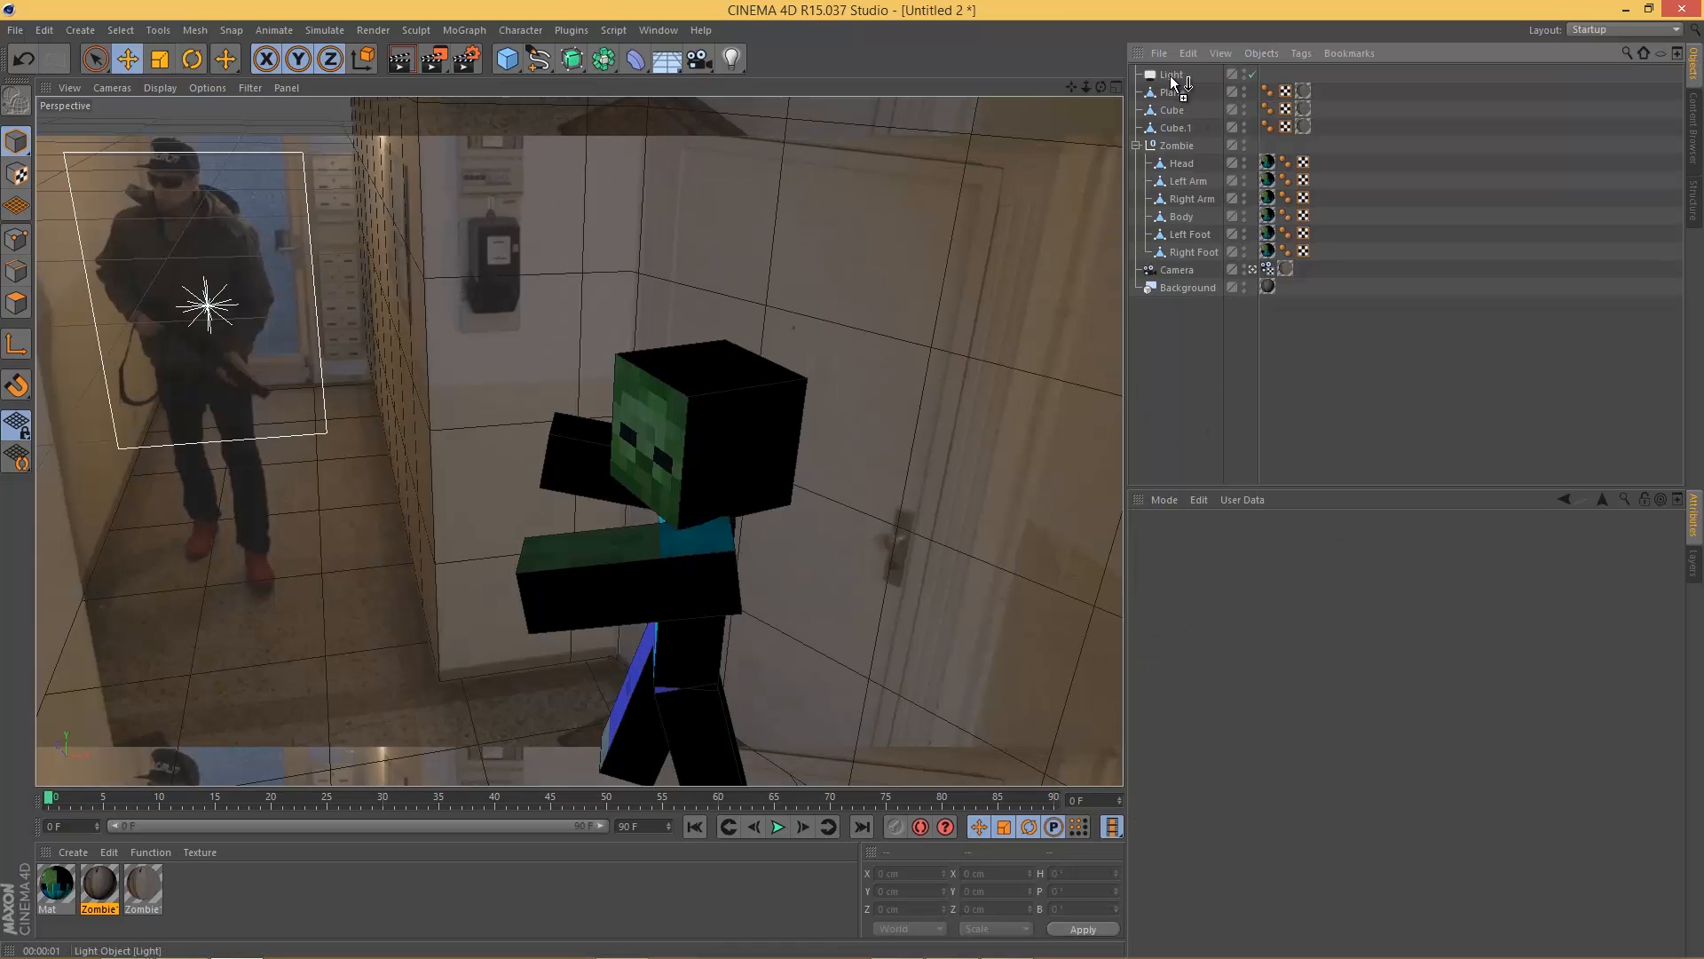
pyautogui.keyDown('ctrl'); pyautogui.moveTo(1171, 76); pyautogui.dragTo(1170, 86); pyautogui.keyUp('ctrl')
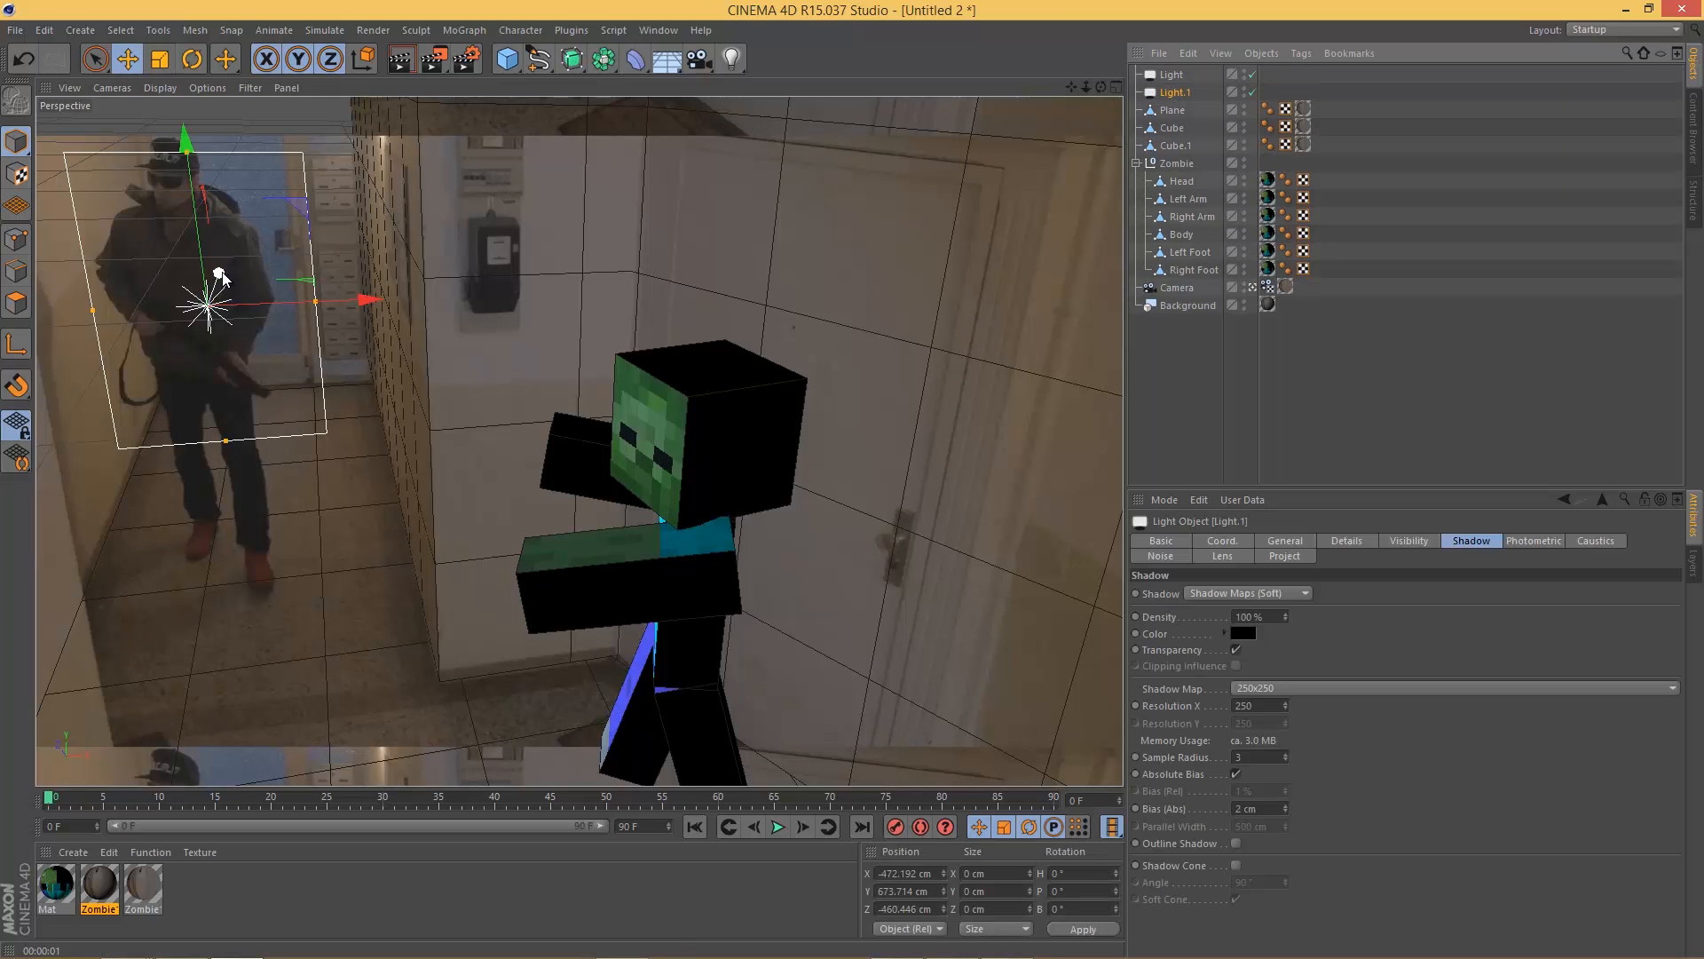
pyautogui.moveTo(219, 275); pyautogui.dragTo(169, 696)
pyautogui.press('r')
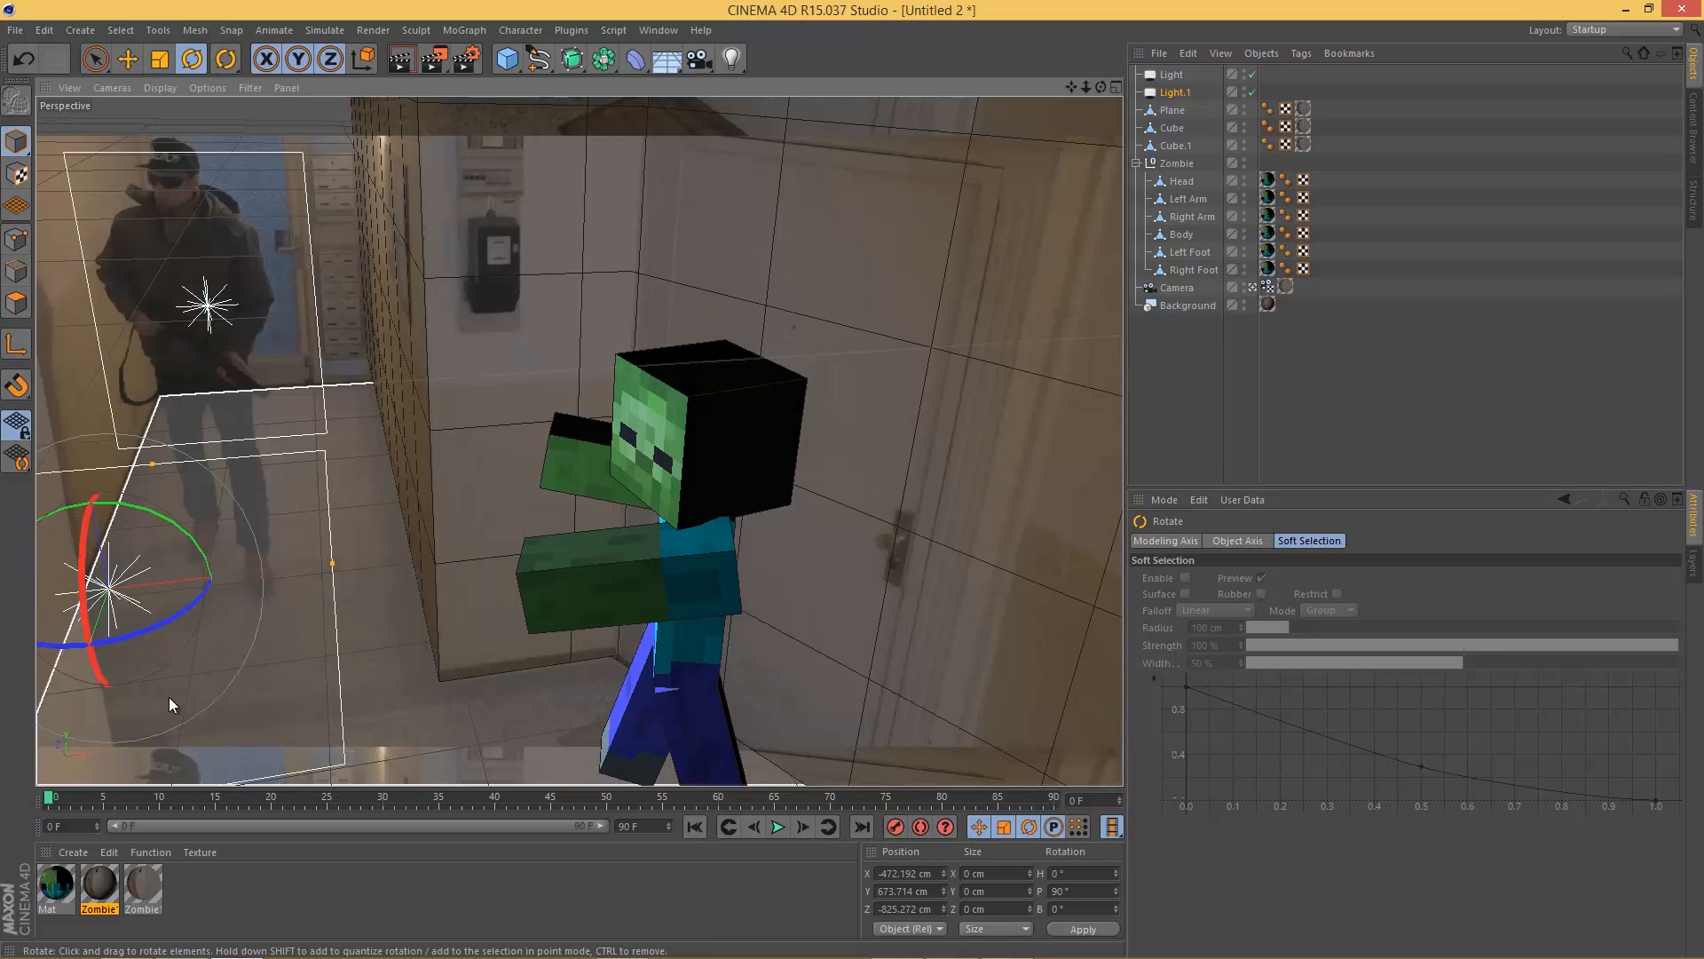
pyautogui.press('e')
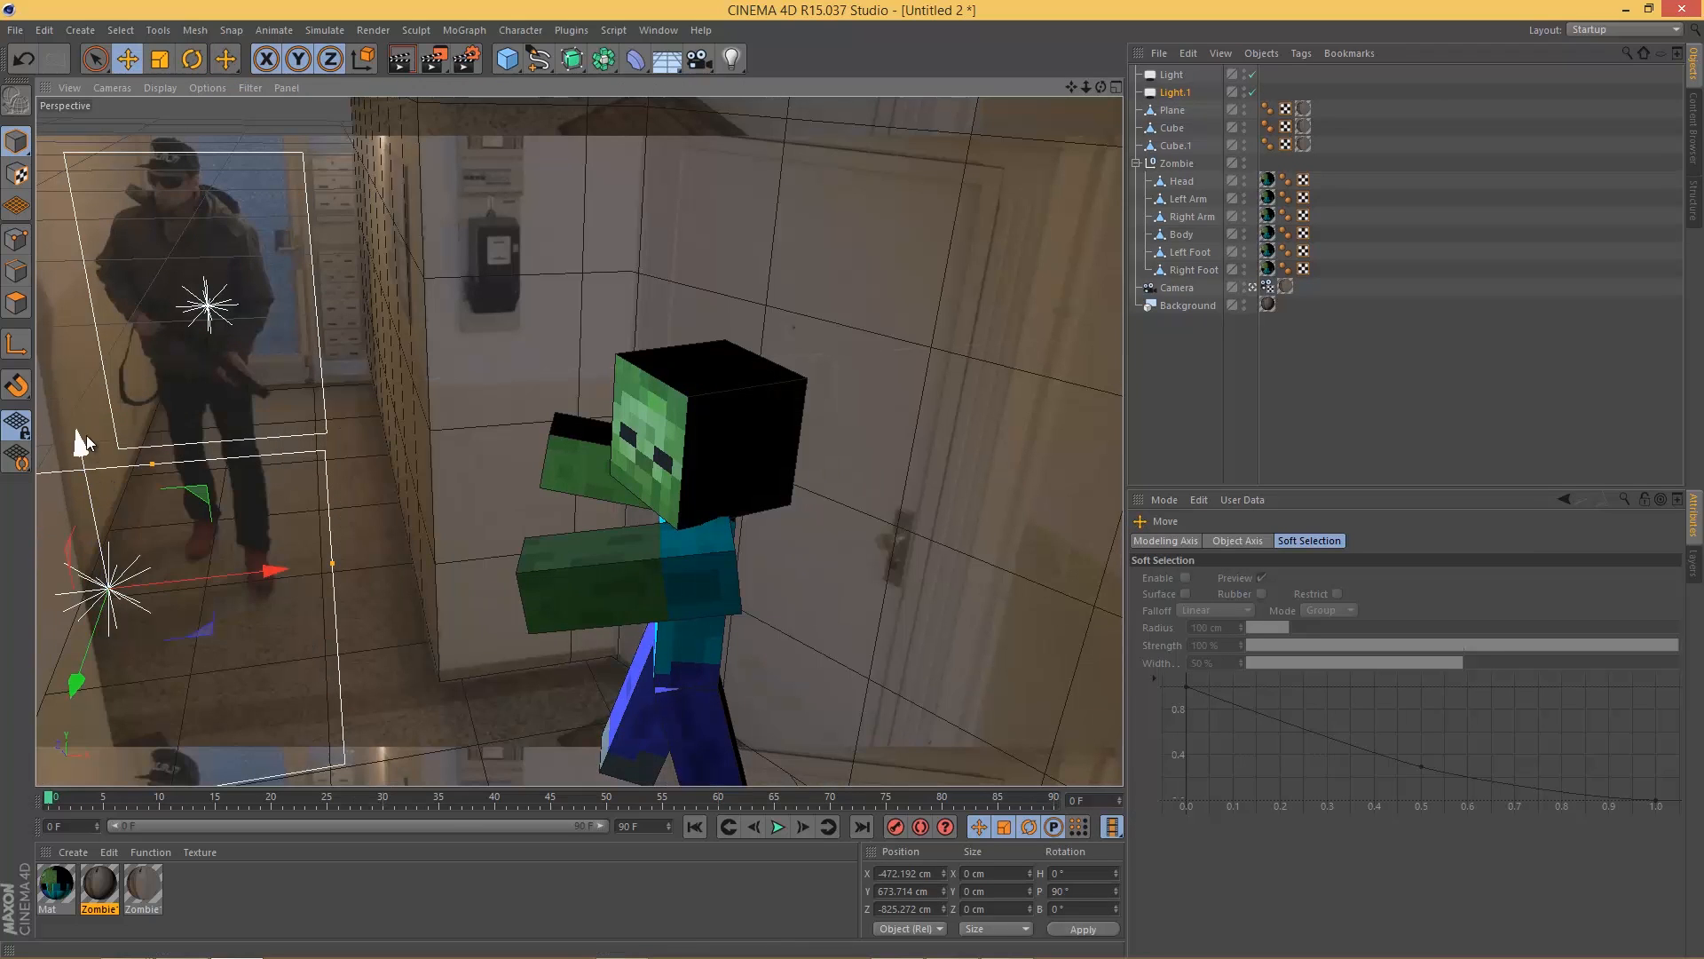
pyautogui.moveTo(91, 445); pyautogui.dragTo(105, 517)
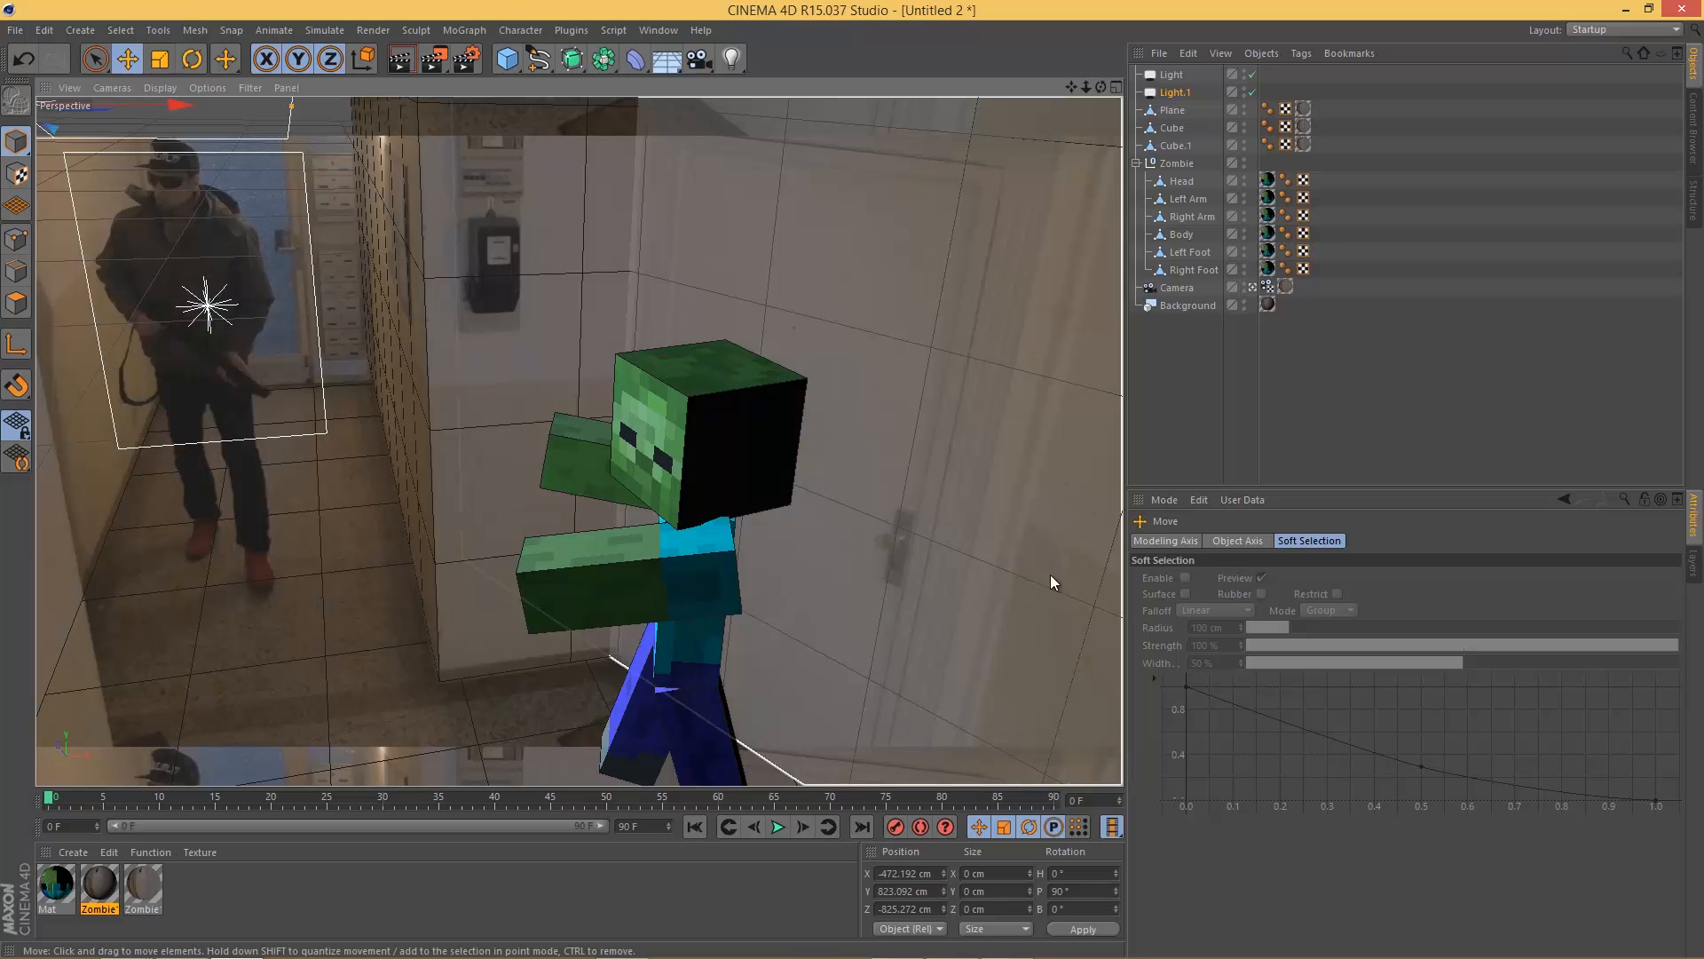
# Step: Tint the duplicated light warm cream with RGB 255, 243, 198 and render a preview of the view
pyautogui.click(1179, 93)
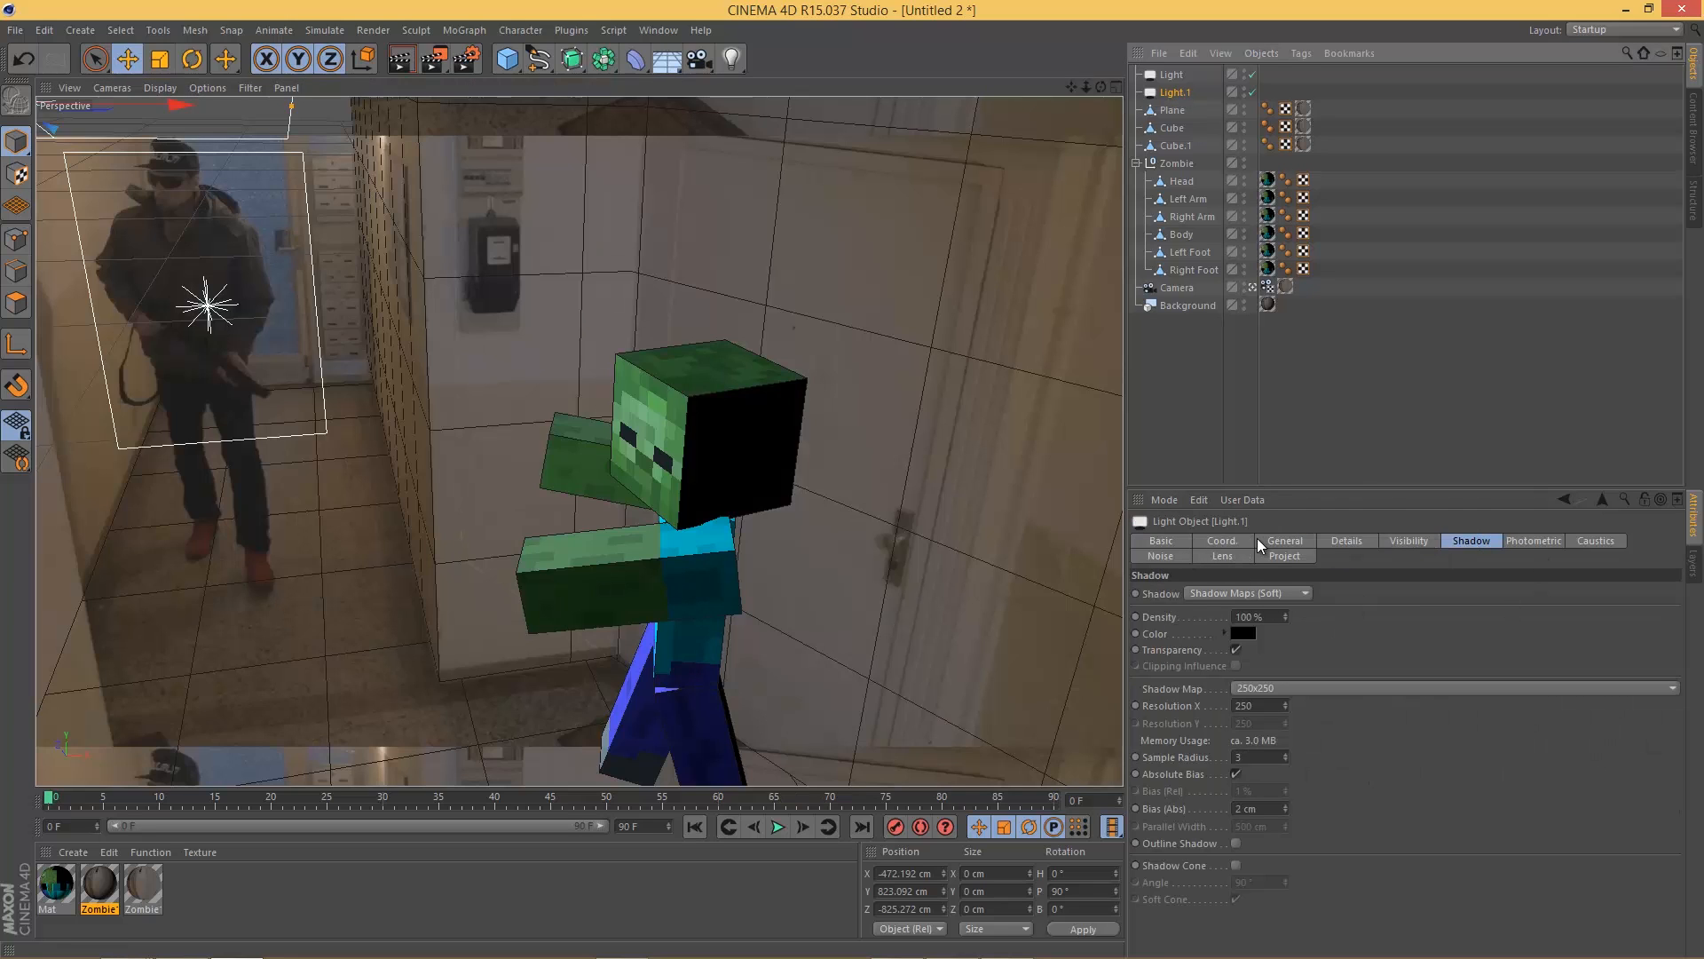
pyautogui.click(1284, 543)
pyautogui.click(1218, 605)
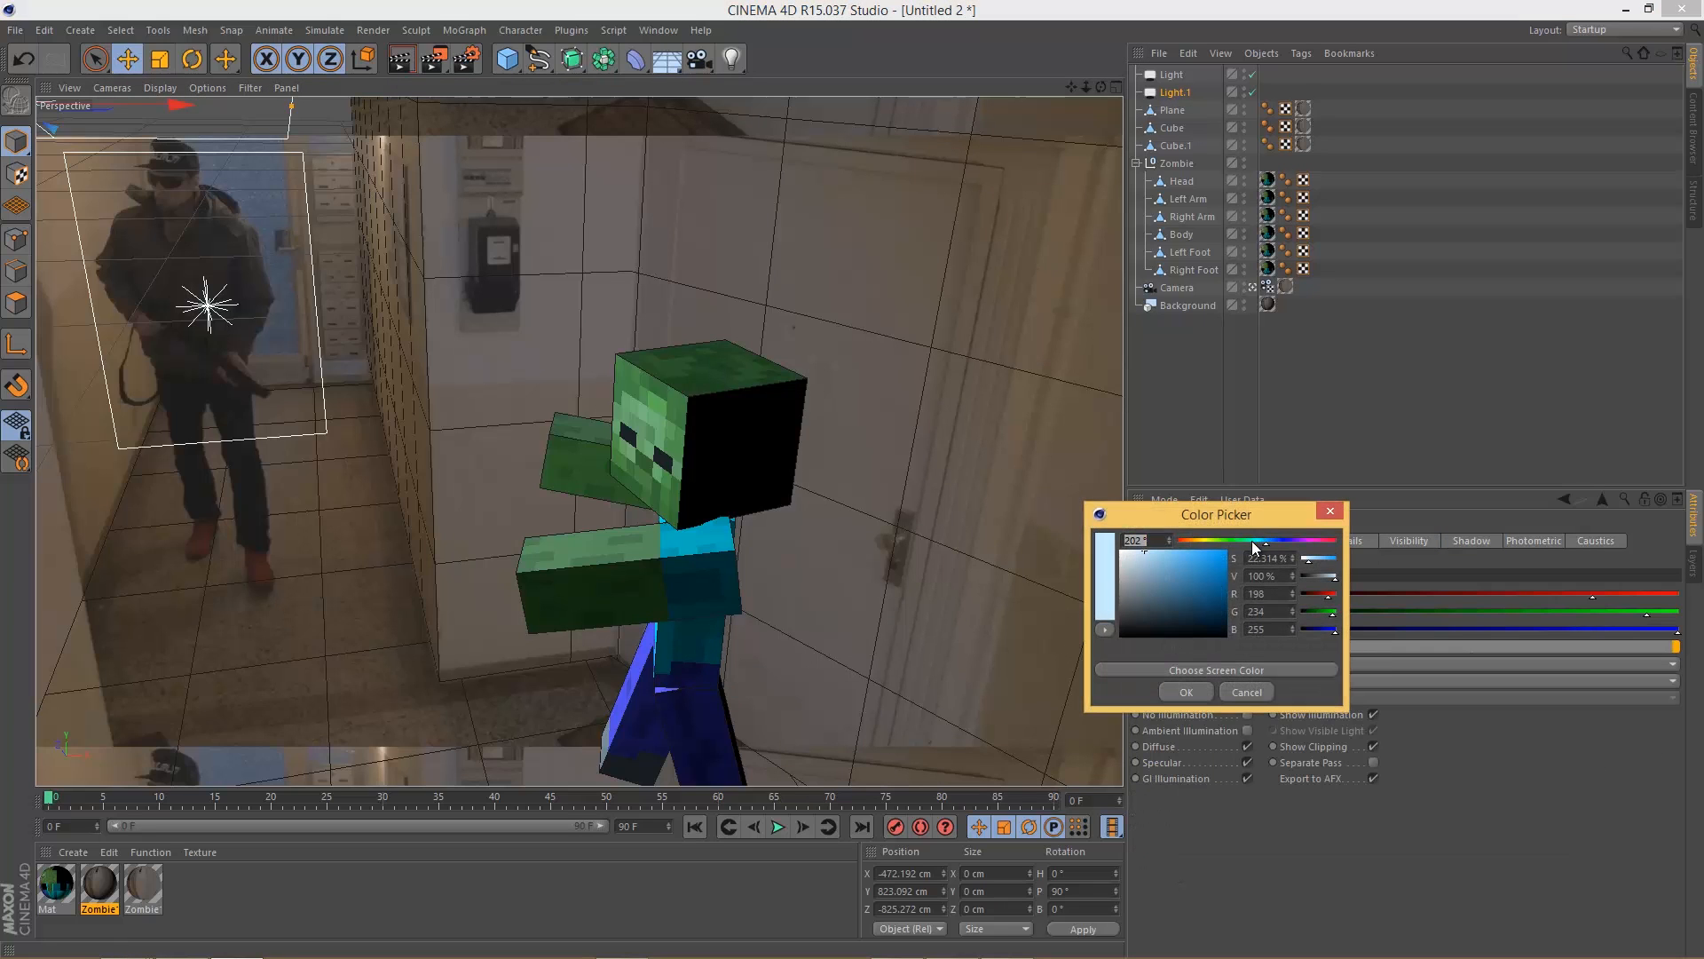
pyautogui.moveTo(1254, 547); pyautogui.dragTo(1200, 544)
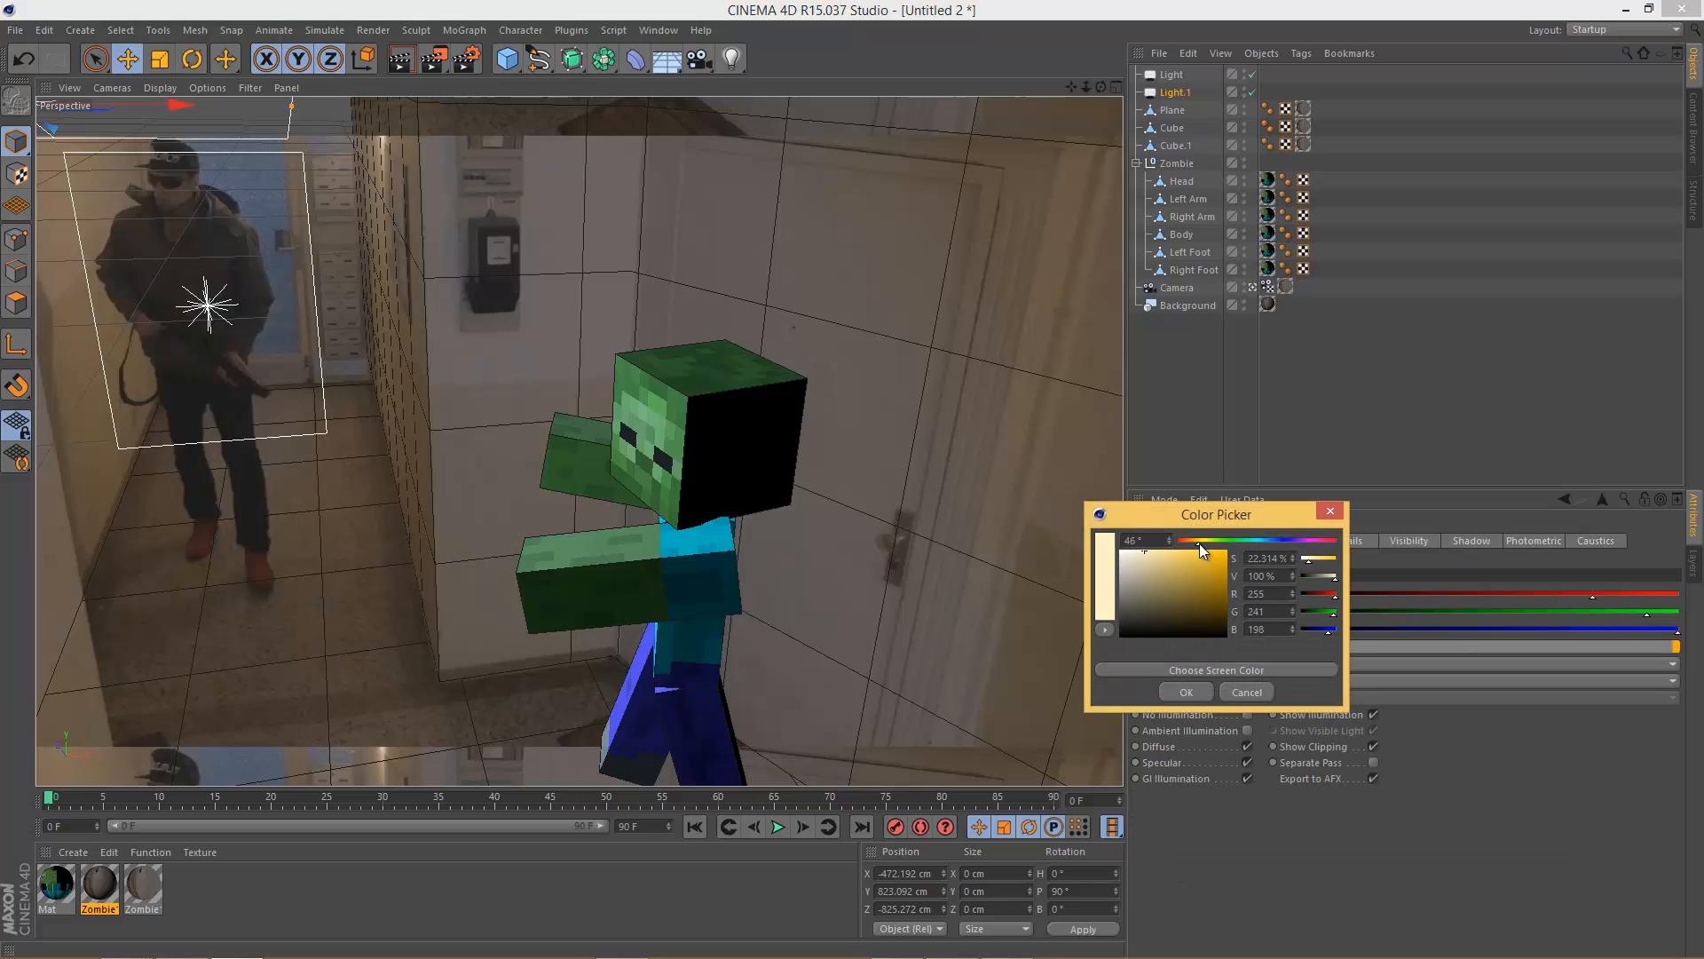
pyautogui.click(1189, 690)
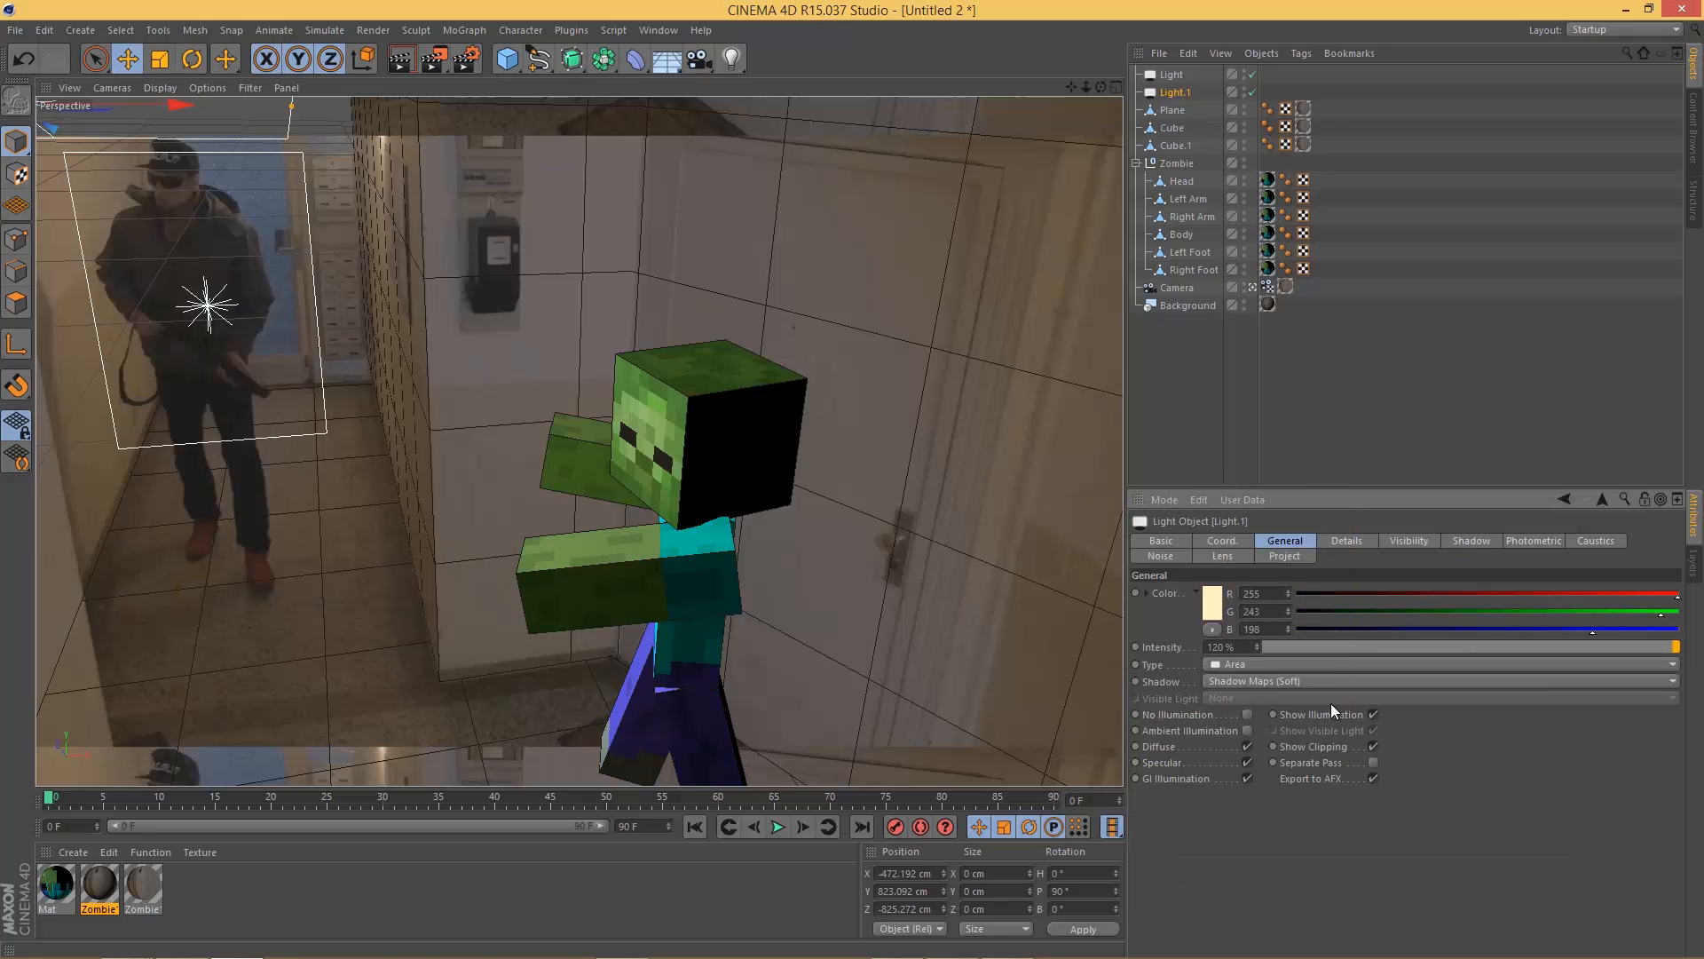
pyautogui.click(399, 60)
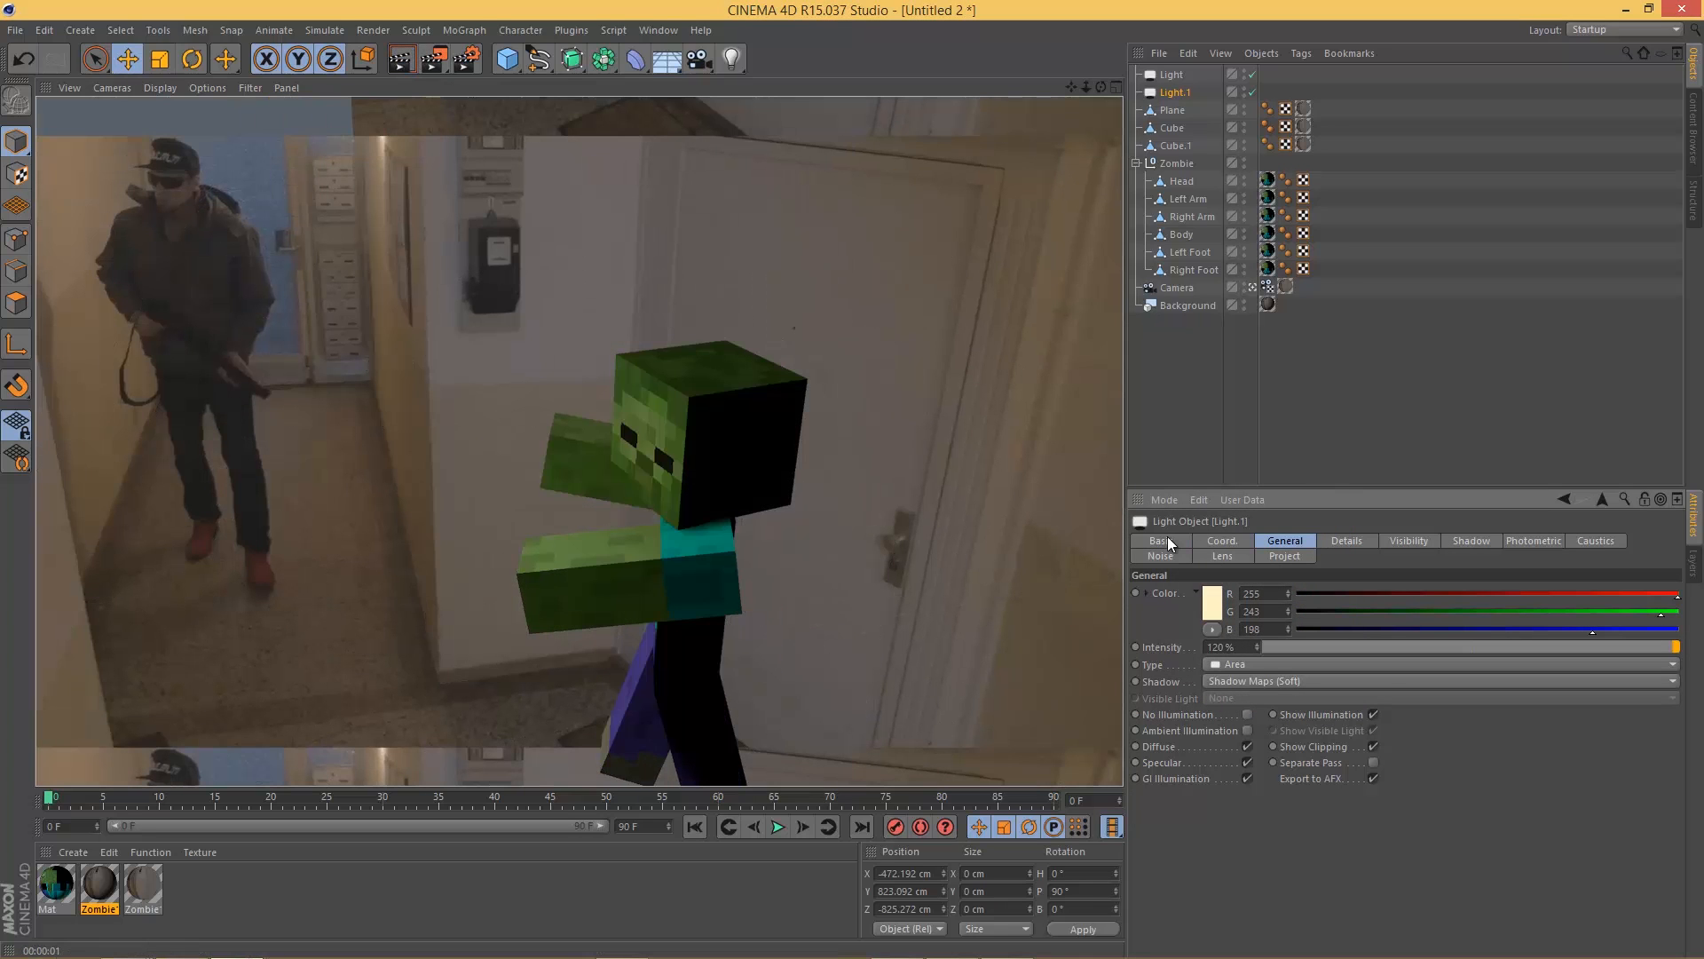
# Step: Move the warm light to about Z -914.9 cm from outside the calibrated camera, and render a preview through that camera
pyautogui.click(1174, 73)
pyautogui.click(1176, 92)
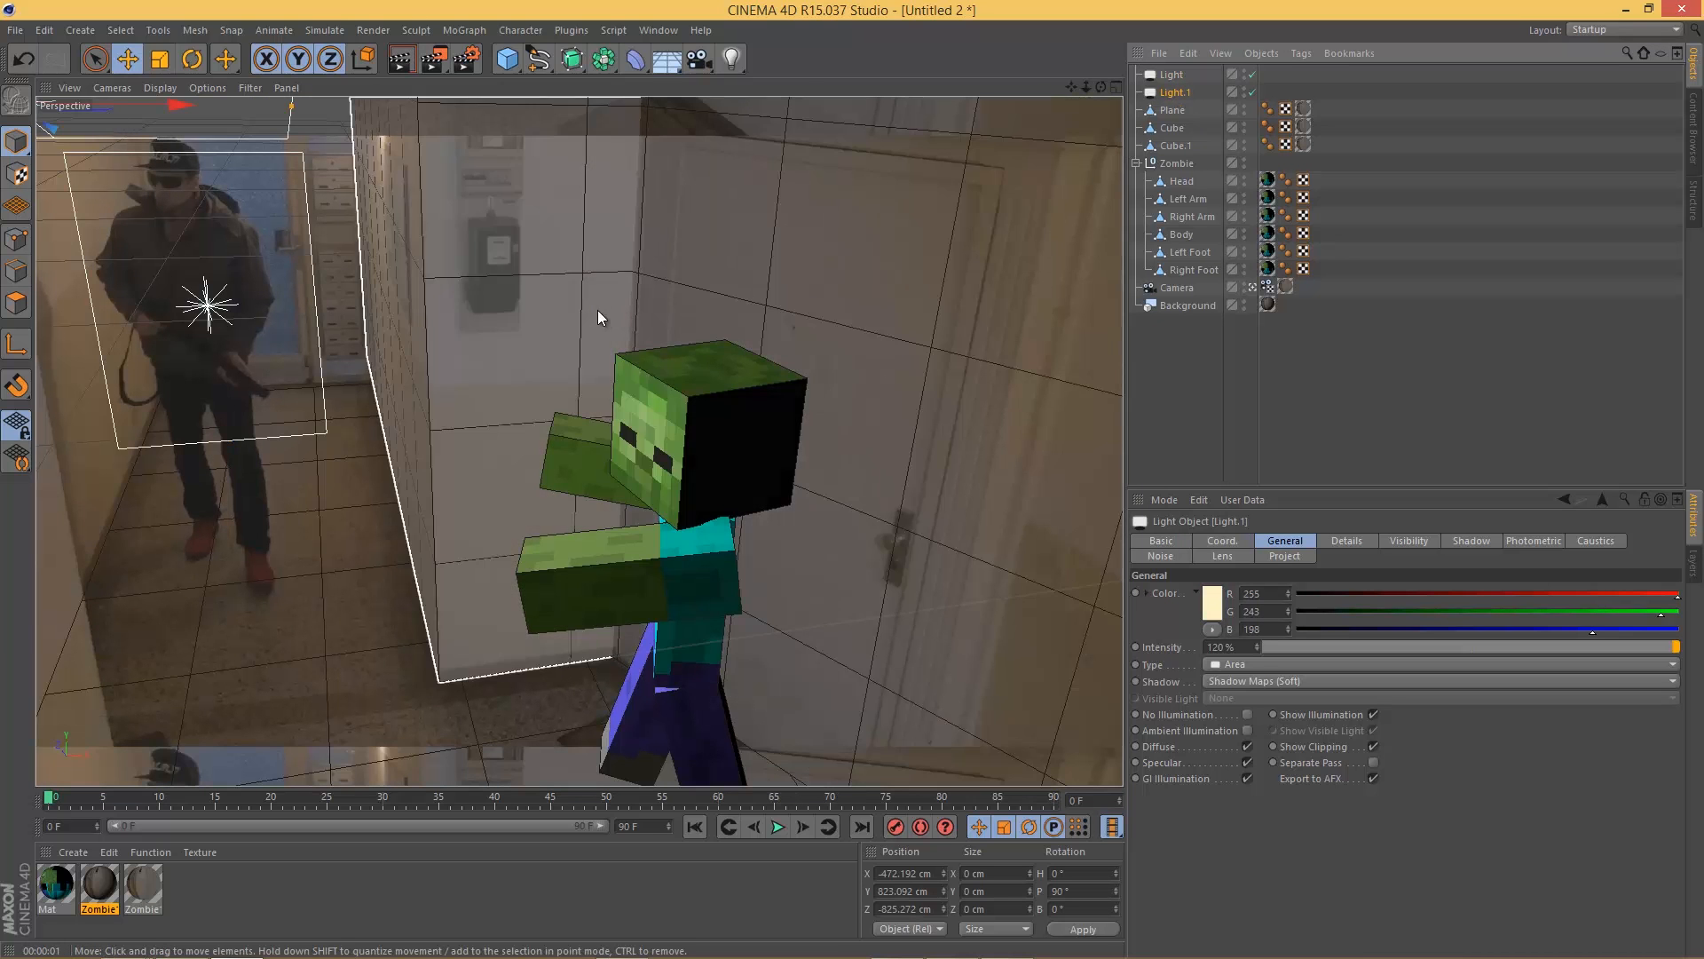
pyautogui.click(1251, 287)
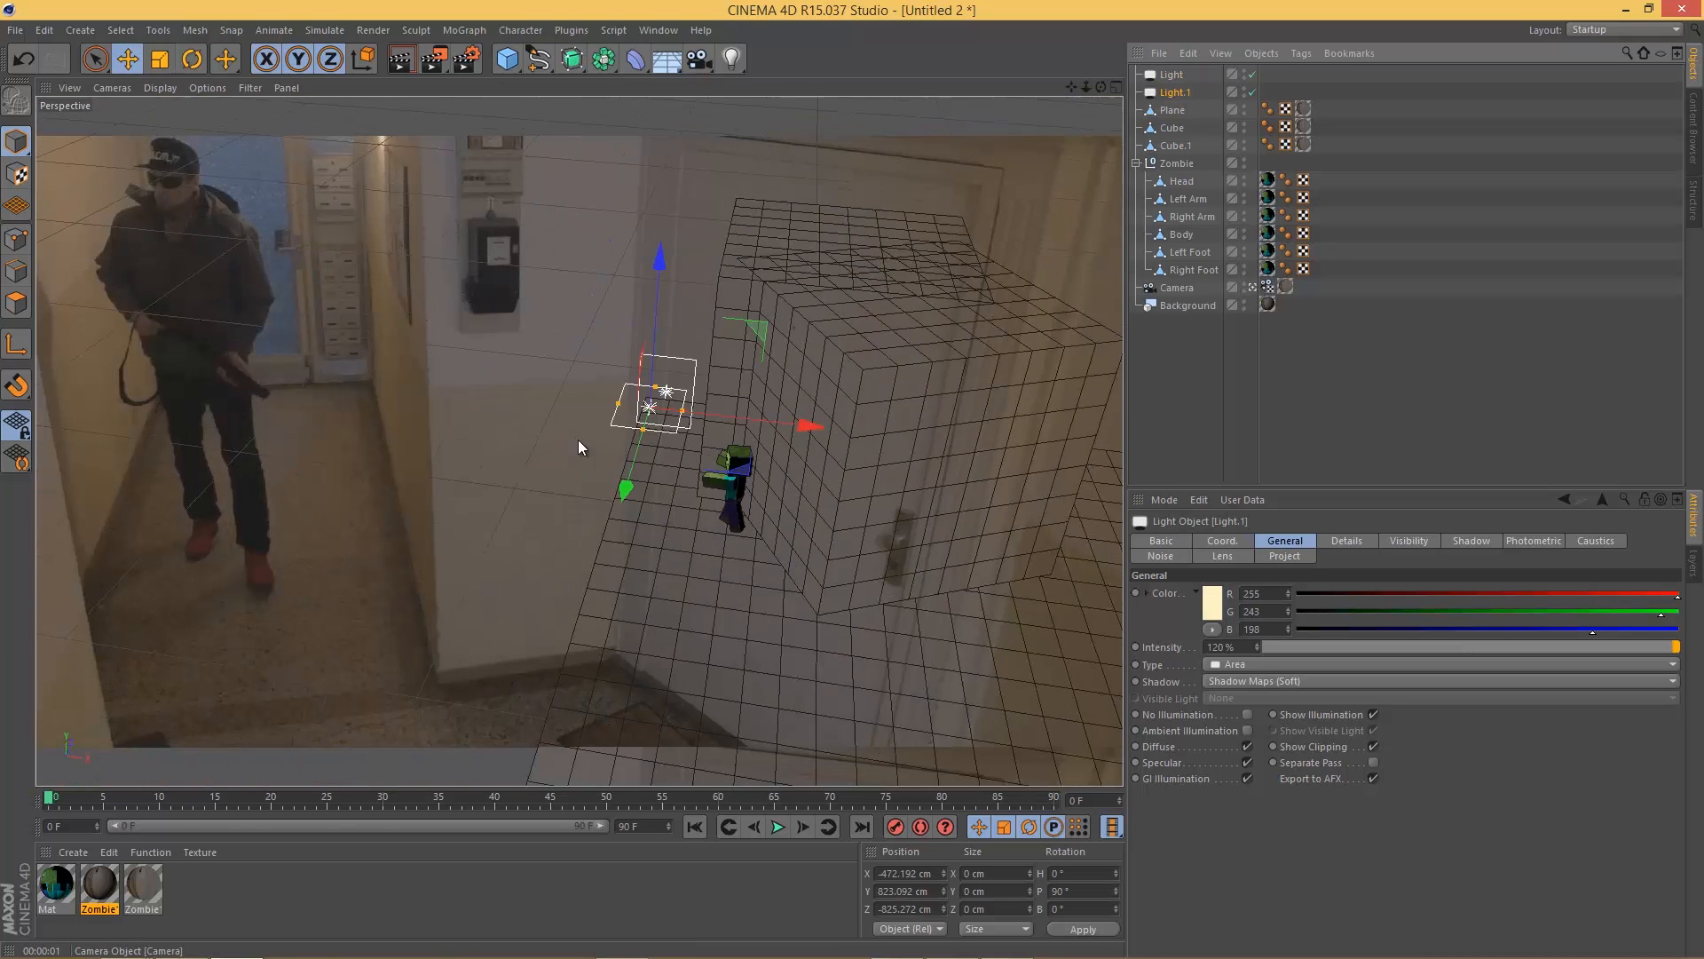
pyautogui.keyDown('alt'); pyautogui.moveTo(578, 439); pyautogui.dragTo(705, 337); pyautogui.keyUp('alt')
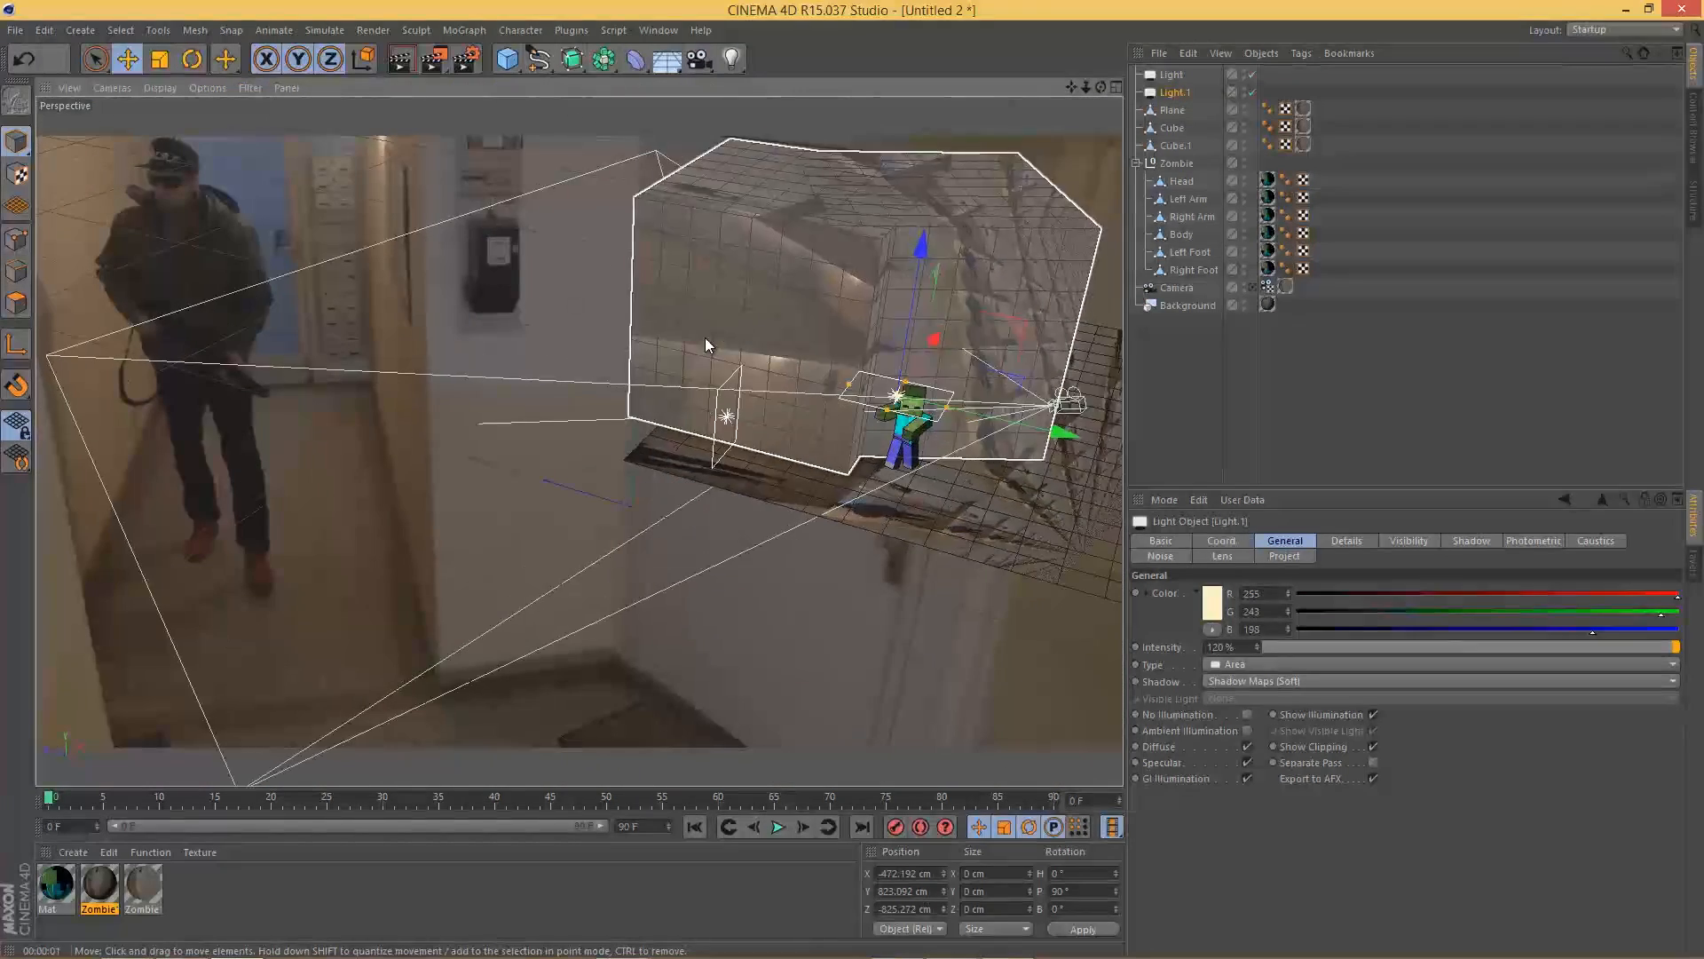
pyautogui.moveTo(1057, 451); pyautogui.dragTo(1120, 449)
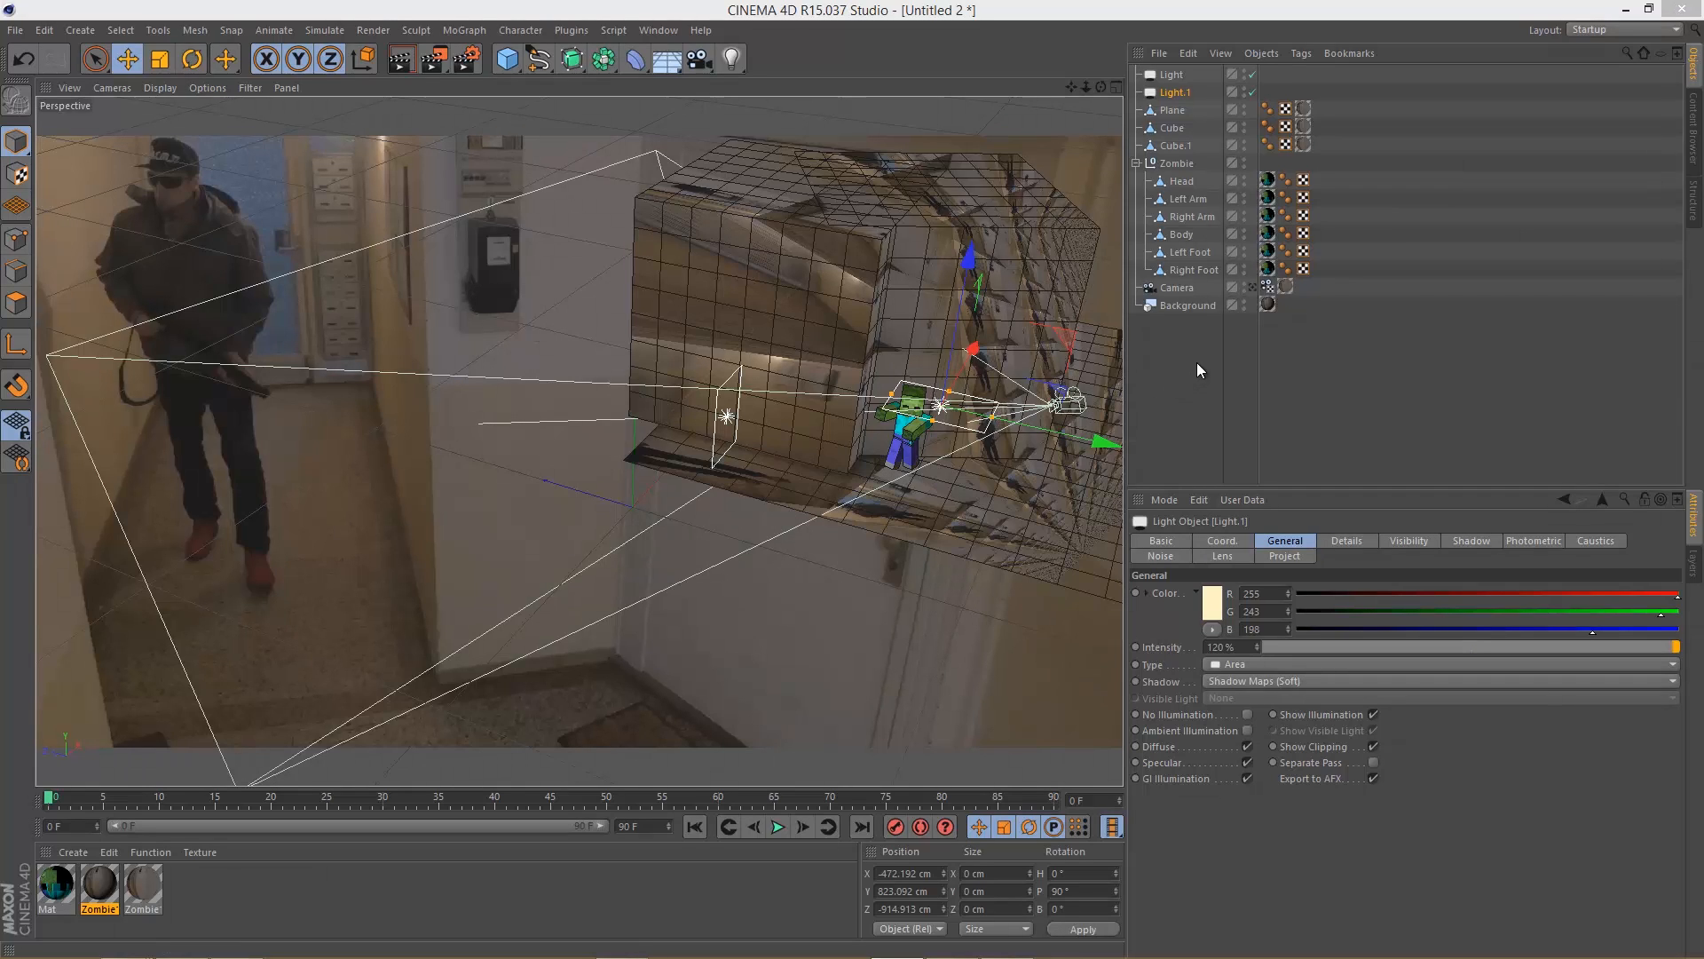
pyautogui.click(1252, 287)
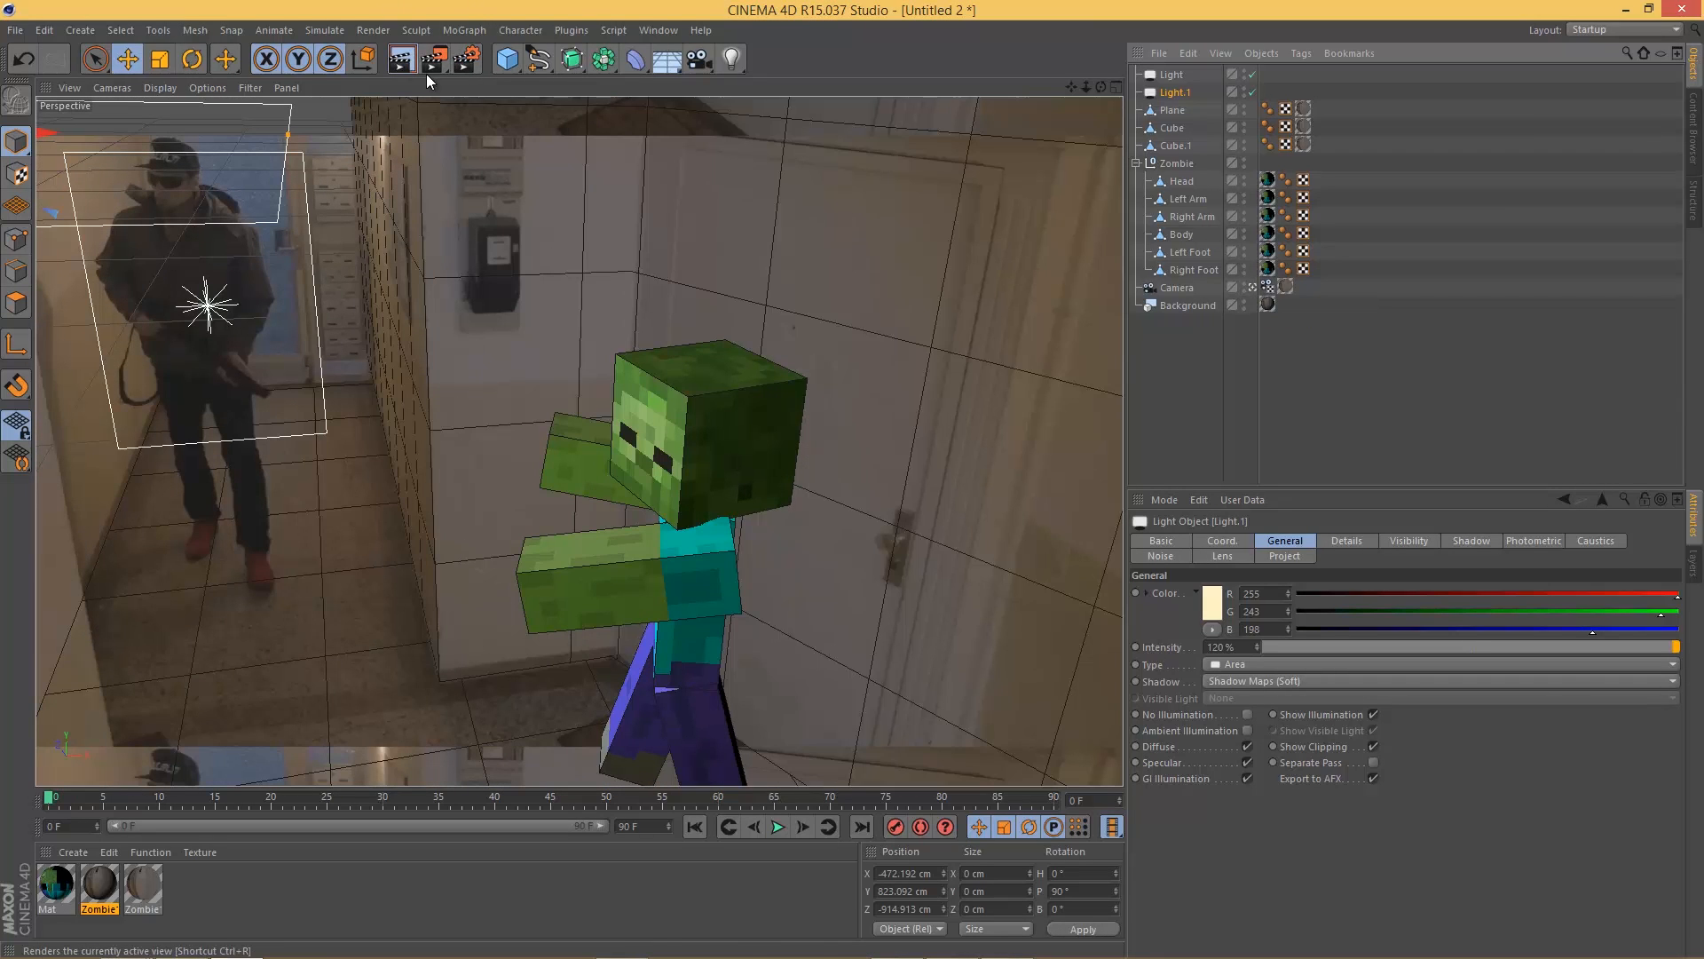
pyautogui.hotkey('ctrl', 'r')
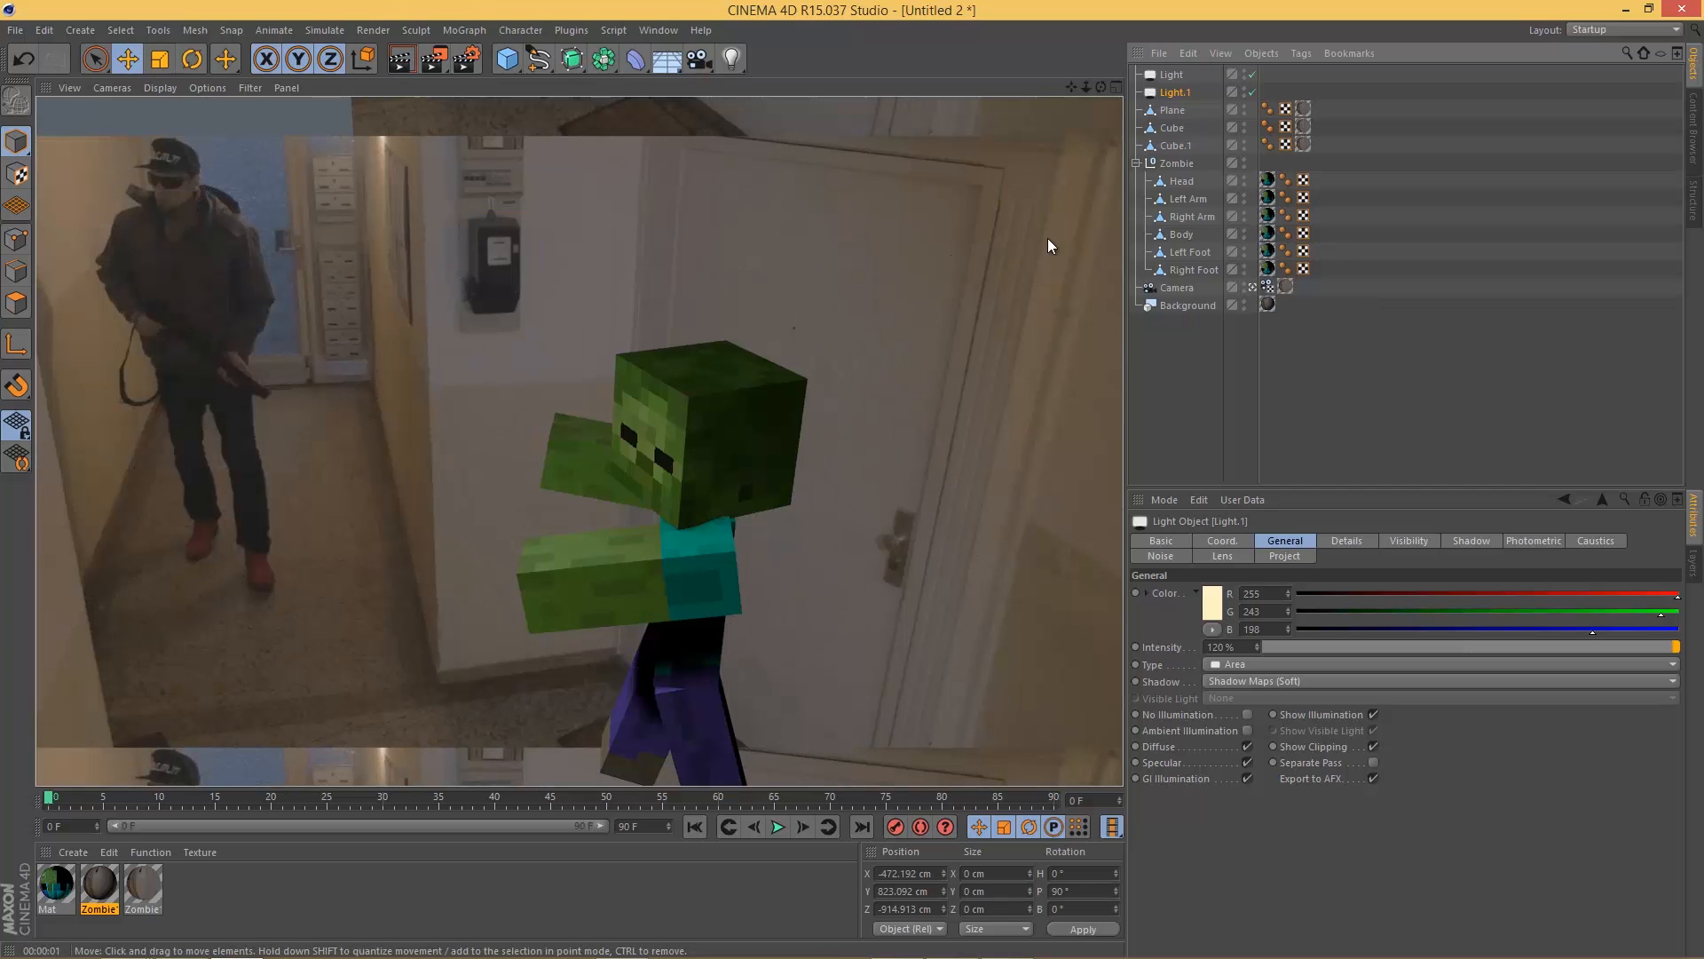
# Step: Enable the Color channel of the walls' and floor's Zombie1_tut material and paste its Luminance footage texture there
pyautogui.click(1304, 144)
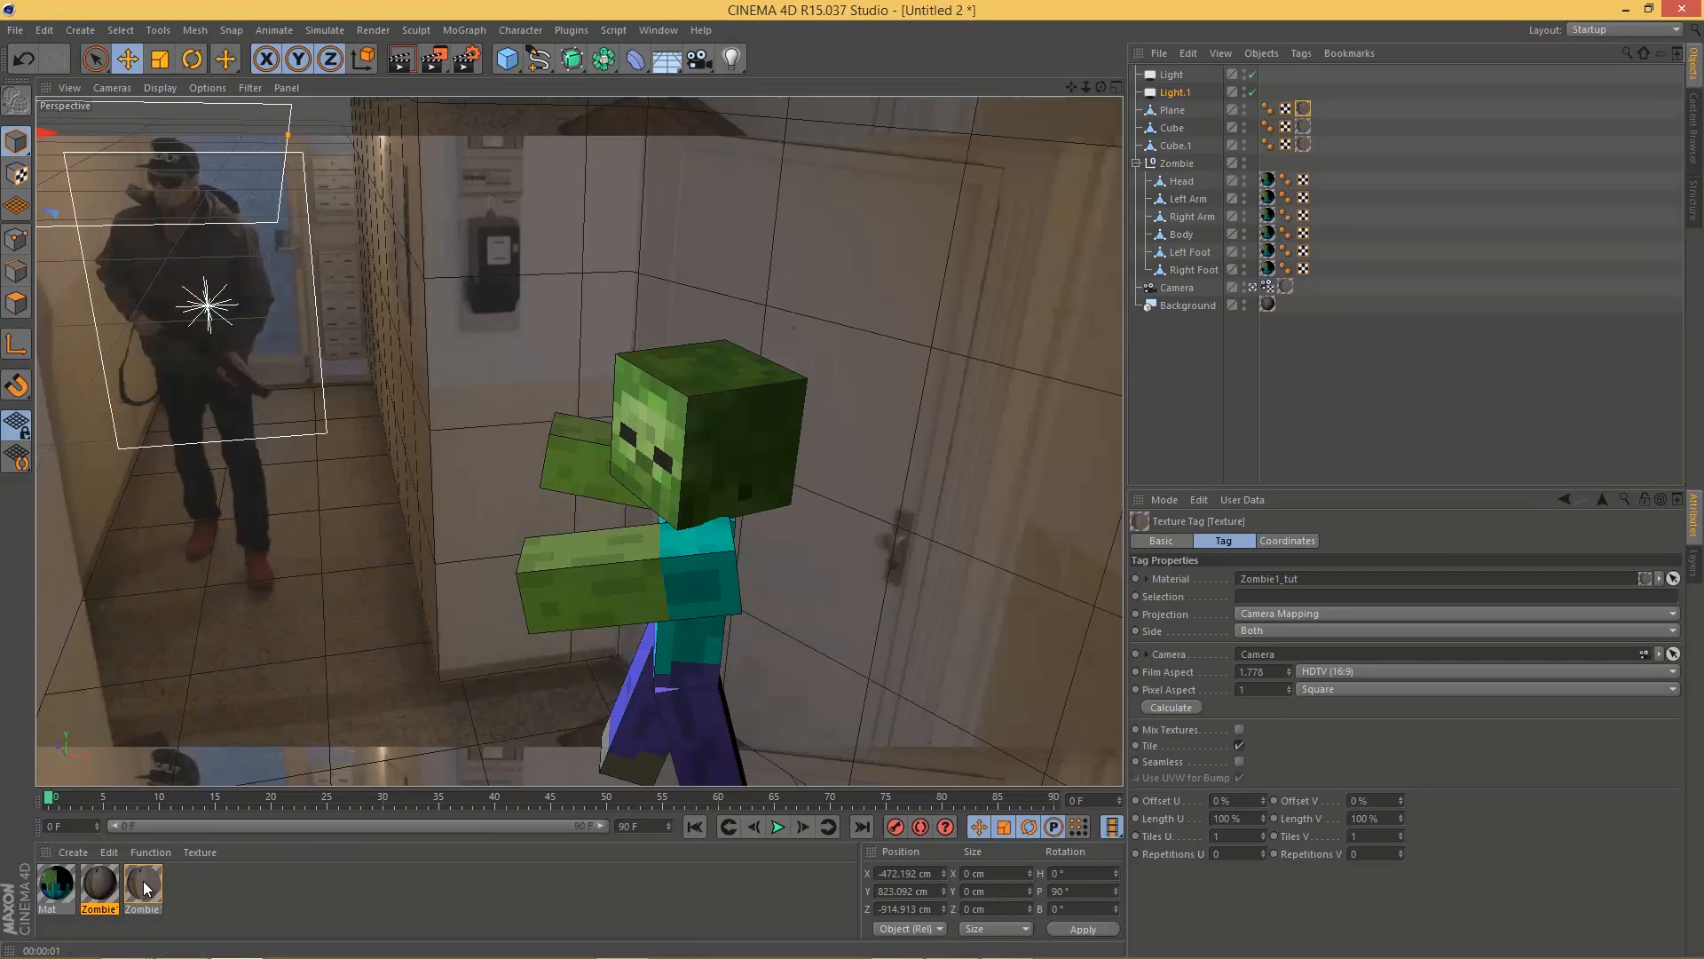
pyautogui.doubleClick(143, 882)
pyautogui.click(313, 339)
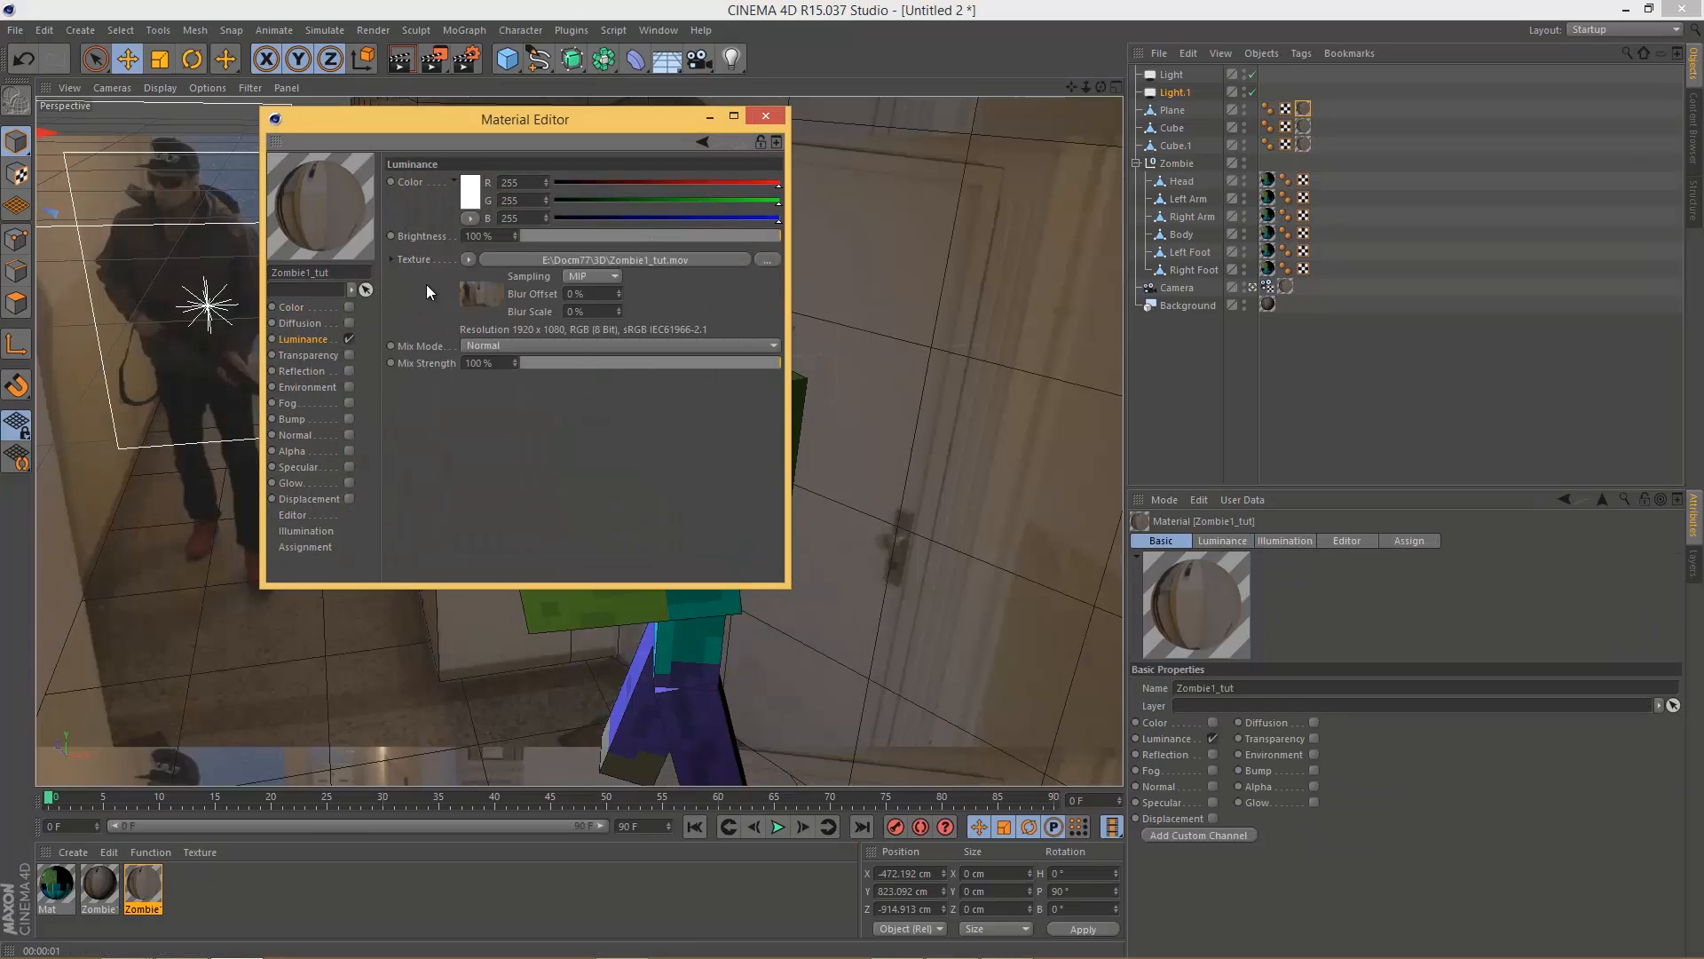
pyautogui.click(469, 259)
pyautogui.click(551, 392)
pyautogui.click(305, 304)
pyautogui.click(349, 306)
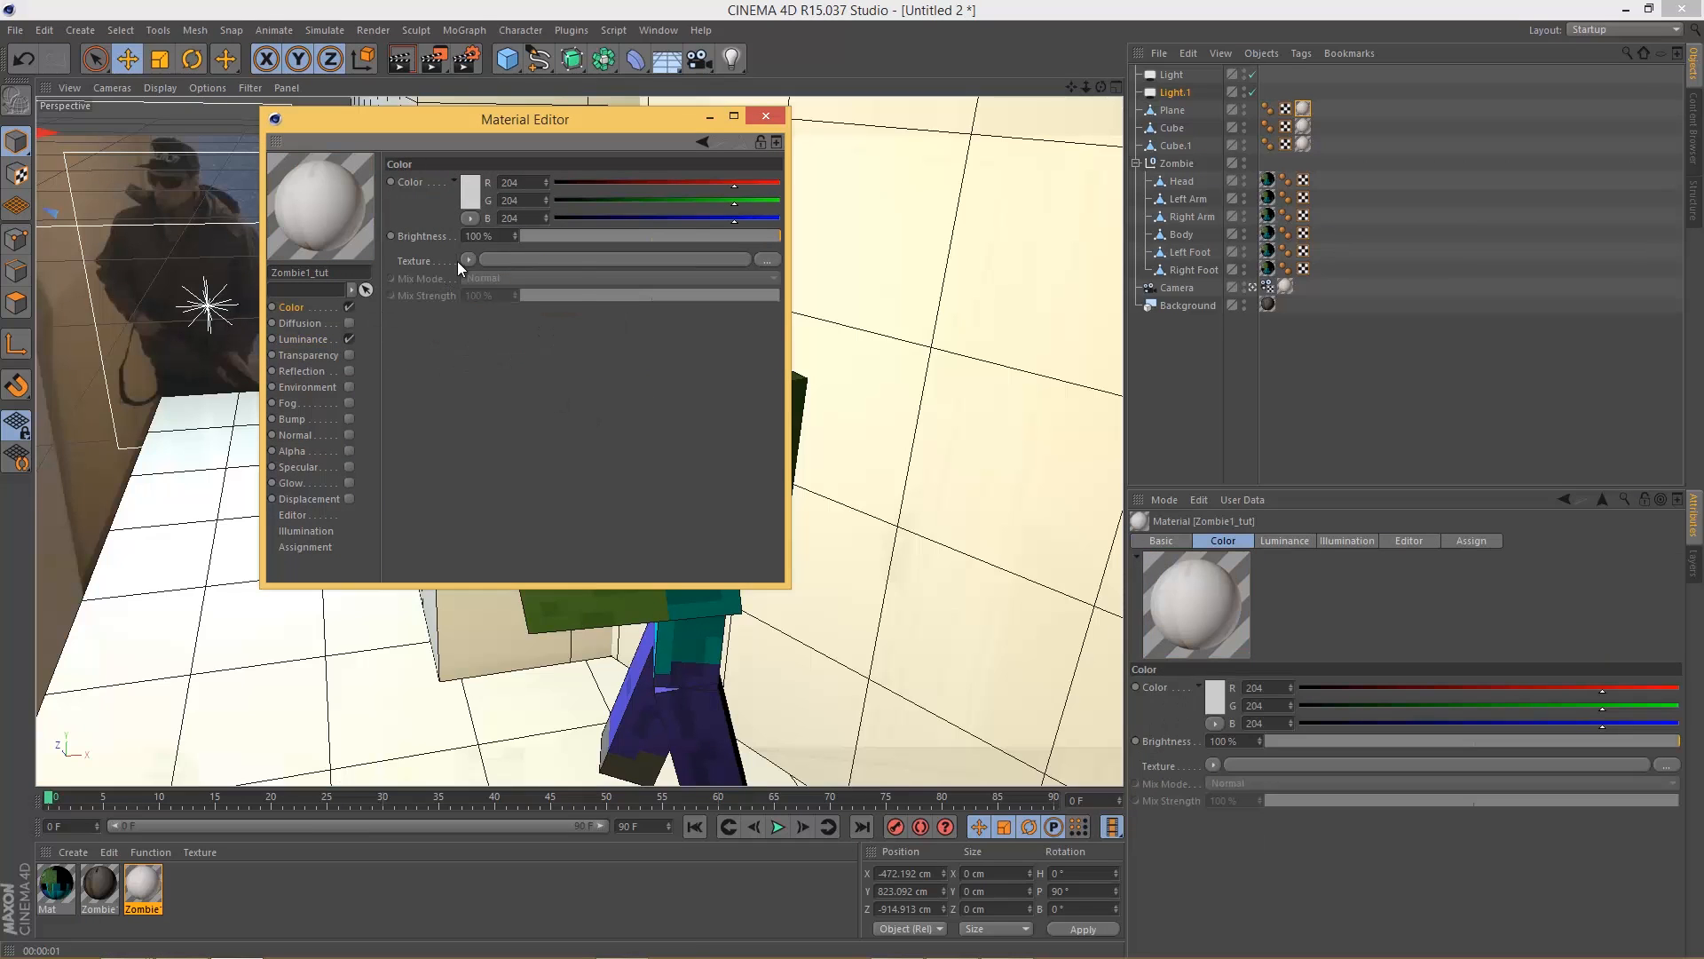
pyautogui.click(456, 261)
pyautogui.click(538, 350)
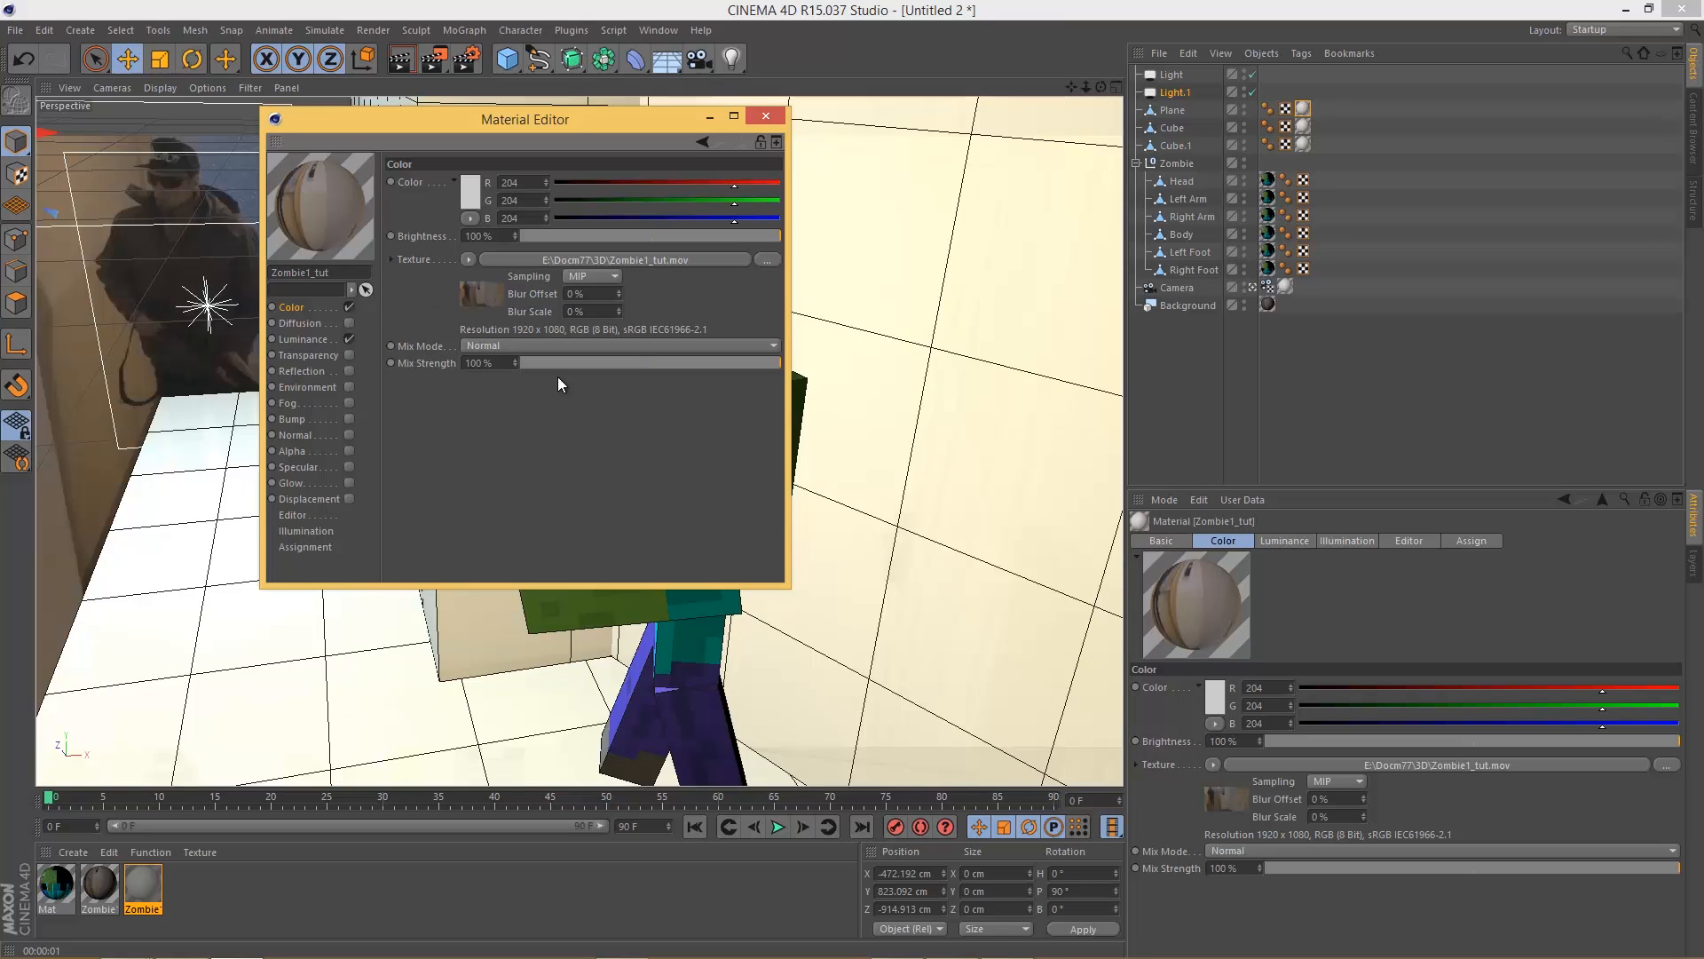
pyautogui.click(763, 117)
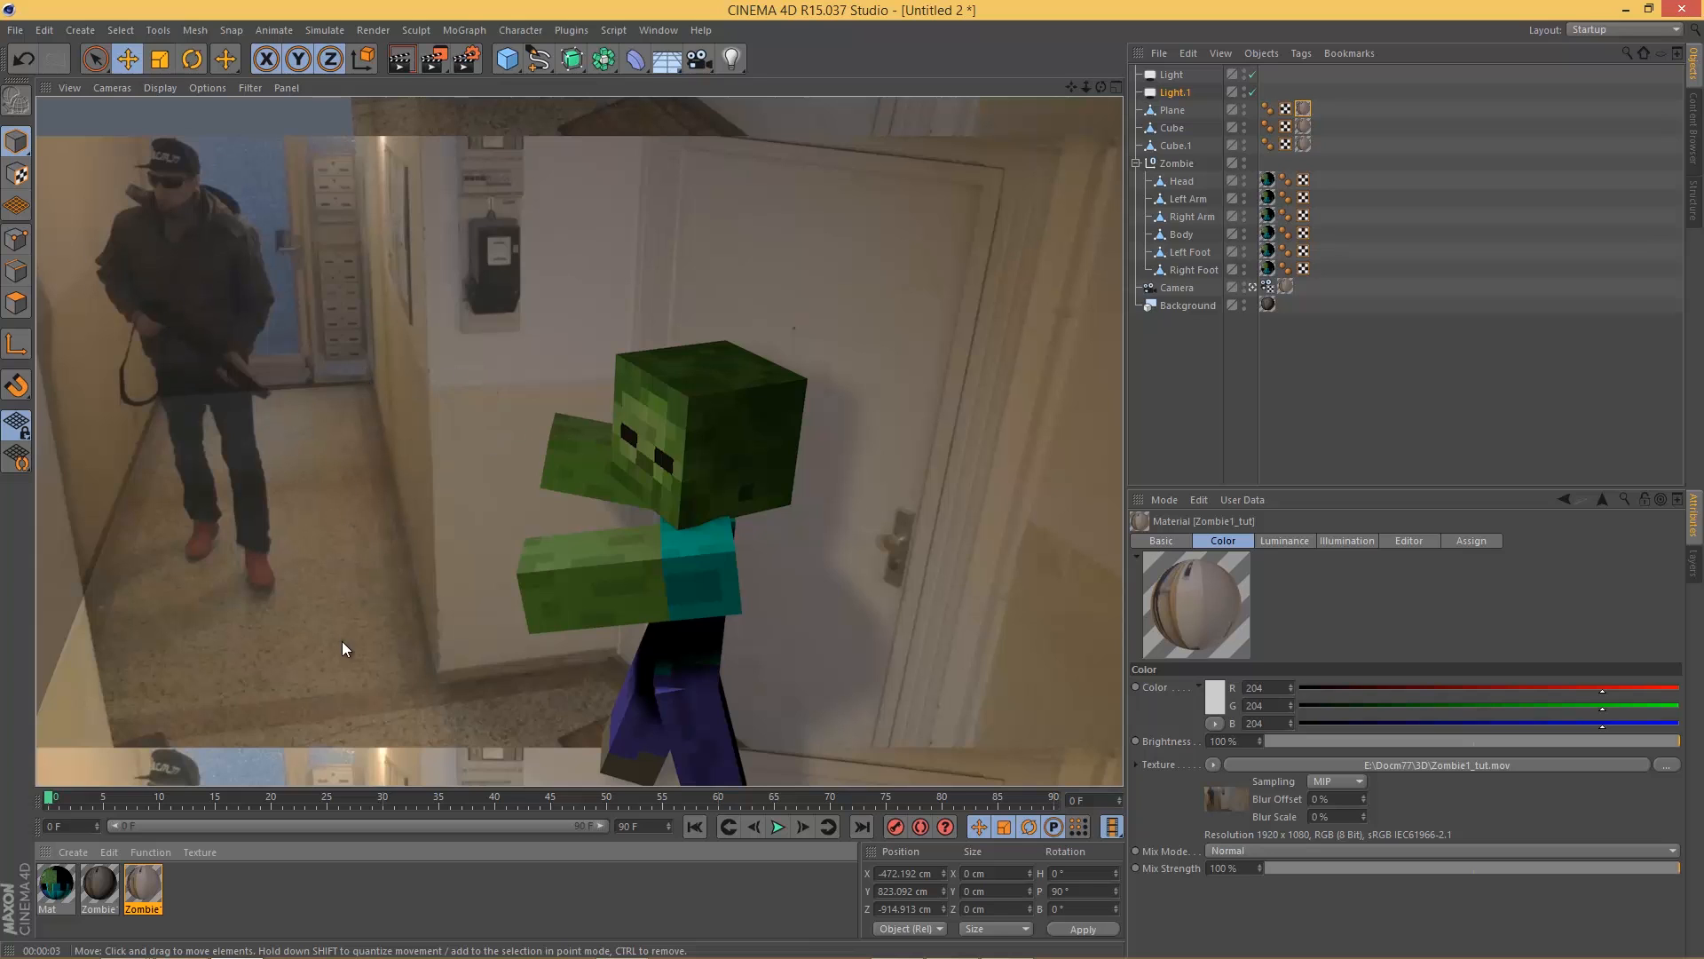
# Step: Enable Luminance on the background's Zombie1_tut material and paste its Color channel footage texture there
pyautogui.doubleClick(99, 884)
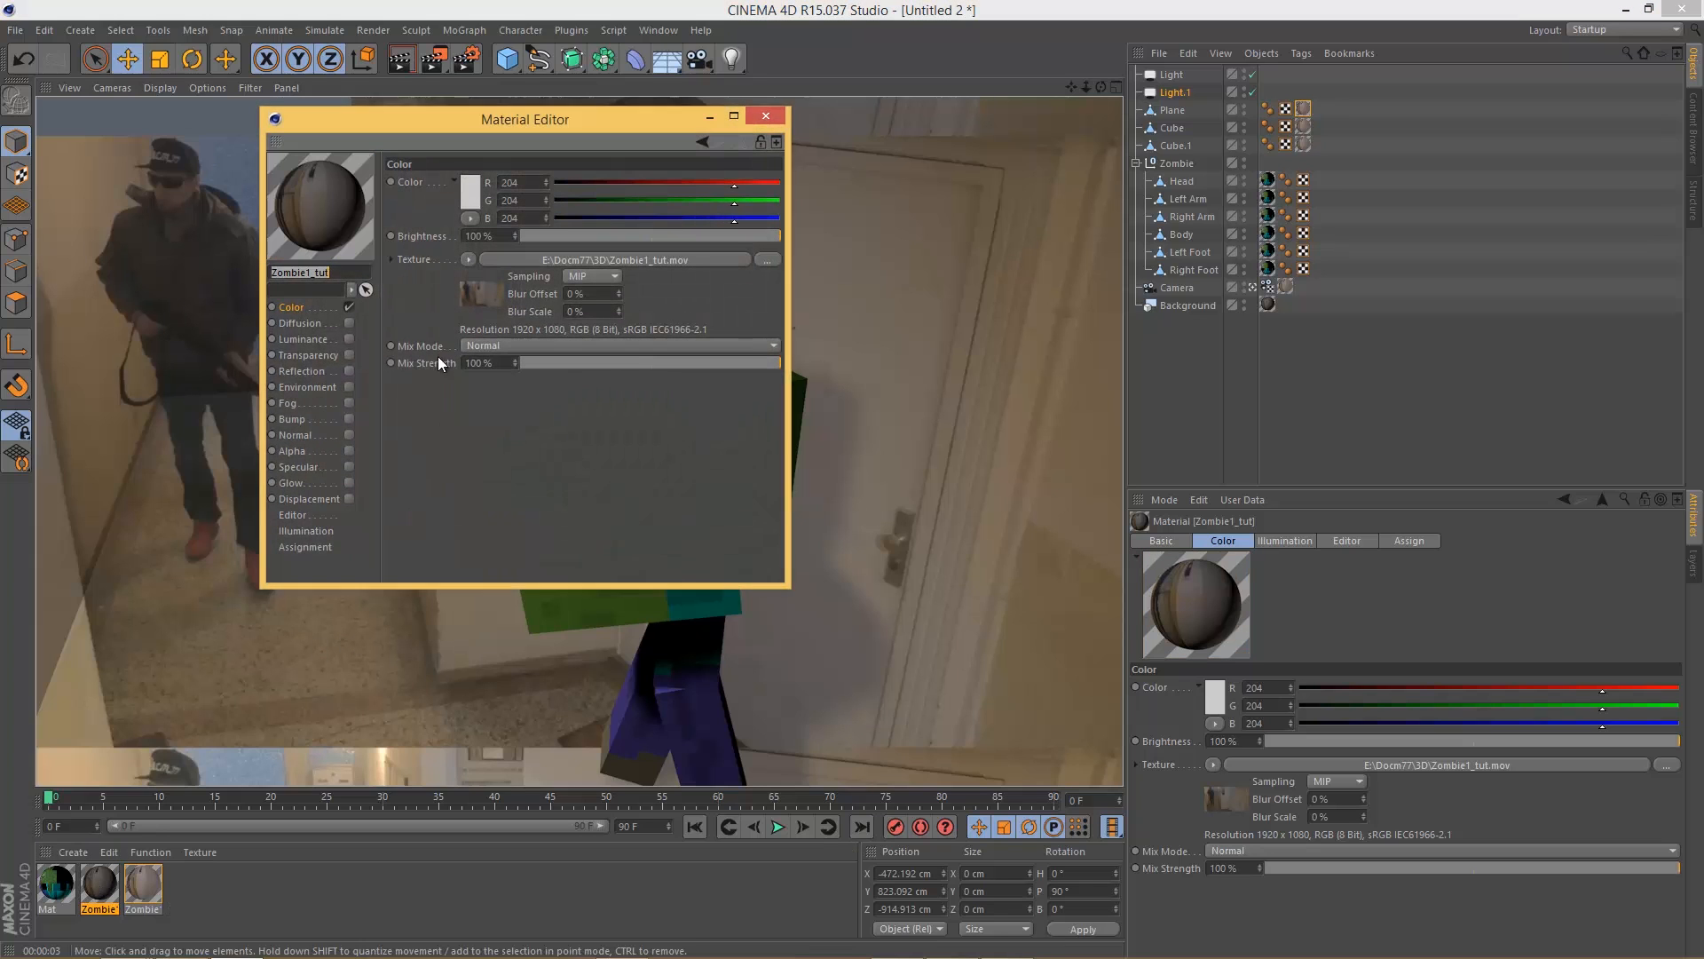
pyautogui.click(470, 260)
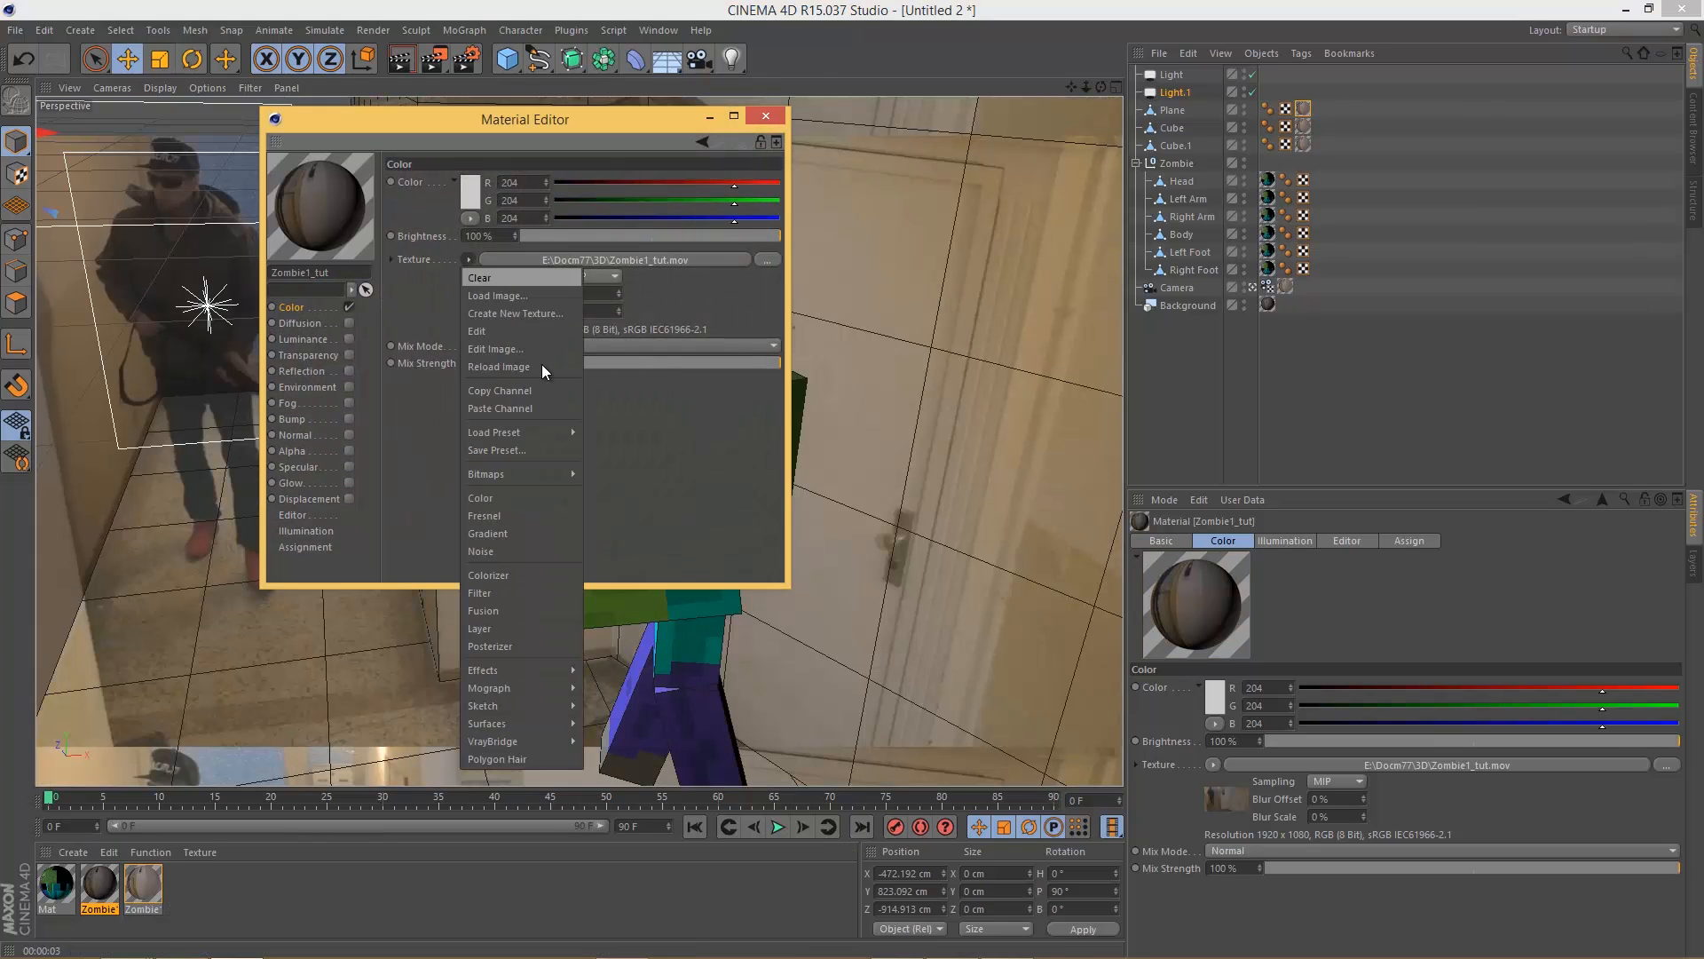
pyautogui.click(536, 393)
pyautogui.click(316, 340)
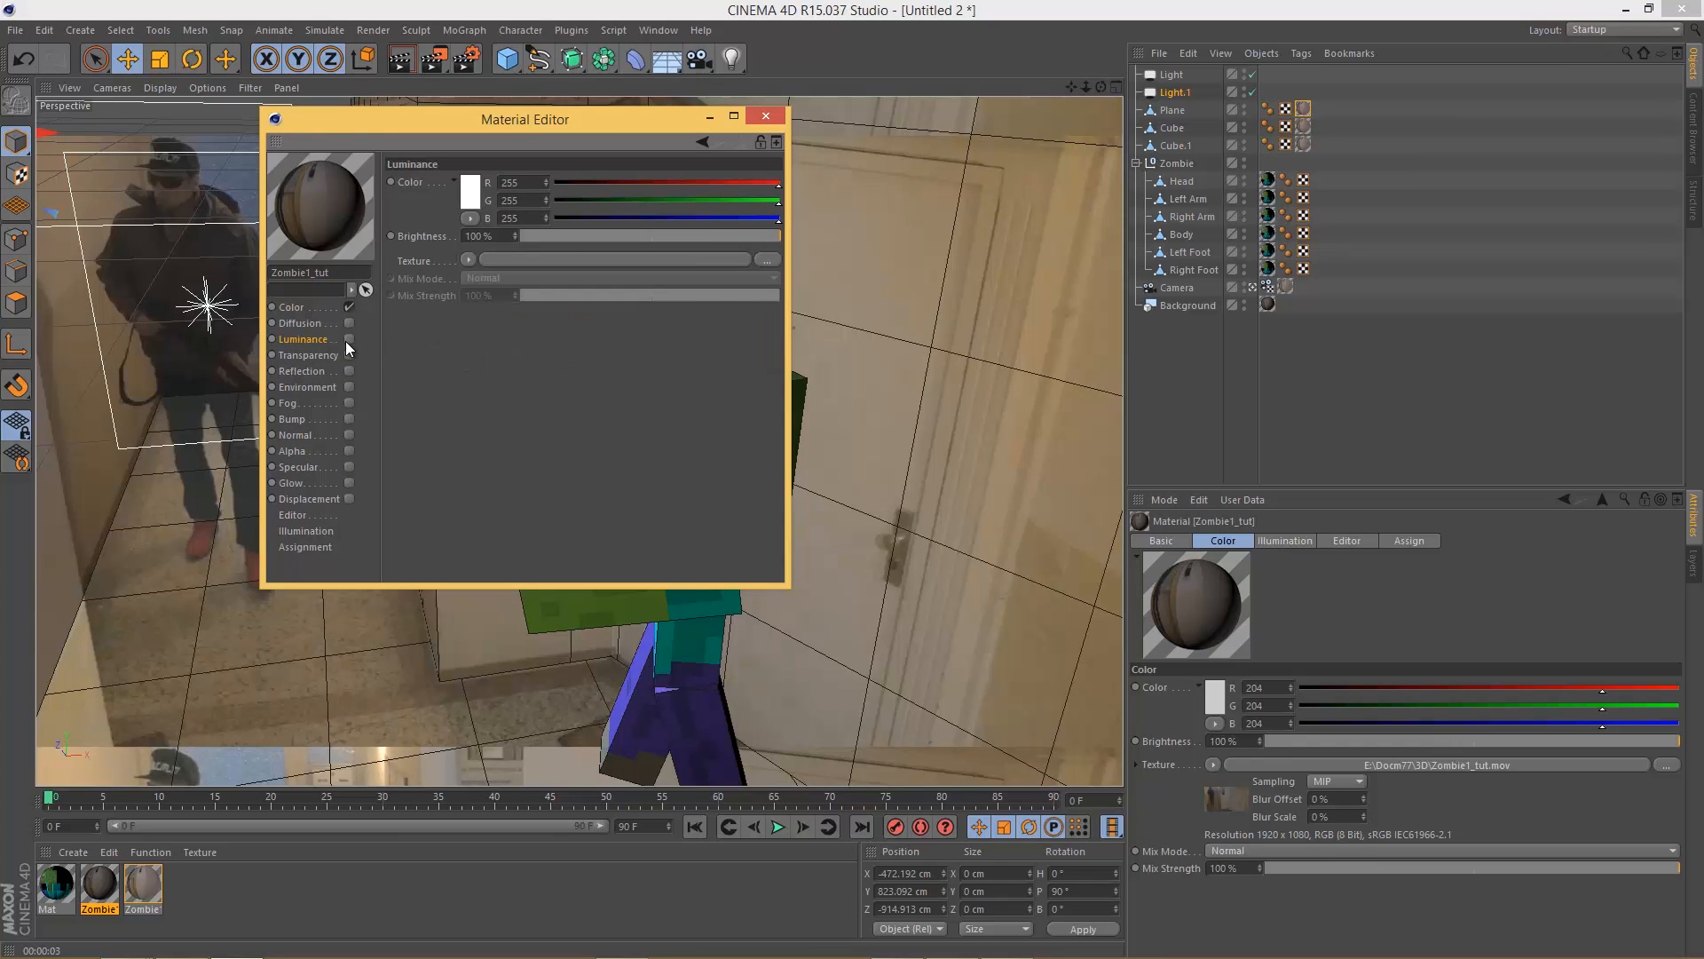
pyautogui.click(349, 339)
pyautogui.click(468, 259)
pyautogui.click(523, 348)
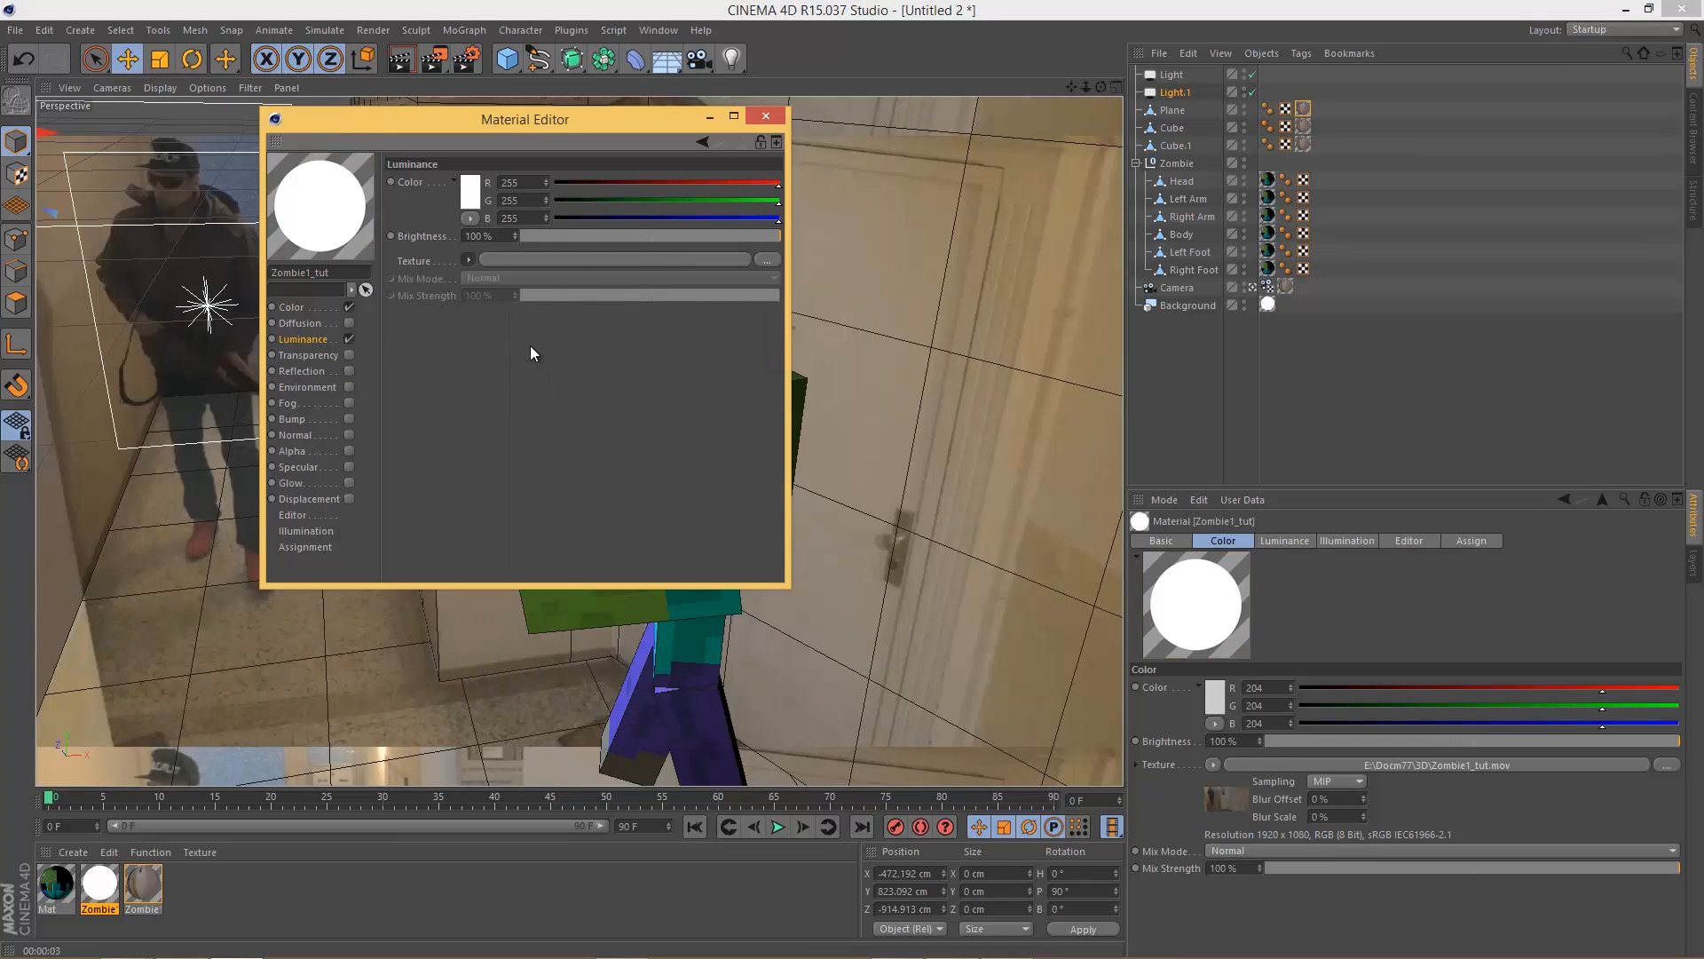
pyautogui.click(769, 118)
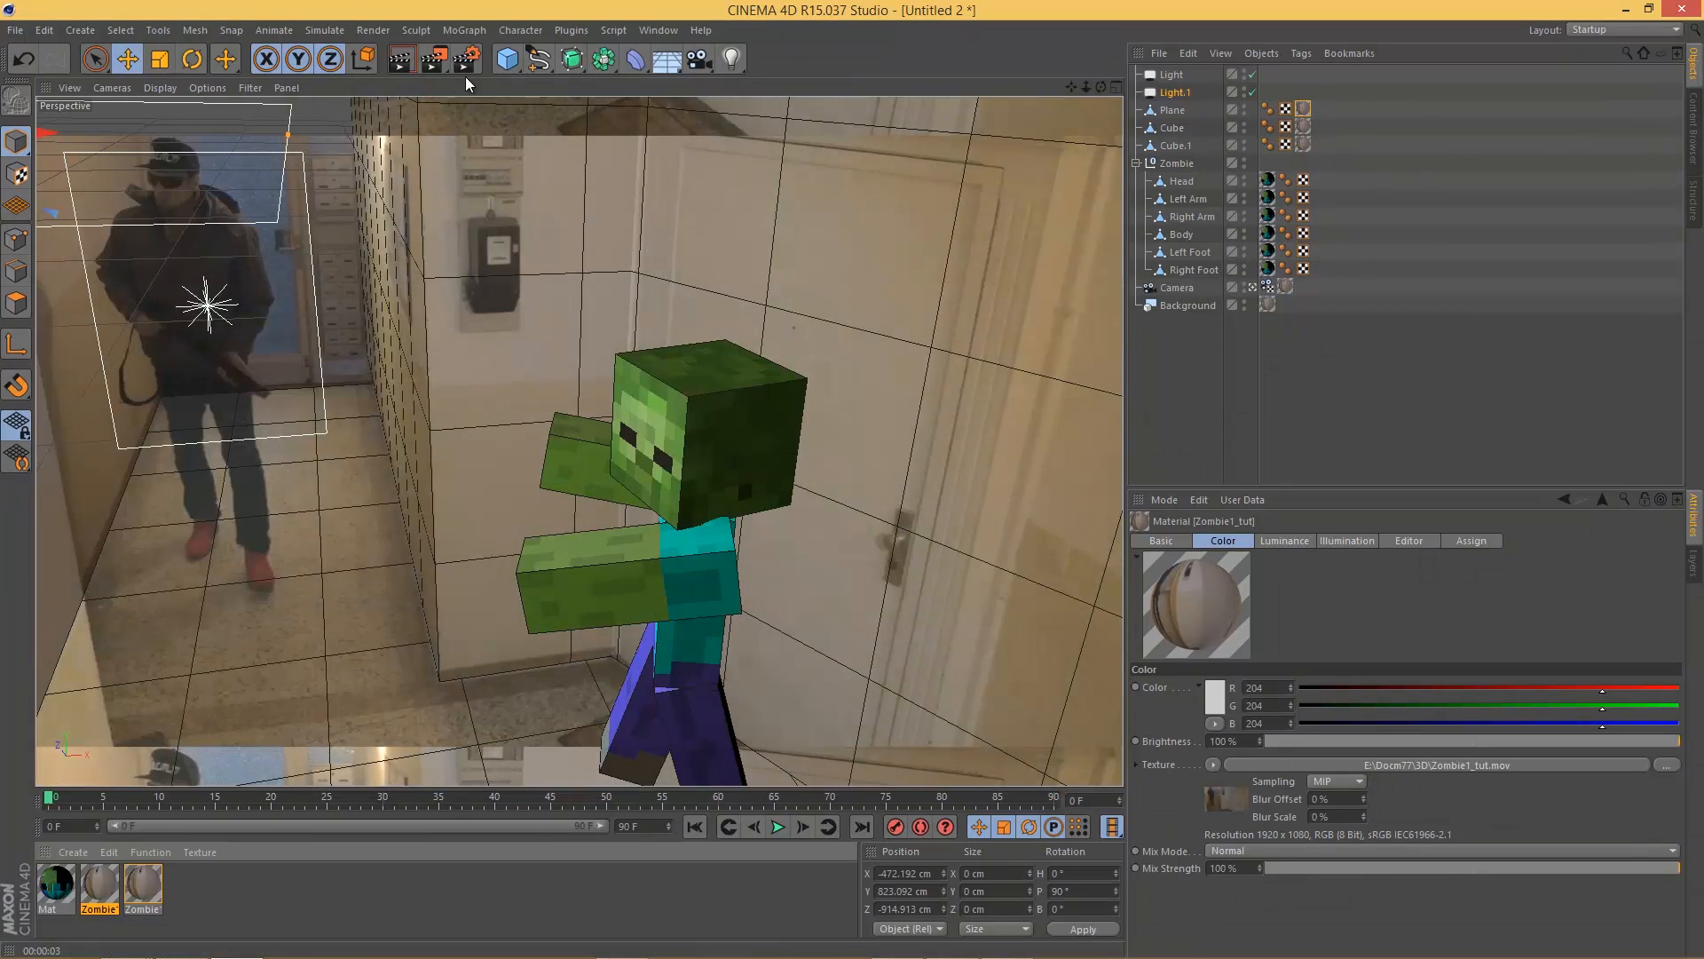
# Step: Render two regions of the camera view around the man in the hallway to check the background's brightness
pyautogui.click(434, 59)
pyautogui.click(502, 88)
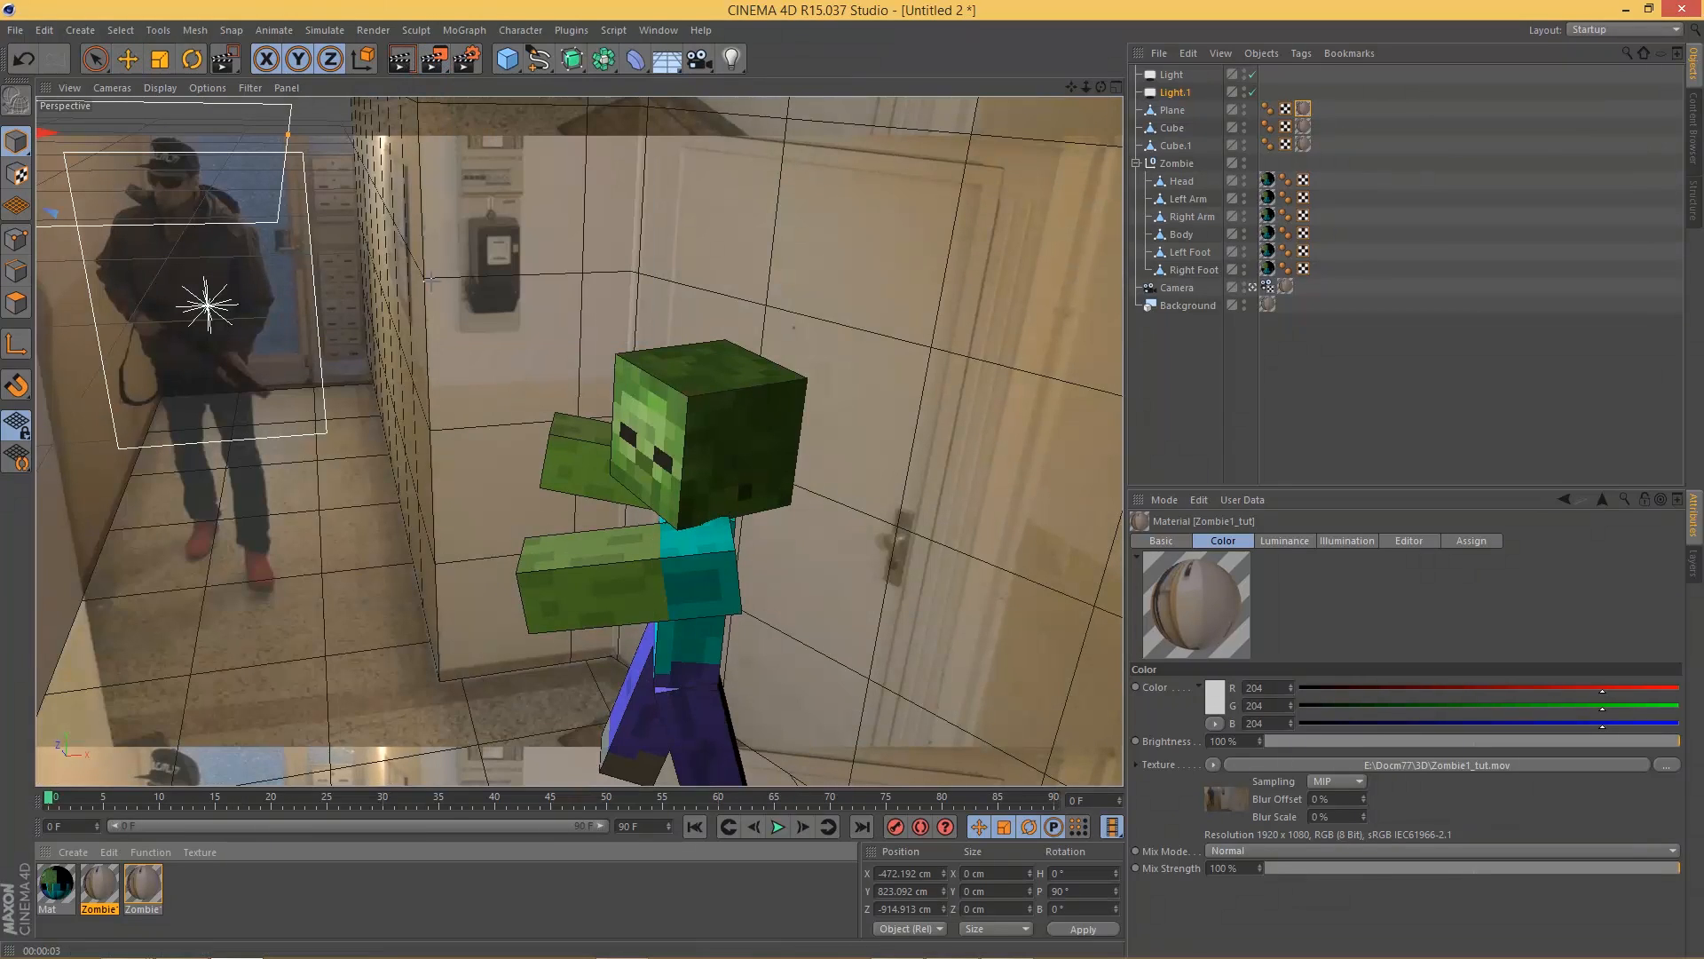
pyautogui.moveTo(435, 263); pyautogui.dragTo(151, 441)
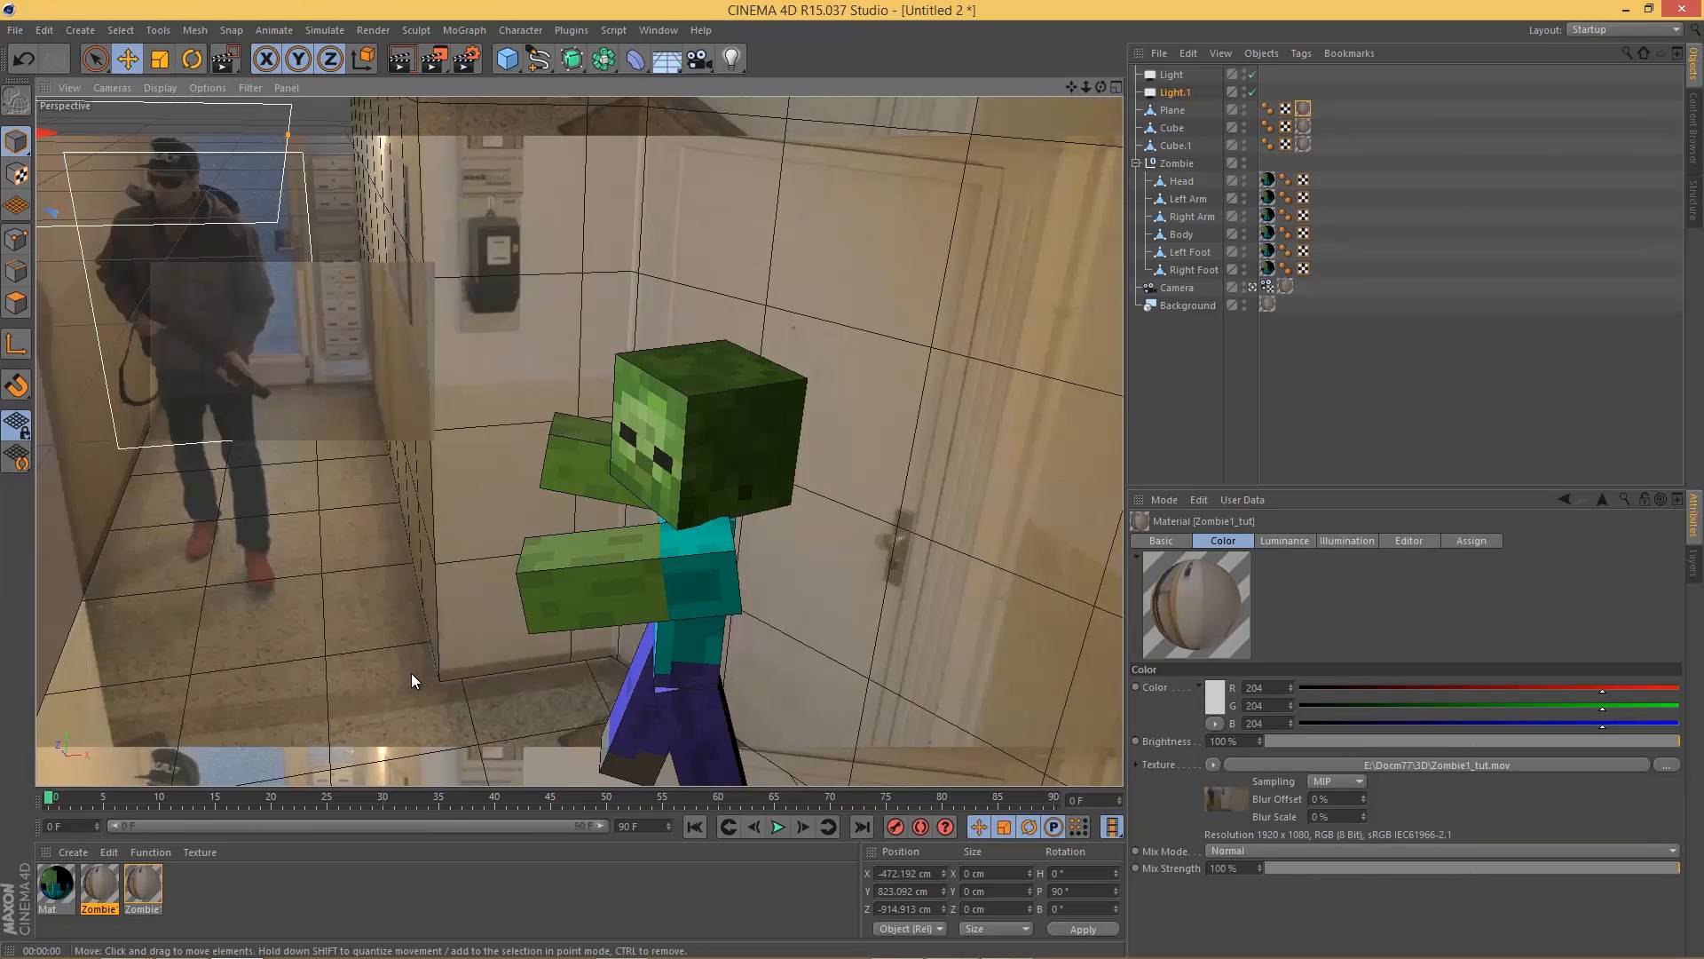
pyautogui.click(434, 58)
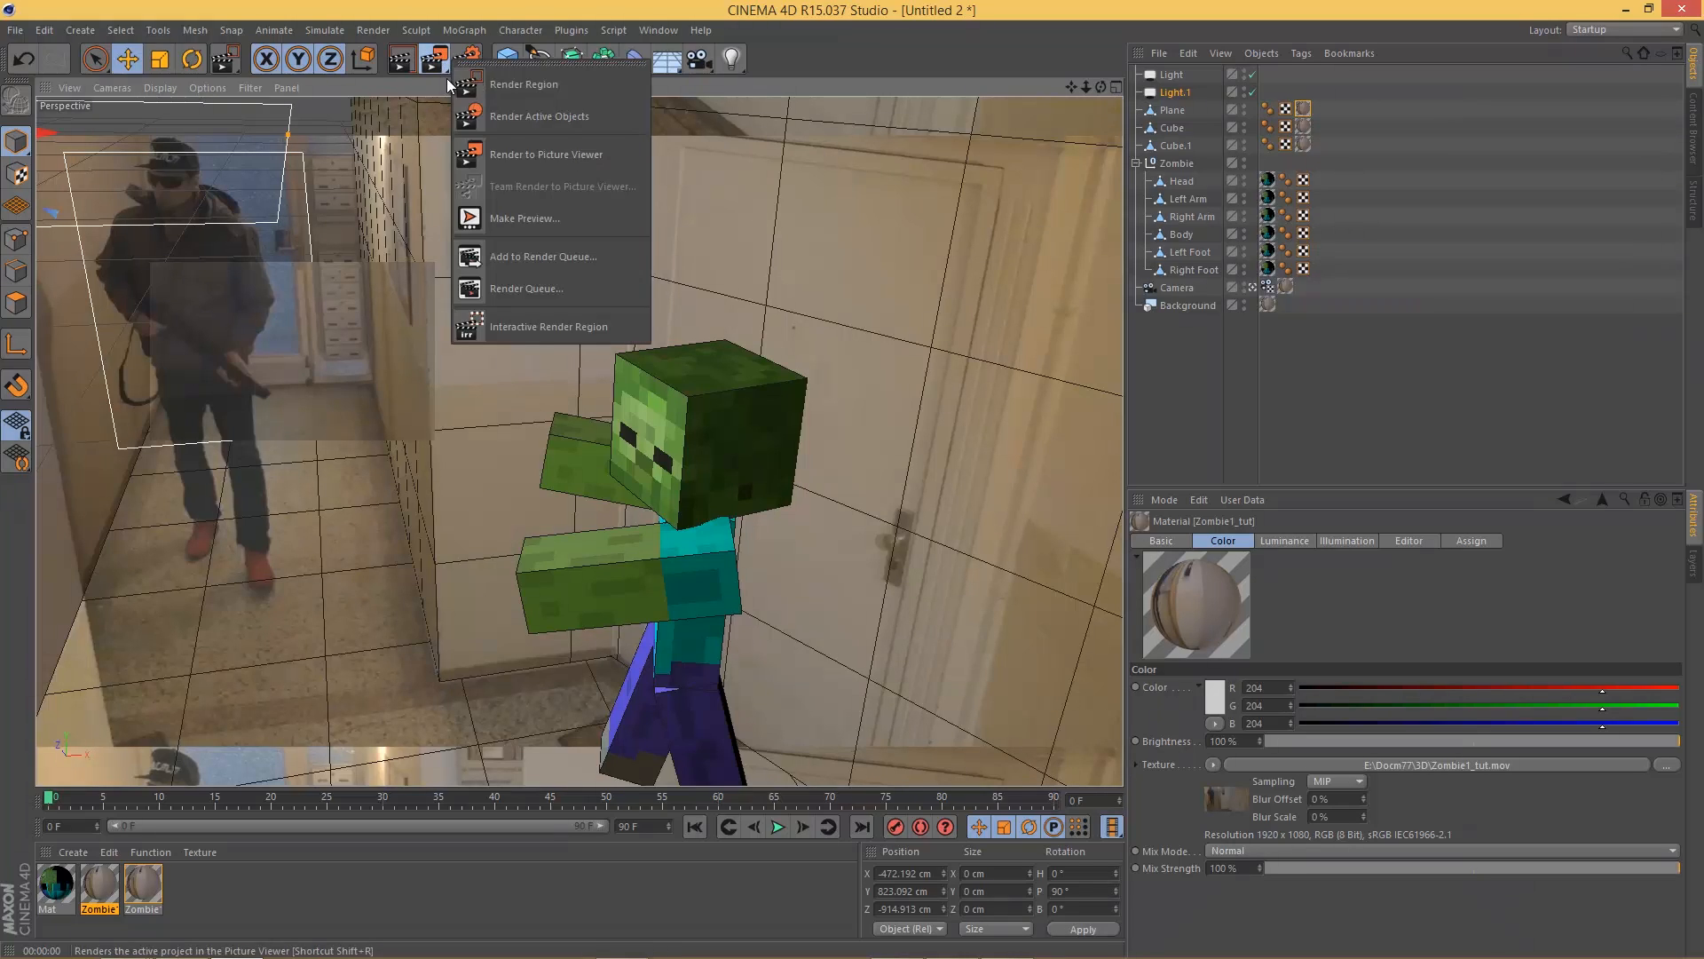
pyautogui.click(502, 88)
pyautogui.moveTo(401, 182); pyautogui.dragTo(96, 572)
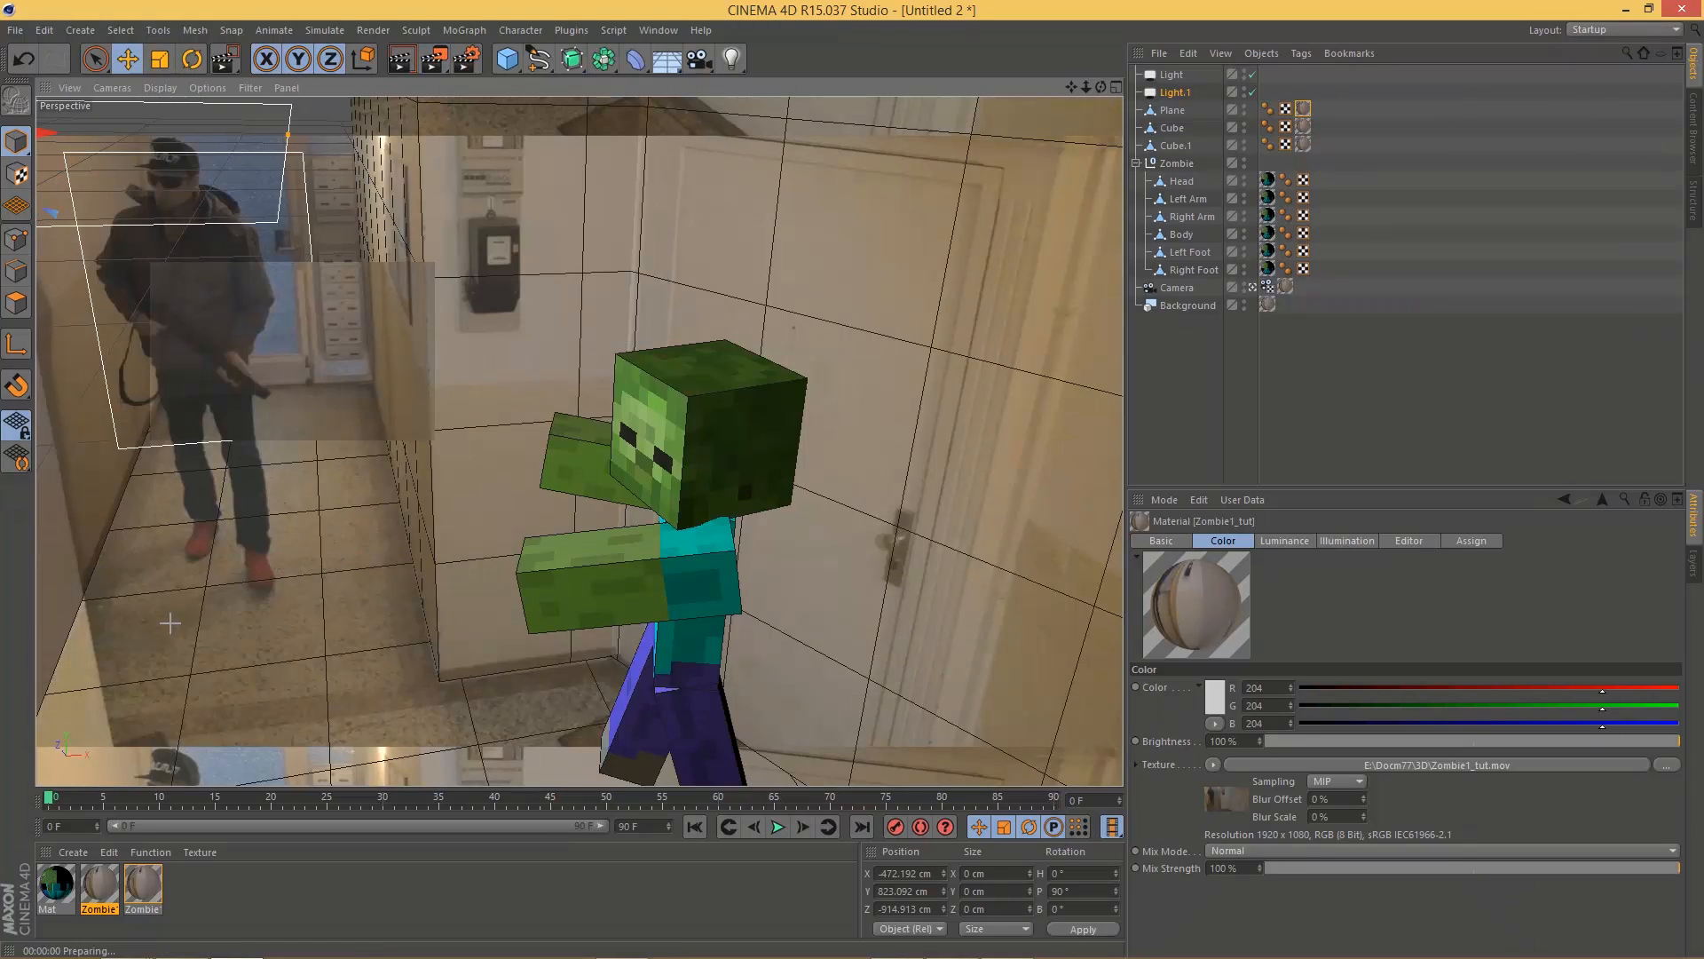
# Step: Turn on an interactive render region and narrow it to cover the man in the hallway
pyautogui.click(435, 59)
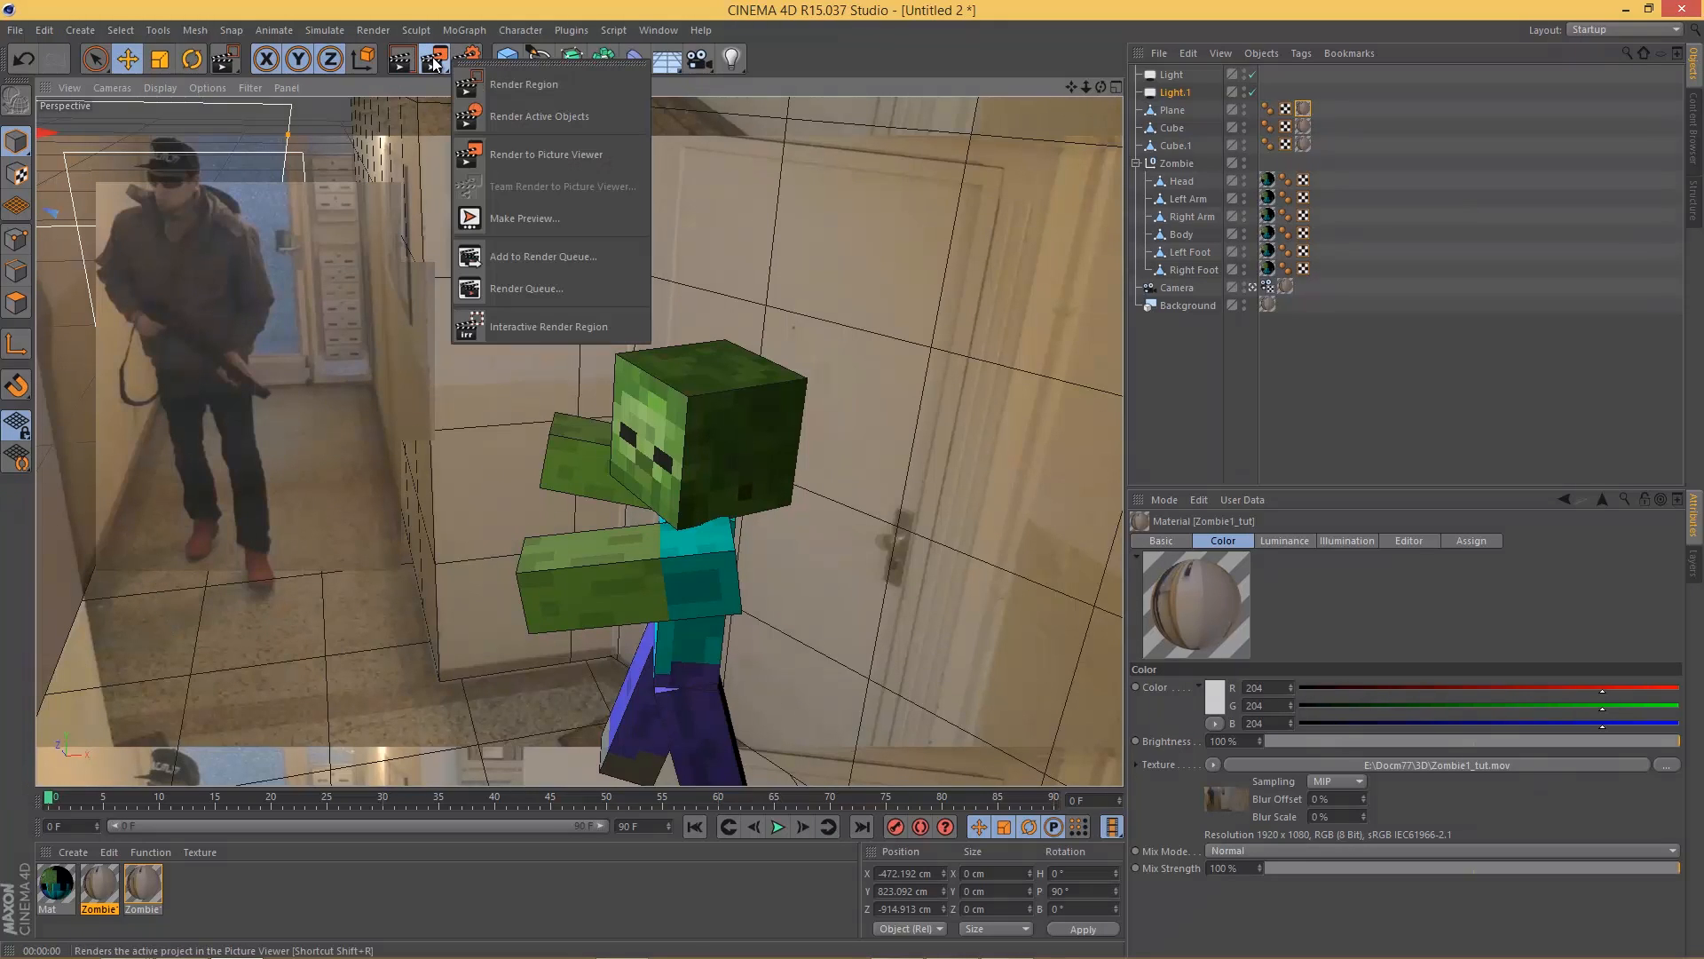
pyautogui.click(548, 326)
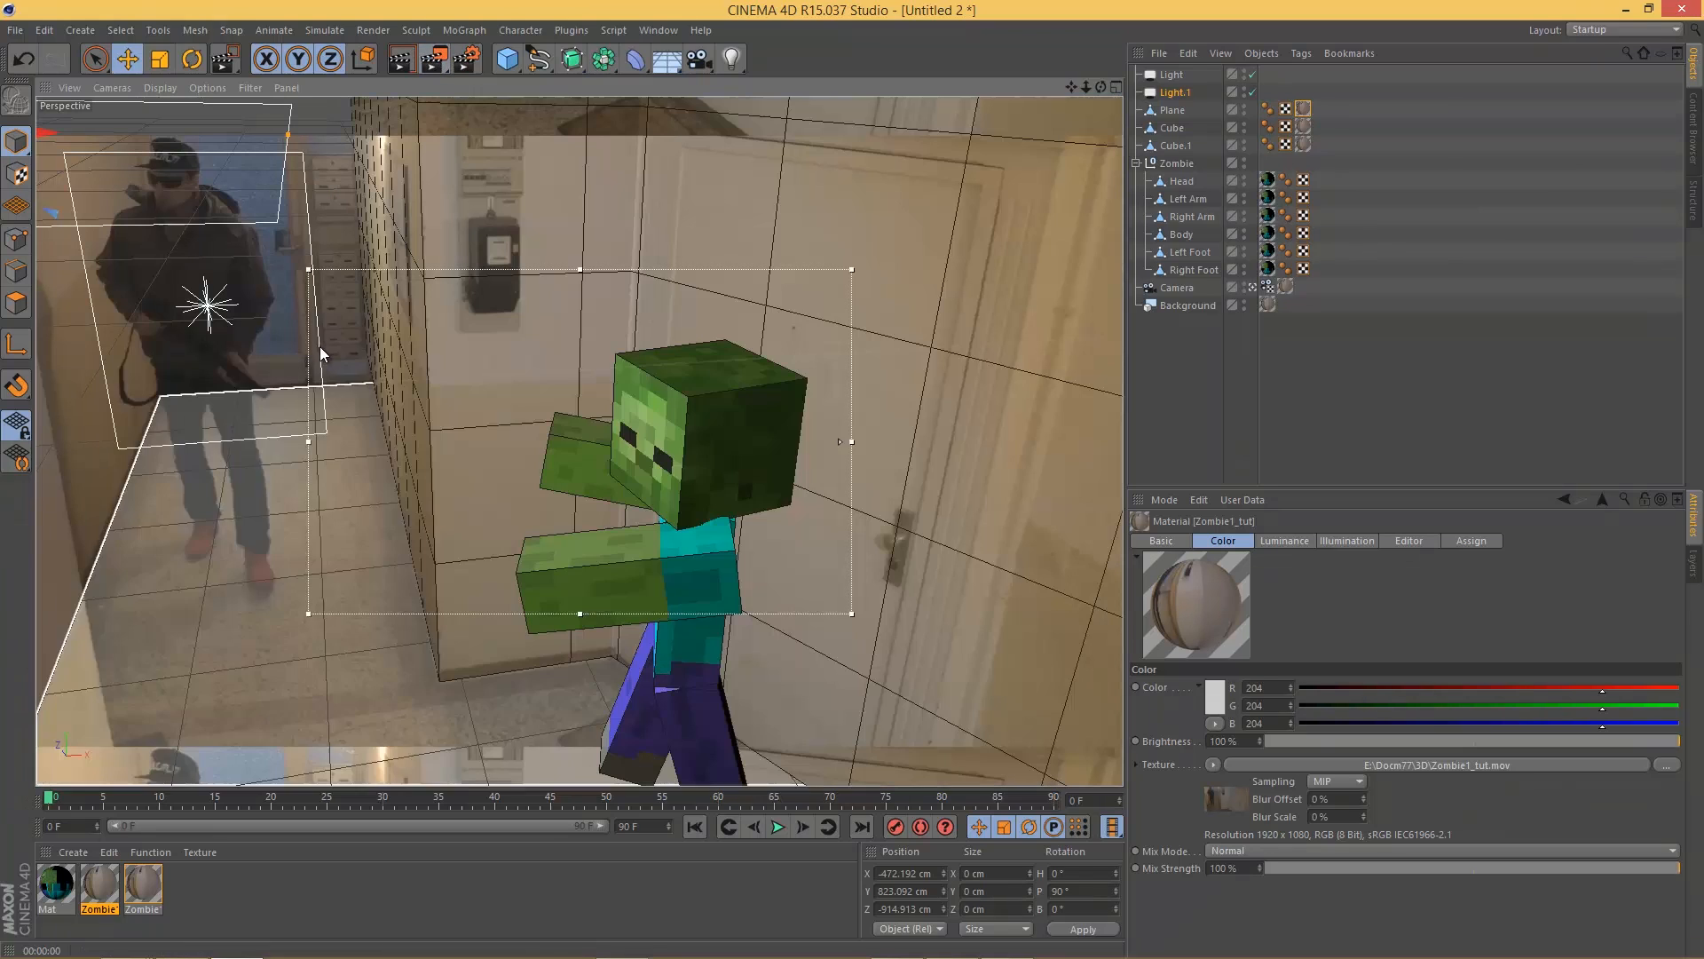
pyautogui.moveTo(308, 441); pyautogui.dragTo(159, 441)
pyautogui.moveTo(852, 446); pyautogui.dragTo(367, 455)
pyautogui.moveTo(159, 441); pyautogui.dragTo(111, 442)
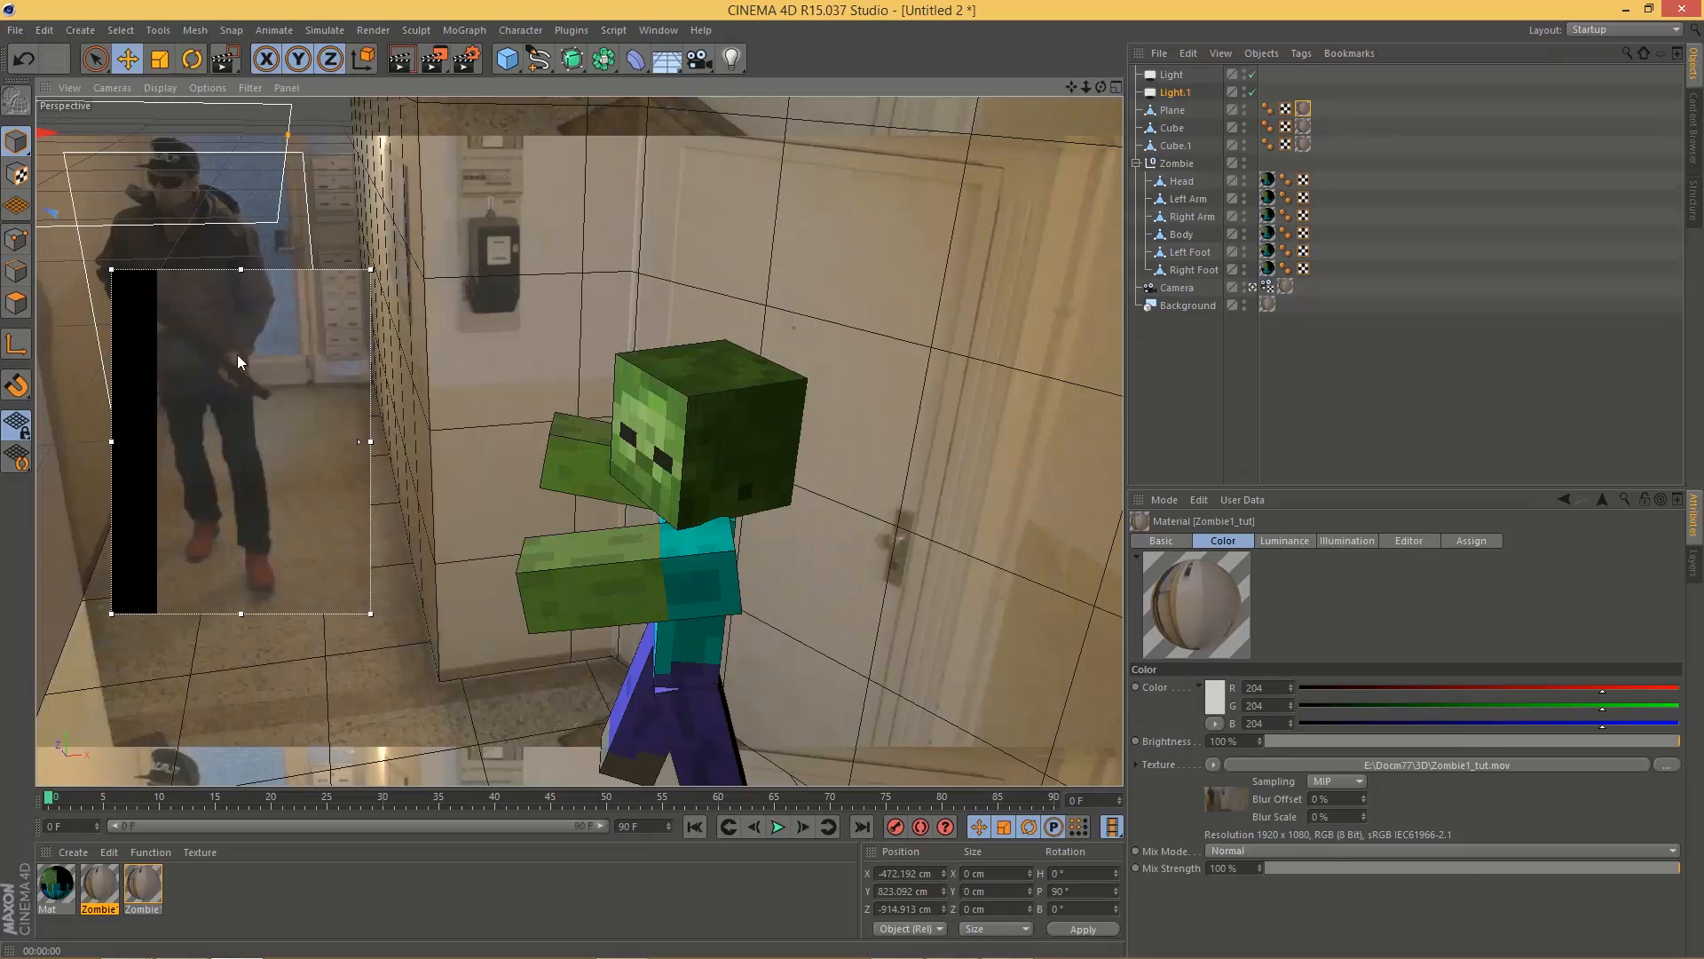
pyautogui.moveTo(370, 441); pyautogui.dragTo(284, 441)
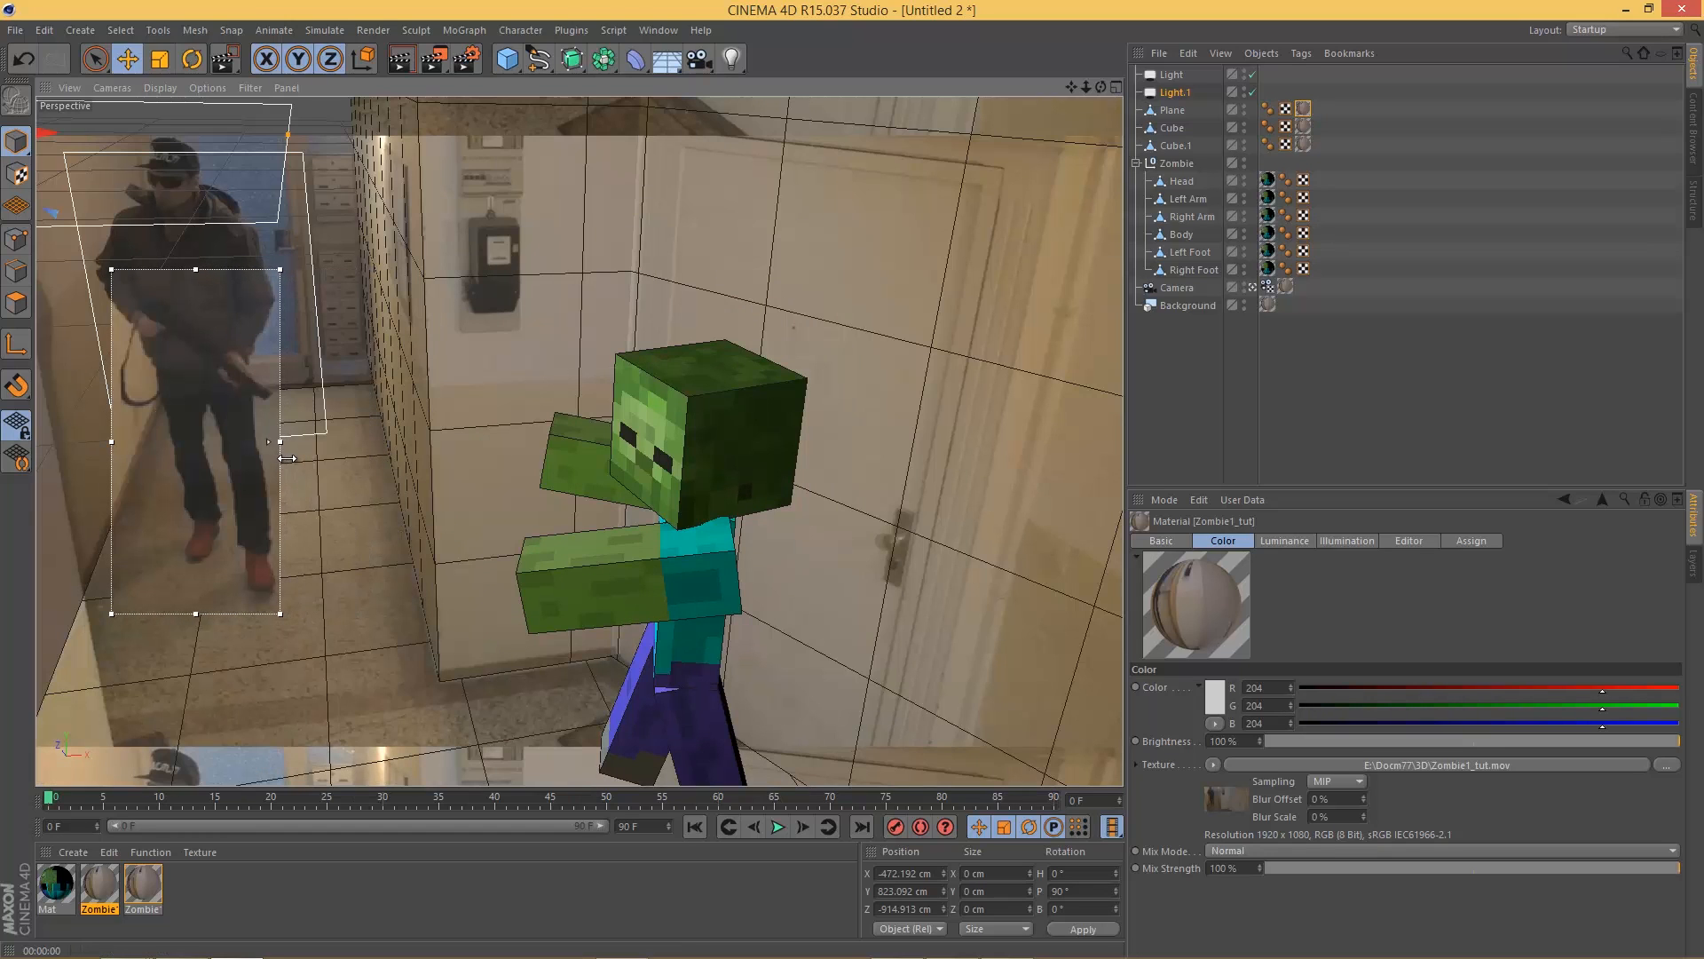
pyautogui.moveTo(117, 443); pyautogui.dragTo(129, 442)
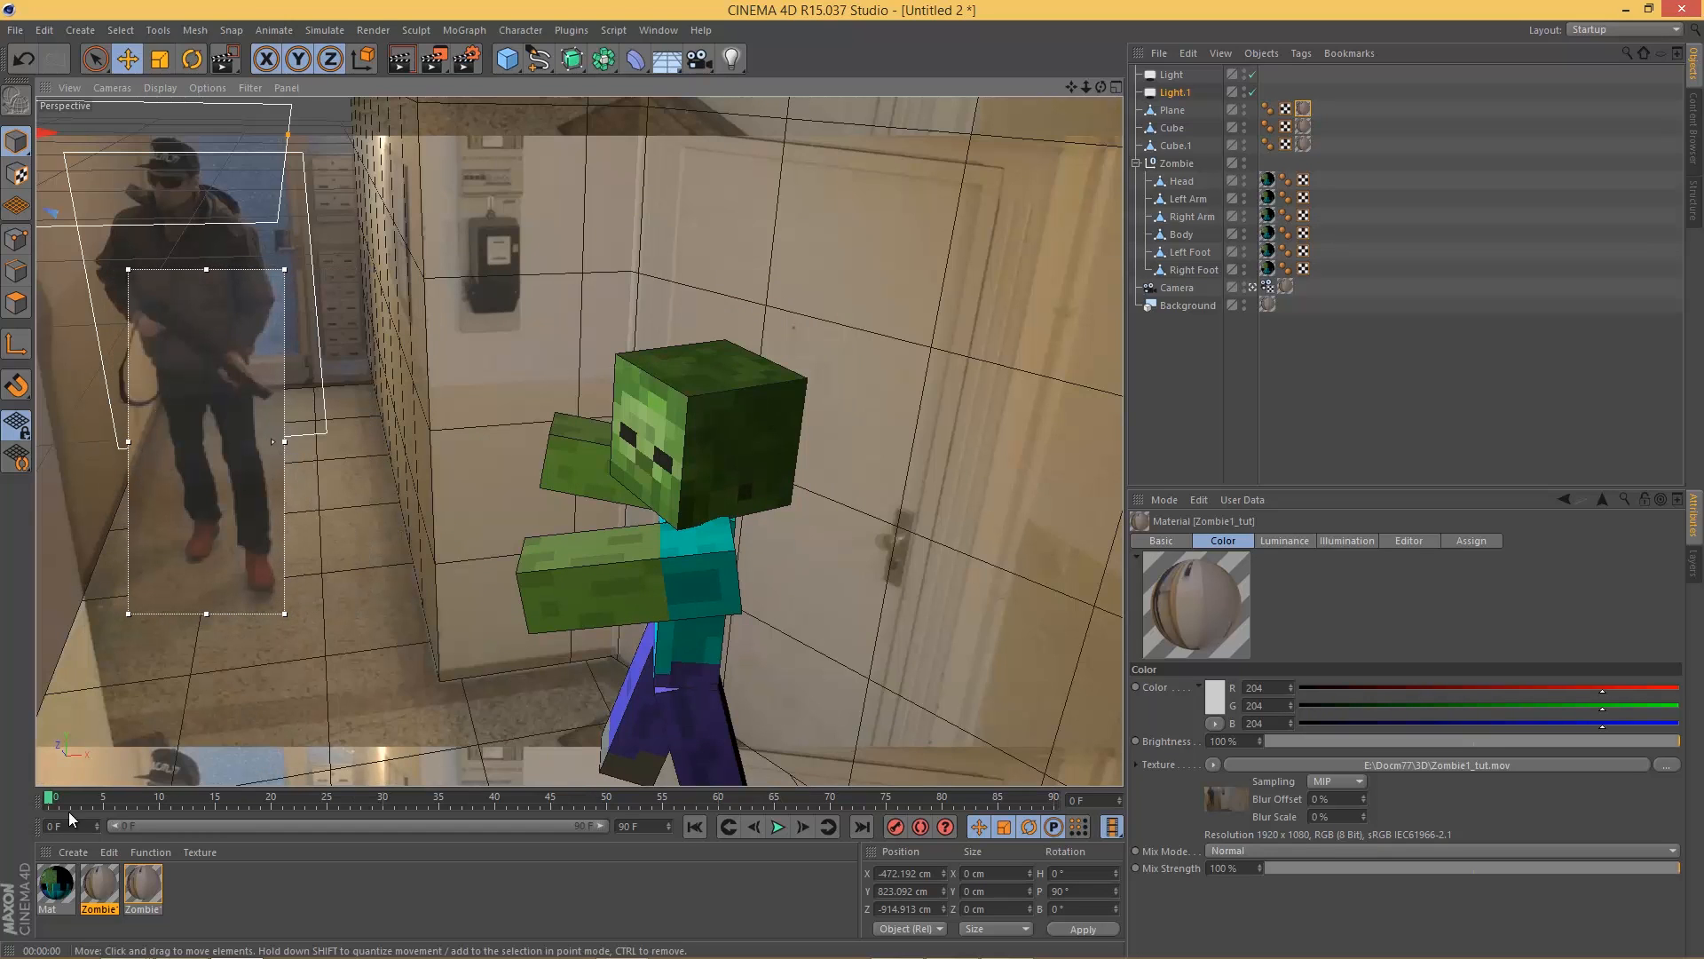
# Step: Try a 48% Luminance mix strength on the background's Zombie1_tut material, and return it to 100%
pyautogui.doubleClick(99, 888)
pyautogui.moveTo(438, 121); pyautogui.dragTo(555, 121)
pyautogui.moveTo(792, 365); pyautogui.dragTo(772, 367)
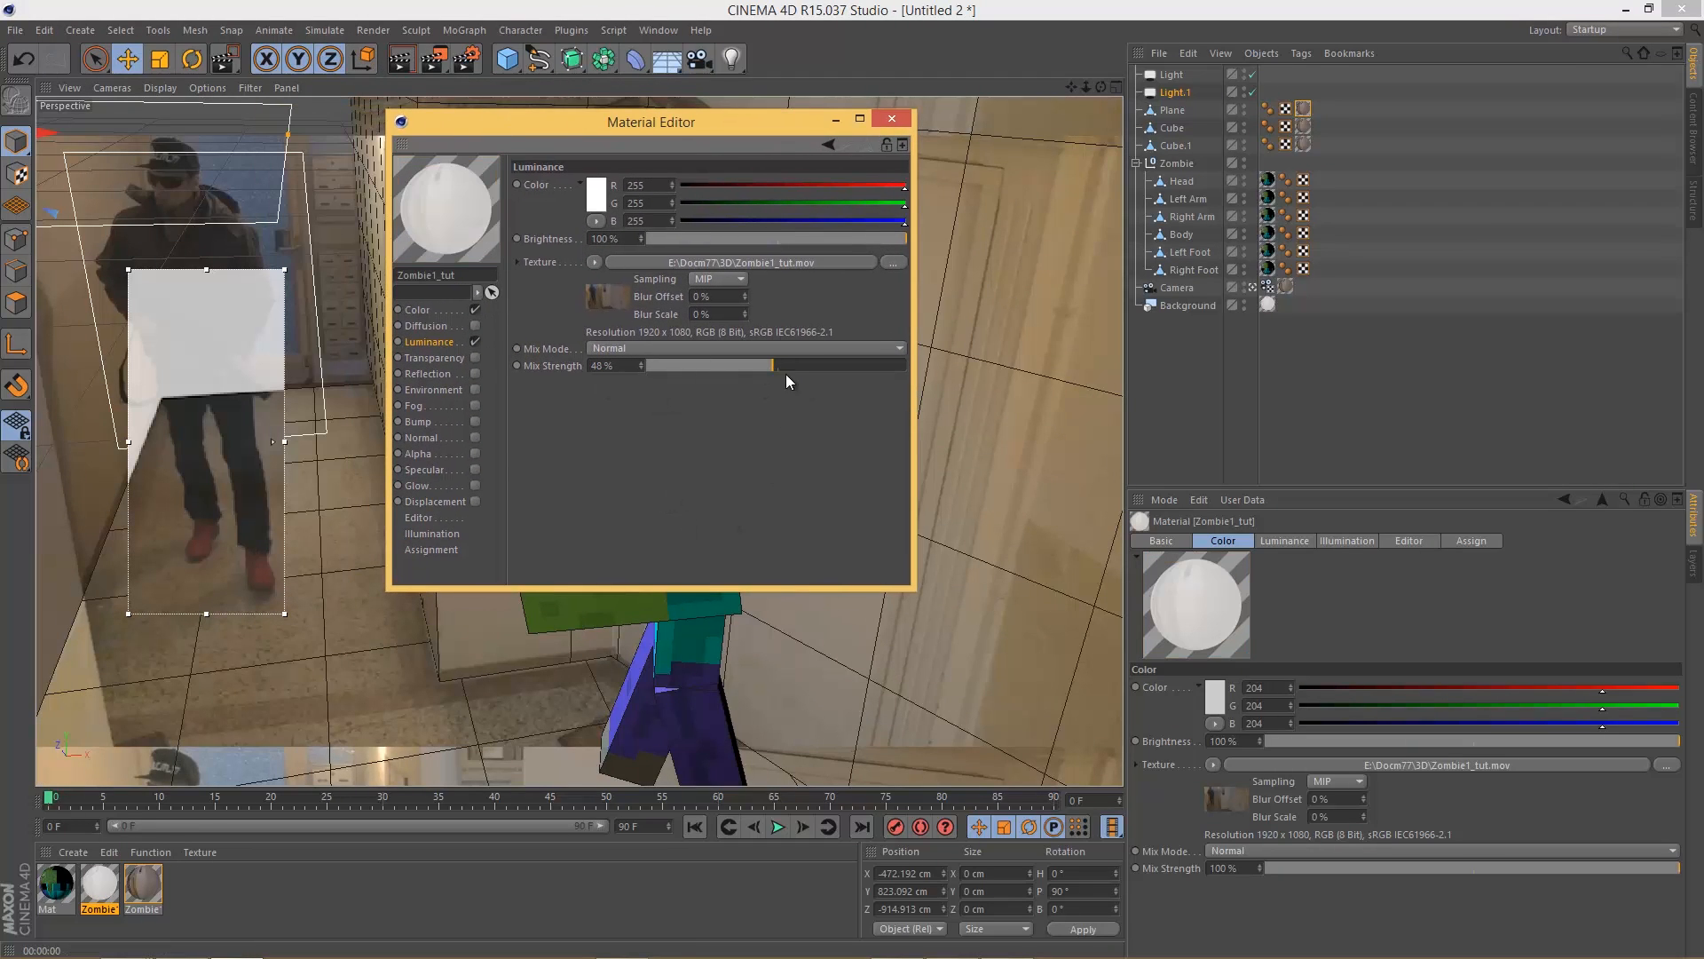
pyautogui.moveTo(858, 369); pyautogui.dragTo(920, 380)
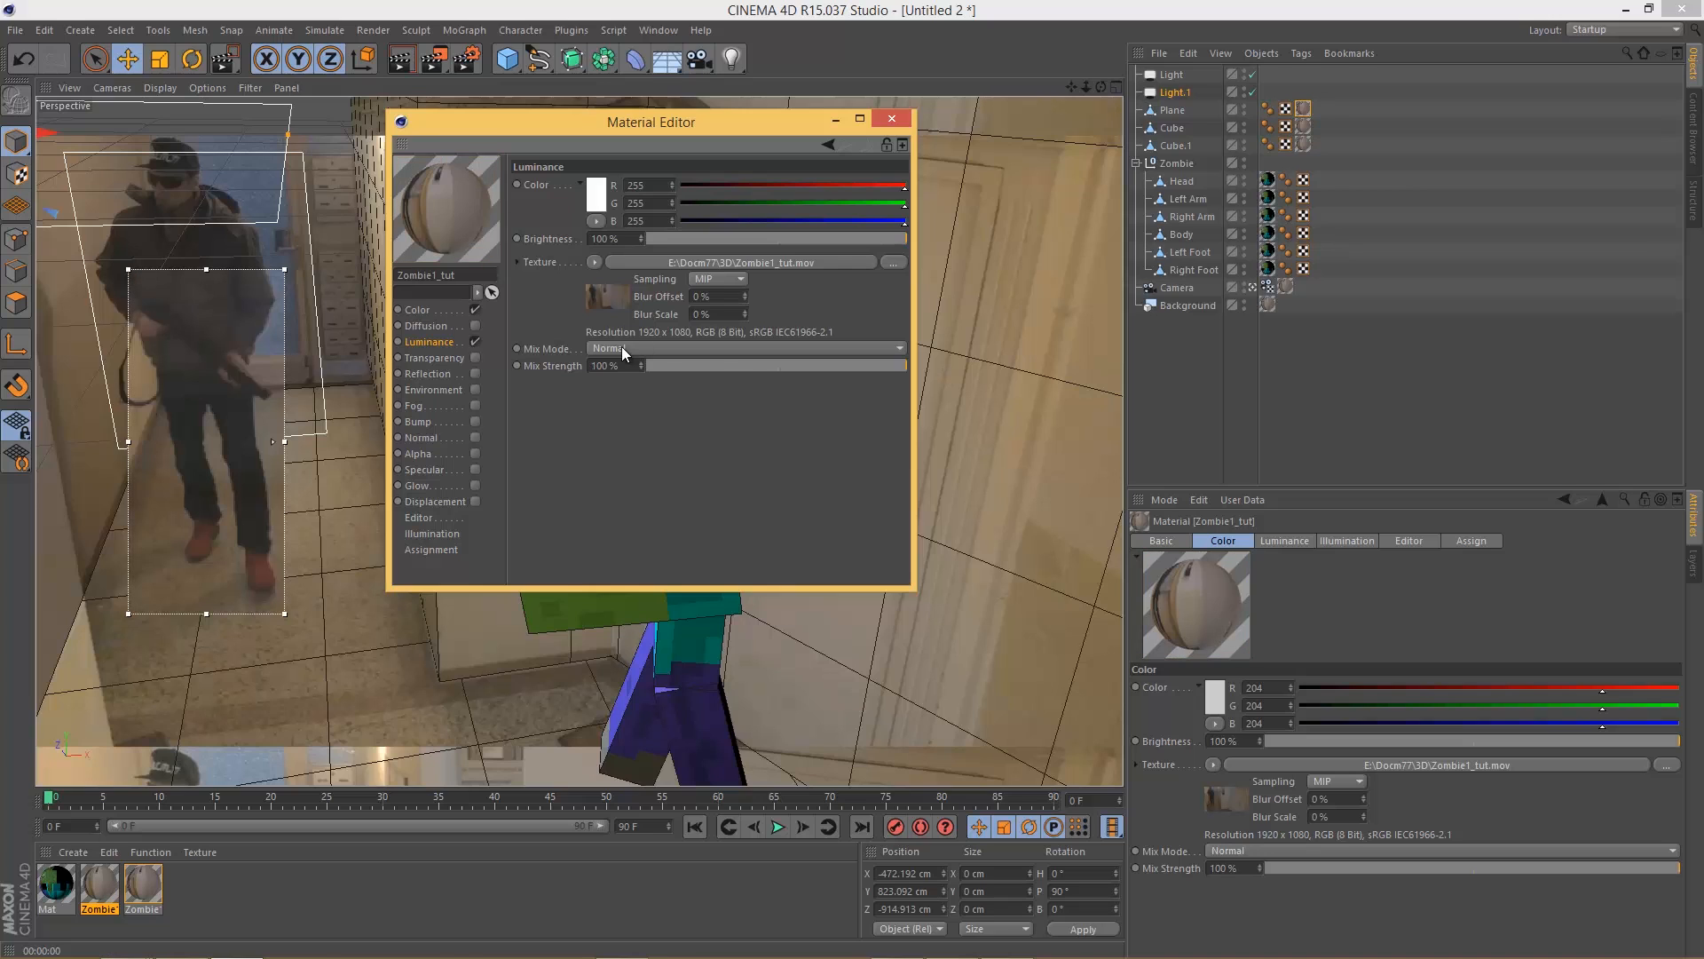
# Step: Try a luminance tint with blue at 167, 10% brightness and 67% mix strength, toggling the background's Luminance channel to compare
pyautogui.moveTo(896, 239); pyautogui.dragTo(828, 225)
pyautogui.click(672, 237)
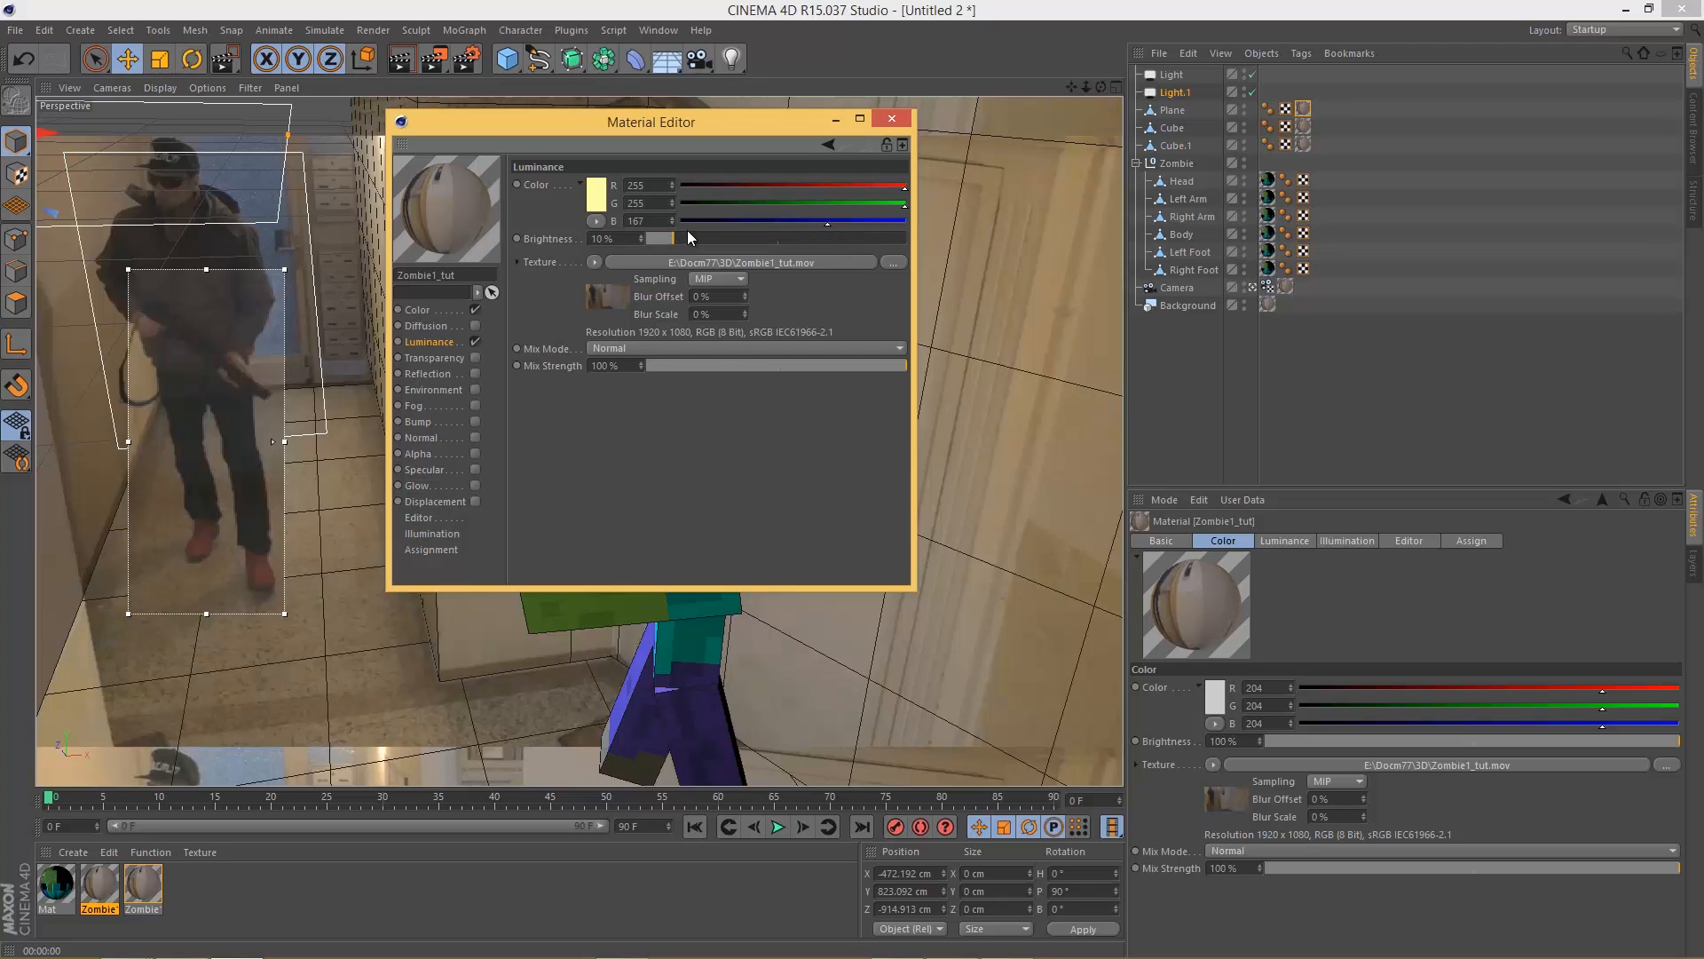
pyautogui.click(888, 368)
pyautogui.moveTo(859, 365); pyautogui.dragTo(824, 364)
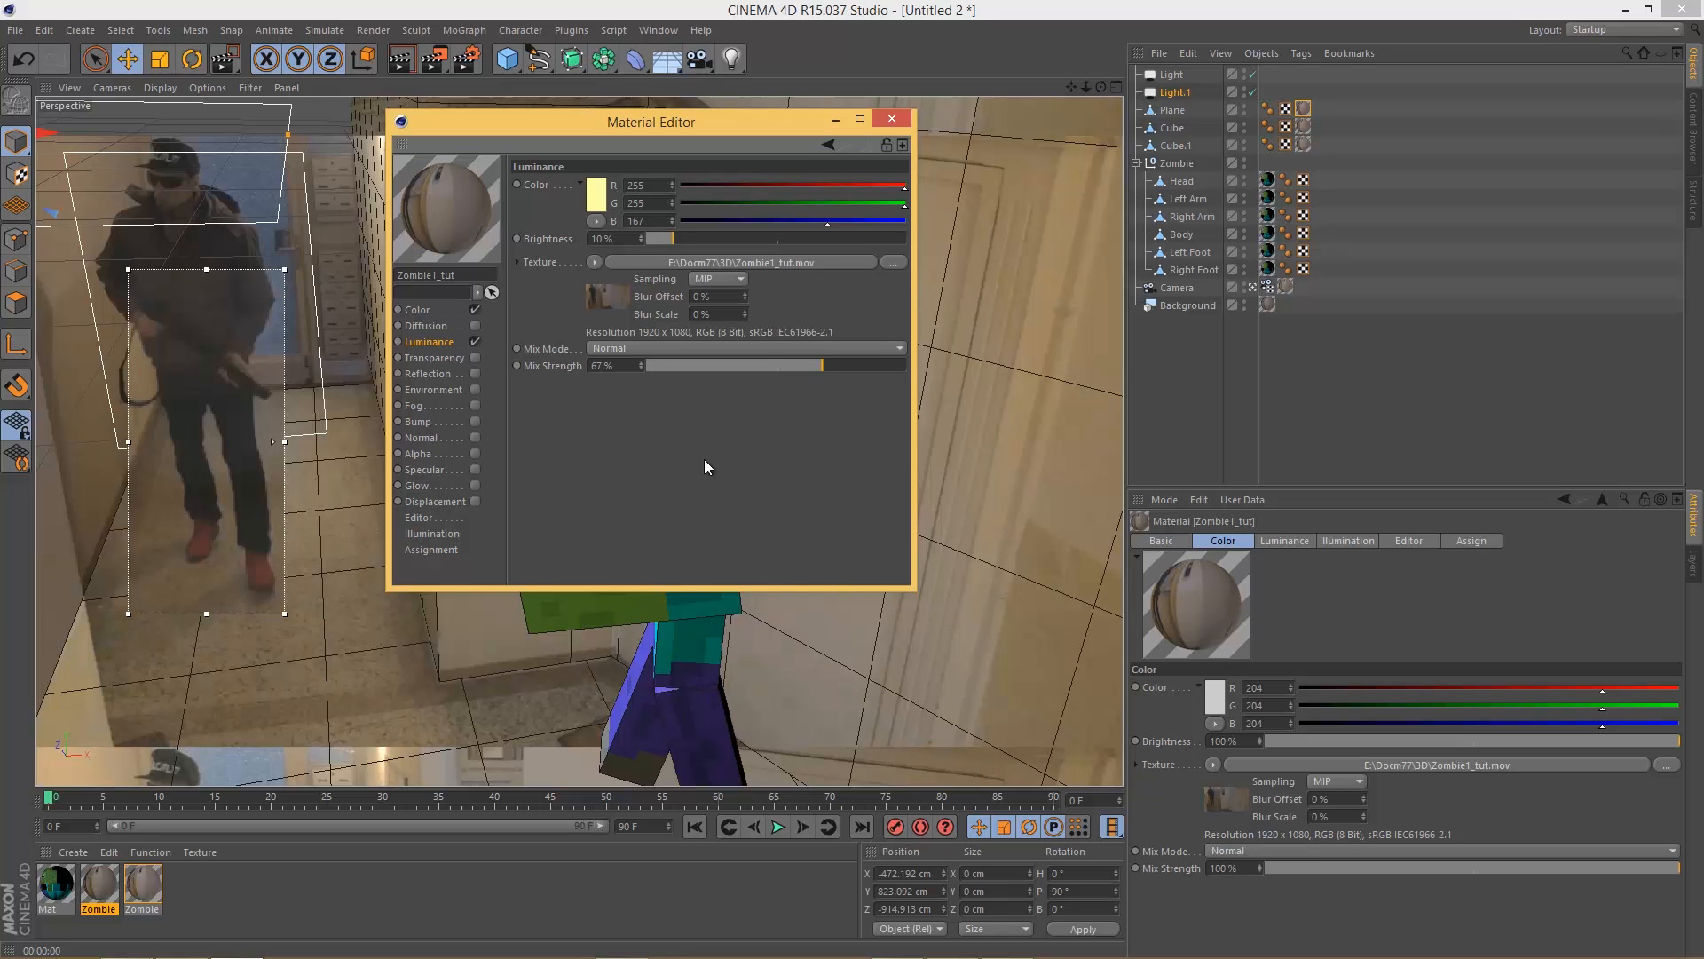
pyautogui.moveTo(542, 119); pyautogui.dragTo(565, 154)
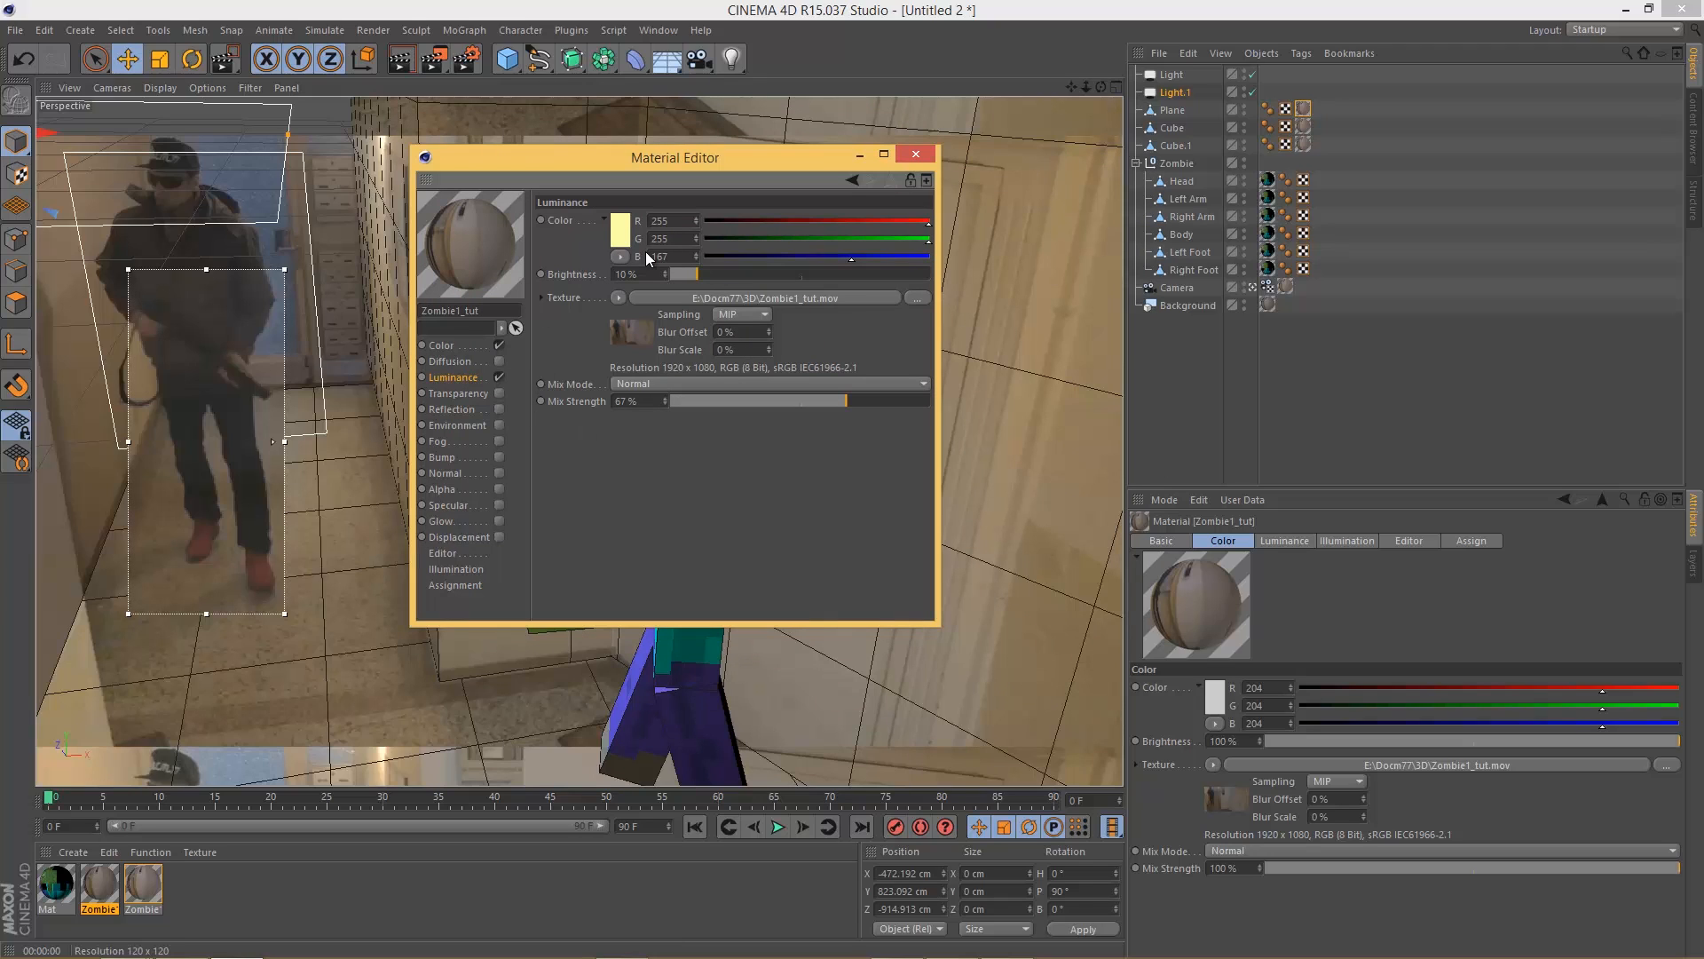
pyautogui.click(498, 376)
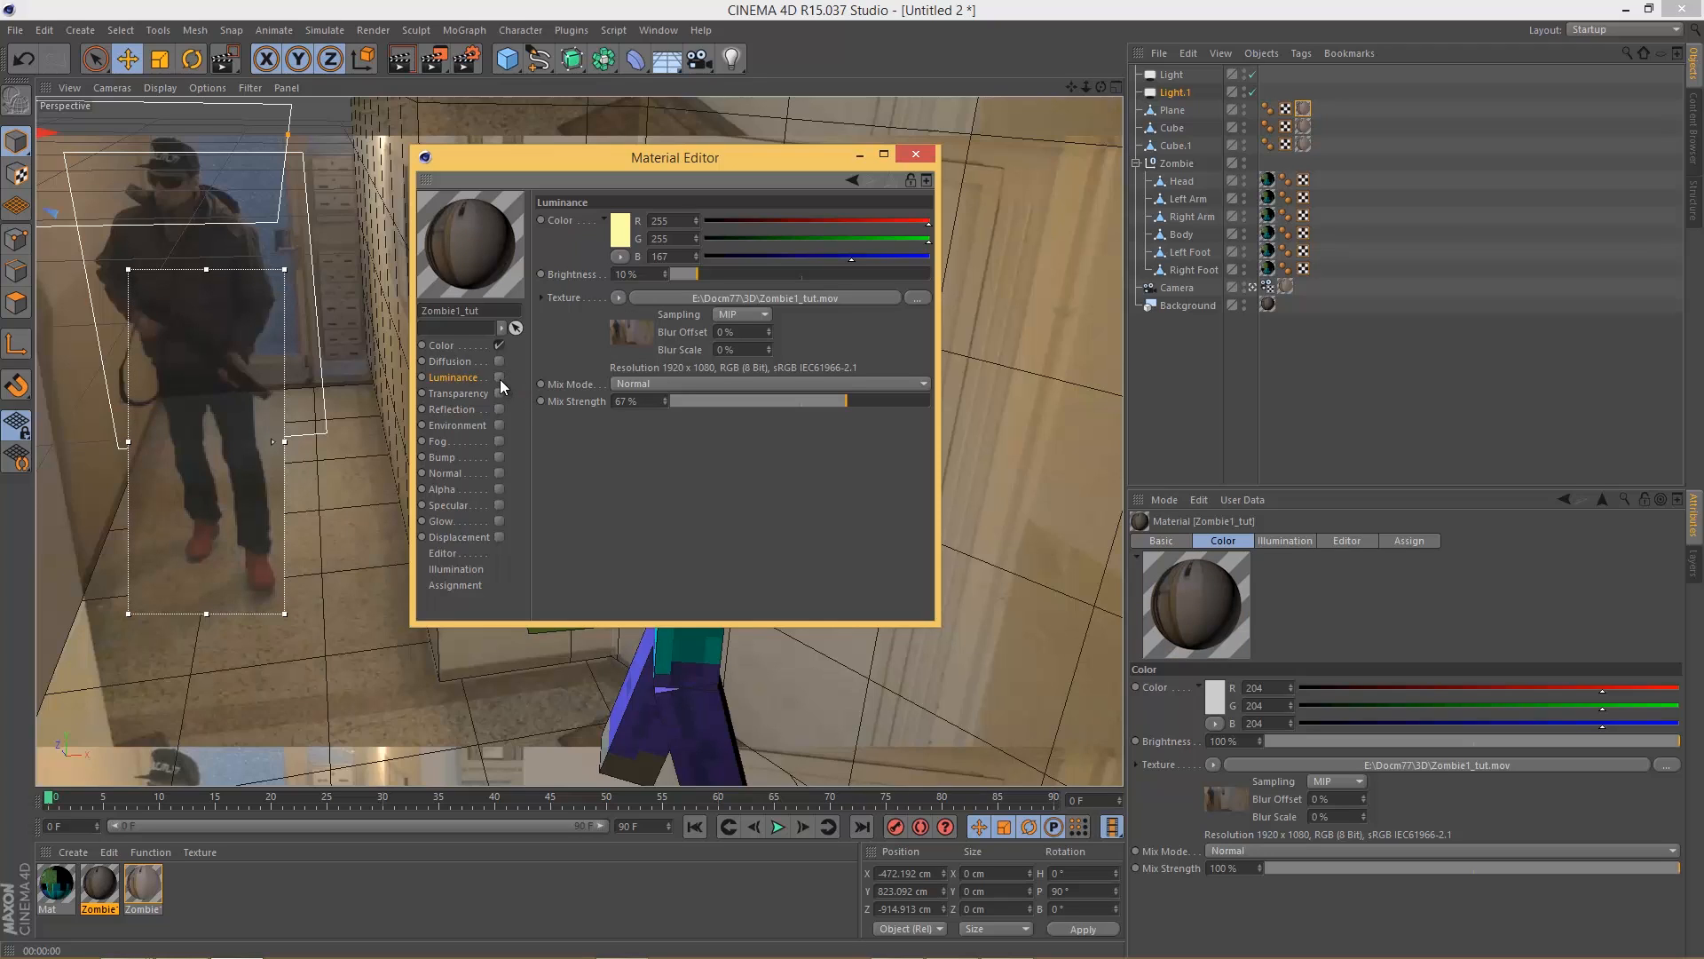
pyautogui.click(498, 377)
# Step: Set the background material's luminance brightness to 25% and its mix strength to 100%
pyautogui.click(624, 273)
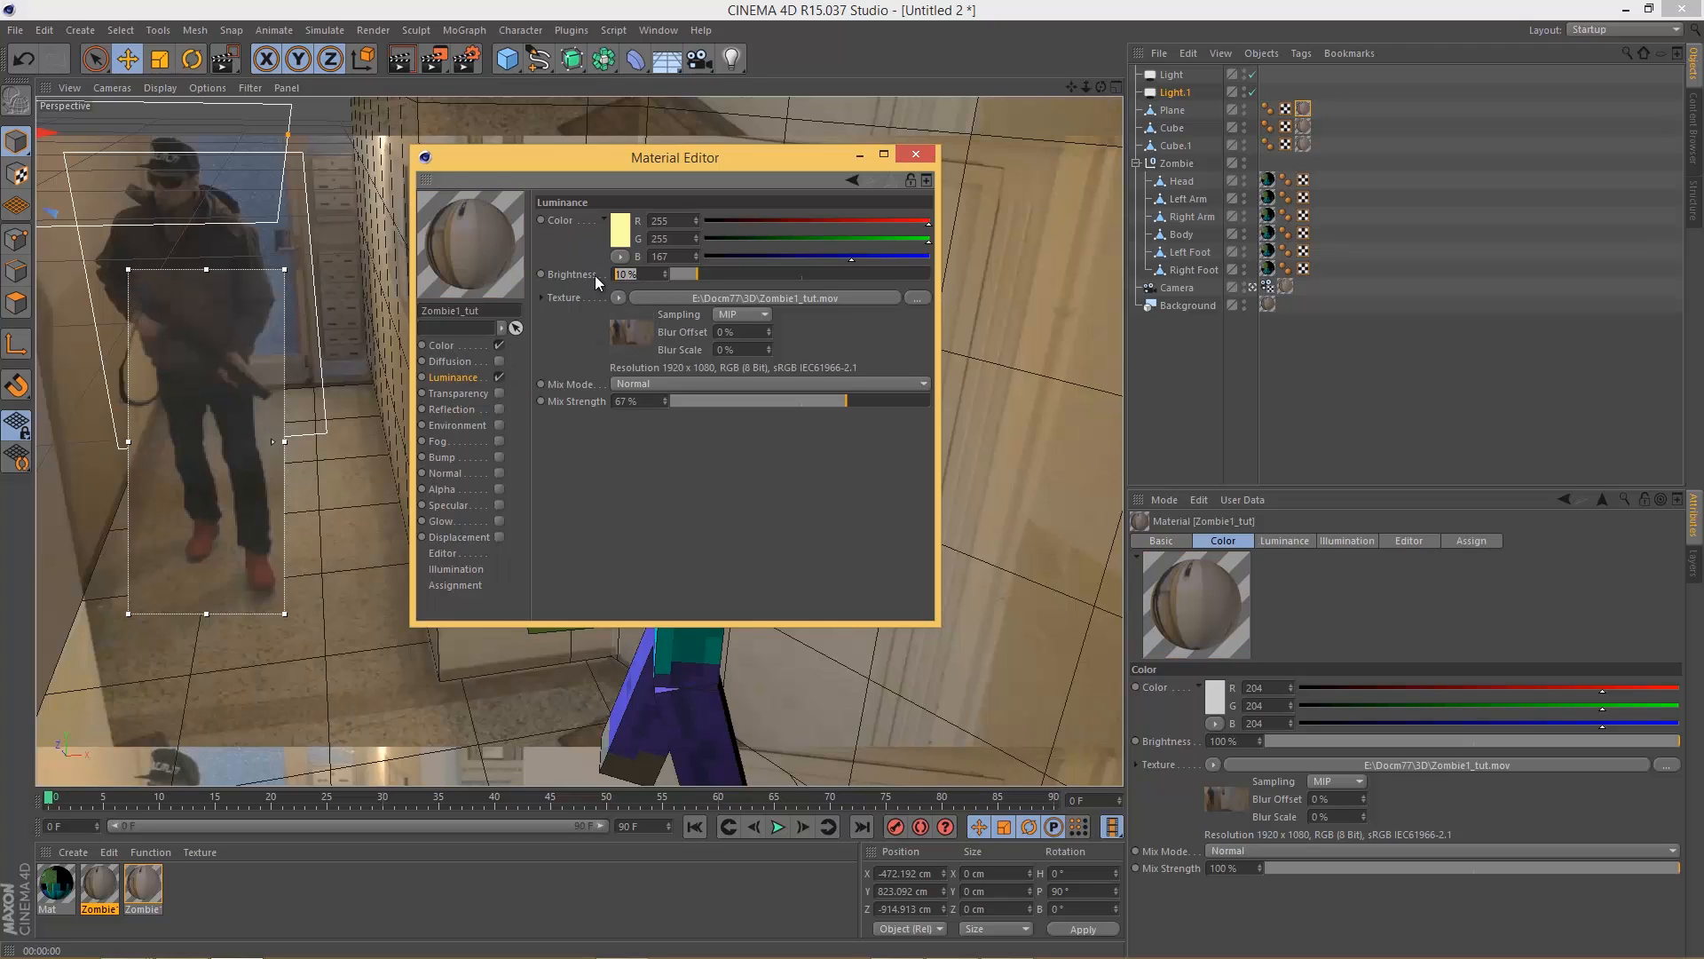
pyautogui.write('3')
pyautogui.press('BackSpace')
pyautogui.write('25')
pyautogui.press('Return')
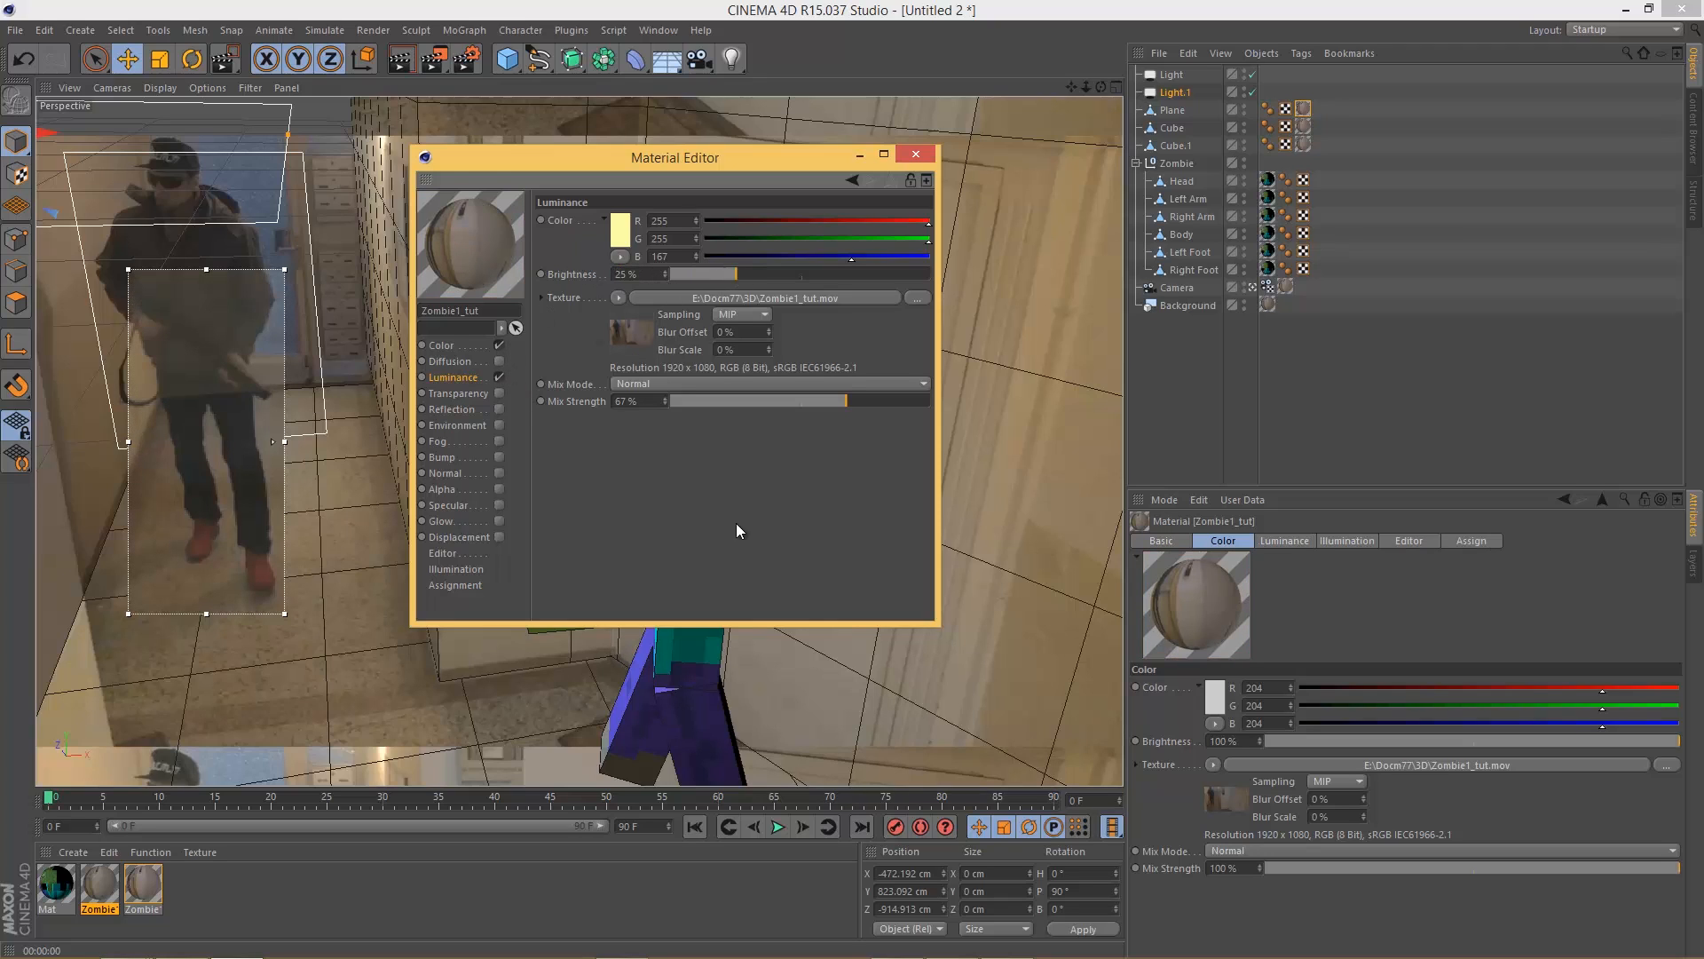
pyautogui.moveTo(795, 405); pyautogui.dragTo(1019, 393)
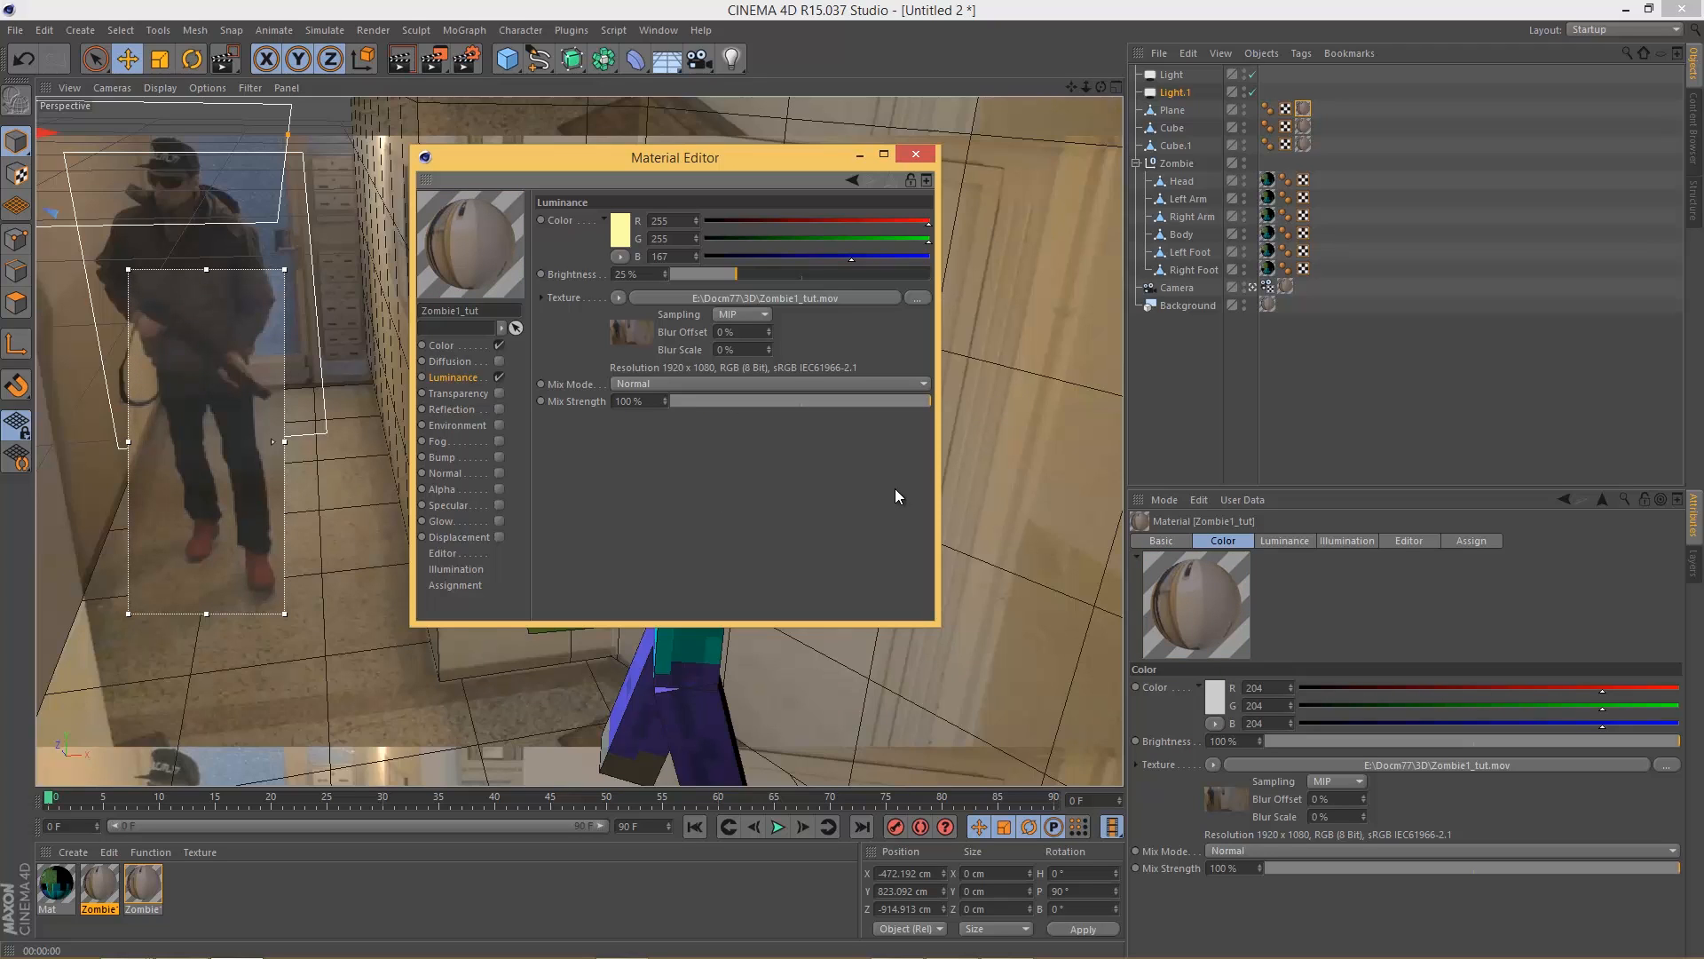
# Step: Reset the background's luminance color to white and adjust its mix strength to 49% and brightness to 8%
pyautogui.click(621, 230)
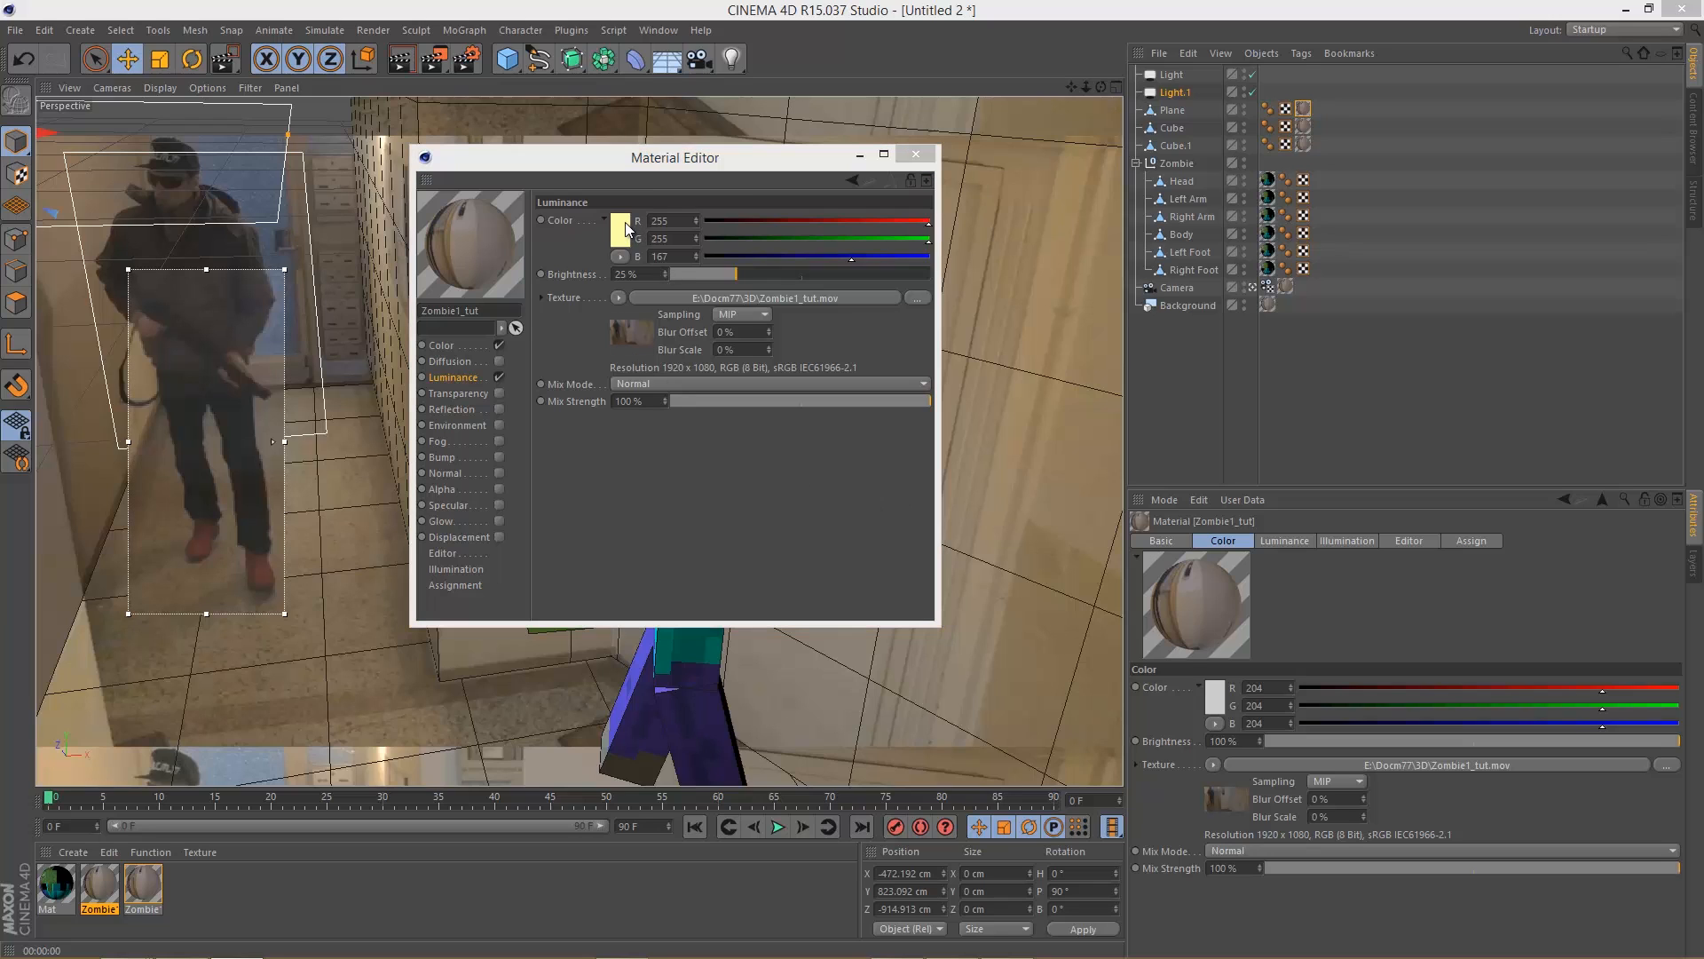
pyautogui.click(594, 308)
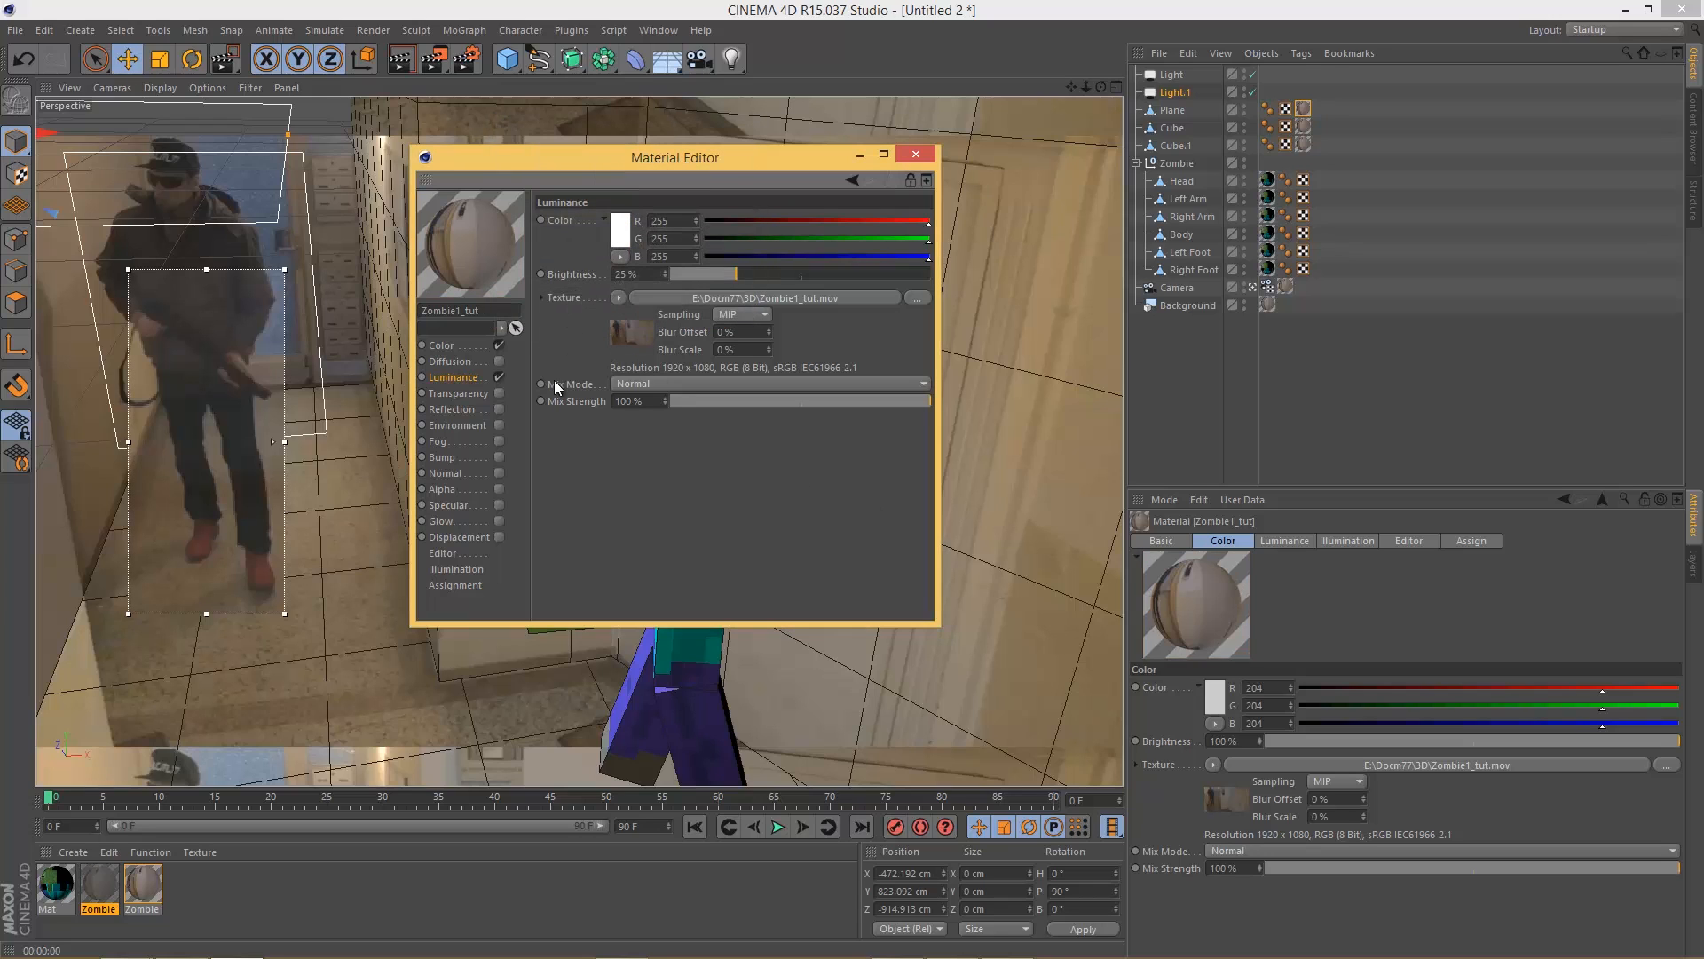
pyautogui.click(685, 277)
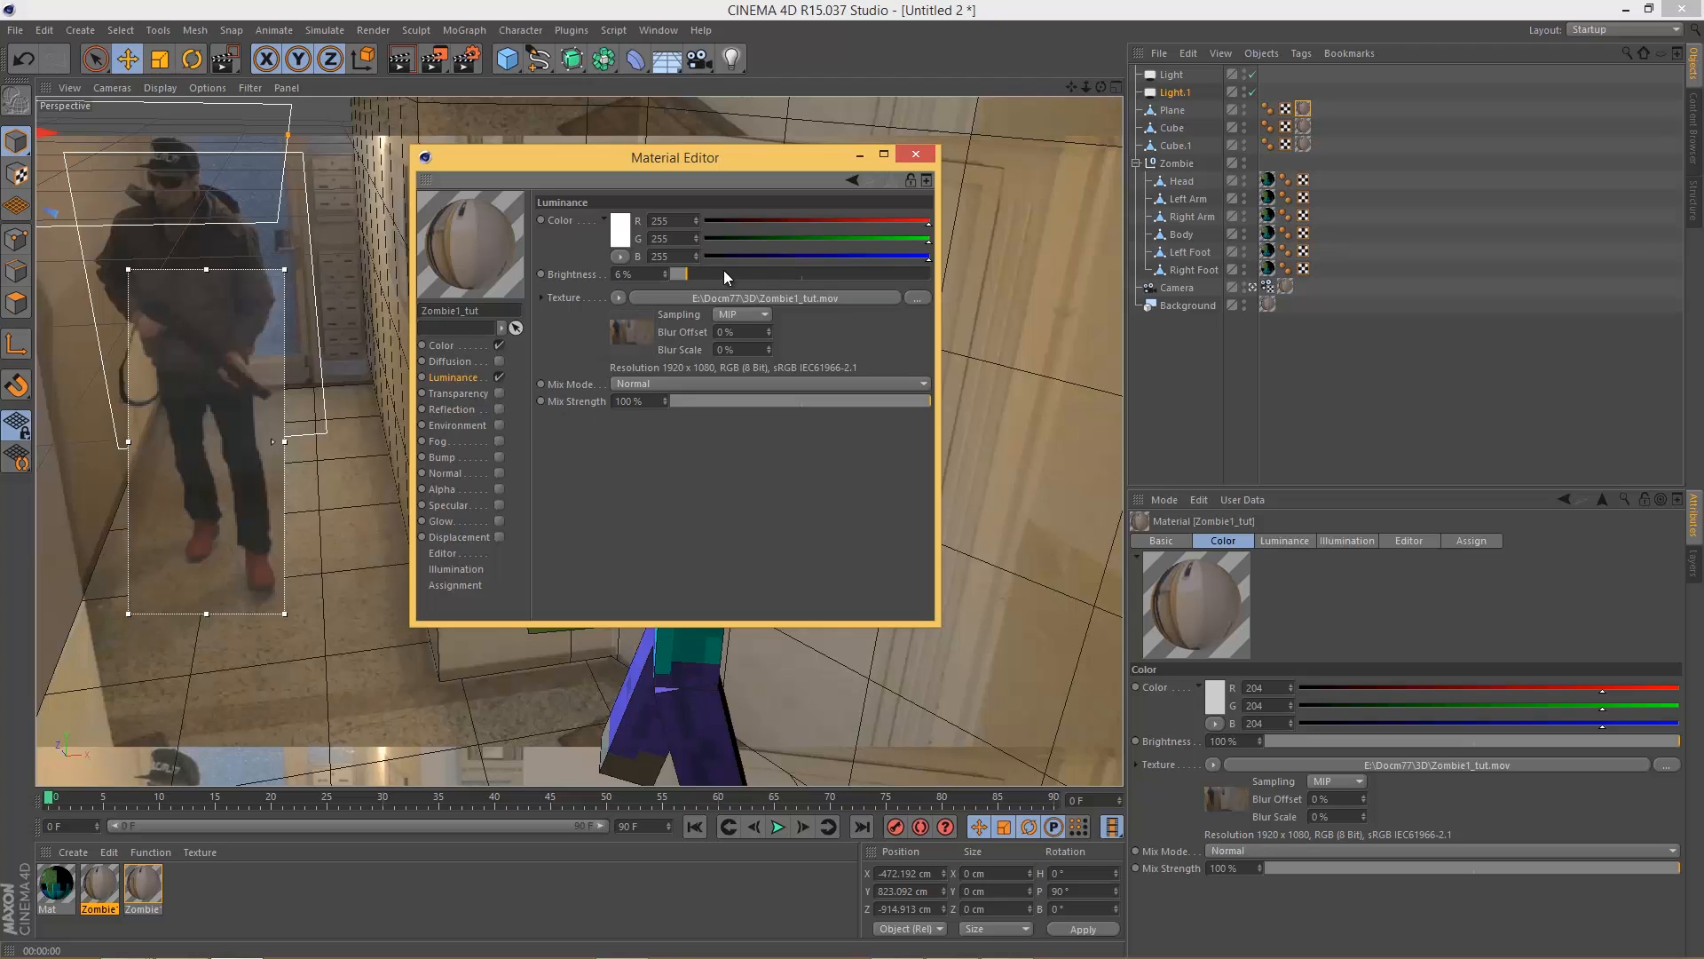
pyautogui.moveTo(722, 270); pyautogui.dragTo(1027, 286)
pyautogui.moveTo(845, 401); pyautogui.dragTo(717, 401)
pyautogui.moveTo(862, 277); pyautogui.dragTo(720, 273)
pyautogui.click(803, 402)
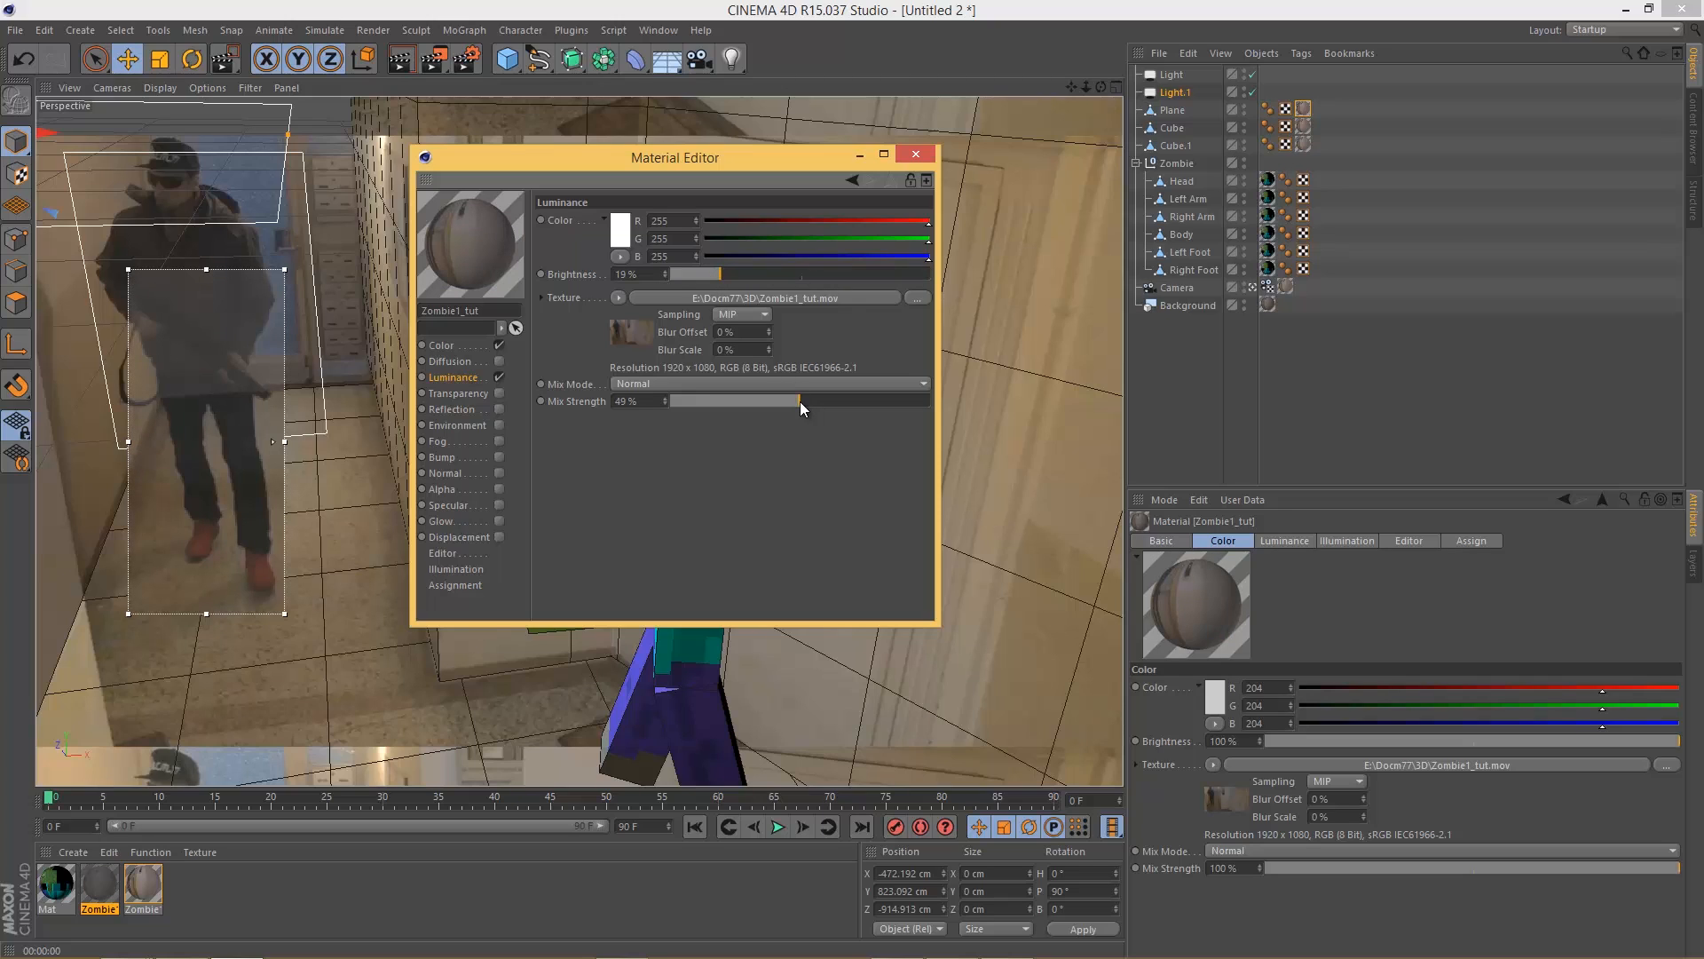
pyautogui.moveTo(694, 272); pyautogui.dragTo(691, 271)
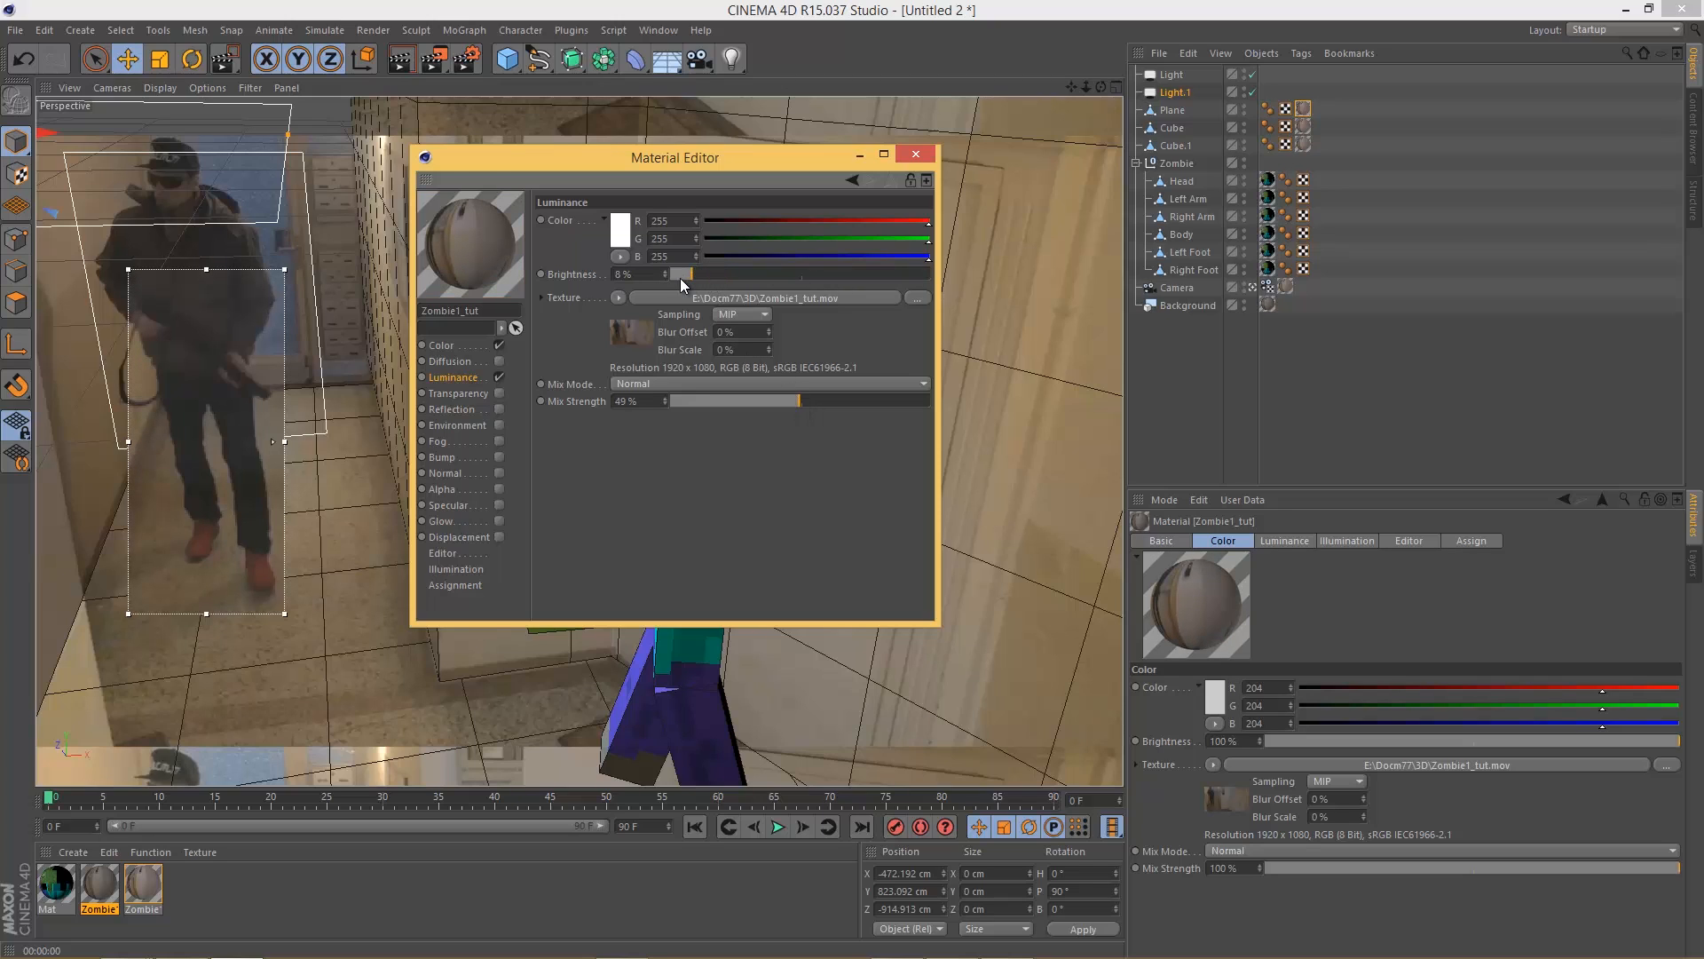
# Step: Set the background's luminance brightness to 7%, and render a preview of the view with the material editor closed
pyautogui.doubleClick(648, 281)
pyautogui.write('7')
pyautogui.press('Return')
pyautogui.press('Return')
pyautogui.click(915, 158)
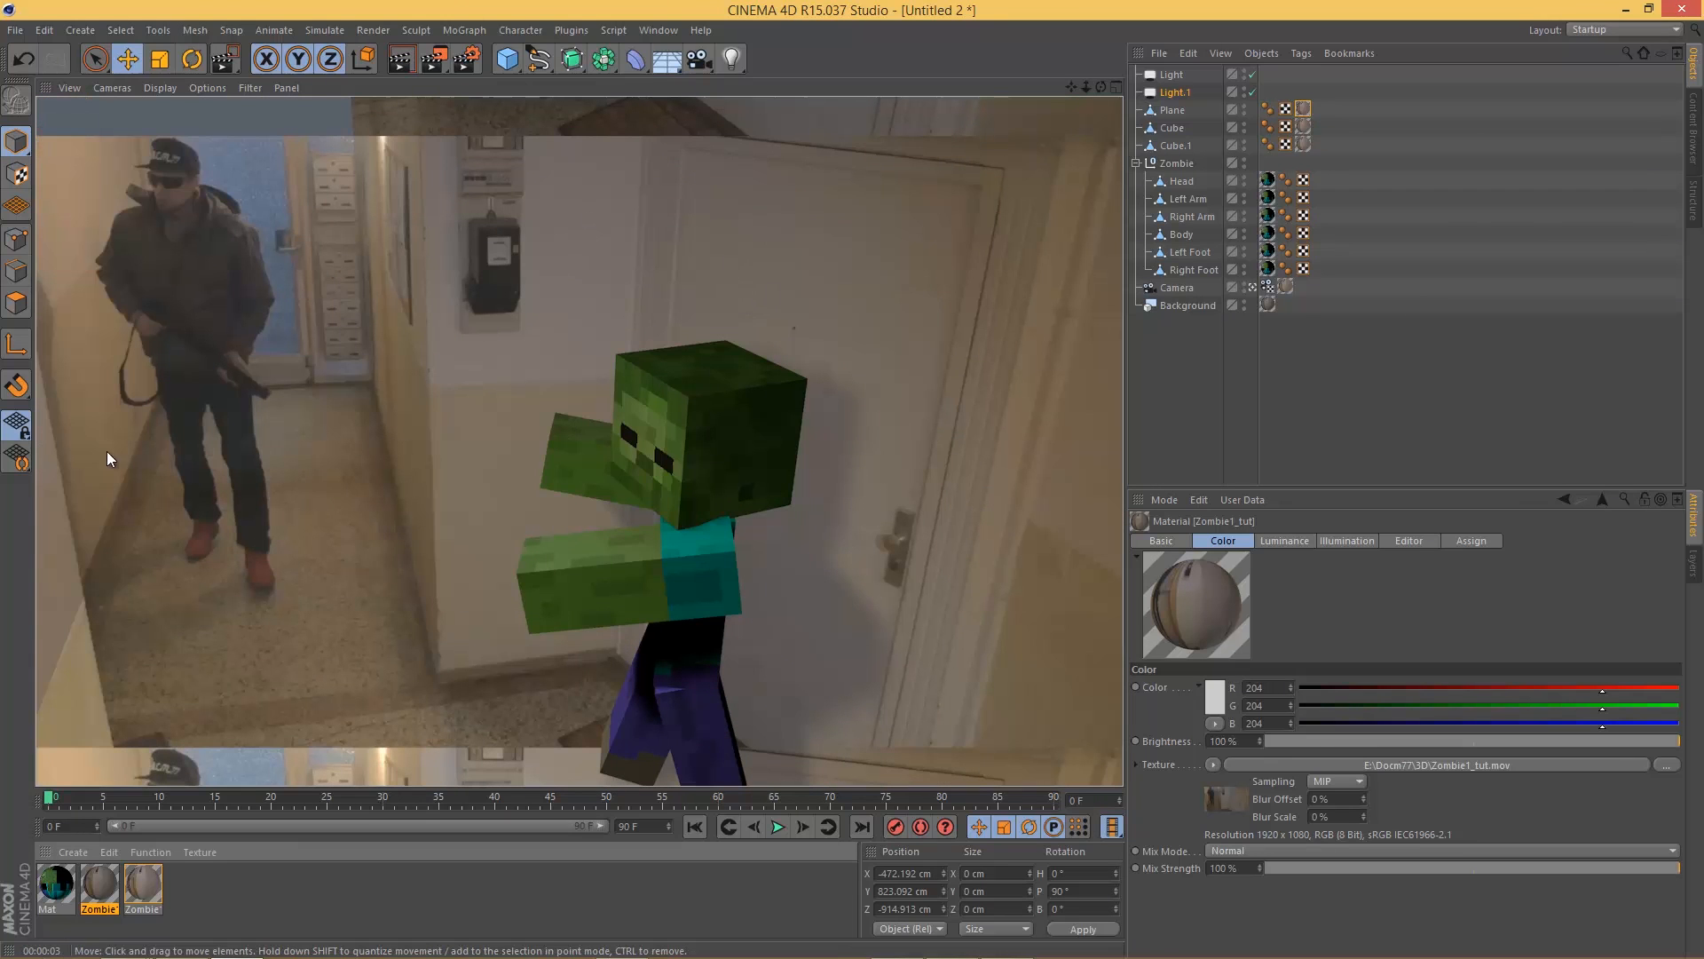
pyautogui.click(1415, 382)
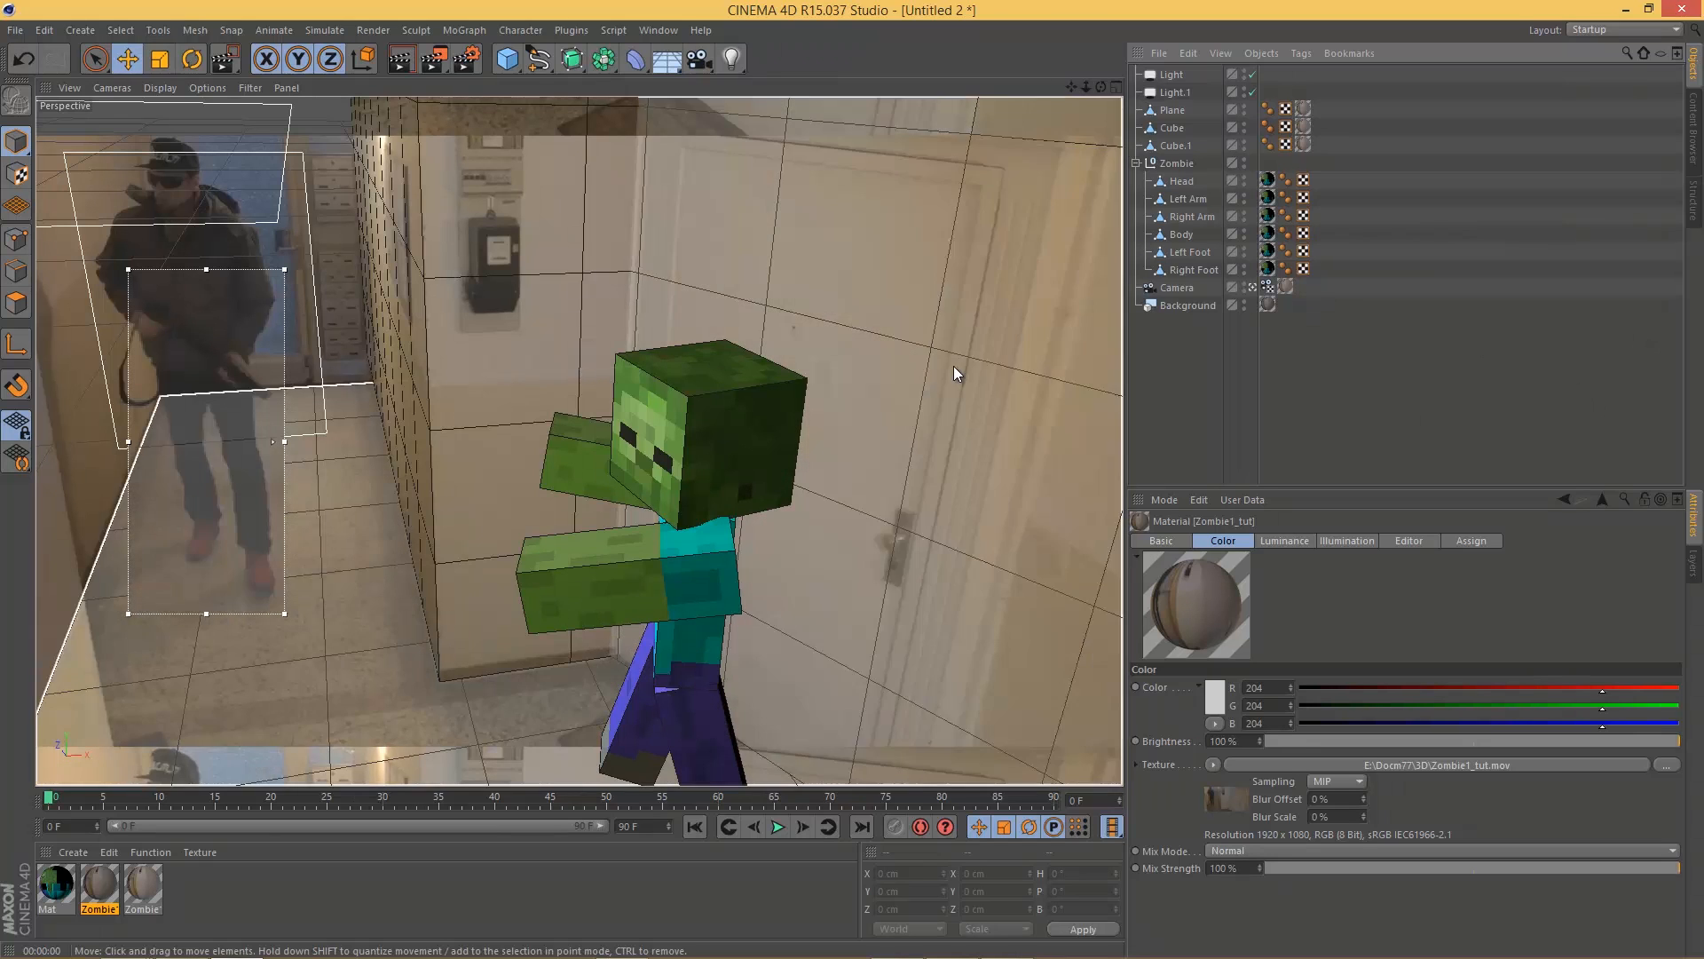
# Step: Move the timeline to the Zombie null's keyframe at frame 28 and select the Head
pyautogui.click(1199, 162)
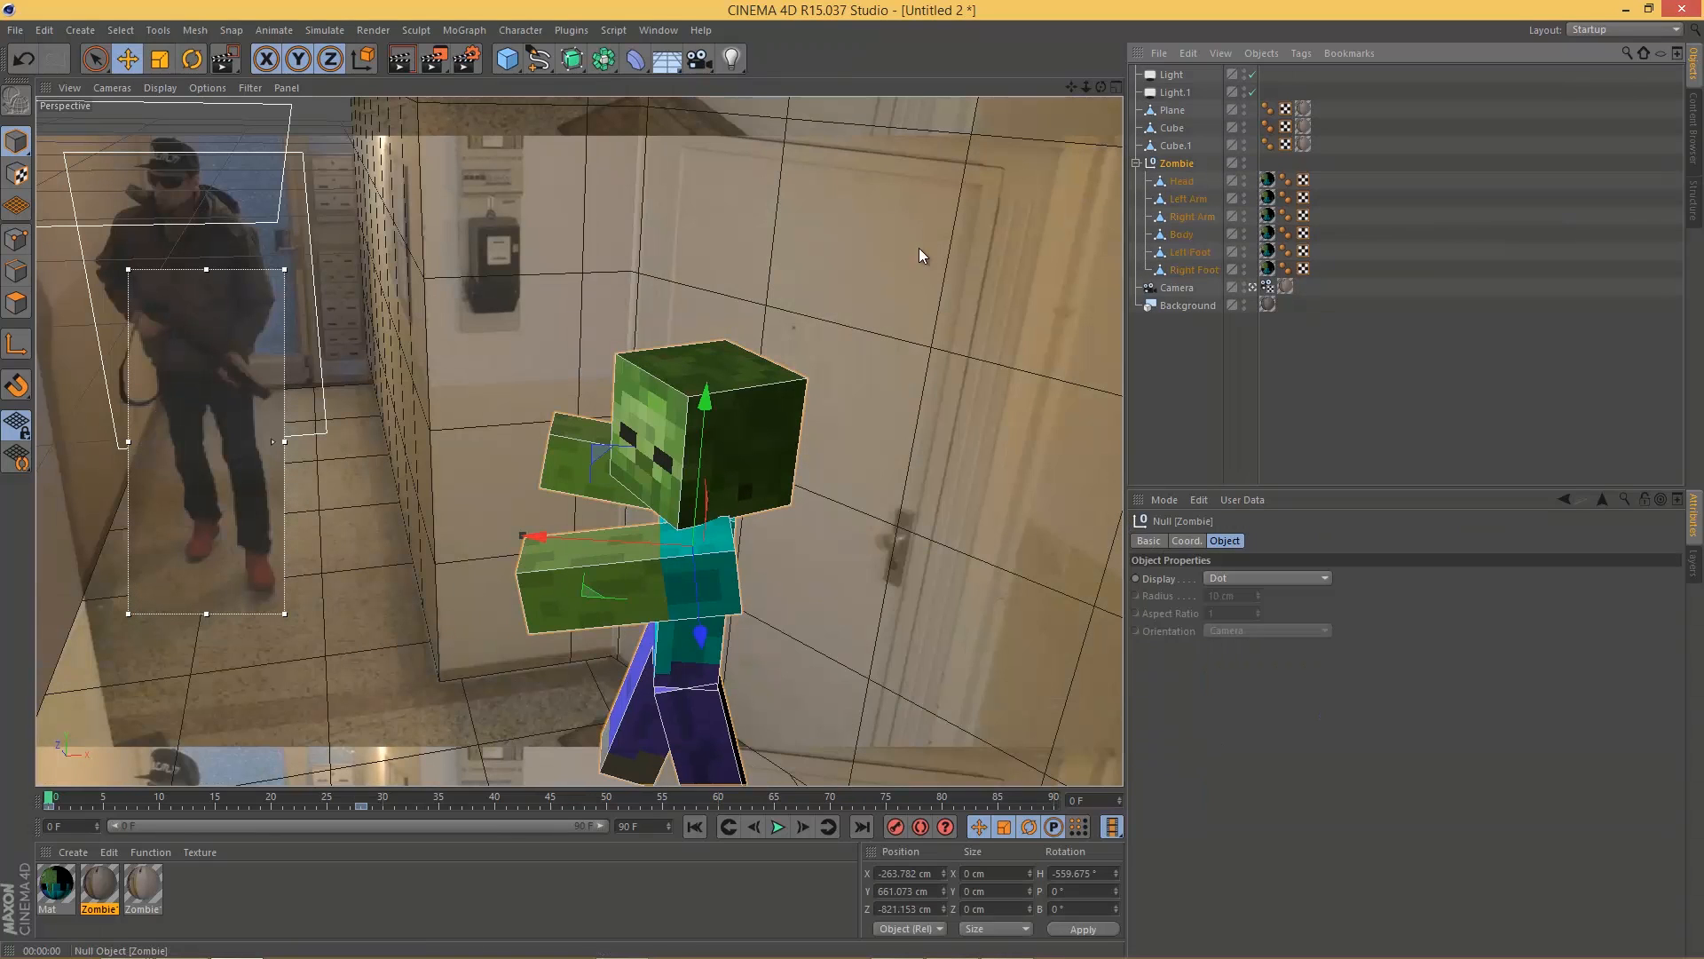
pyautogui.click(360, 805)
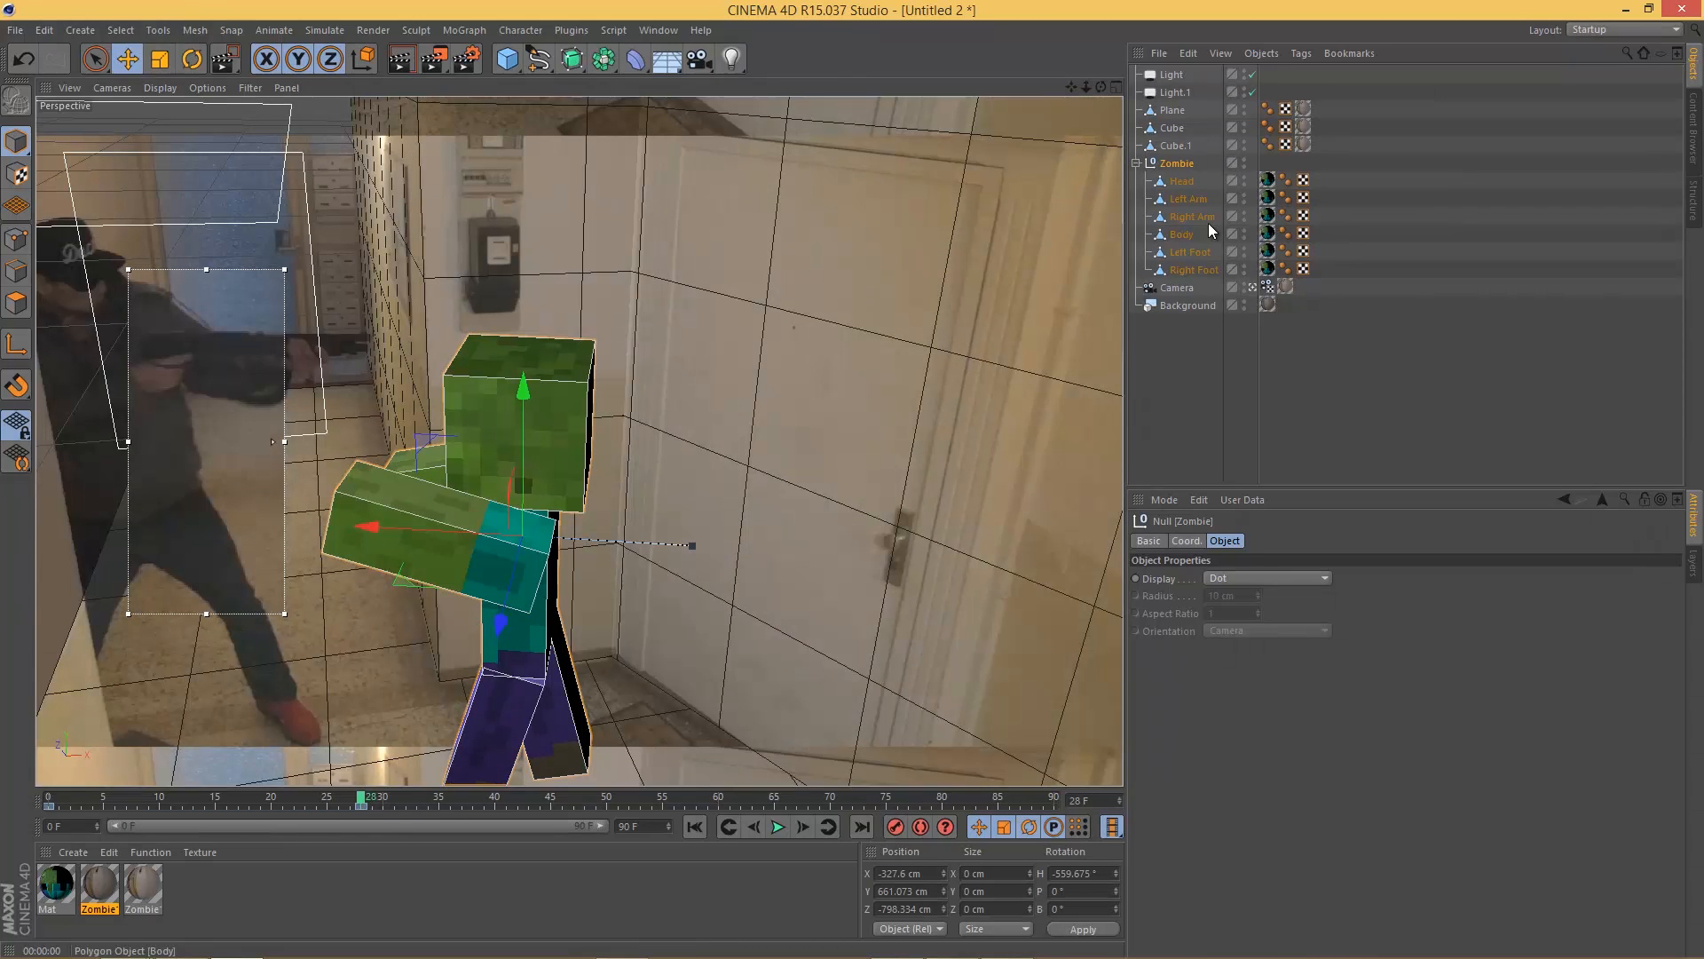
pyautogui.click(1183, 182)
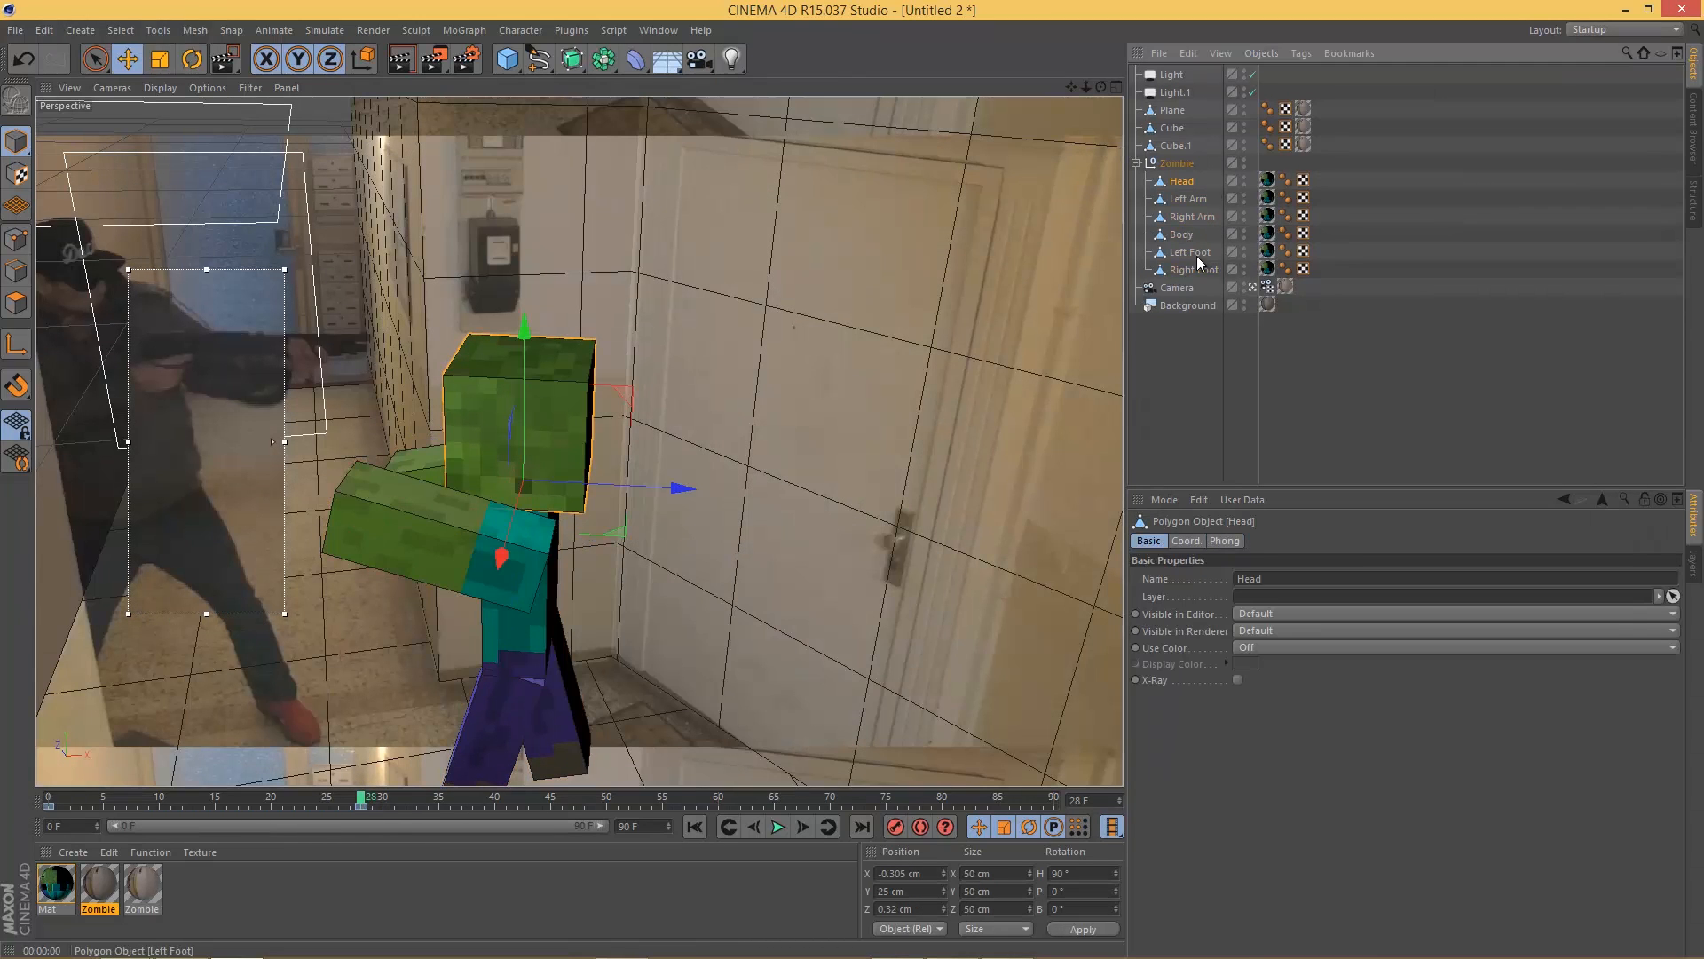
# Step: Add Collider Body tags to the Plane, Cube and Cube.1 objects that form the floor and walls
pyautogui.click(1174, 110)
pyautogui.keyDown('shift'); pyautogui.click(1179, 148); pyautogui.keyUp('shift')
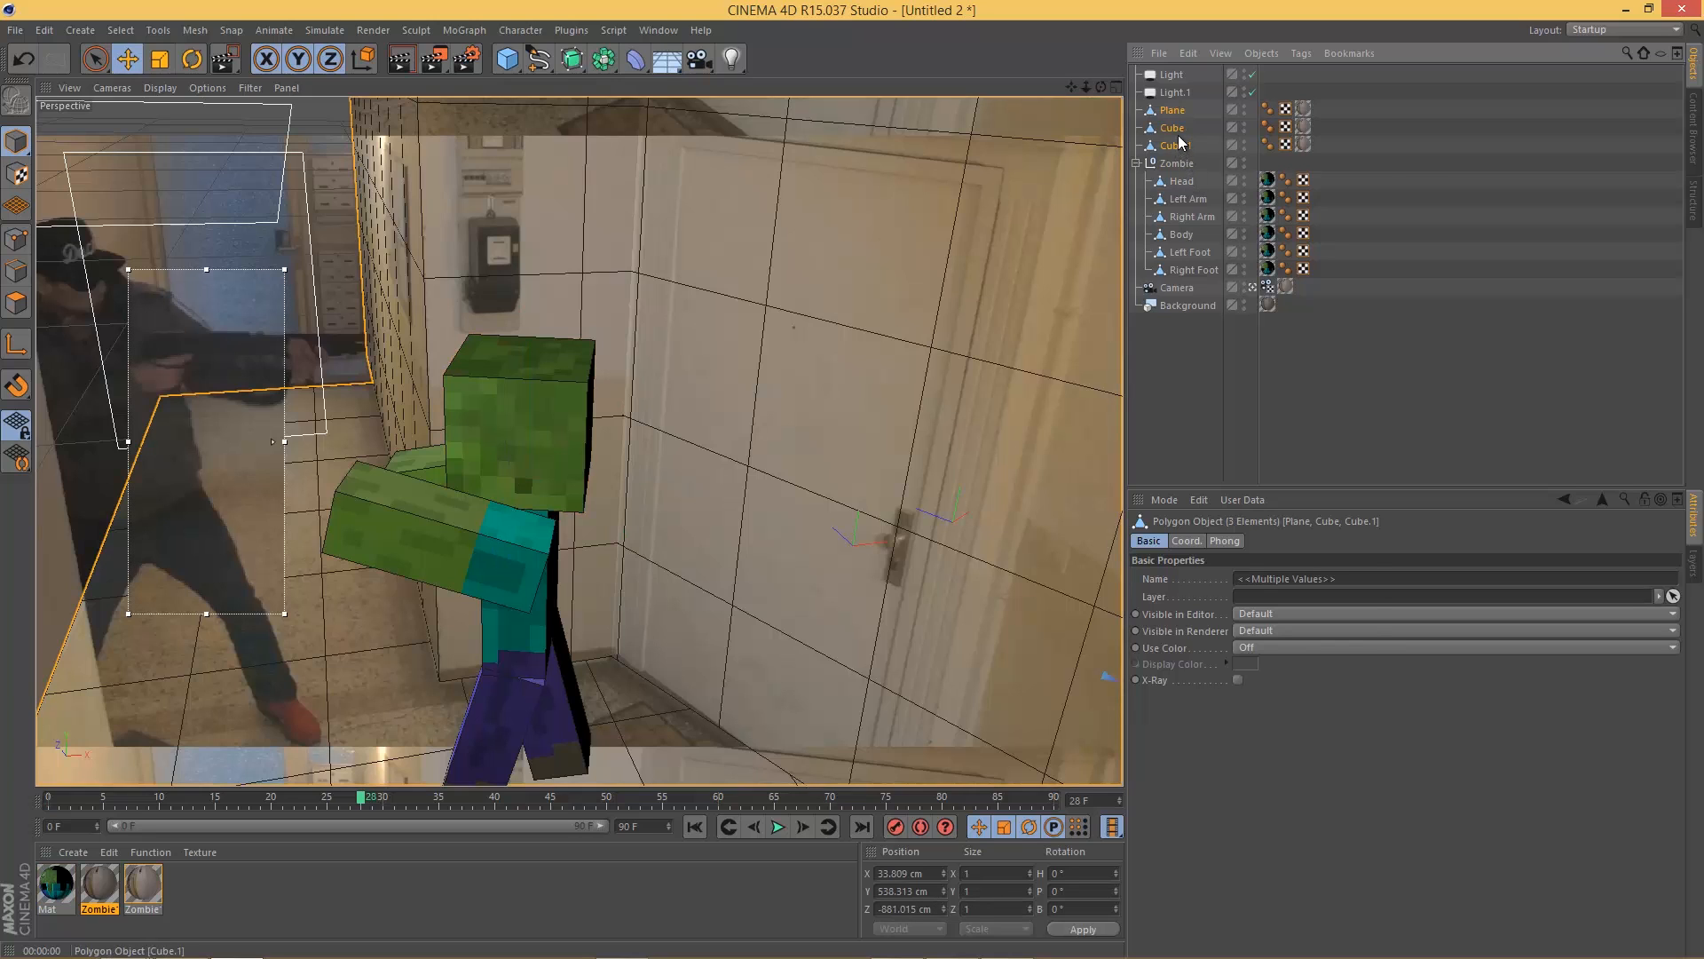
pyautogui.rightClick(1177, 133)
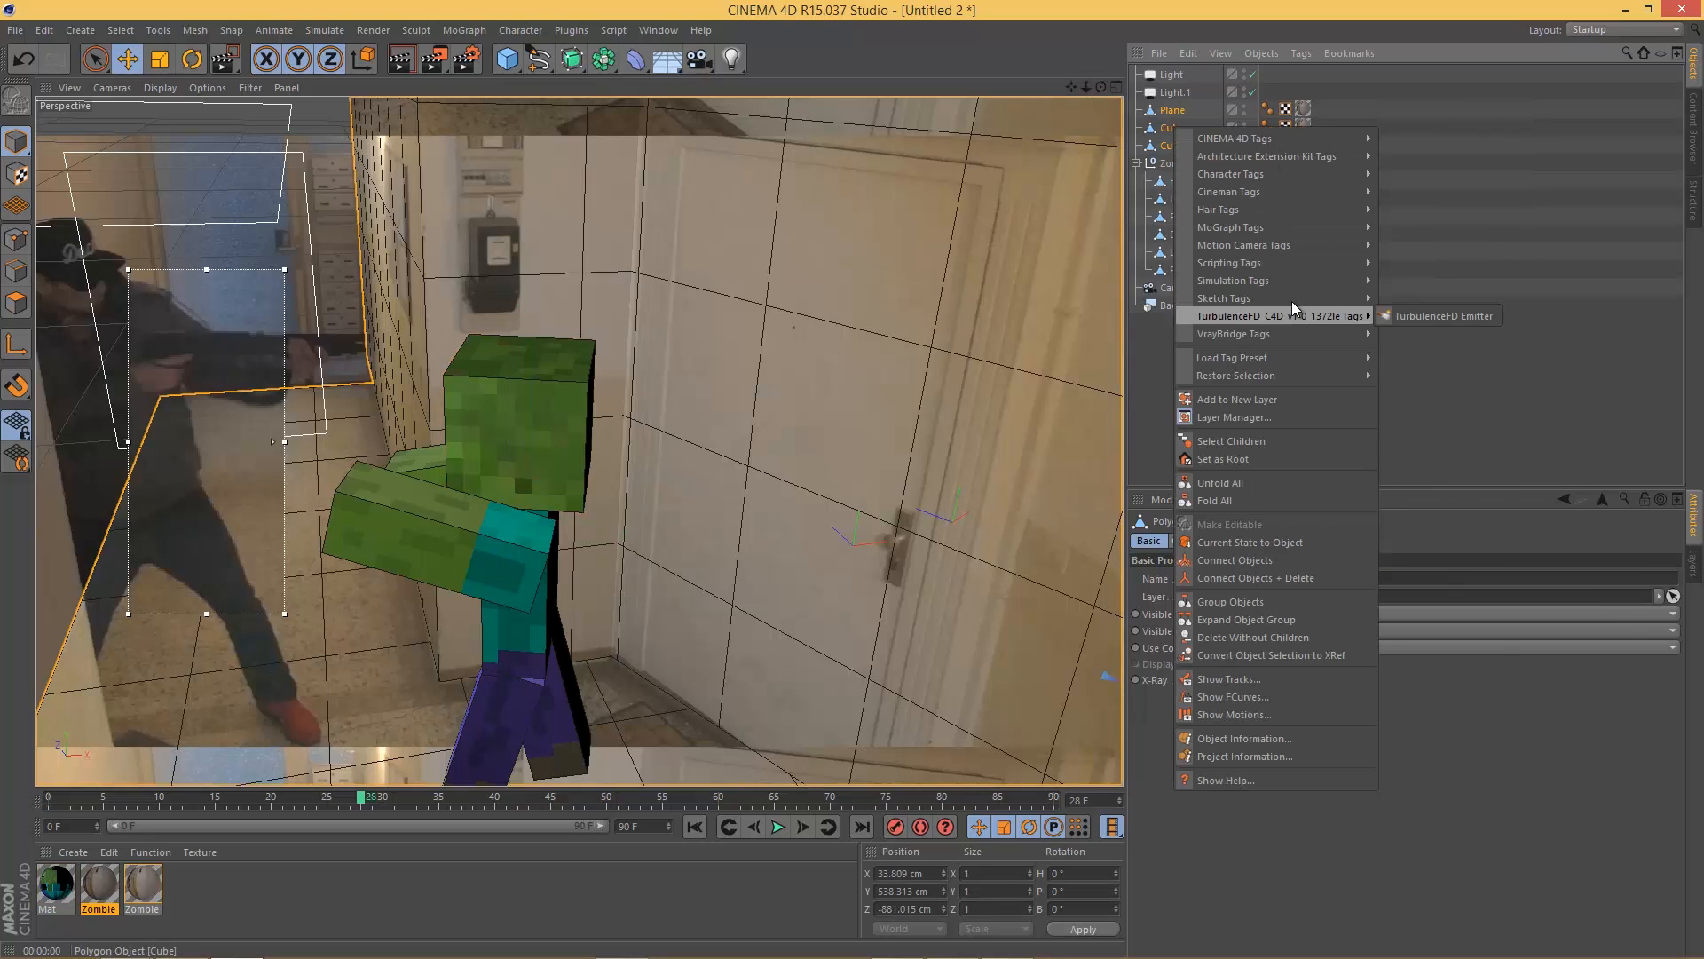
pyautogui.moveTo(1282, 280)
pyautogui.click(1429, 323)
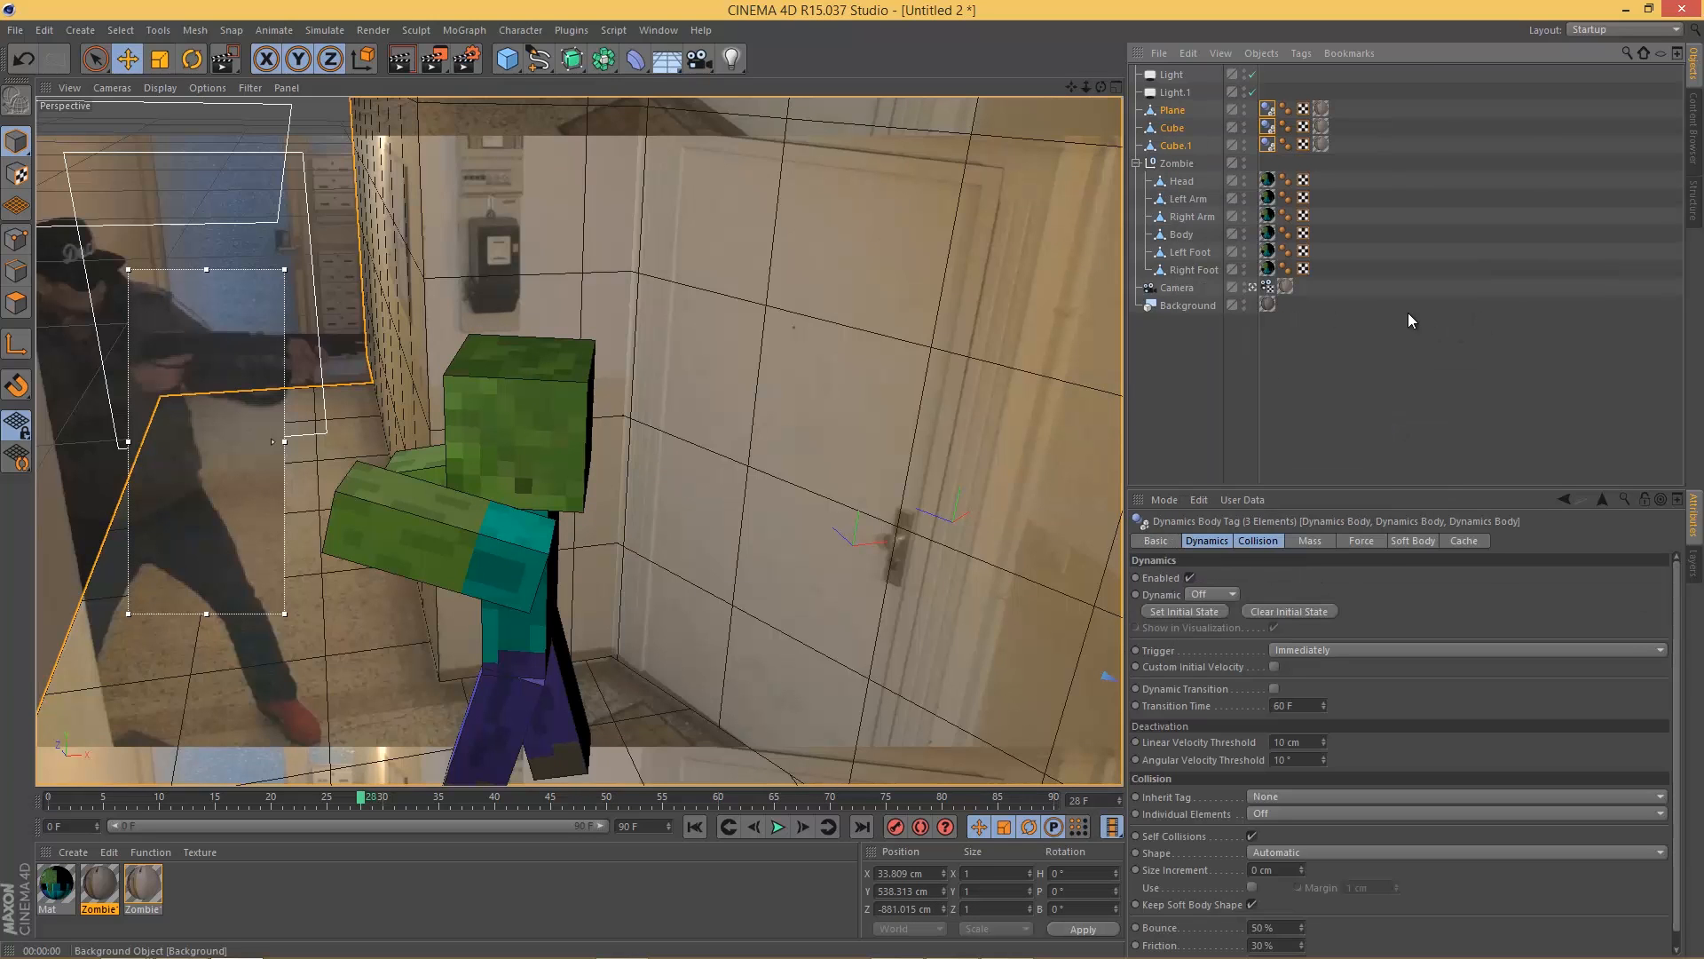
# Step: Add Rigid Body tags to the six zombie parts from Head to Right Foot, and set their Dynamic option to Off
pyautogui.click(1184, 182)
pyautogui.keyDown('shift'); pyautogui.click(1194, 270); pyautogui.keyUp('shift')
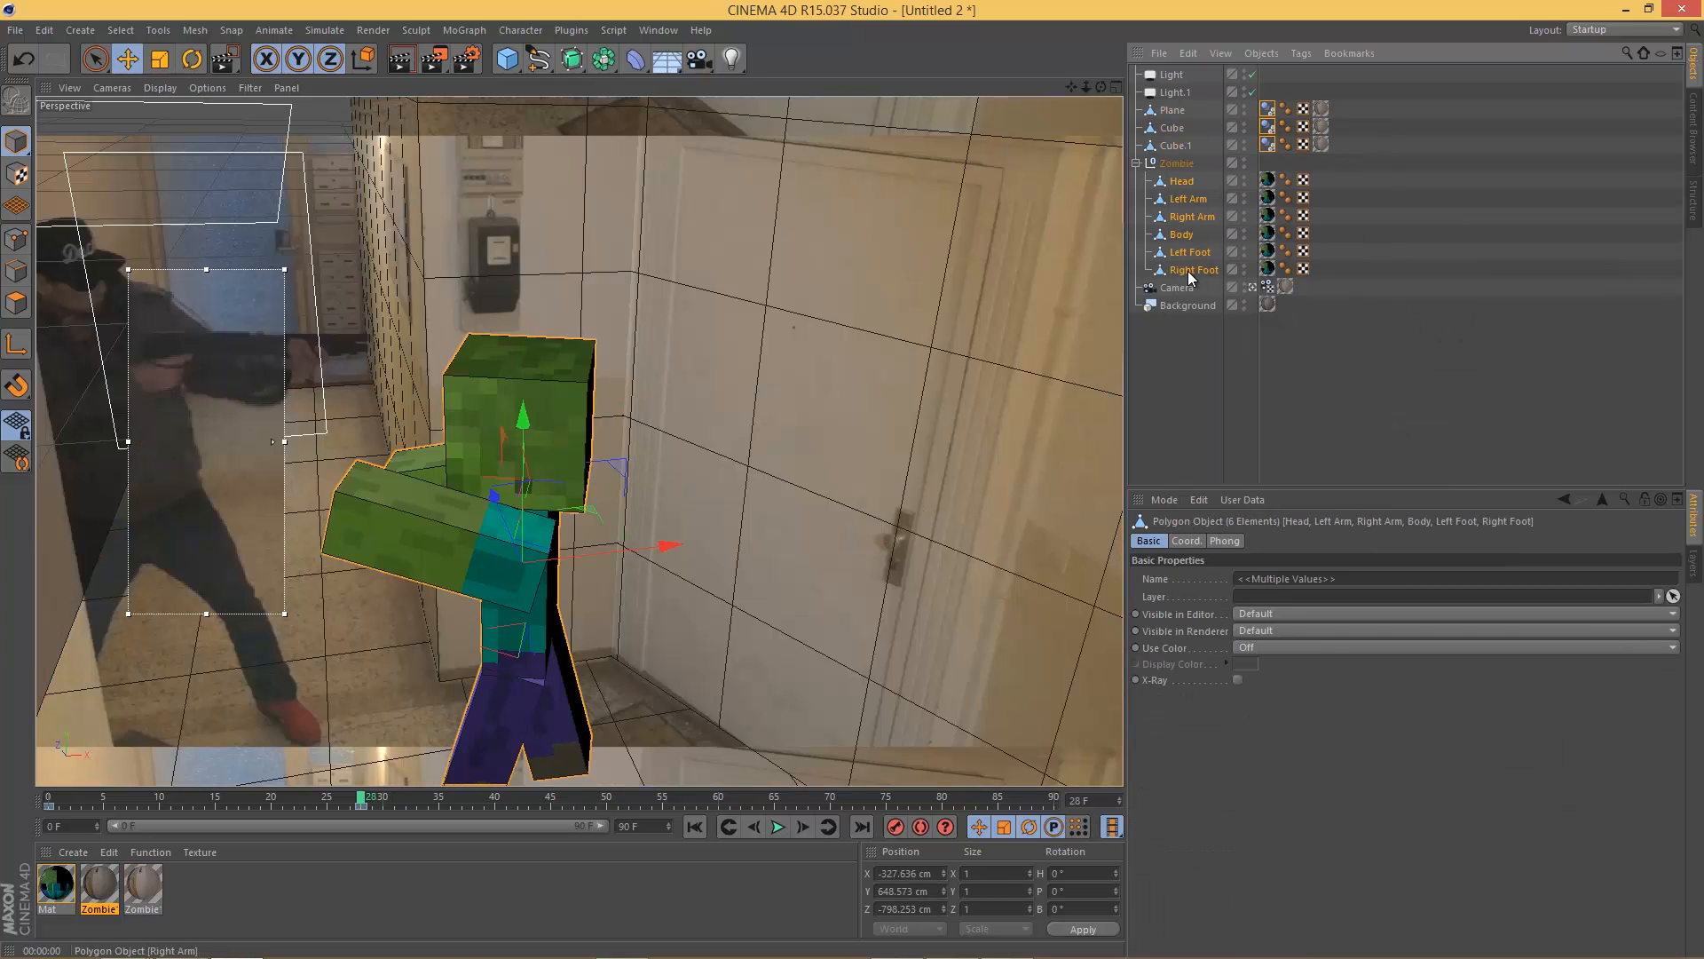
pyautogui.rightClick(1185, 199)
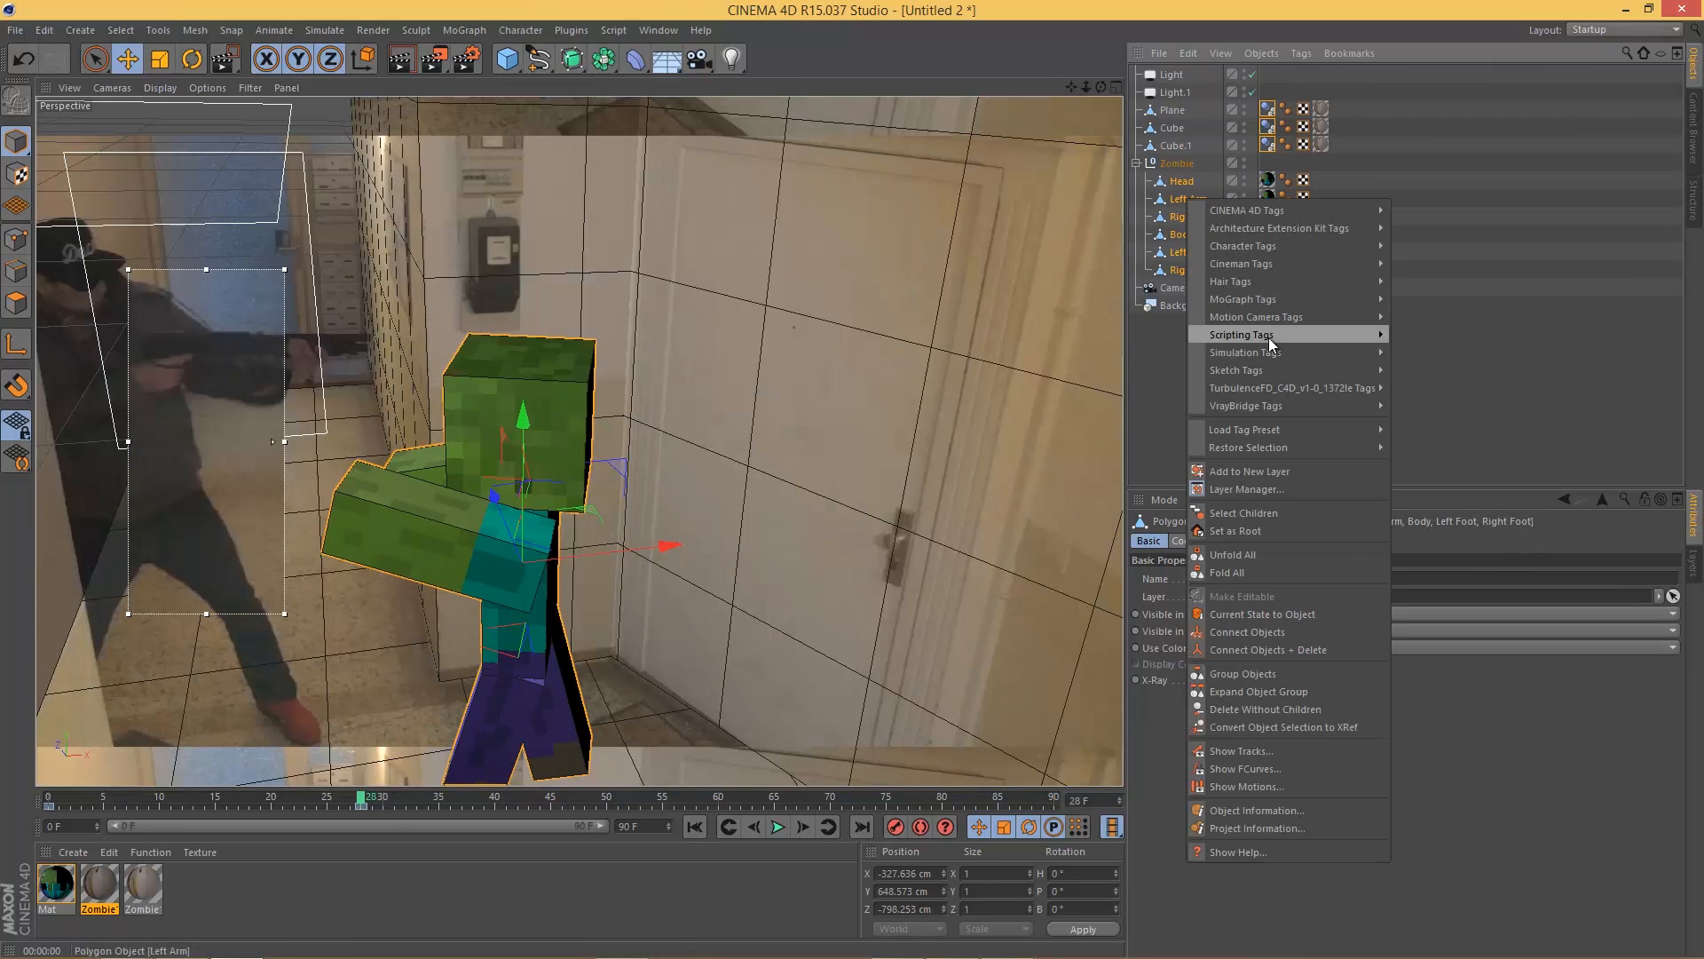
pyautogui.moveTo(1267, 355)
pyautogui.click(1427, 358)
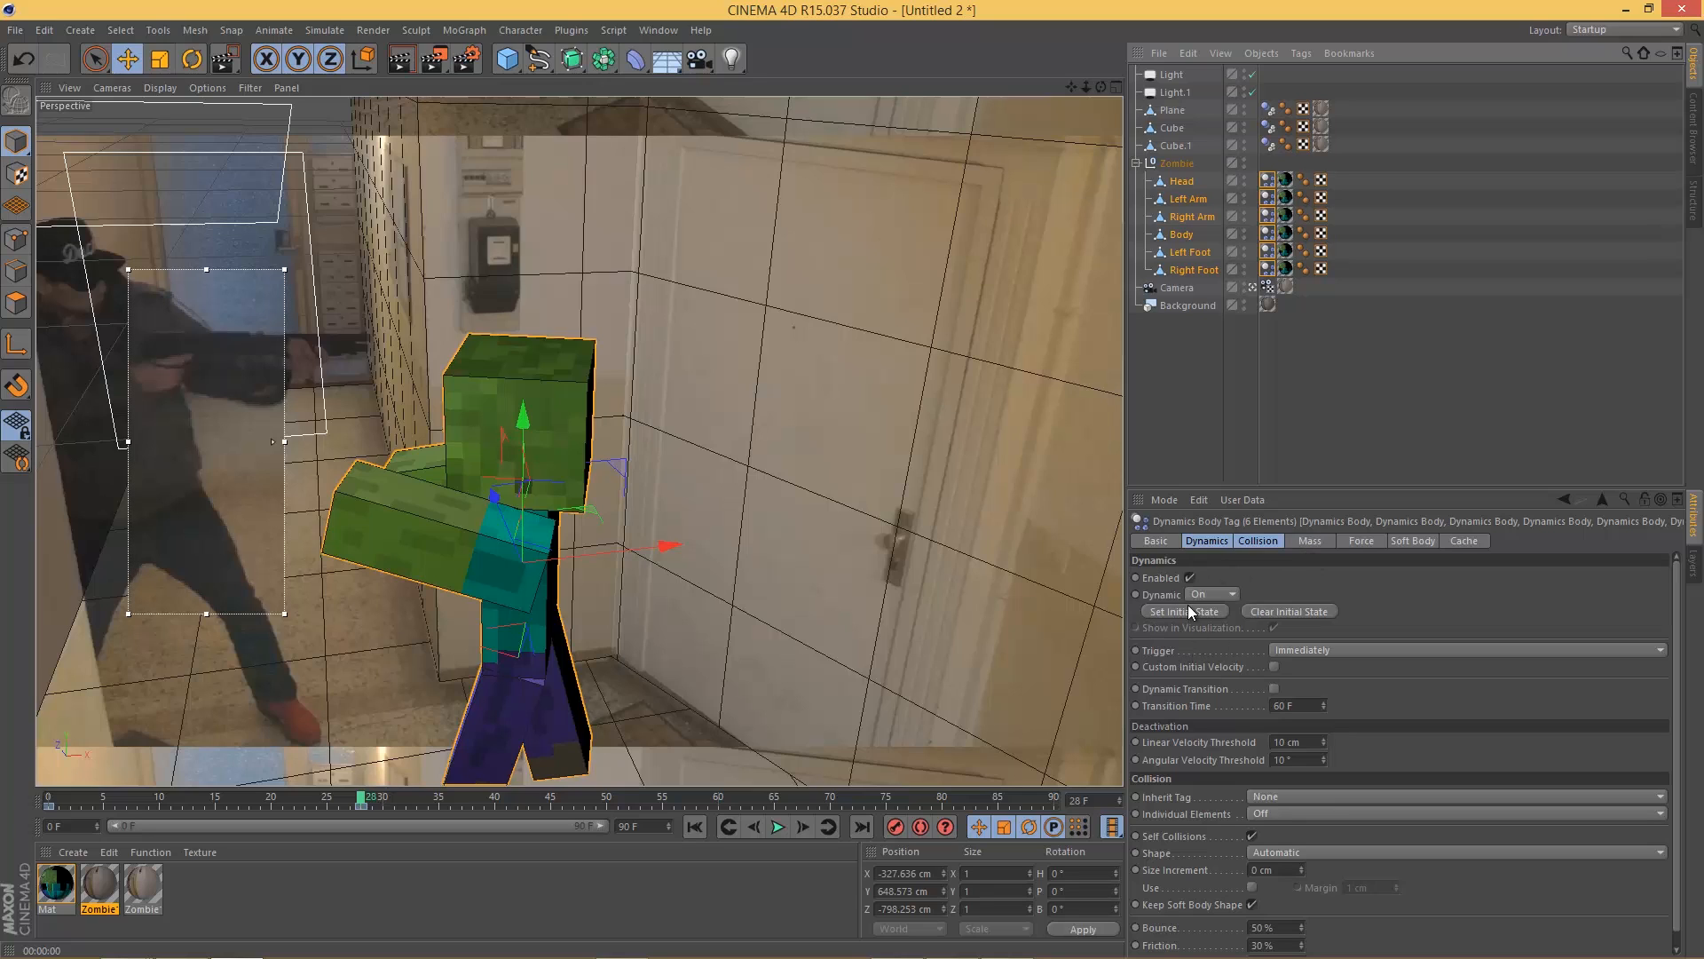
pyautogui.click(1227, 594)
pyautogui.click(1228, 616)
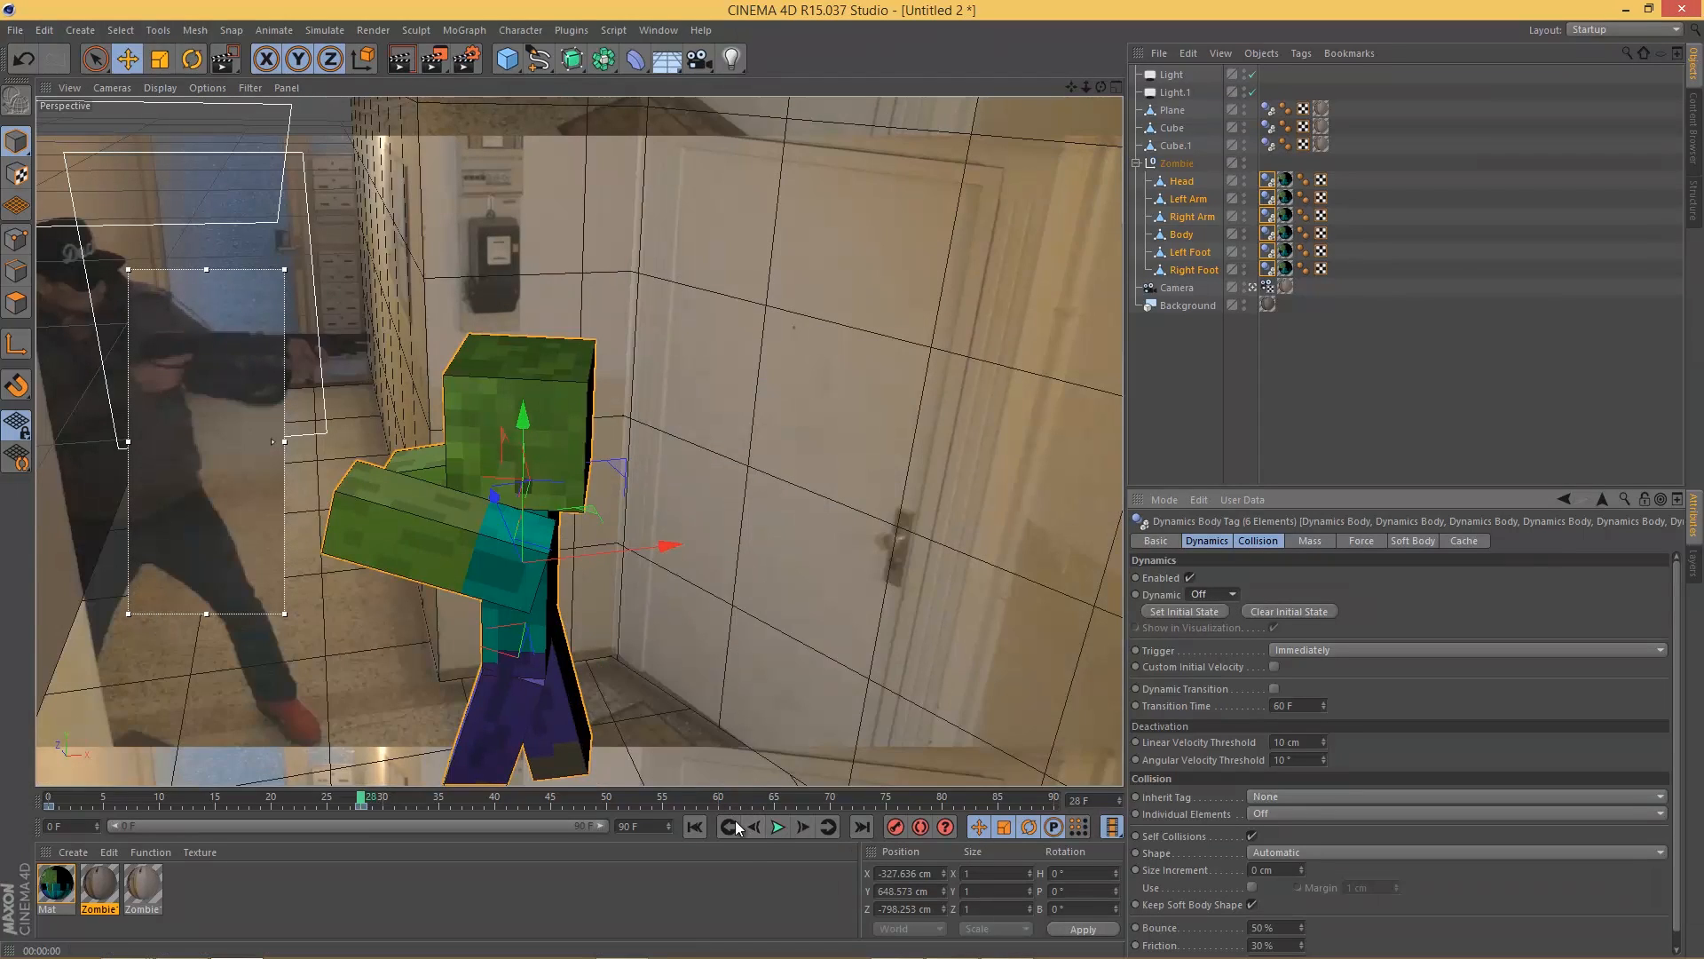
# Step: Keyframe the Dynamic option of the six zombie body tags as Off at frame 27 and On at frame 28
pyautogui.click(756, 826)
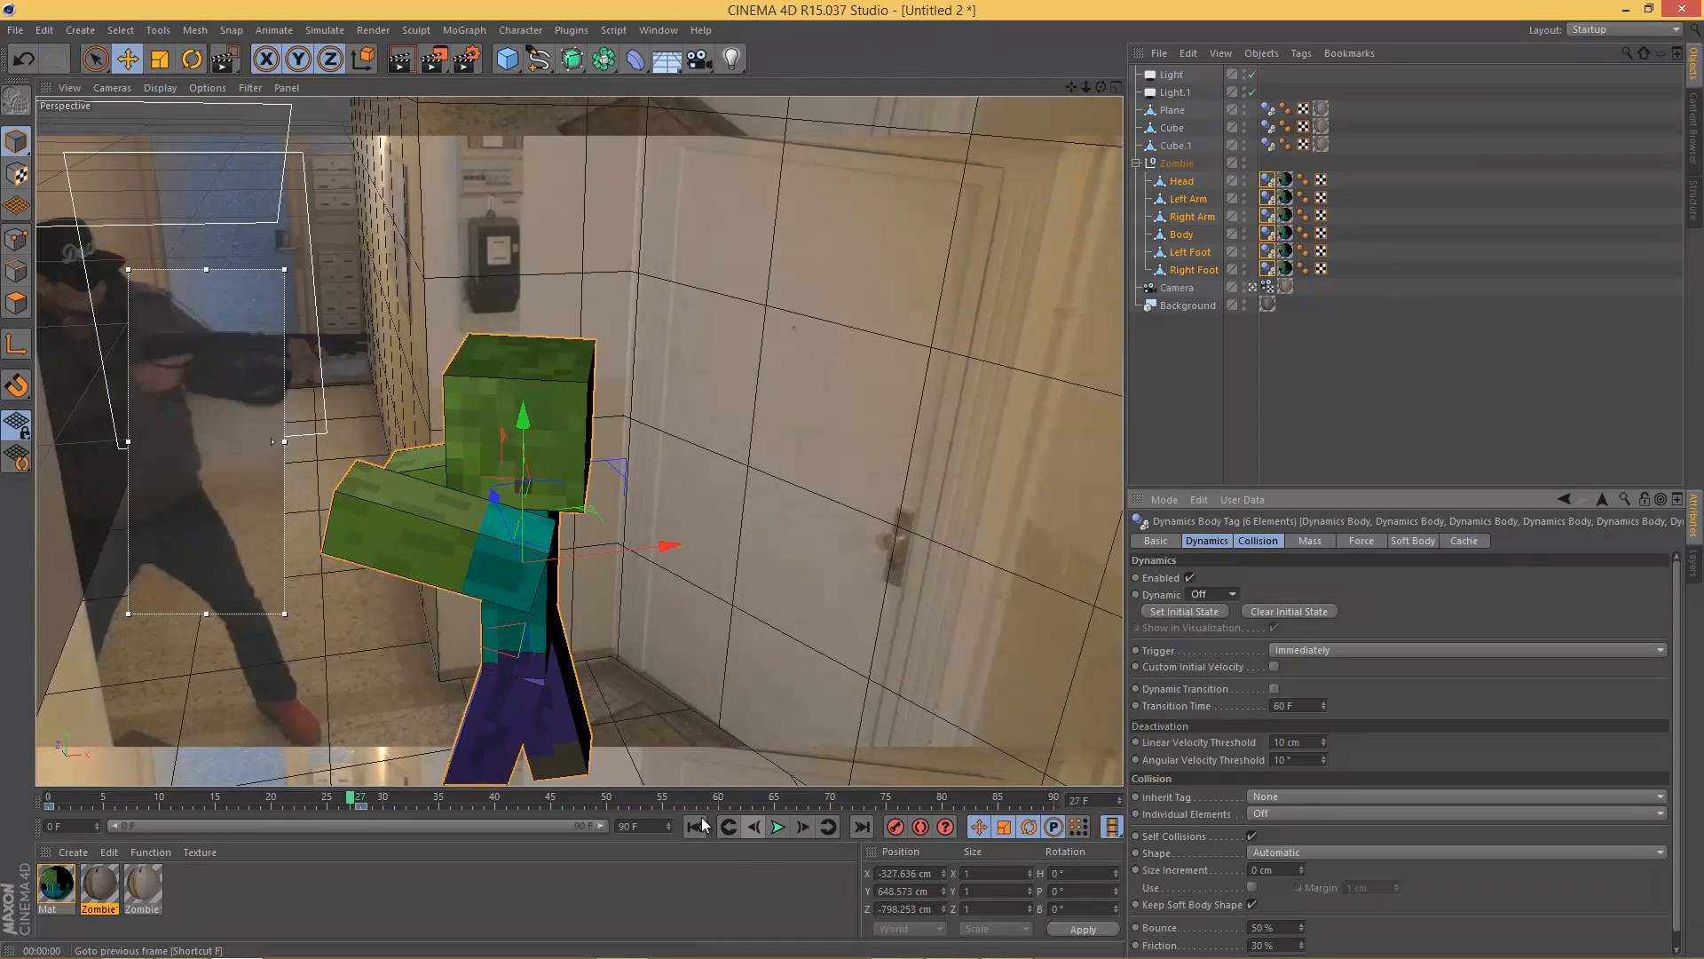
pyautogui.keyDown('ctrl'); pyautogui.click(1135, 594); pyautogui.keyUp('ctrl')
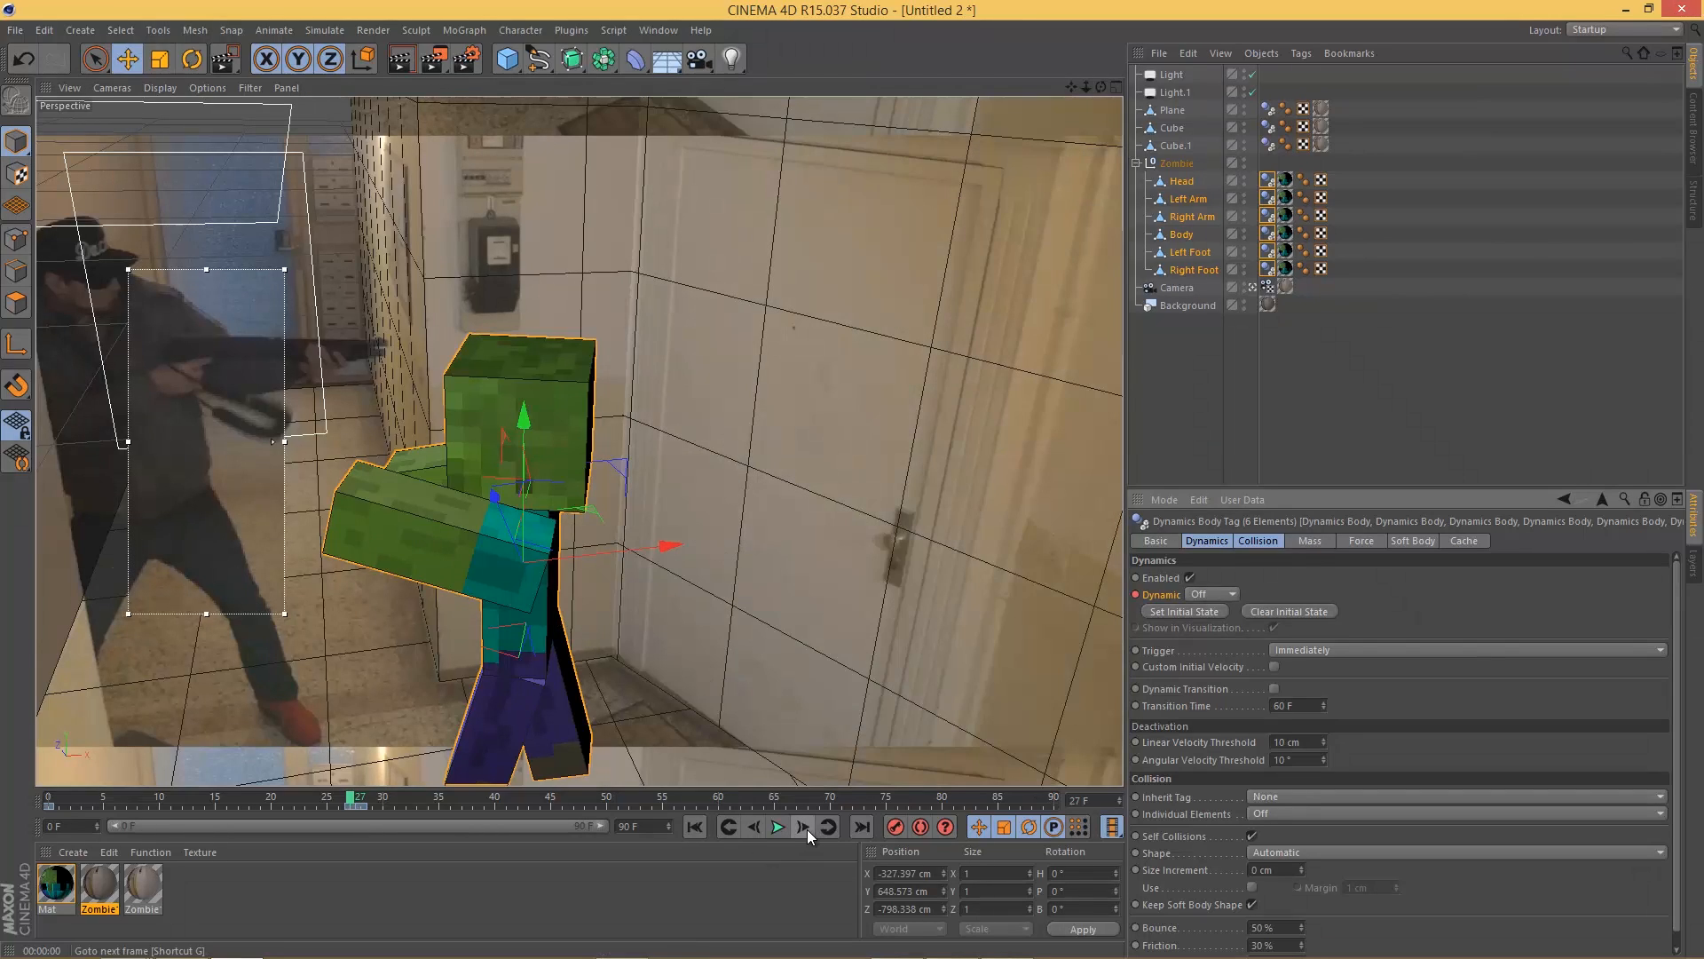
pyautogui.click(805, 827)
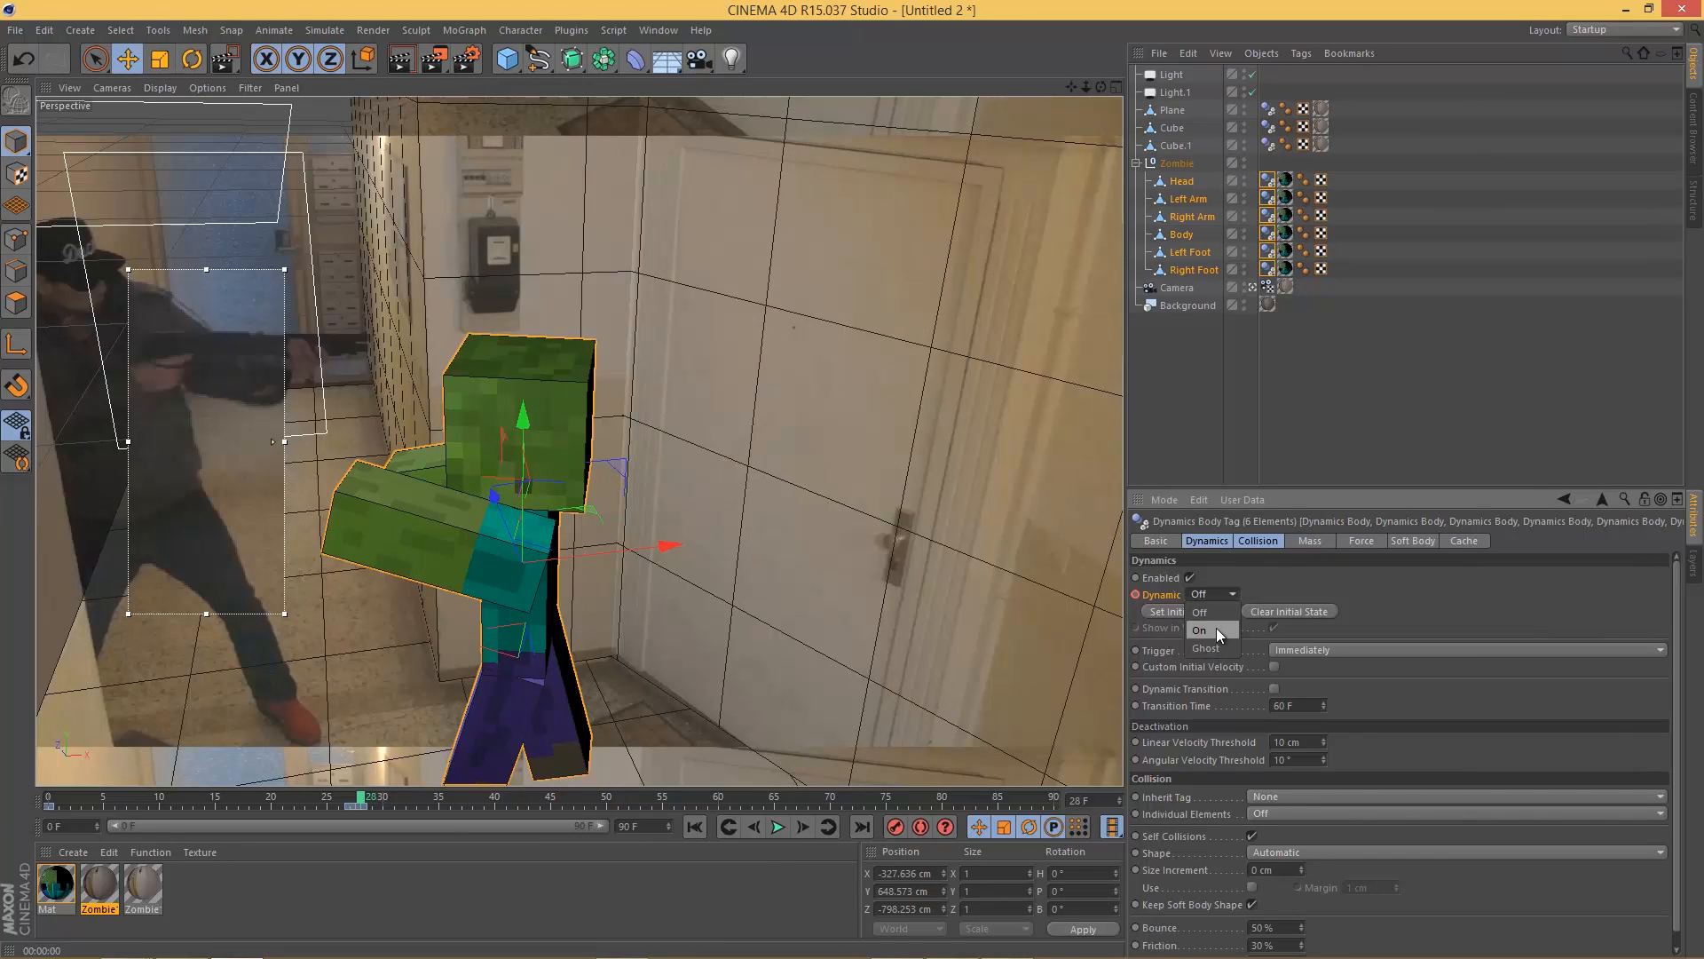
pyautogui.click(1216, 630)
pyautogui.keyDown('ctrl'); pyautogui.click(1137, 594); pyautogui.keyUp('ctrl')
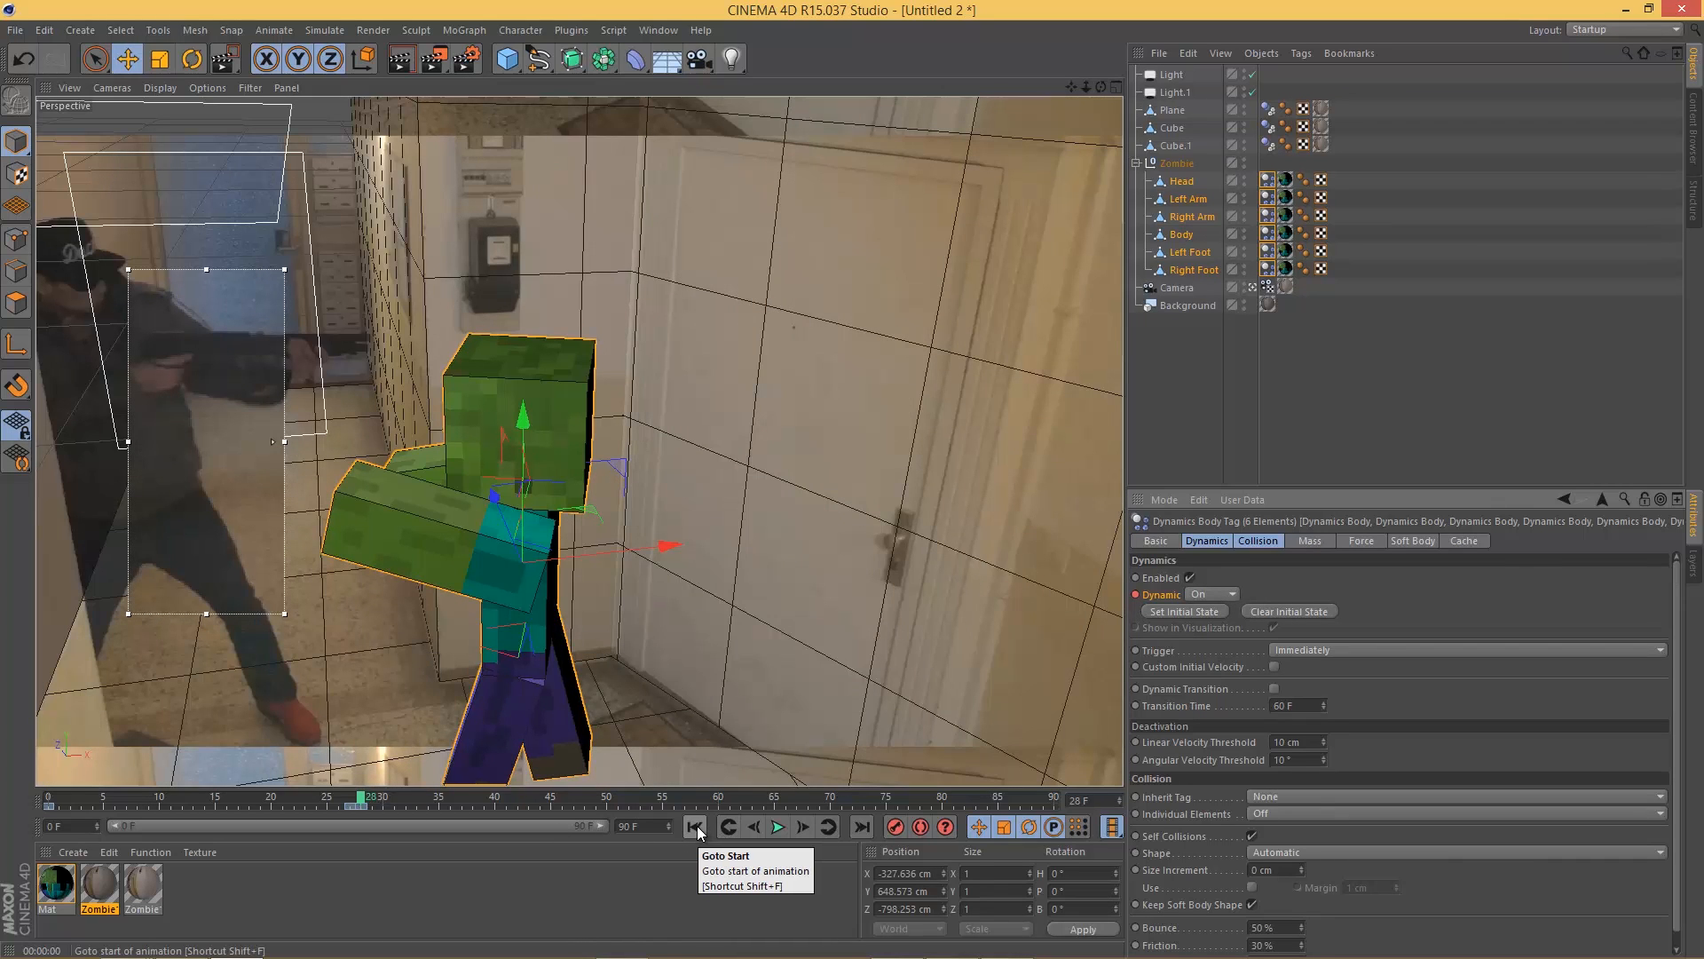
# Step: Play the animation from the first frame to check how the zombie's parts move once dynamics switch on
pyautogui.click(696, 826)
pyautogui.click(777, 827)
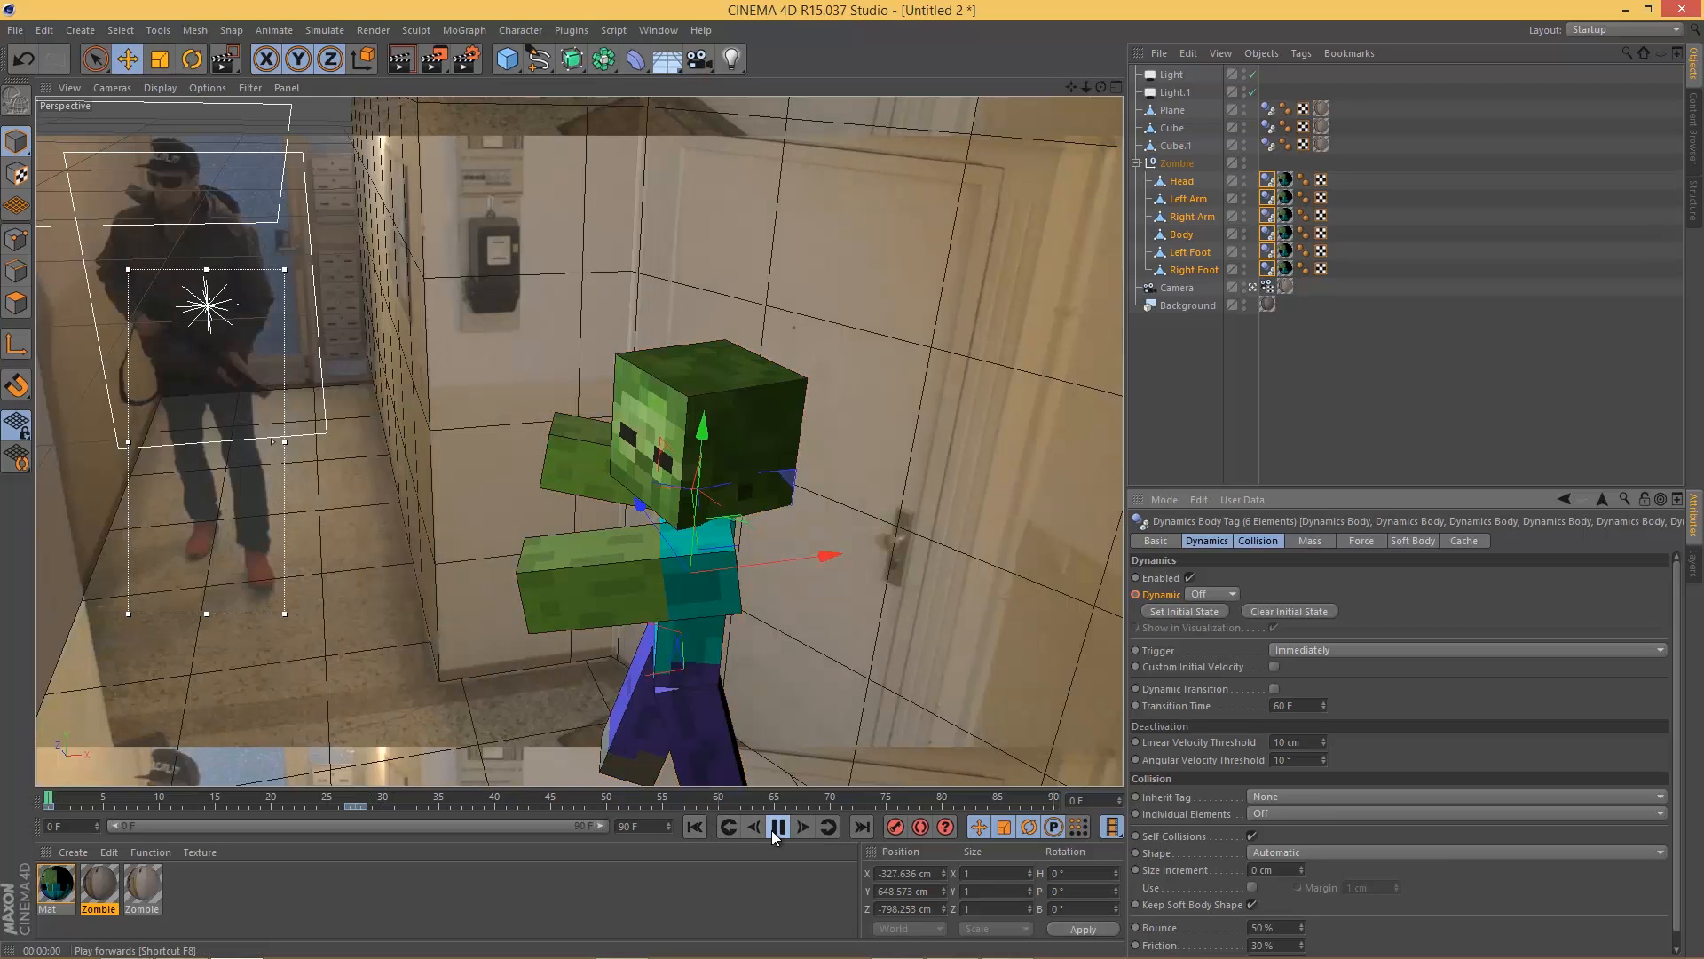
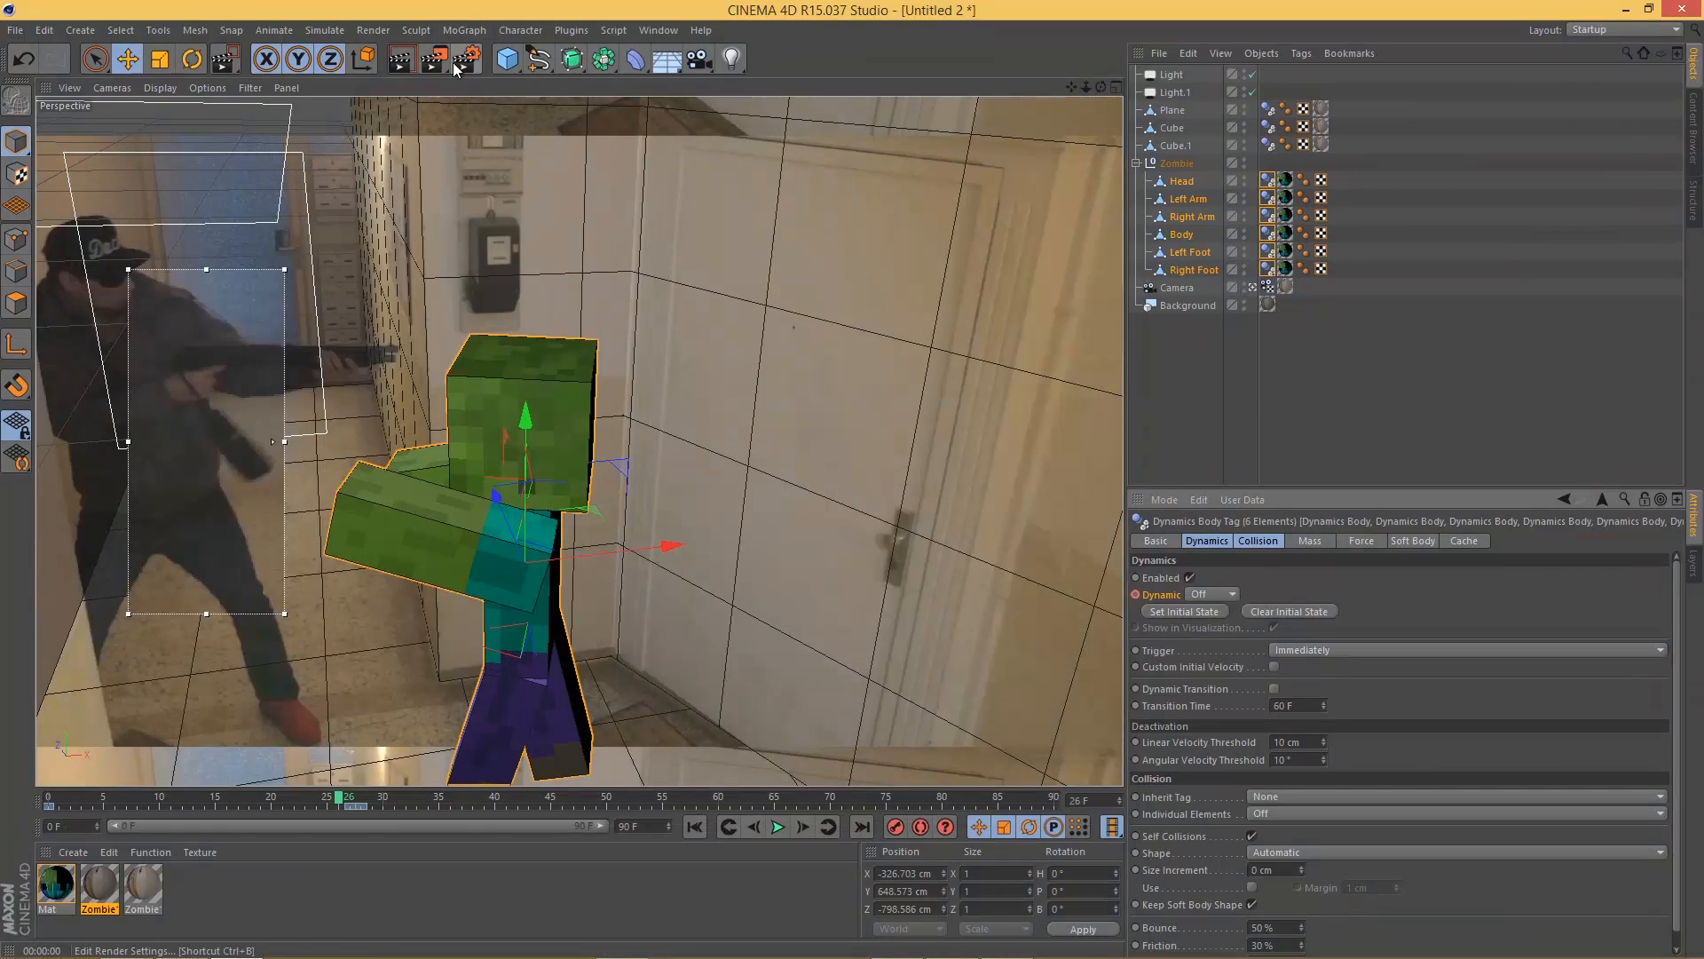
pyautogui.moveTo(445, 61); pyautogui.dragTo(538, 327)
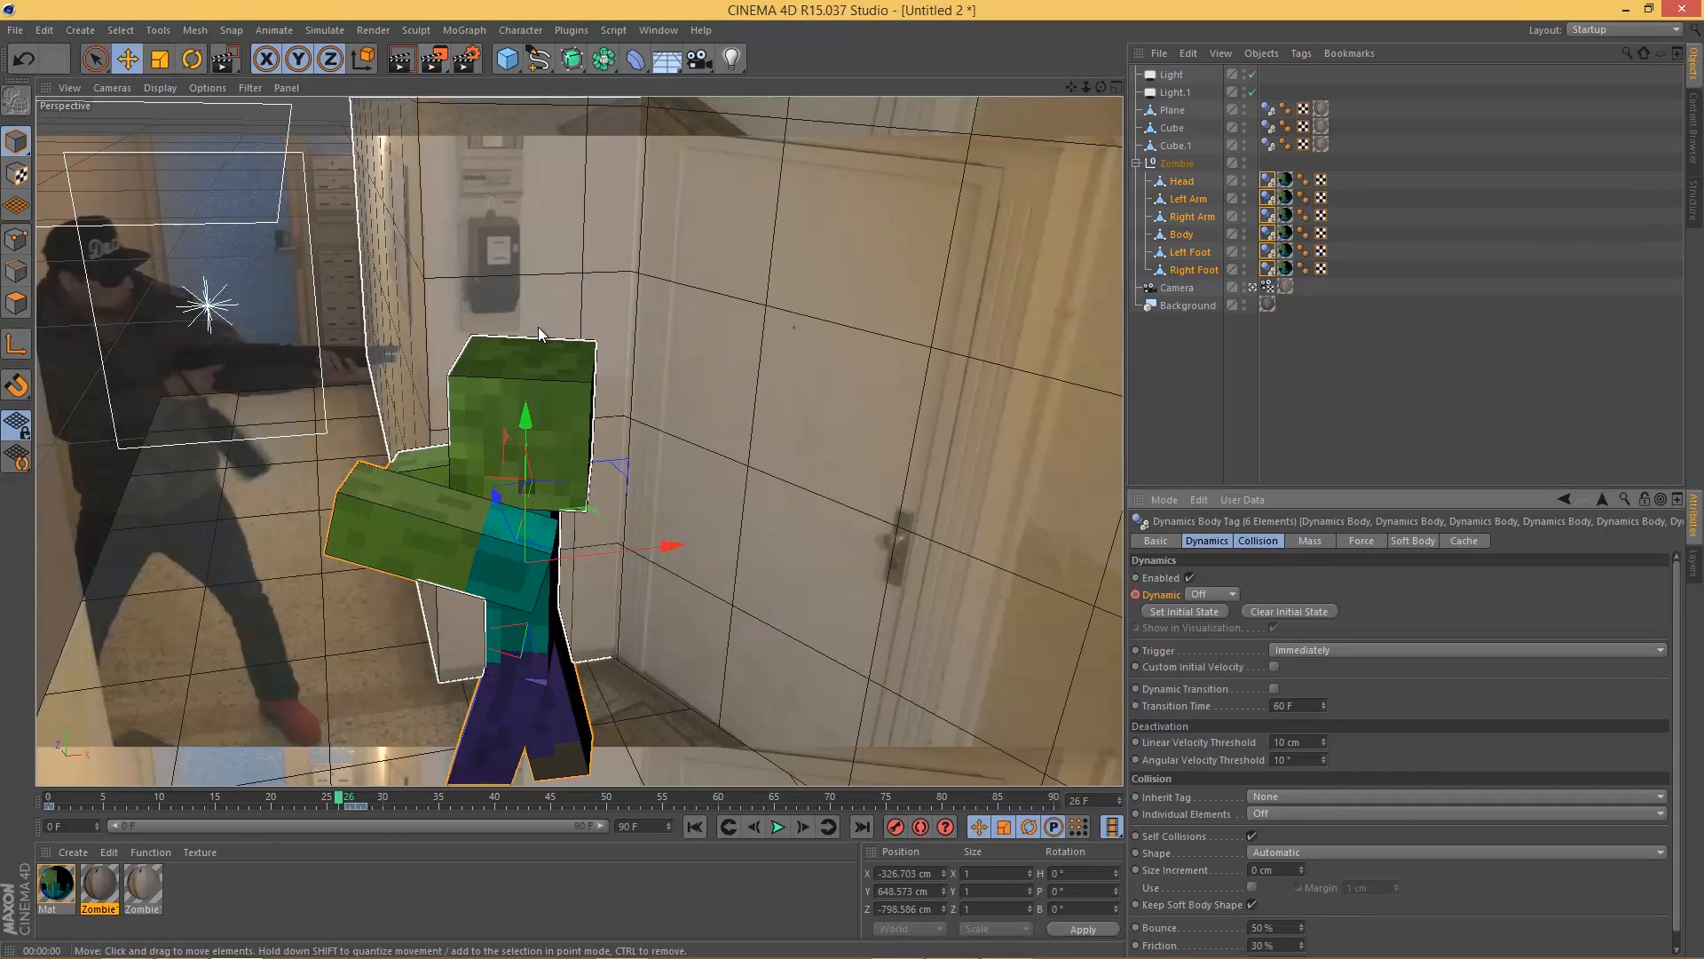
pyautogui.click(778, 827)
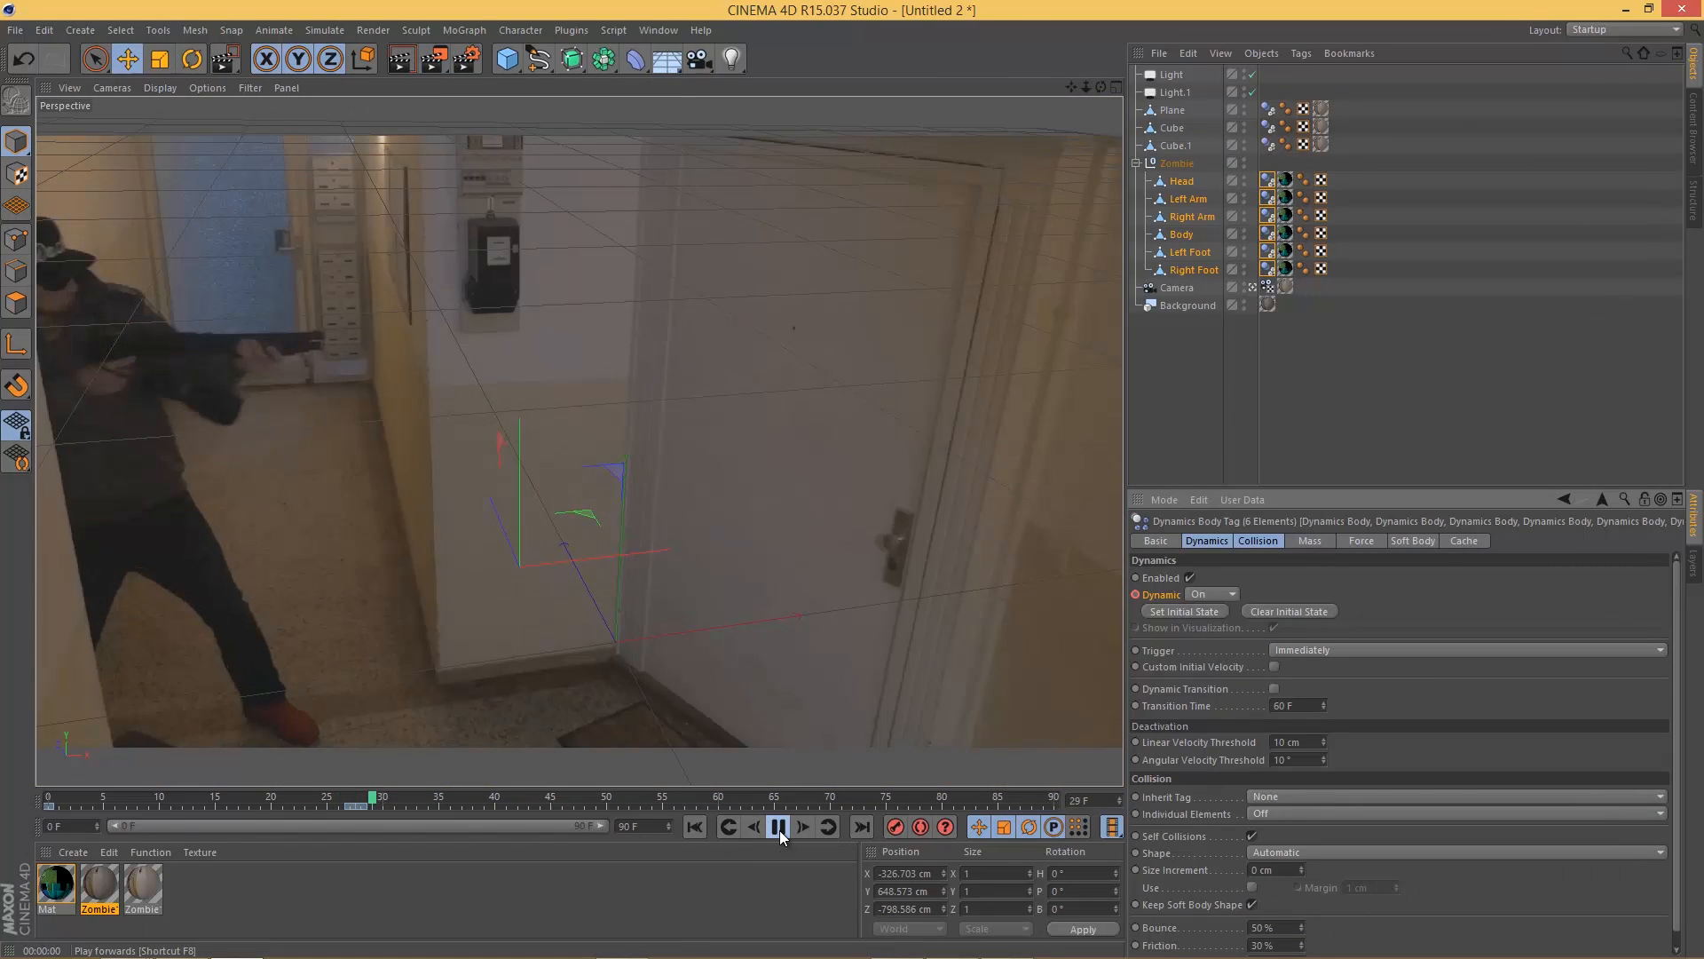
pyautogui.click(778, 827)
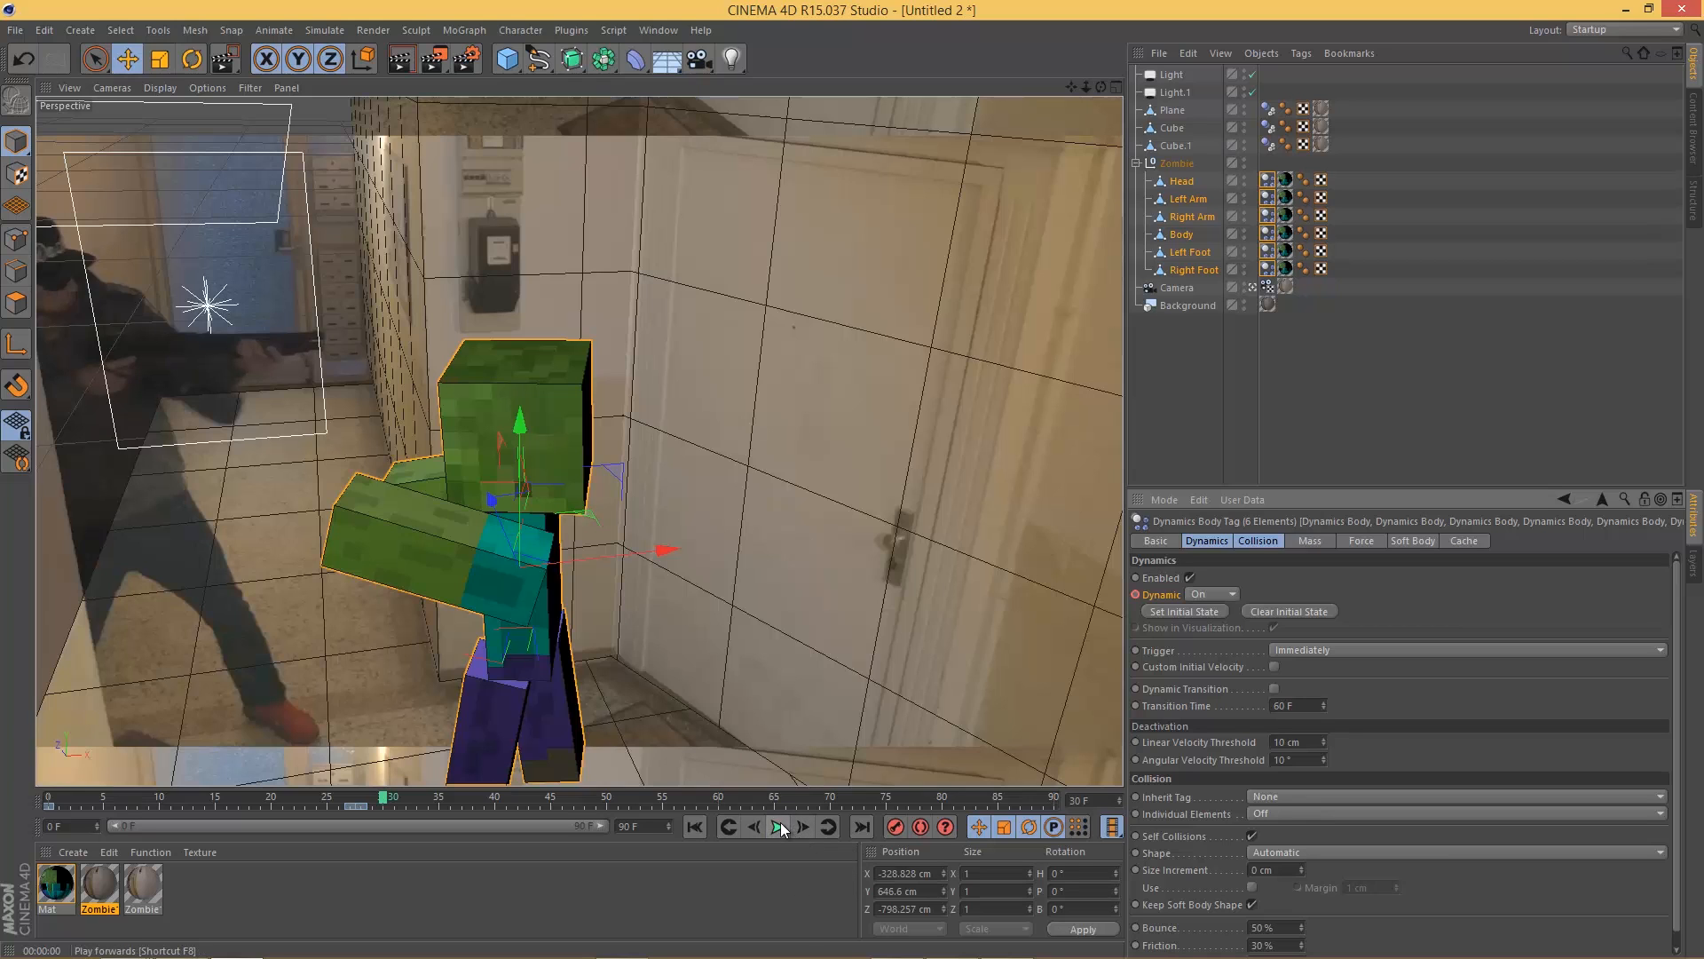
pyautogui.click(780, 825)
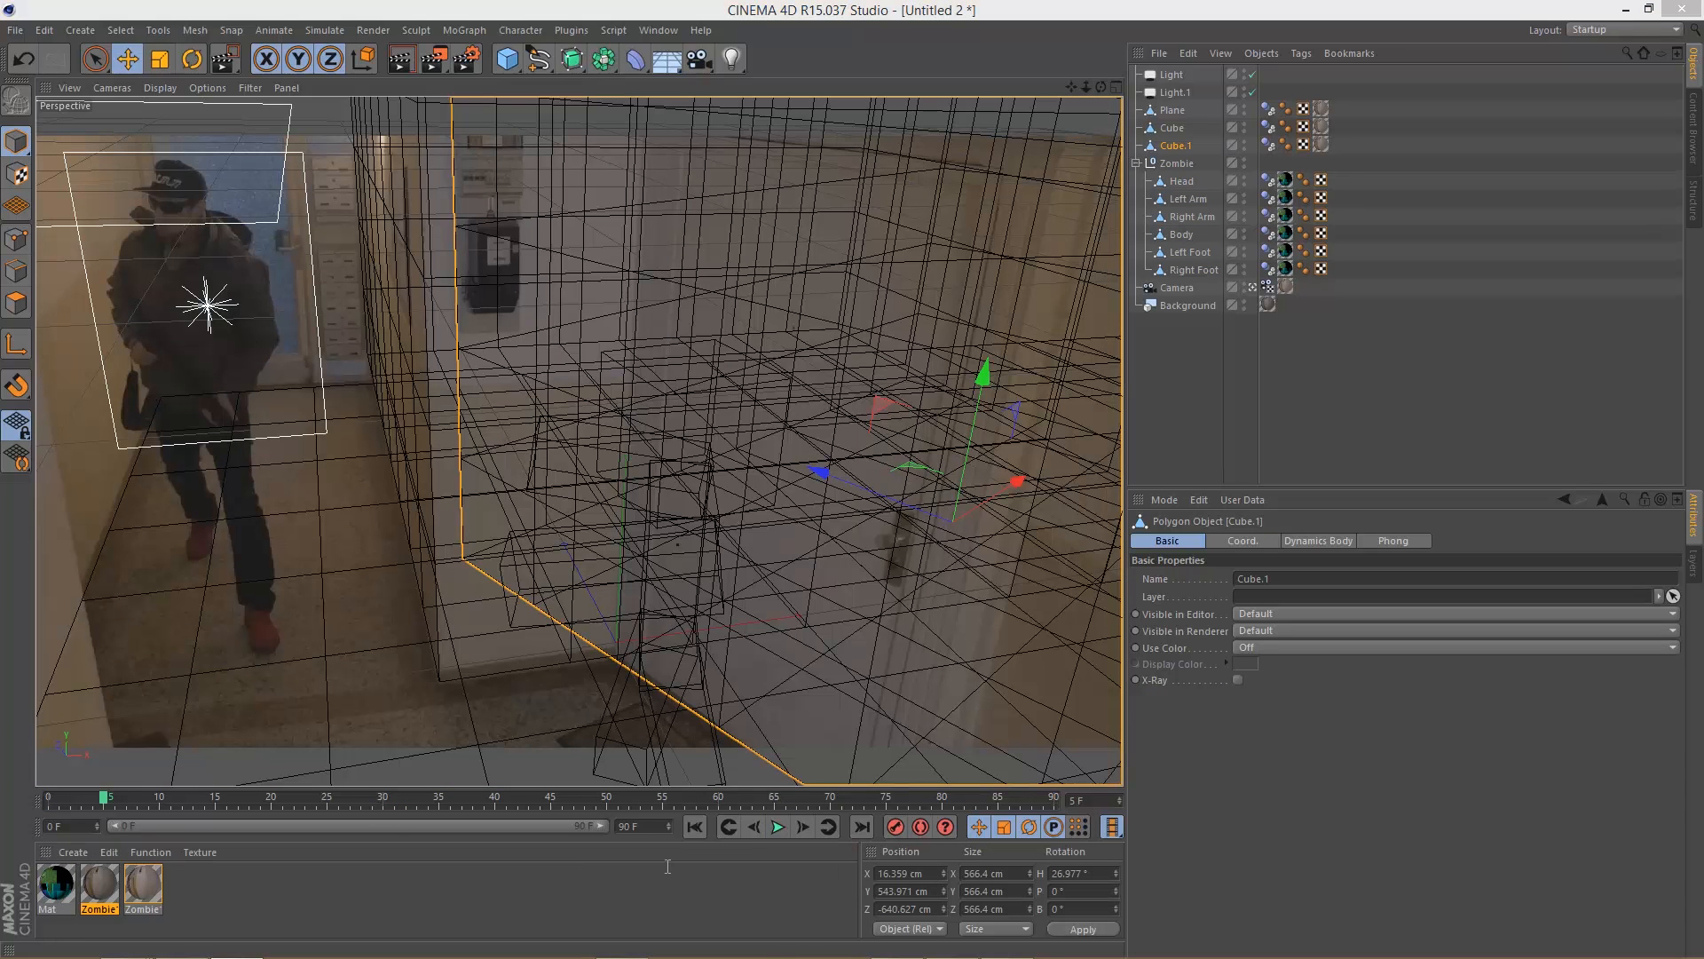
# Step: Set up a Software Preview of frames 0 to 75 at image size 640 in QuickTime format
pyautogui.hotkey('alt', 'b')
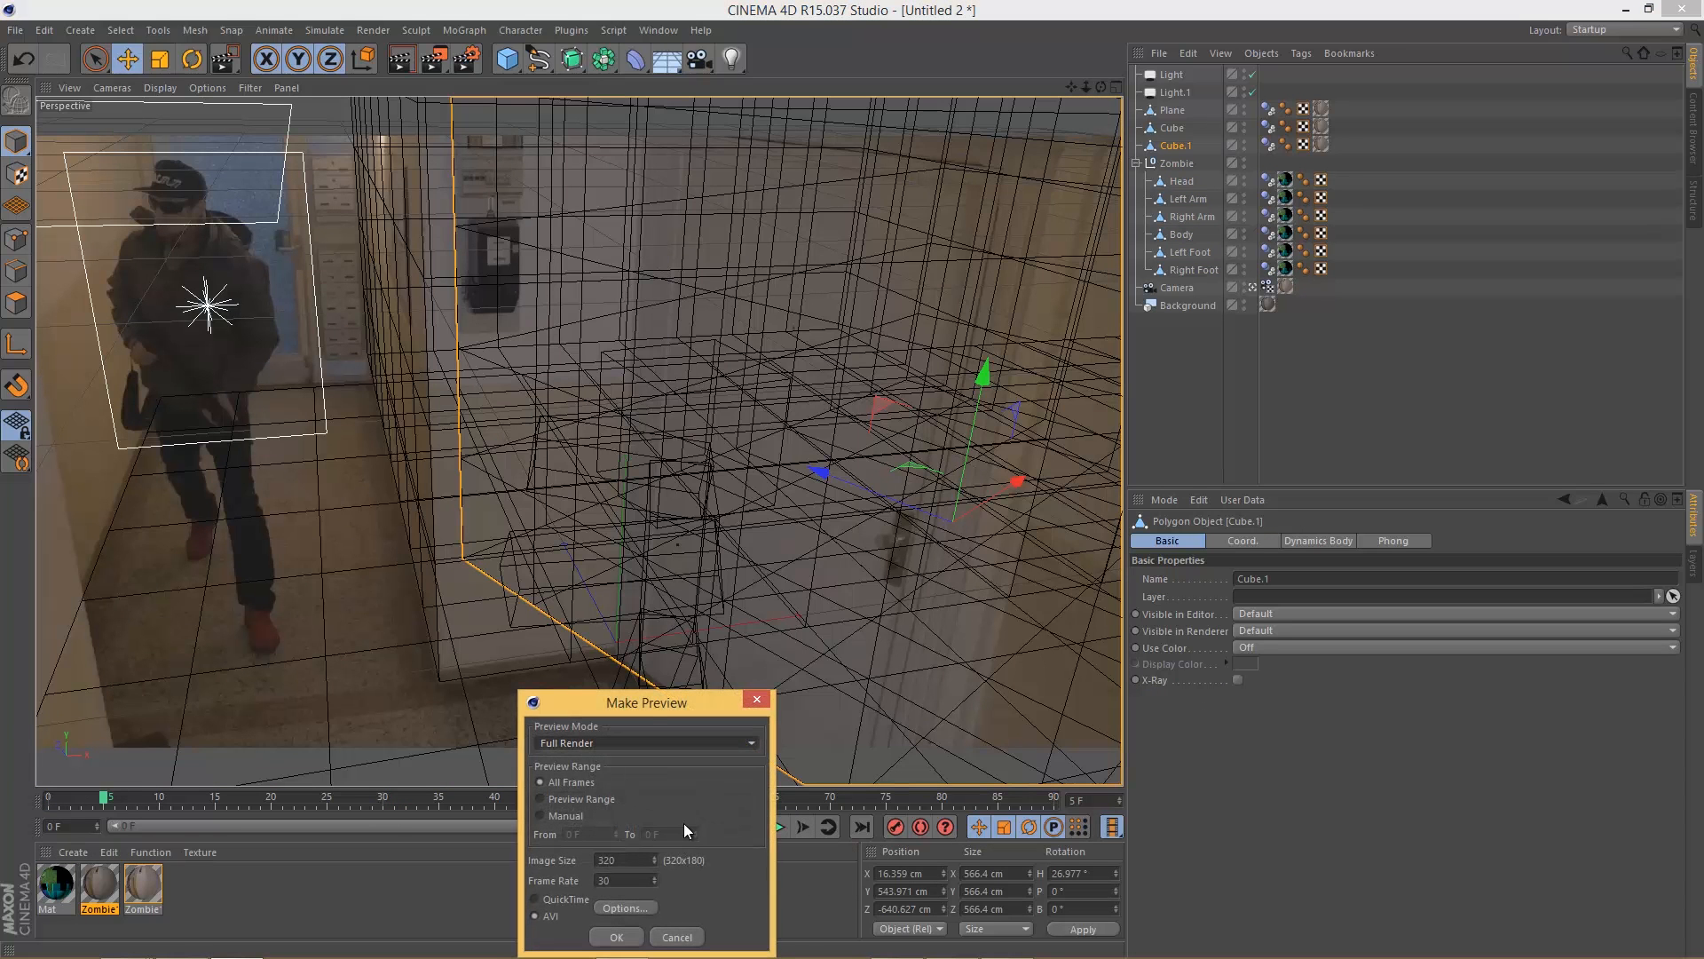
pyautogui.moveTo(650, 696); pyautogui.dragTo(862, 312)
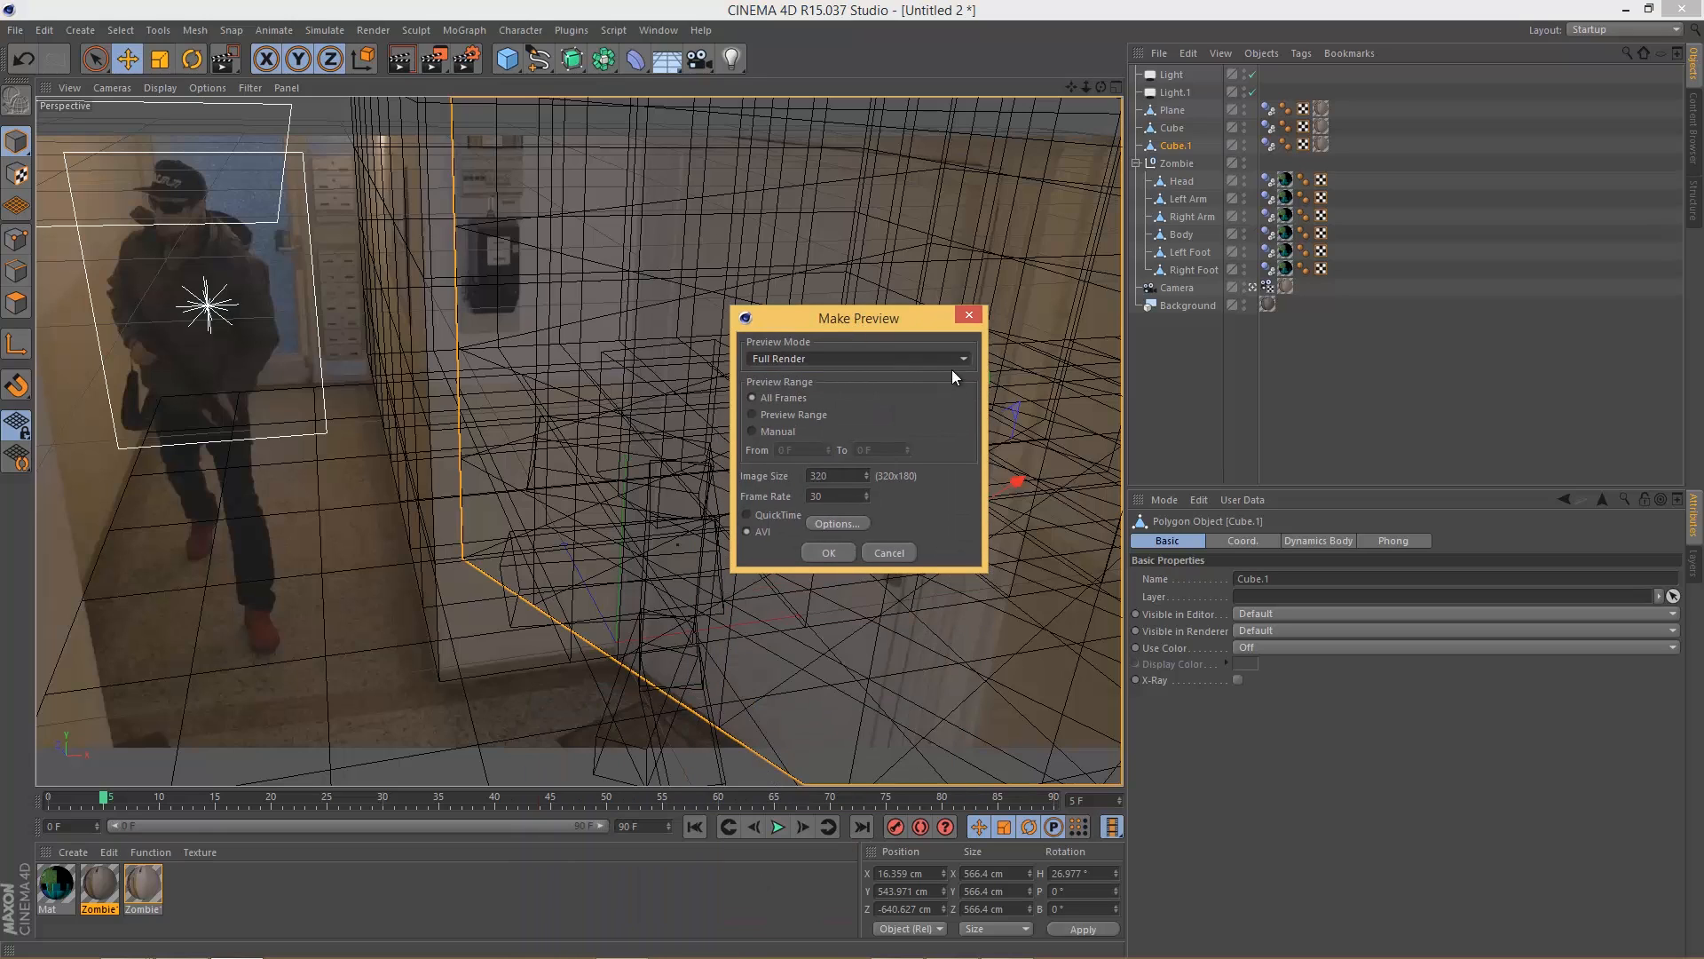
pyautogui.click(932, 358)
pyautogui.click(842, 397)
pyautogui.moveTo(842, 477); pyautogui.dragTo(774, 474)
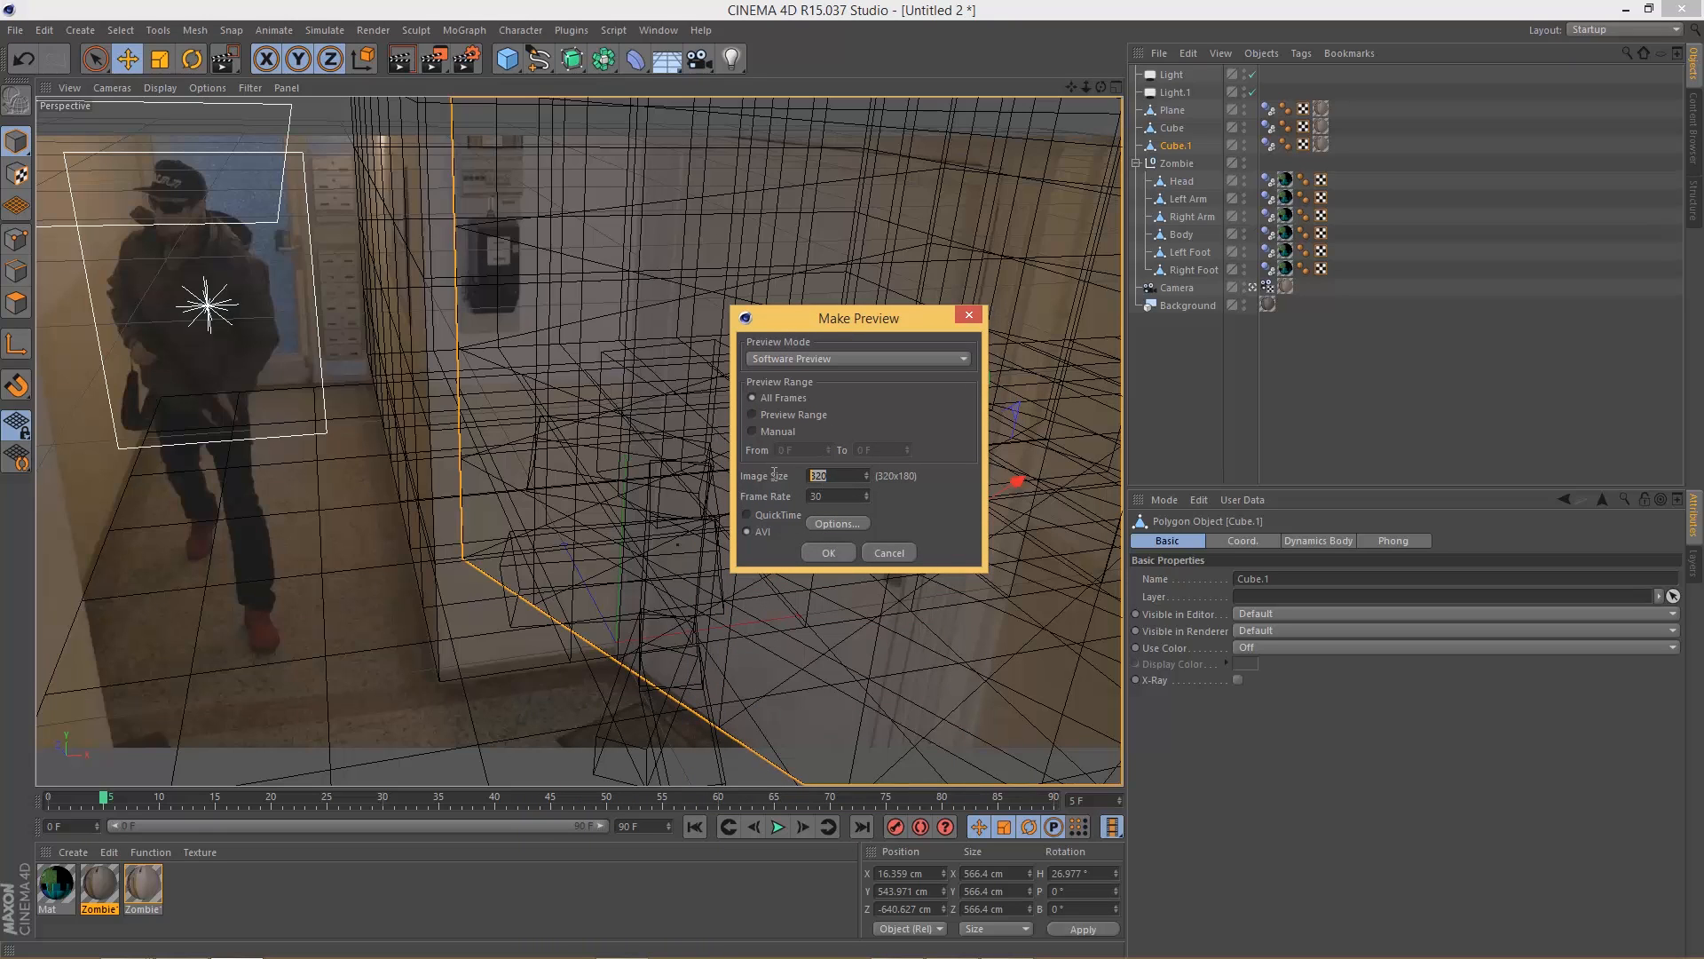
pyautogui.click(774, 430)
pyautogui.click(837, 523)
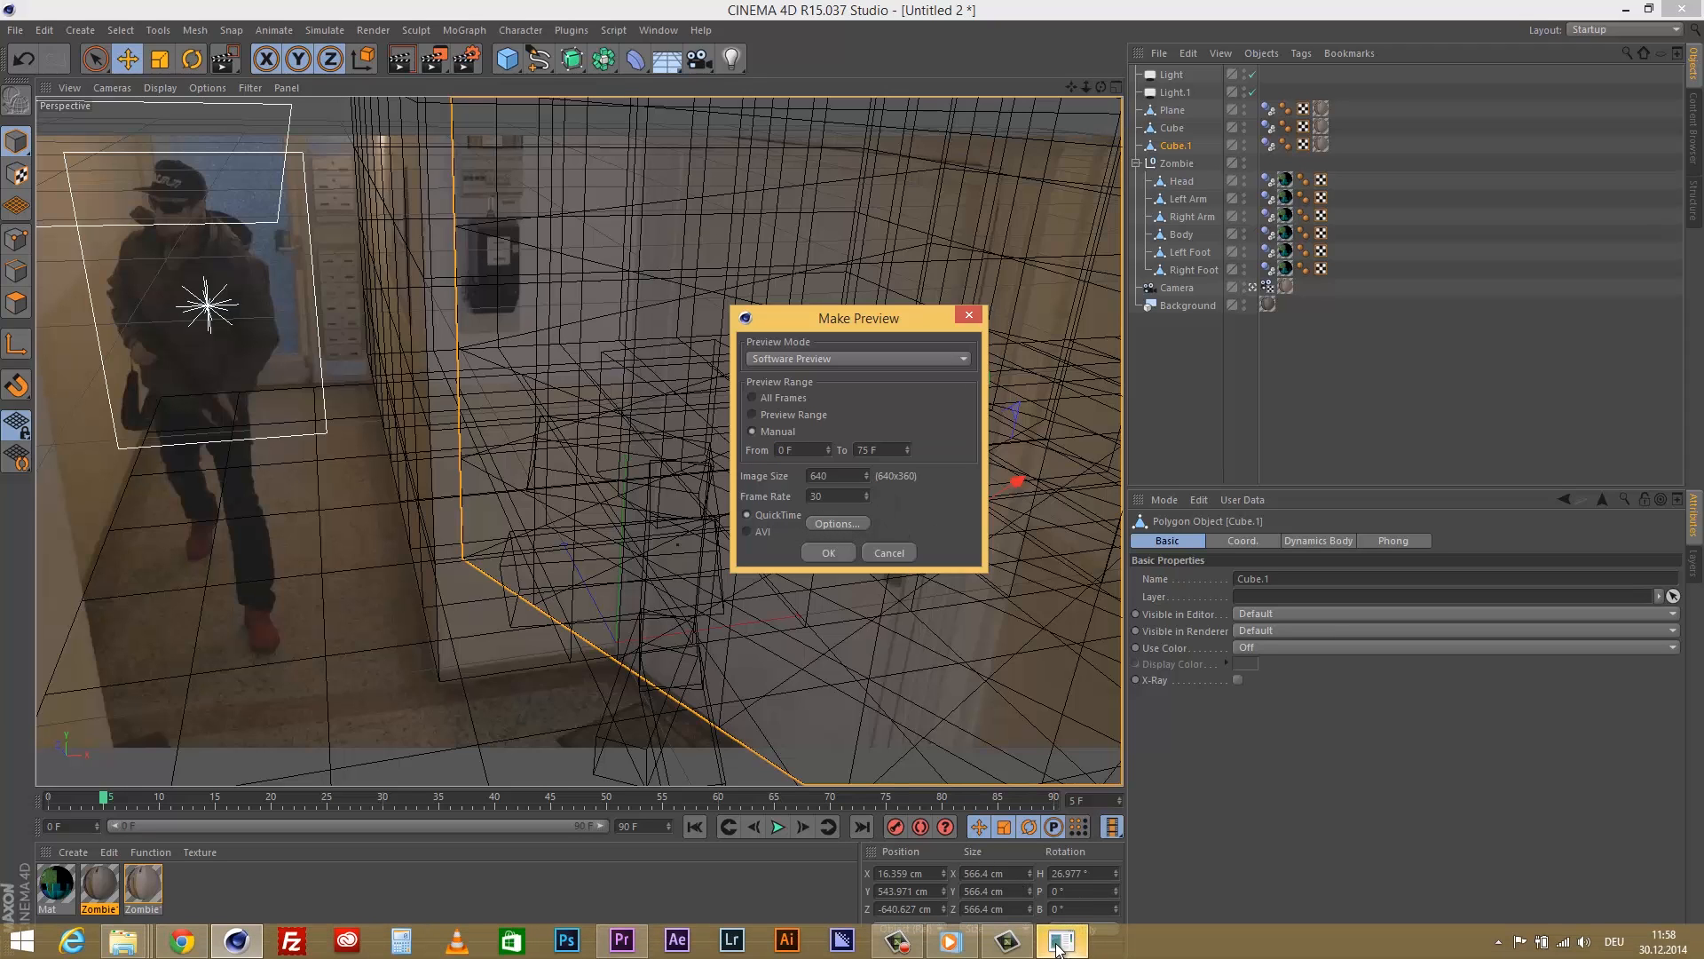
# Step: Set the preview's compression to H.264 at 24 frames per second and generate the preview movie
pyautogui.click(918, 188)
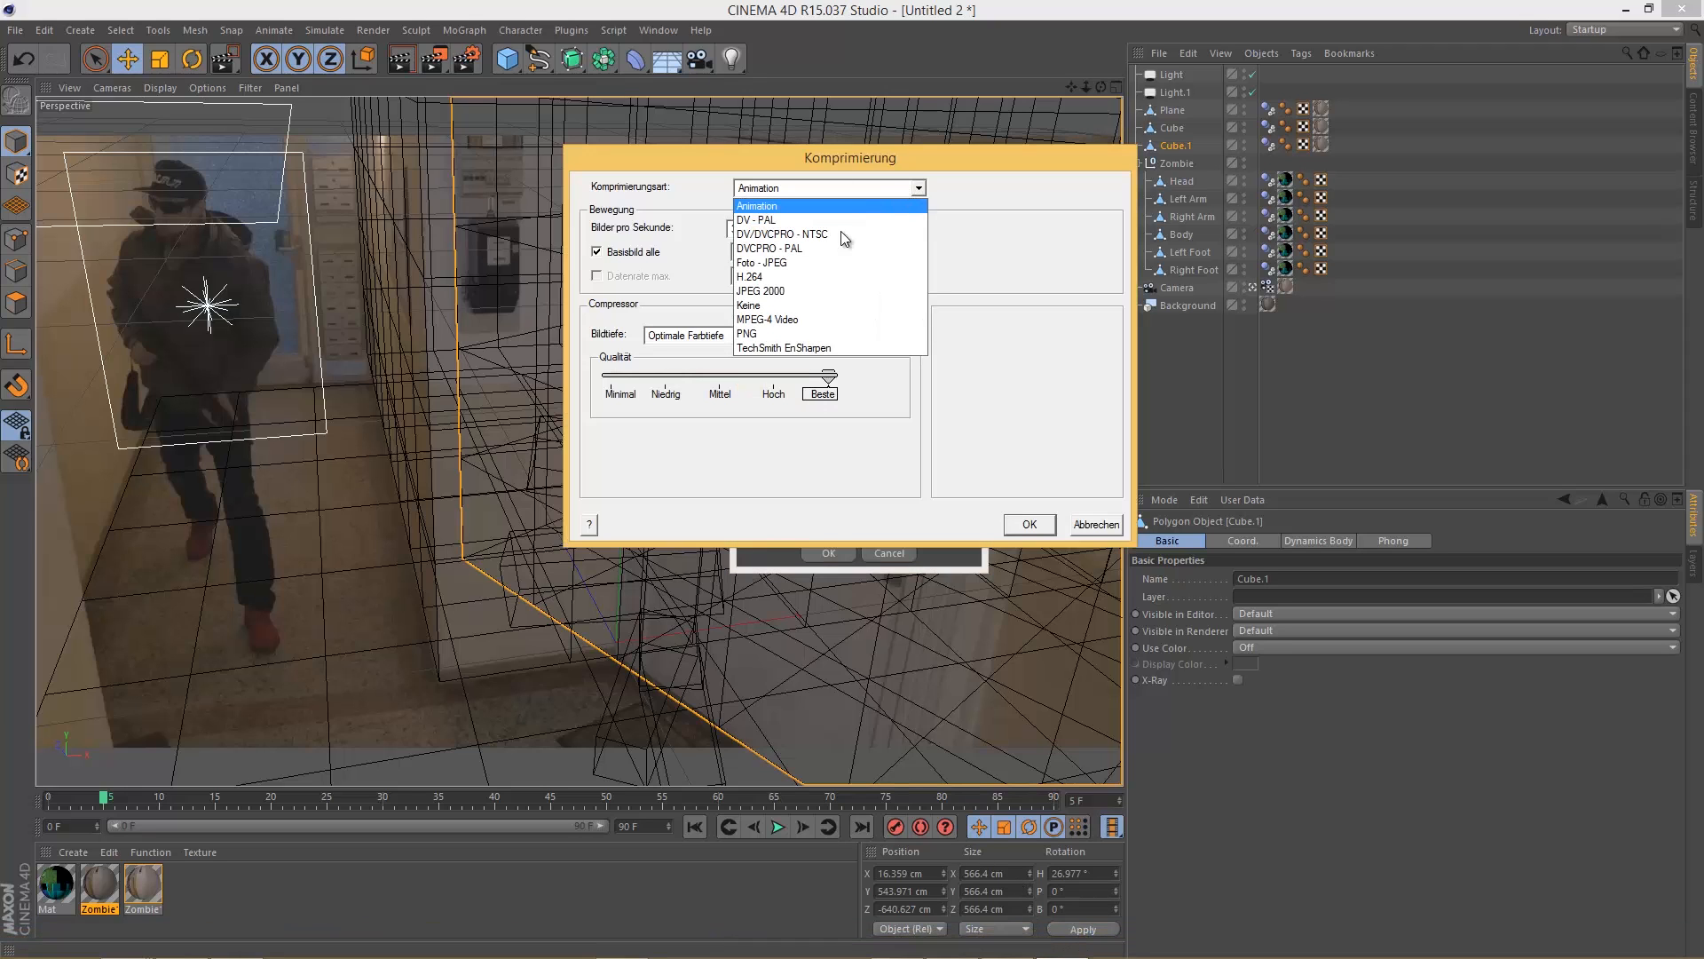
pyautogui.click(750, 276)
pyautogui.click(803, 229)
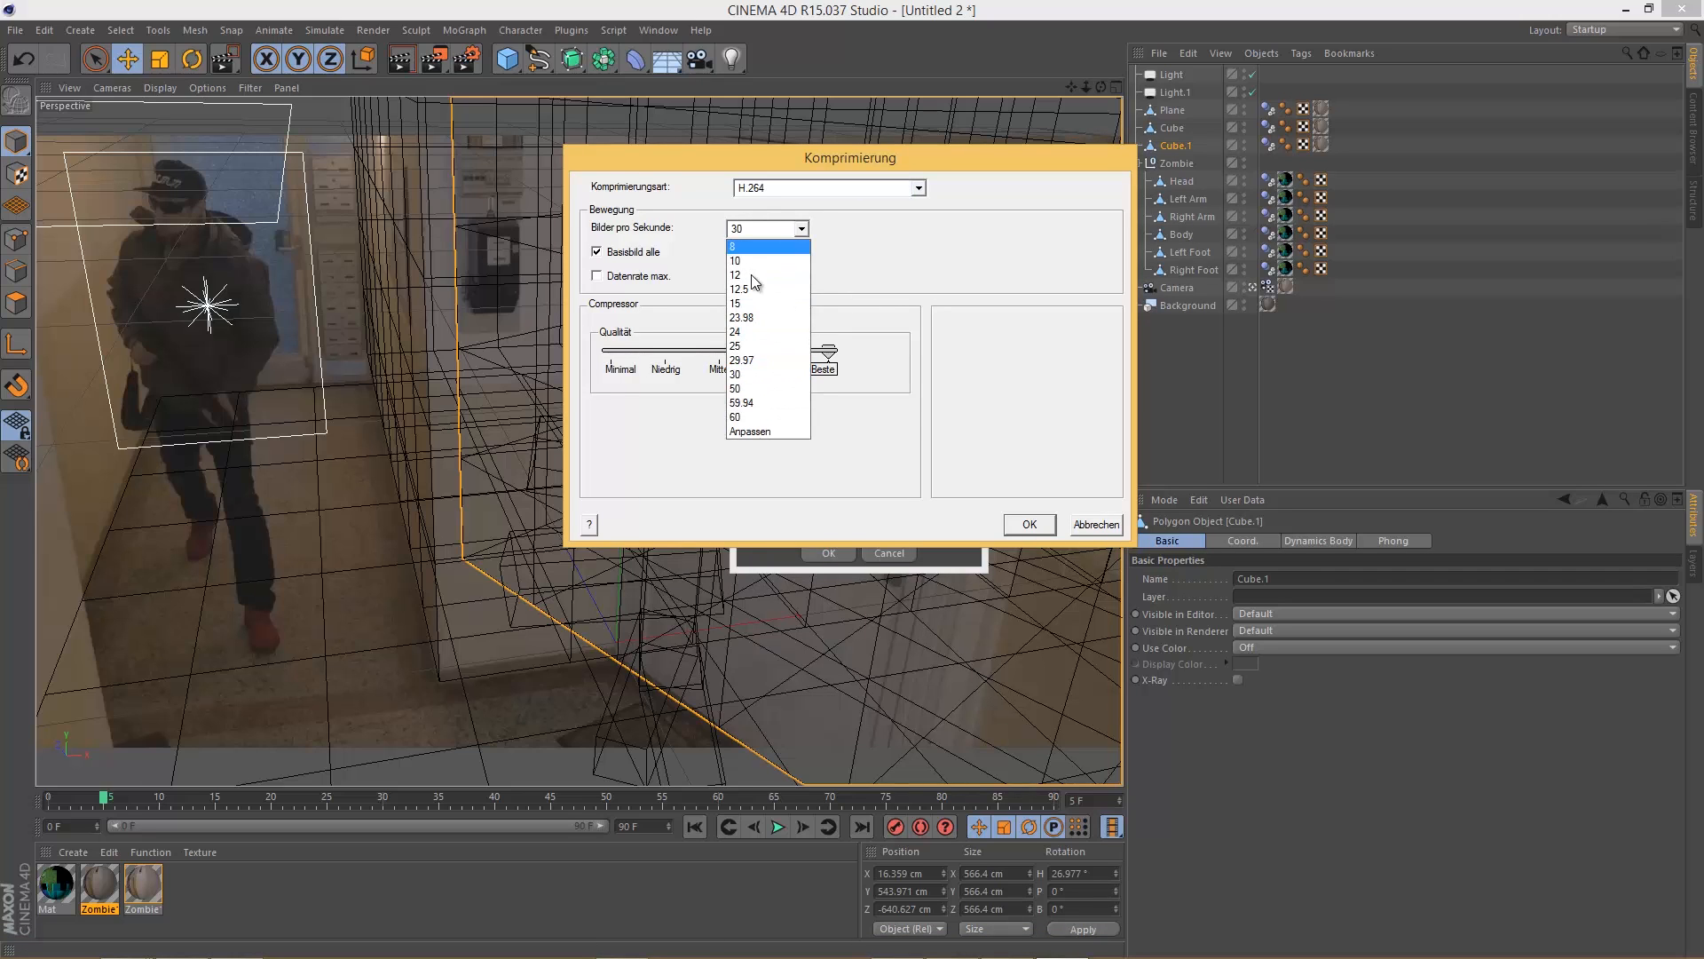
pyautogui.click(756, 332)
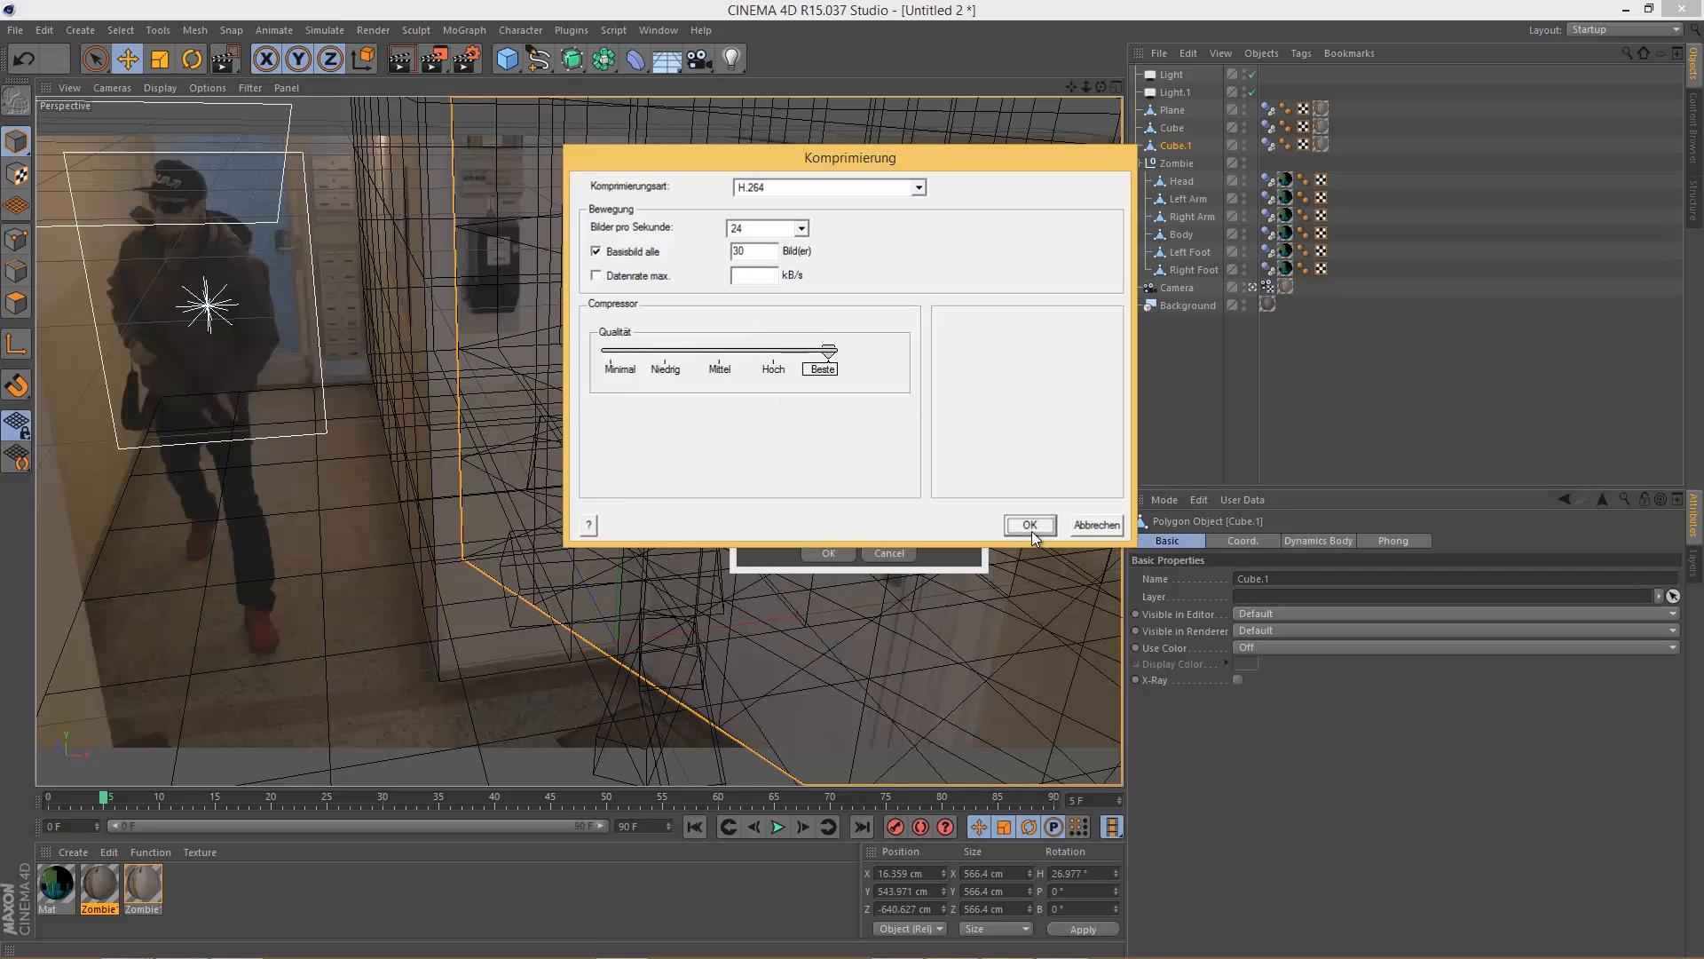
pyautogui.click(1030, 525)
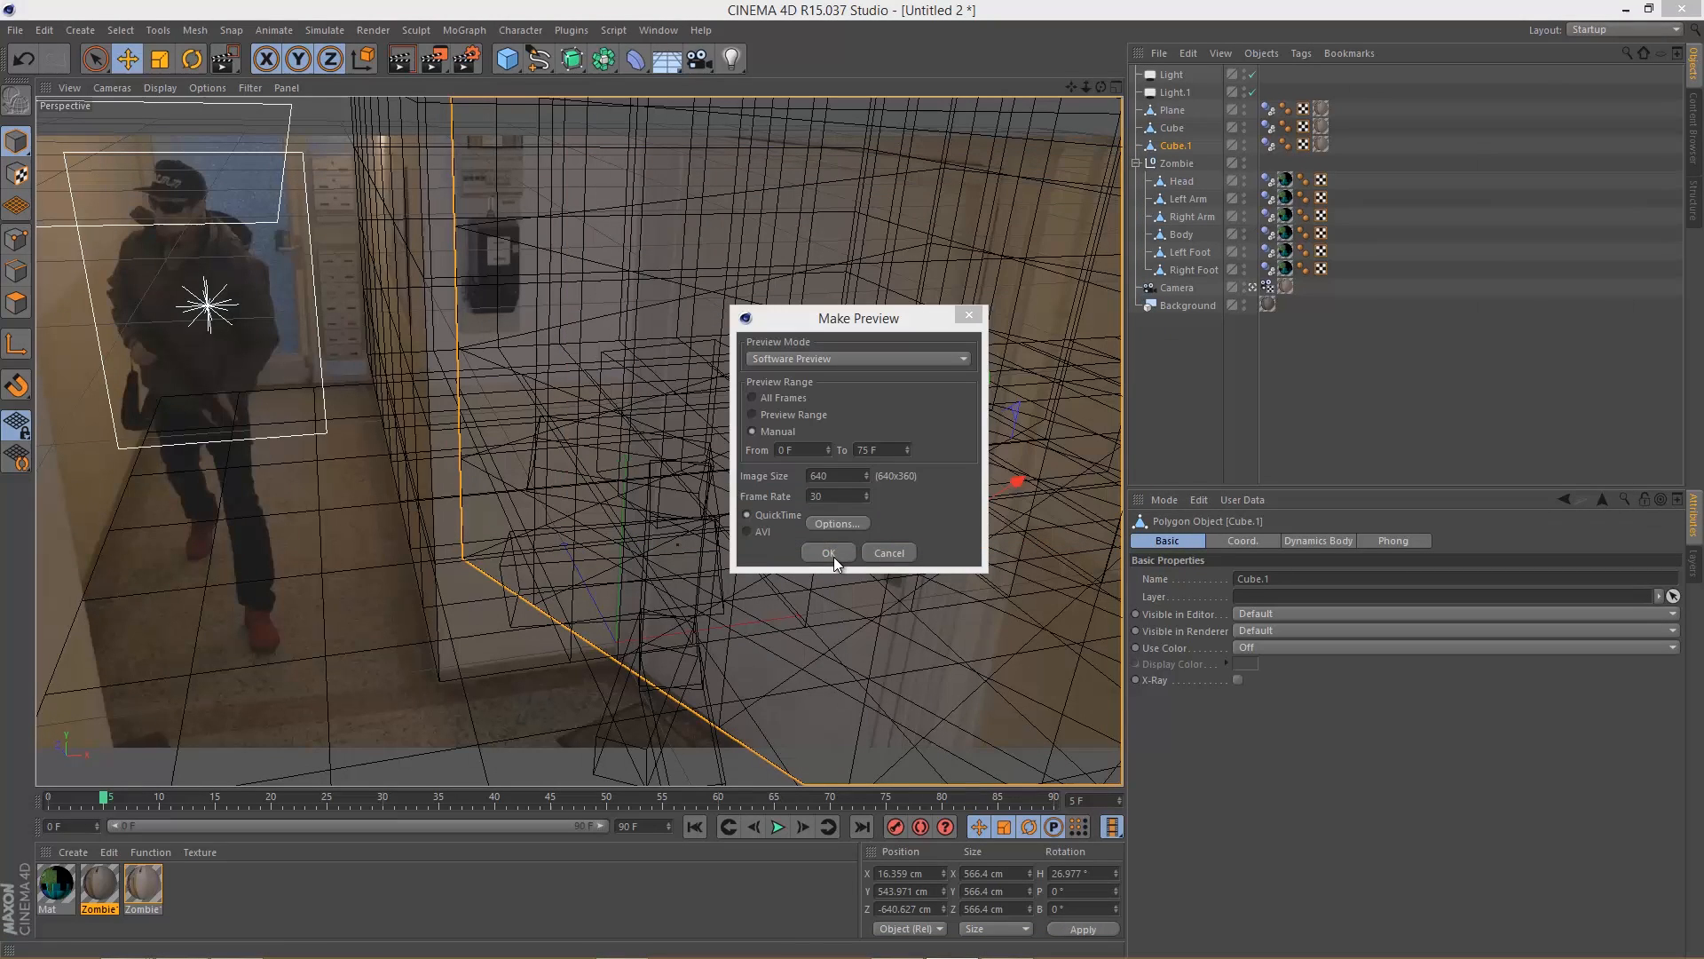
pyautogui.click(829, 553)
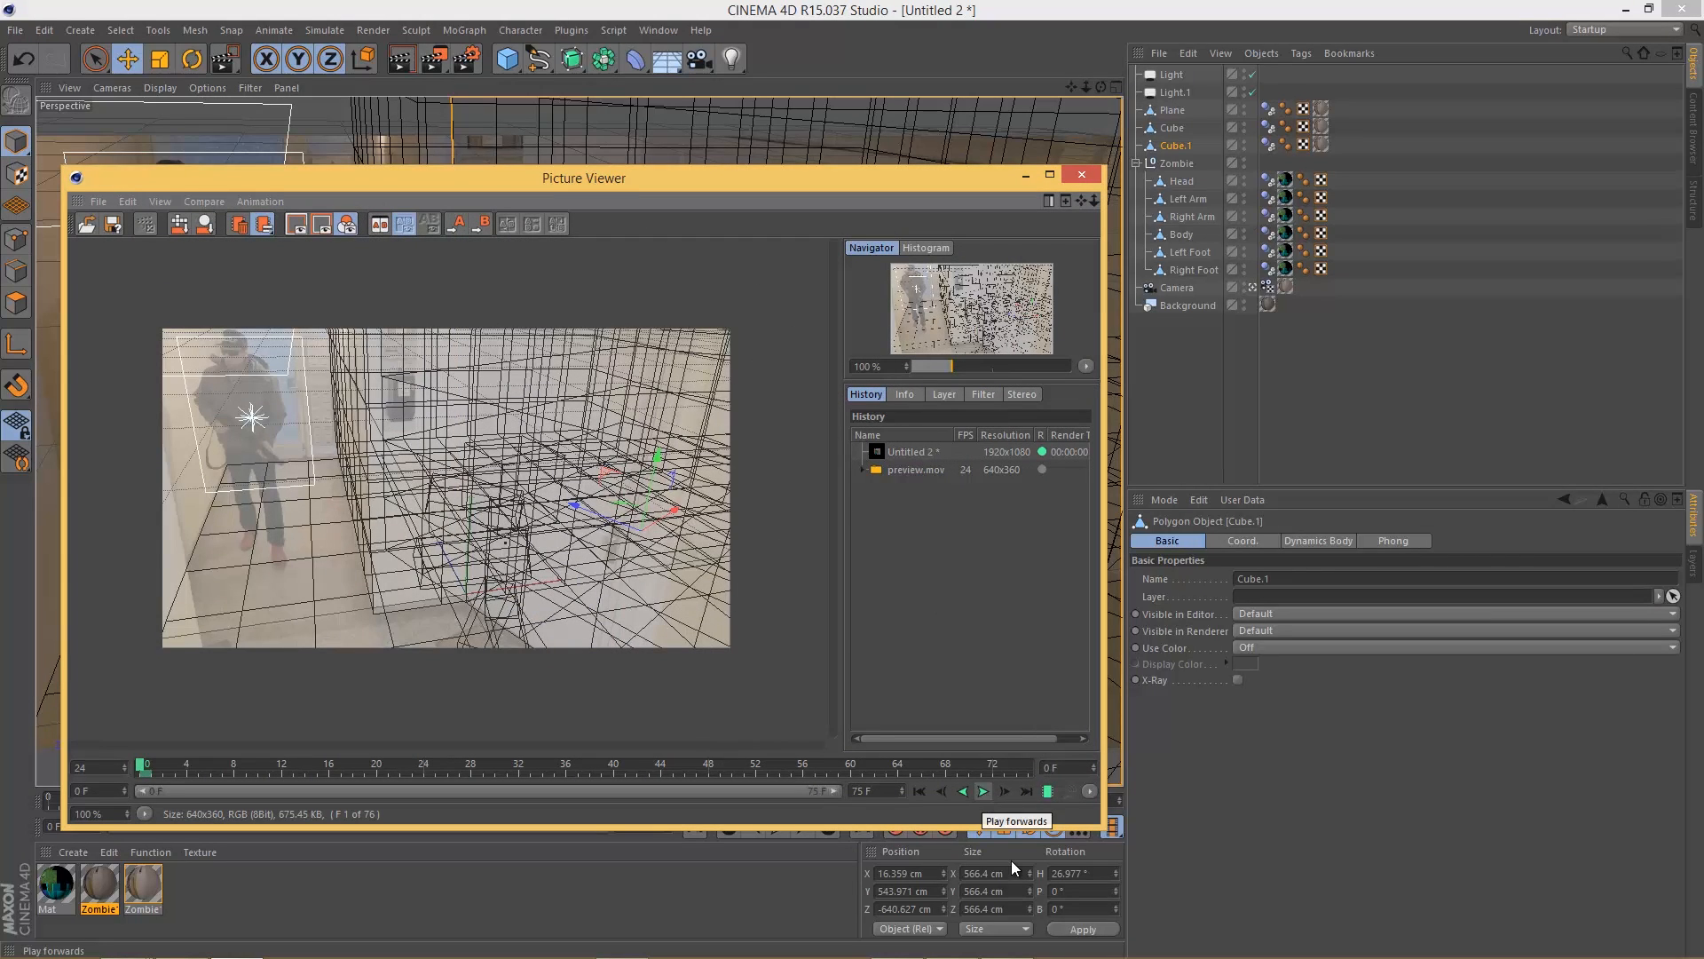
# Step: Play the generated preview movie to review the zombie's collapse, and close the Picture Viewer
pyautogui.click(982, 790)
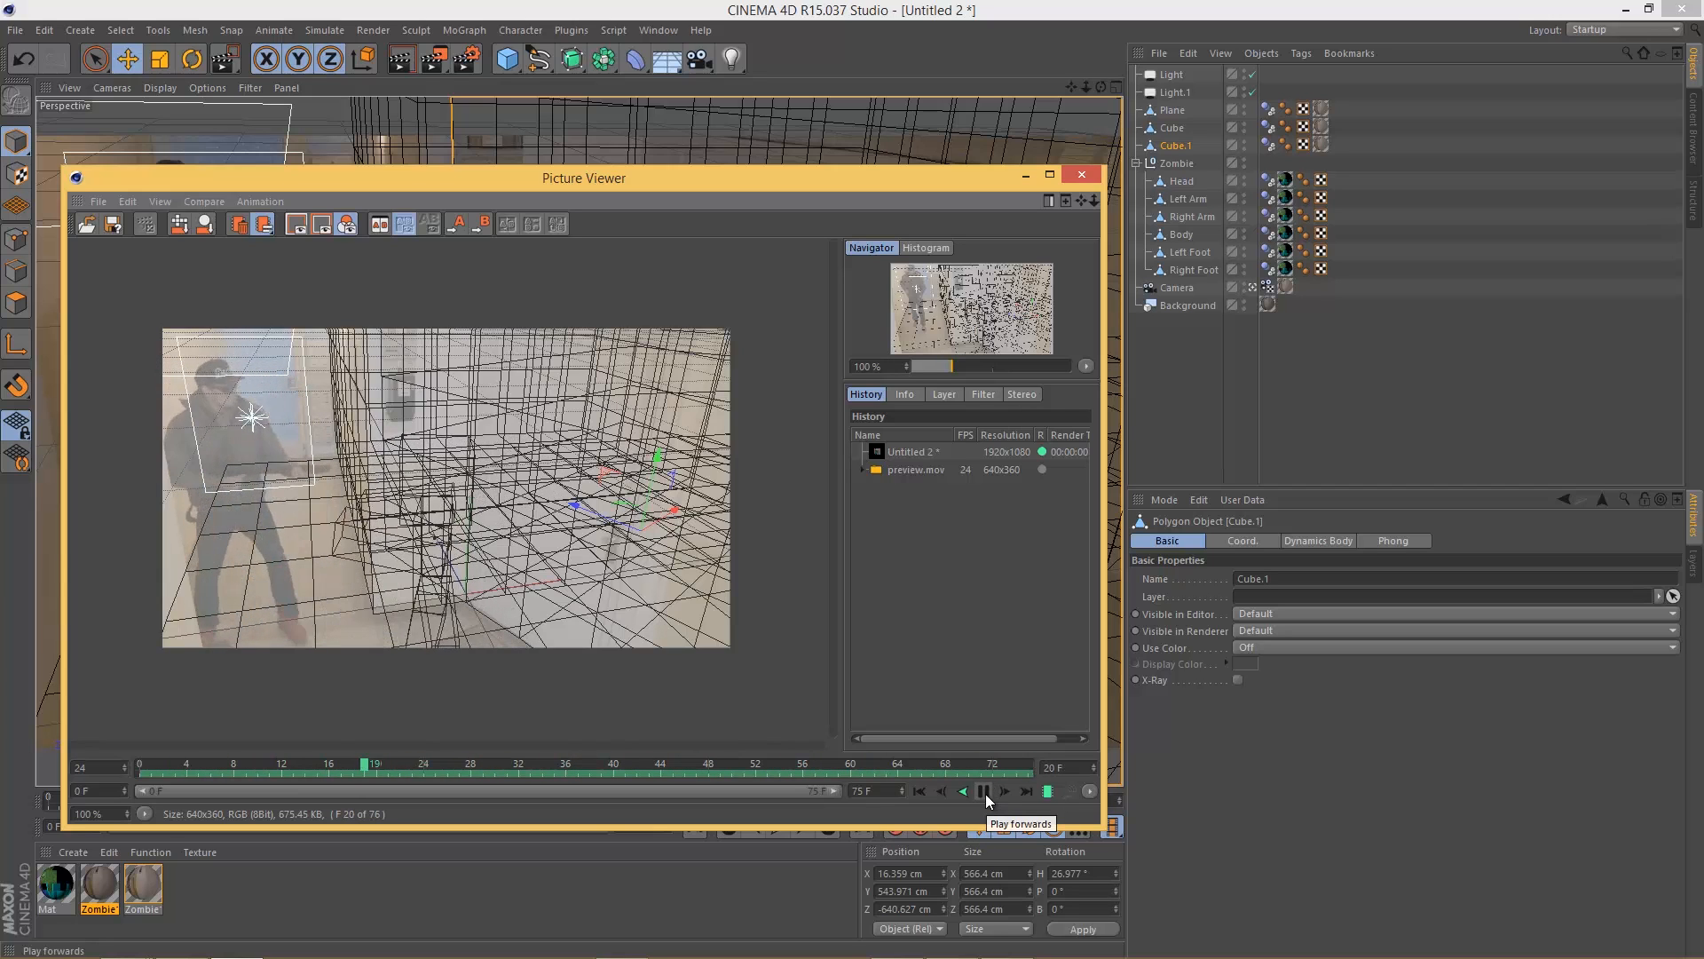
pyautogui.click(984, 791)
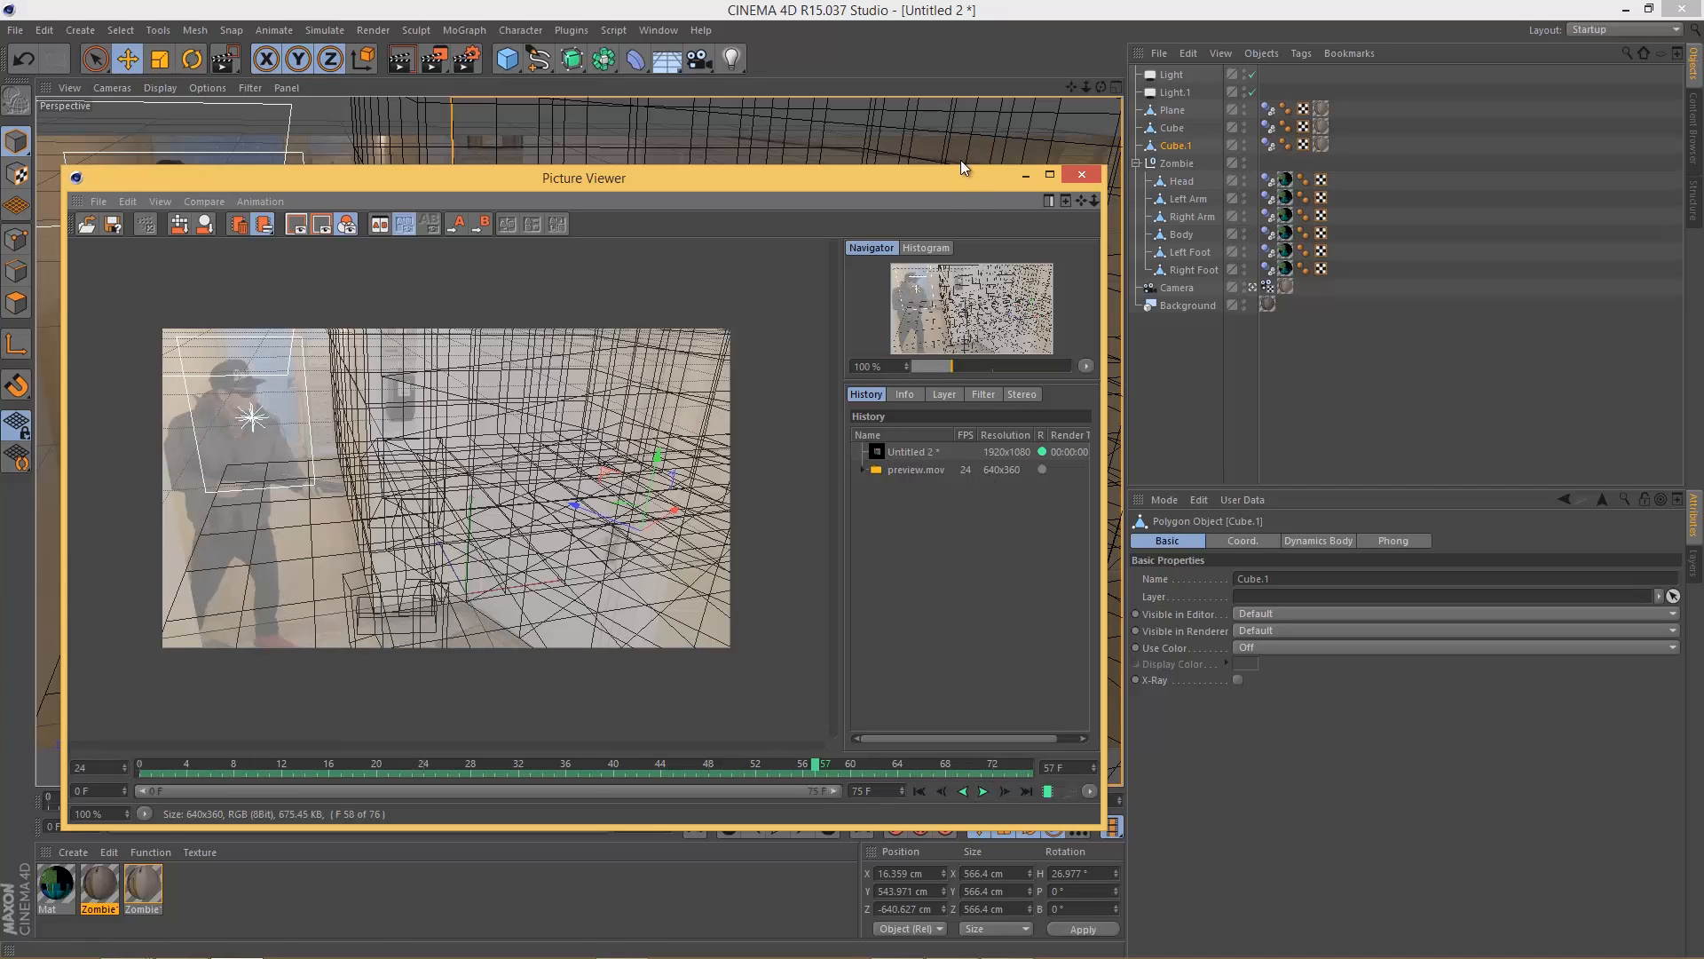
pyautogui.click(1082, 175)
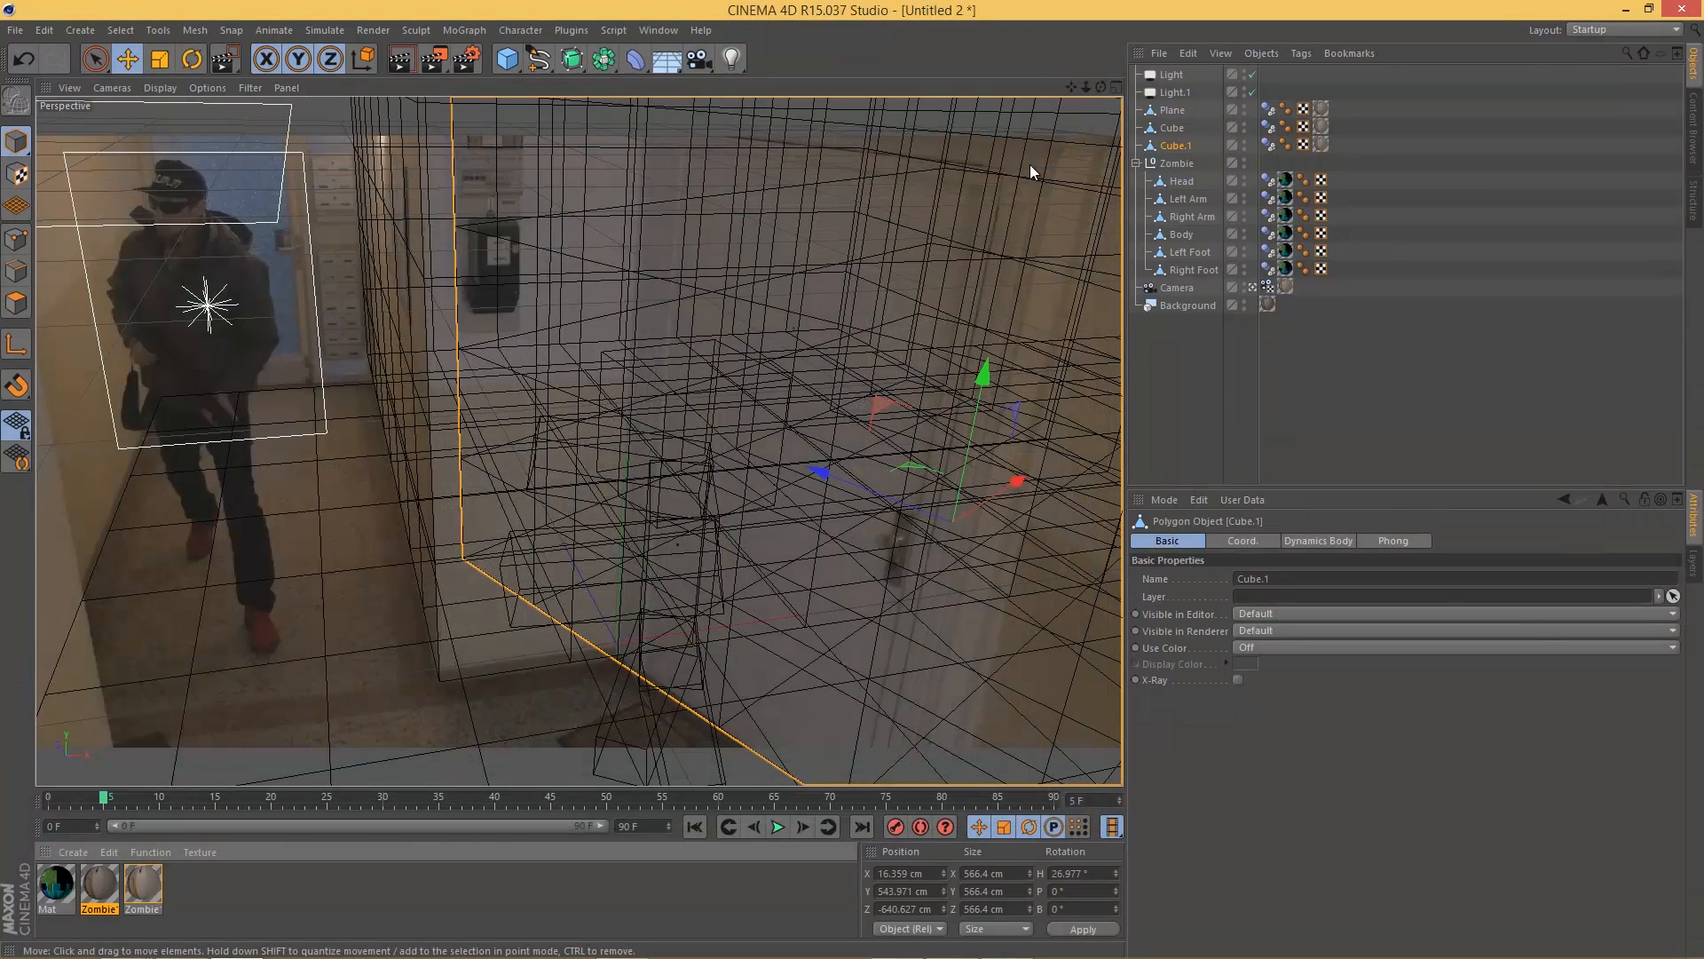
# Step: Select the dynamics tags of the six zombie parts from Head to Right Foot and enable Custom Initial Velocity
pyautogui.click(1188, 181)
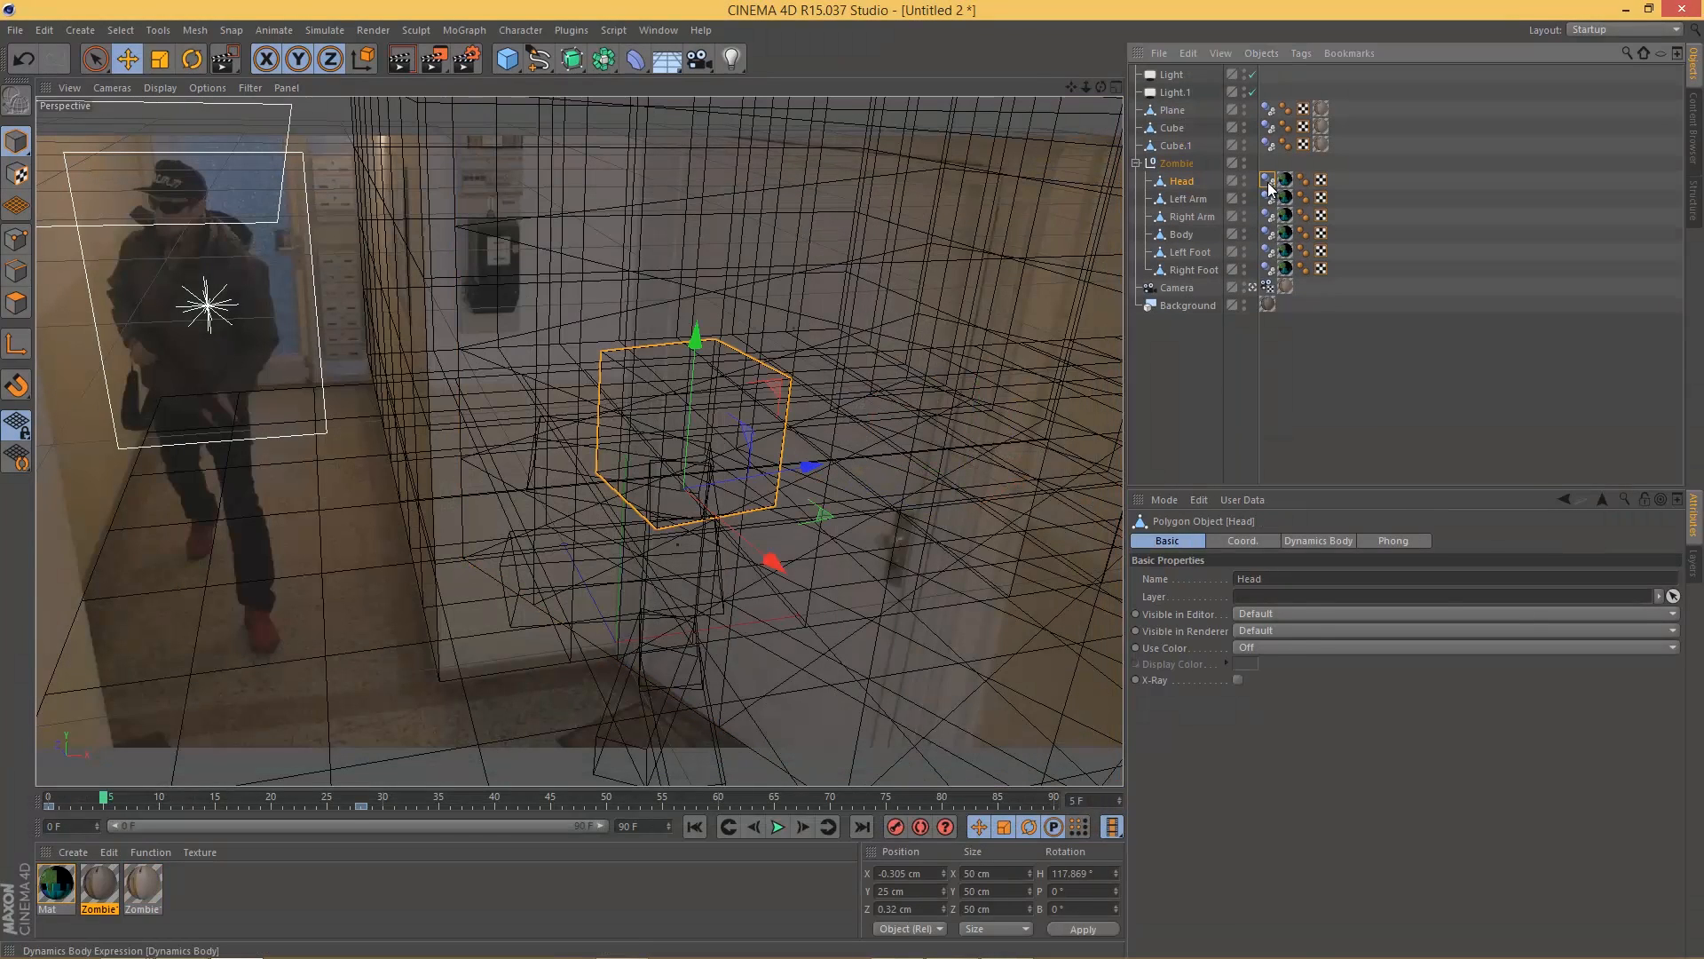
pyautogui.click(1270, 181)
pyautogui.keyDown('shift'); pyautogui.click(1268, 268); pyautogui.keyUp('shift')
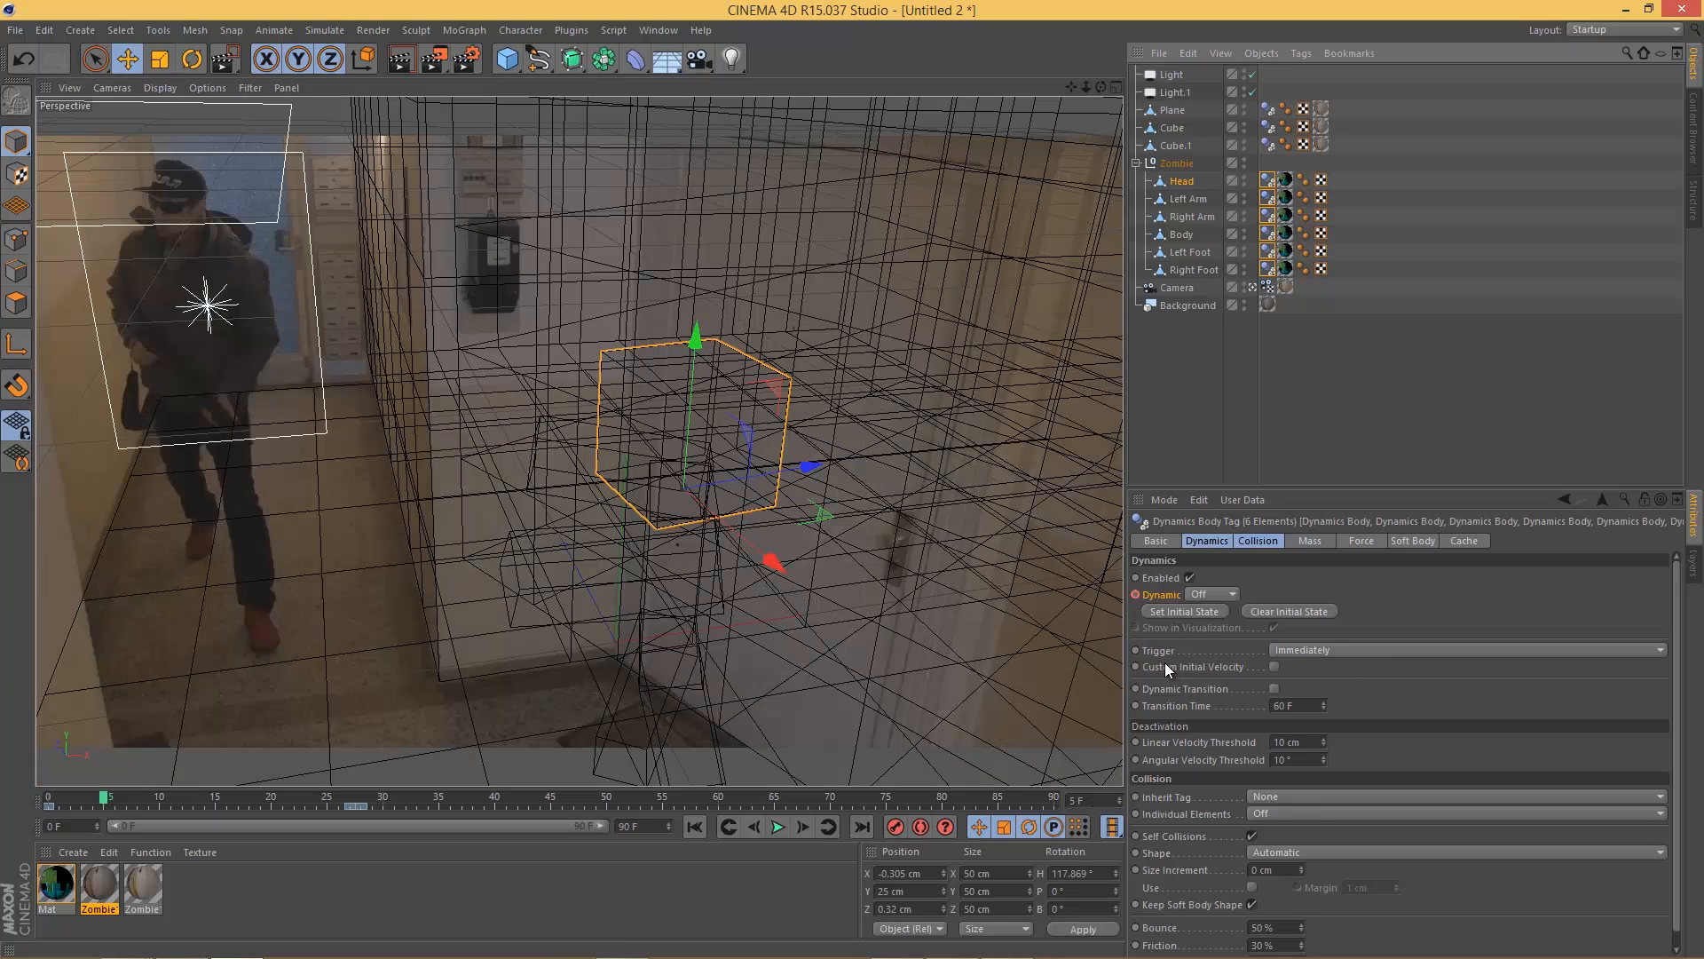
pyautogui.click(1274, 667)
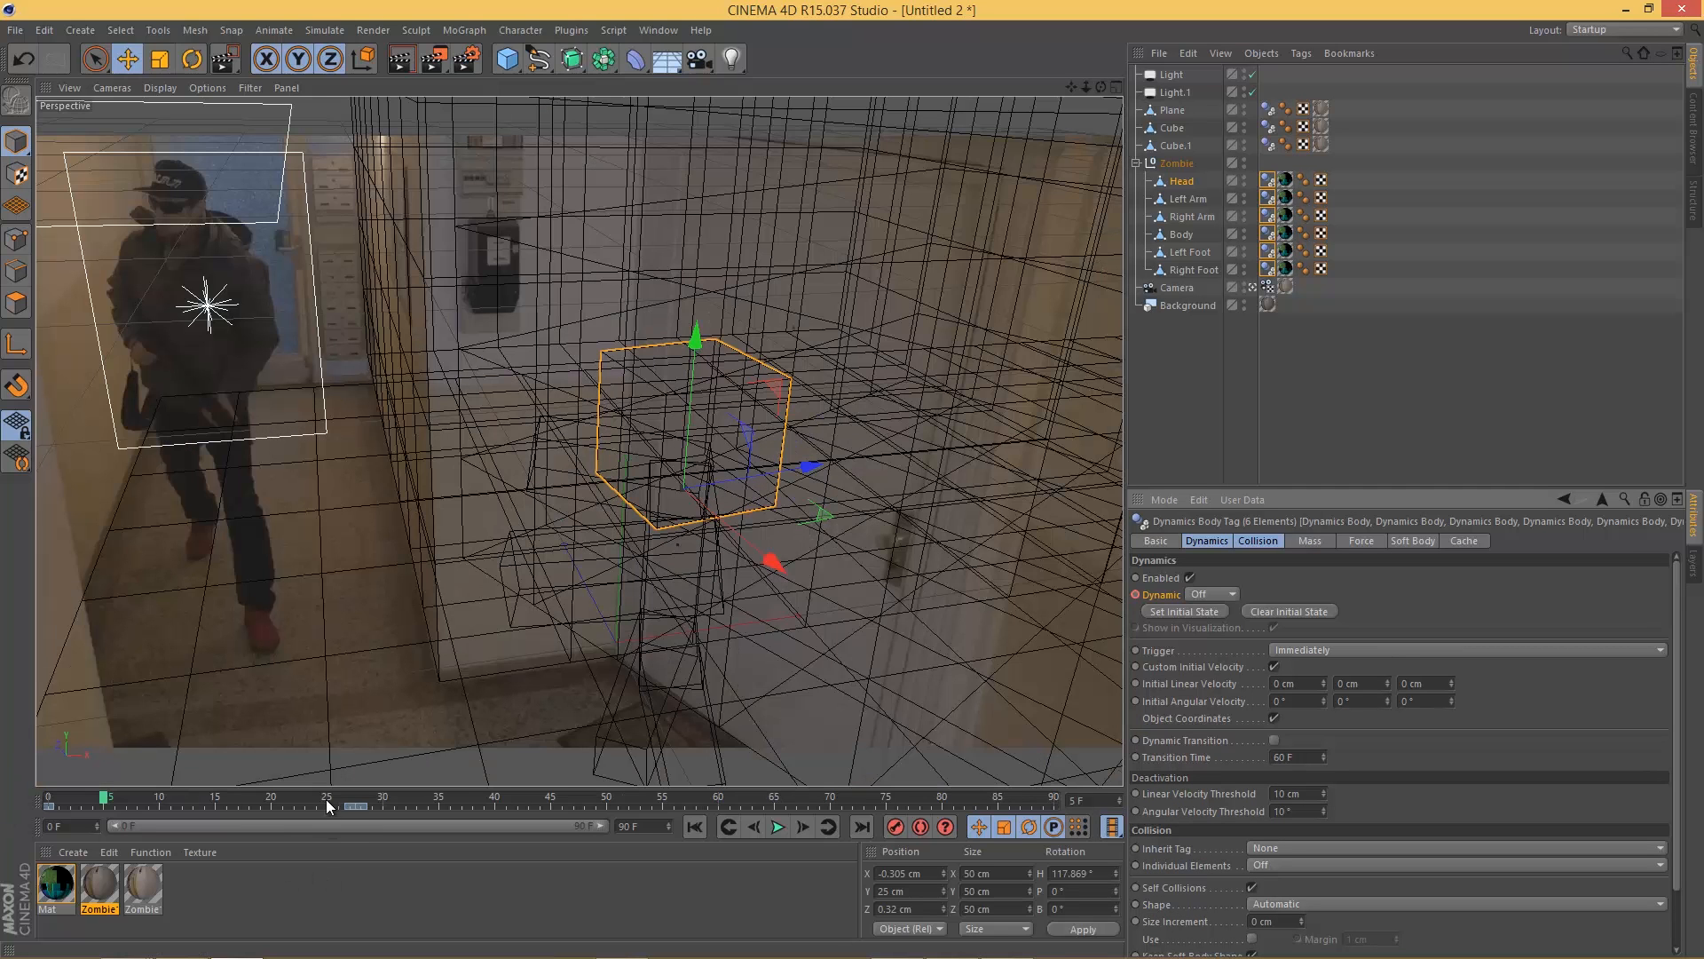
# Step: Keyframe the third Initial Linear Velocity value of the zombie body tags at 250 cm on frame 27
pyautogui.moveTo(328, 805); pyautogui.dragTo(355, 804)
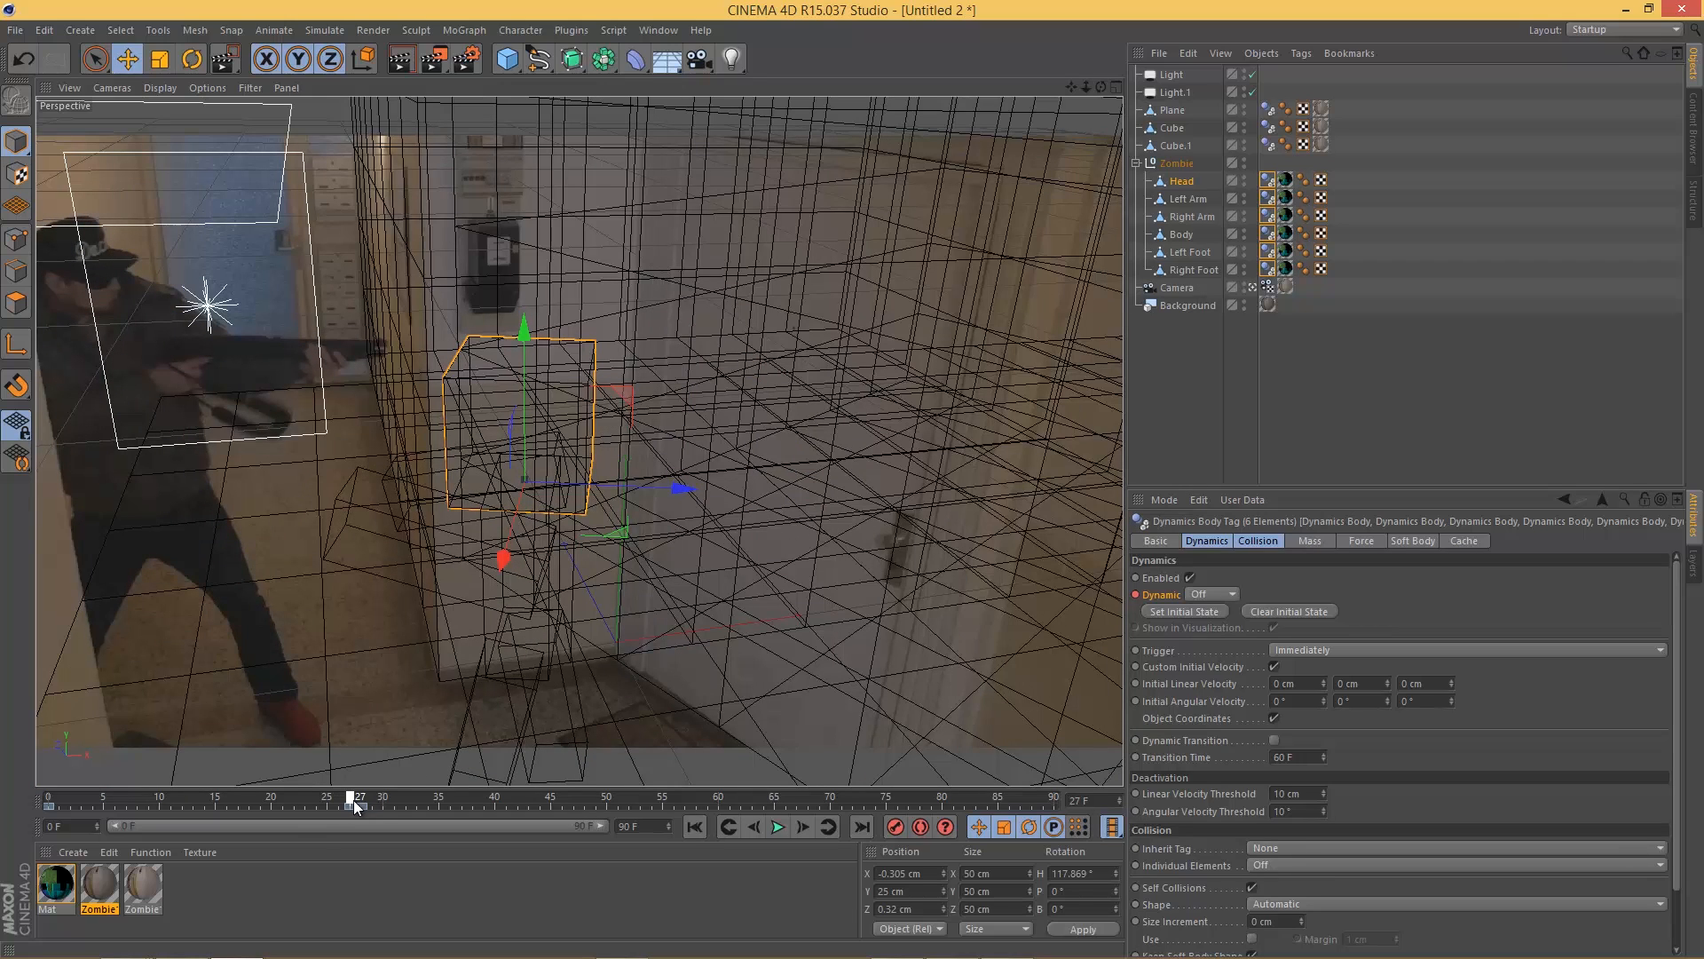
pyautogui.doubleClick(1429, 683)
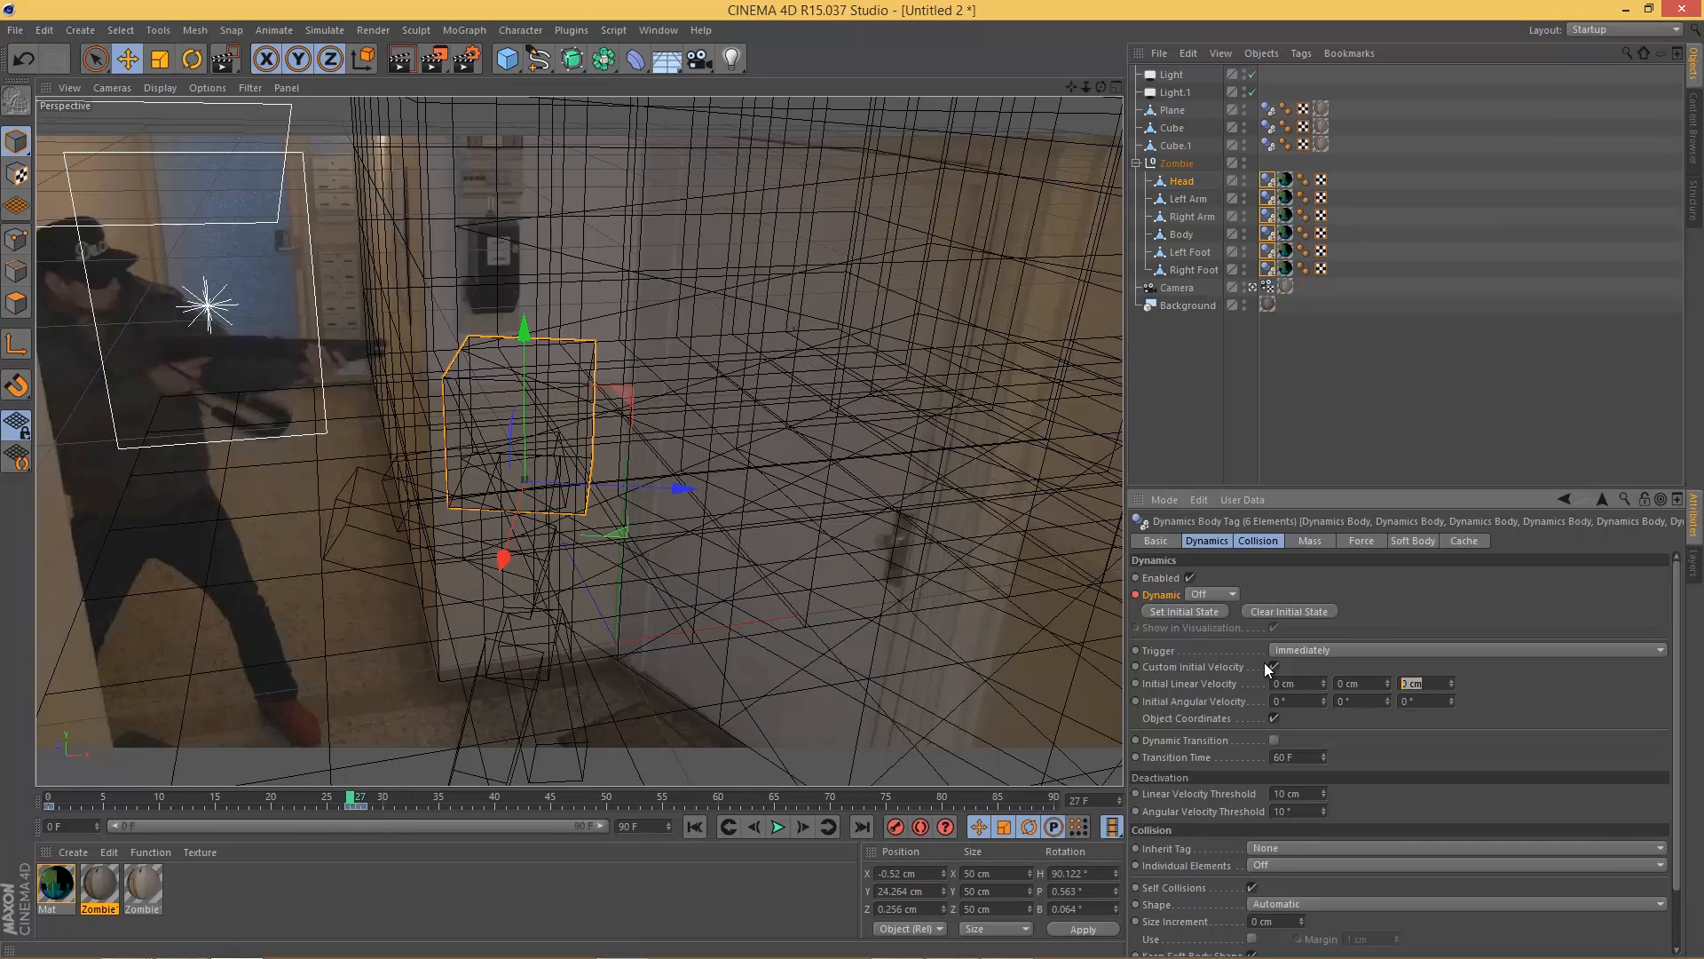
pyautogui.write('250')
pyautogui.press('Return')
pyautogui.keyDown('ctrl'); pyautogui.click(1135, 684); pyautogui.keyUp('ctrl')
# Step: Set the third Initial Linear Velocity value of the zombie body tags to 0 cm at frame 29
pyautogui.moveTo(355, 799); pyautogui.dragTo(374, 800)
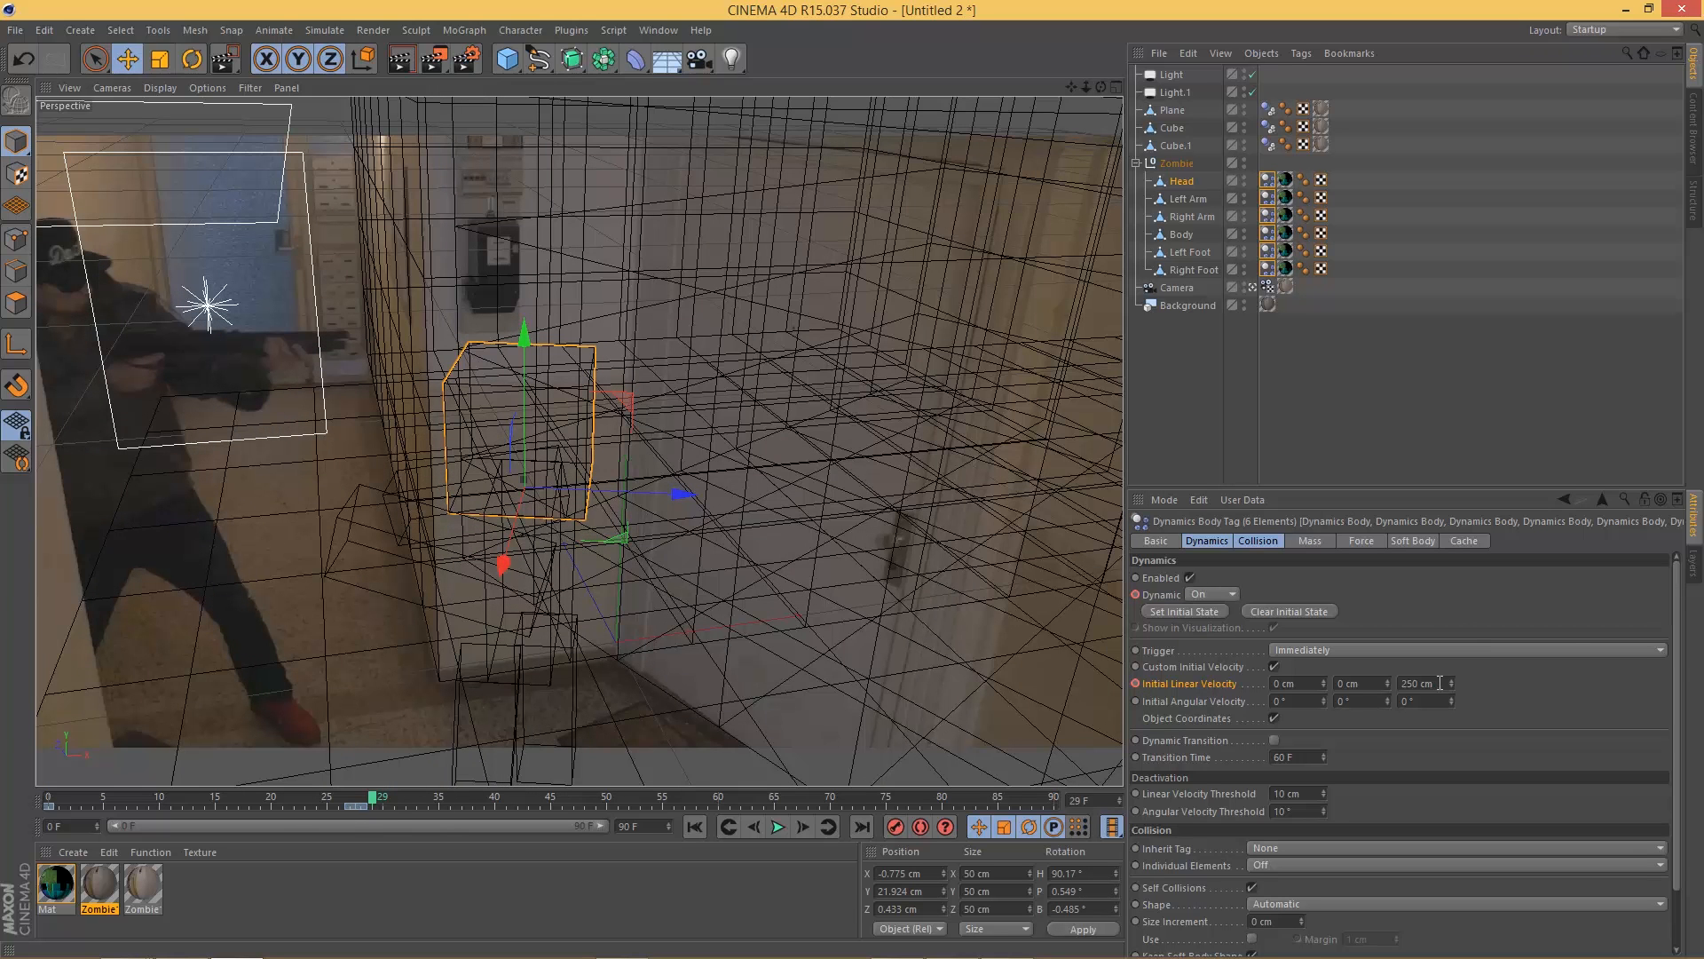
pyautogui.moveTo(1440, 683); pyautogui.dragTo(1159, 643)
pyautogui.write('0')
pyautogui.press('Return')
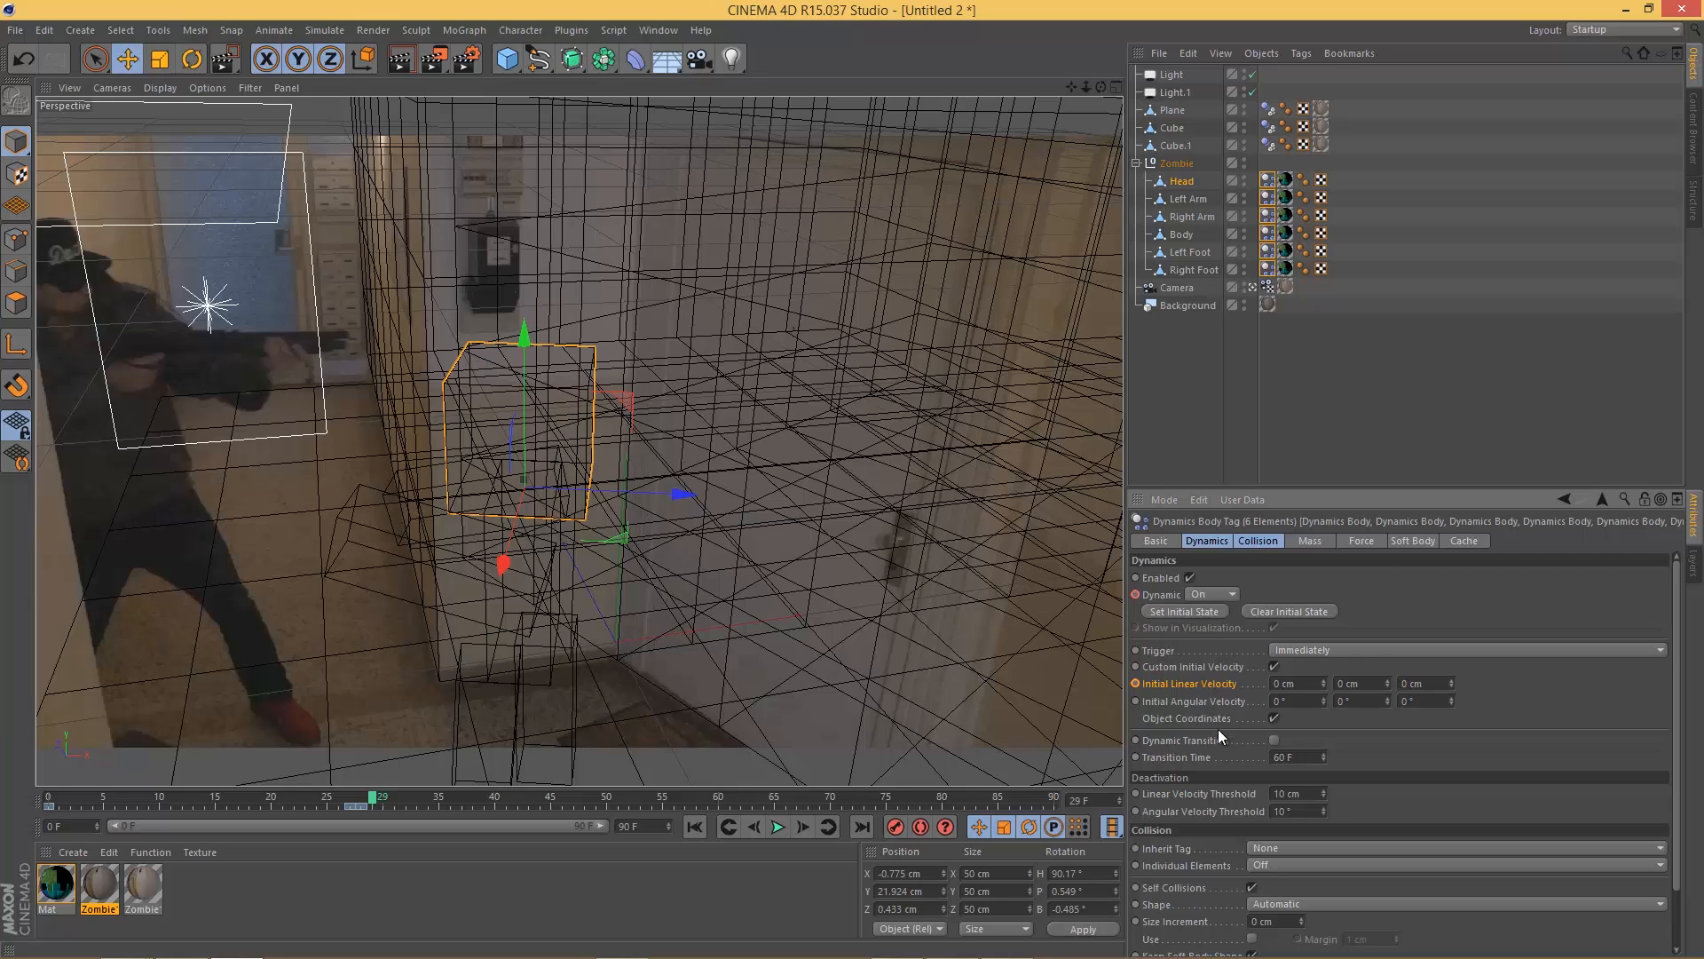
# Step: Play the animation twice from the first frame to check the effect of the initial velocity on the zombie parts
pyautogui.click(305, 797)
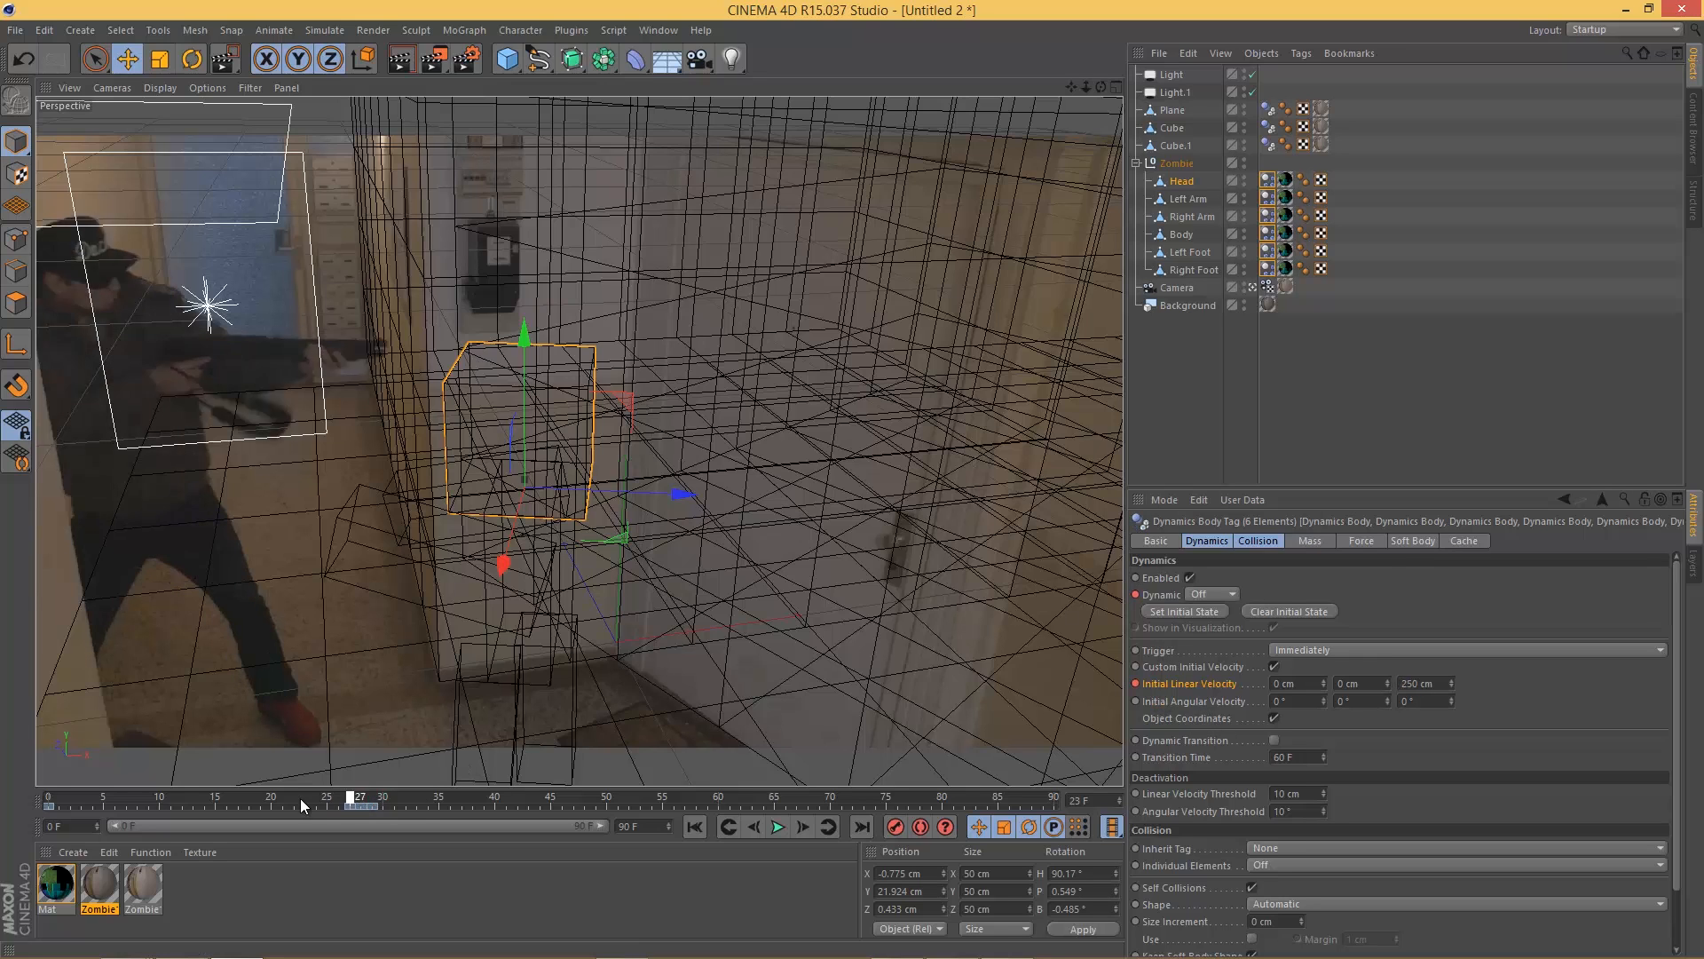
pyautogui.click(695, 827)
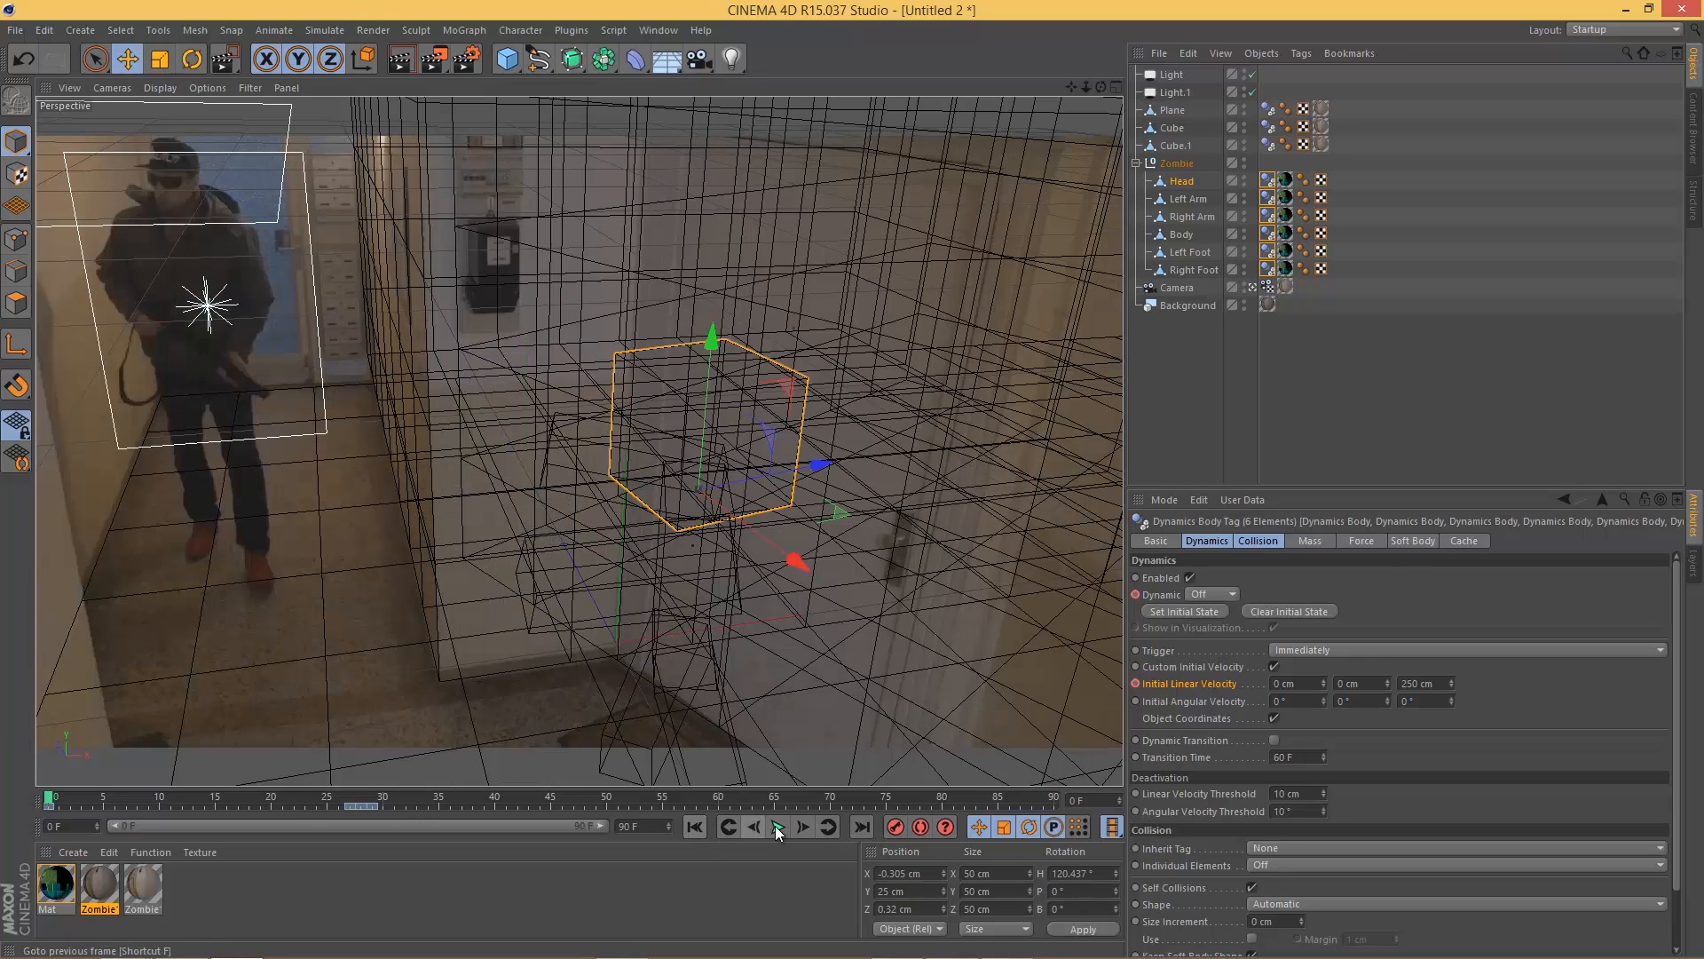
pyautogui.click(784, 826)
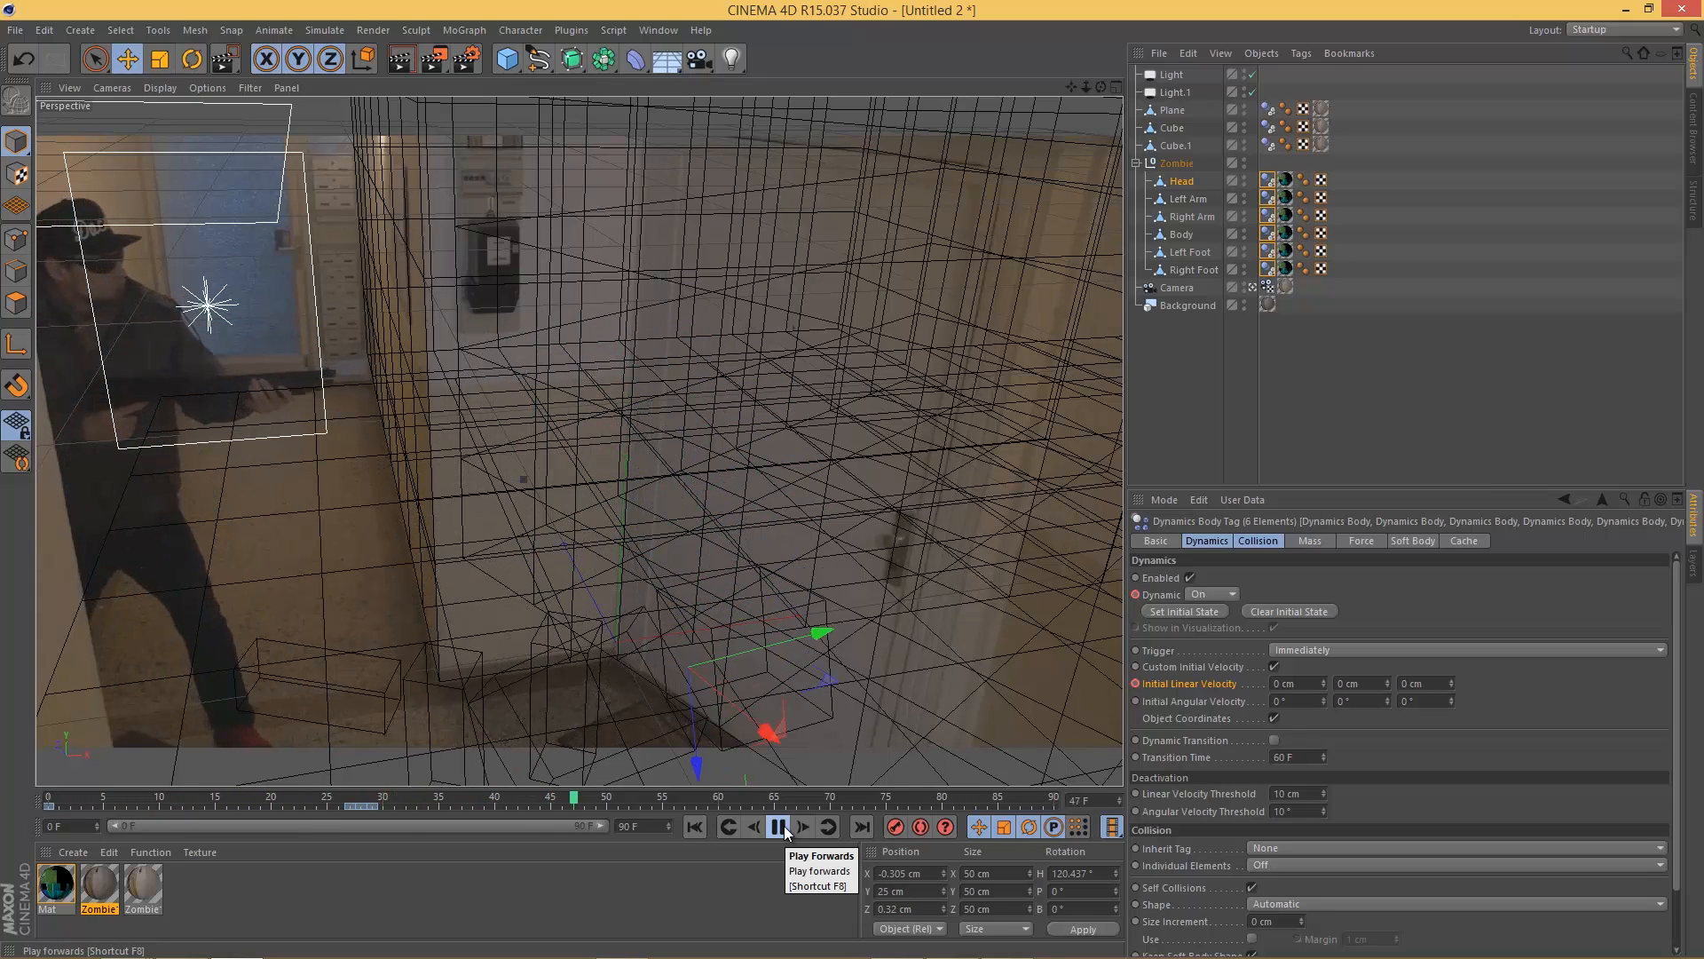
pyautogui.click(778, 827)
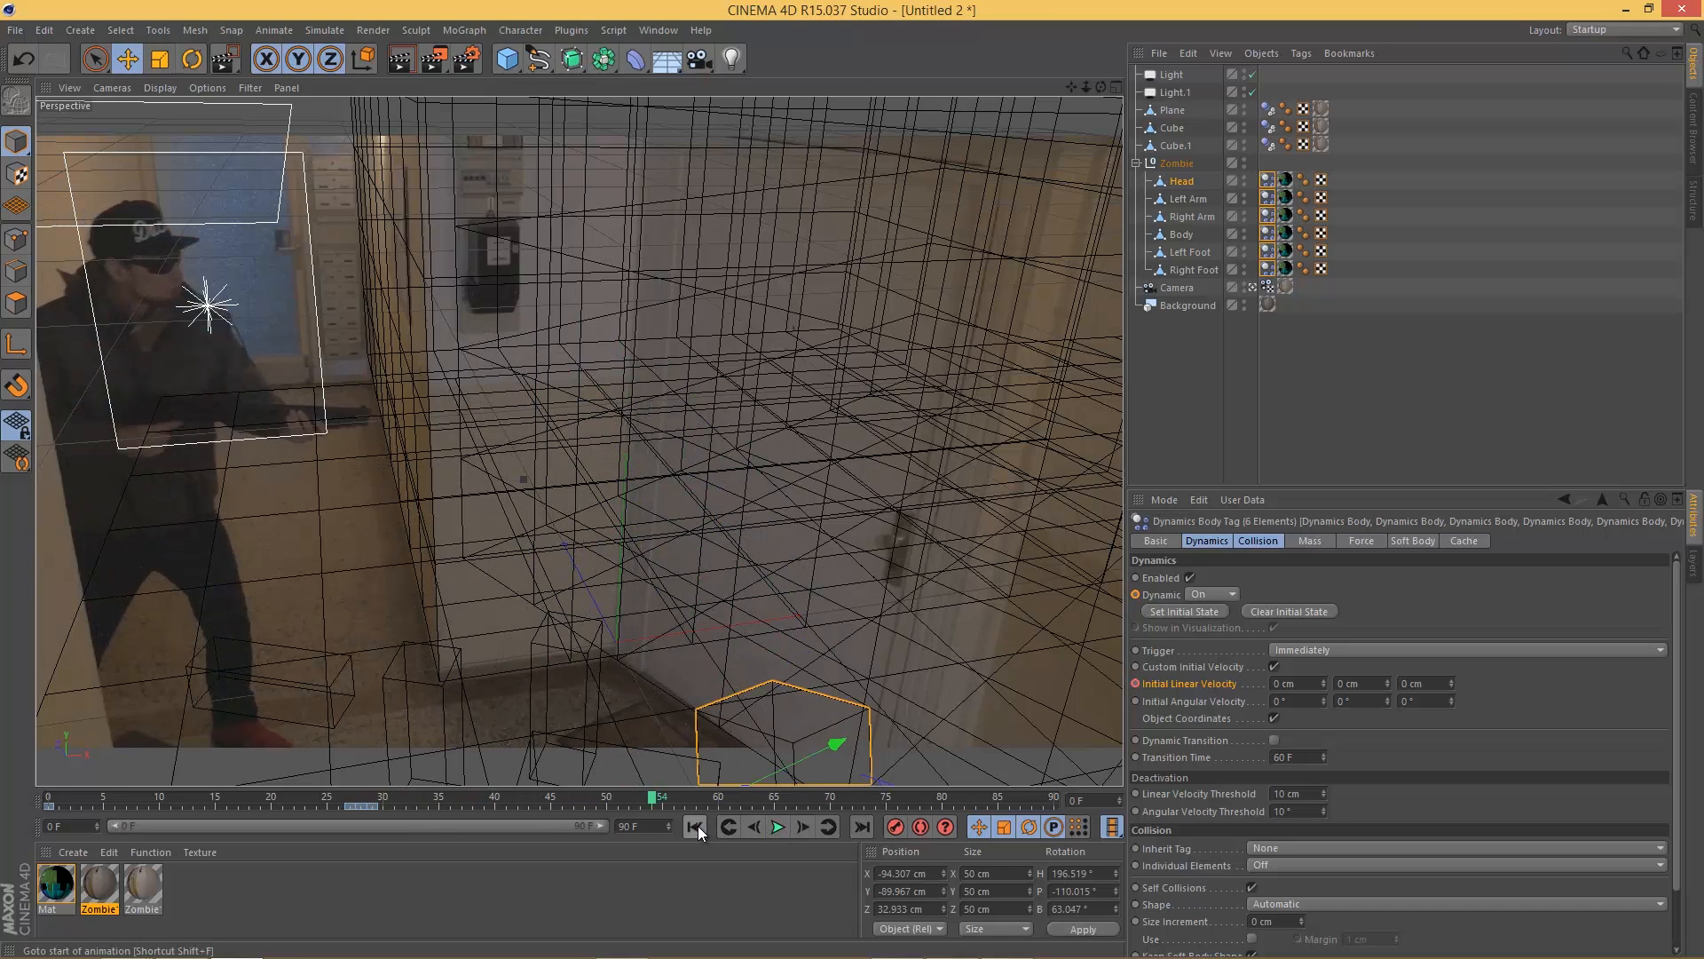
pyautogui.click(694, 827)
pyautogui.click(778, 827)
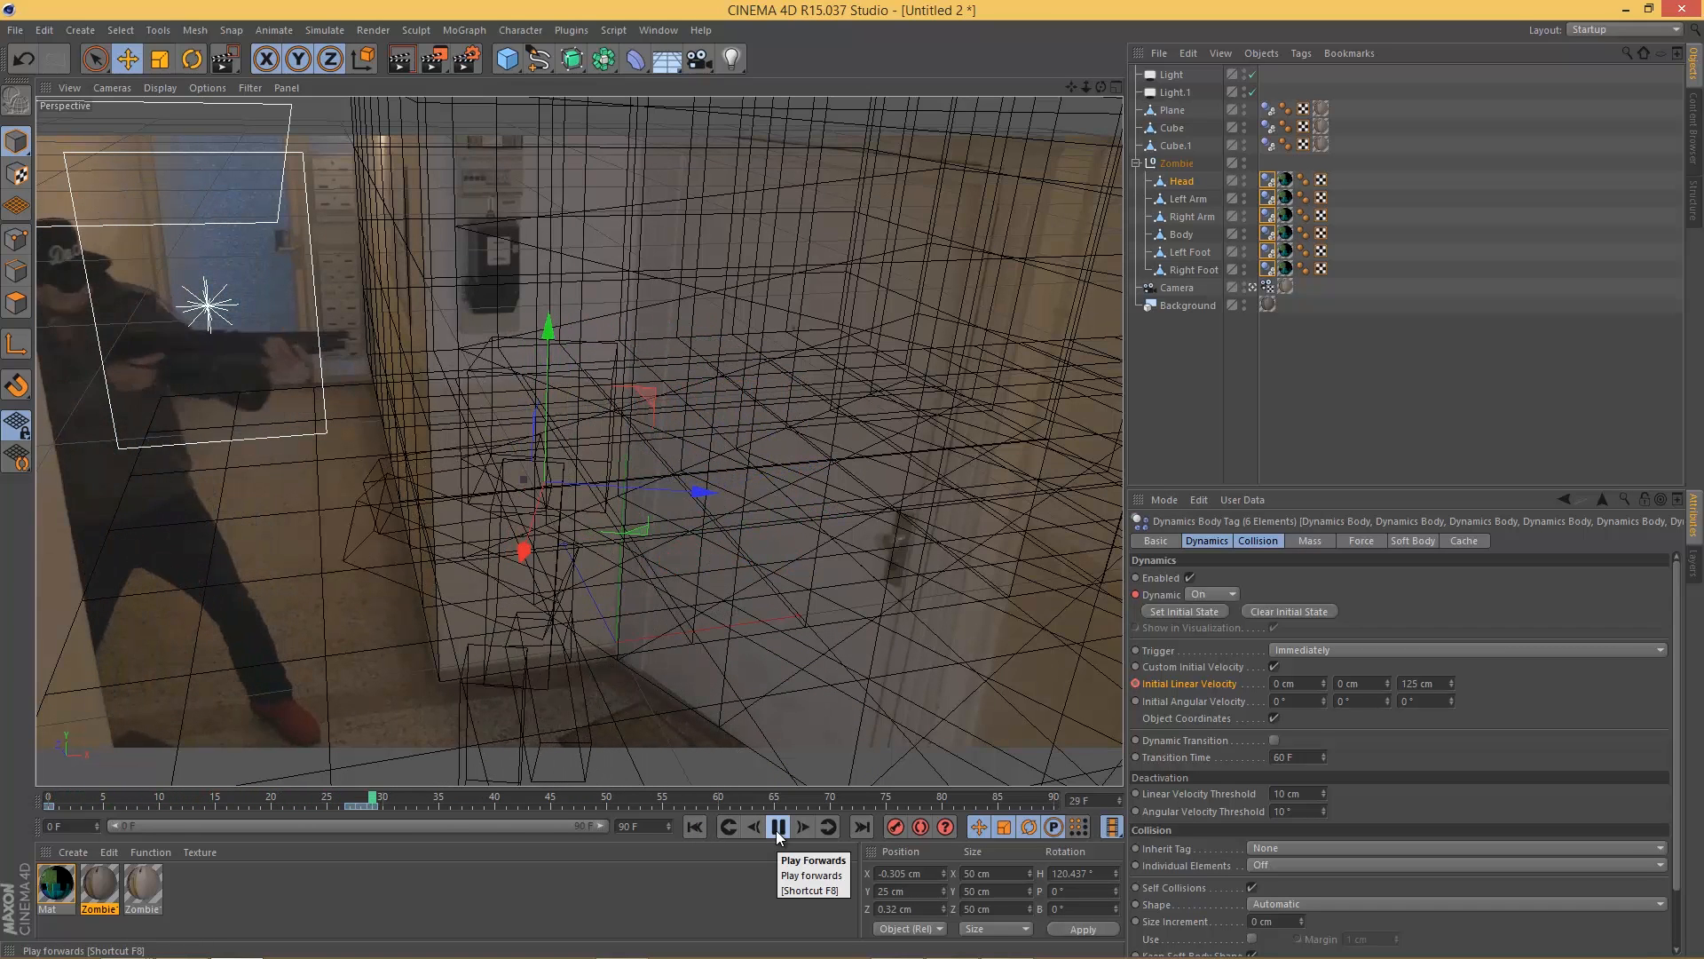
pyautogui.click(779, 827)
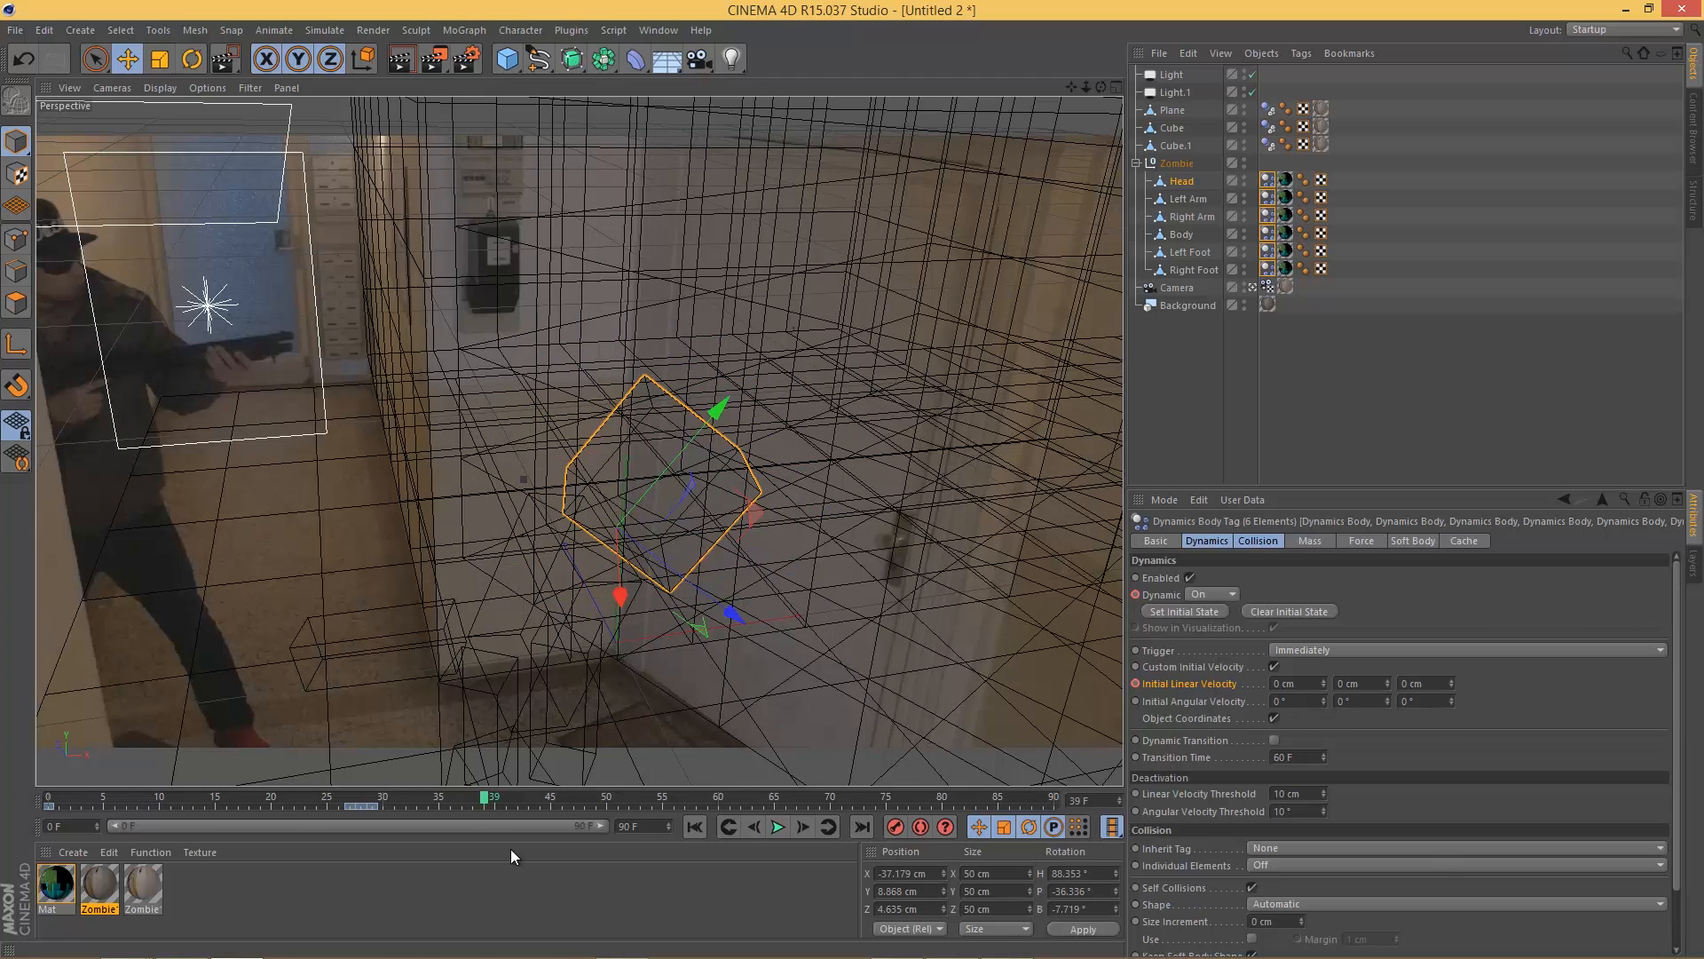
# Step: Keyframe the third Initial Linear Velocity value of the six zombie part tags at 350 cm on frame 27
pyautogui.moveTo(384, 800); pyautogui.dragTo(349, 800)
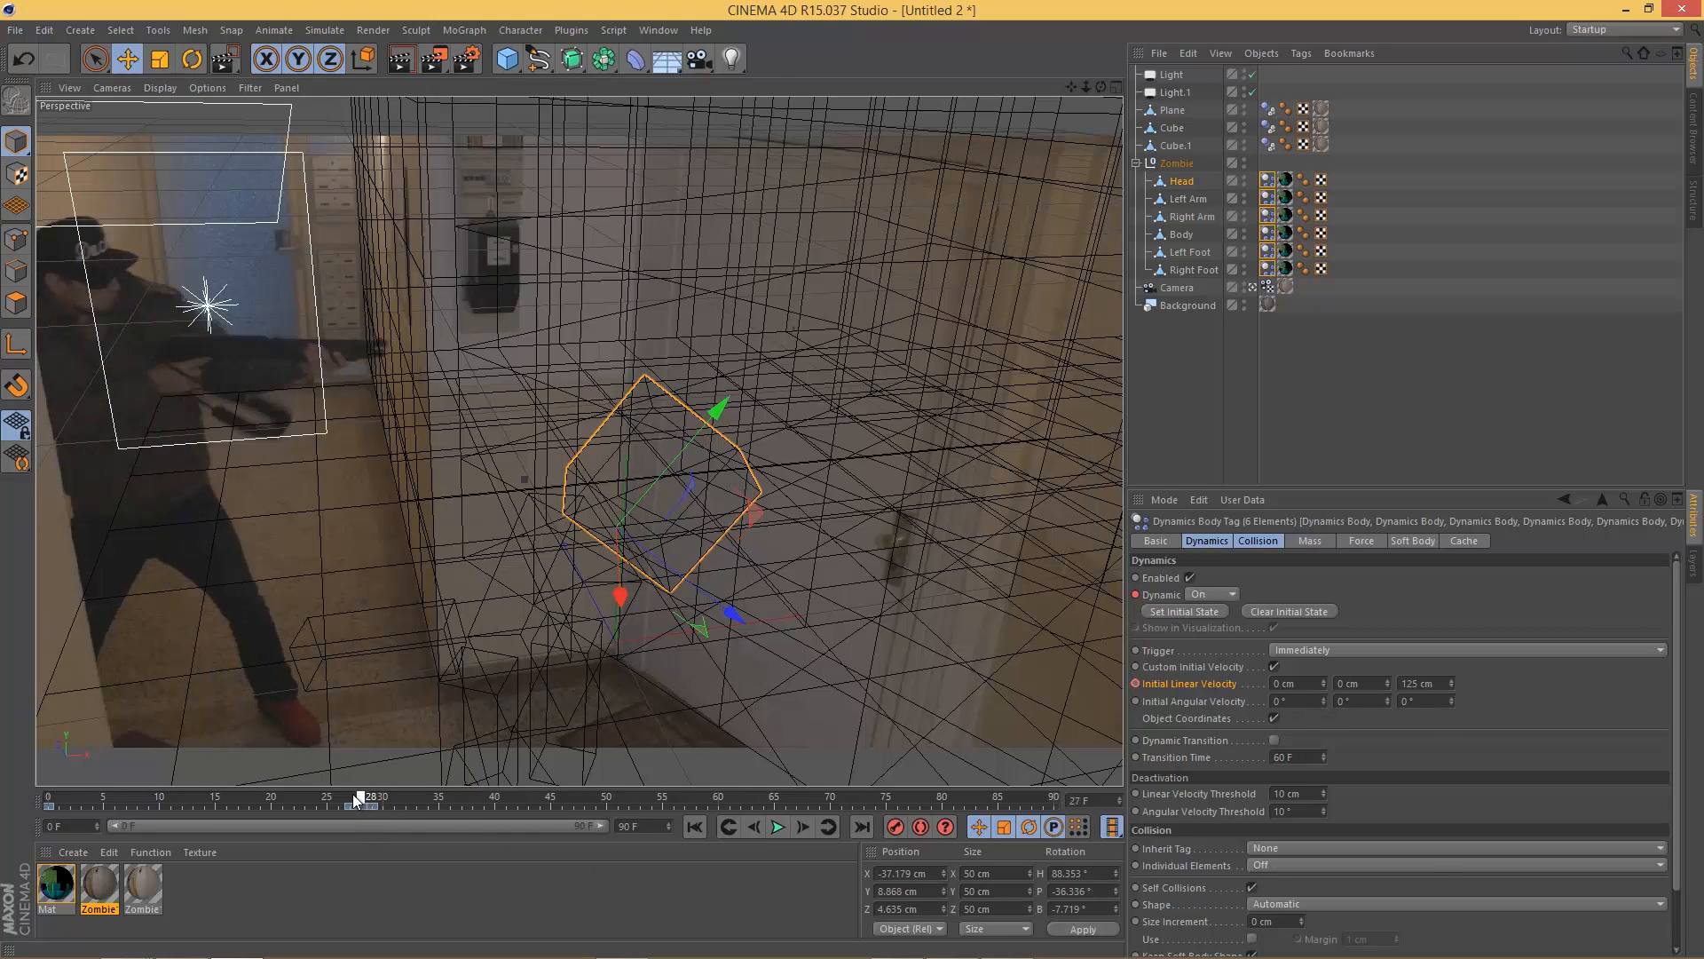
pyautogui.doubleClick(1439, 684)
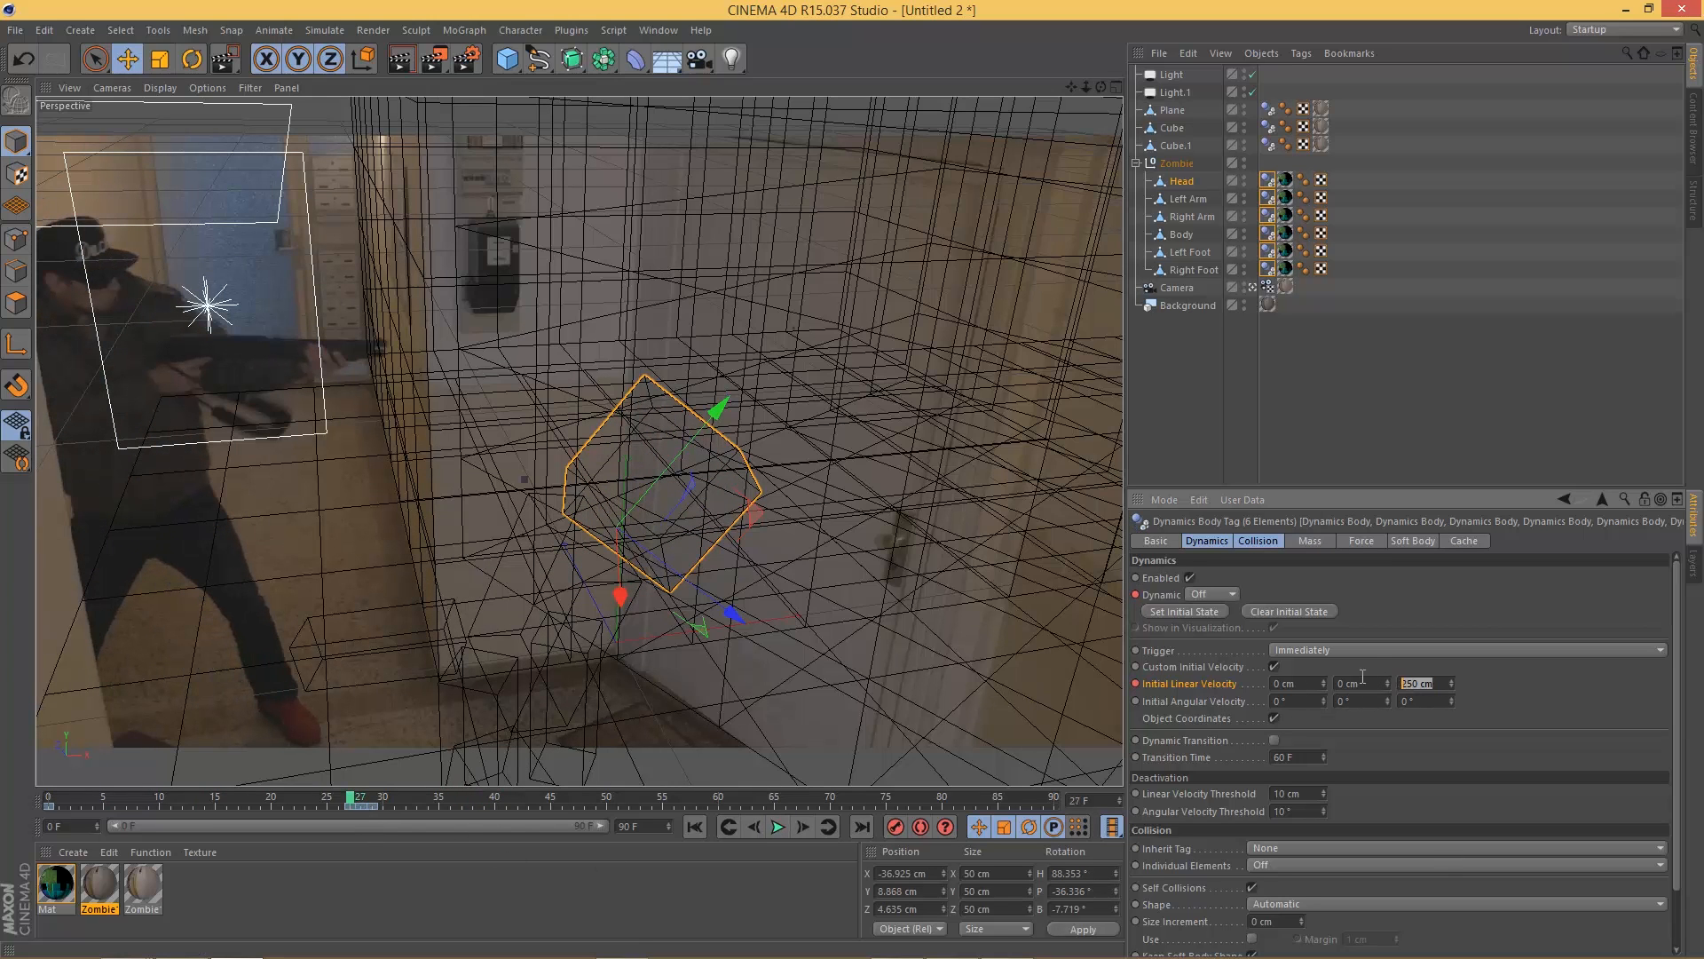
pyautogui.write('350')
pyautogui.press('Return')
pyautogui.keyDown('ctrl'); pyautogui.click(1136, 684); pyautogui.keyUp('ctrl')
# Step: Play the animation repeatedly to check how the higher initial velocity throws the zombie parts
pyautogui.click(777, 827)
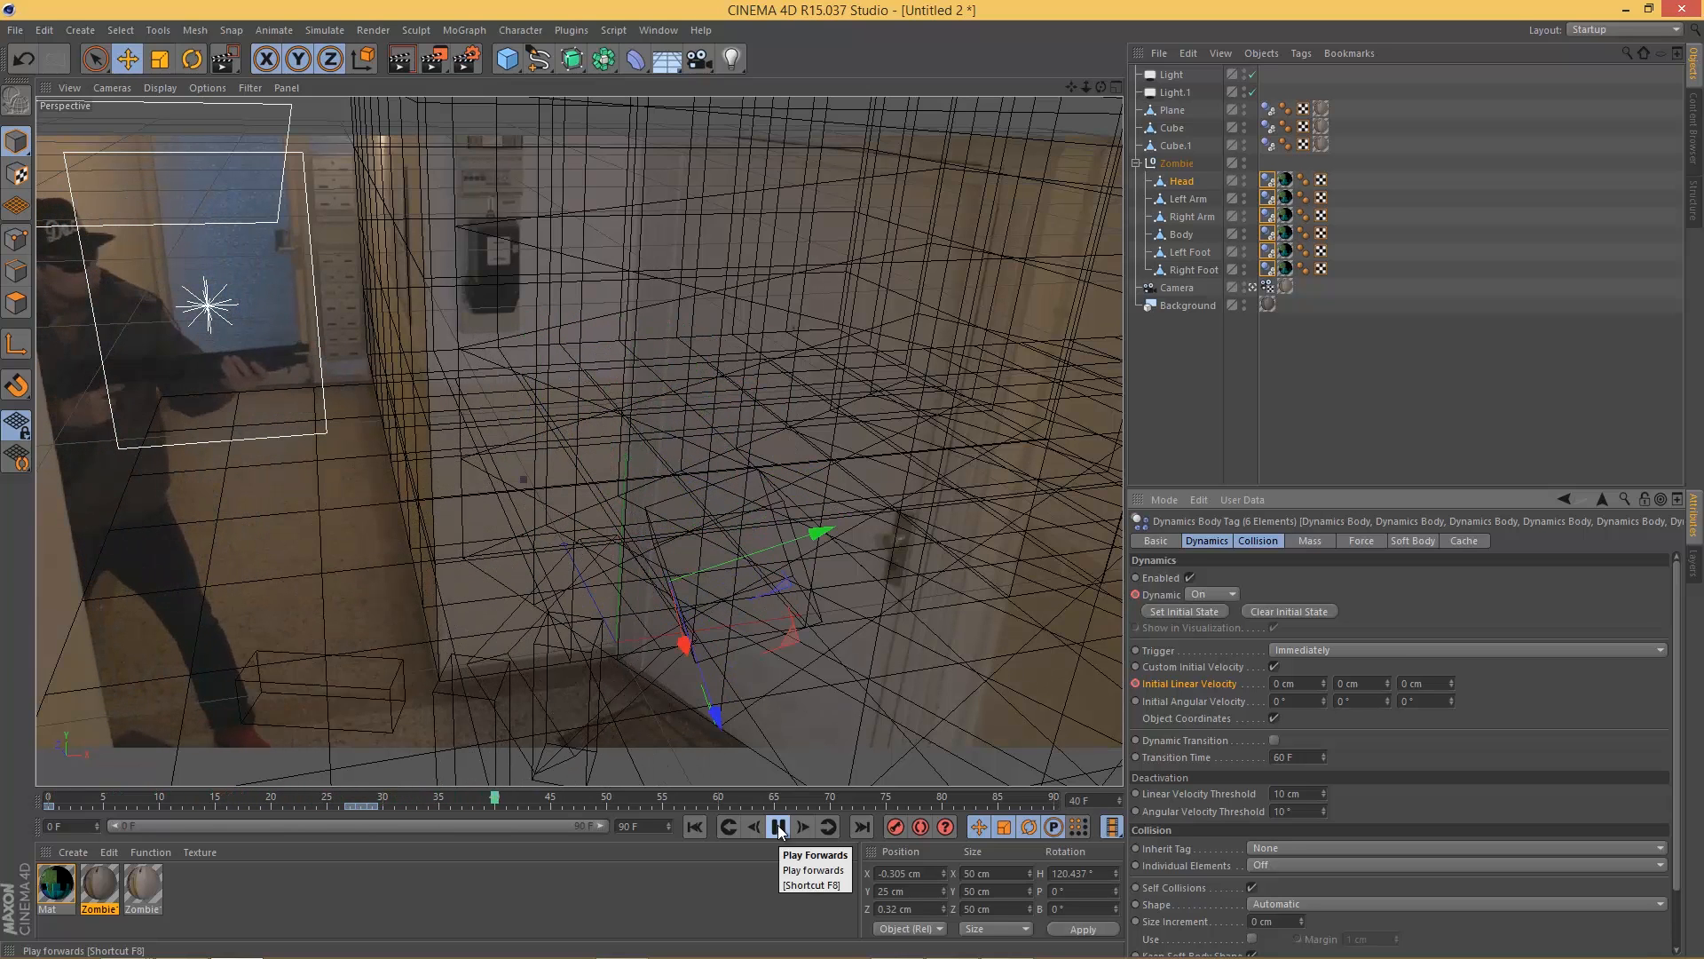
pyautogui.click(777, 827)
pyautogui.click(695, 828)
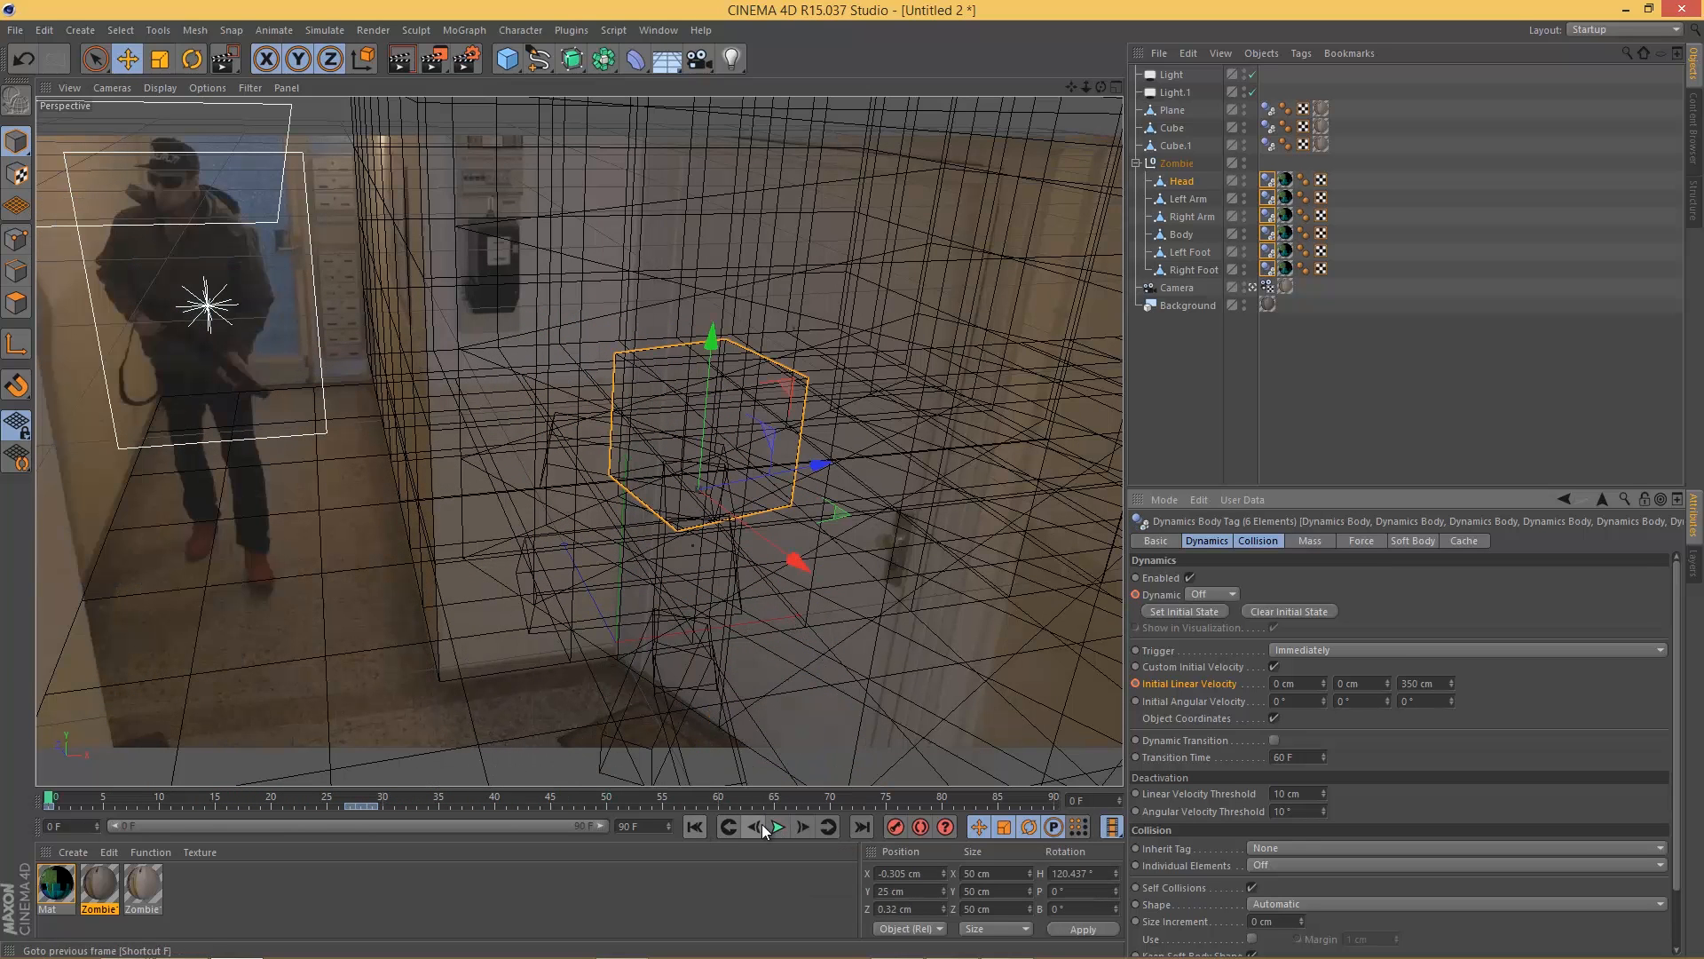
pyautogui.click(778, 827)
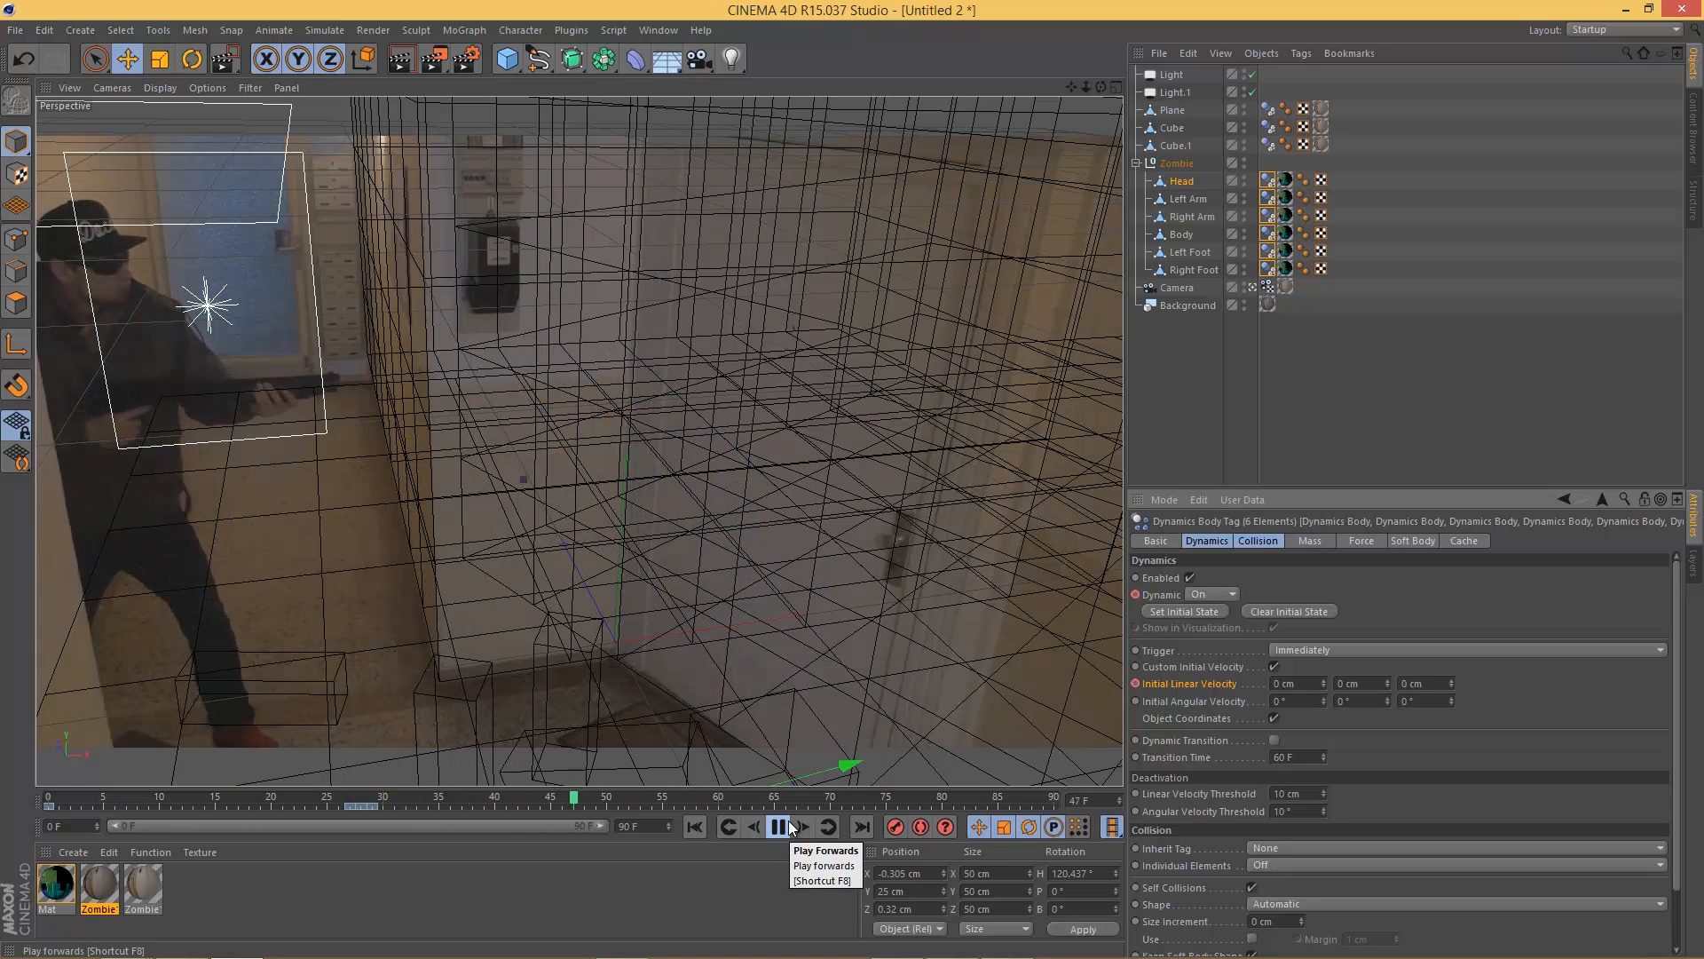
pyautogui.click(700, 833)
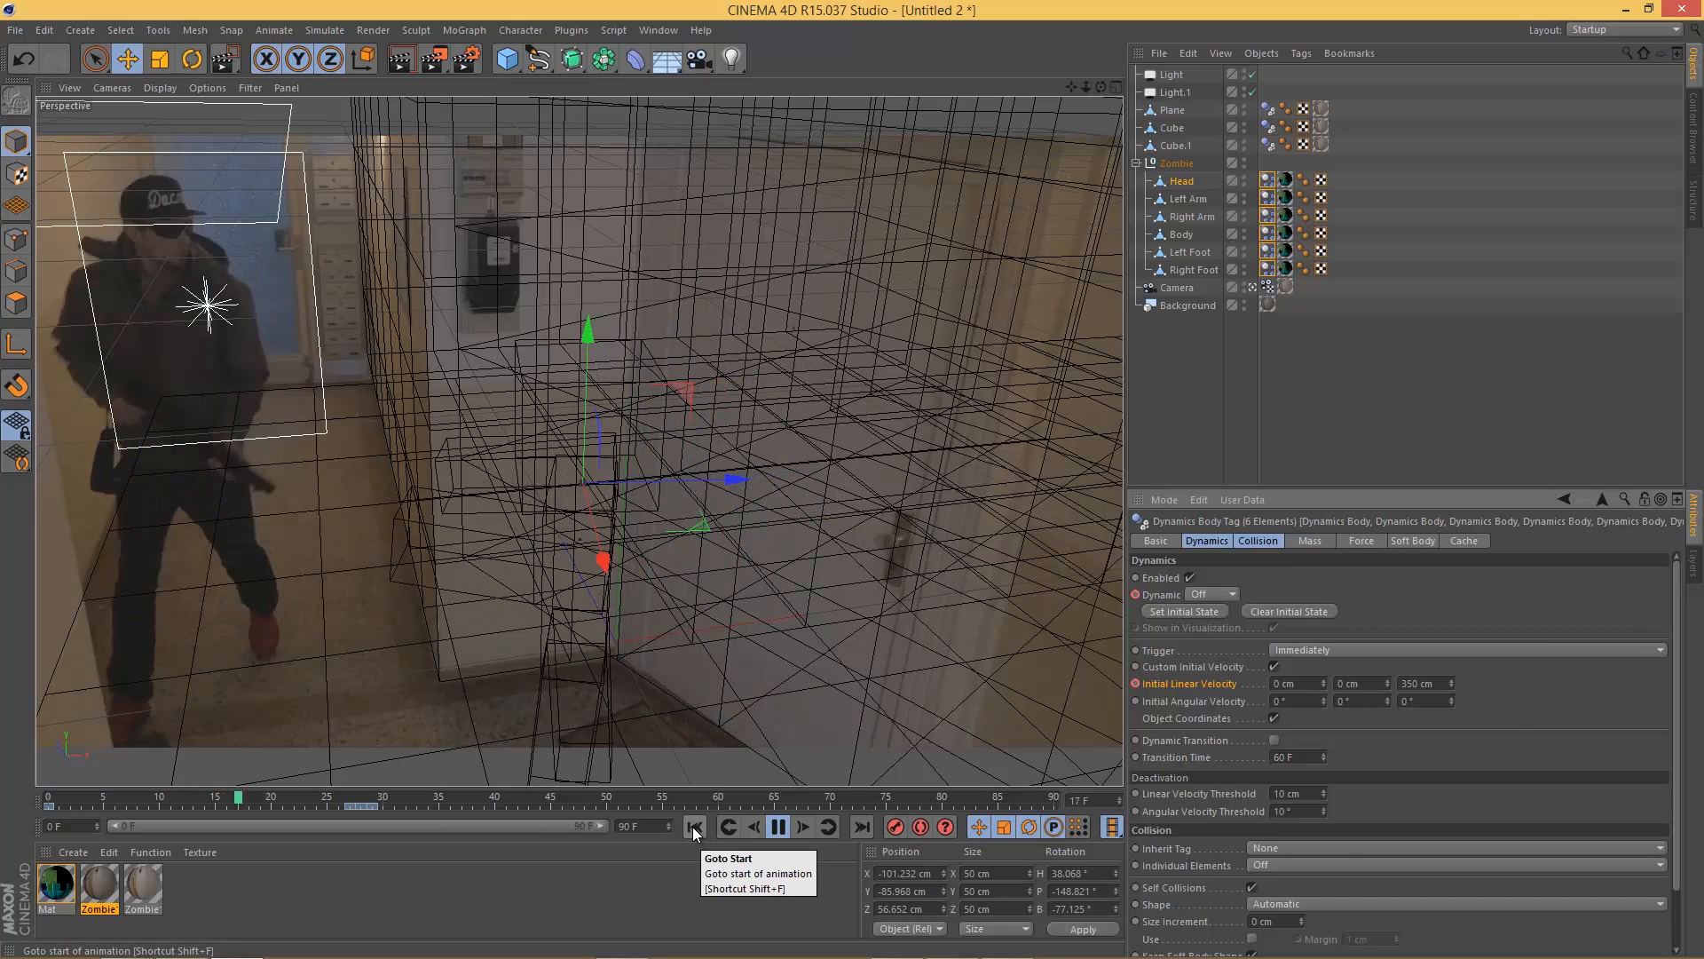
pyautogui.click(779, 826)
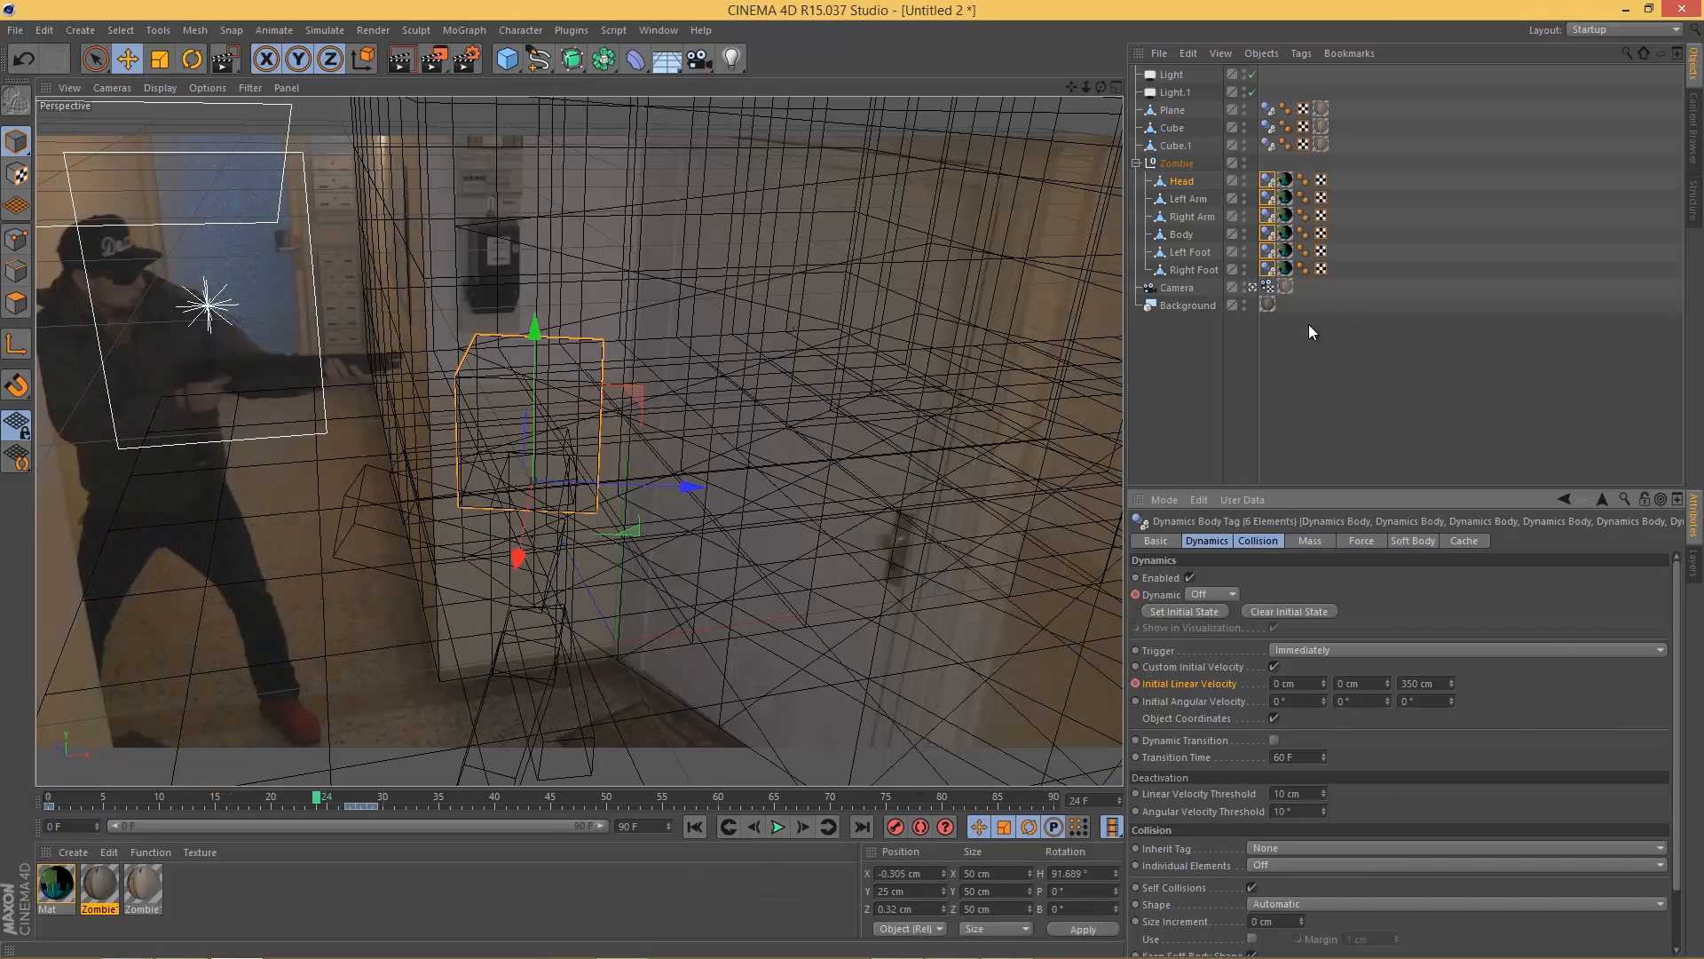
# Step: Set the collision Bounce to 20 % and Friction to 50 % on the zombie dynamics tags
pyautogui.scroll(-3, 1678, 631)
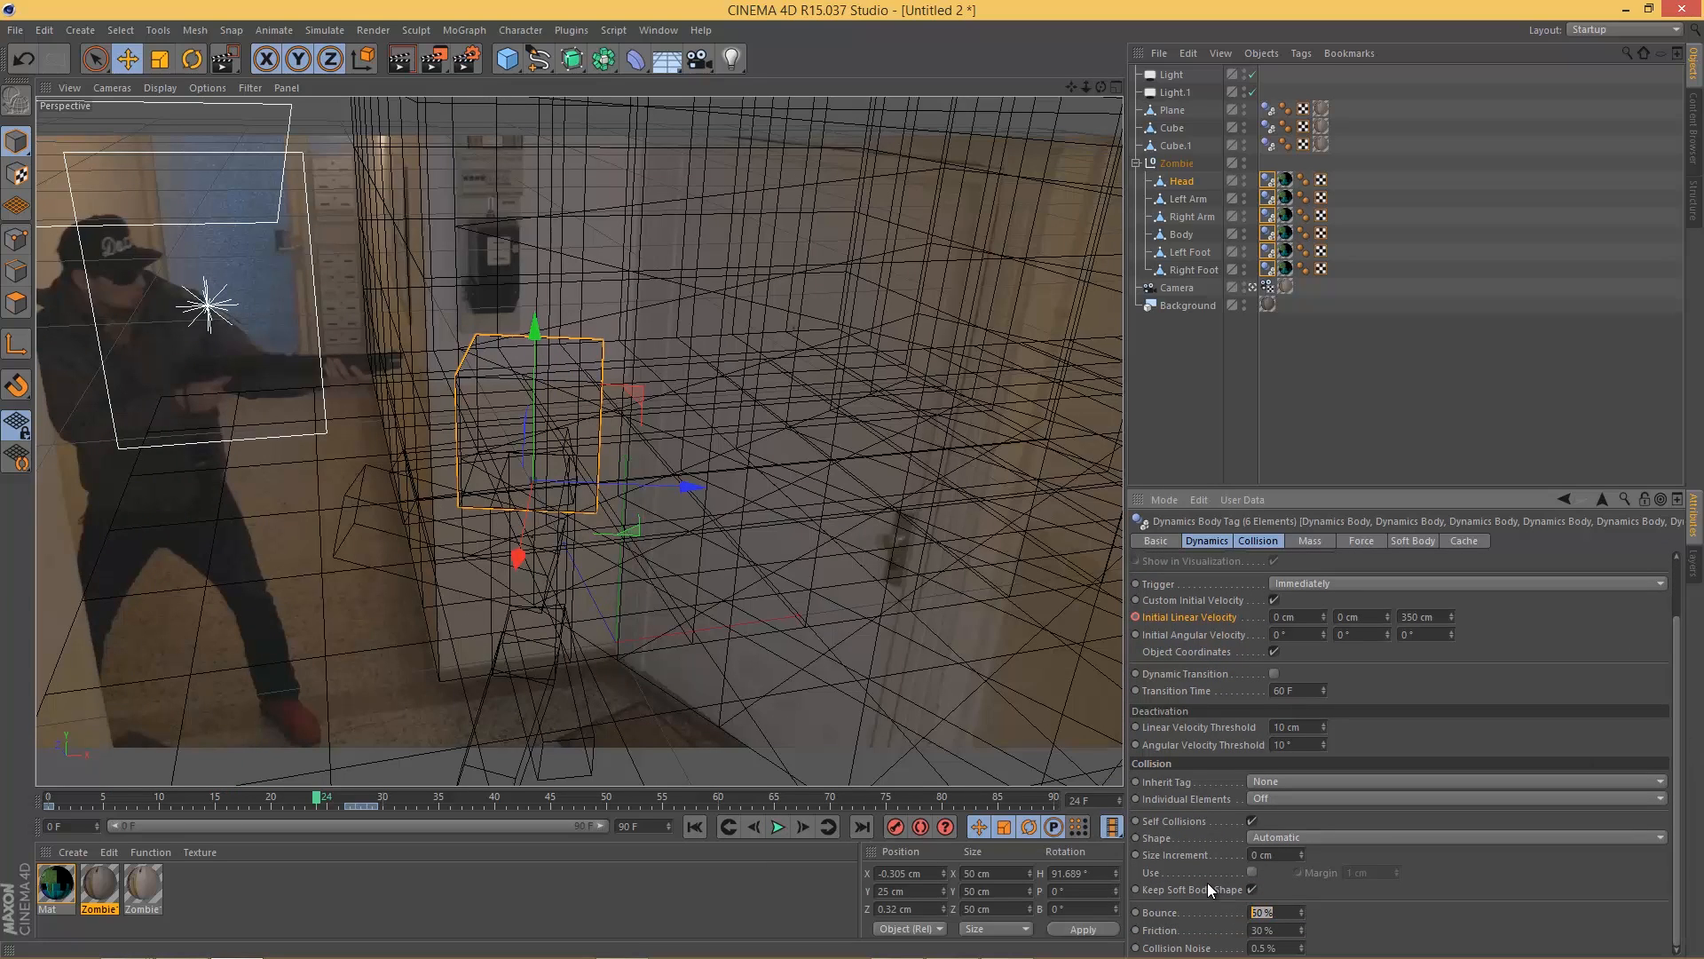
pyautogui.press('Return')
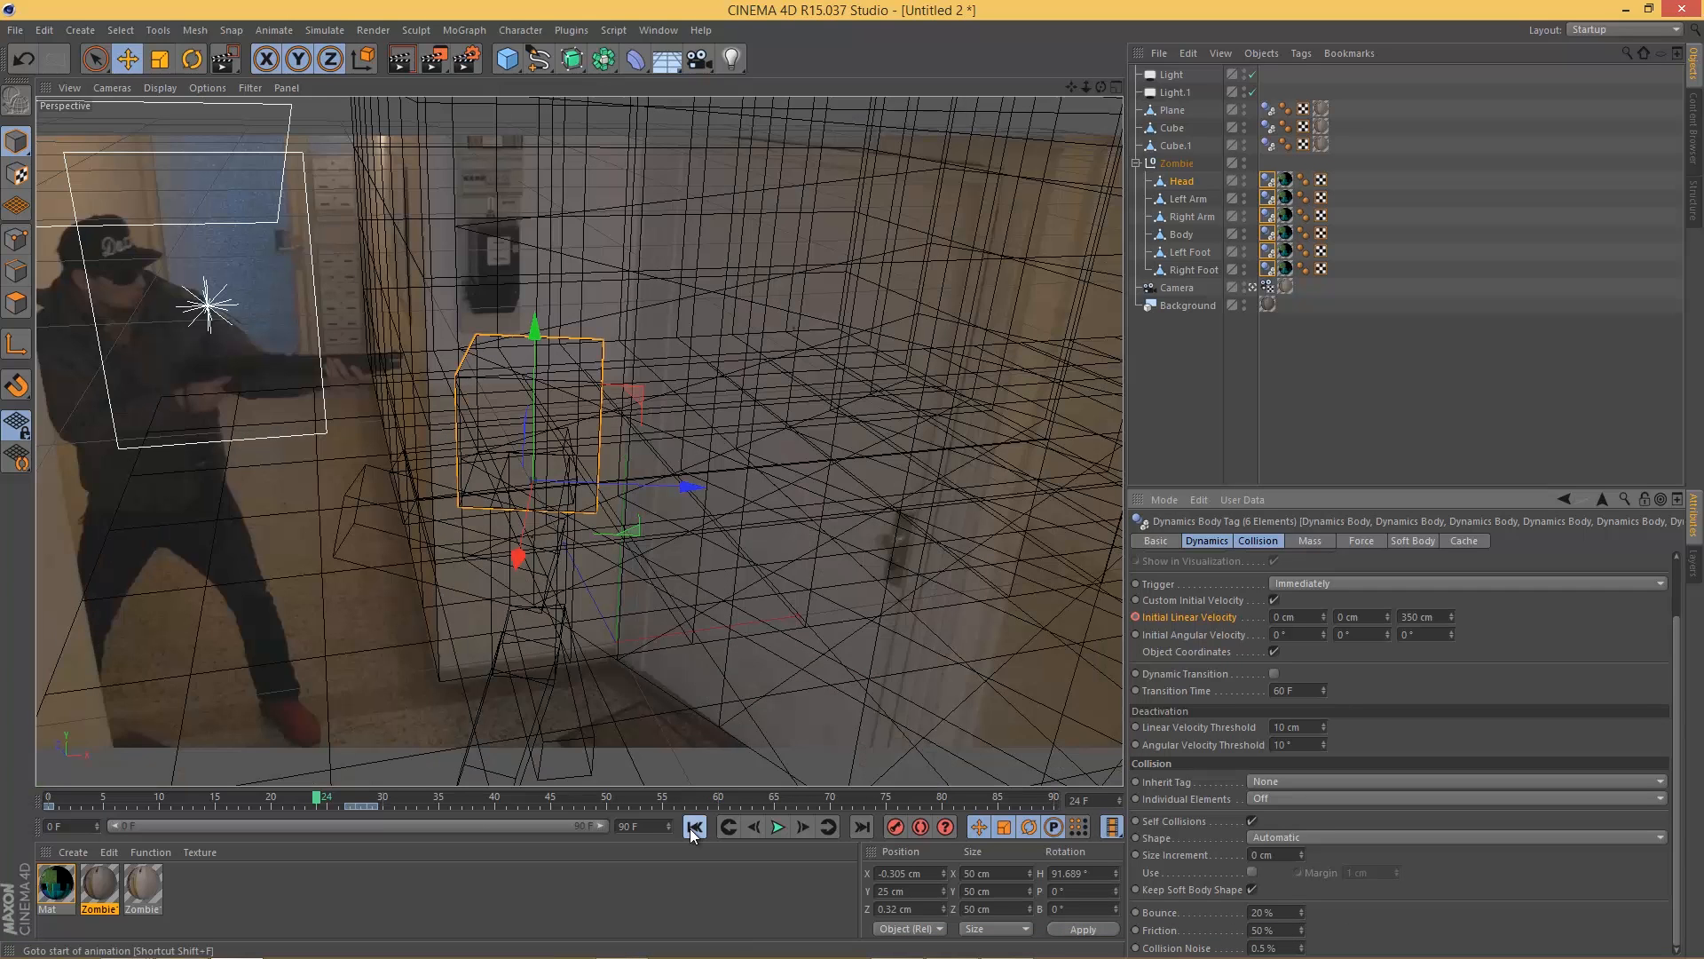
# Step: Play the animation twice from the first frame to check the collapse with the changed bounce and friction
pyautogui.click(694, 826)
pyautogui.click(781, 825)
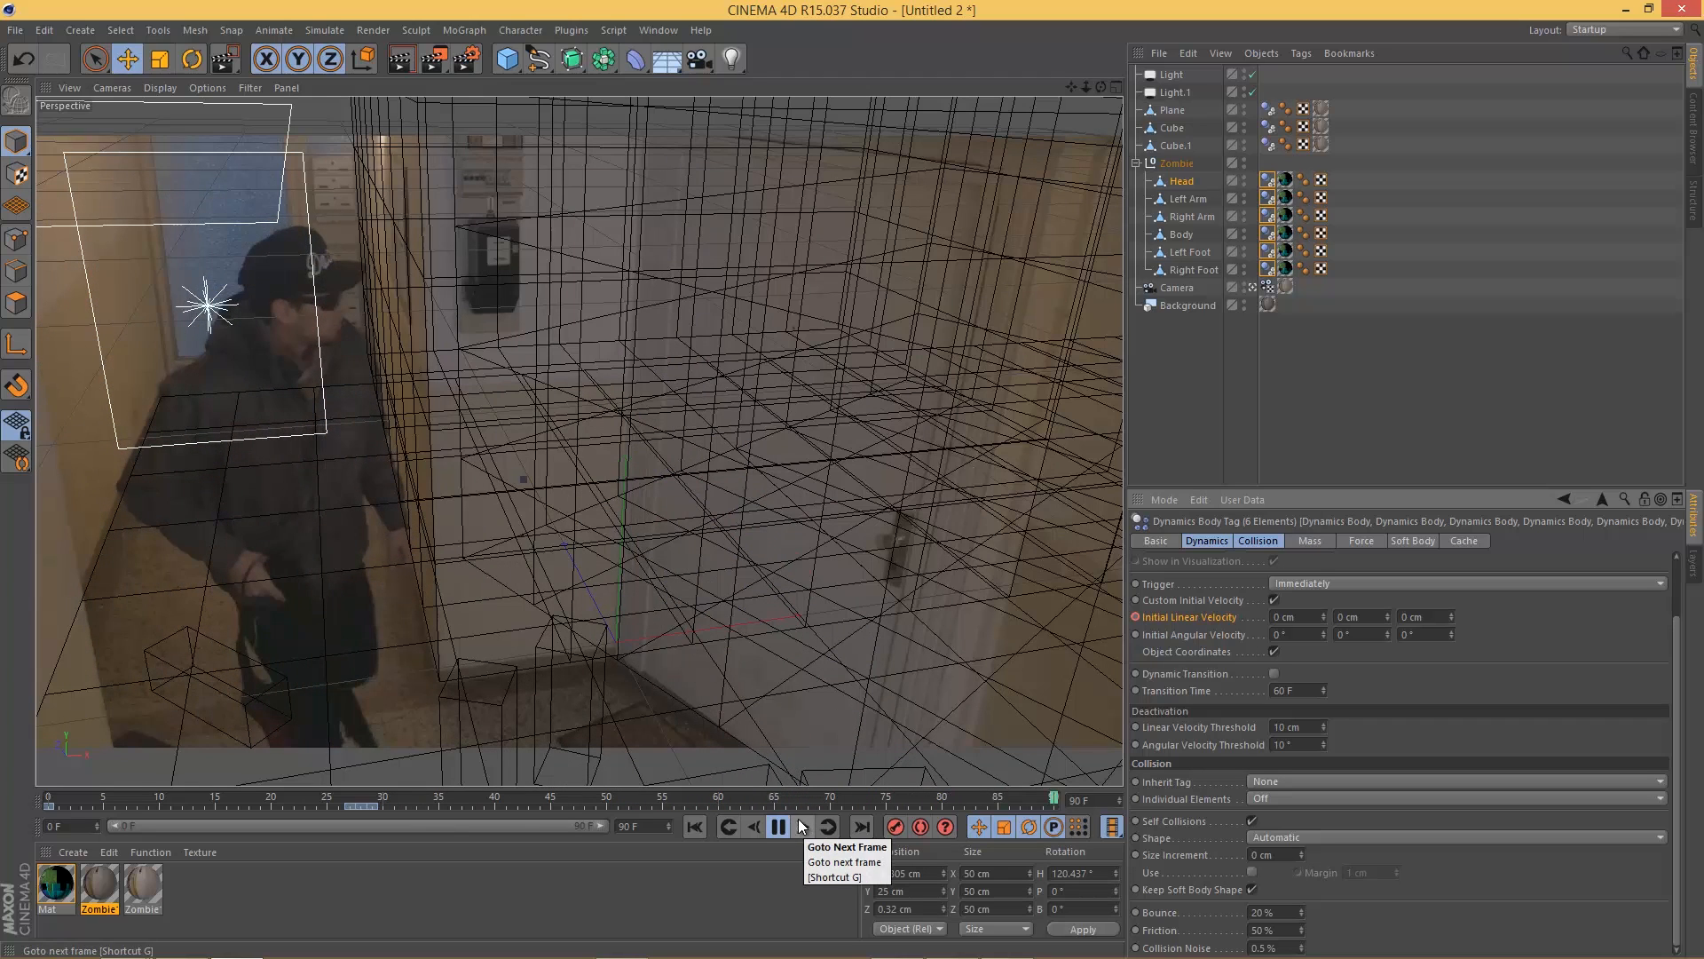
pyautogui.click(778, 827)
pyautogui.click(693, 826)
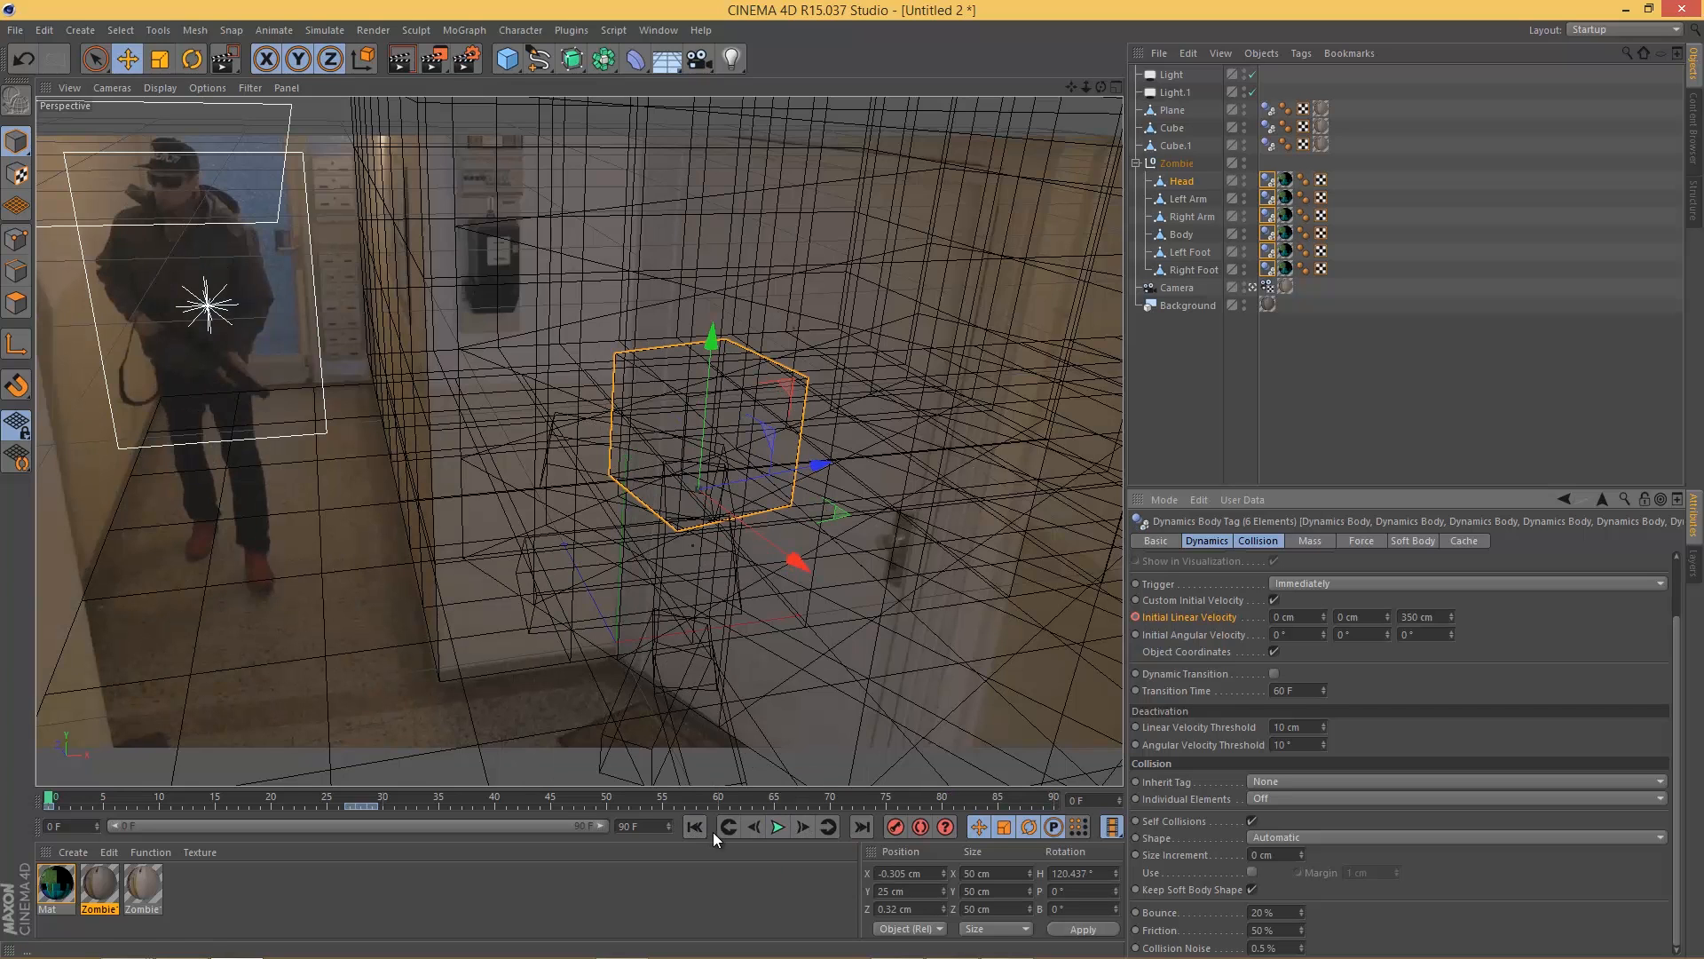
pyautogui.click(775, 835)
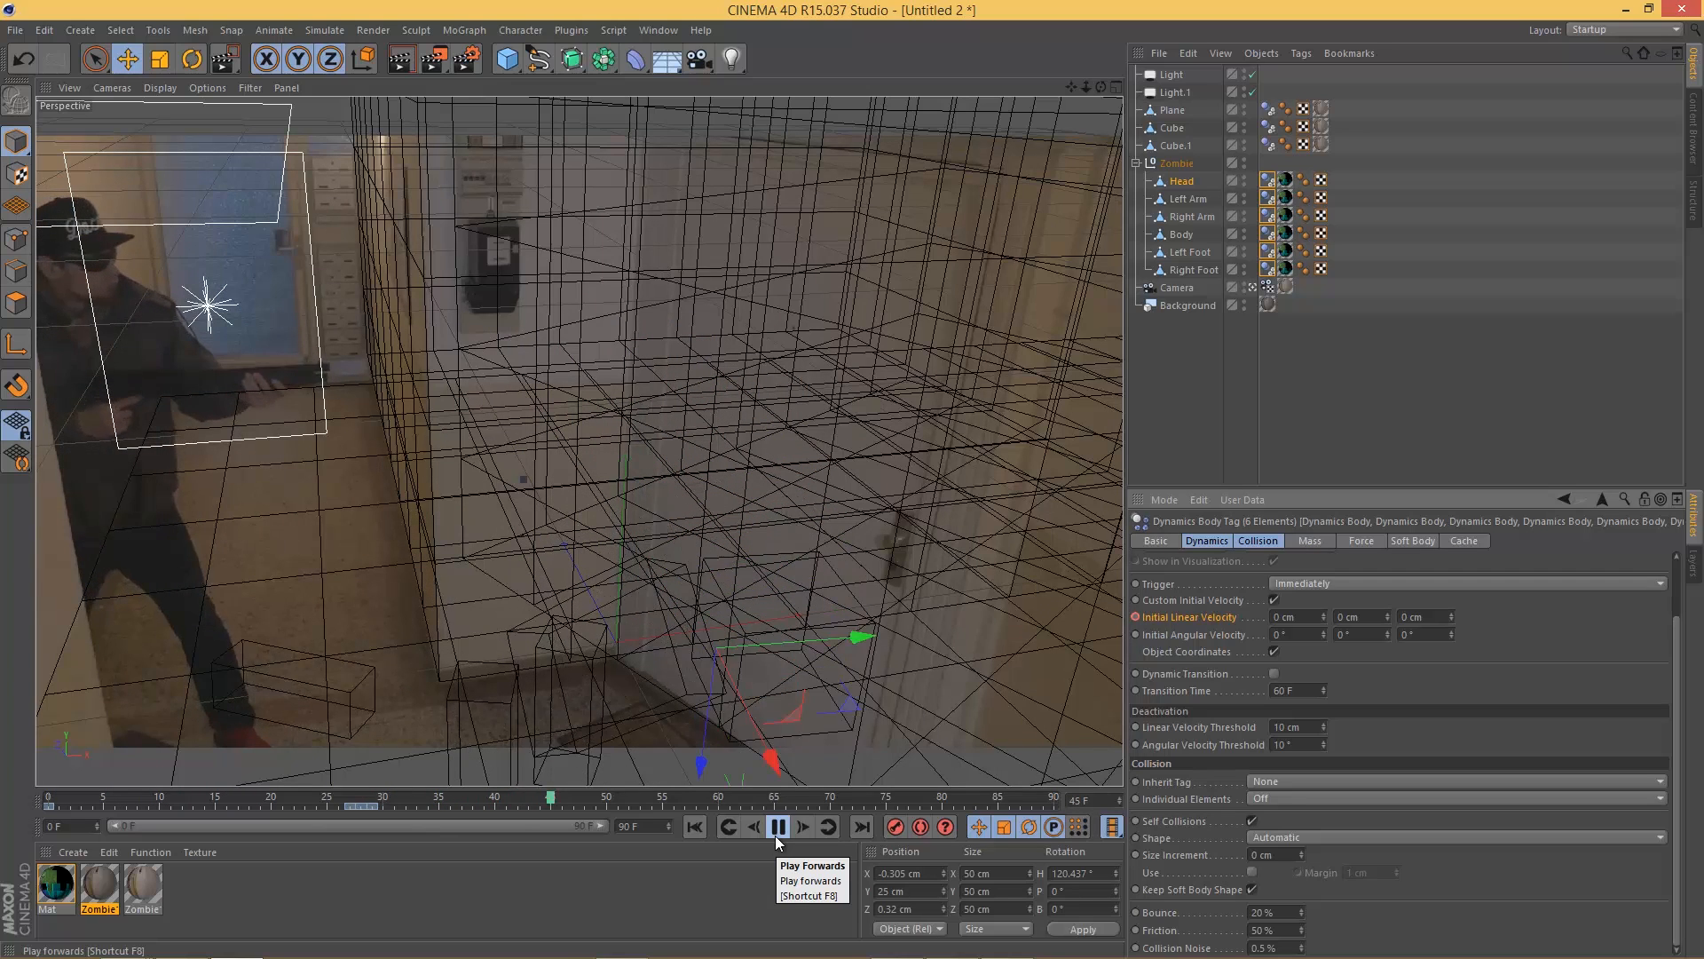
pyautogui.click(775, 838)
pyautogui.click(695, 827)
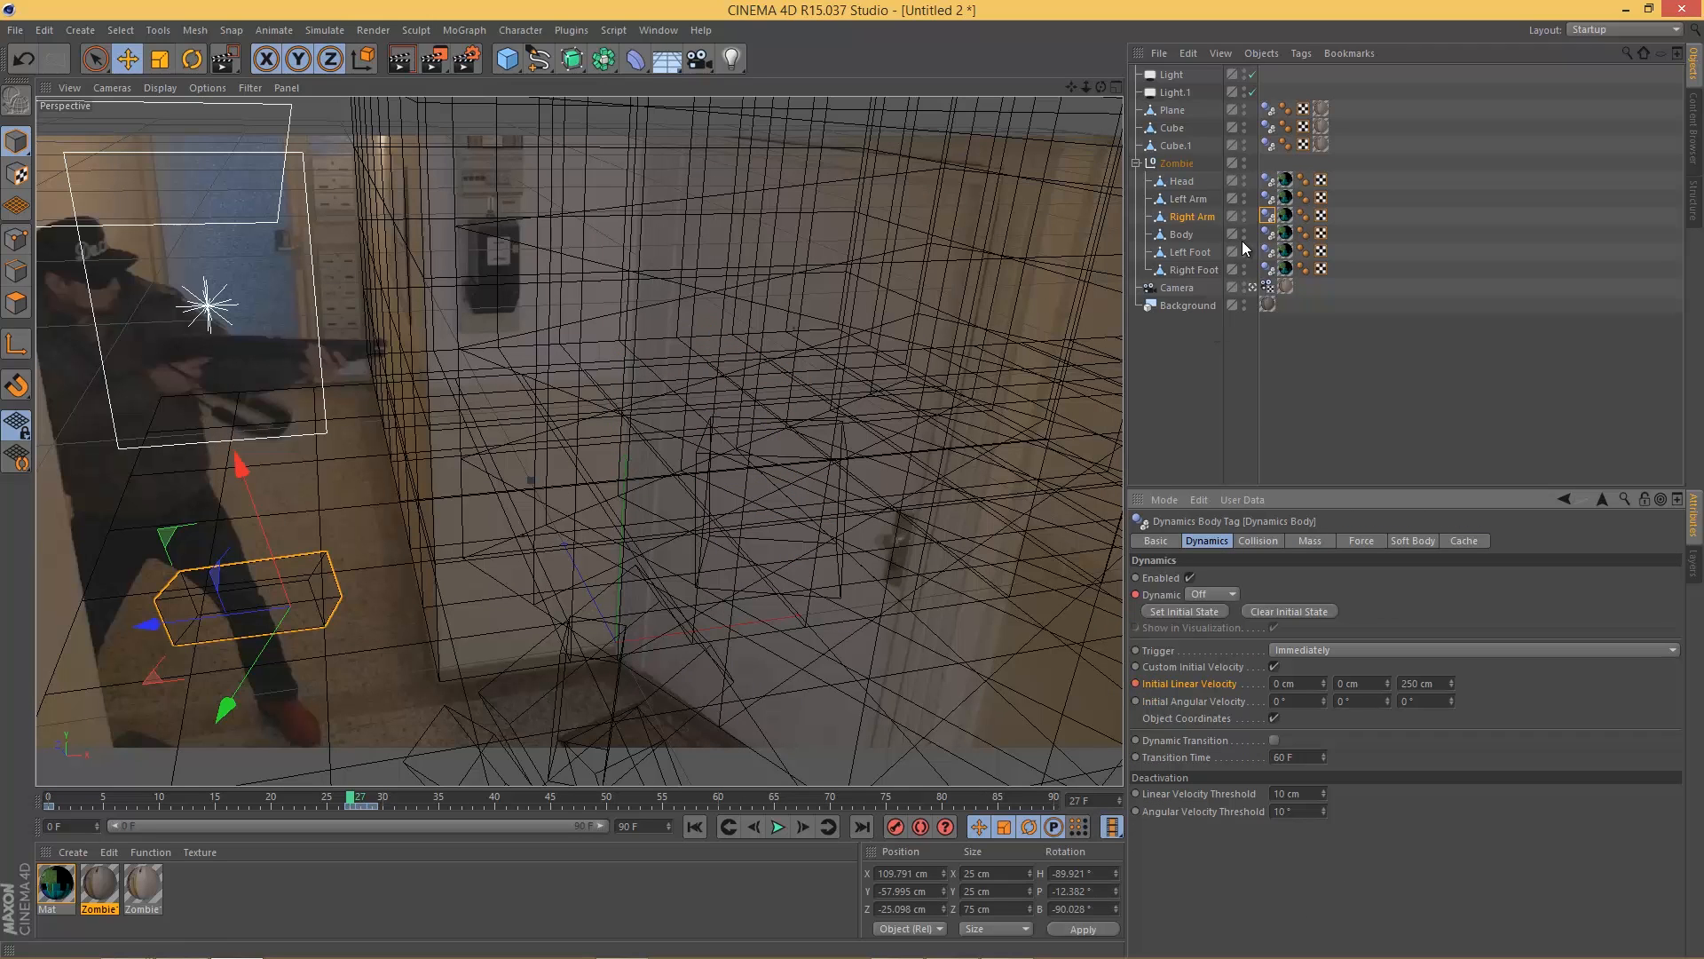
# Step: Keyframe the third Initial Linear Velocity value of all six zombie tags, from Head to Right Foot, at 250 cm on frame 27
pyautogui.click(1269, 181)
pyautogui.keyDown('shift'); pyautogui.click(1268, 271); pyautogui.keyUp('shift')
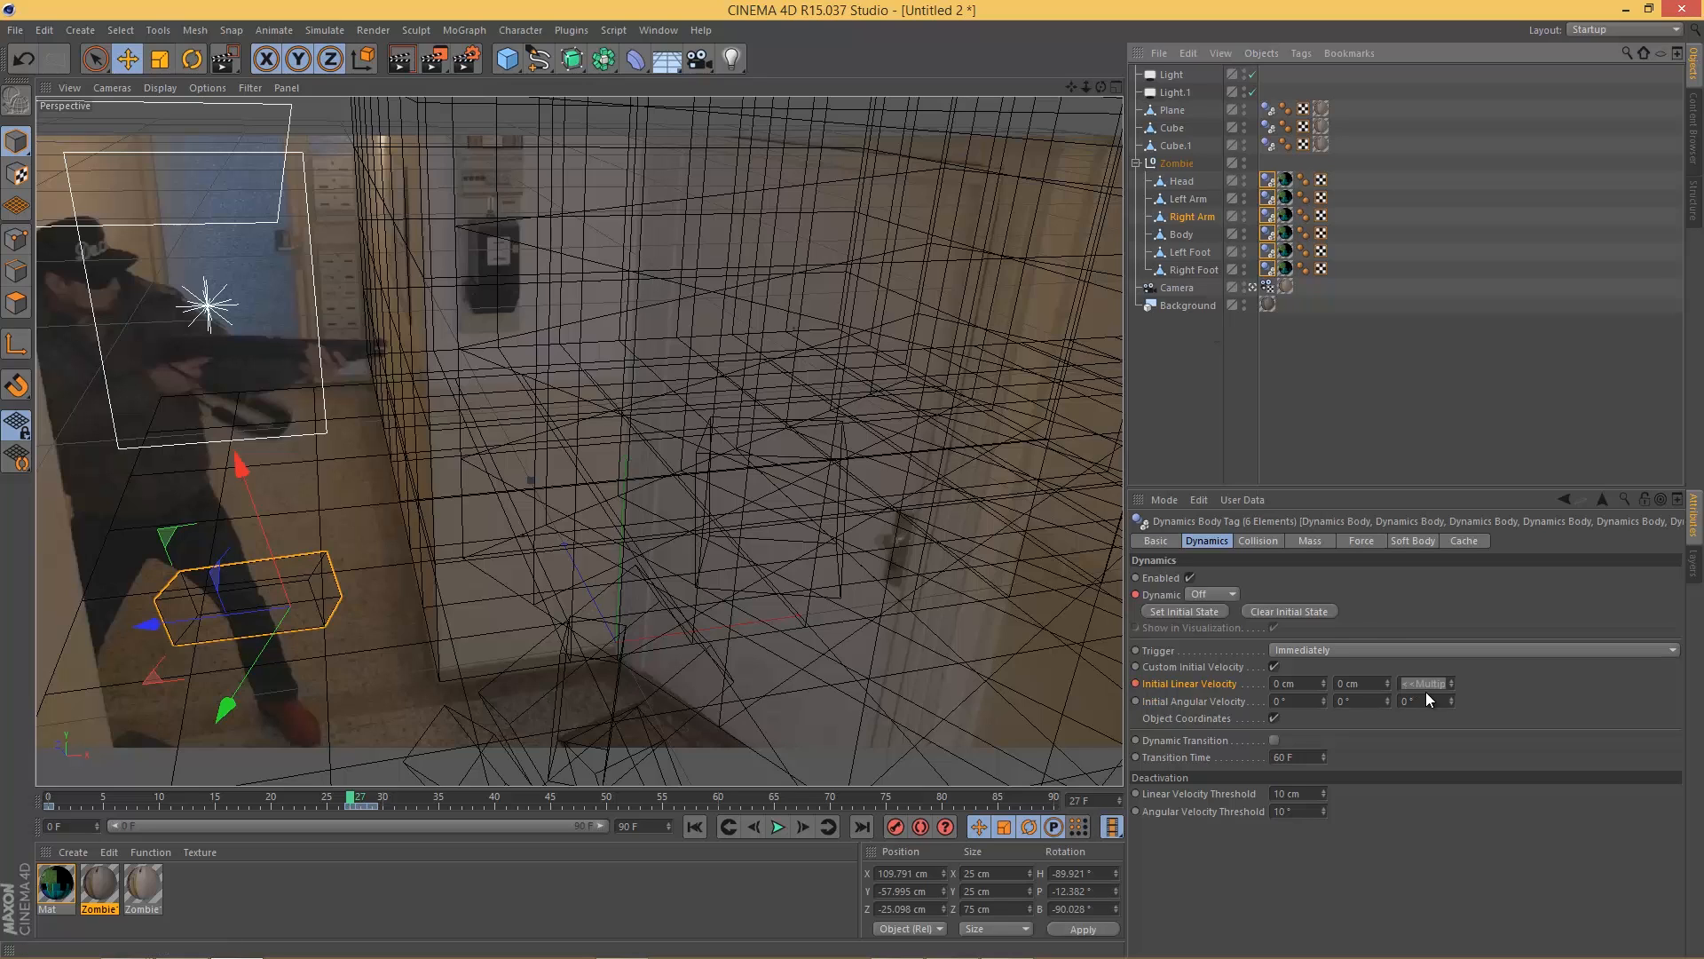
pyautogui.press('0')
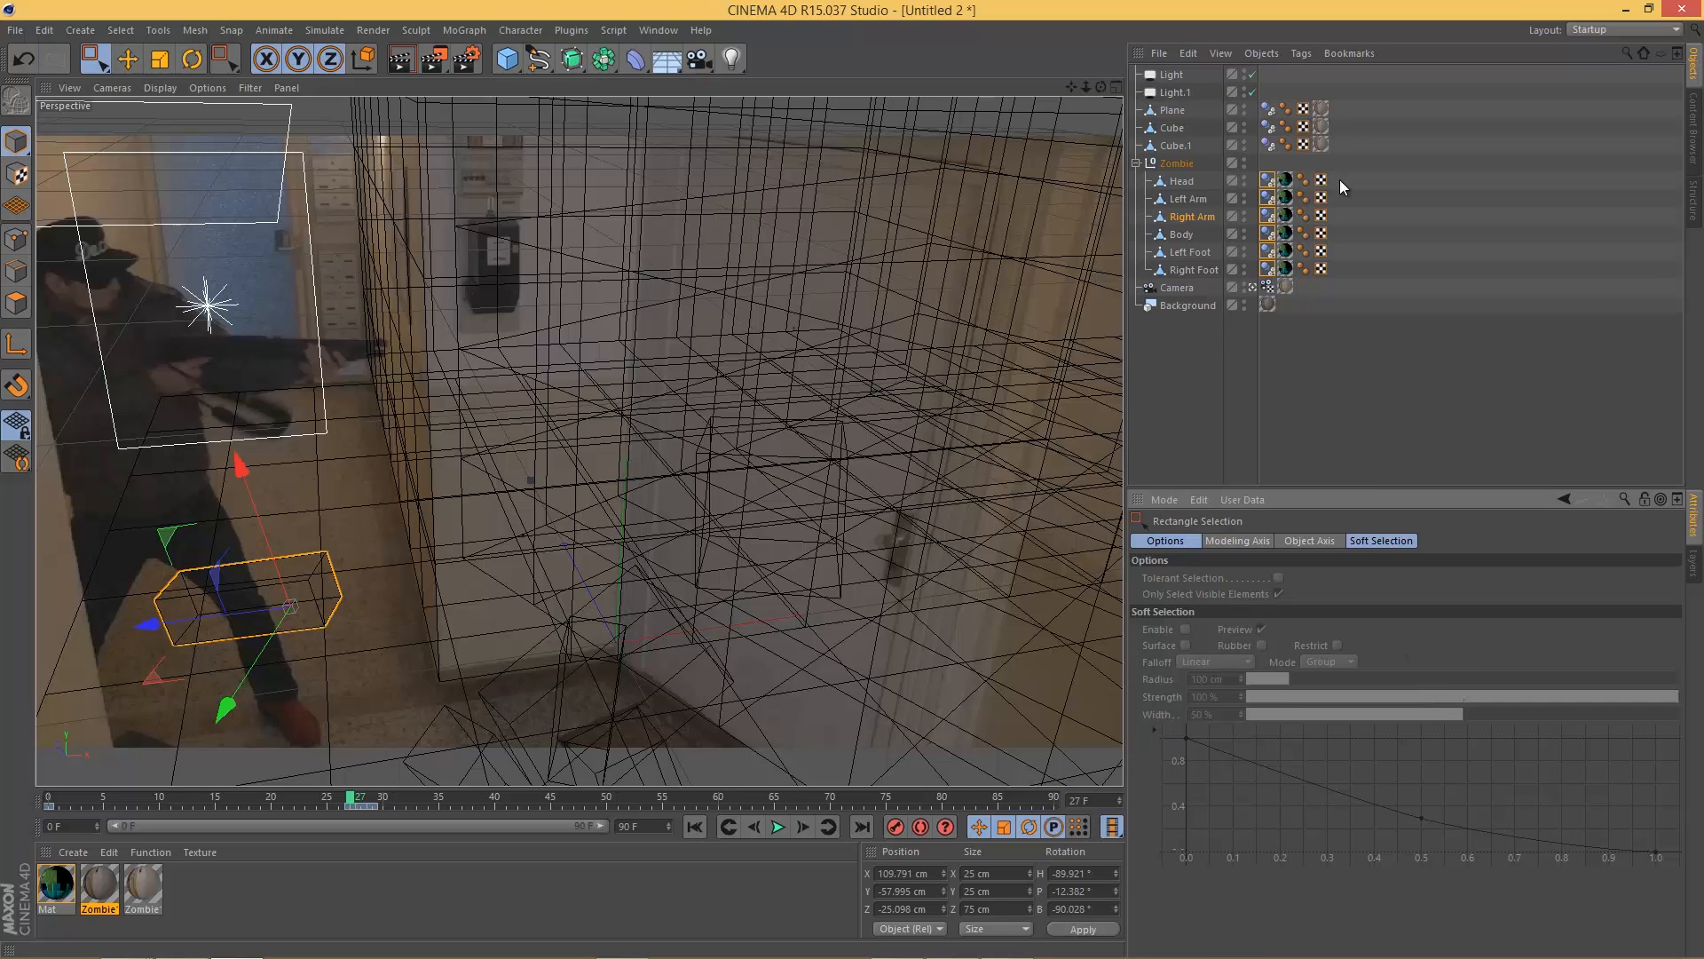
pyautogui.click(1333, 382)
pyautogui.click(1268, 181)
pyautogui.keyDown('shift'); pyautogui.click(1268, 271); pyautogui.keyUp('shift')
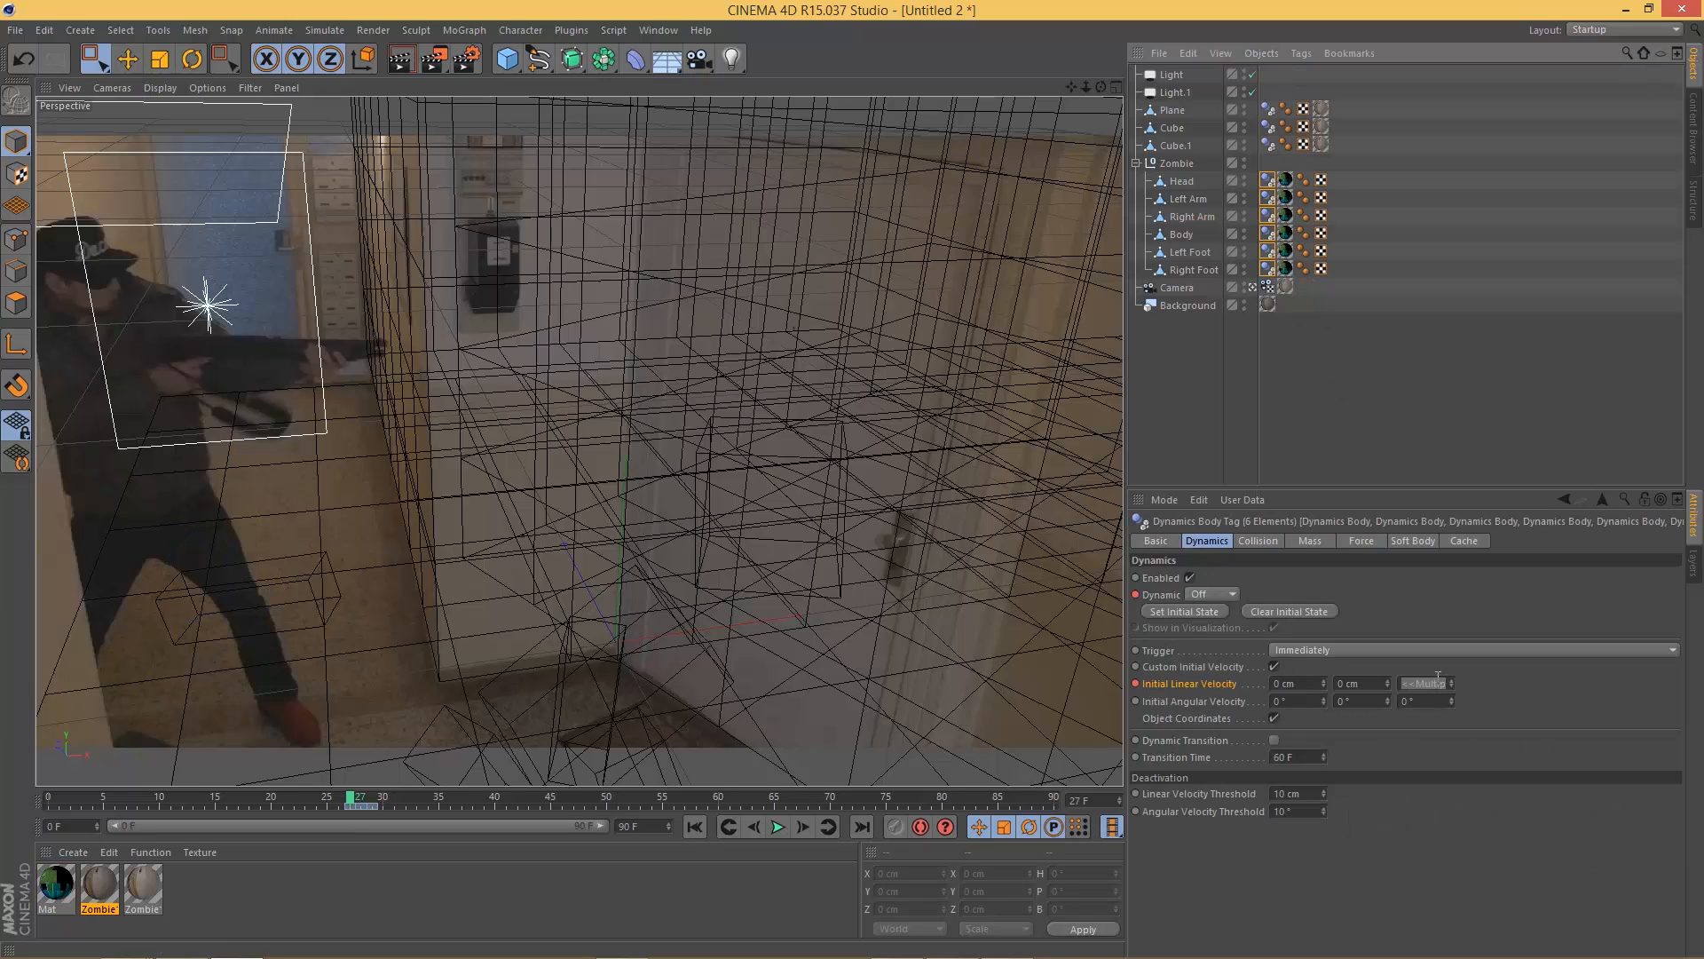
pyautogui.click(1438, 682)
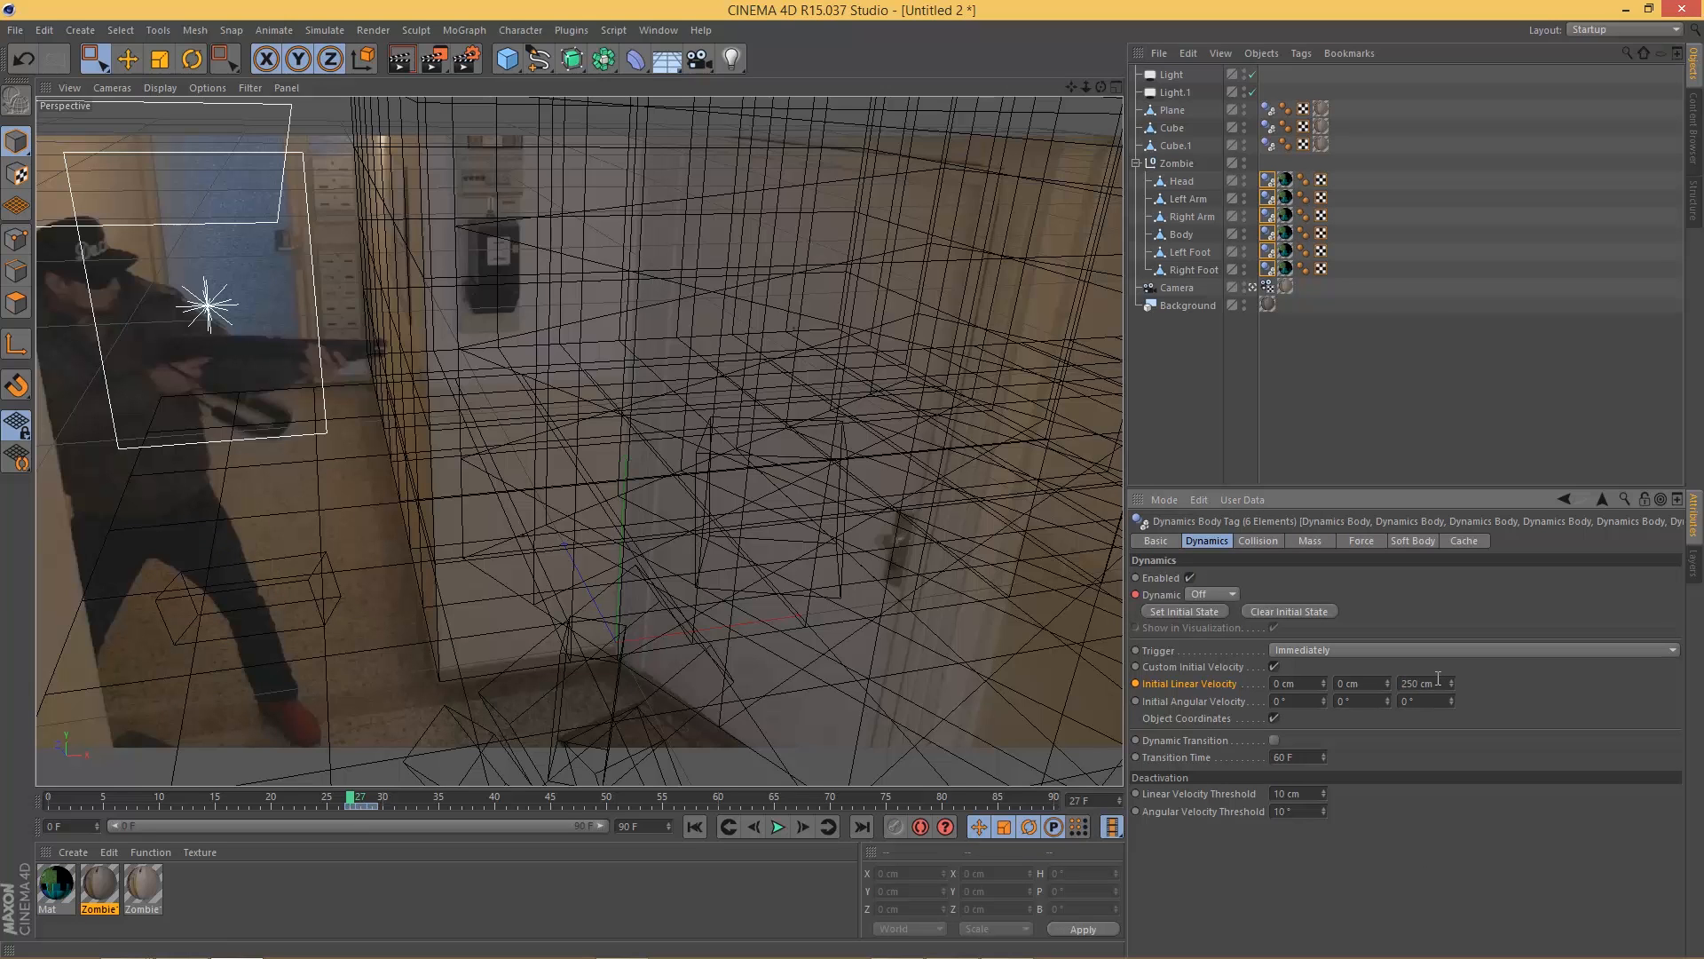
pyautogui.click(1136, 683)
# Step: Keyframe the third Initial Linear Velocity value of the Right Arm's dynamics tag at -250 cm on frame 27
pyautogui.click(1169, 349)
pyautogui.click(1185, 182)
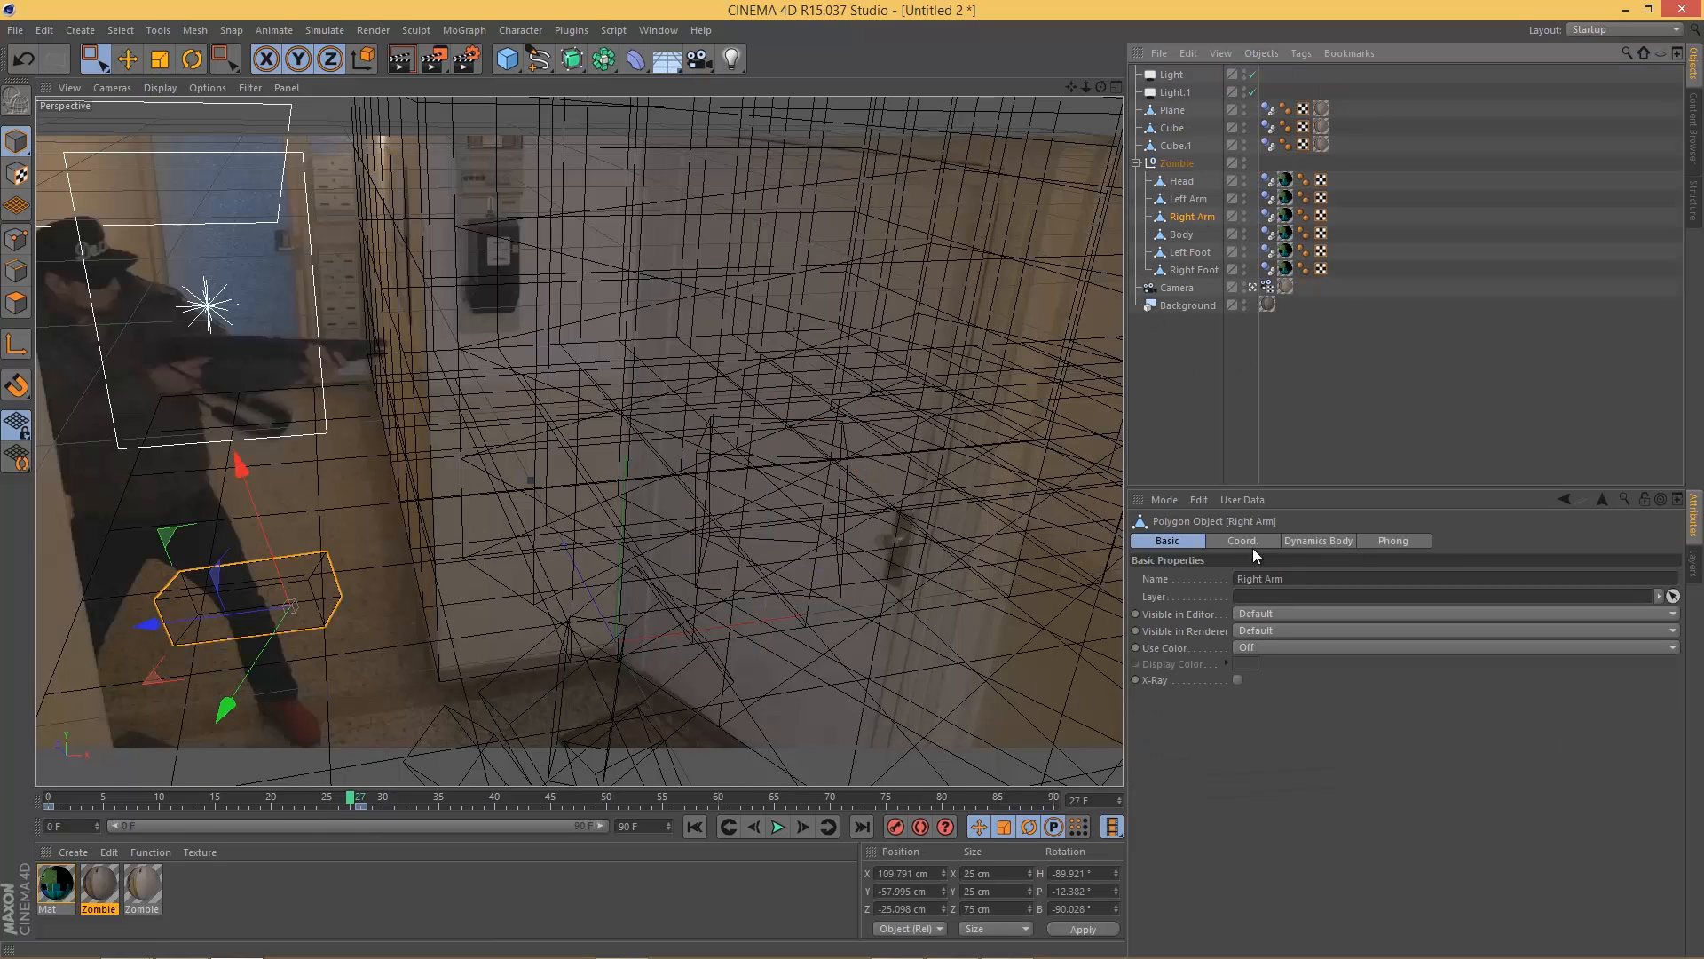
pyautogui.click(1268, 215)
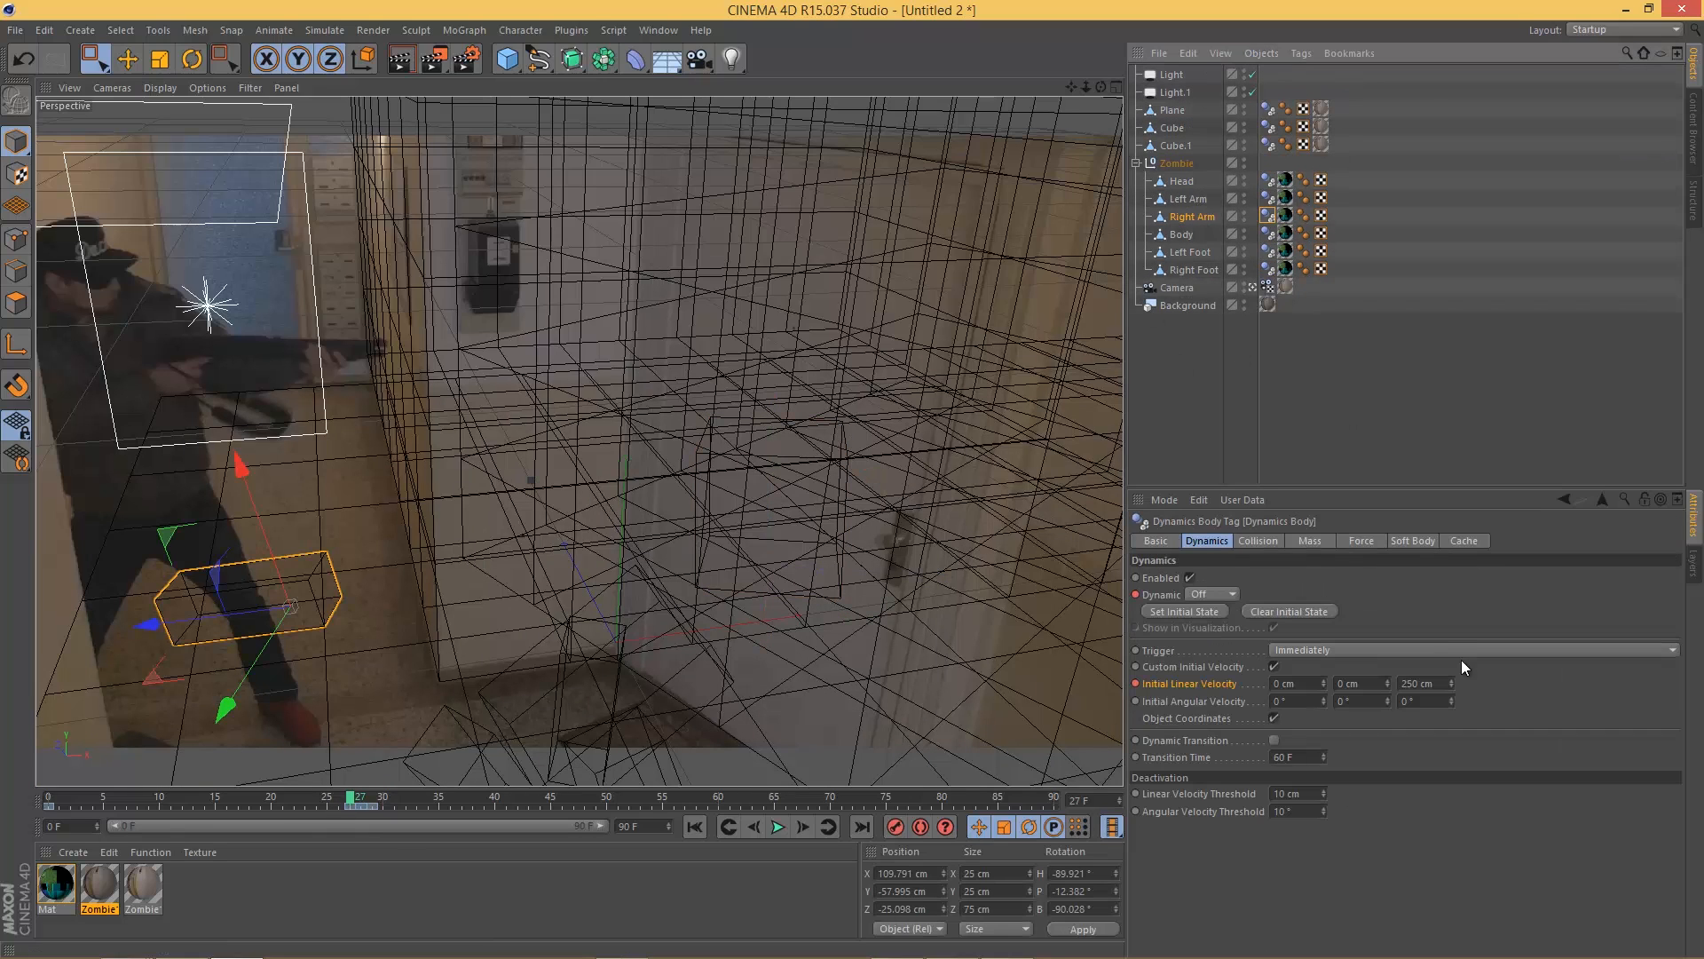
pyautogui.click(1405, 684)
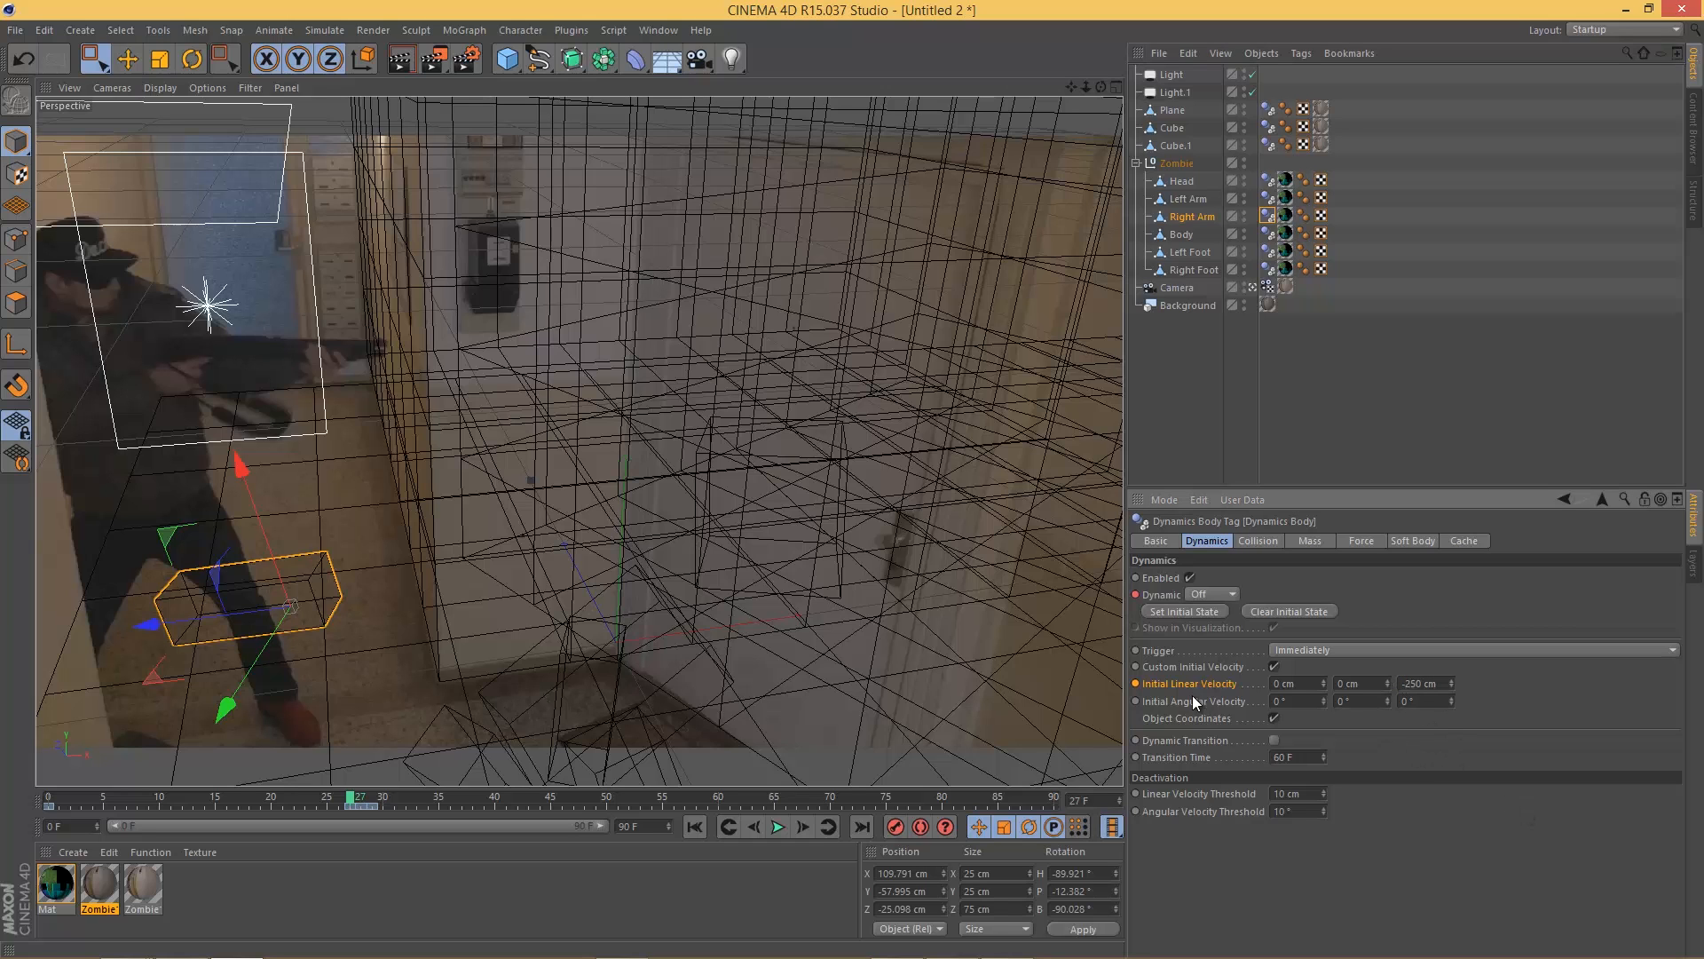
# Step: Play the animation to check the Right Arm's motion, then return to the first frame
pyautogui.moveTo(353, 796); pyautogui.dragTo(260, 797)
pyautogui.click(777, 826)
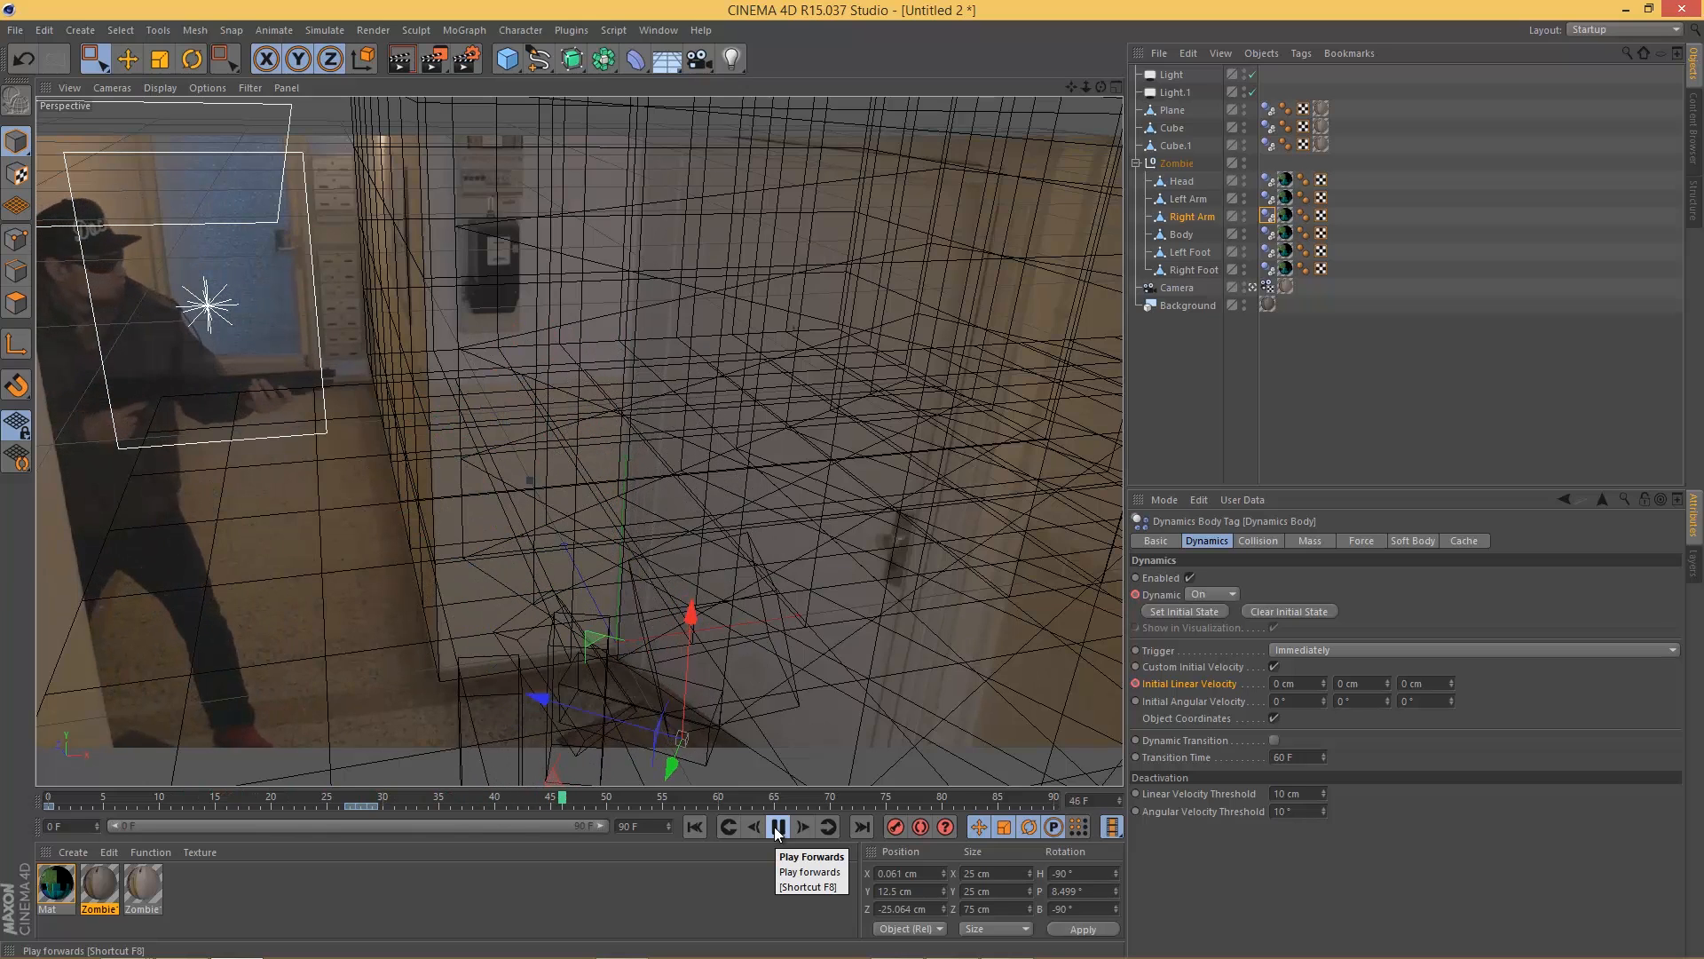
pyautogui.click(690, 825)
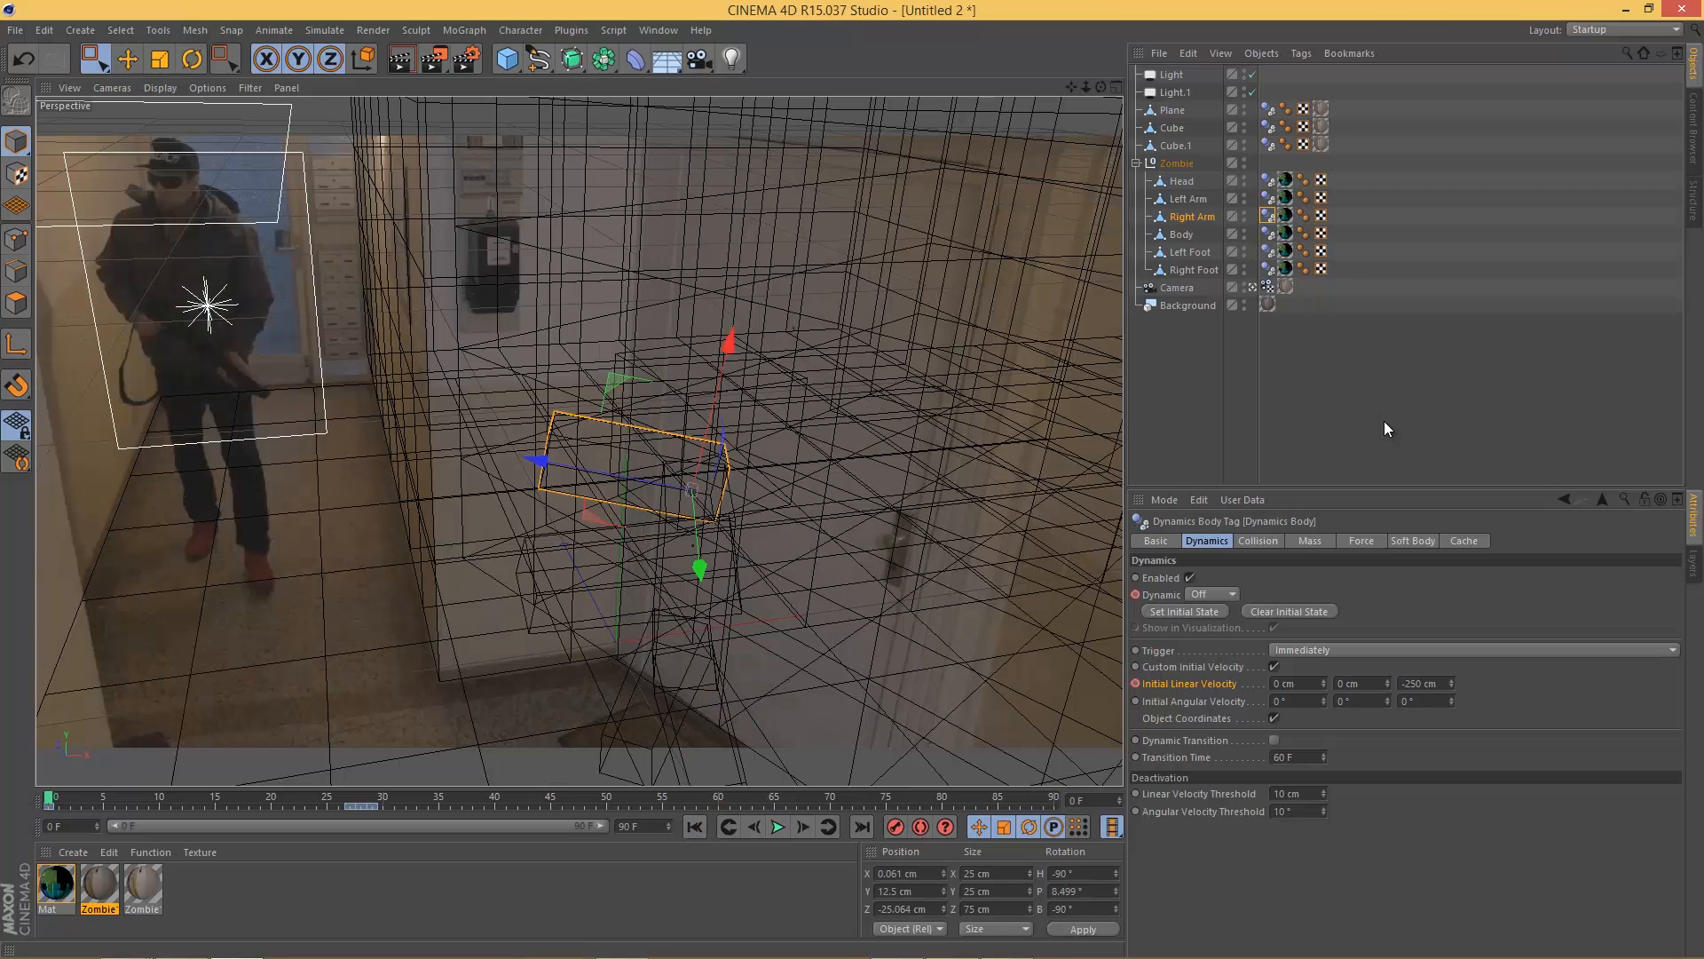
# Step: Deselect everything and switch the perspective view from wireframe to shaded display with lines
pyautogui.click(1383, 420)
pyautogui.click(161, 88)
pyautogui.click(241, 119)
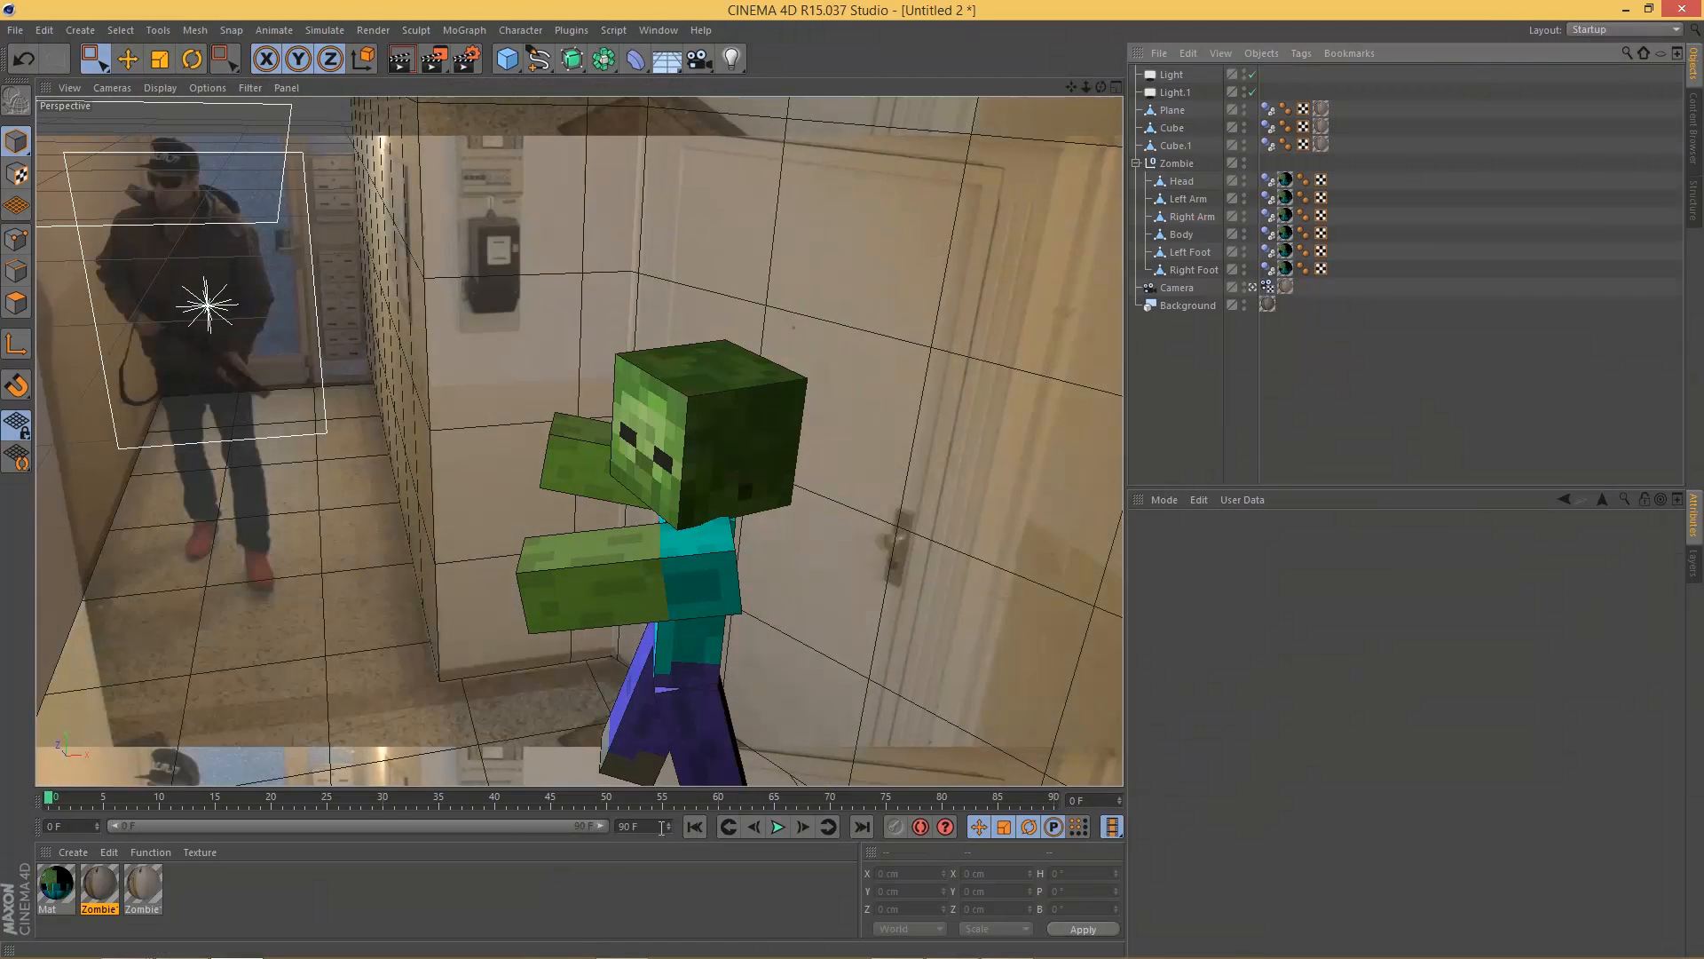
# Step: Play the collapse from frame 25, stop at frame 41 for a render of the view, and return to the first frame
pyautogui.click(326, 801)
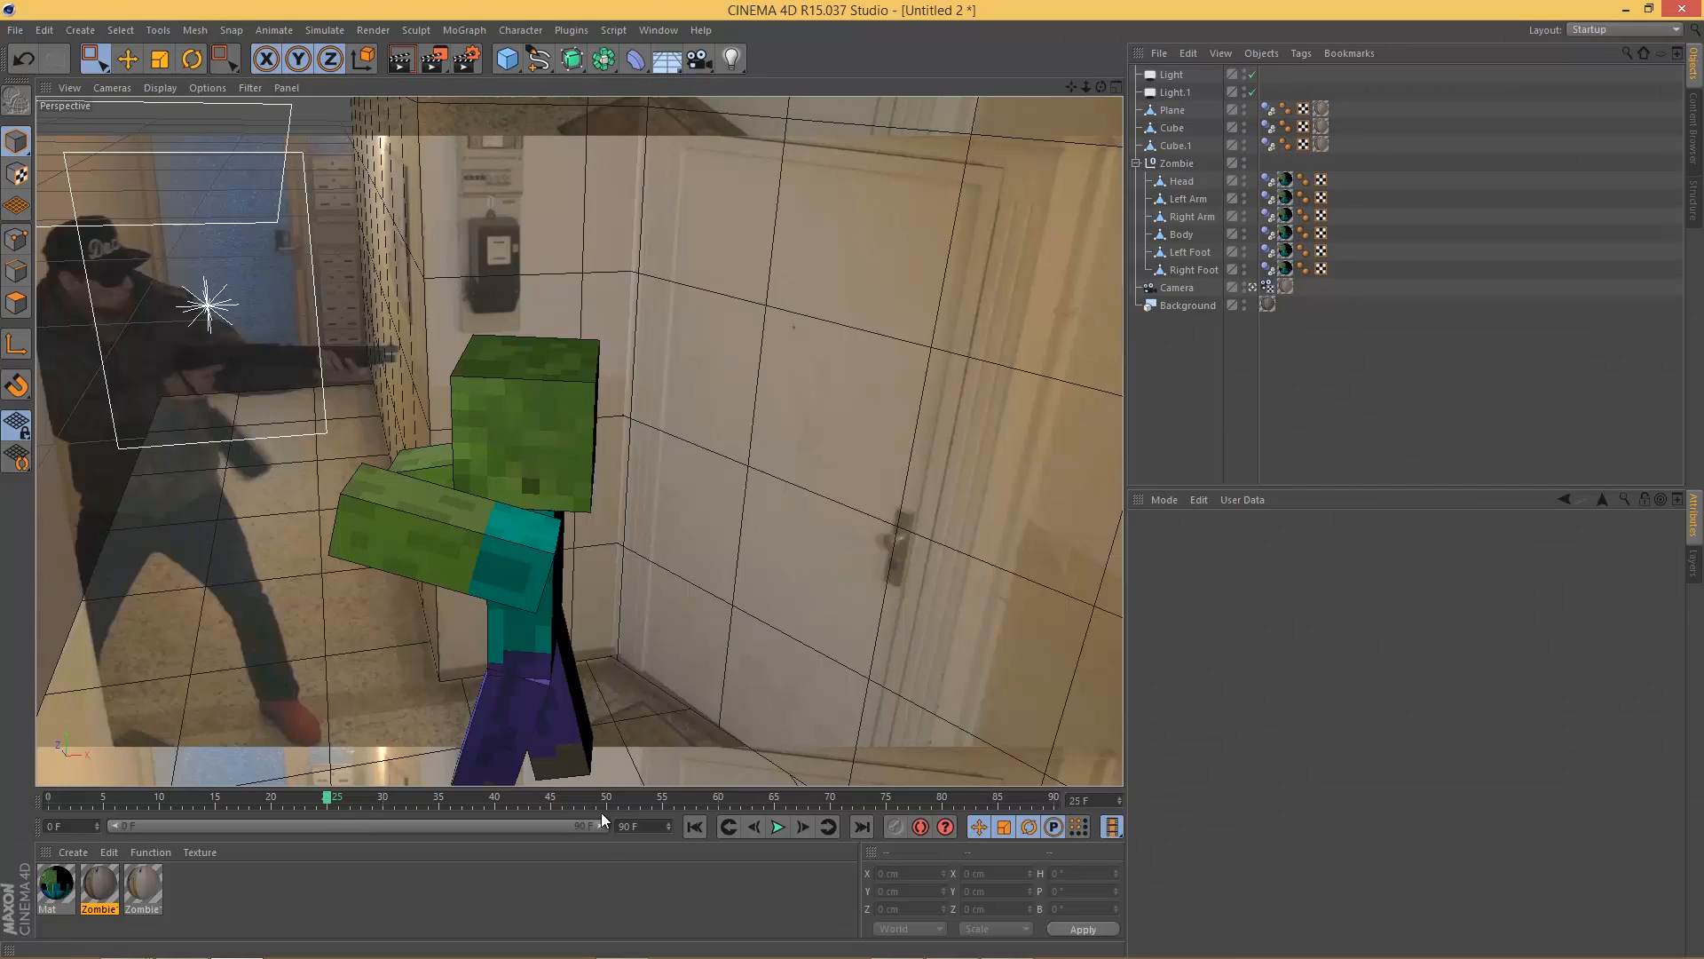
pyautogui.click(778, 826)
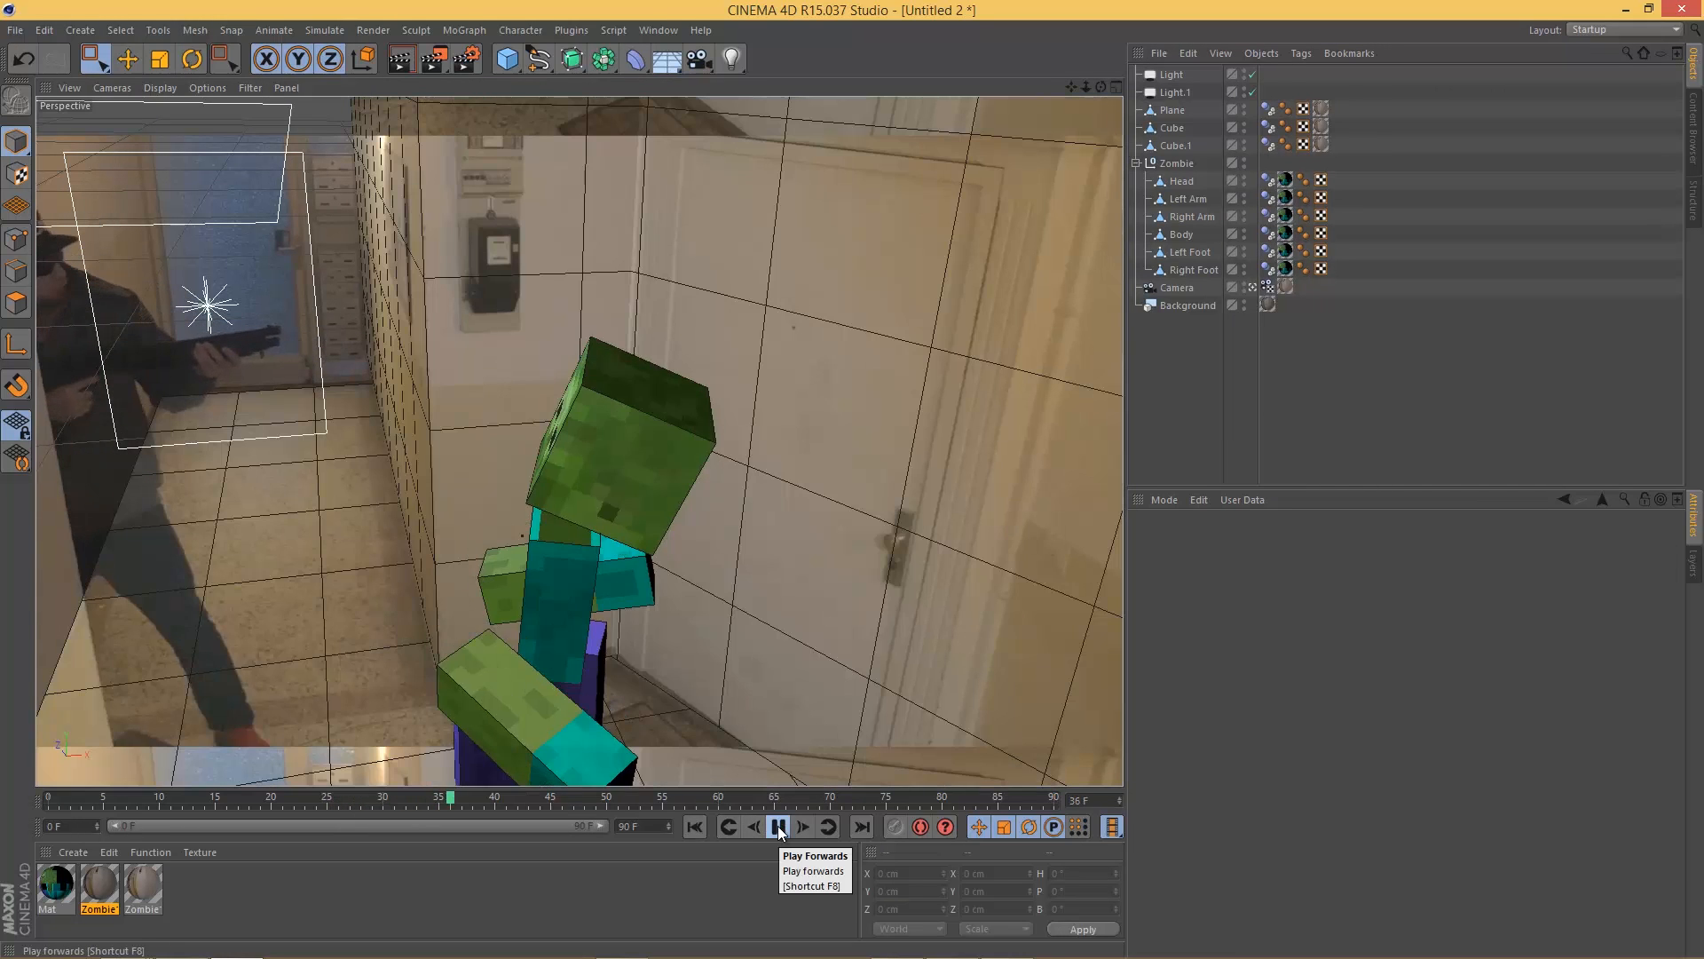
pyautogui.click(778, 826)
pyautogui.click(401, 59)
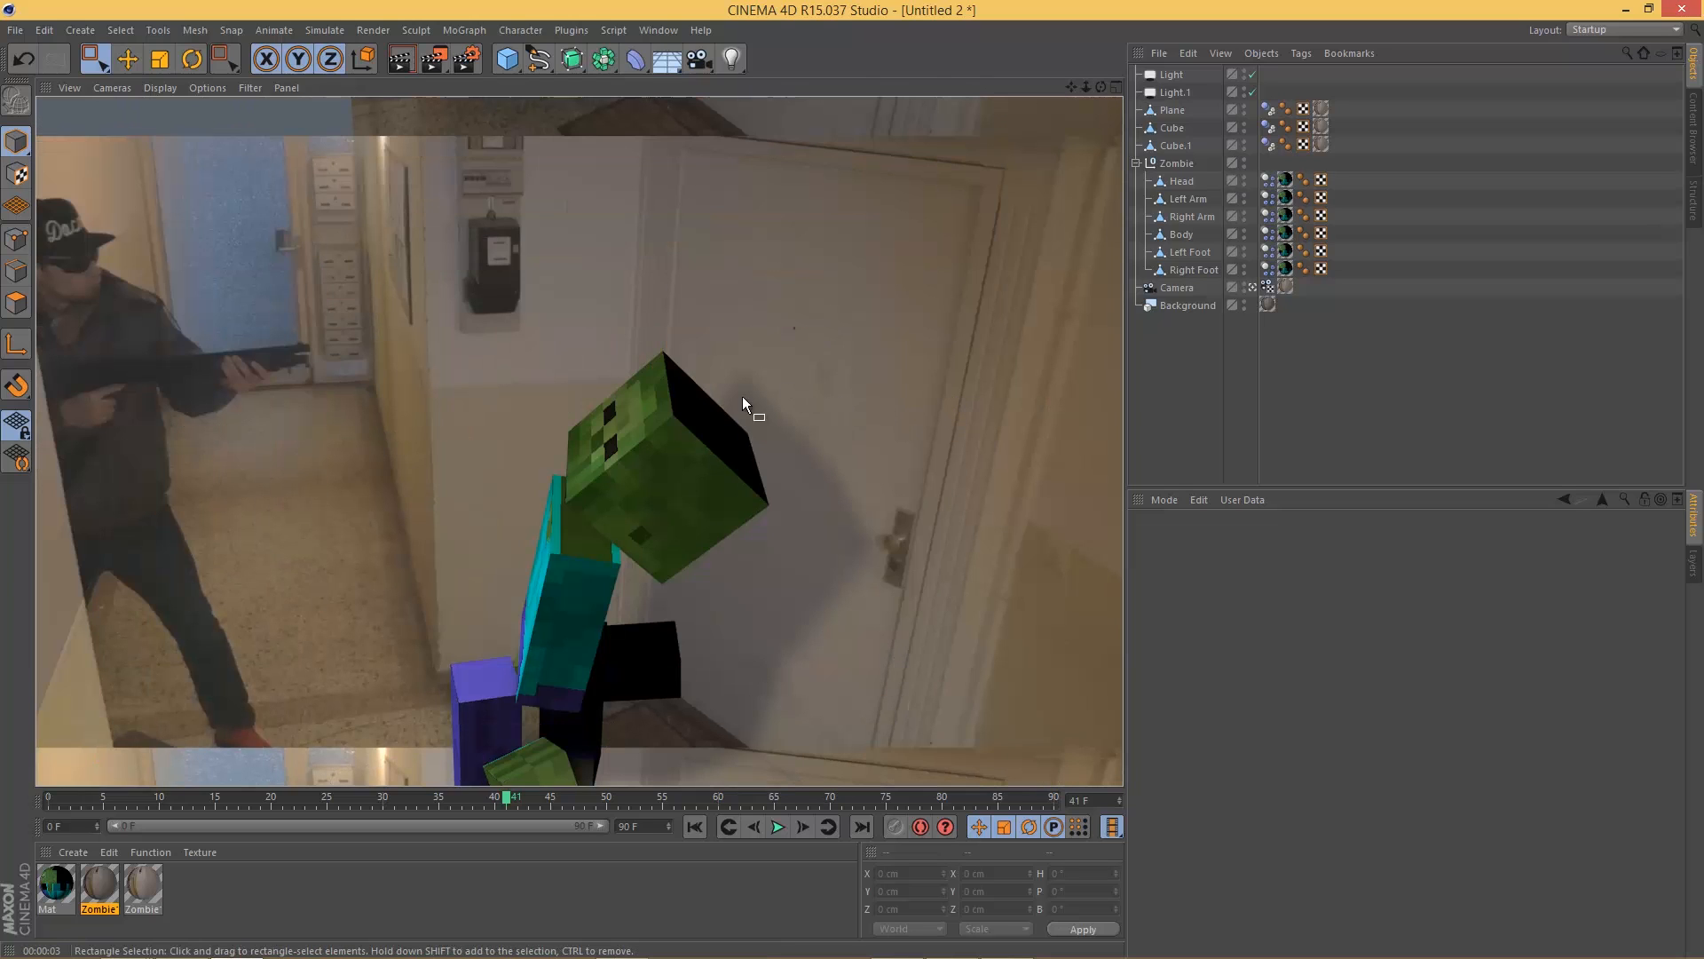
pyautogui.click(692, 827)
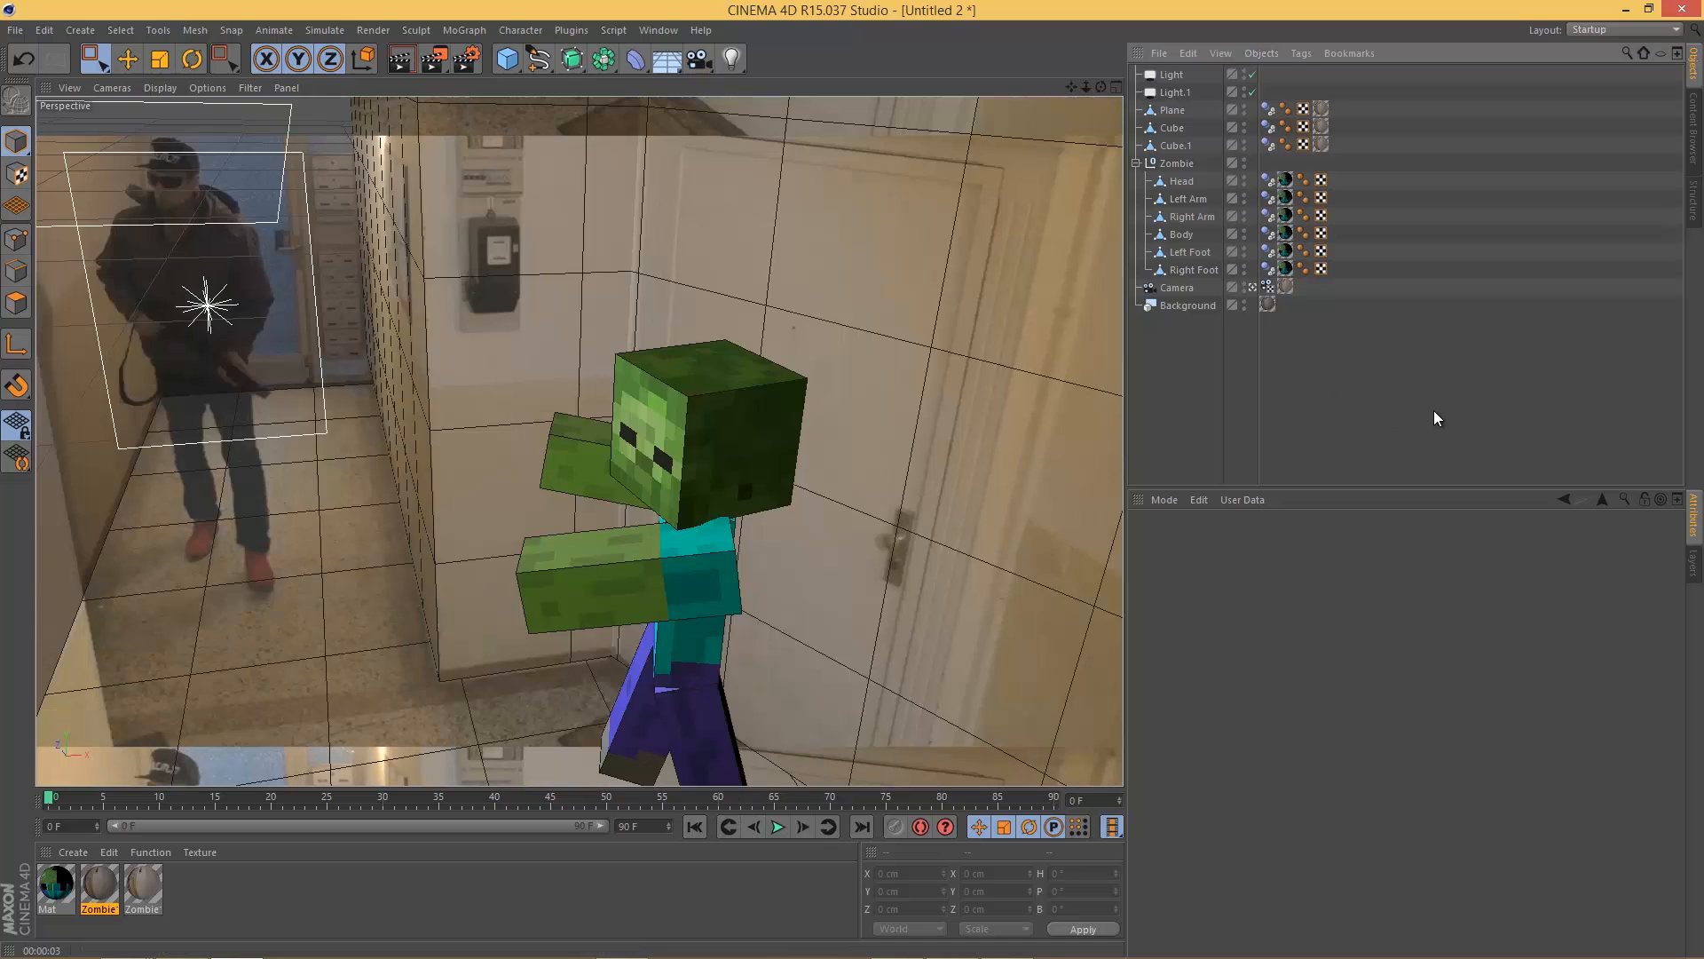
# Step: Save the project over the existing file Zombie01_shatter_tut_start_end
pyautogui.hotkey('ctrl', 's')
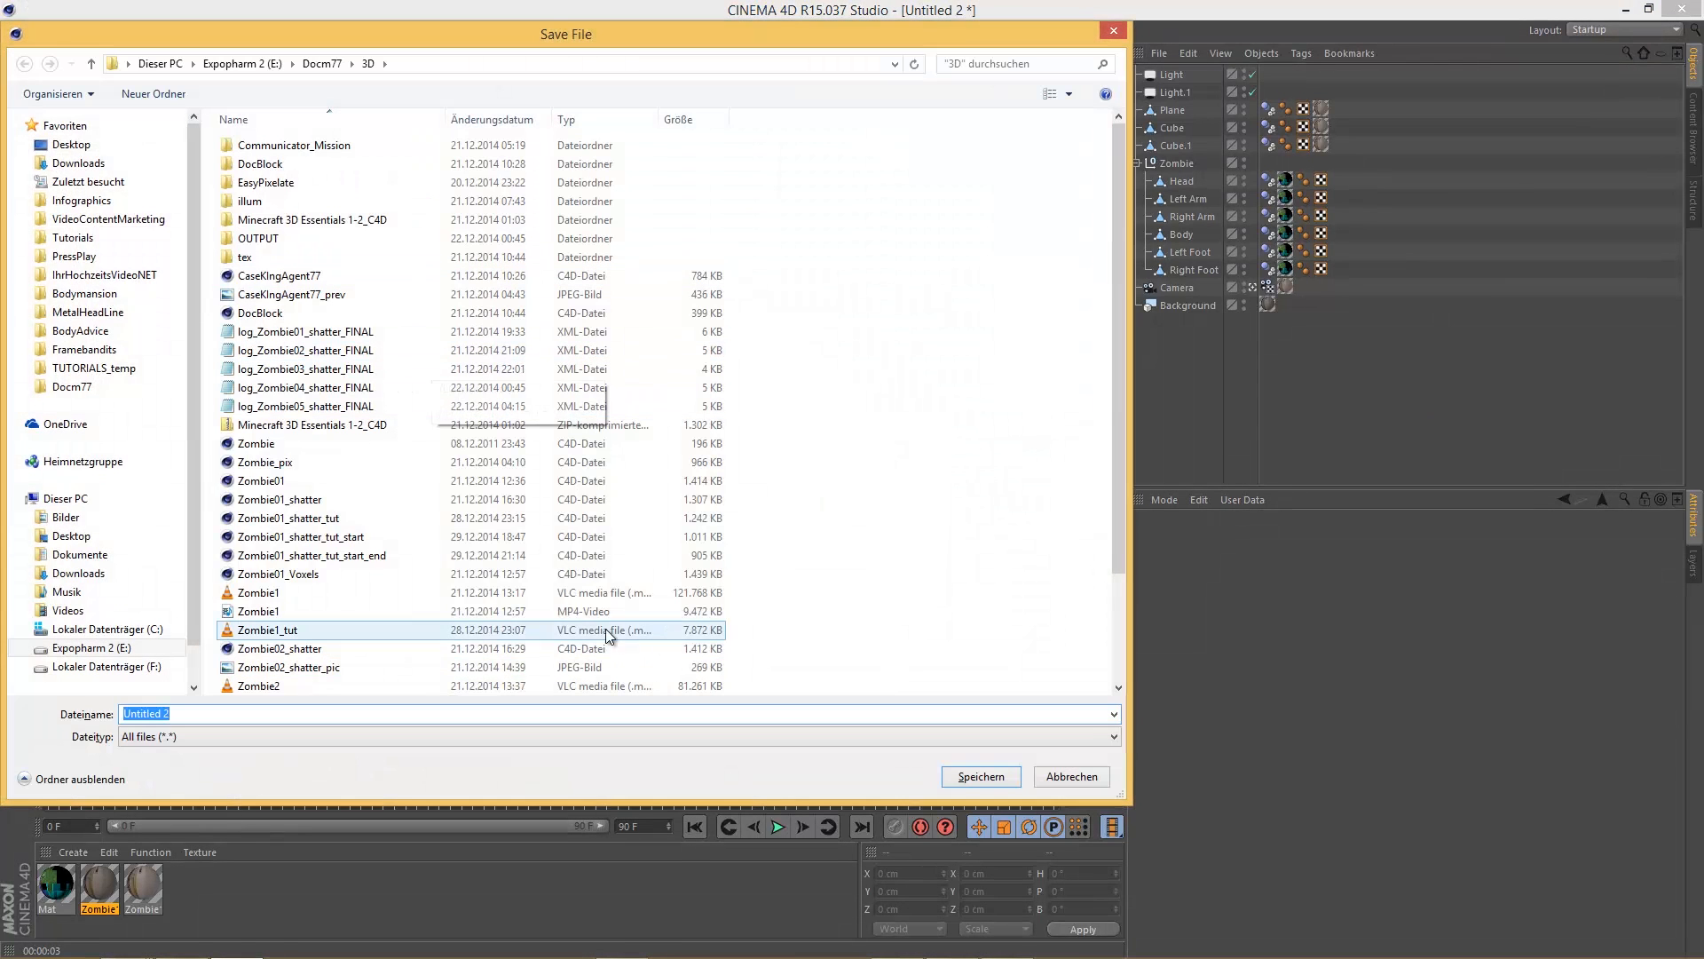
pyautogui.click(385, 557)
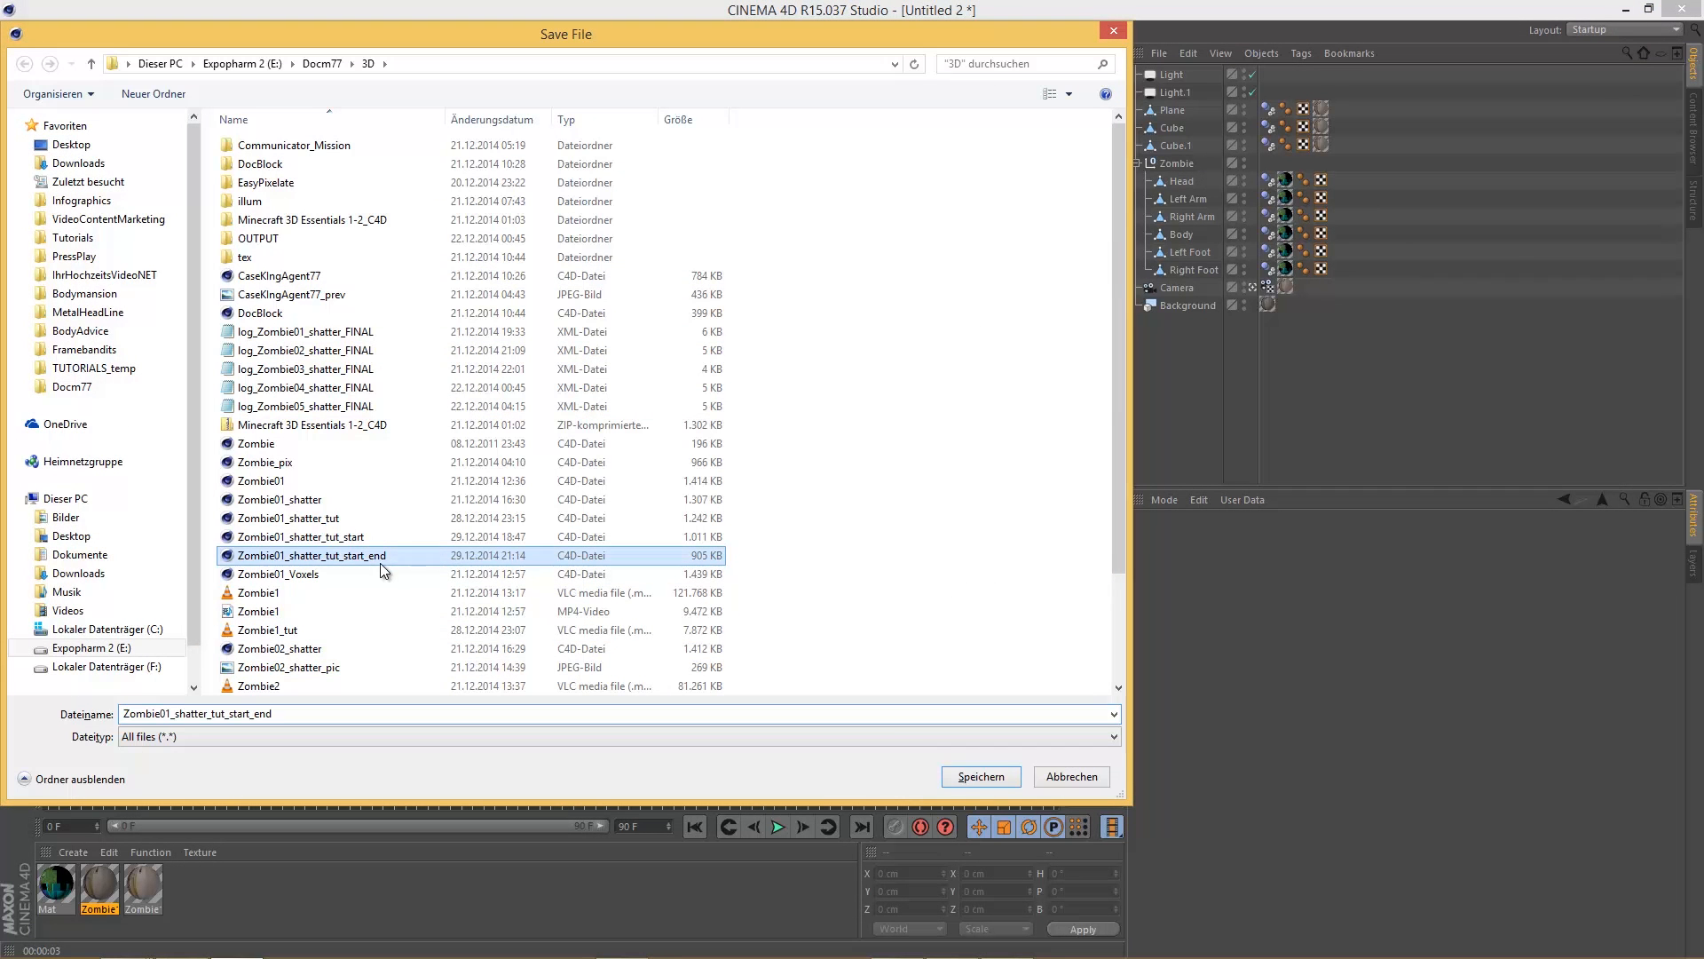
pyautogui.click(967, 781)
pyautogui.click(972, 490)
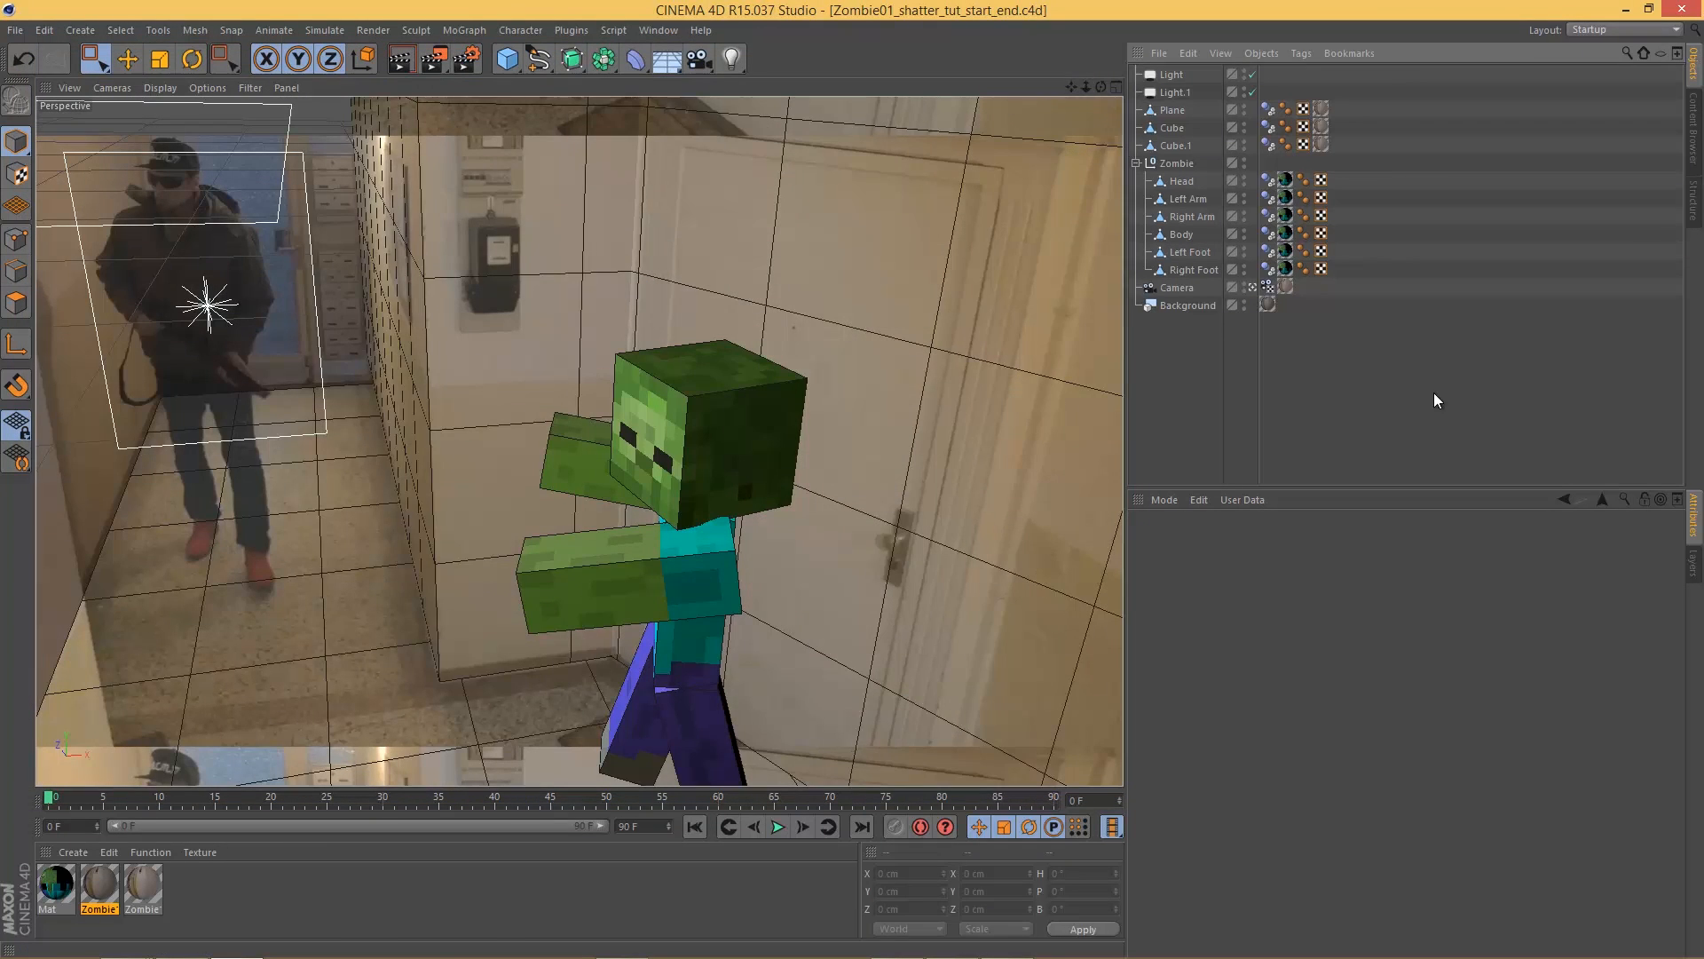
# Step: Set the save format in the render settings to QuickTime Movie
pyautogui.click(467, 59)
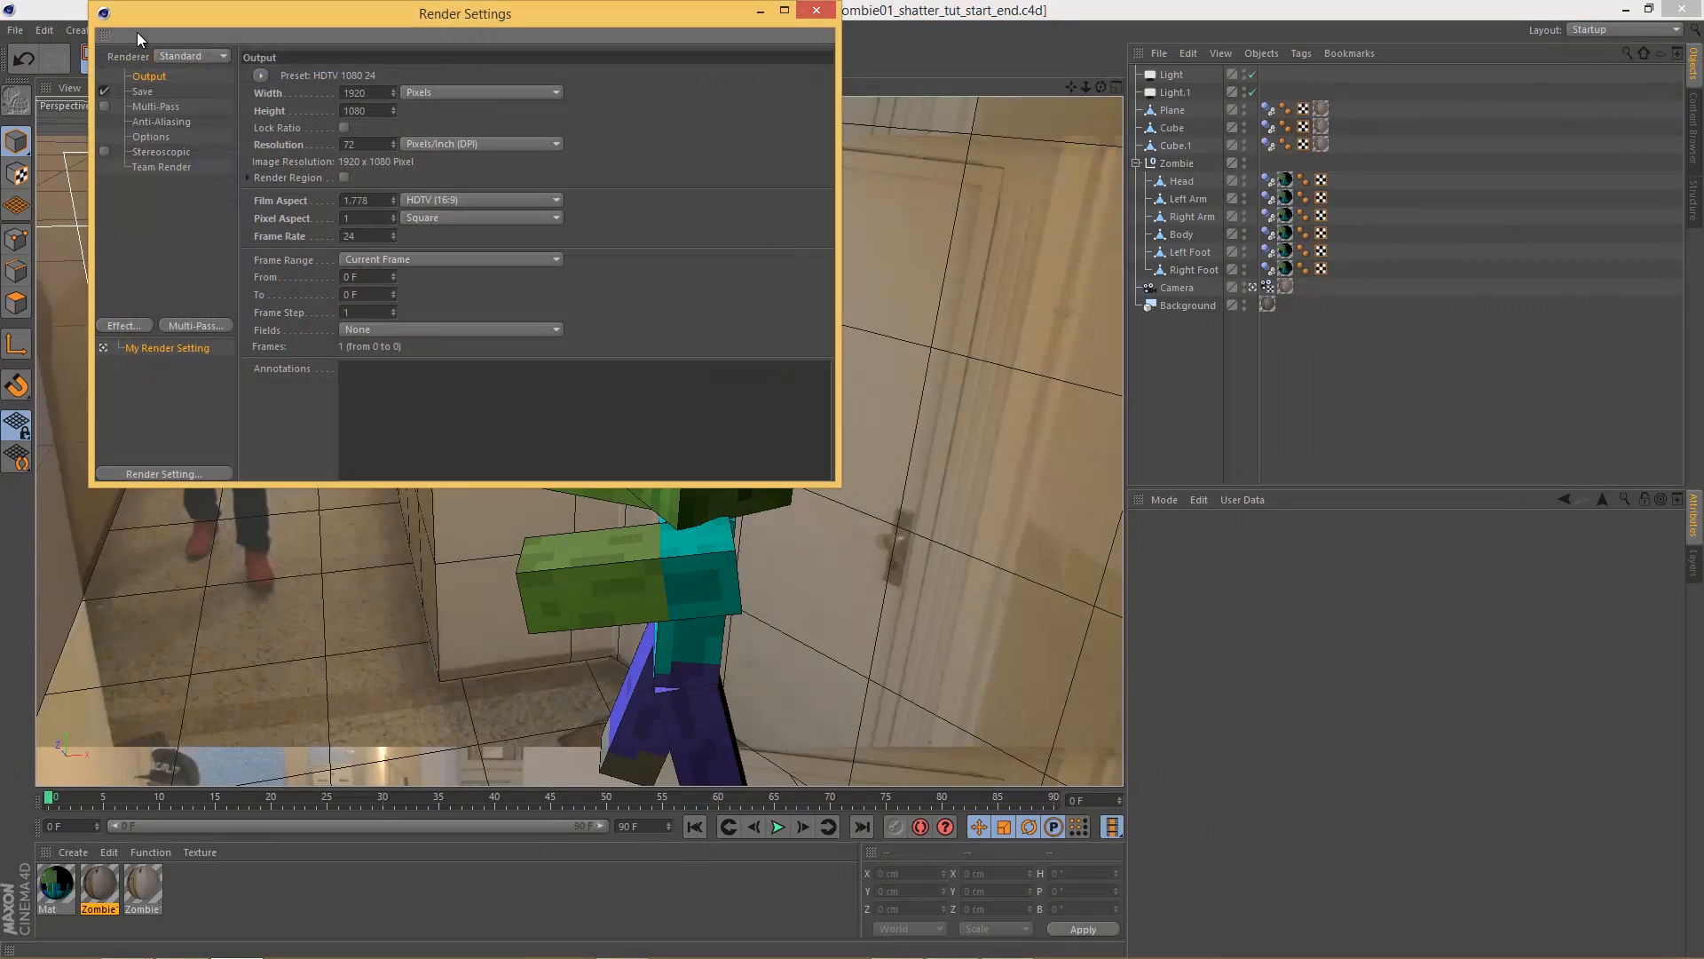
pyautogui.click(147, 91)
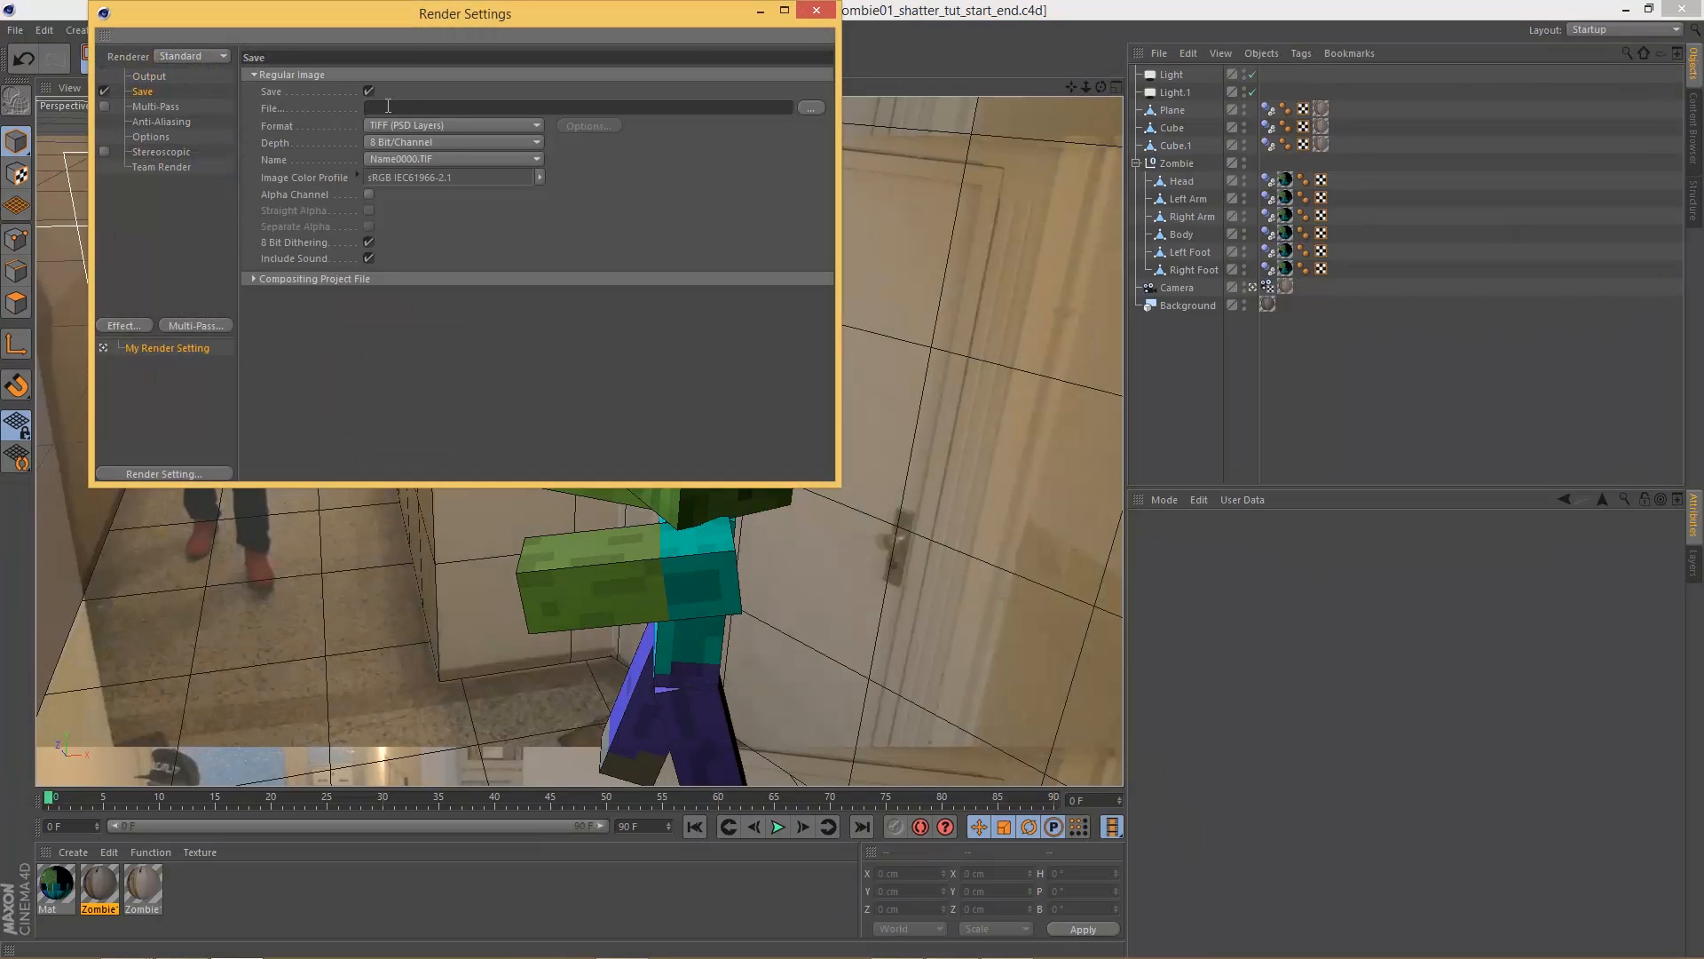
pyautogui.click(534, 124)
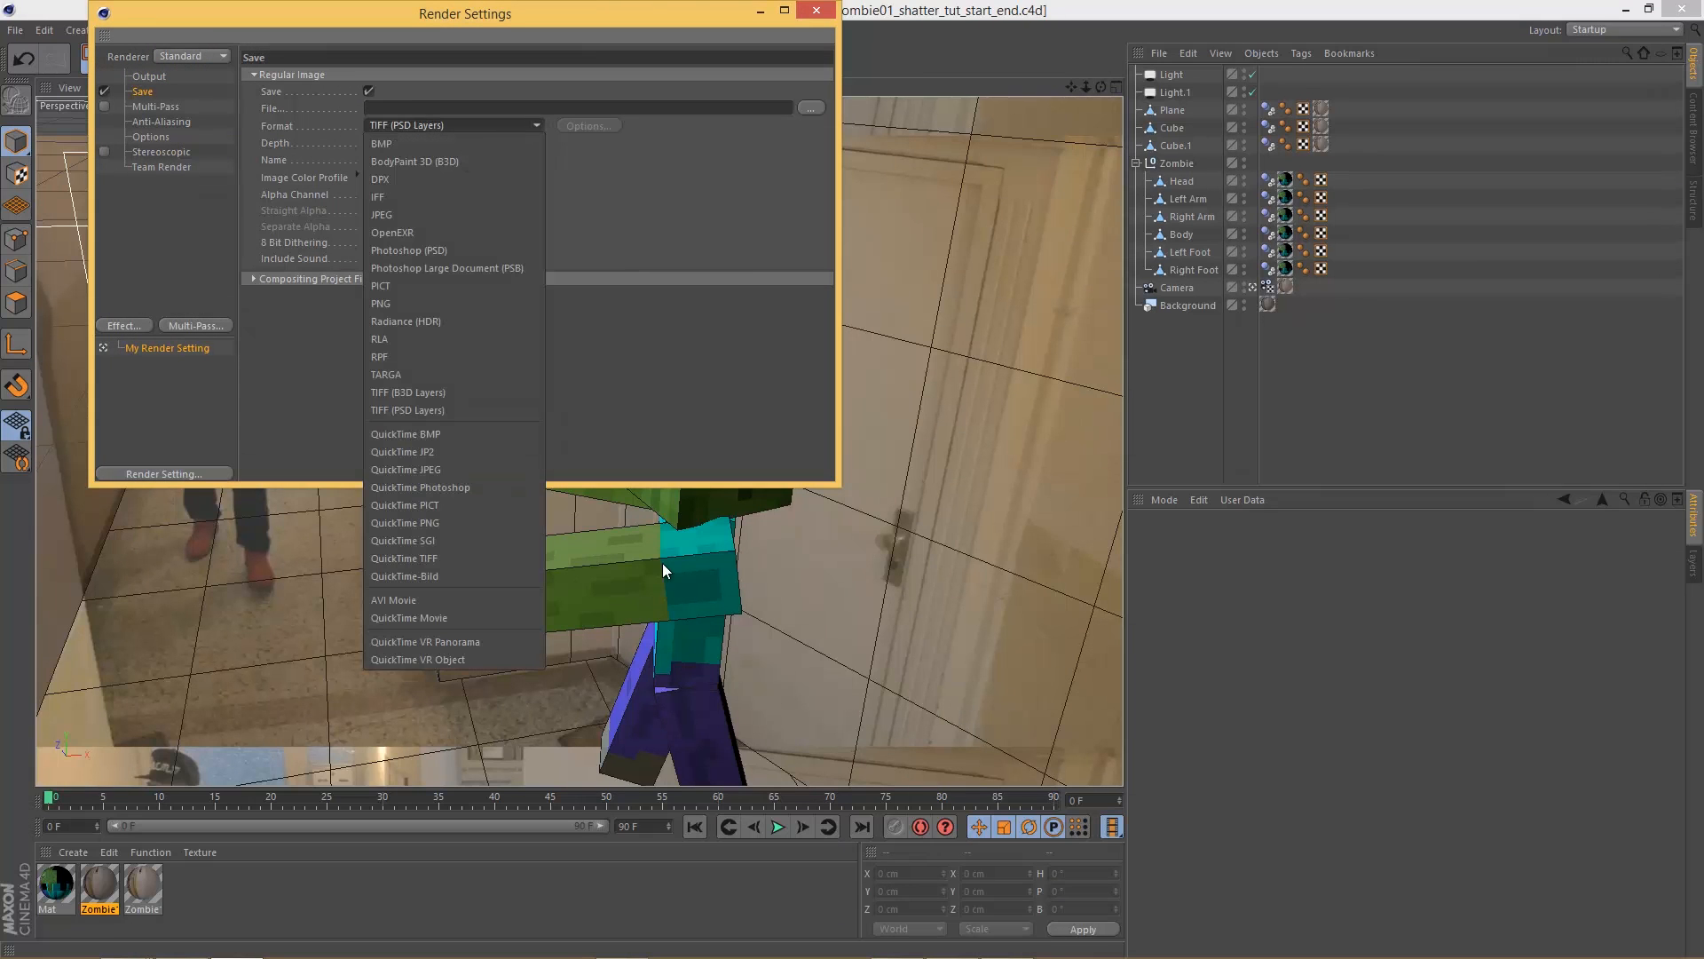
pyautogui.click(467, 620)
# Step: Set the QuickTime movie compression to H.264 at 24 frames per second
pyautogui.click(586, 125)
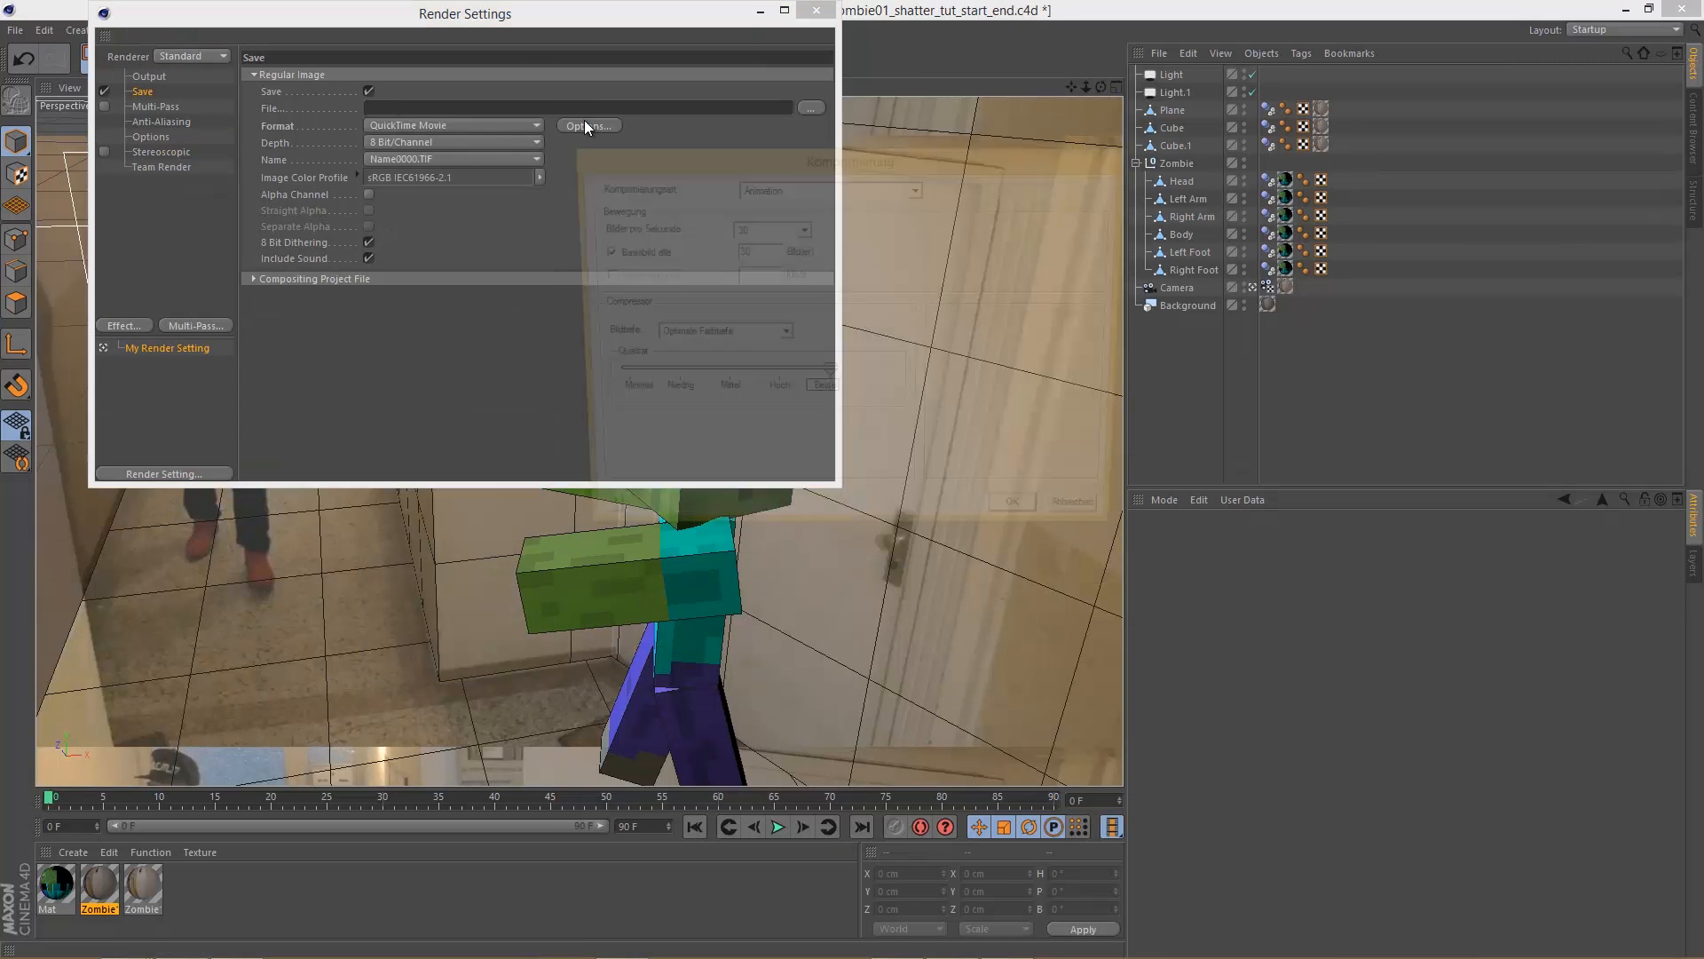
pyautogui.click(799, 188)
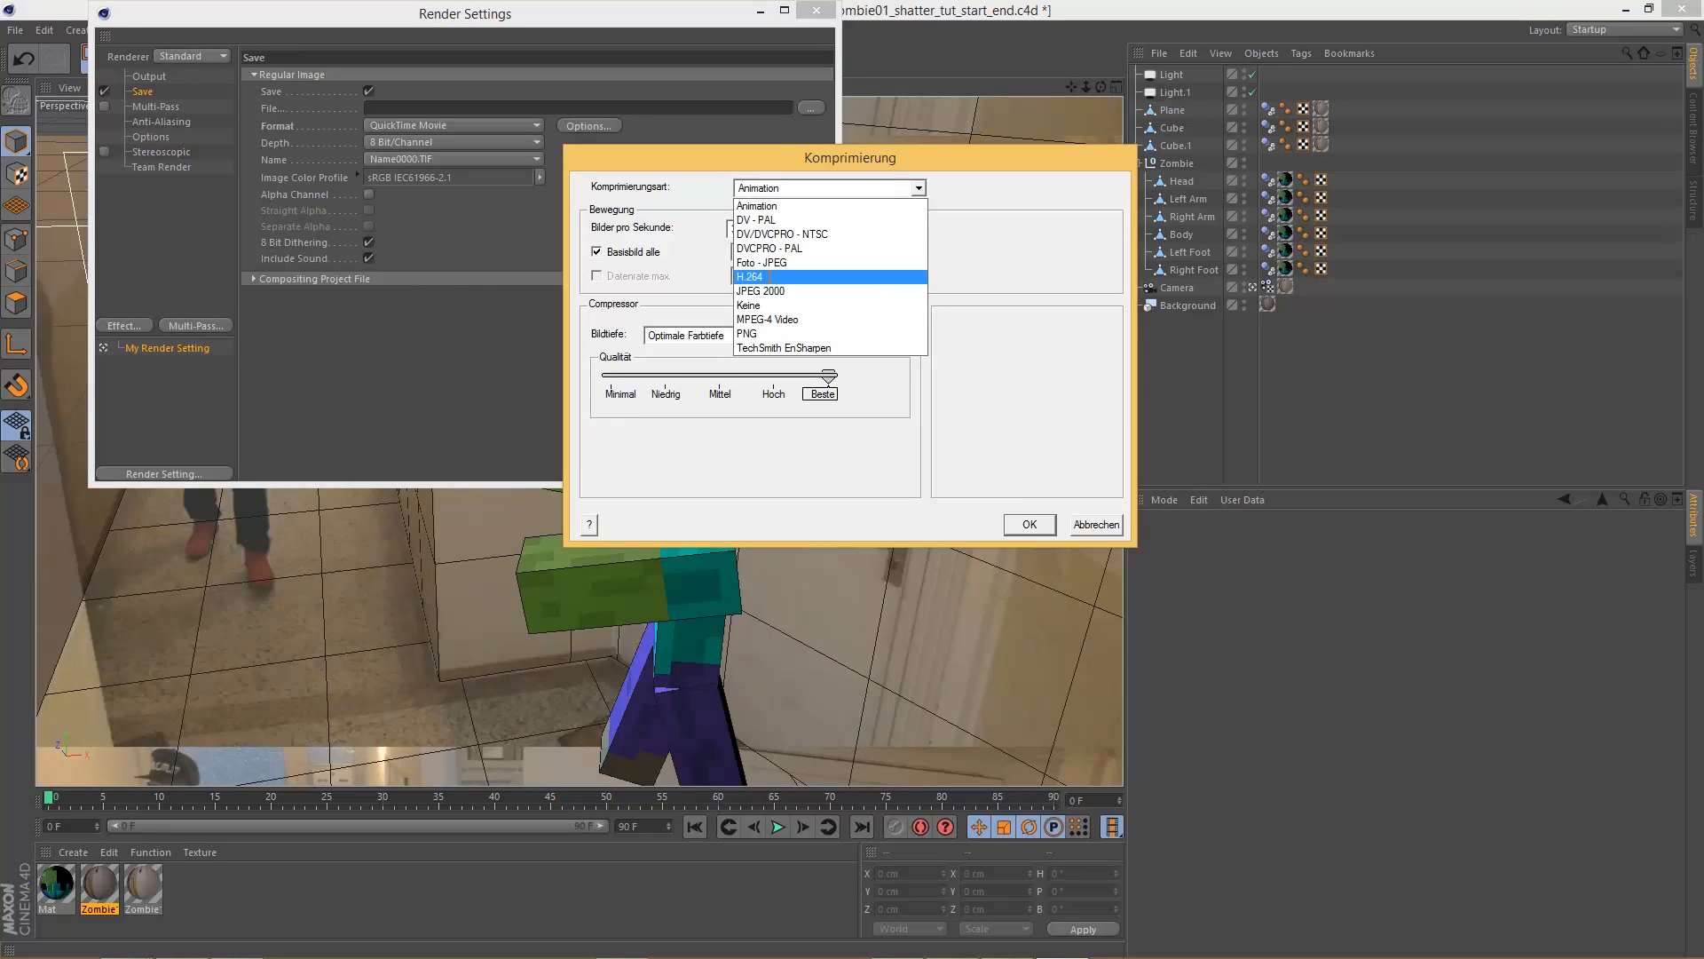
pyautogui.click(817, 277)
pyautogui.click(802, 229)
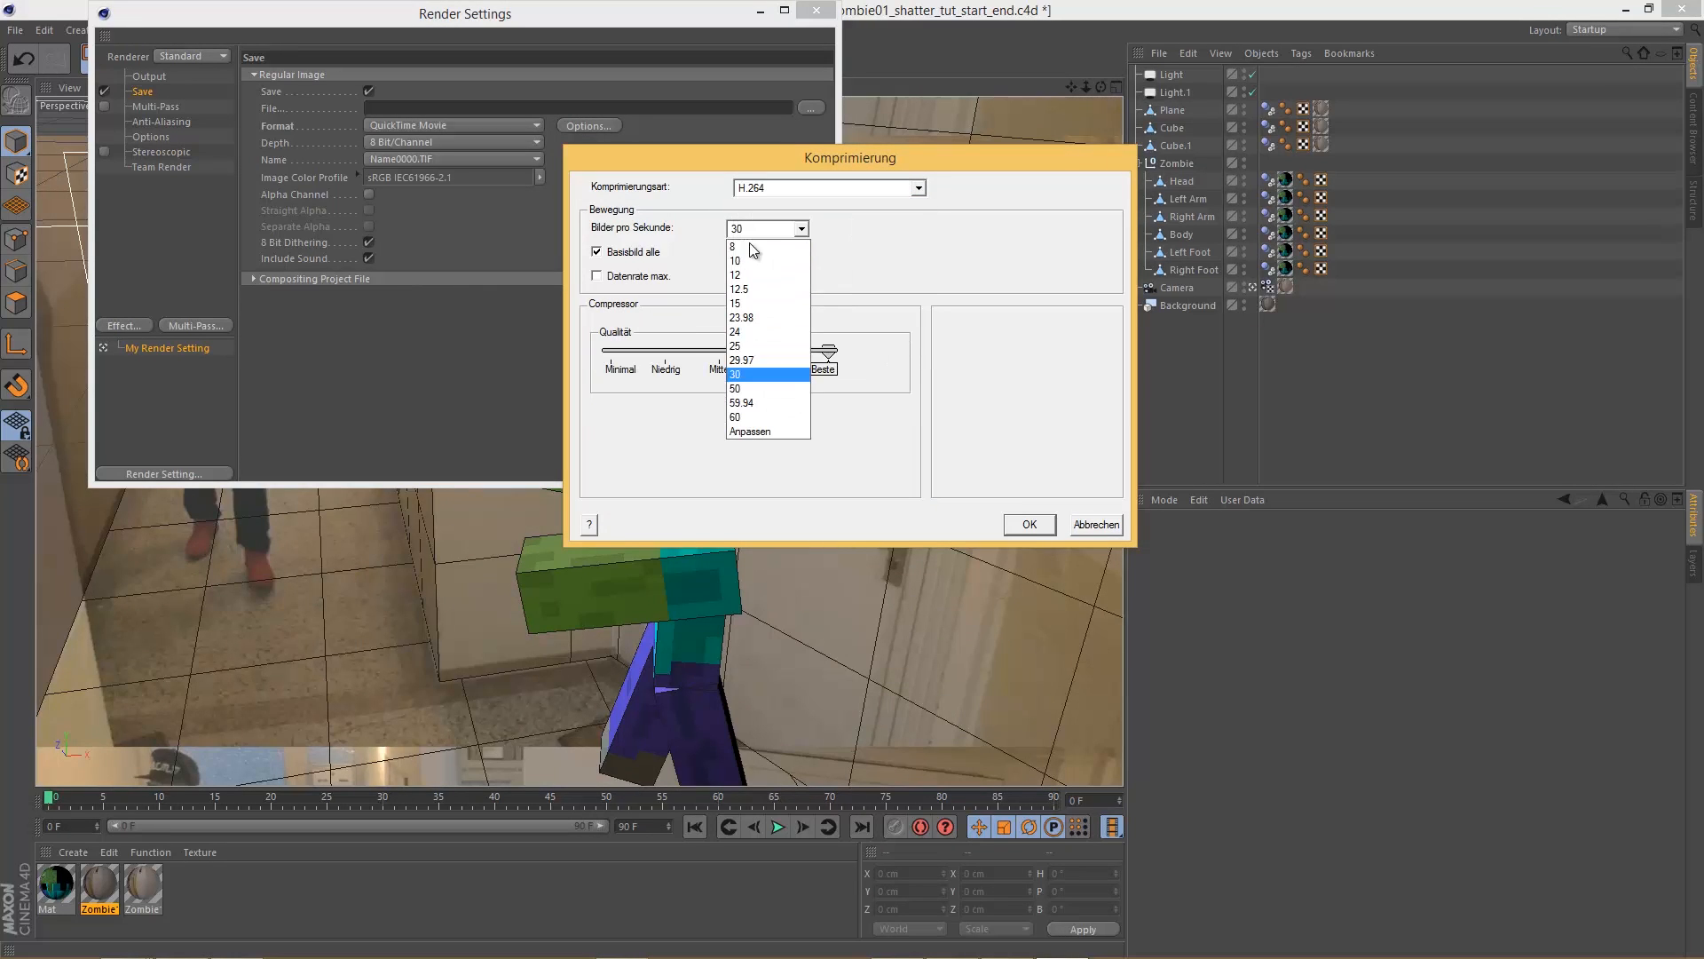
pyautogui.click(758, 334)
pyautogui.click(1028, 526)
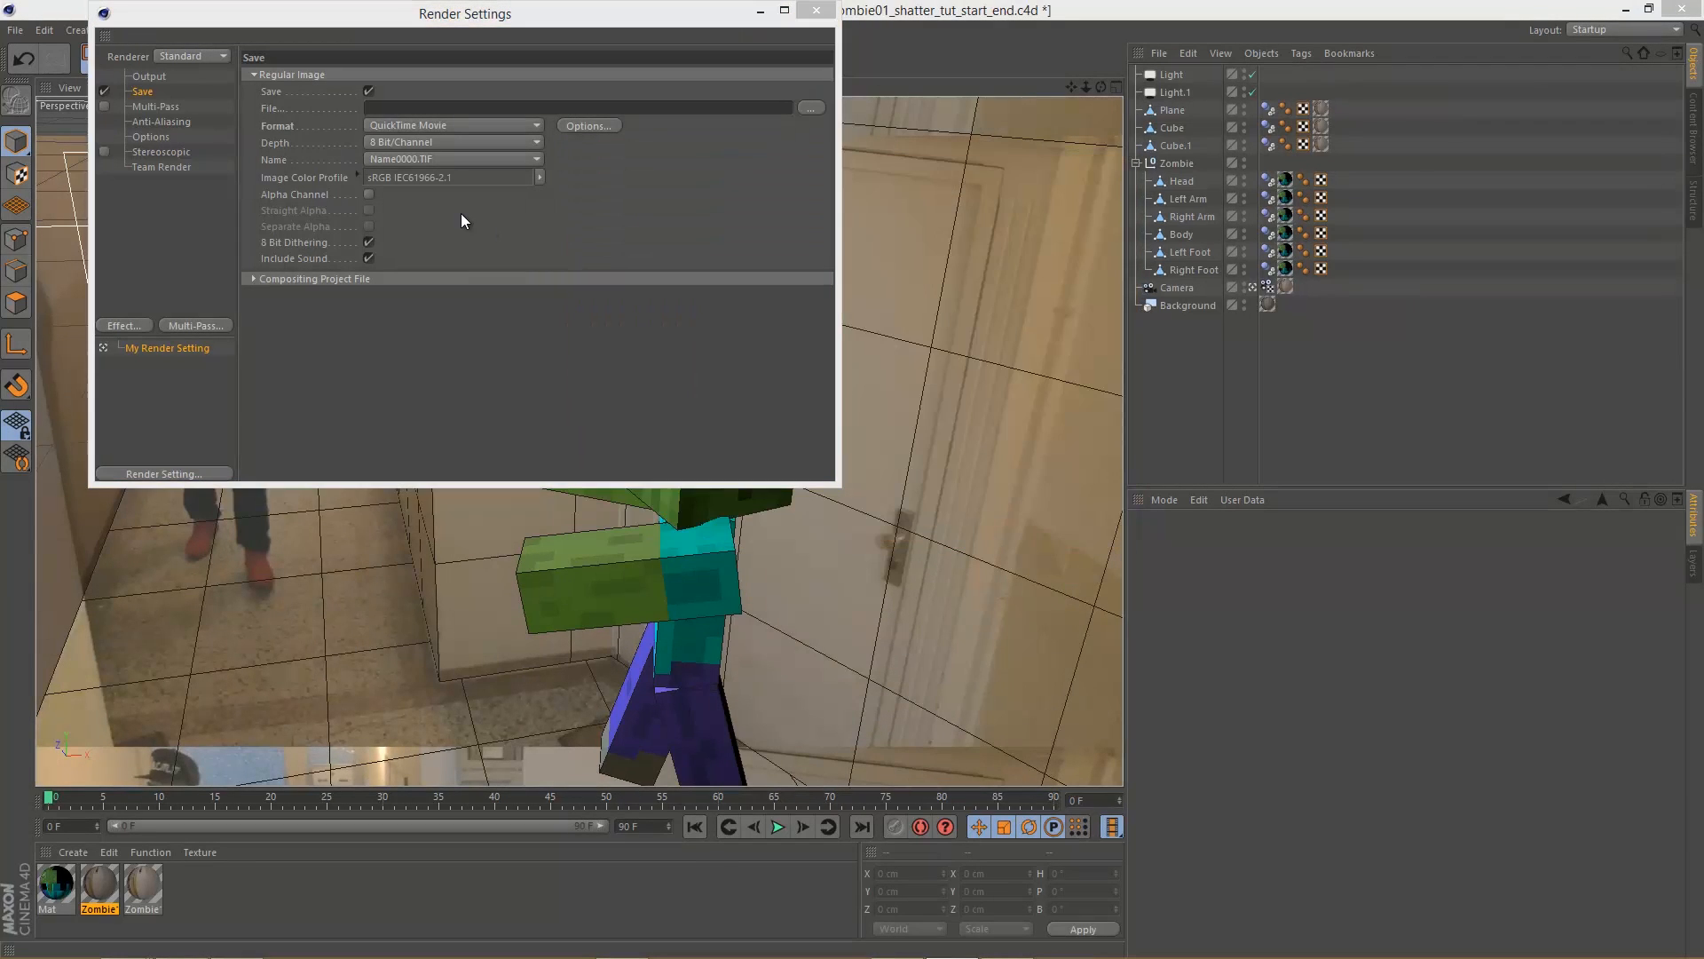
# Step: Set the render output file to Zombie_tut in the OUTPUT folder, accepting the replacement of the existing file
pyautogui.moveTo(611, 20); pyautogui.dragTo(685, 90)
pyautogui.click(223, 148)
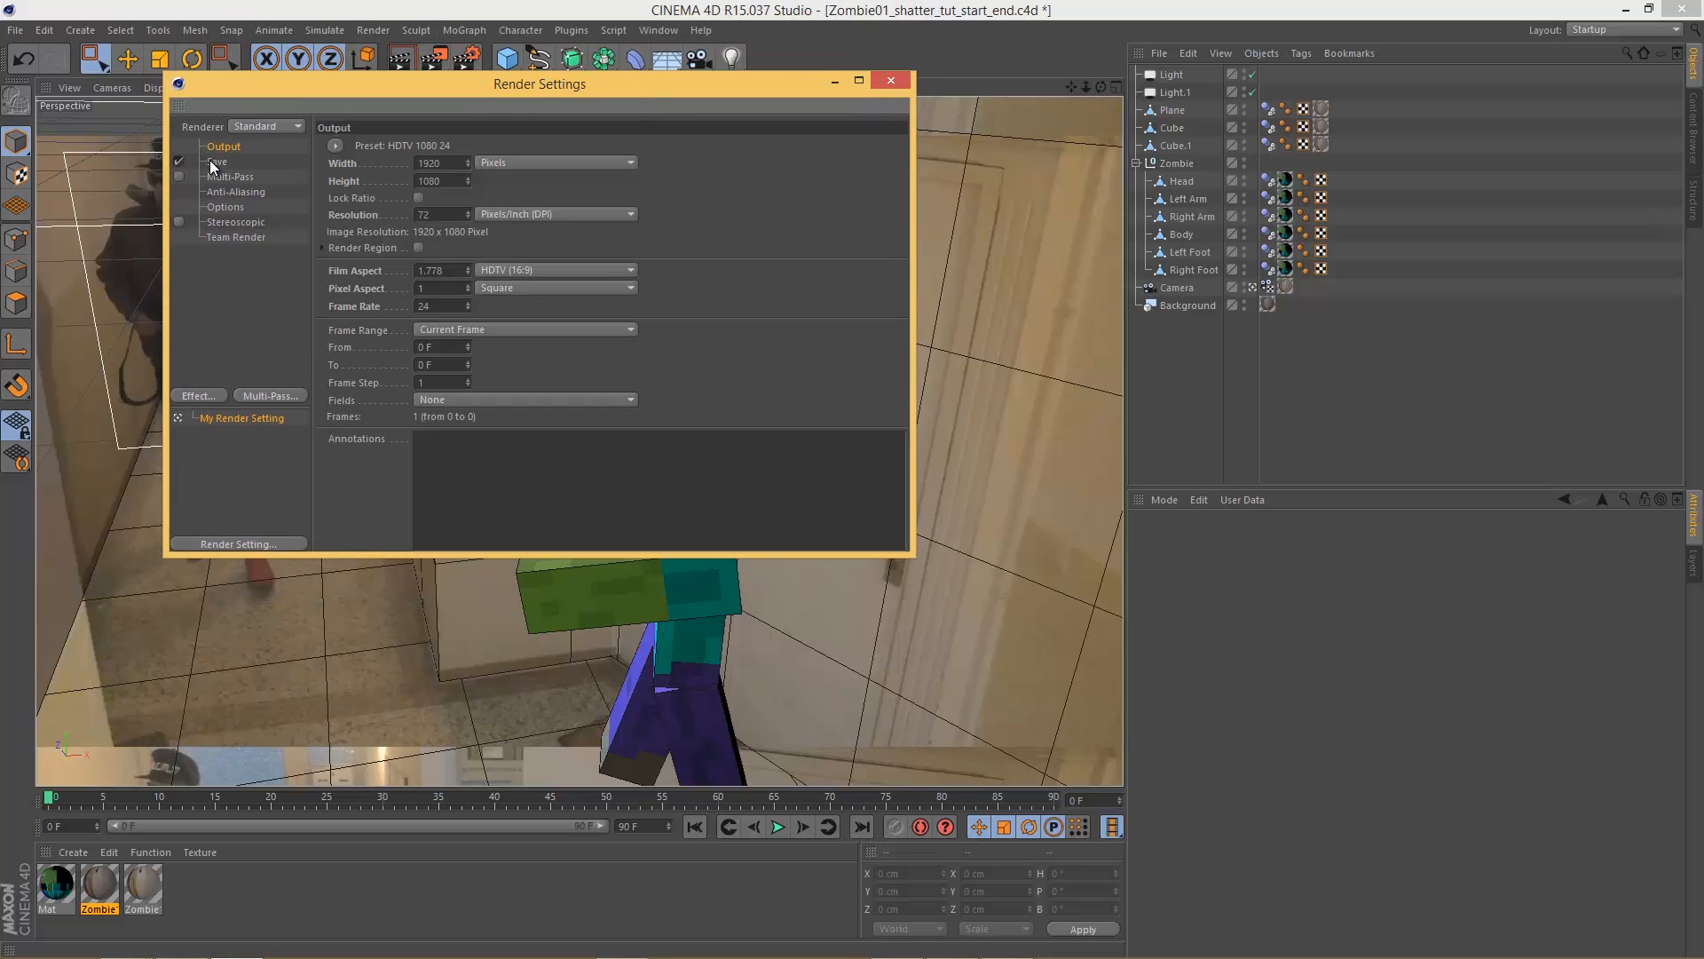
pyautogui.click(213, 162)
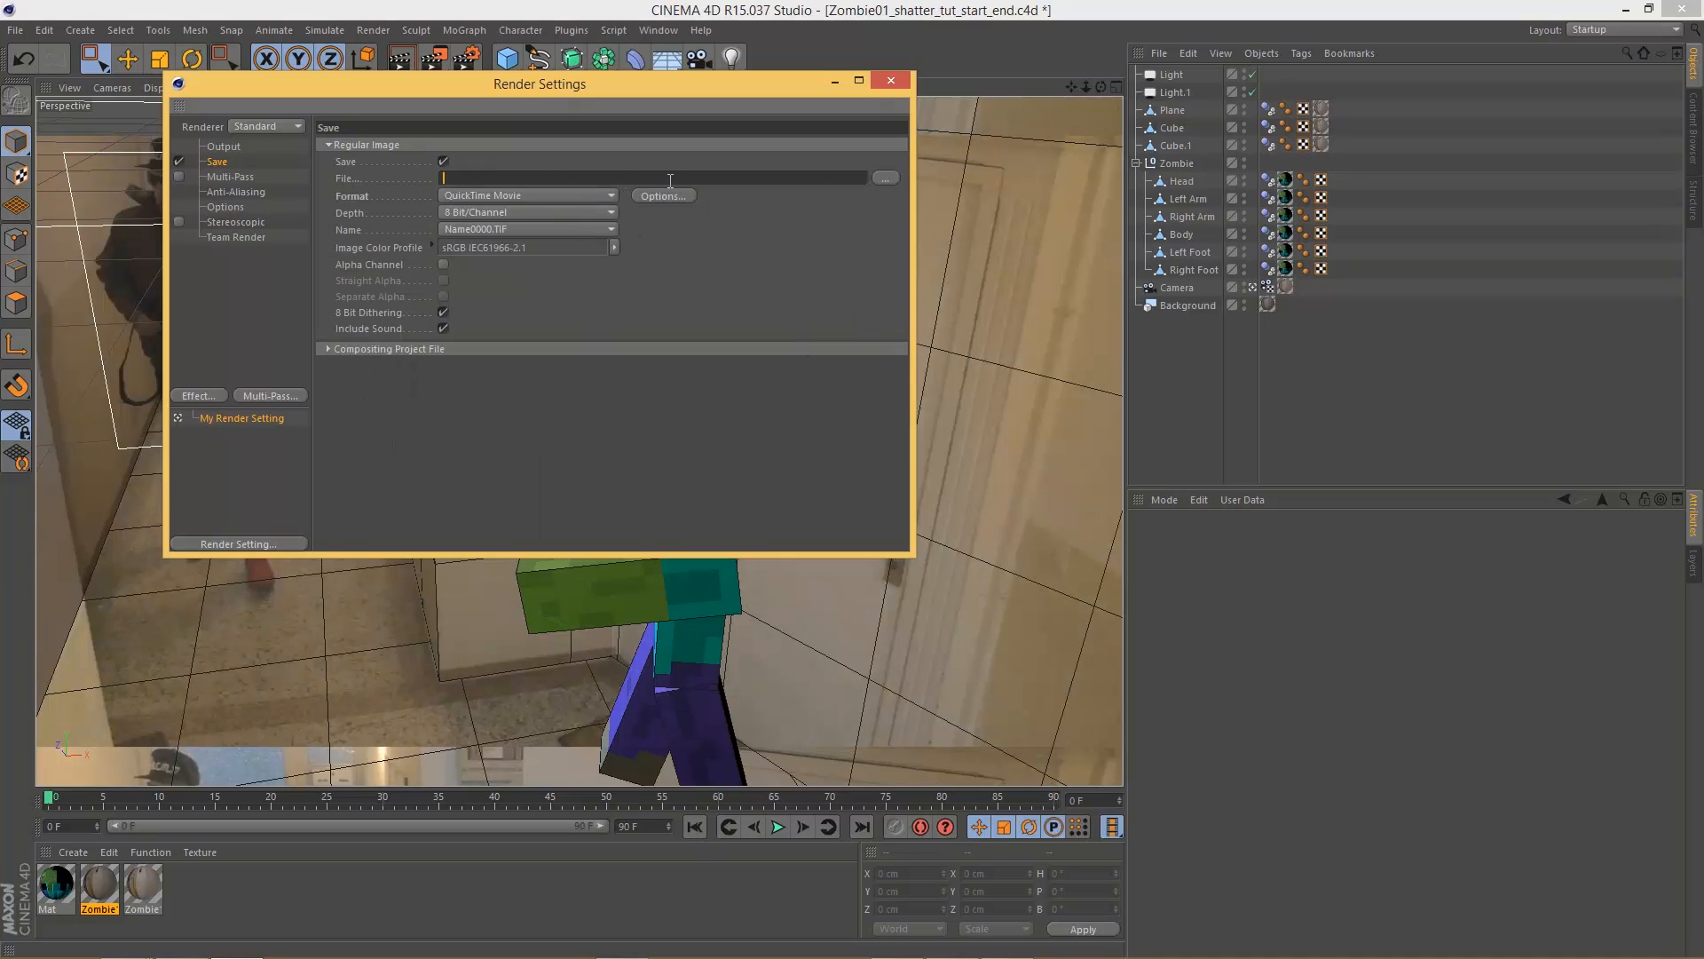
pyautogui.click(885, 178)
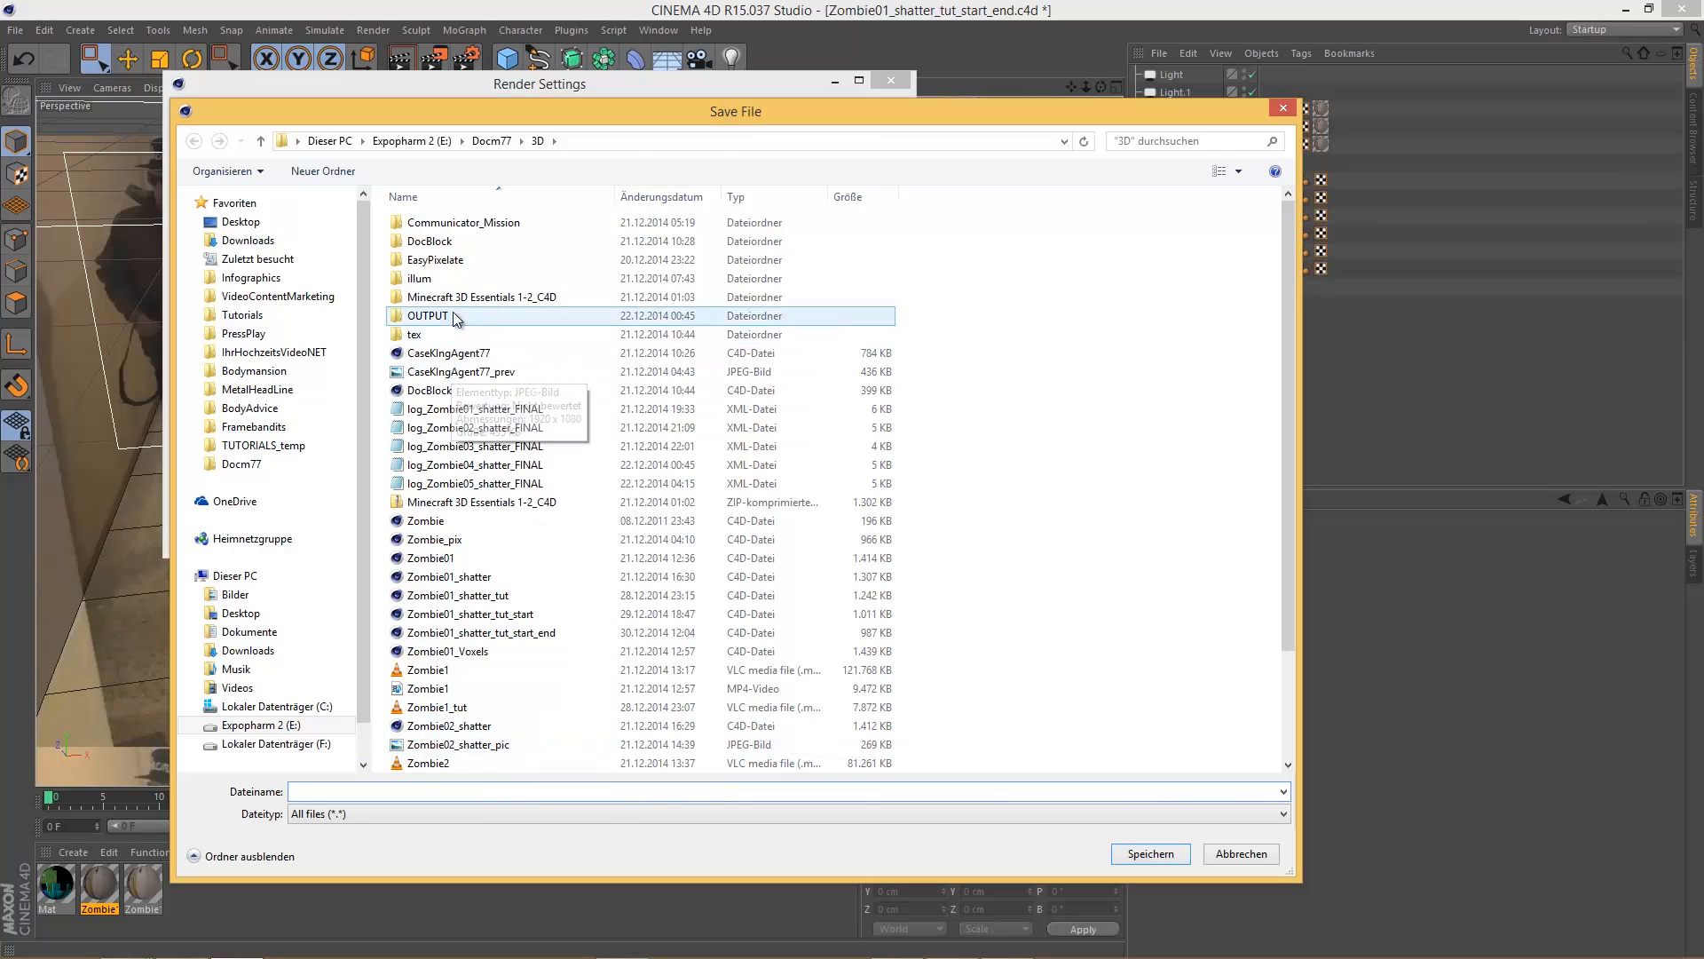
pyautogui.doubleClick(431, 316)
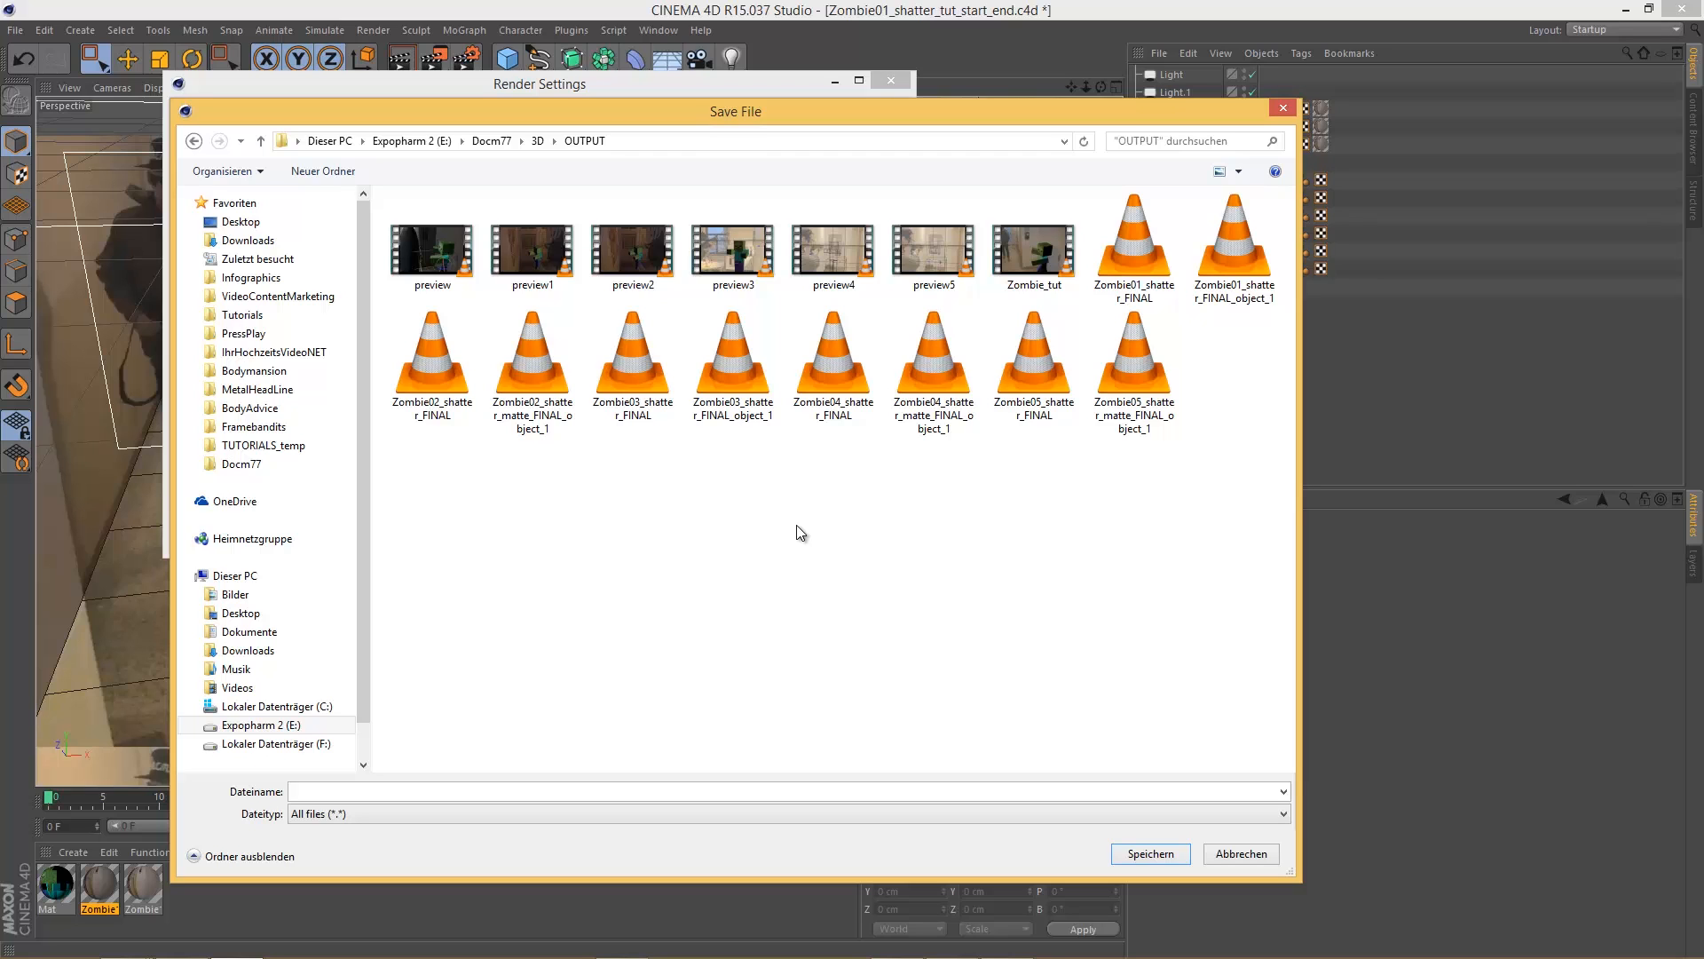
pyautogui.click(1033, 250)
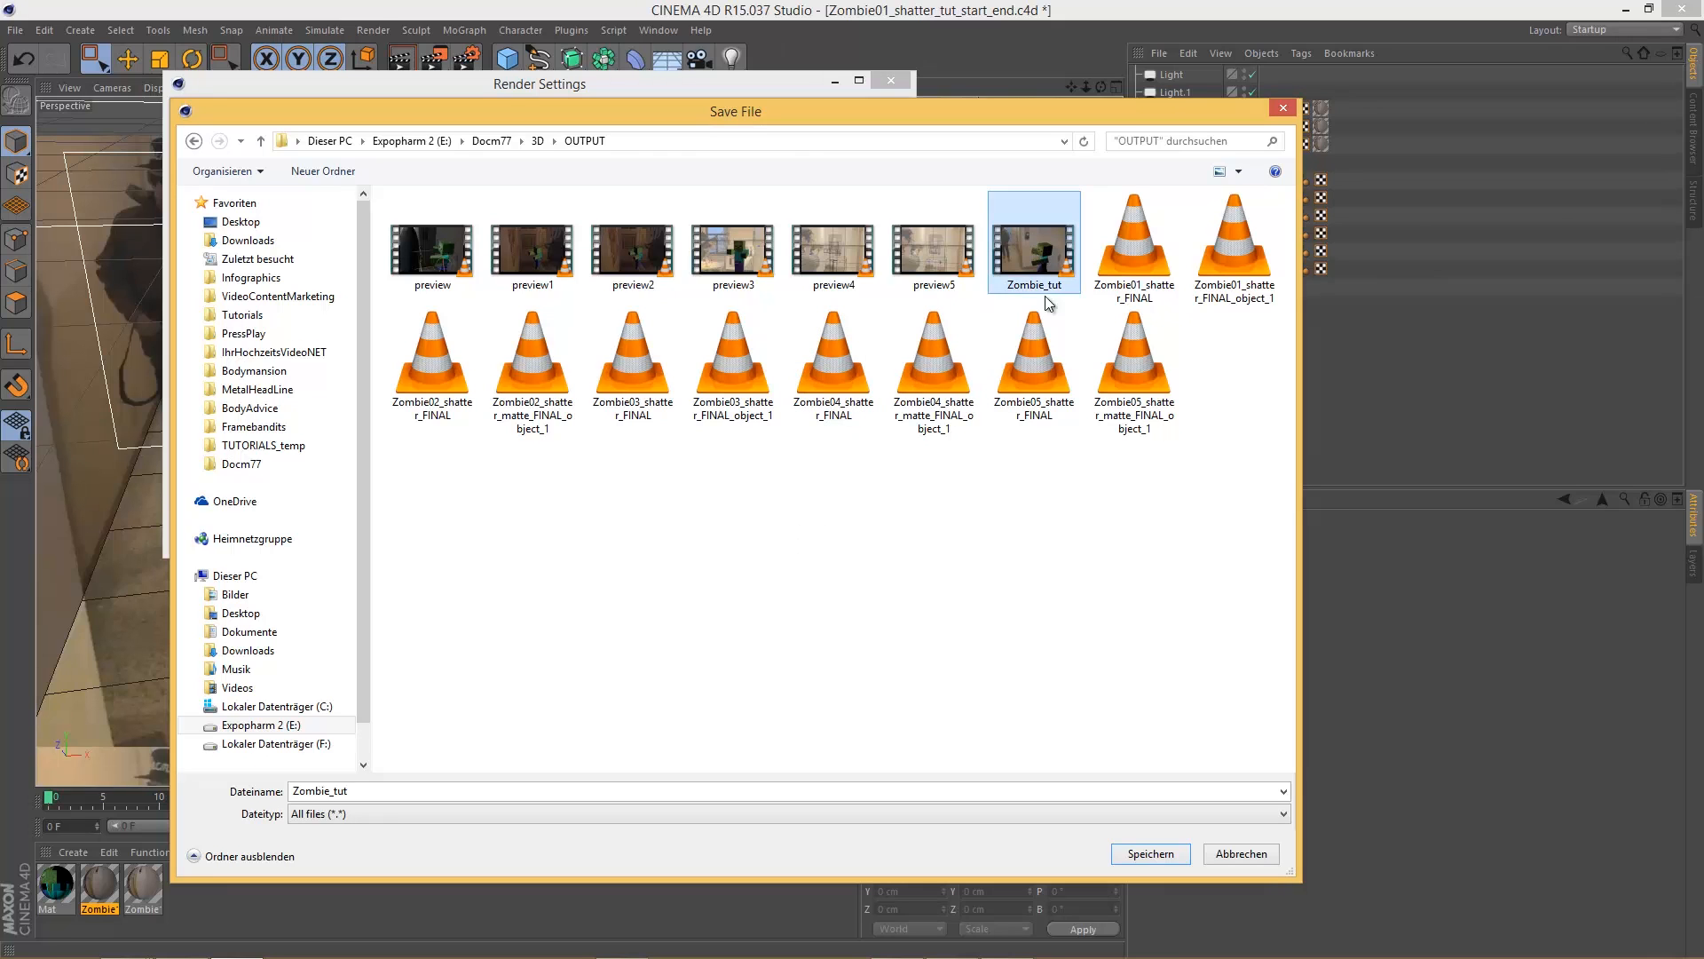
pyautogui.click(1150, 853)
pyautogui.click(898, 487)
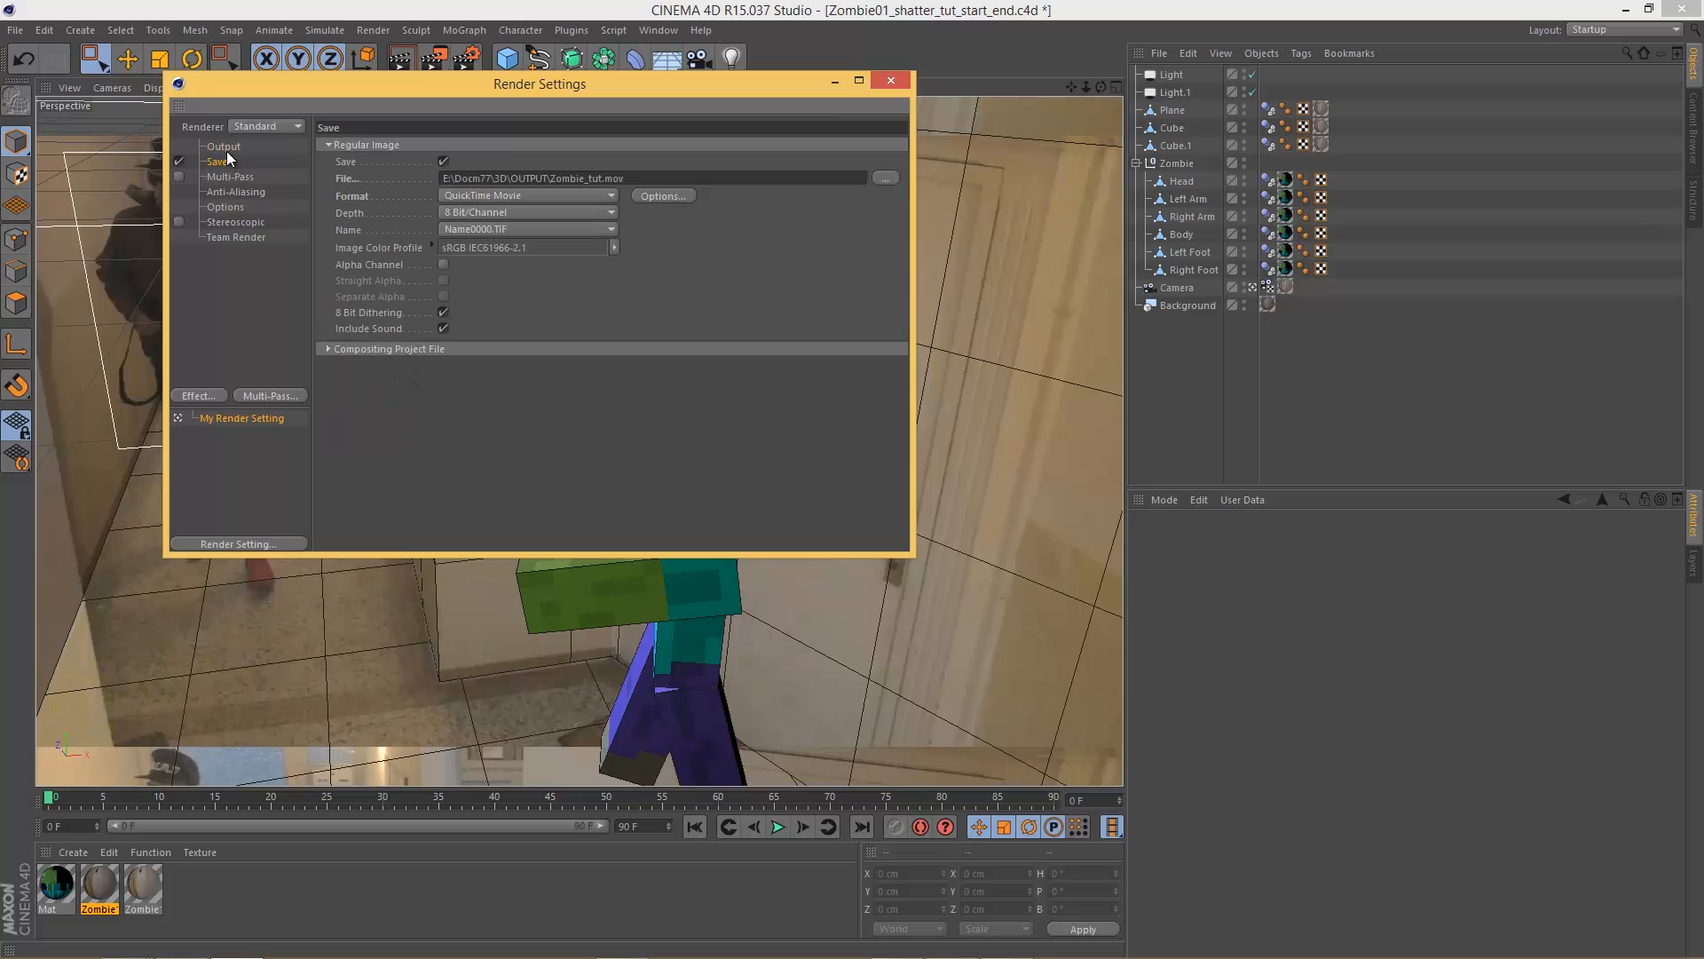
# Step: Set the render's frame range to Manual, from frame 0 to 75, and close the render settings
pyautogui.click(229, 147)
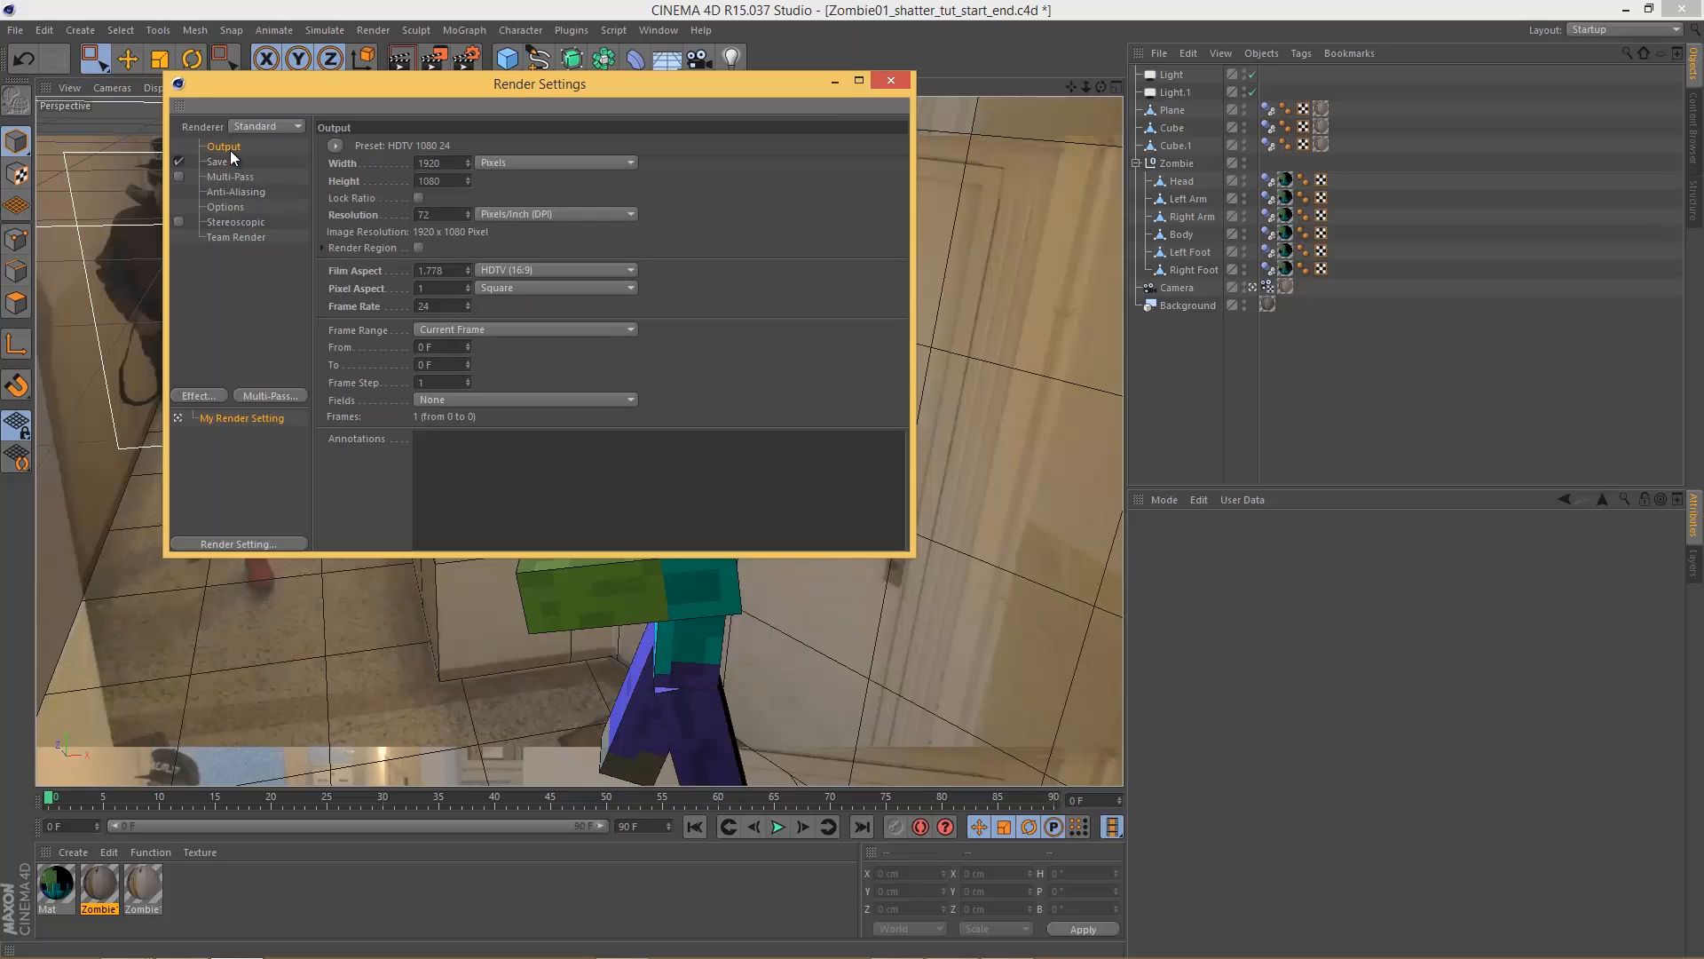
pyautogui.click(423, 333)
pyautogui.click(568, 349)
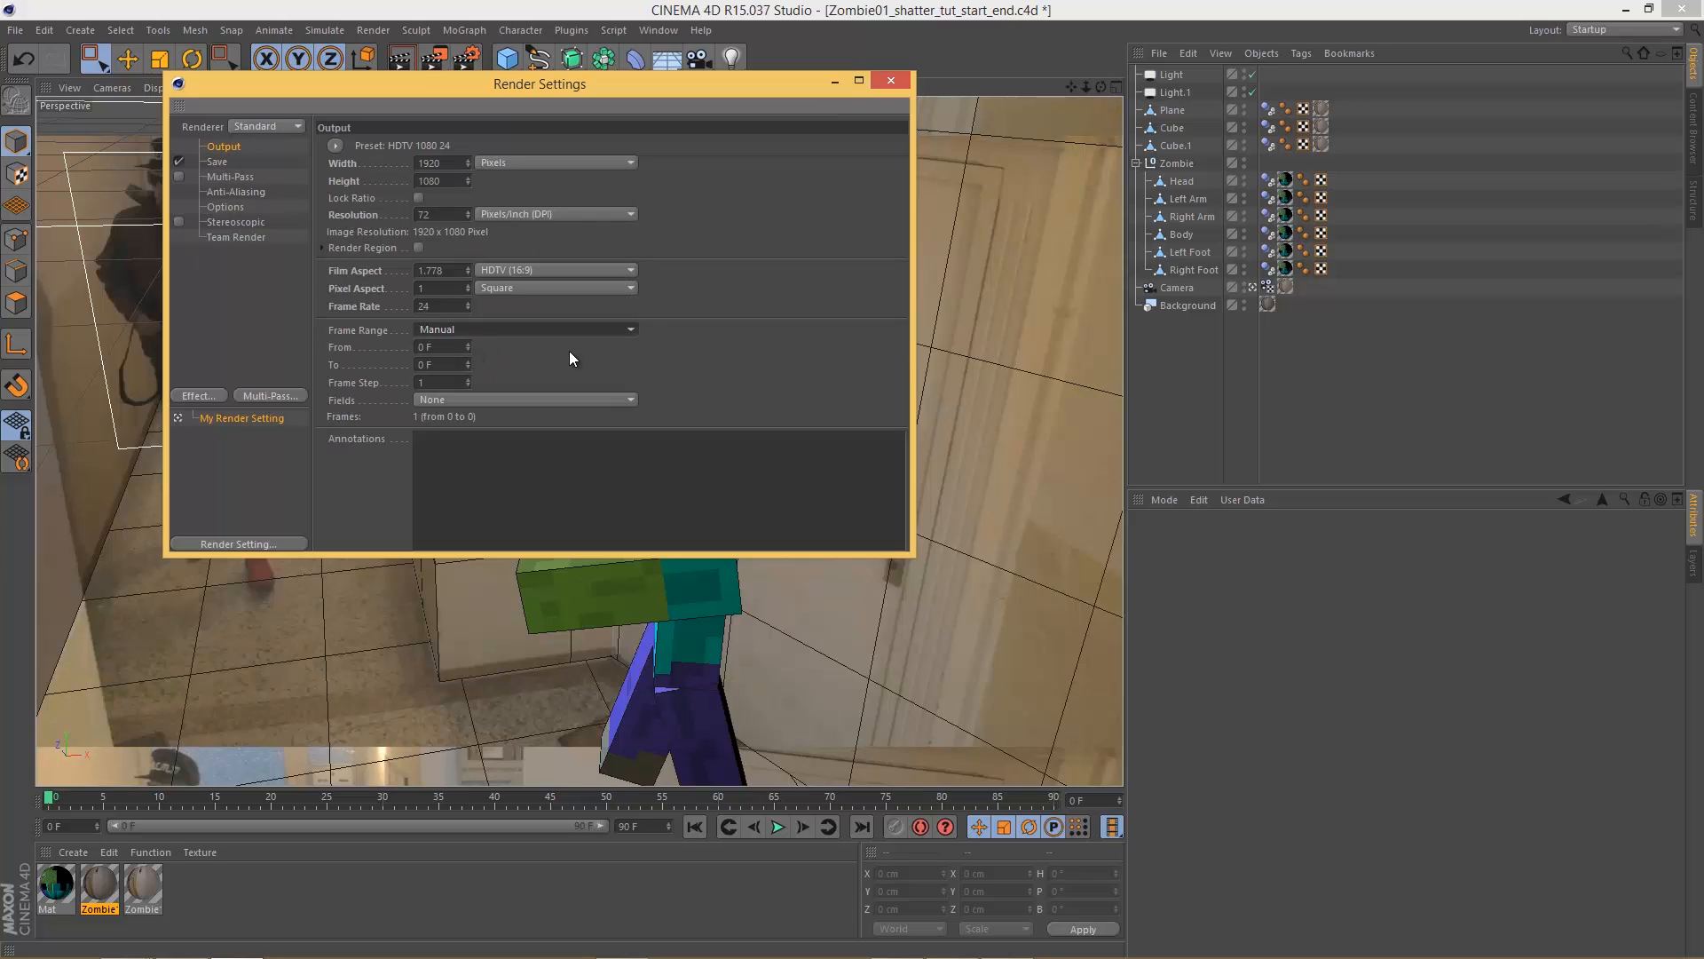
pyautogui.click(441, 364)
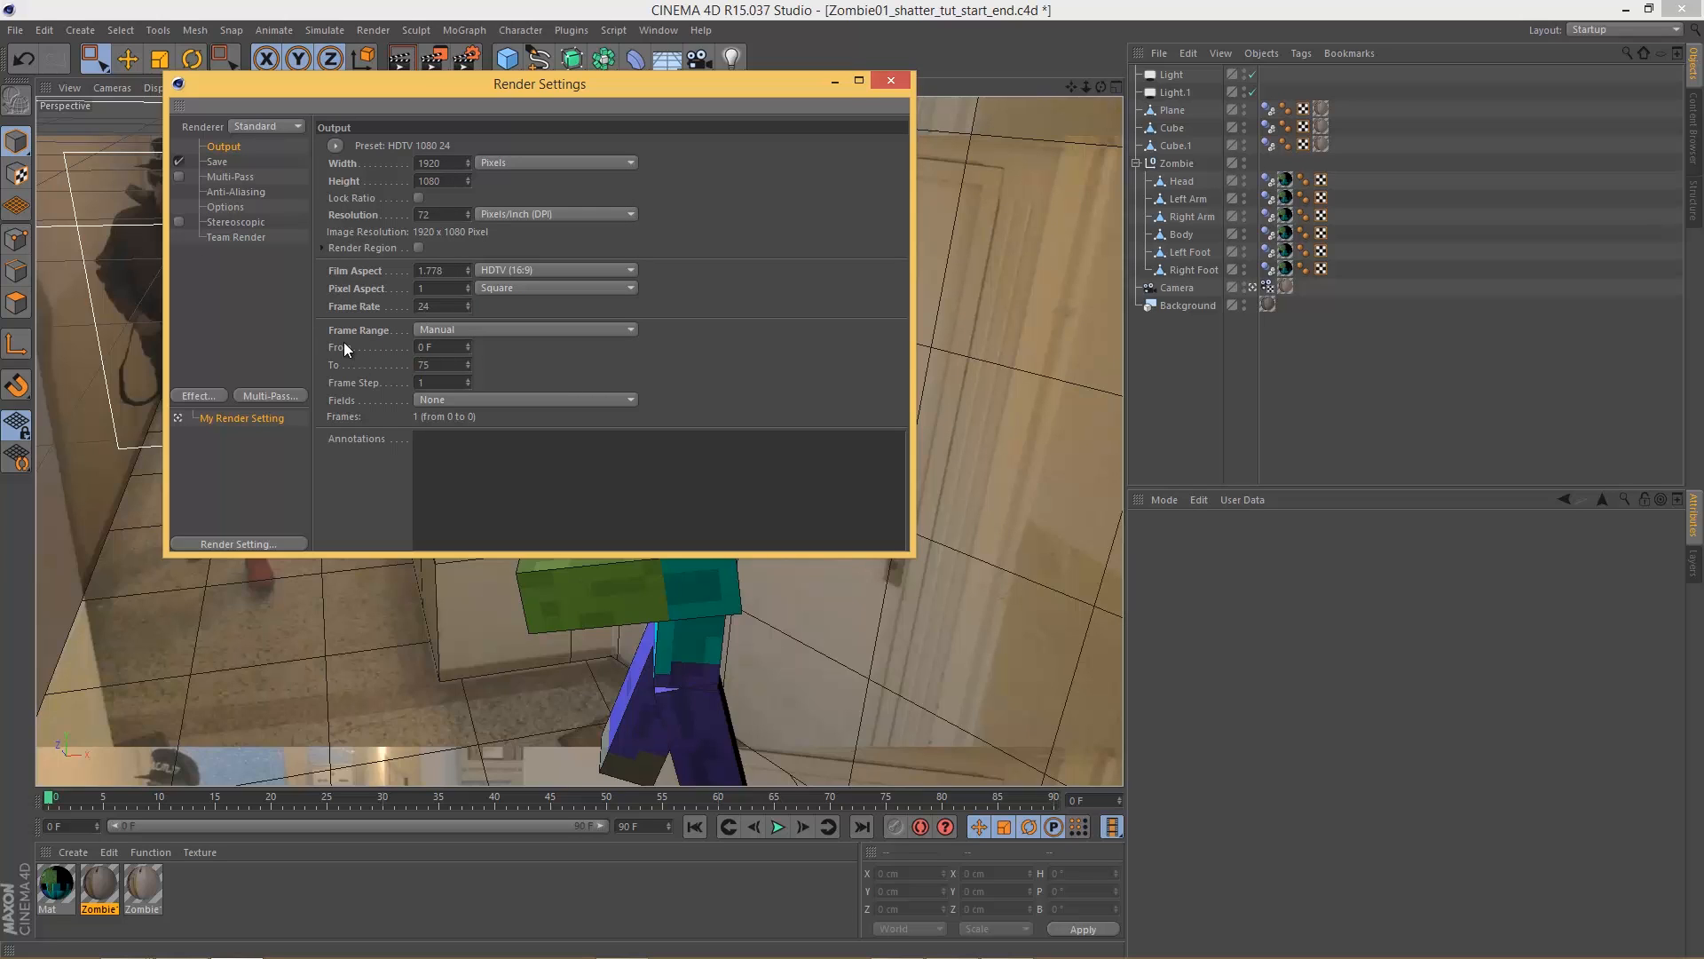
pyautogui.press('Return')
pyautogui.moveTo(690, 83); pyautogui.dragTo(1303, 202)
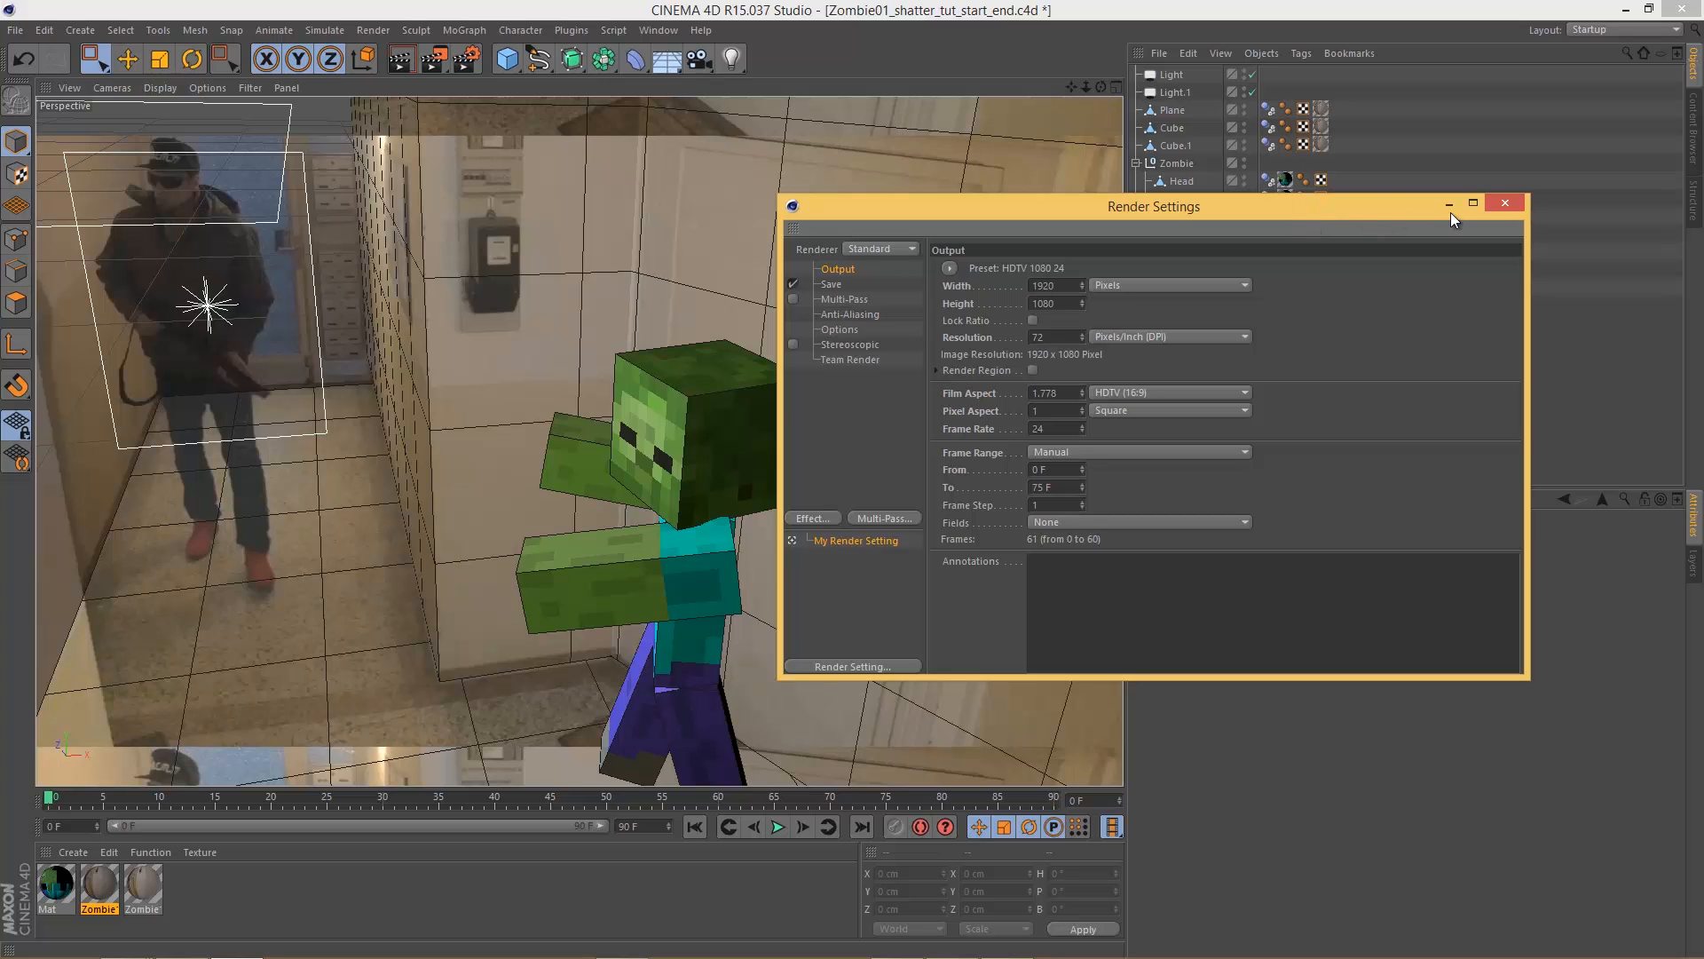
pyautogui.click(1506, 204)
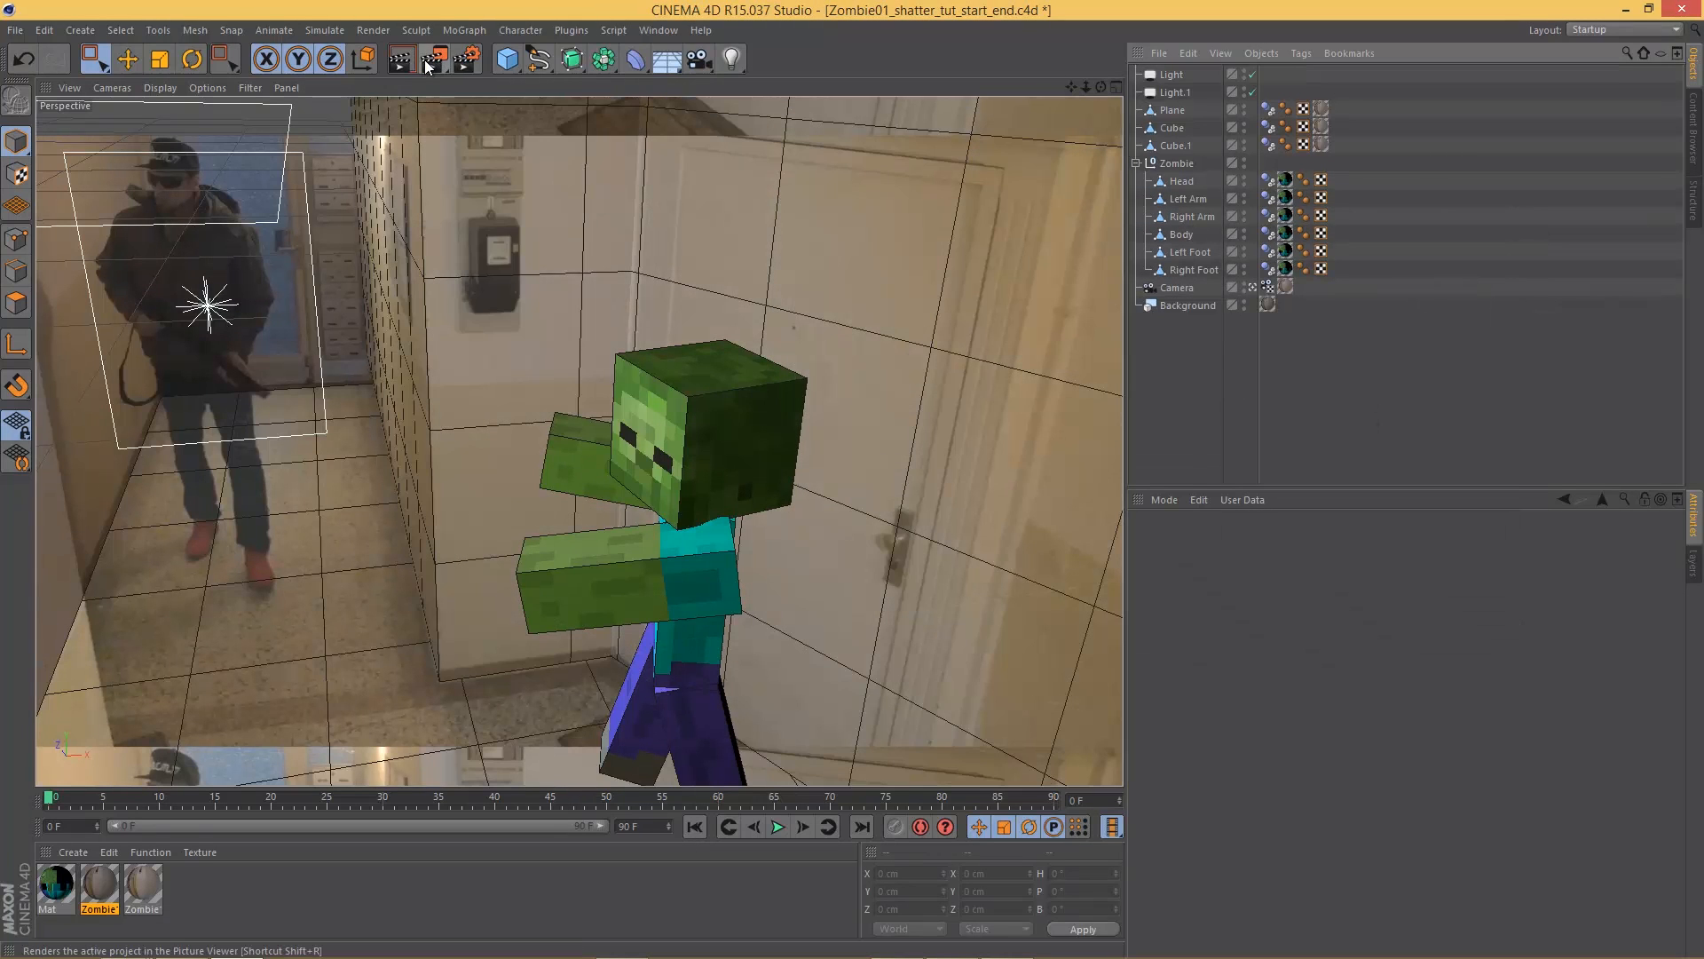
# Step: Render the animation to the Picture Viewer, accepting the file overwrite, and enlarge the viewer window and adjust its zoom
pyautogui.moveTo(425, 62); pyautogui.dragTo(522, 153)
pyautogui.click(793, 558)
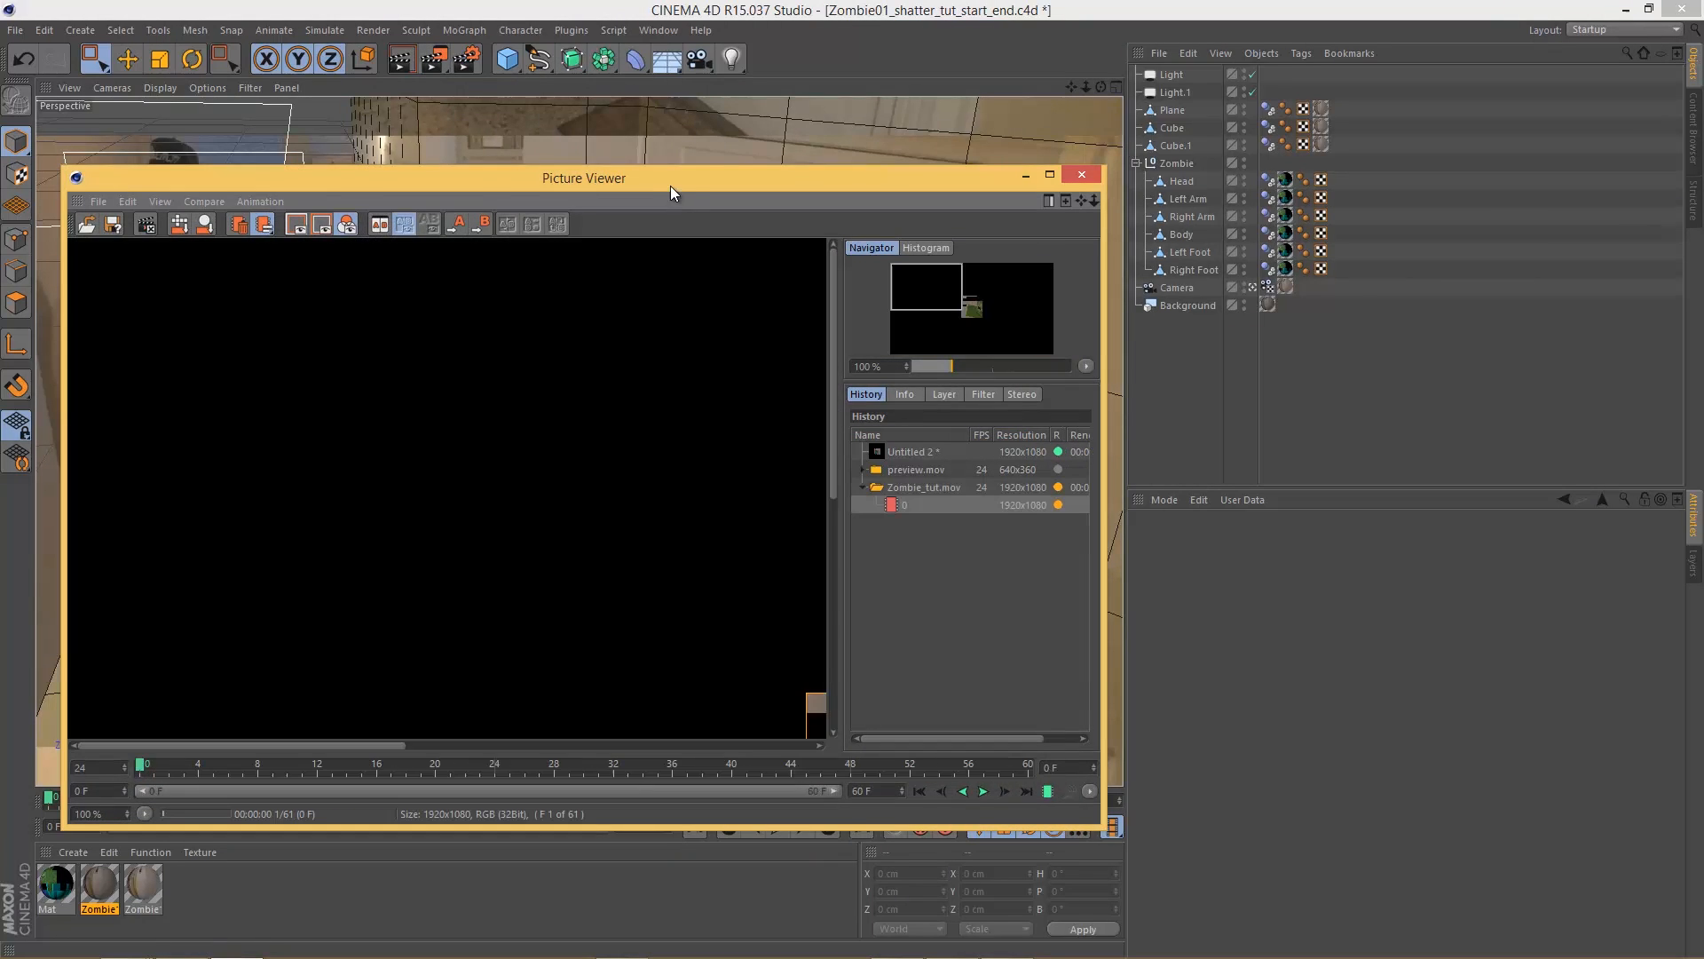
pyautogui.moveTo(671, 191); pyautogui.dragTo(806, 124)
pyautogui.moveTo(1247, 779); pyautogui.dragTo(1440, 878)
pyautogui.scroll(-4, 897, 476)
pyautogui.click(283, 865)
pyautogui.click(337, 678)
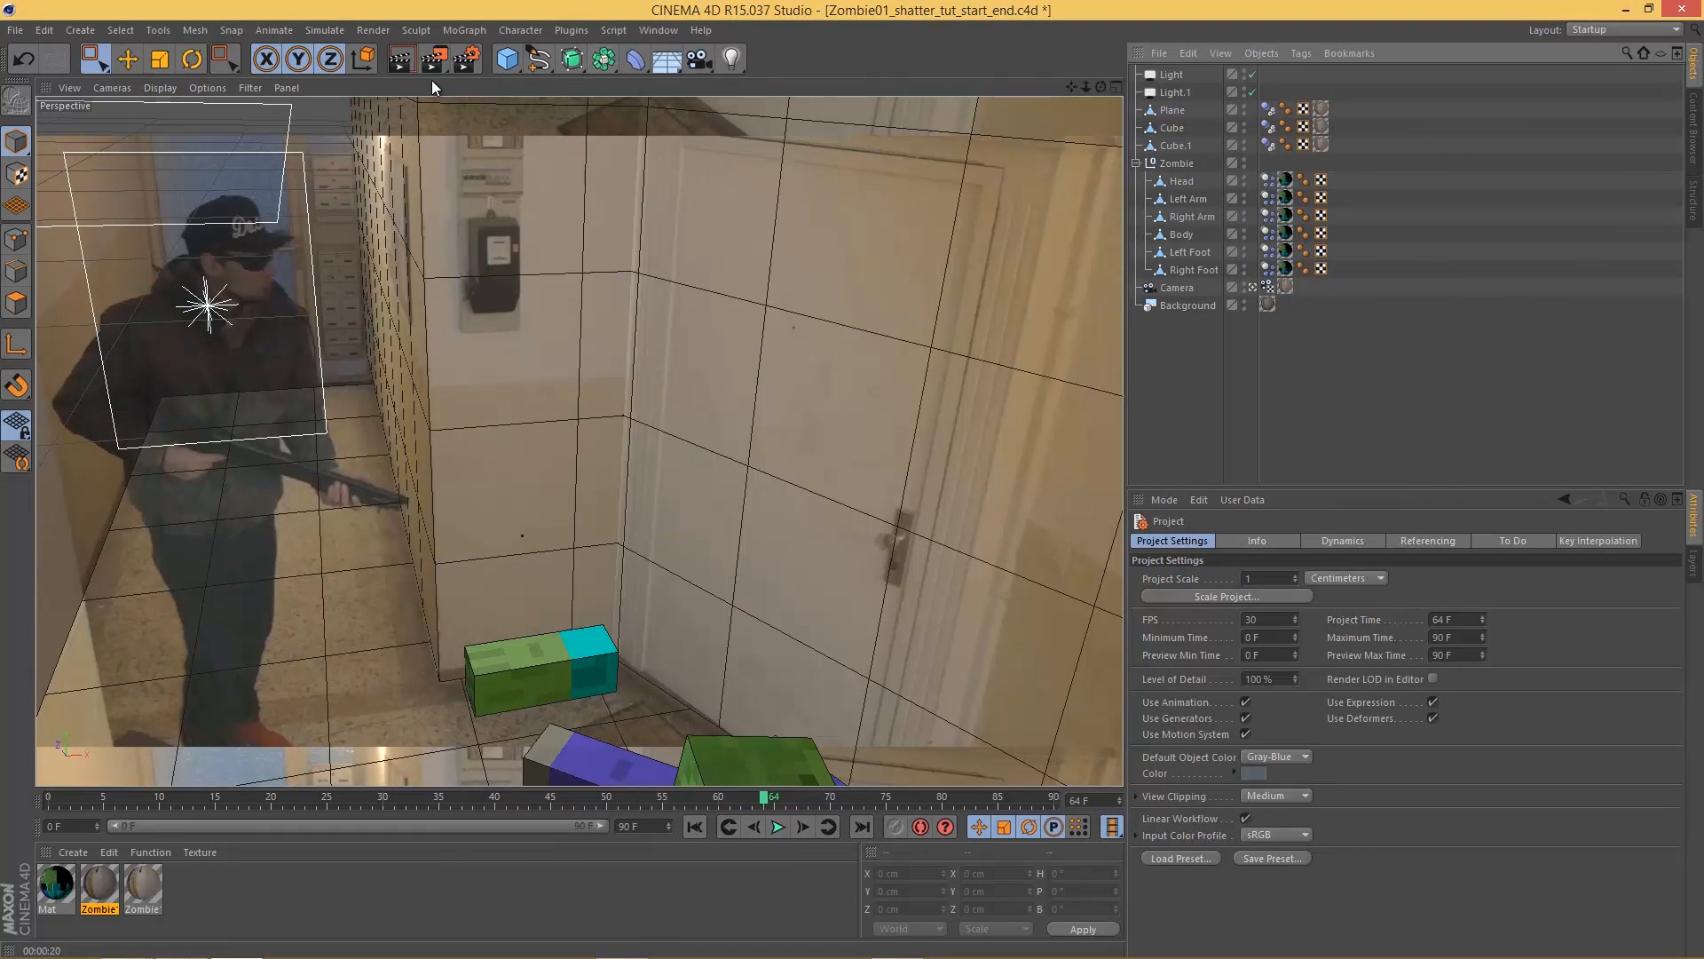
# Step: Add the Ambient Occlusion effect to the render settings, rendering the view at frame 64 before and after adding it
pyautogui.click(408, 60)
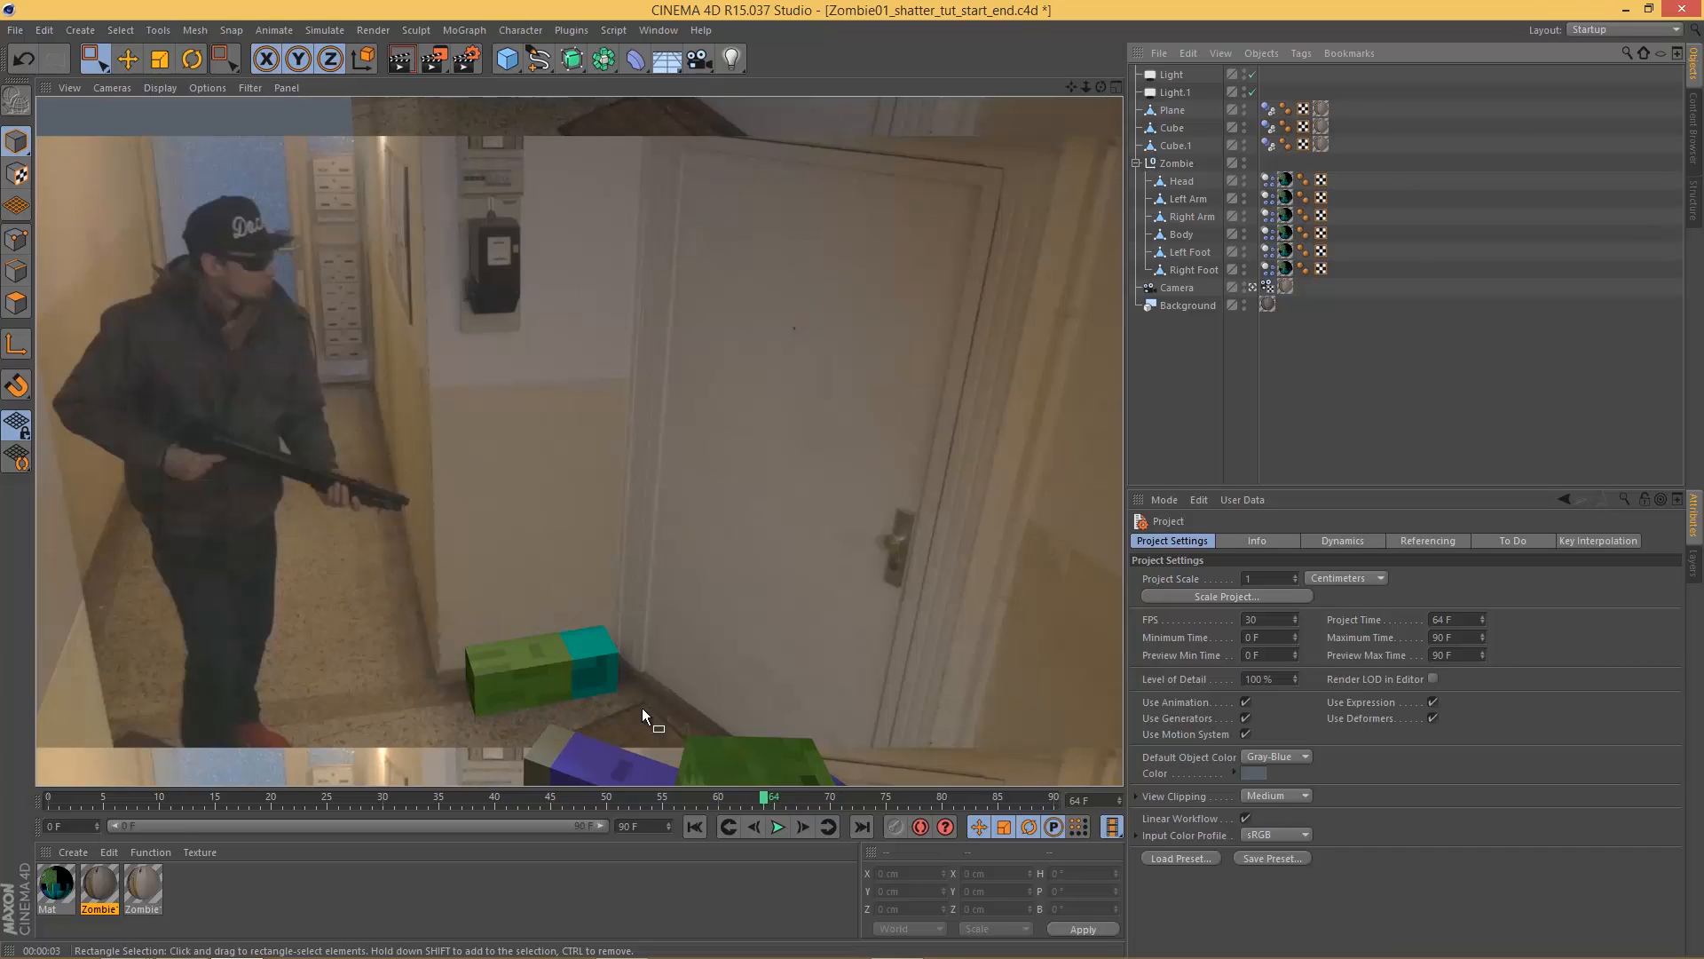
pyautogui.click(457, 52)
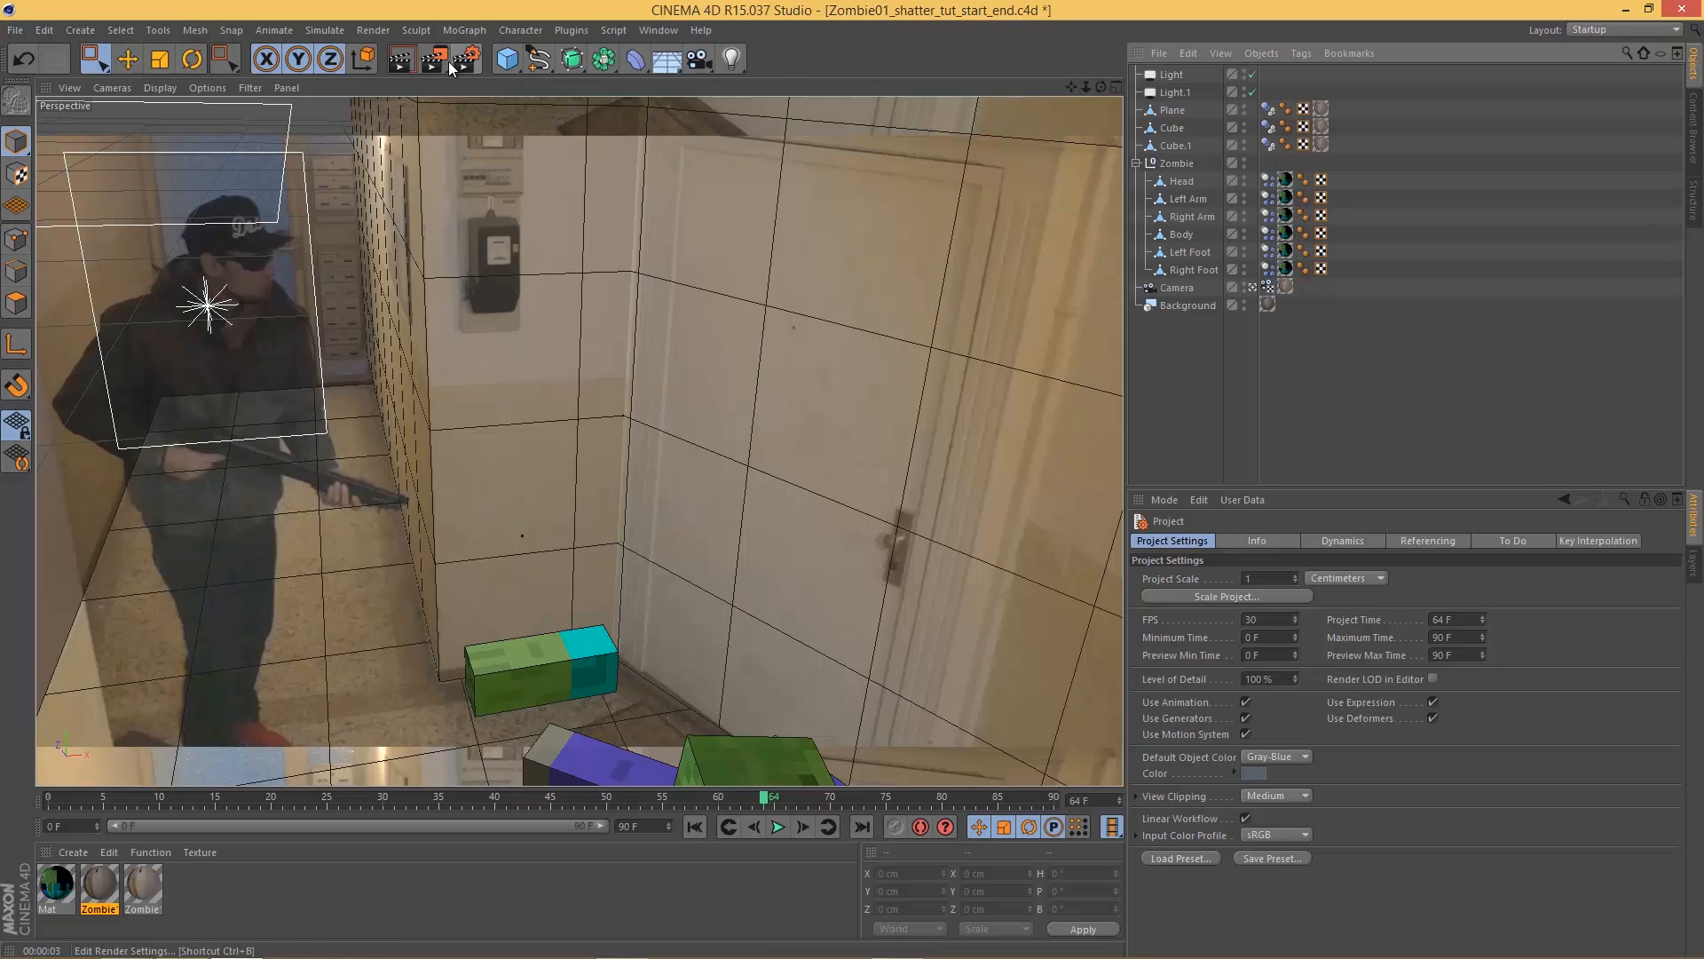
pyautogui.click(471, 59)
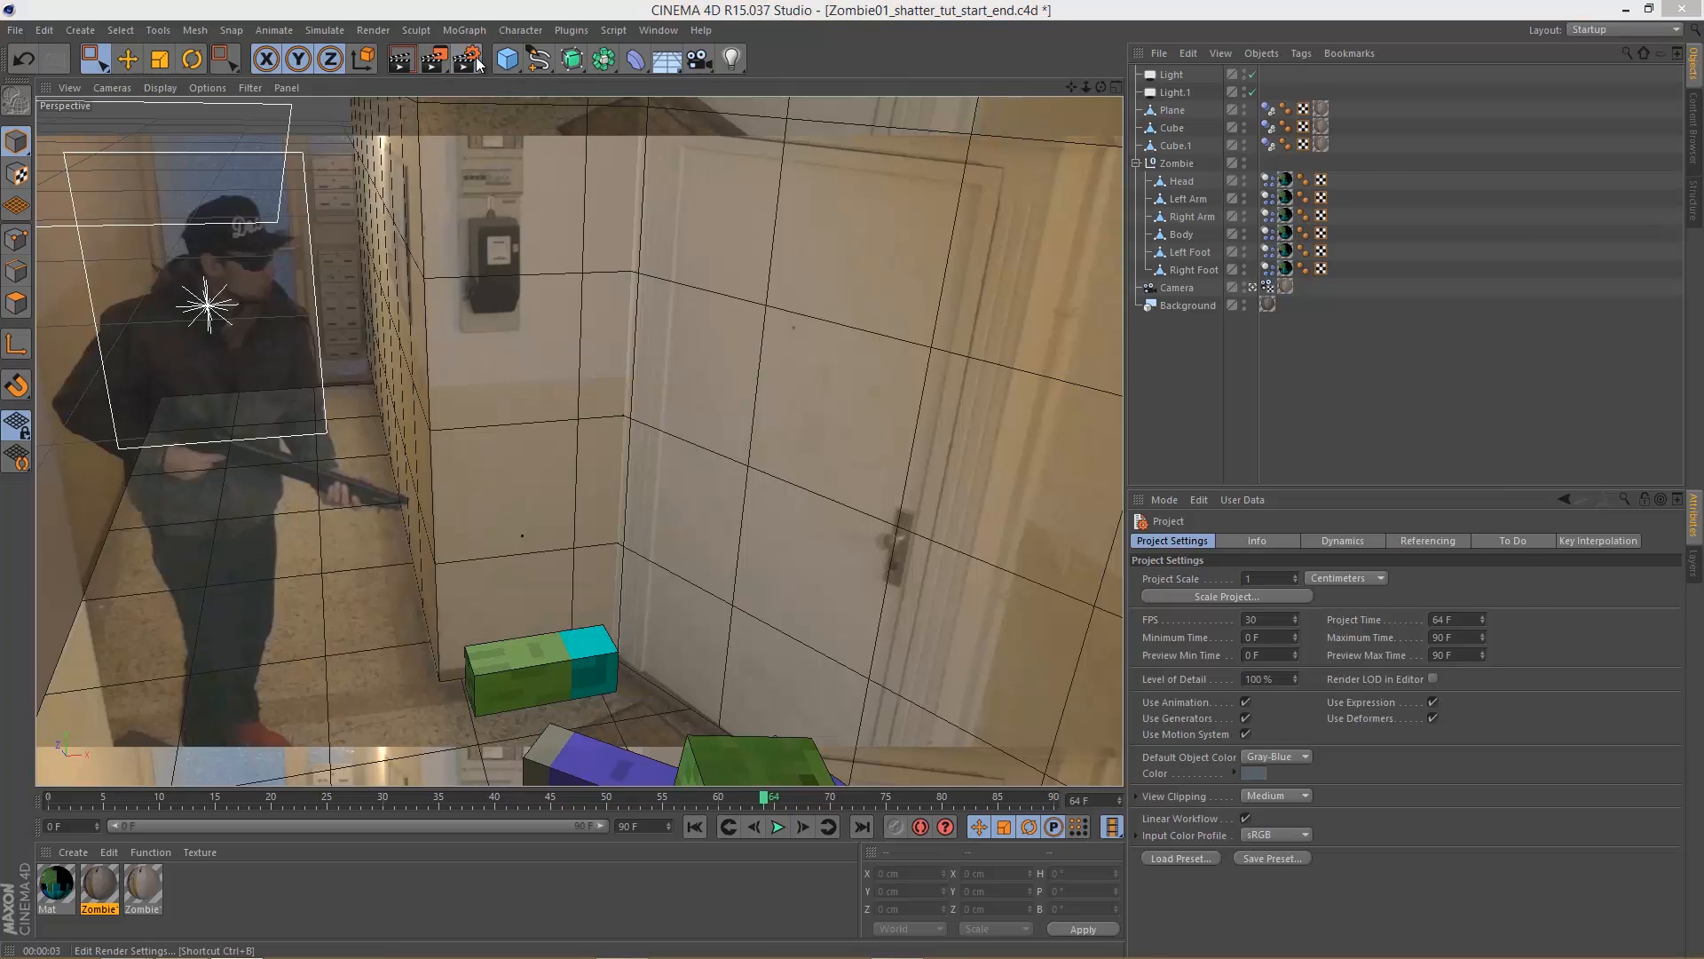
pyautogui.click(815, 518)
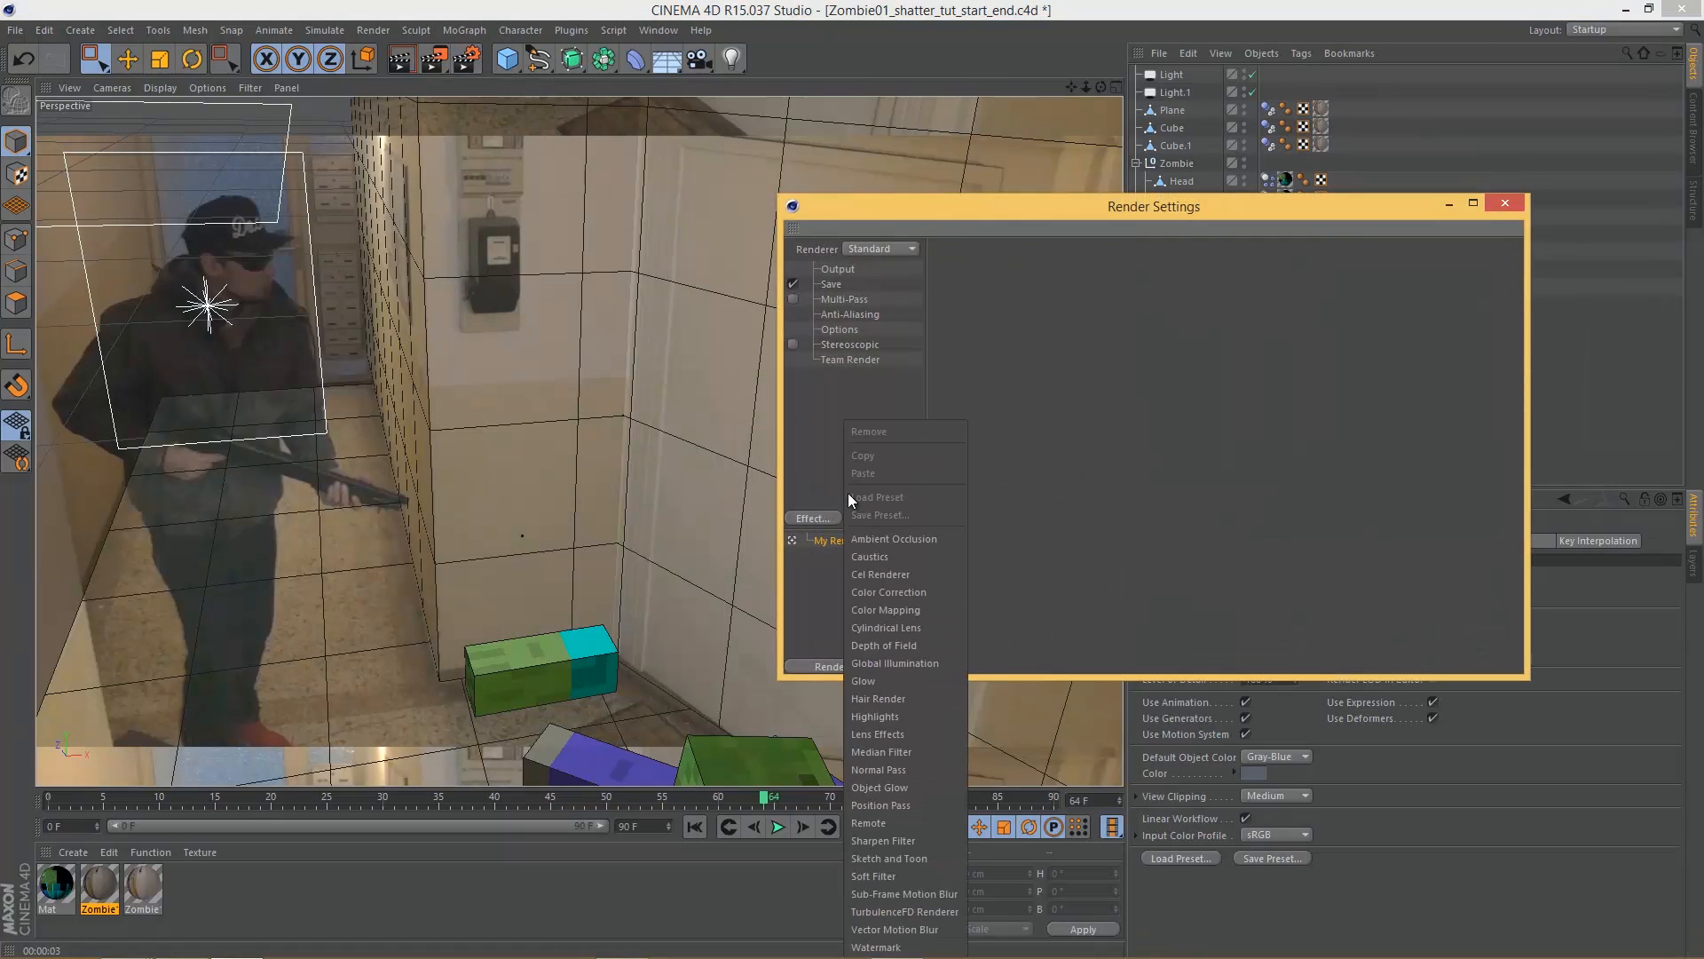
pyautogui.click(892, 539)
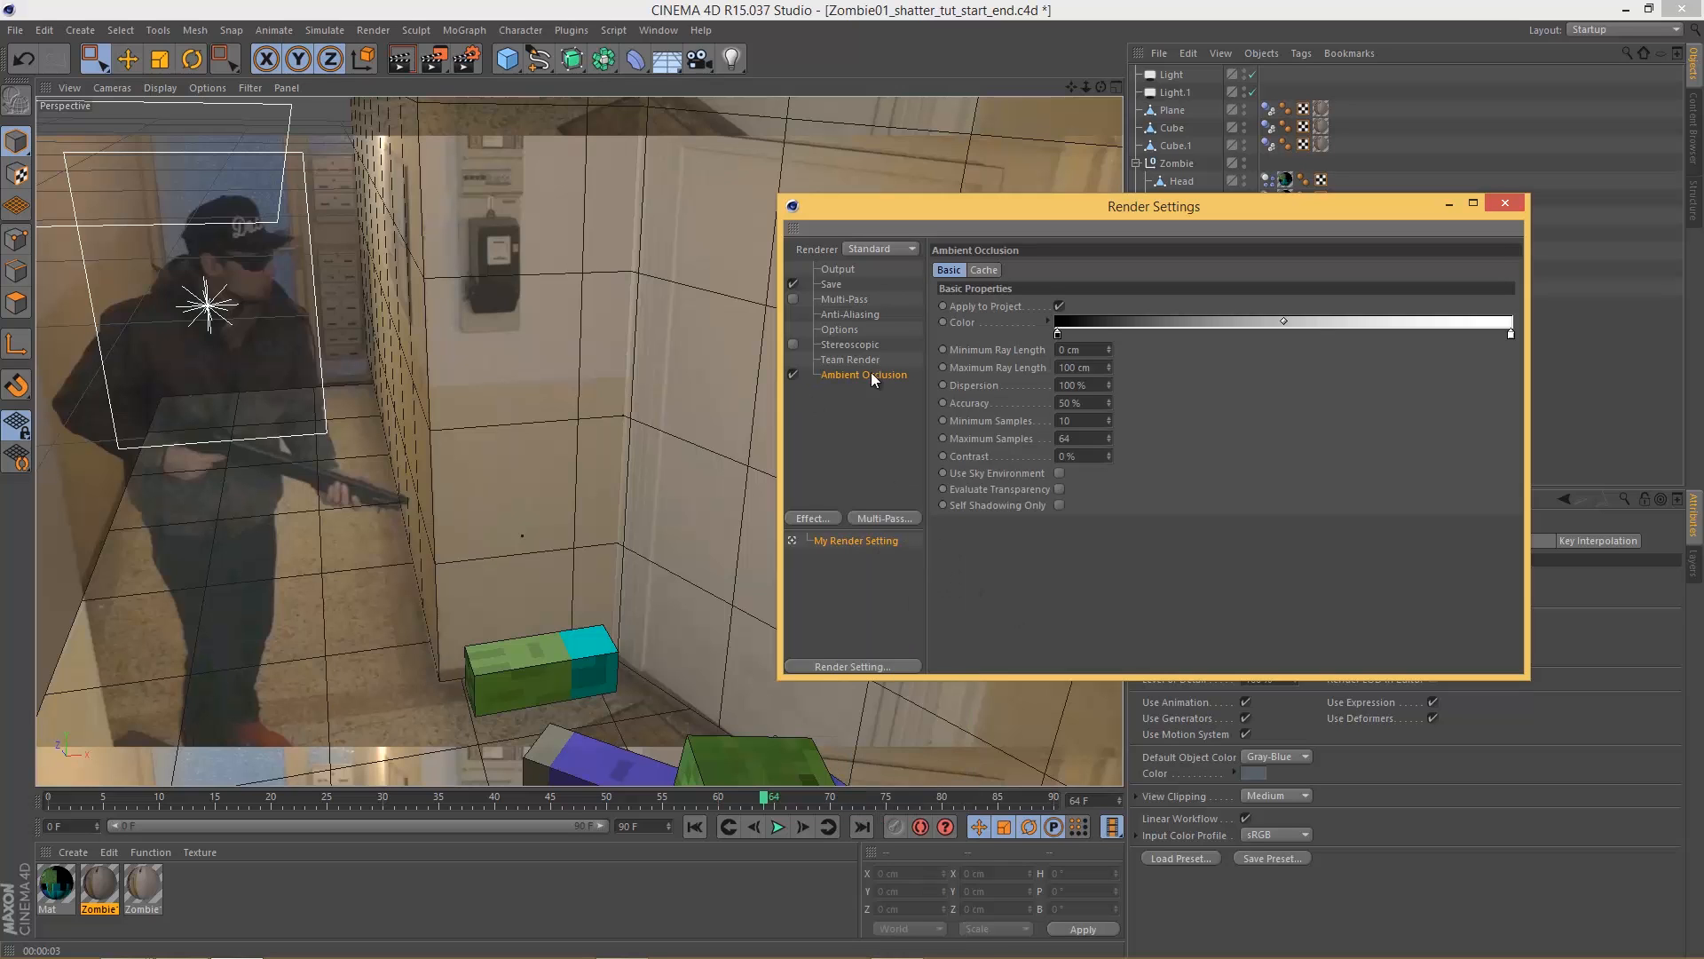
pyautogui.click(1502, 204)
pyautogui.click(402, 59)
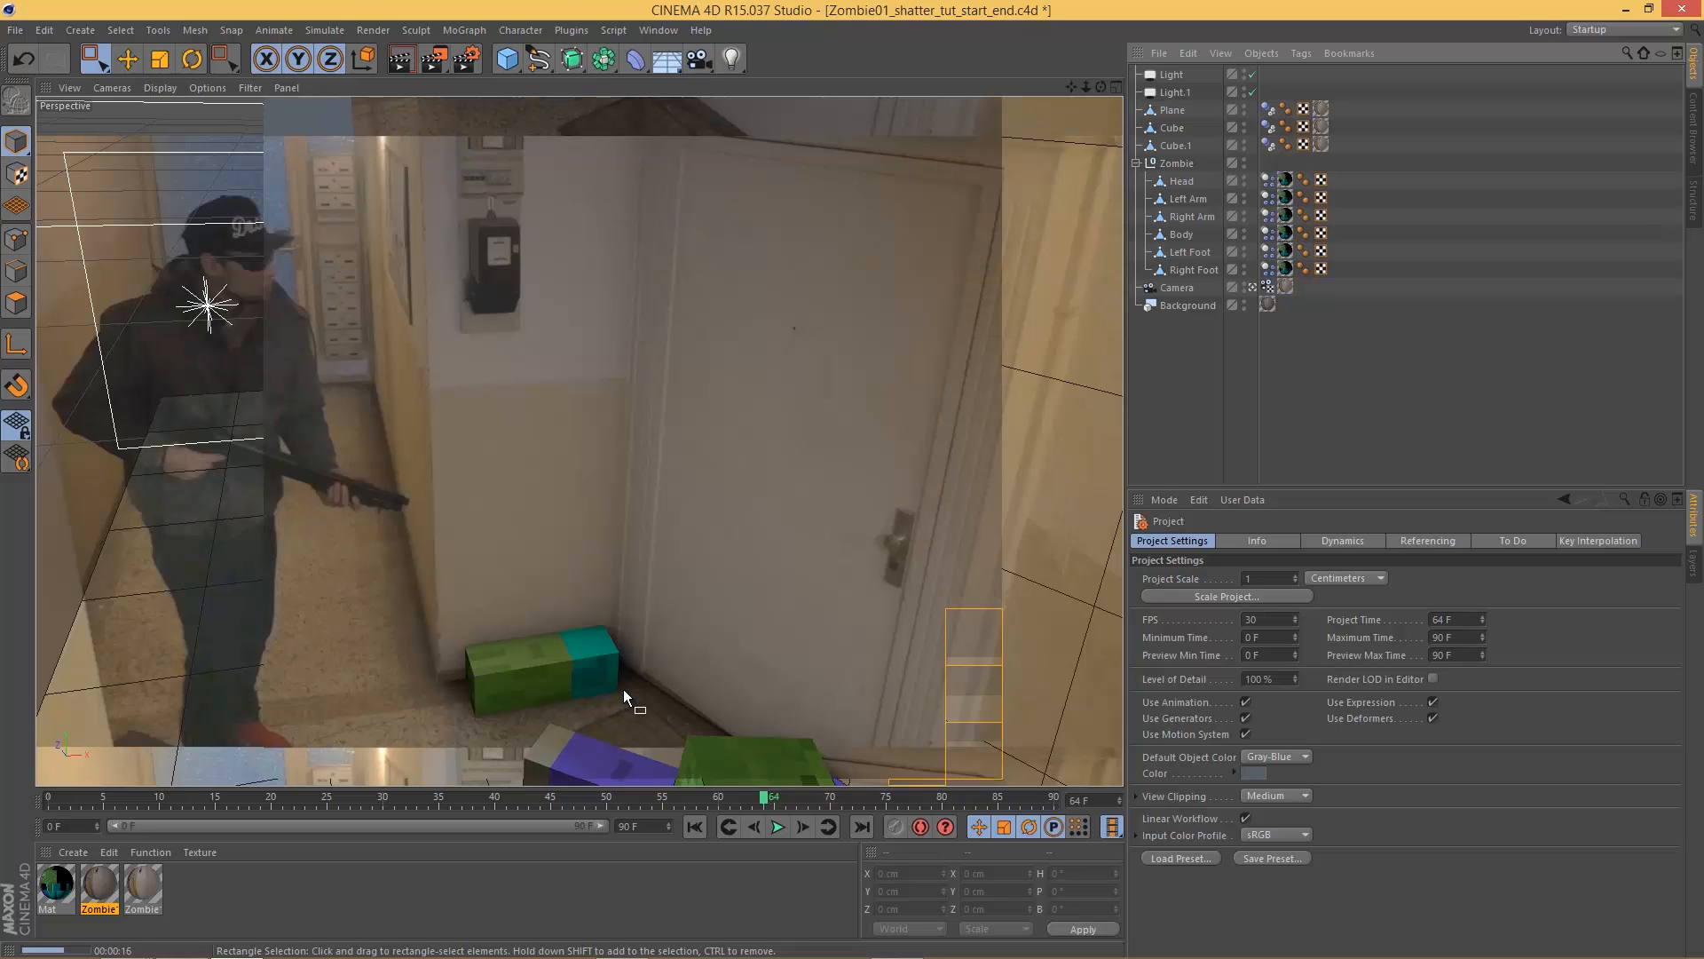
pyautogui.click(1448, 428)
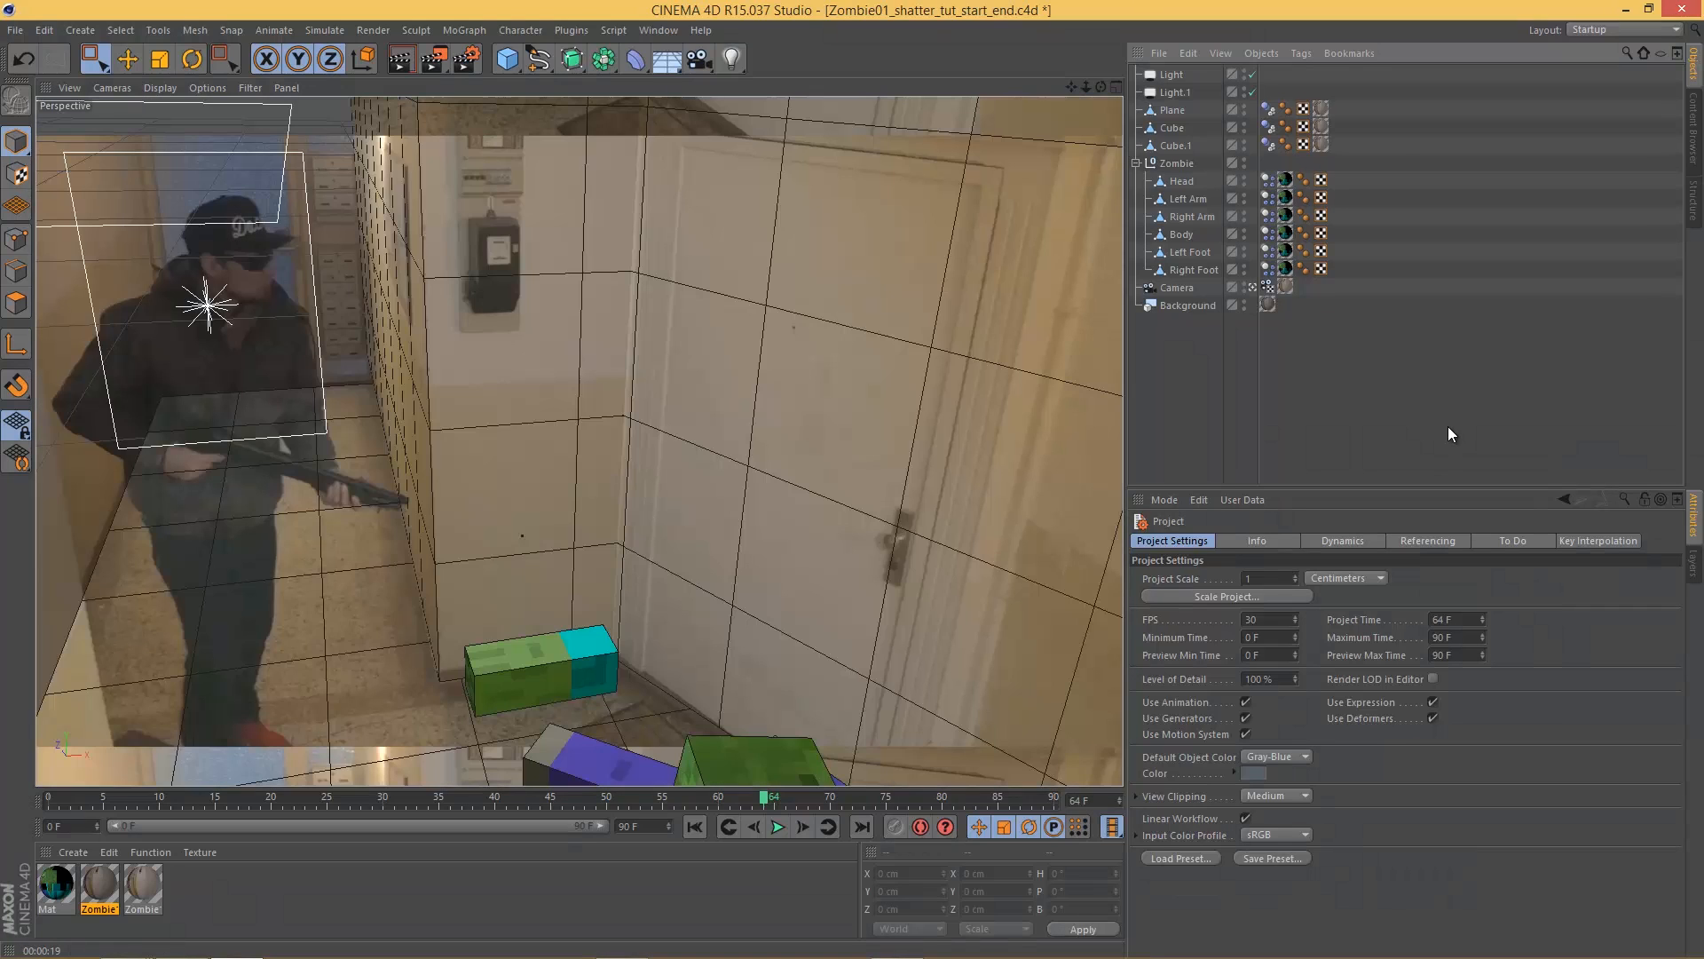